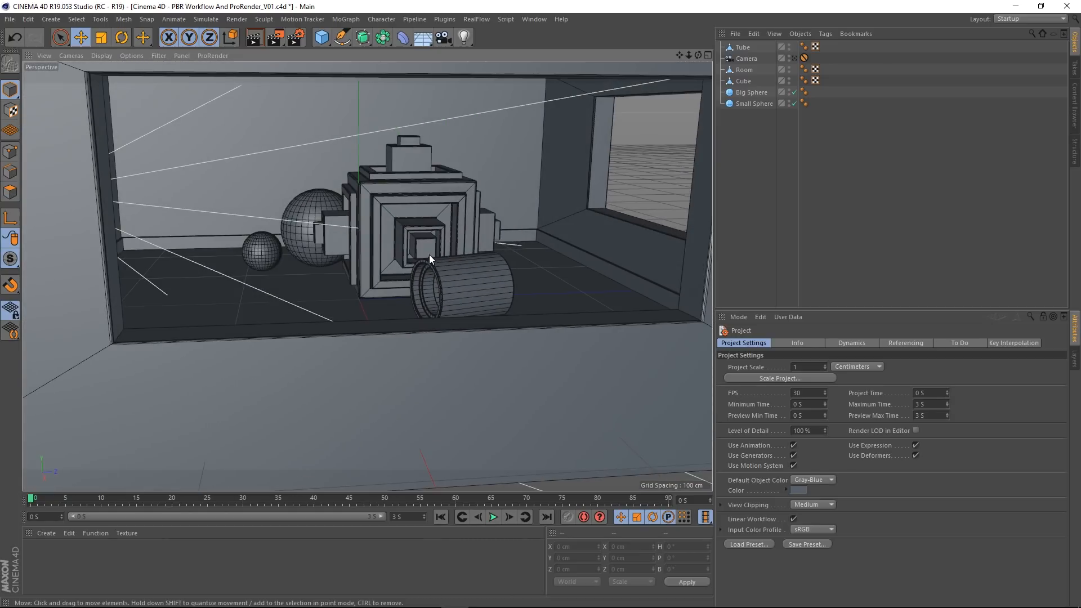
Step: Look through the scene's Camera object in the perspective viewport
{"action": "left_click", "coordinate": [793, 58]}
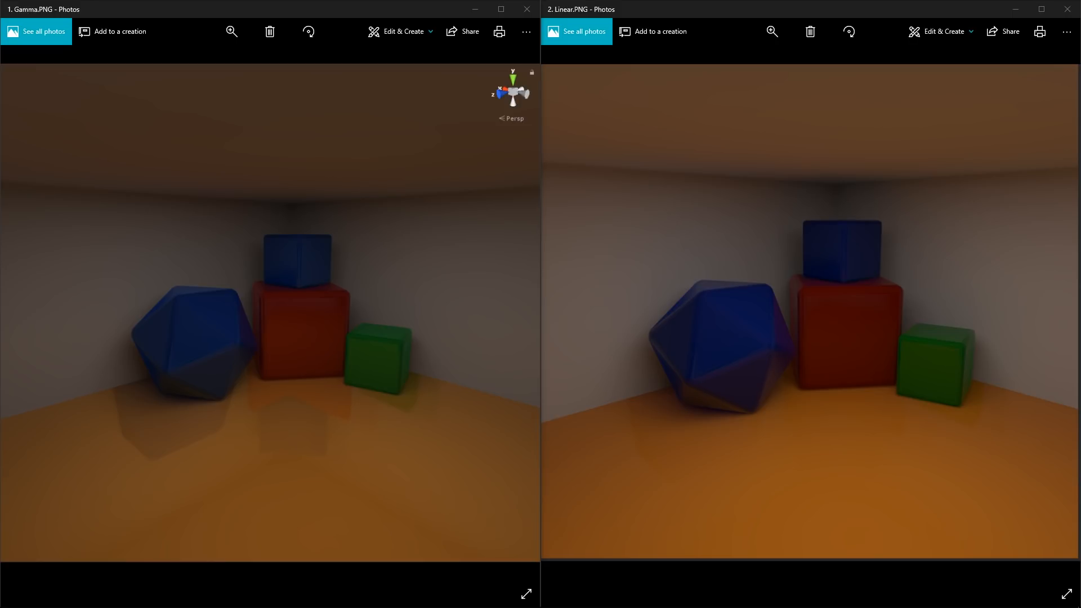
Step: Compare the Gamma.PNG and Linear.PNG reference renders side by side, and close both pictures
{"action": "left_click", "coordinate": [349, 325]}
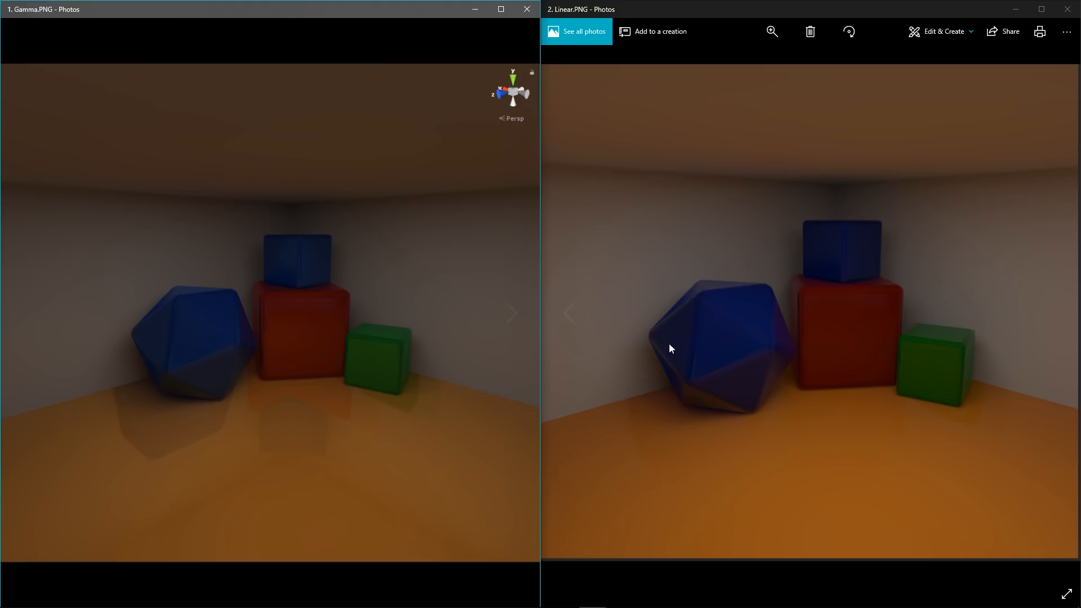
{"action": "left_click", "coordinate": [859, 323]}
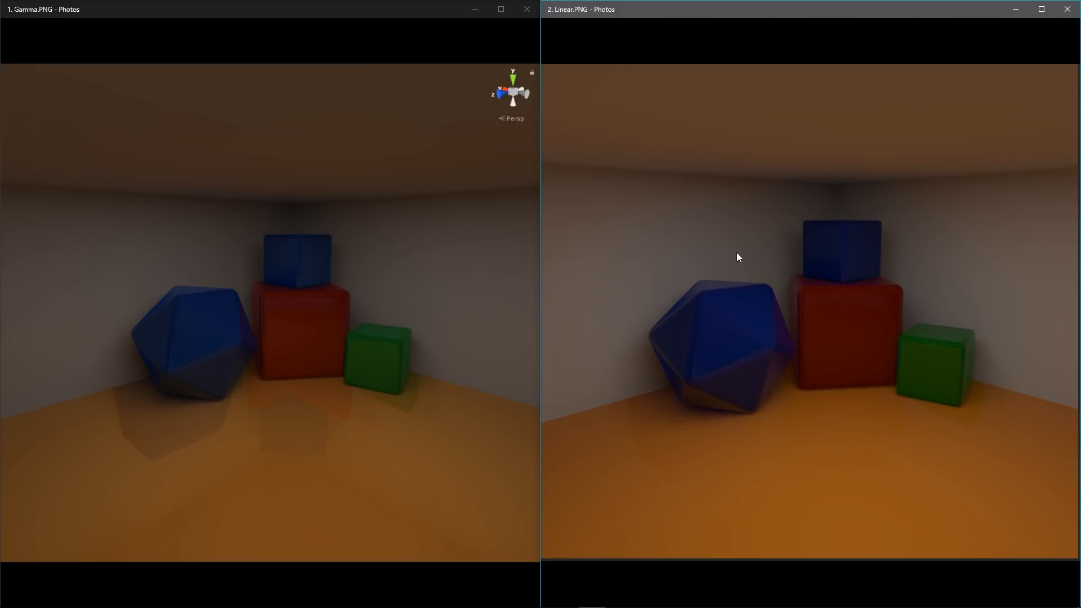
{"action": "left_click", "coordinate": [512, 311]}
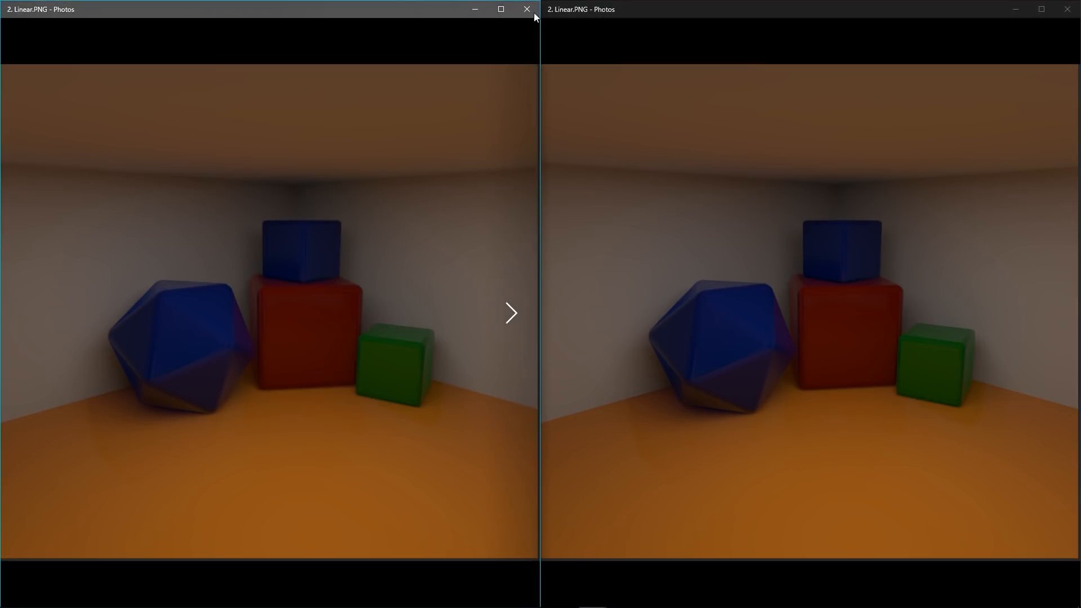
{"action": "left_click", "coordinate": [527, 9]}
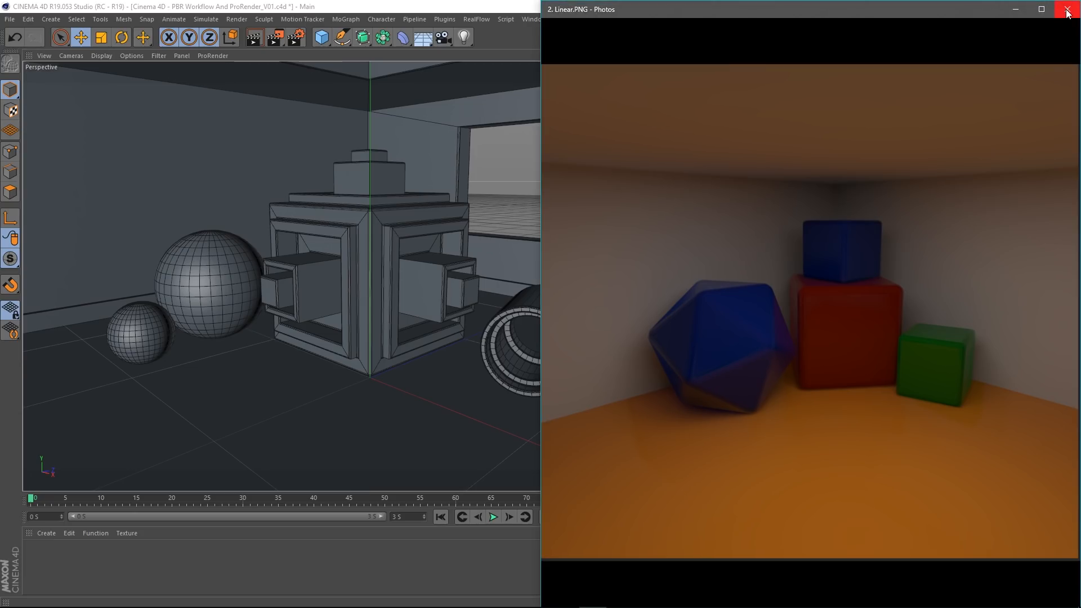
{"action": "left_click", "coordinate": [1067, 9]}
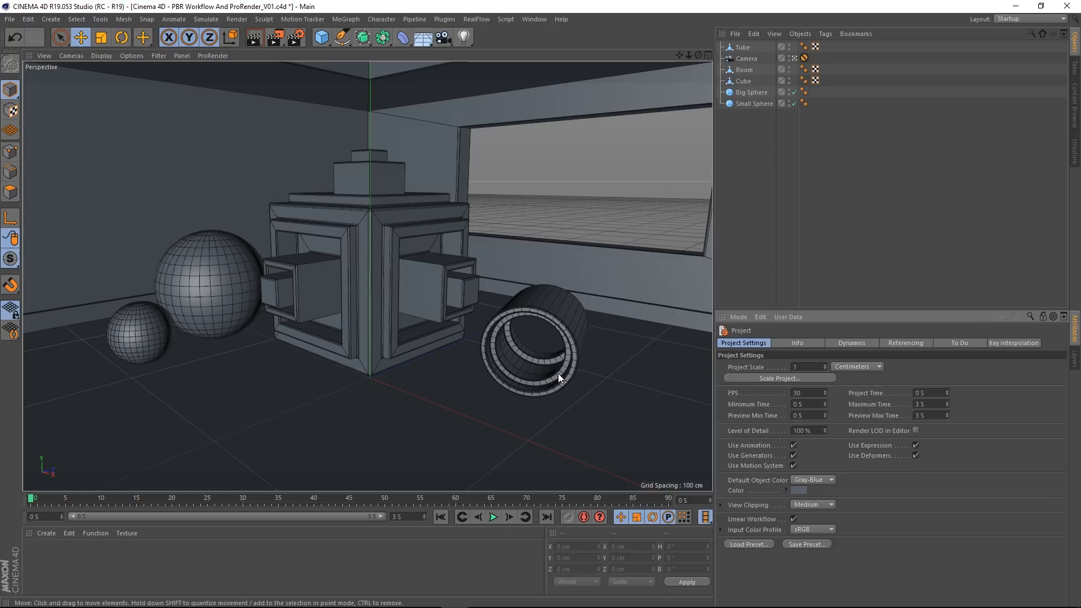
Step: Select the Cube object and display the project settings
{"action": "left_click", "coordinate": [745, 81]}
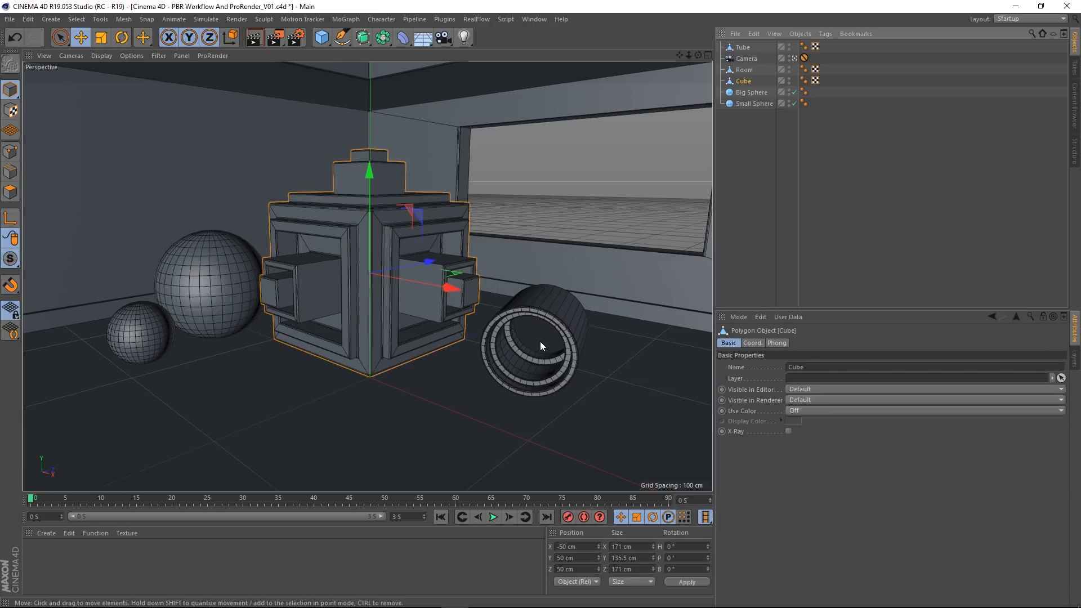
{"action": "key", "text": "ctrl+d"}
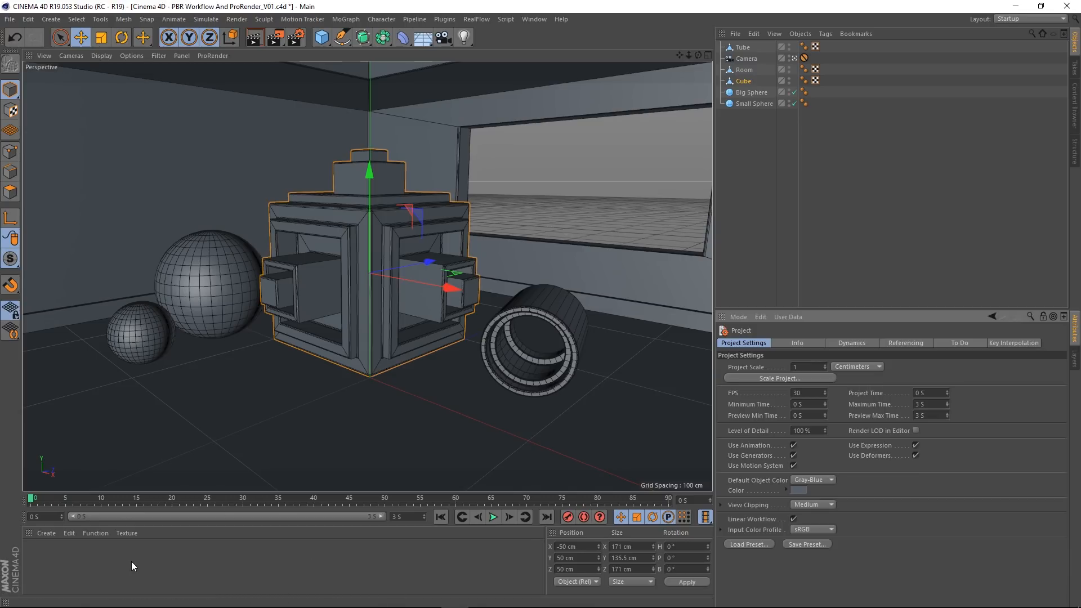
Step: Create a standard material to see its default channels, and delete it
{"action": "double_click", "coordinate": [78, 556]}
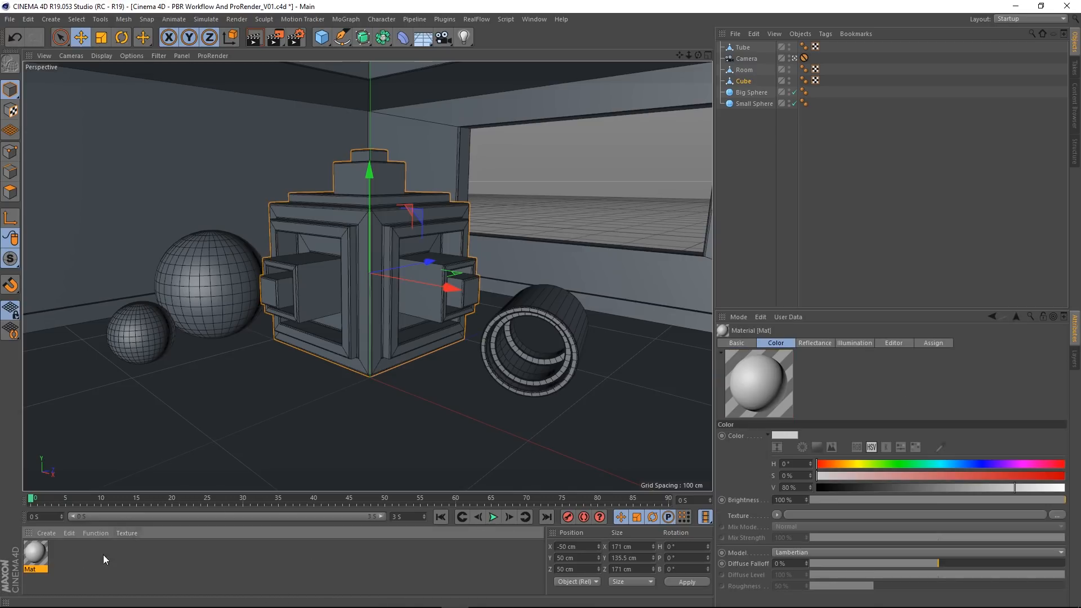
{"action": "key", "text": "Delete"}
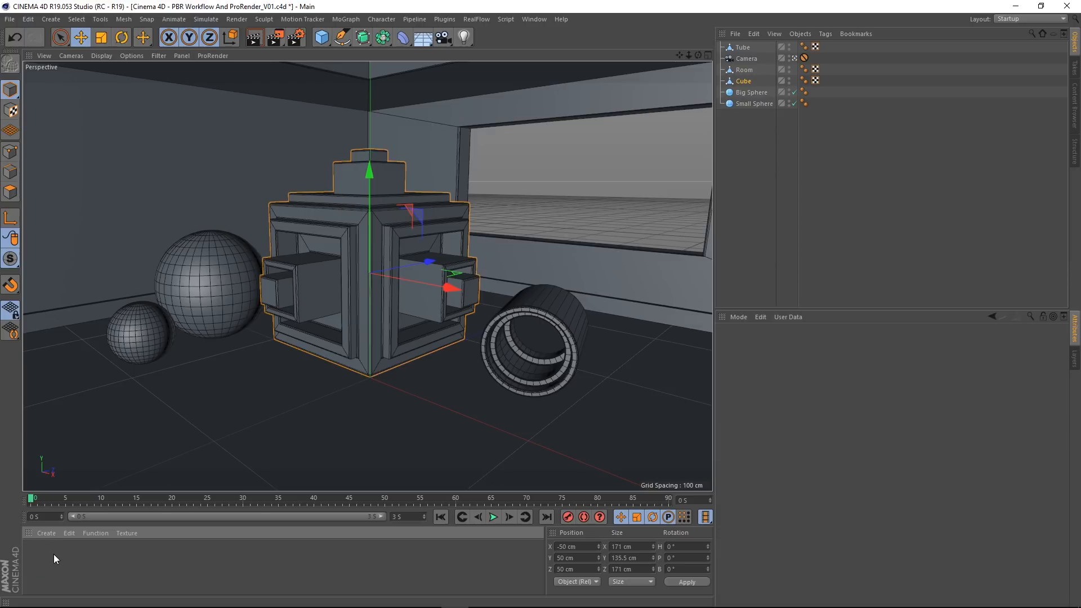
Step: Create a new PBR material and open it in the Material Editor
{"action": "left_click", "coordinate": [50, 535]}
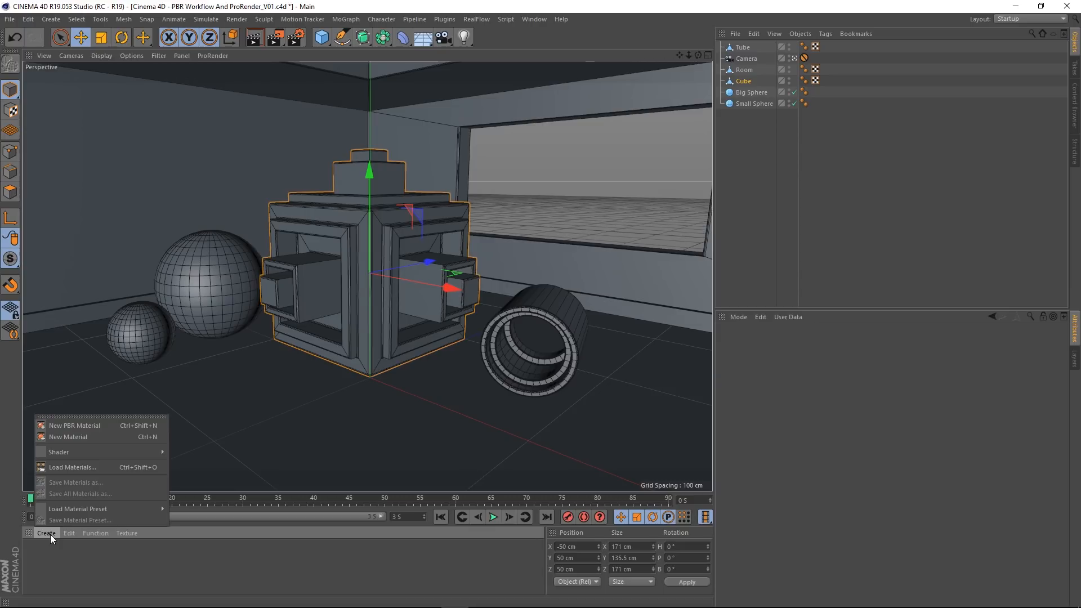
{"action": "left_click", "coordinate": [76, 426]}
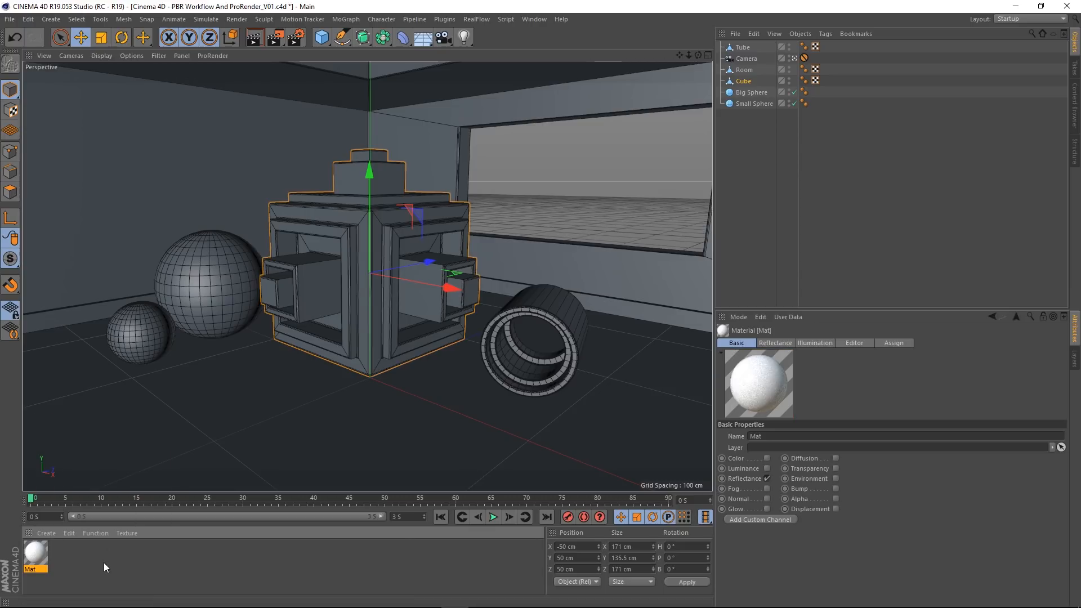
{"action": "double_click", "coordinate": [35, 554]}
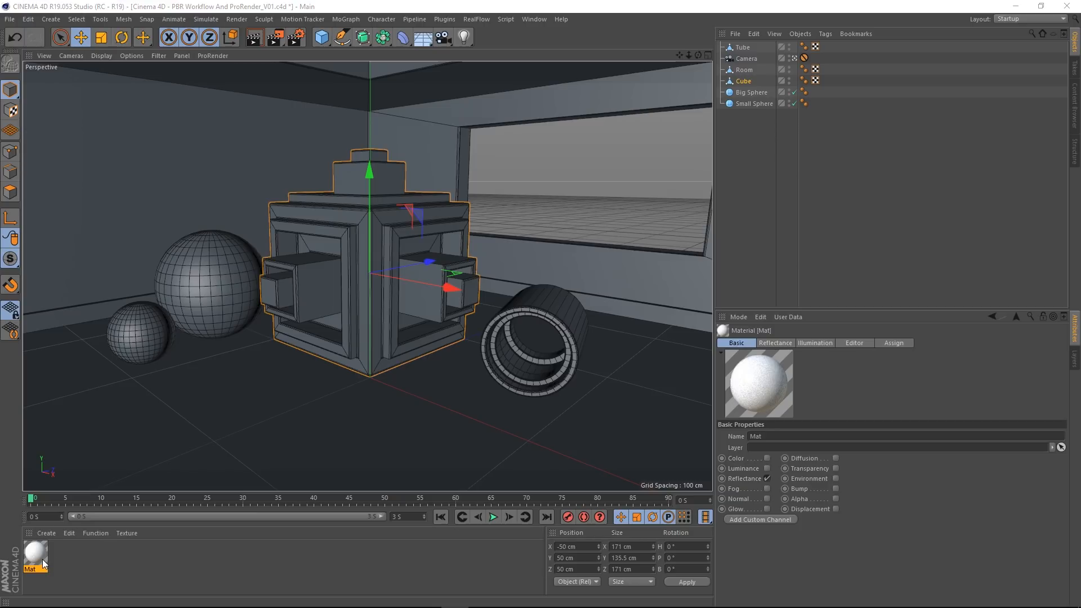
{"action": "left_click_drag", "start_coordinate": [326, 93], "coordinate": [450, 109]}
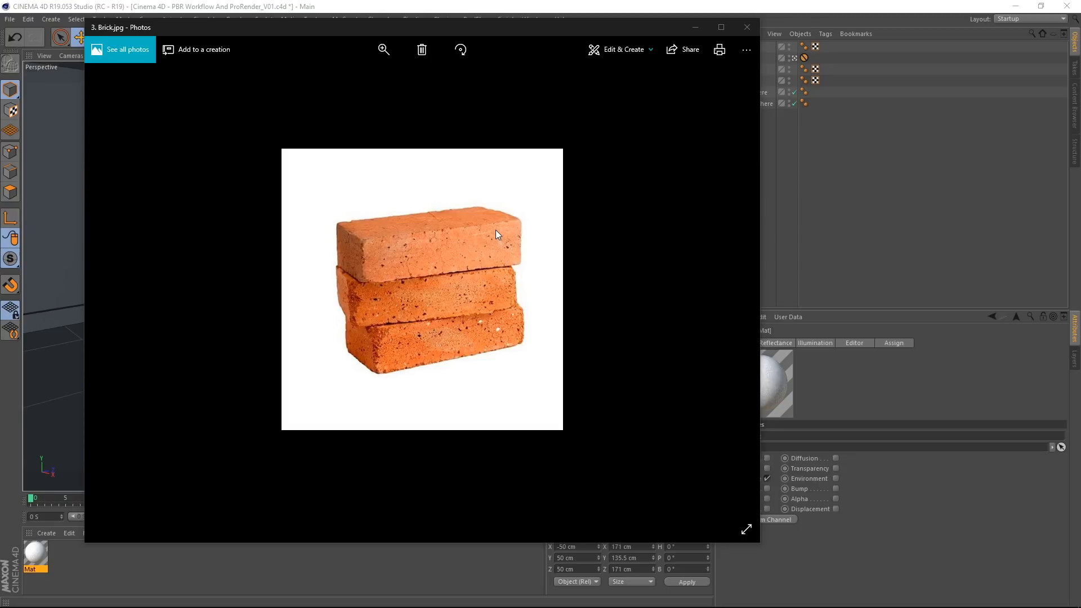
Step: Close the Brick.jpg reference picture and show the Default Diffuse layer's settings in the material's Reflectance channel
{"action": "left_click", "coordinate": [747, 26]}
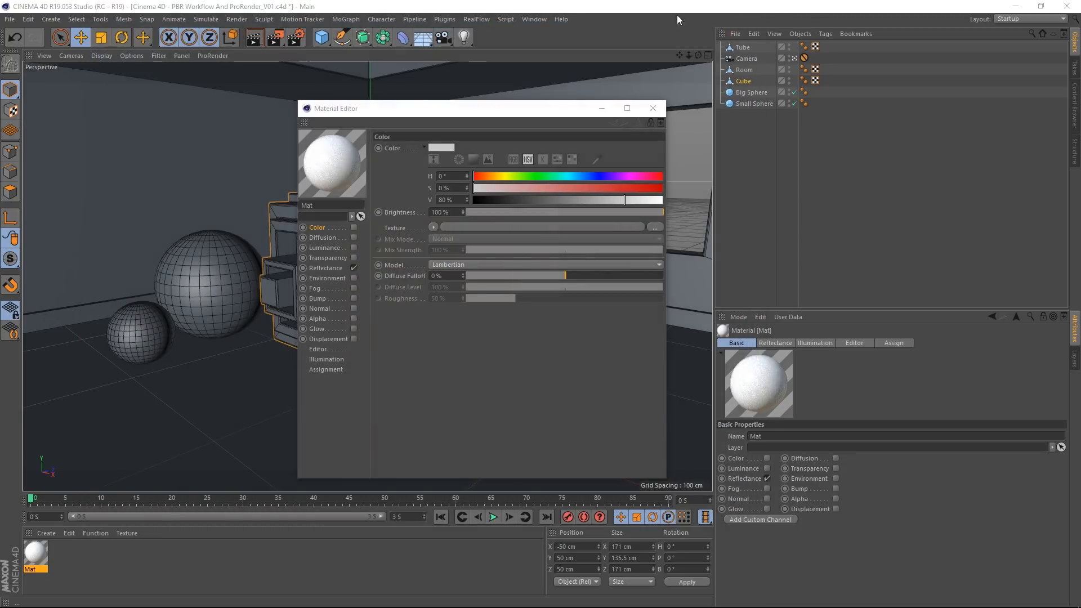
{"action": "left_click_drag", "start_coordinate": [515, 104], "coordinate": [595, 71]}
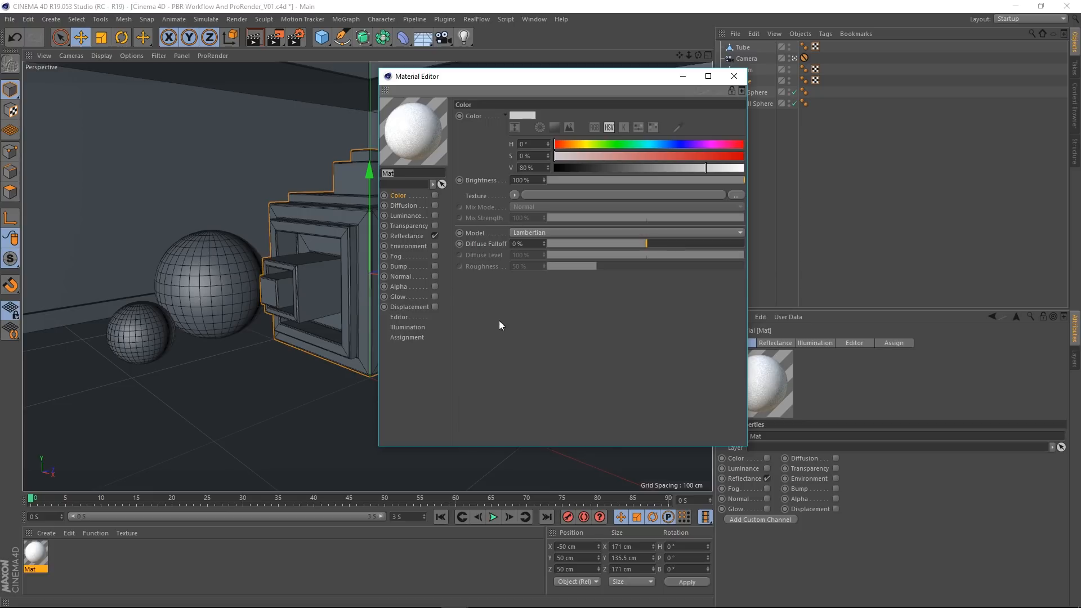
{"action": "left_click", "coordinate": [406, 235]}
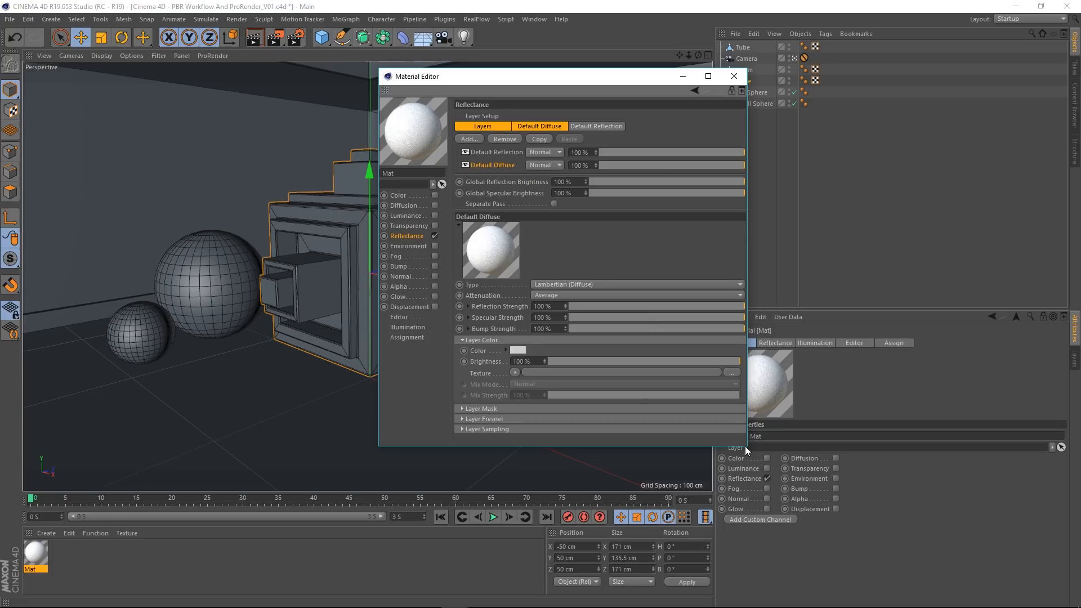
{"action": "left_click_drag", "start_coordinate": [746, 446], "coordinate": [776, 492]}
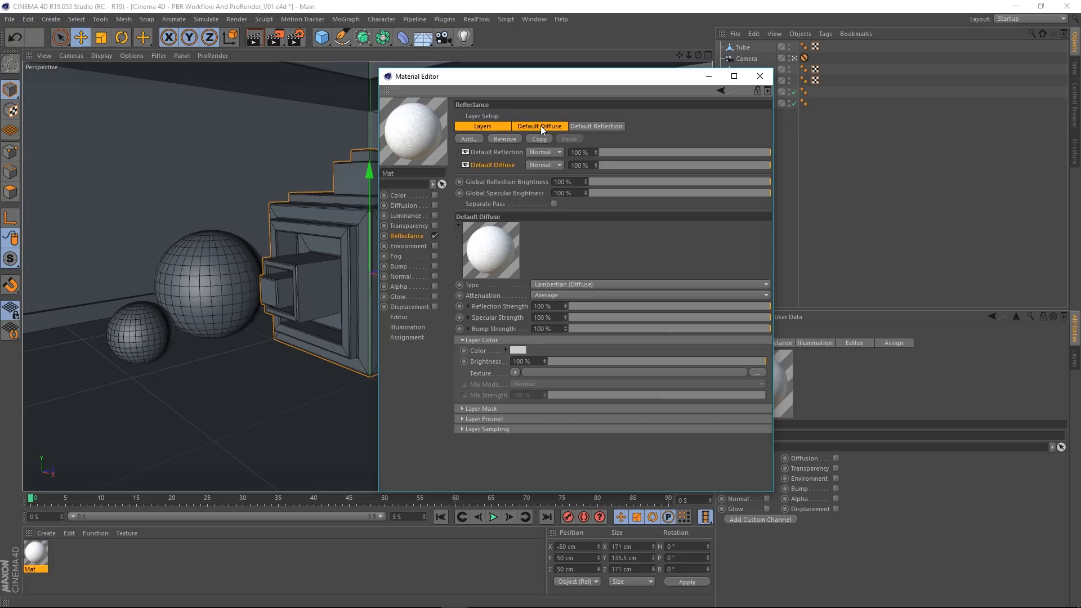
{"action": "left_click", "coordinate": [491, 126]}
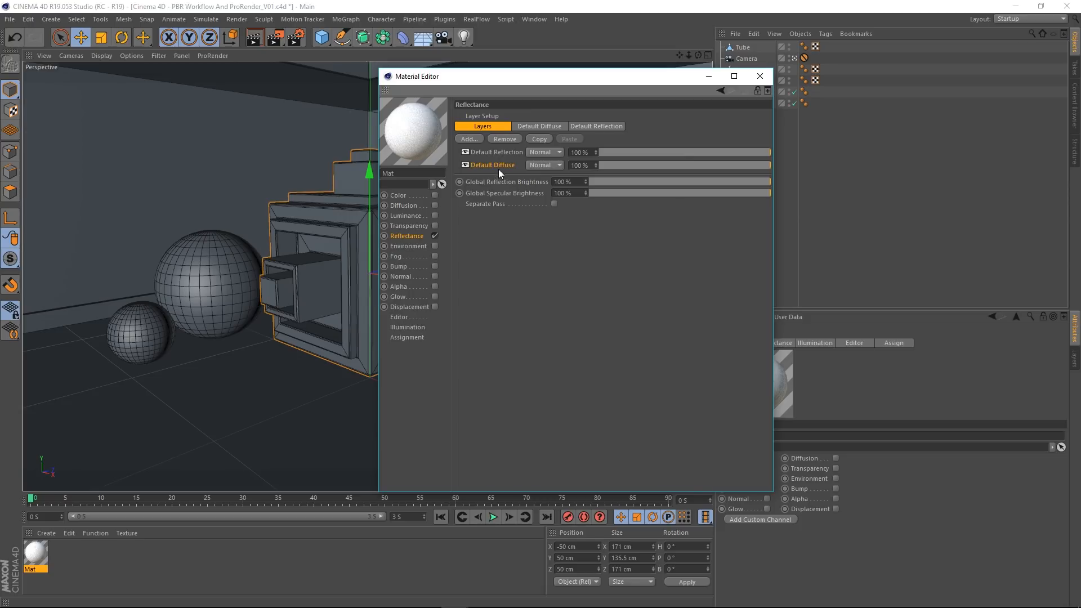
{"action": "left_click", "coordinate": [499, 166]}
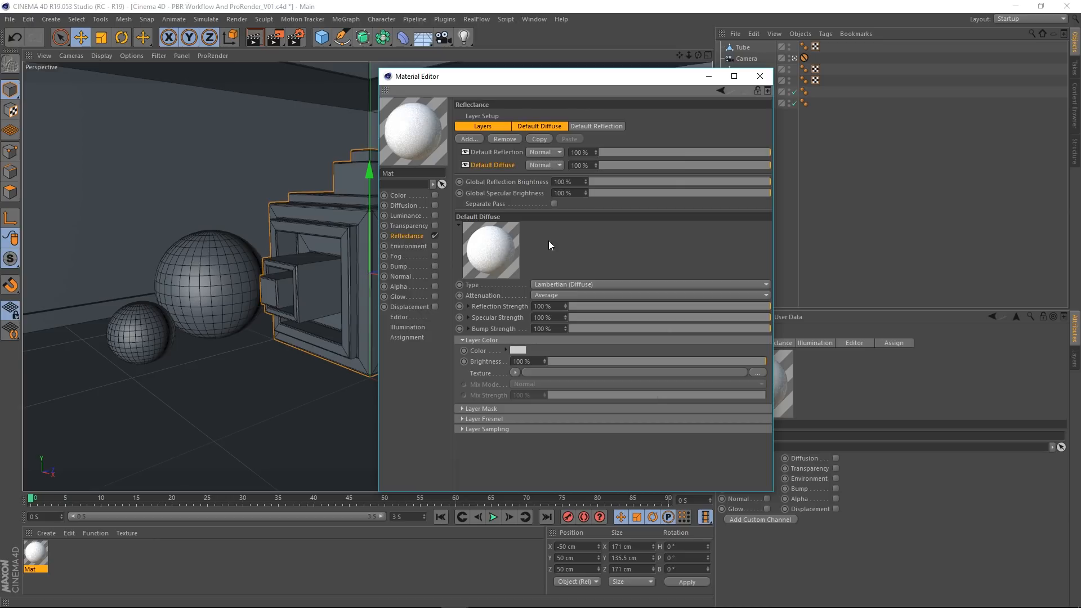
Step: Switch the material's Color channel on and off again, and return to the Reflectance channel
{"action": "left_click", "coordinate": [403, 196]}
{"action": "left_click", "coordinate": [436, 194]}
{"action": "left_click", "coordinate": [435, 195]}
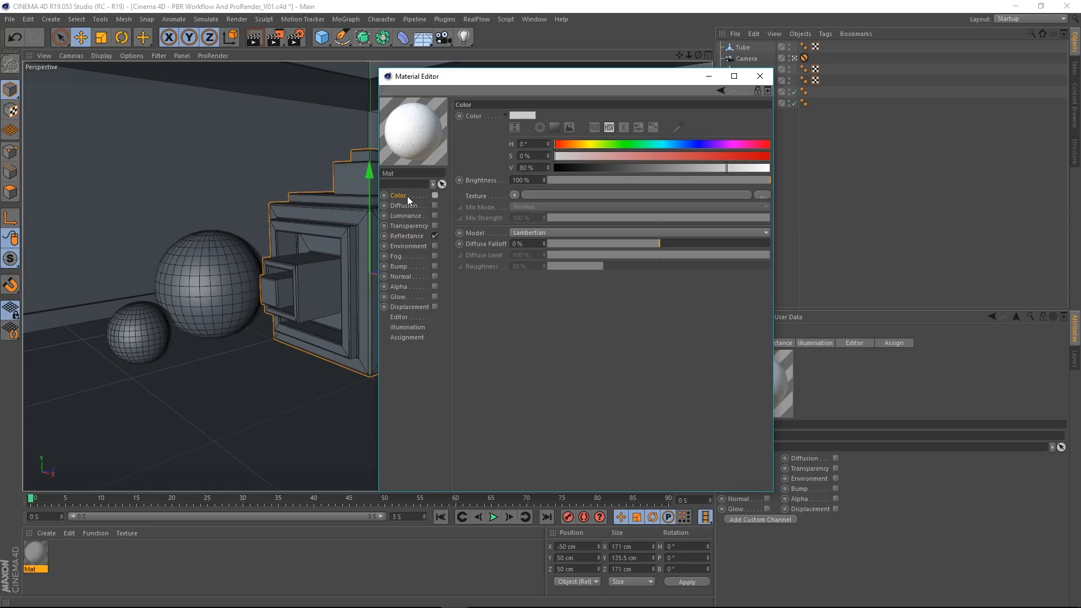
{"action": "left_click", "coordinate": [405, 237]}
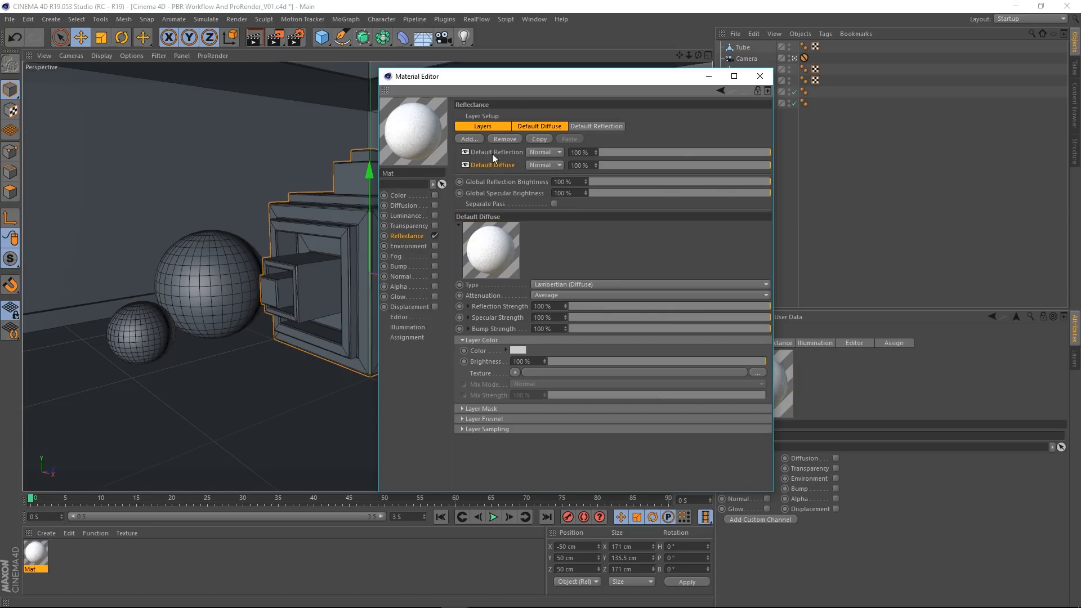
Step: Examine the Default Diffuse layer's available types and its layer color, leaving both as they are
{"action": "left_click", "coordinate": [557, 285]}
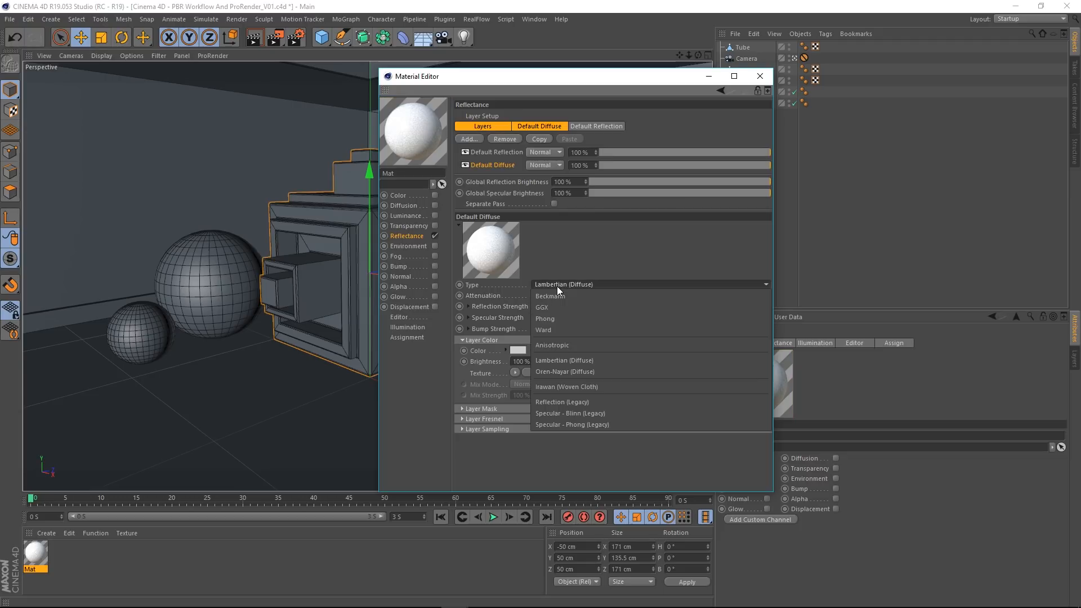
{"action": "left_click", "coordinate": [637, 285]}
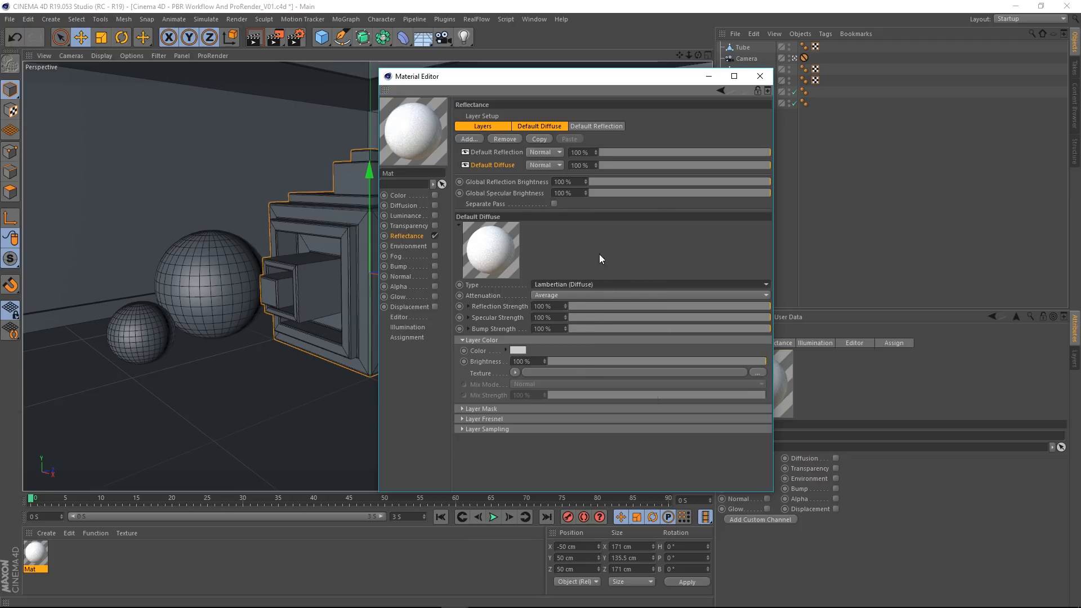
{"action": "left_click", "coordinate": [520, 349]}
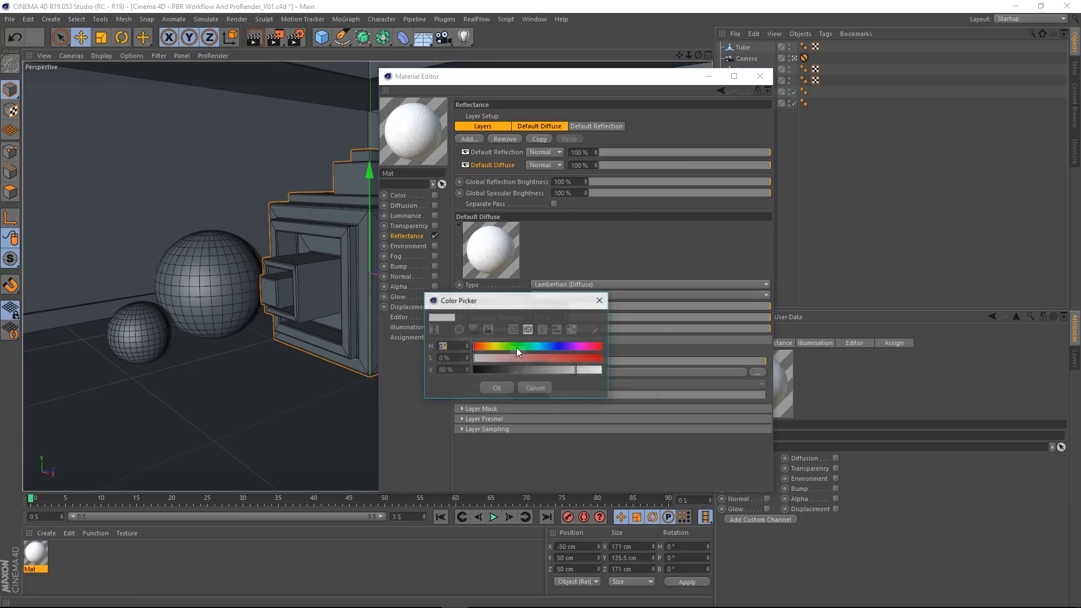
{"action": "left_click", "coordinate": [600, 300]}
Step: Compare the Color channel's color and texture settings with the Default Diffuse layer's settings in the Reflectance channel
{"action": "left_click", "coordinate": [410, 196]}
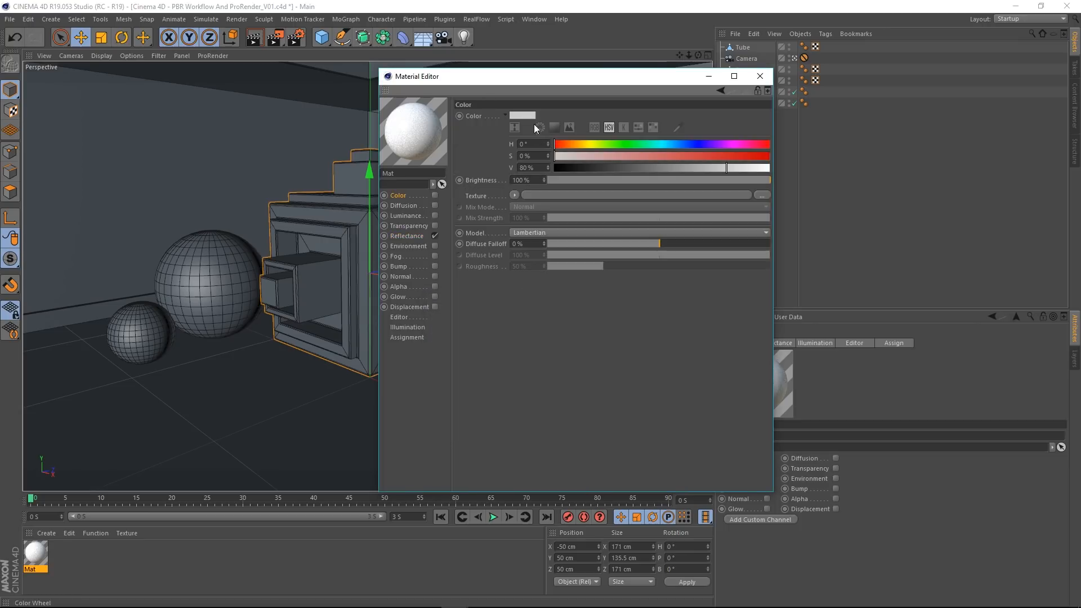
{"action": "left_click", "coordinate": [404, 236]}
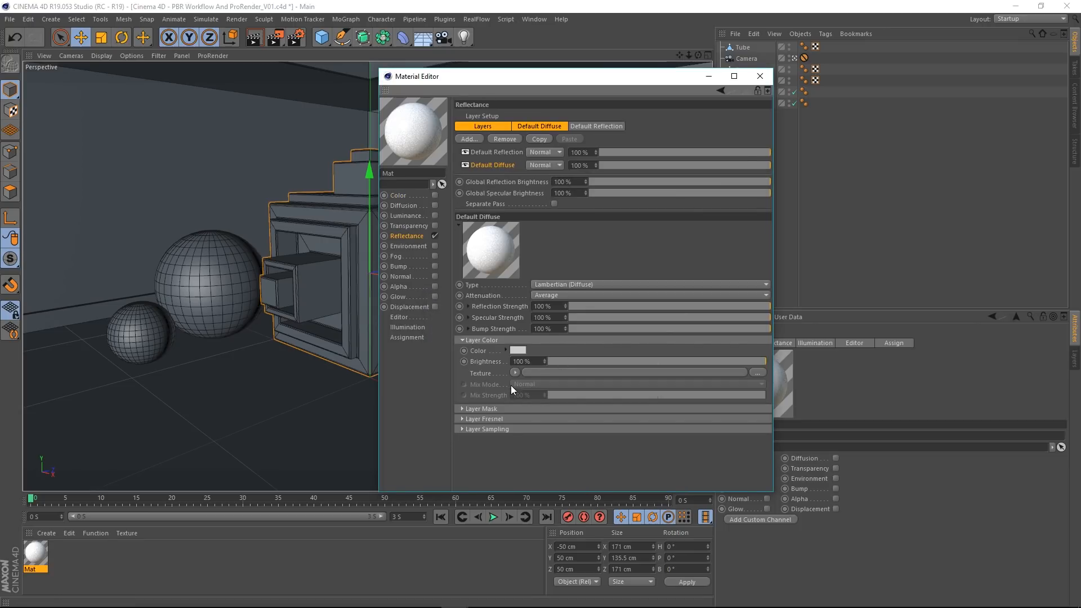
{"action": "left_click", "coordinate": [402, 195]}
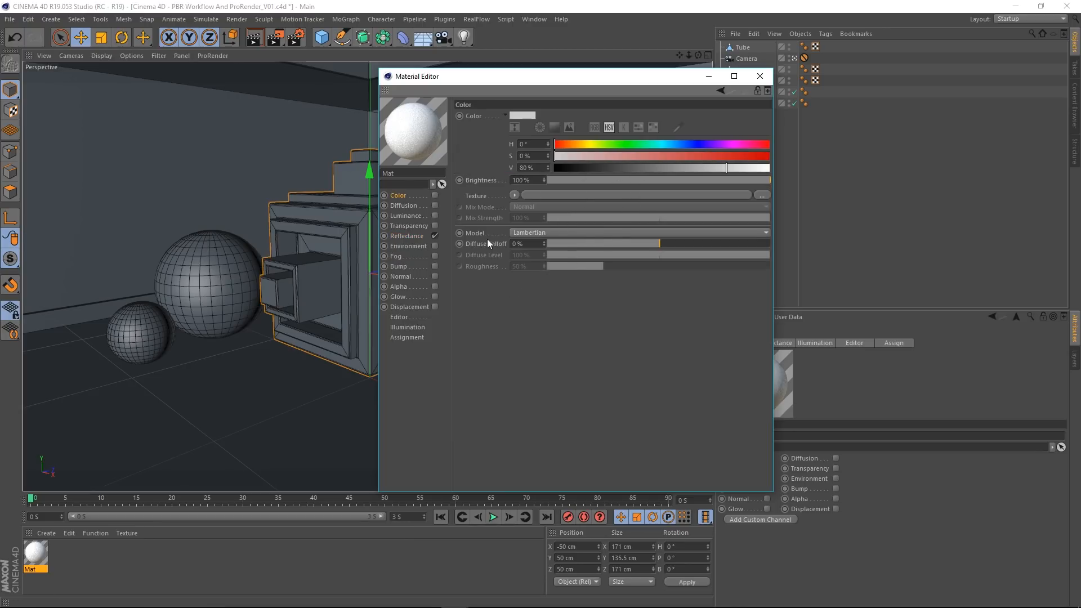
{"action": "left_click", "coordinate": [415, 237]}
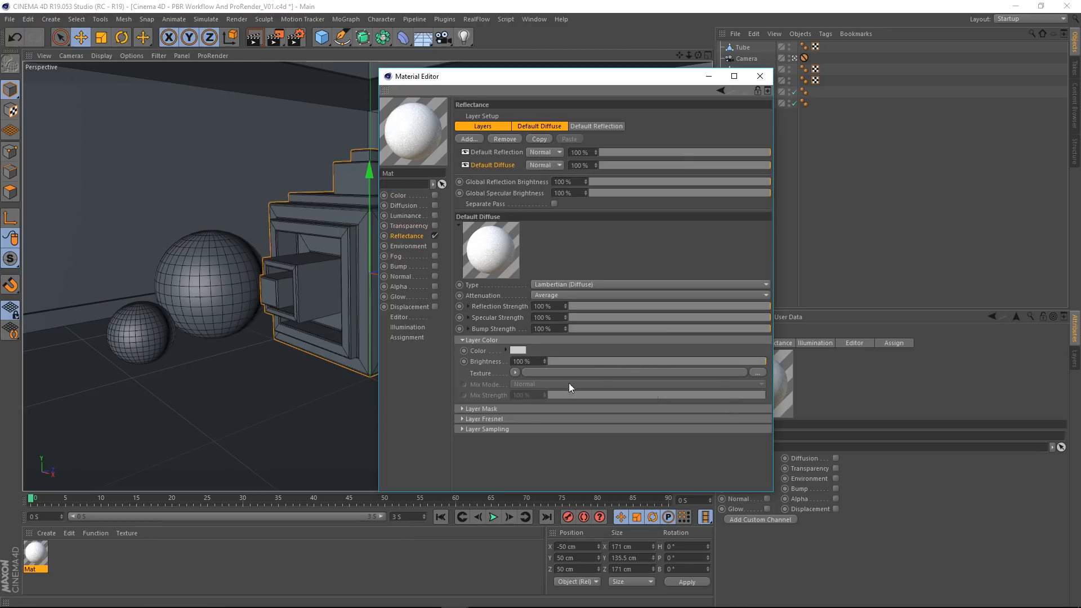
{"action": "left_click", "coordinate": [402, 195]}
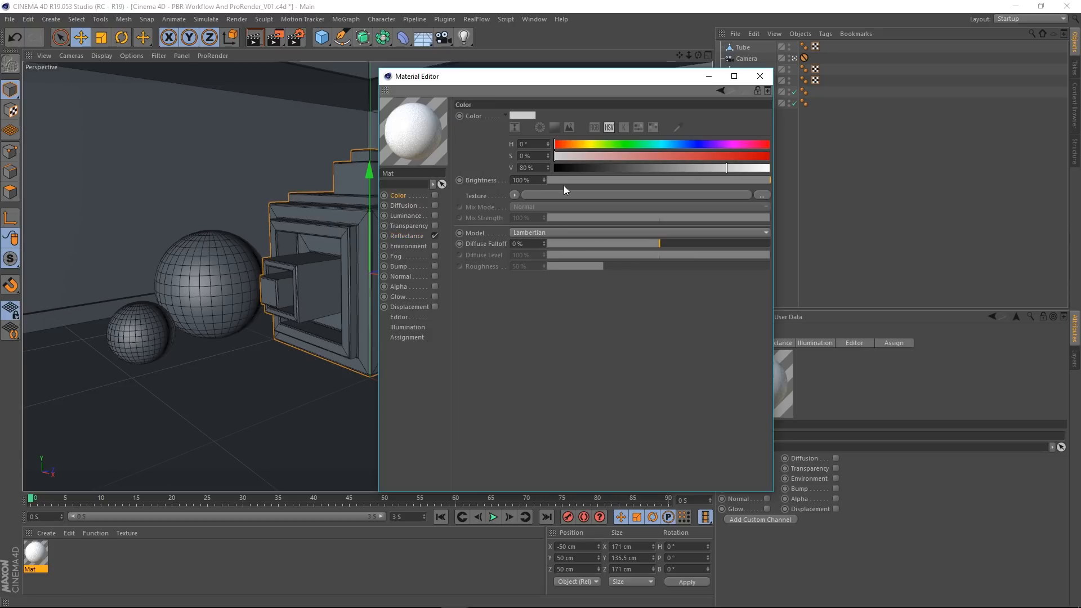
{"action": "left_click", "coordinate": [405, 237]}
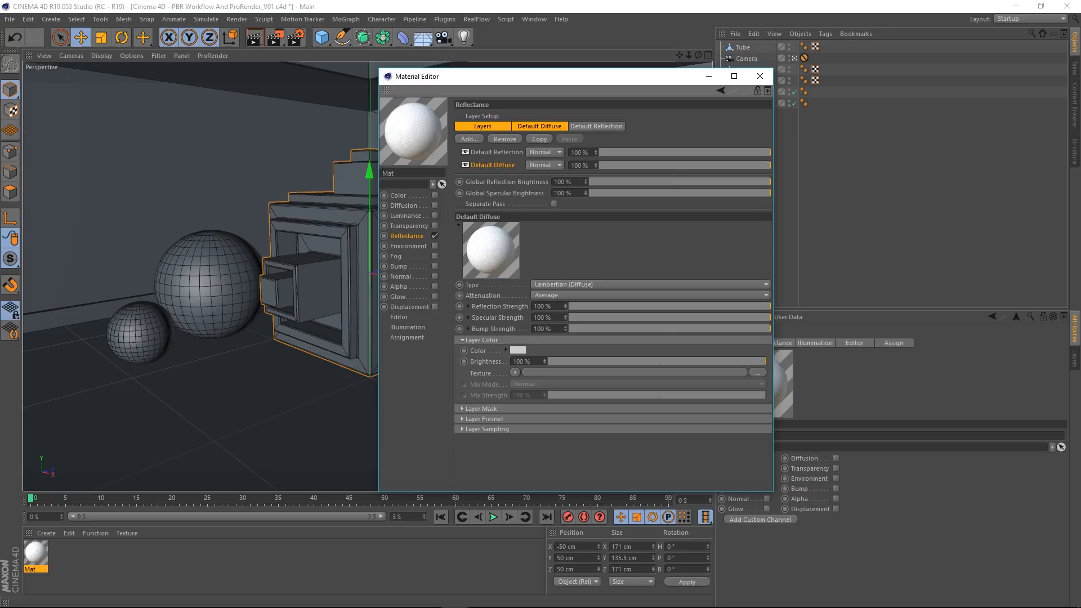
Step: Select the Default Reflection layer, try a lower roughness, and set the roughness to 30 %
{"action": "left_click", "coordinate": [494, 154]}
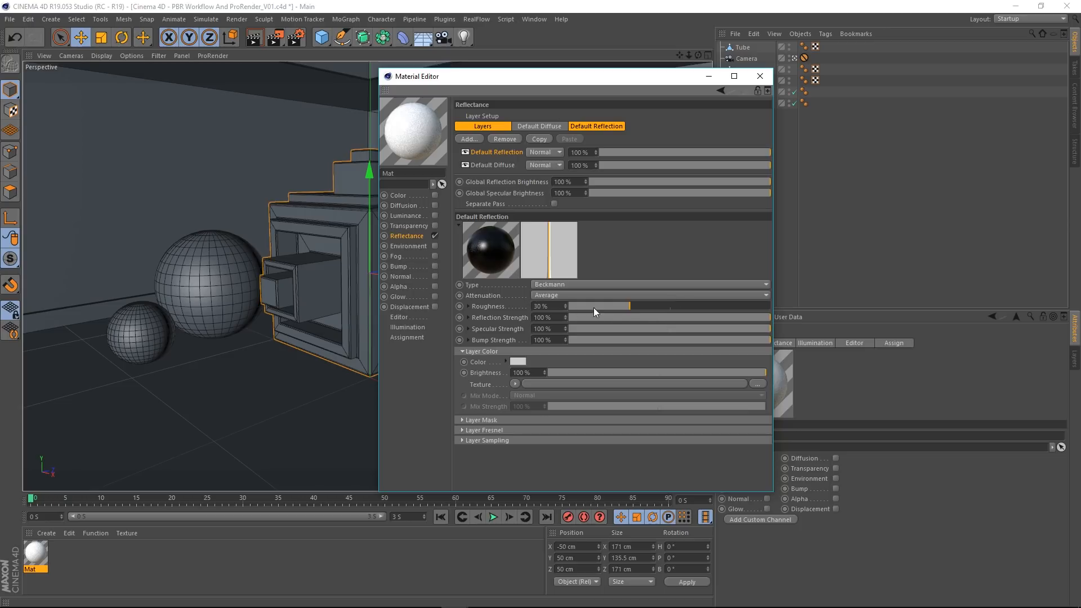
{"action": "left_click_drag", "start_coordinate": [629, 306], "coordinate": [578, 312]}
{"action": "left_click_drag", "start_coordinate": [574, 306], "coordinate": [615, 305]}
Step: Lower the Default Reflection layer's reflection and specular strengths to 0 %, and set the reflection strength back to 100 %
{"action": "left_click_drag", "start_coordinate": [620, 317], "coordinate": [567, 323]}
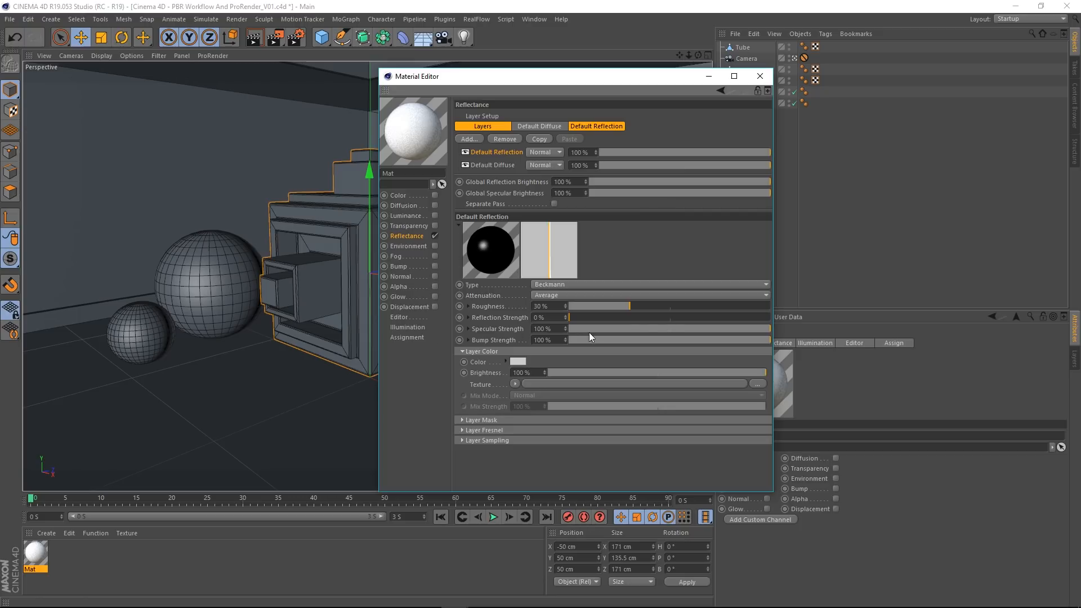
{"action": "left_click_drag", "start_coordinate": [683, 328], "coordinate": [509, 335]}
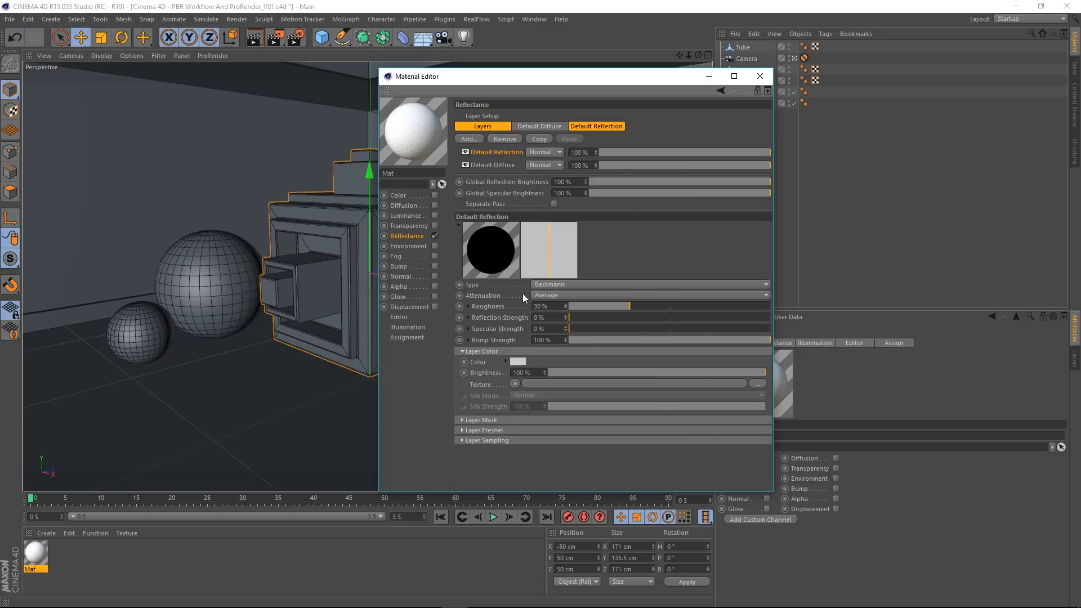
{"action": "left_click_drag", "start_coordinate": [580, 319], "coordinate": [779, 323]}
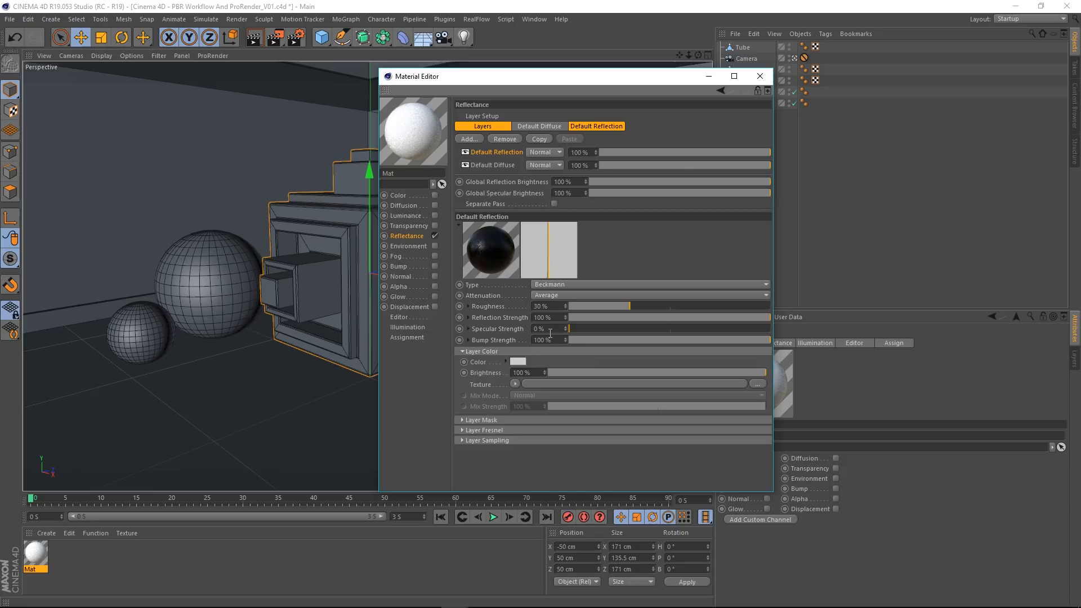
Step: Set the Default Reflection layer's specular strength to 100 %, with its reflection strength also at 100 %
{"action": "left_click_drag", "start_coordinate": [578, 329], "coordinate": [800, 336]}
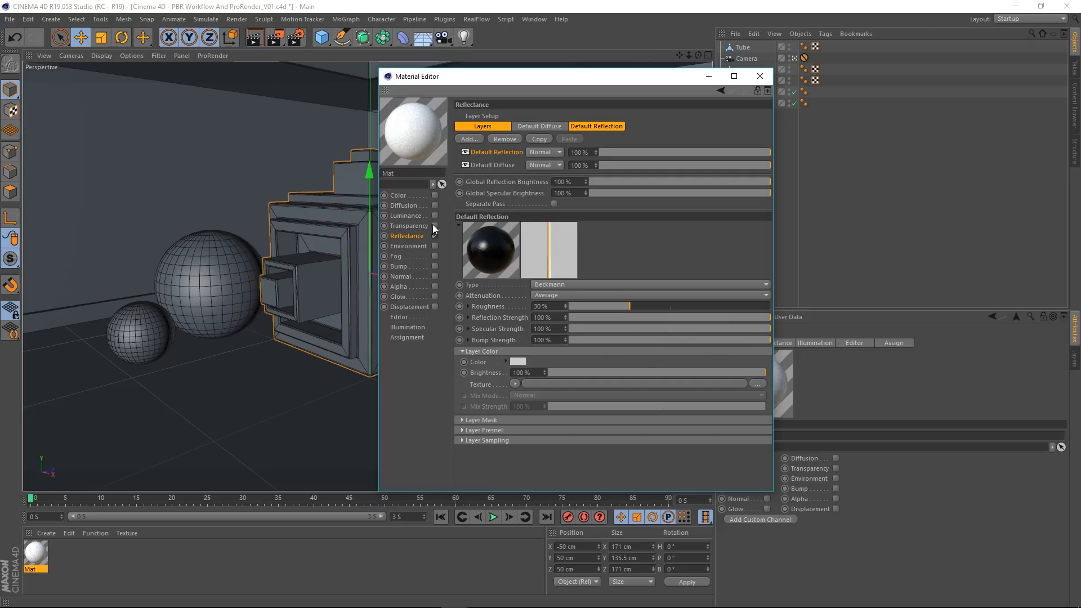
{"action": "left_click_drag", "start_coordinate": [647, 319], "coordinate": [829, 311]}
Step: Examine the texture options behind the Default Reflection layer's roughness, reflection, specular and bump strength settings
{"action": "left_click", "coordinate": [468, 340]}
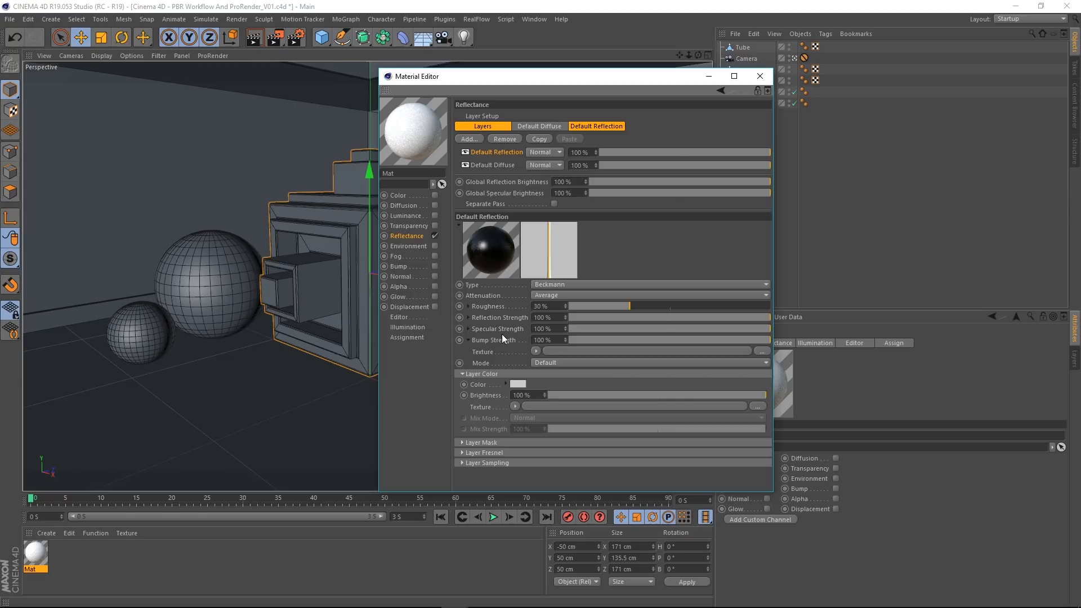
{"action": "left_click", "coordinate": [468, 307]}
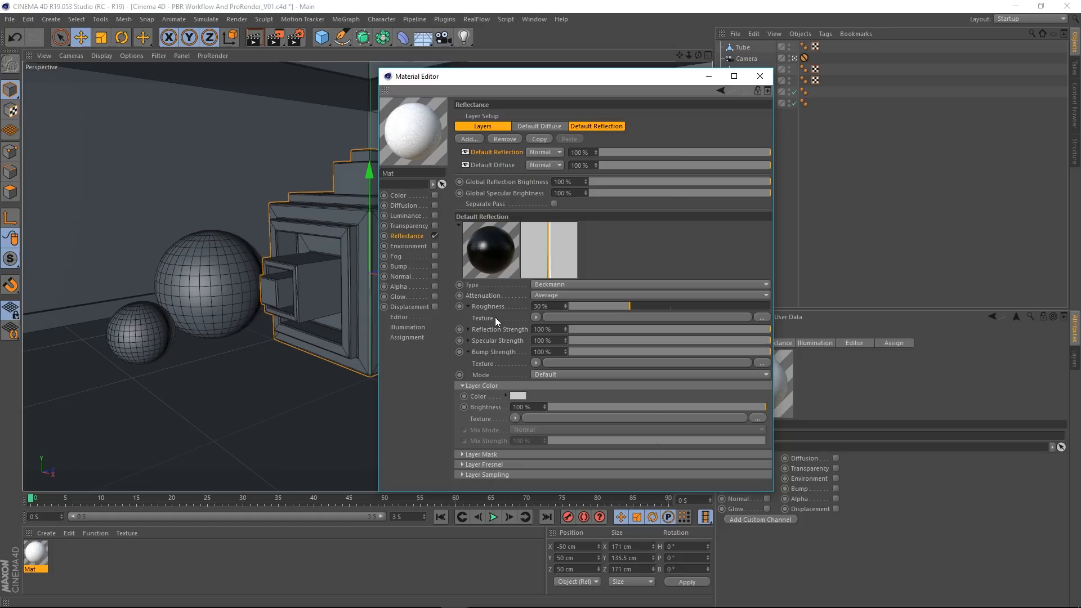
{"action": "left_click", "coordinate": [468, 306]}
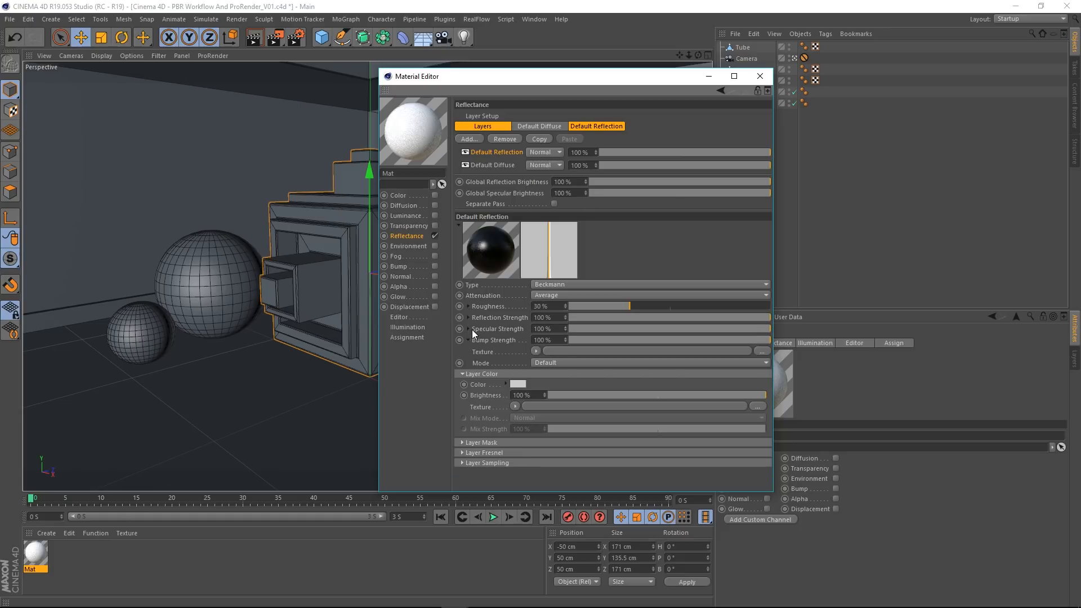
{"action": "left_click", "coordinate": [468, 329]}
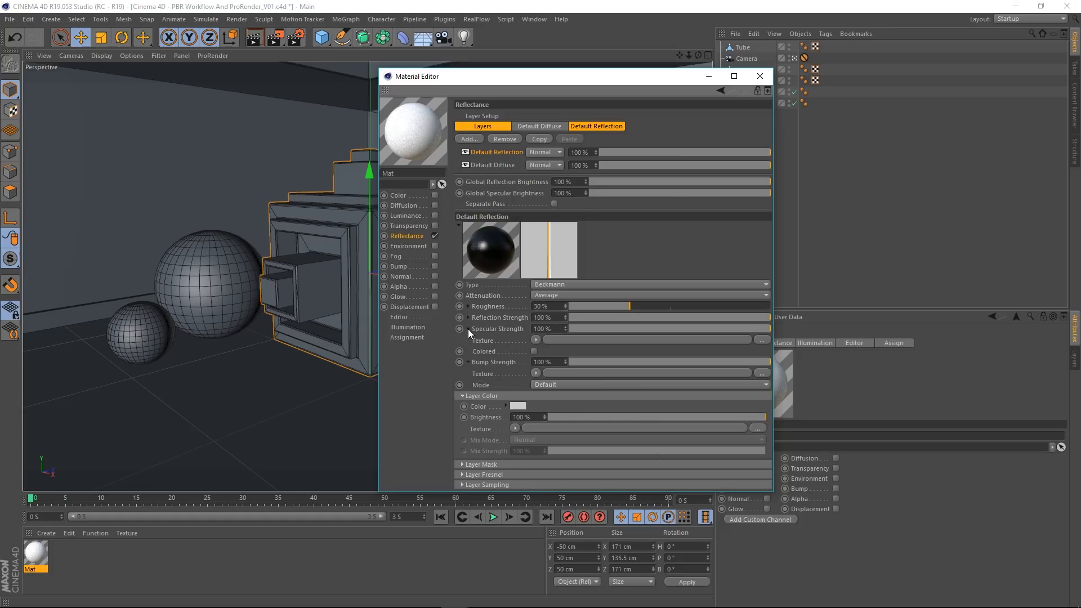
{"action": "left_click", "coordinate": [468, 329]}
{"action": "left_click", "coordinate": [466, 315]}
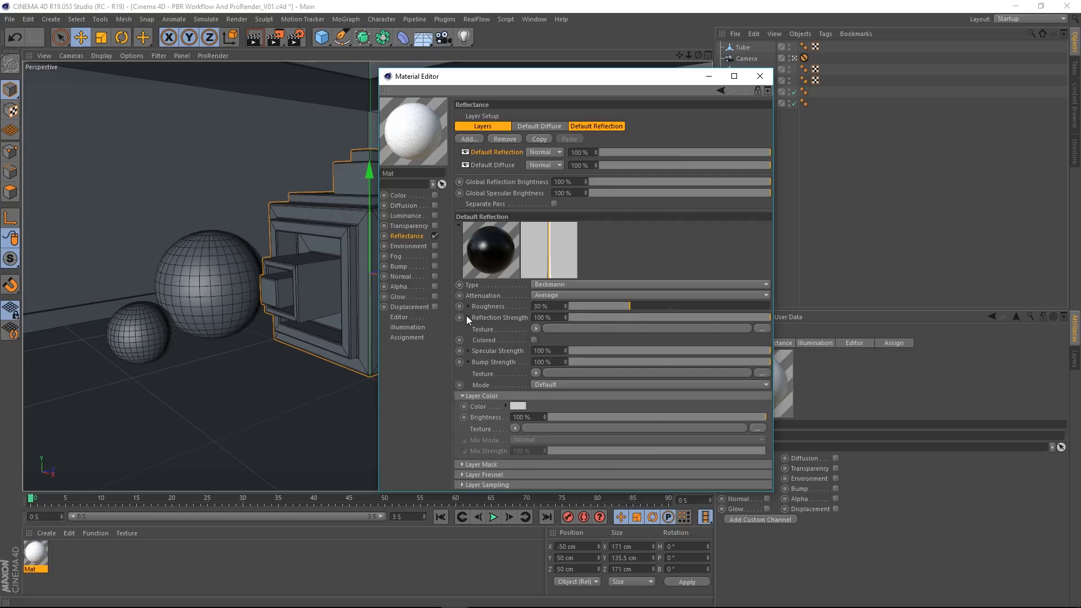
{"action": "left_click", "coordinate": [467, 316]}
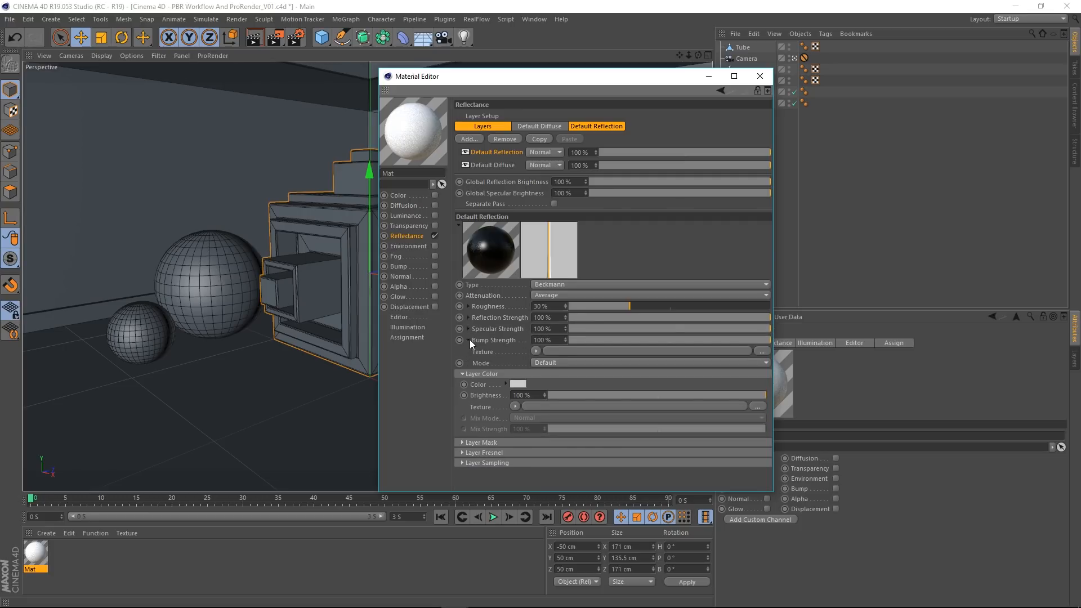
{"action": "left_click", "coordinate": [469, 340]}
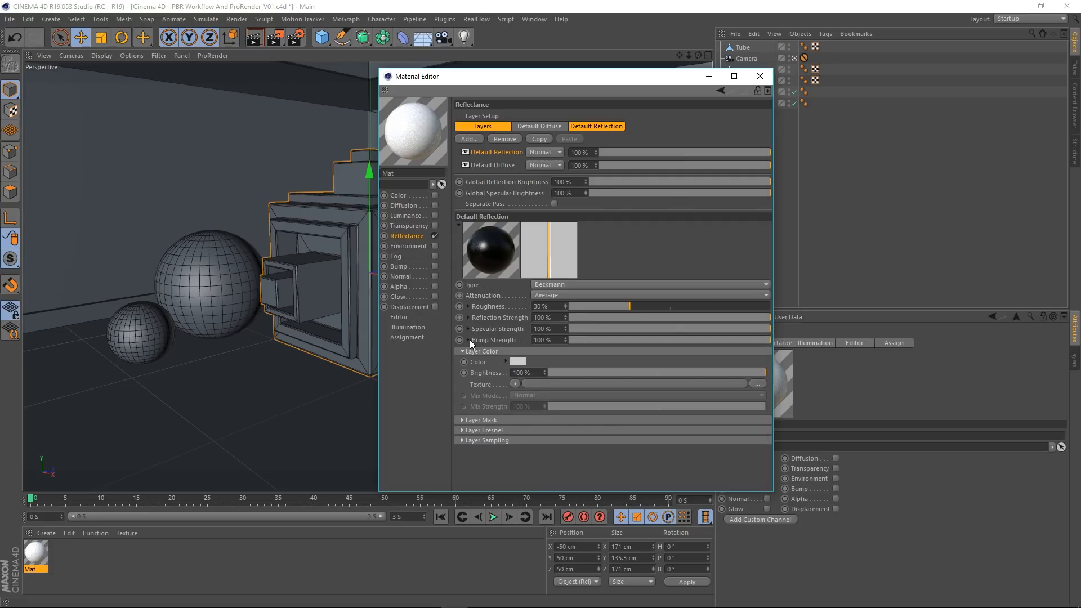
{"action": "left_click", "coordinate": [469, 305]}
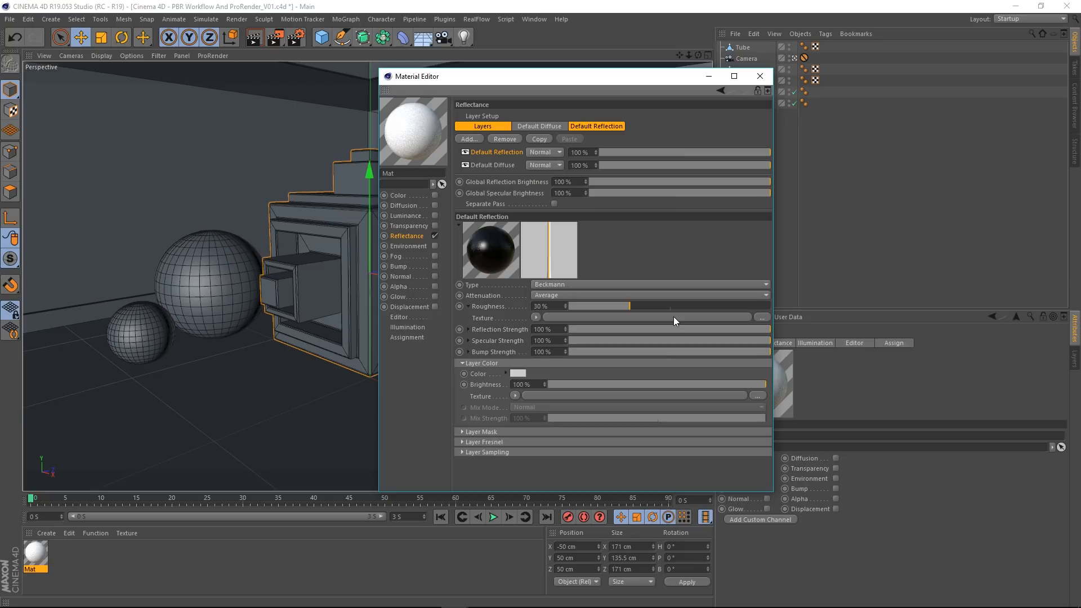
{"action": "left_click", "coordinate": [468, 306]}
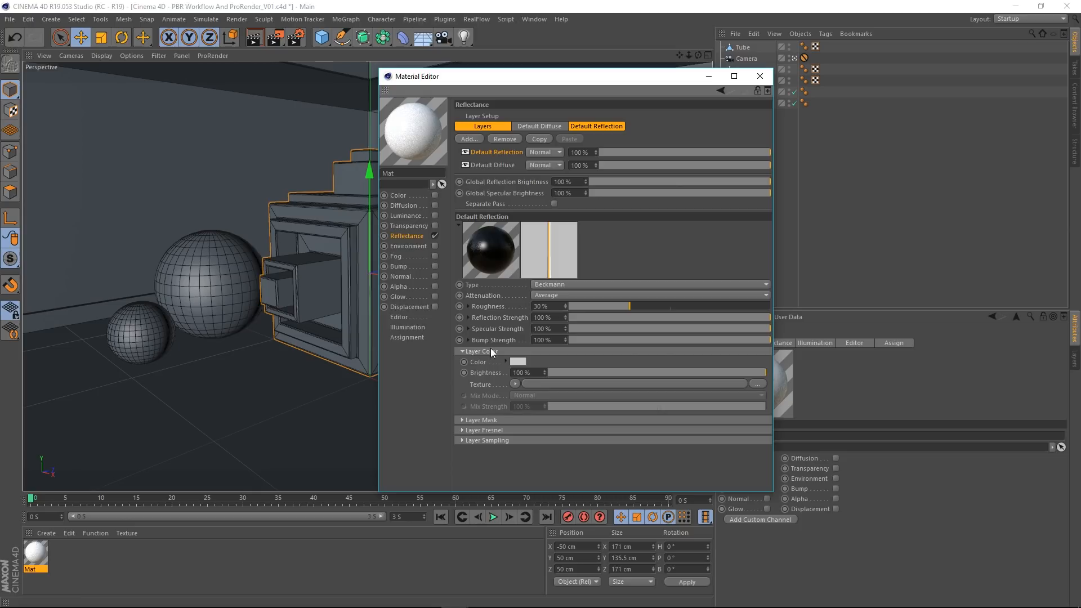
Step: Add a Beckmann layer above the existing reflectance layers, keeping Beckmann as its type
{"action": "left_click", "coordinate": [494, 168]}
{"action": "left_click", "coordinate": [507, 151]}
{"action": "left_click", "coordinate": [477, 139]}
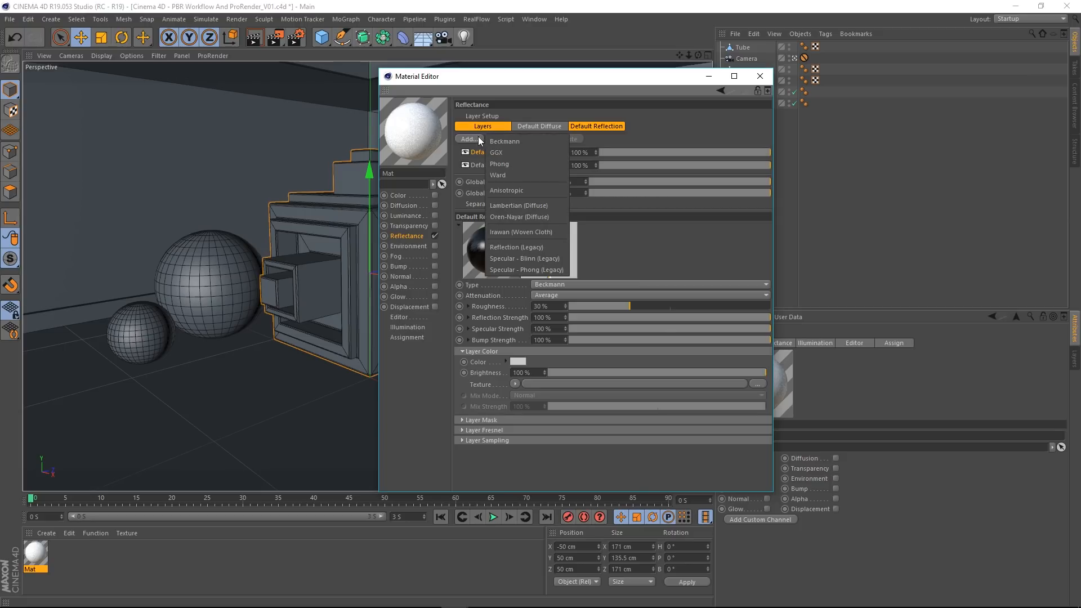
{"action": "left_click", "coordinate": [518, 141]}
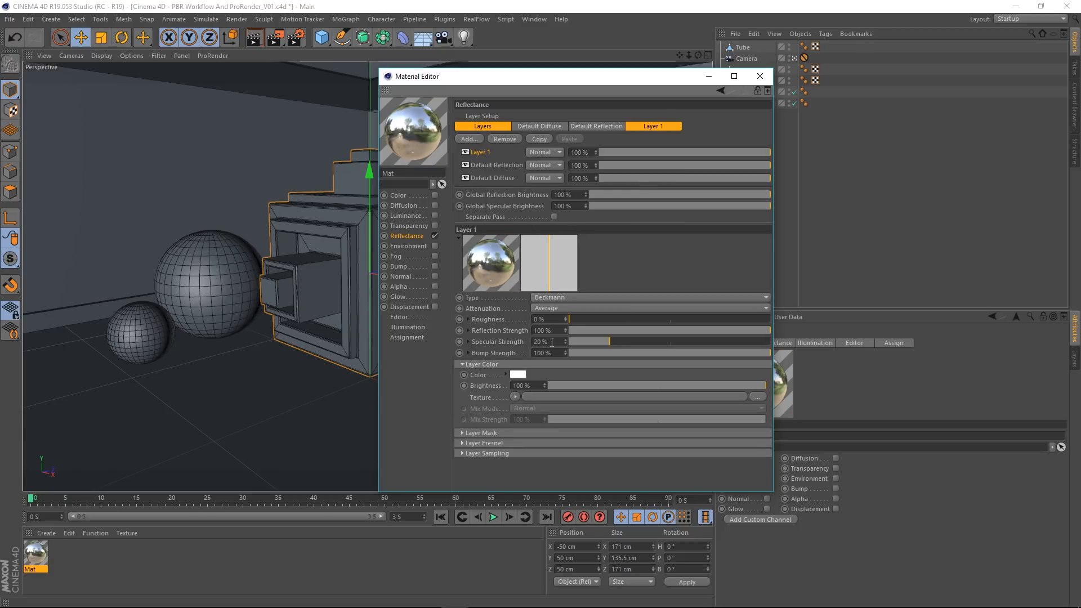
{"action": "left_click", "coordinate": [556, 297]}
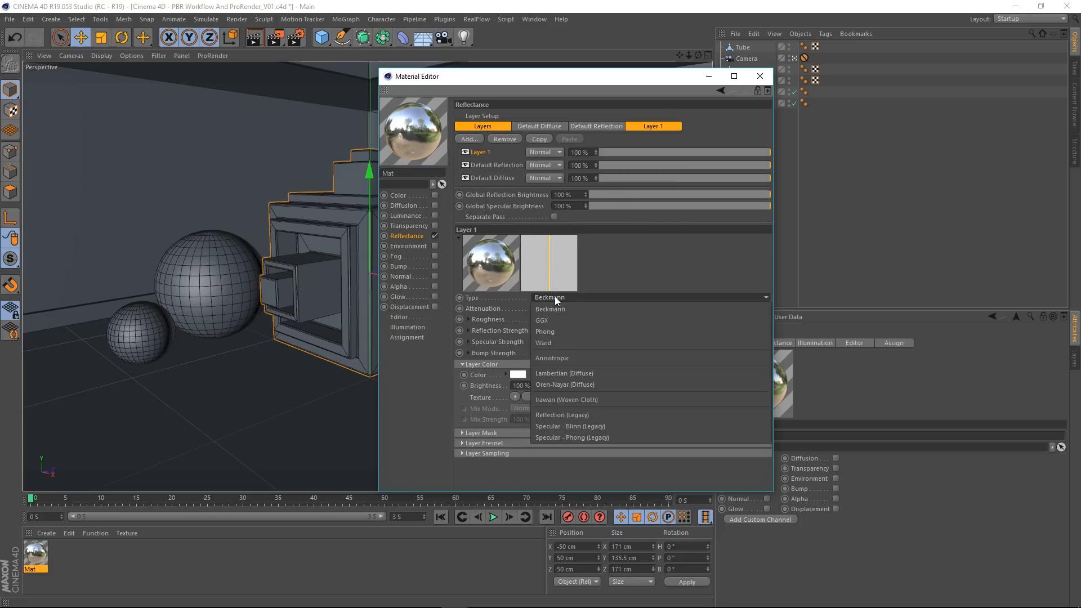
{"action": "left_click", "coordinate": [555, 306]}
Step: Set the new Beckmann layer's Fresnel to Dielectric and raise its roughness to 100 %
{"action": "left_click", "coordinate": [498, 442]}
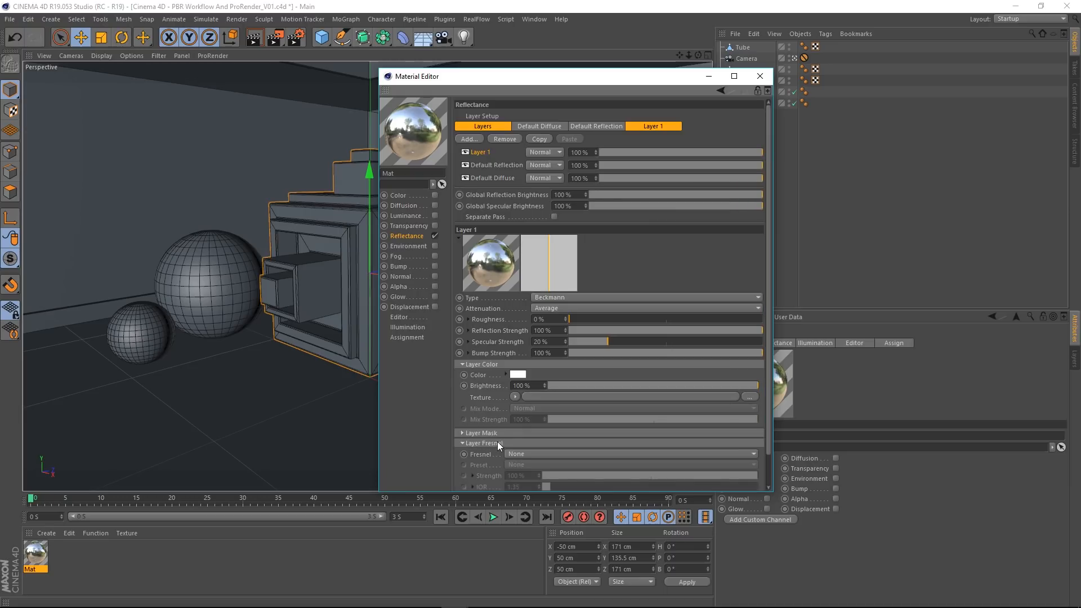
{"action": "left_click", "coordinate": [523, 455]}
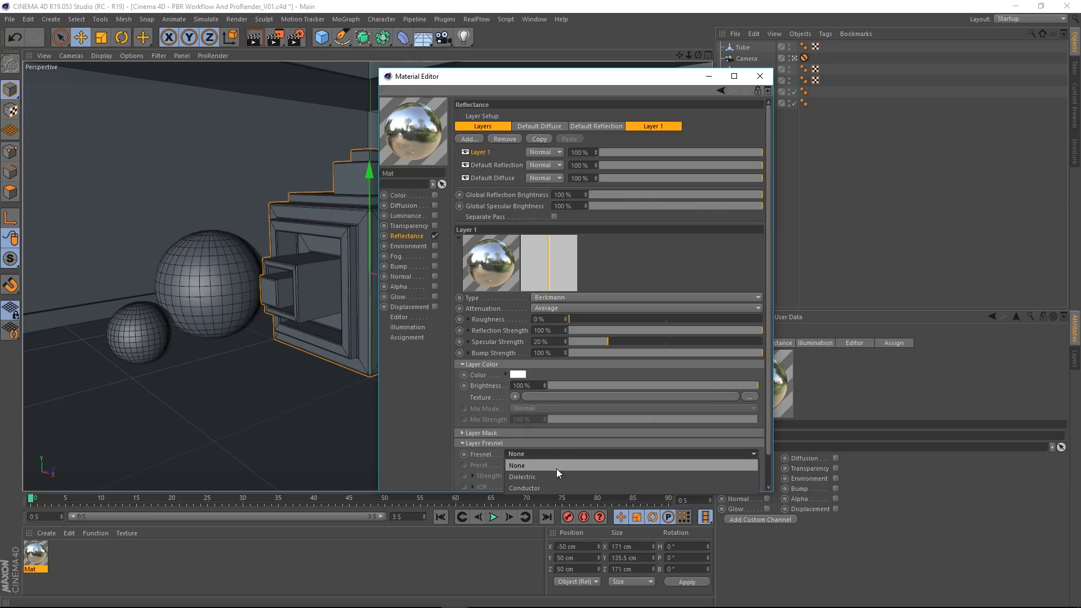
{"action": "left_click", "coordinate": [524, 477]}
{"action": "left_click_drag", "start_coordinate": [582, 321], "coordinate": [794, 318]}
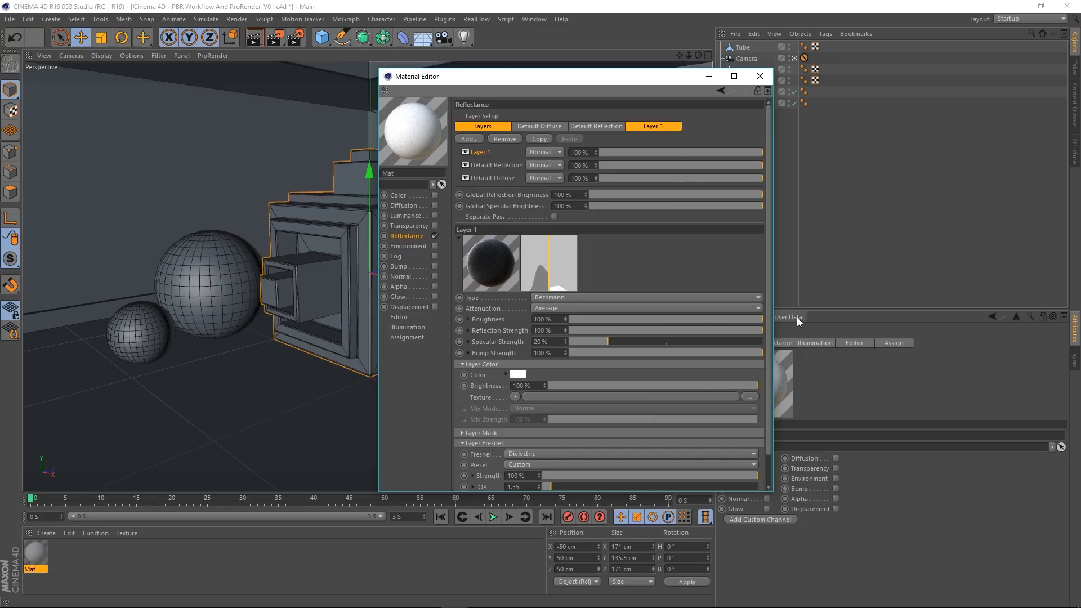
Step: Move the Default Reflection layer above Layer 1 and compare the settings of the two layers
{"action": "left_click", "coordinate": [485, 167]}
{"action": "left_click_drag", "start_coordinate": [484, 166], "coordinate": [482, 149]}
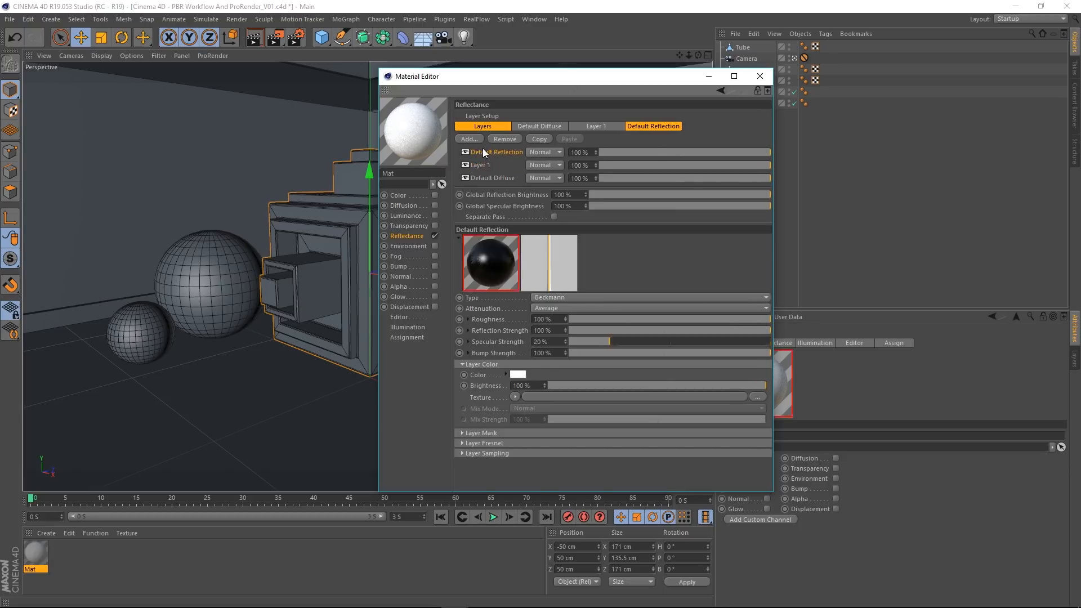
{"action": "left_click", "coordinate": [482, 165]}
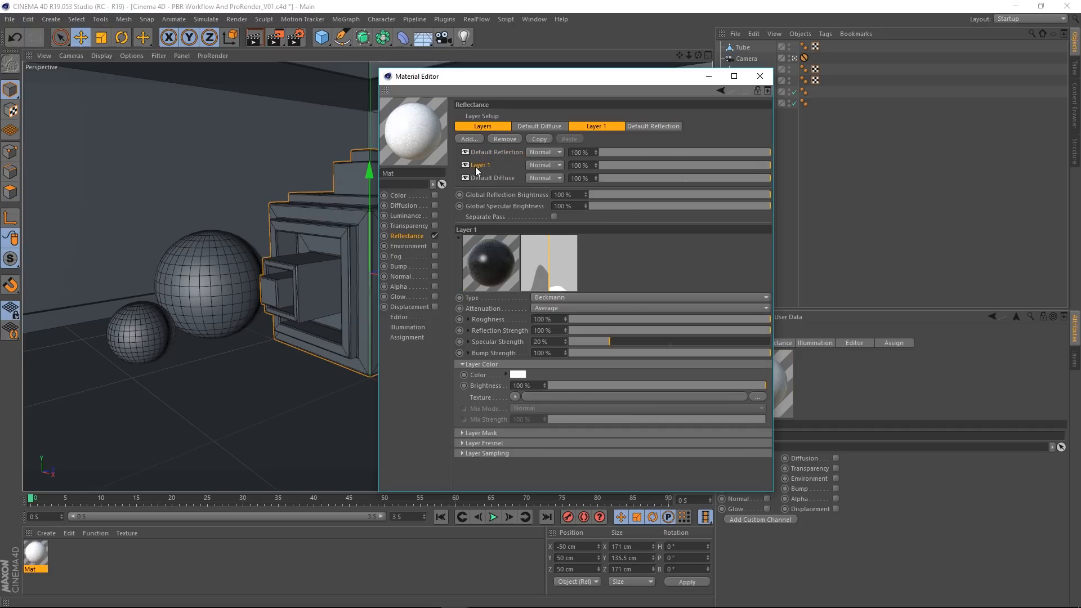
{"action": "left_click", "coordinate": [478, 152]}
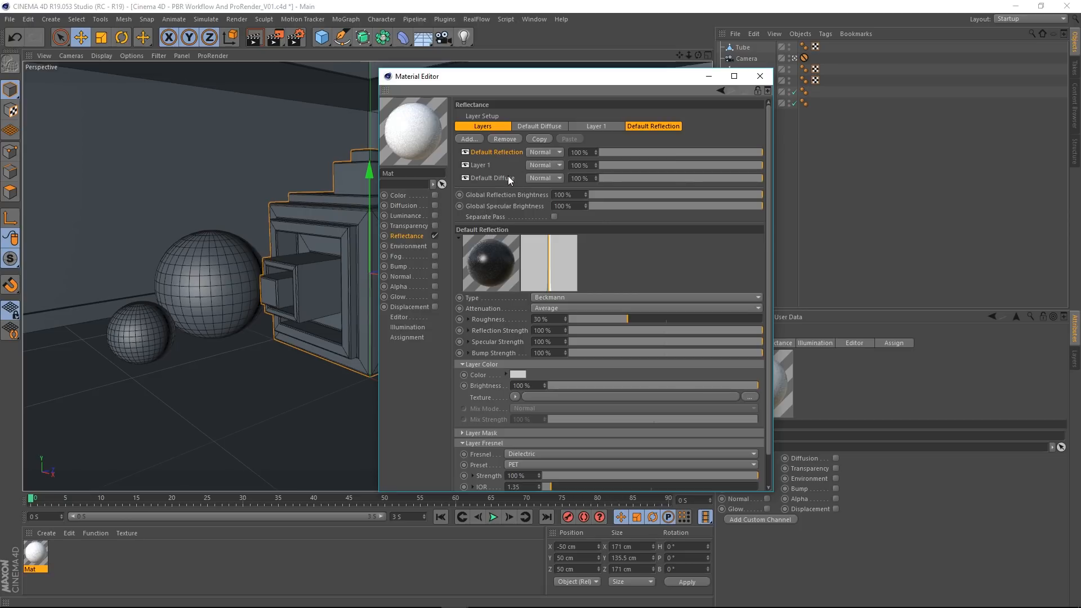
Step: Undo the layer reordering, the Fresnel and roughness changes and the added Layer 1, and close the material's editor
{"action": "key", "text": "ctrl+z"}
{"action": "key", "text": "ctrl+z"}
{"action": "key", "text": "ctrl+z"}
{"action": "key", "text": "ctrl+z"}
{"action": "key", "text": "ctrl+z"}
{"action": "key", "text": "ctrl+z"}
{"action": "key", "text": "ctrl+z"}
{"action": "key", "text": "ctrl+z"}
{"action": "key", "text": "ctrl+z"}
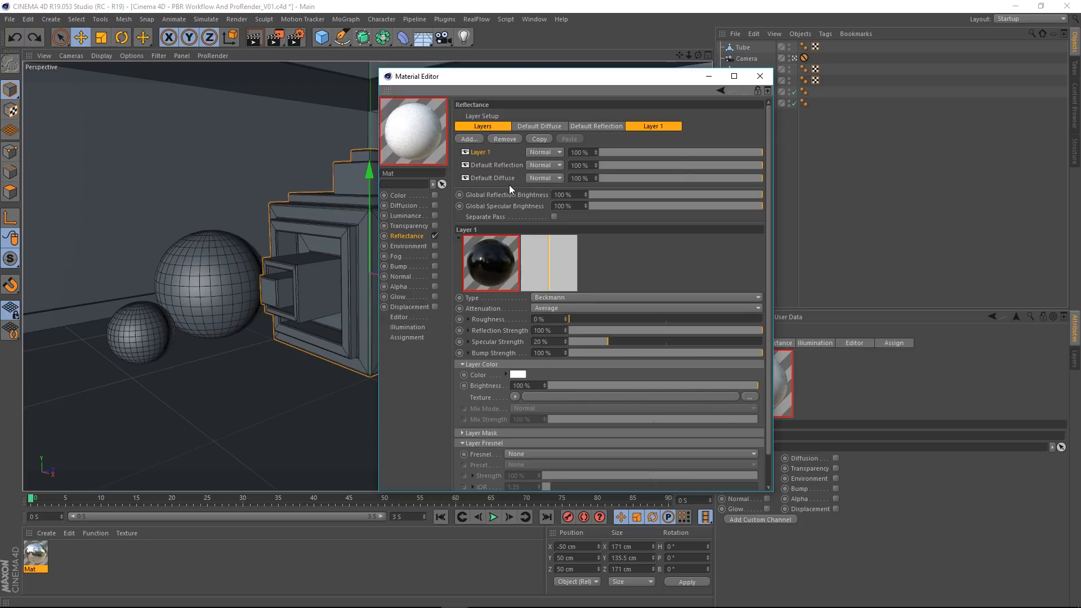
{"action": "key", "text": "ctrl+z"}
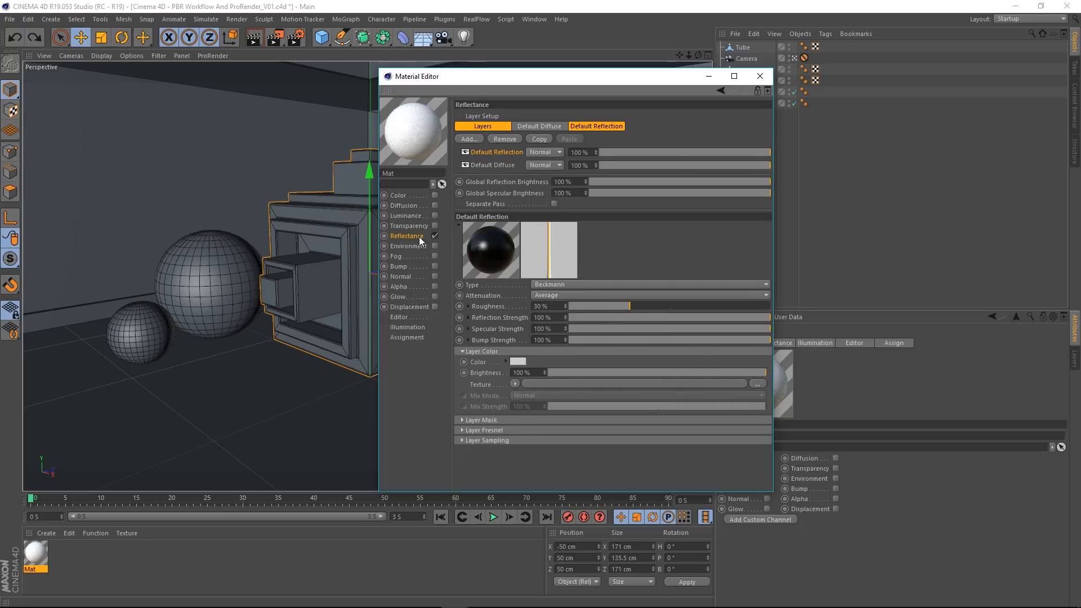
{"action": "left_click", "coordinate": [759, 76]}
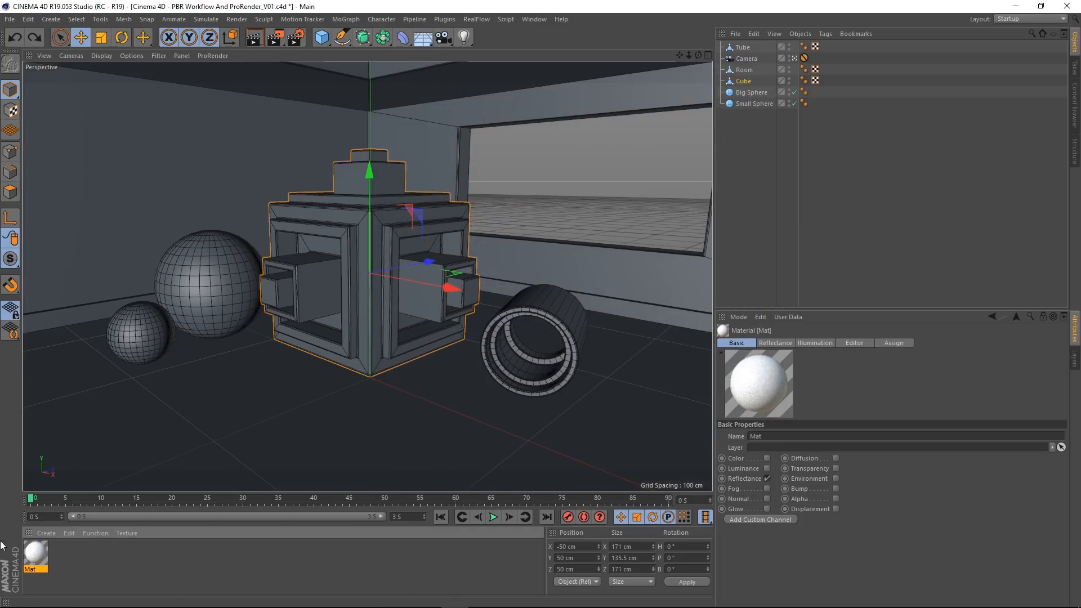
Step: Rename the material as PBR and close its editor
{"action": "double_click", "coordinate": [36, 553]}
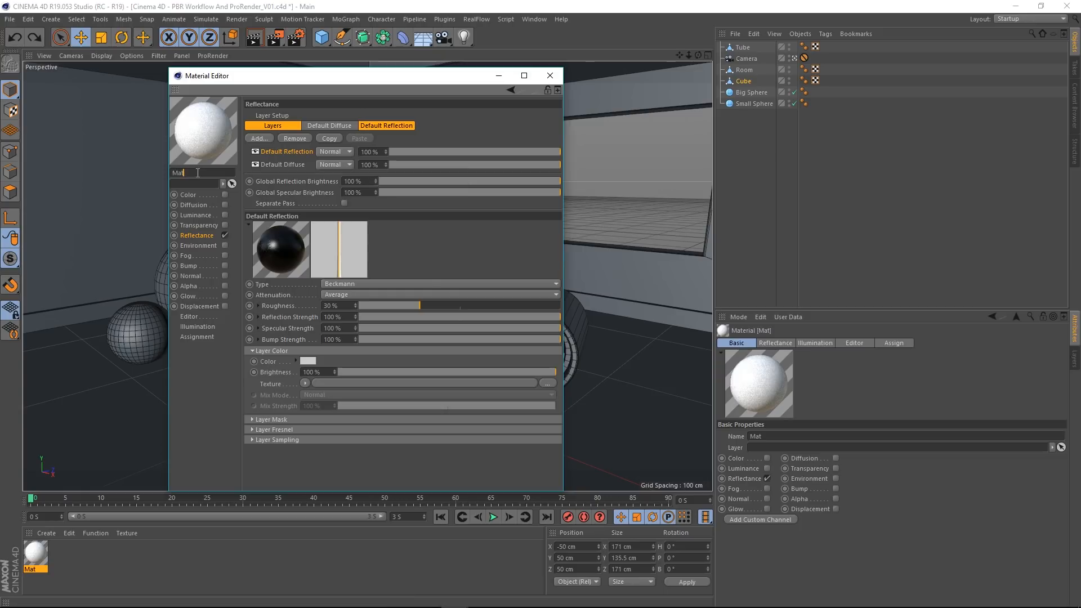
{"action": "type", "text": "F"}
{"action": "type", "text": "BR"}
{"action": "key", "text": "Return"}
{"action": "left_click", "coordinate": [554, 82]}
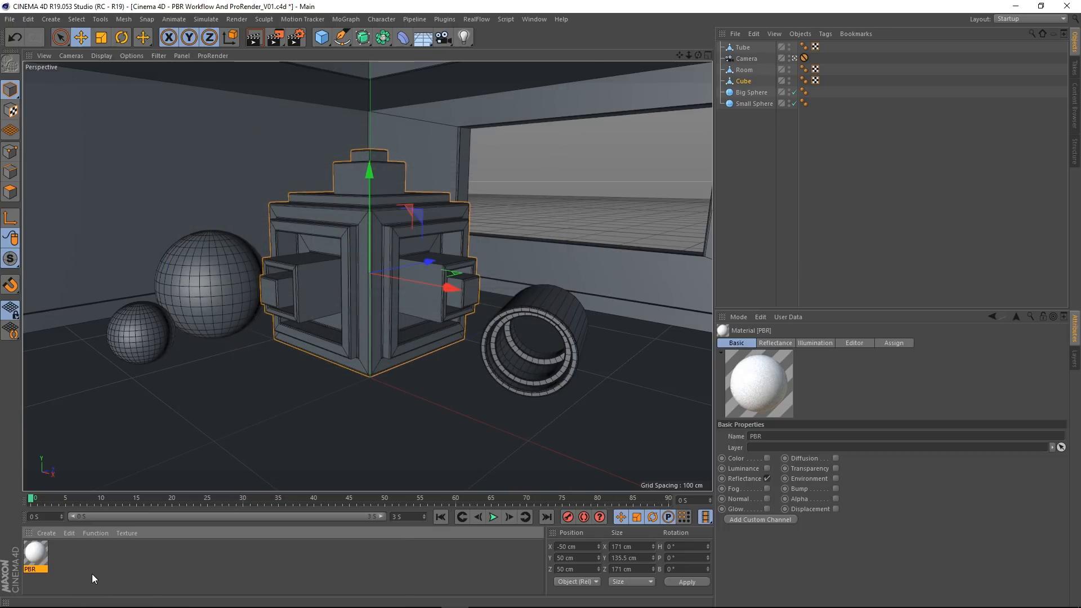
Step: Create a new standard material and open it for editing beside the scene objects
{"action": "left_click", "coordinate": [45, 534]}
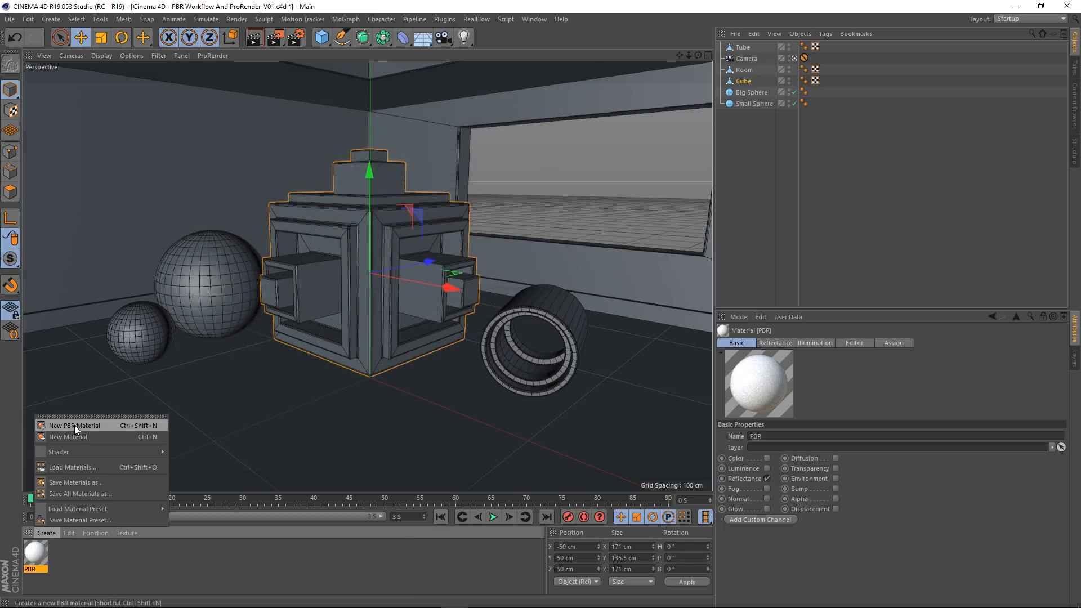
{"action": "left_click", "coordinate": [154, 569]}
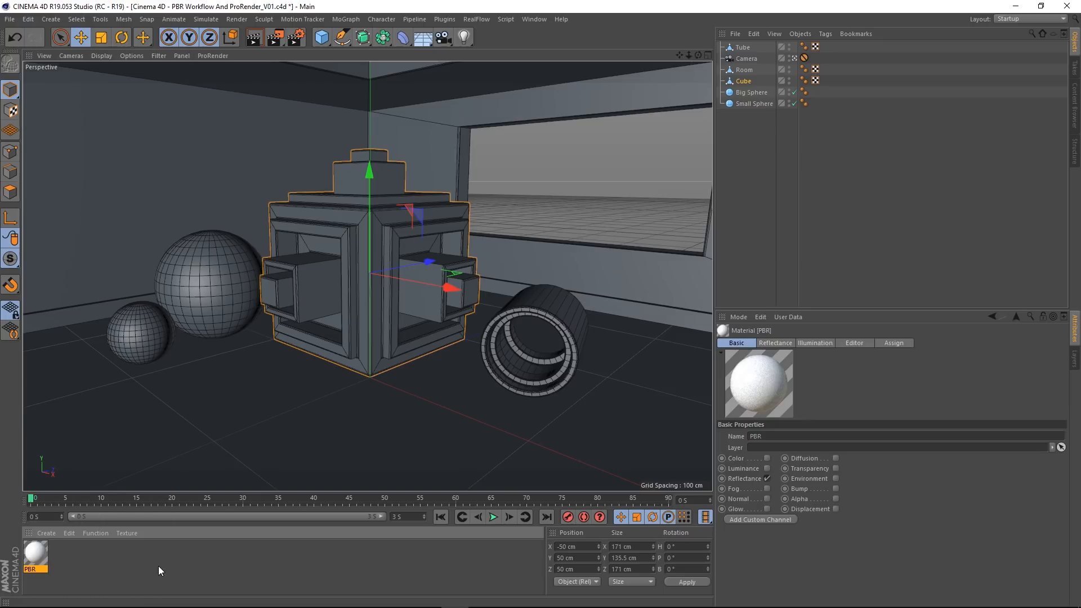
{"action": "double_click", "coordinate": [157, 566]}
{"action": "double_click", "coordinate": [33, 553]}
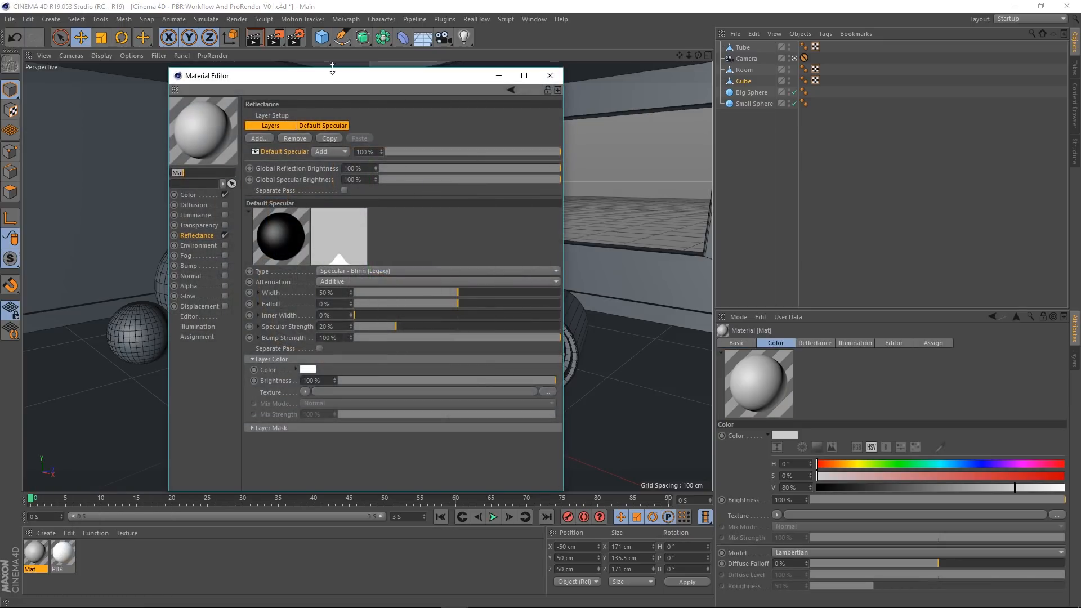
{"action": "left_click_drag", "start_coordinate": [316, 77], "coordinate": [483, 65]}
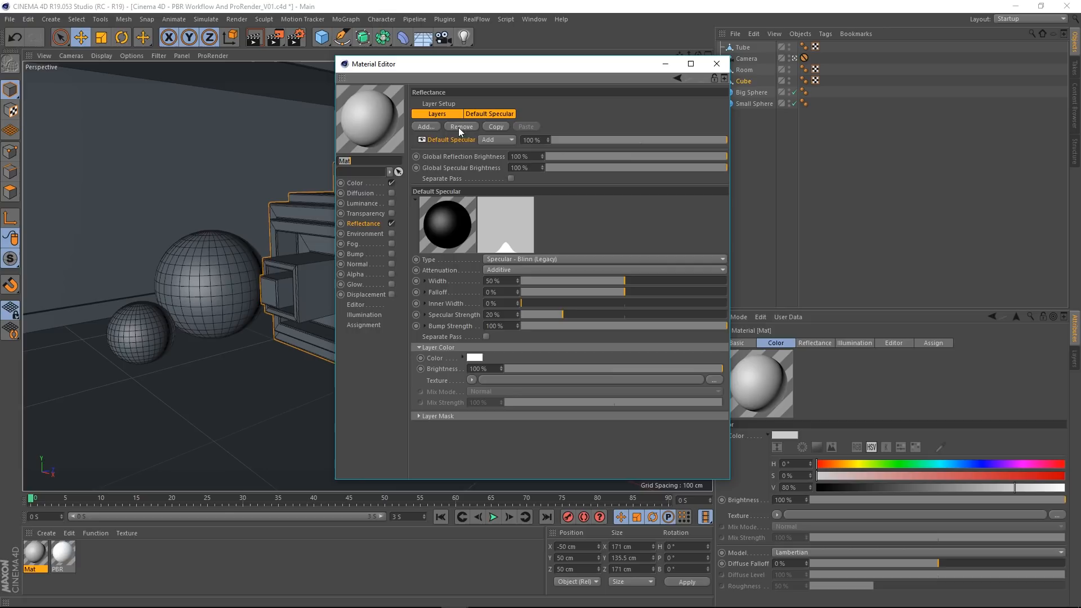
Step: Disable the new material's Color channel and remove the Default Specular layer from its Reflectance channel
{"action": "left_click", "coordinate": [360, 185]}
{"action": "left_click", "coordinate": [392, 183]}
{"action": "left_click", "coordinate": [373, 222]}
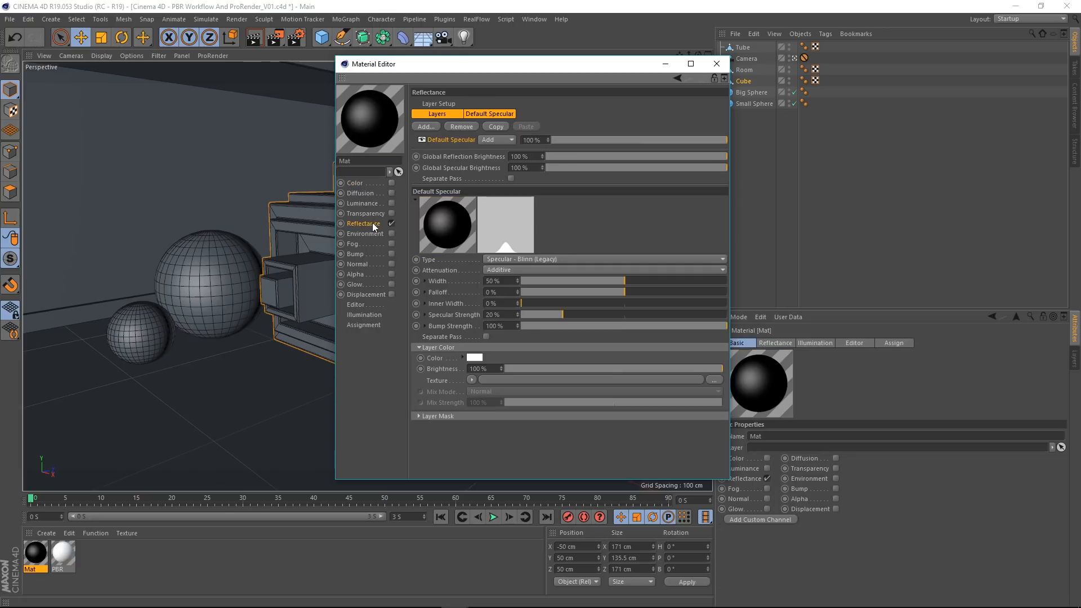
{"action": "left_click", "coordinate": [458, 131]}
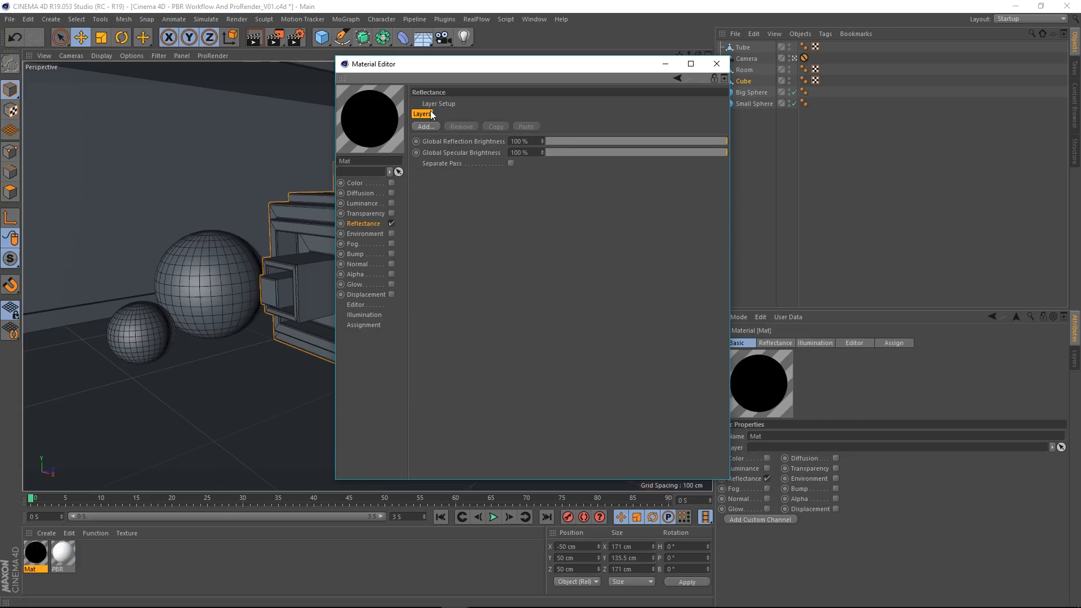
Step: Add a Lambertian (Diffuse) layer to the Reflectance channel and name it Default Diffuse
{"action": "left_click", "coordinate": [425, 127]}
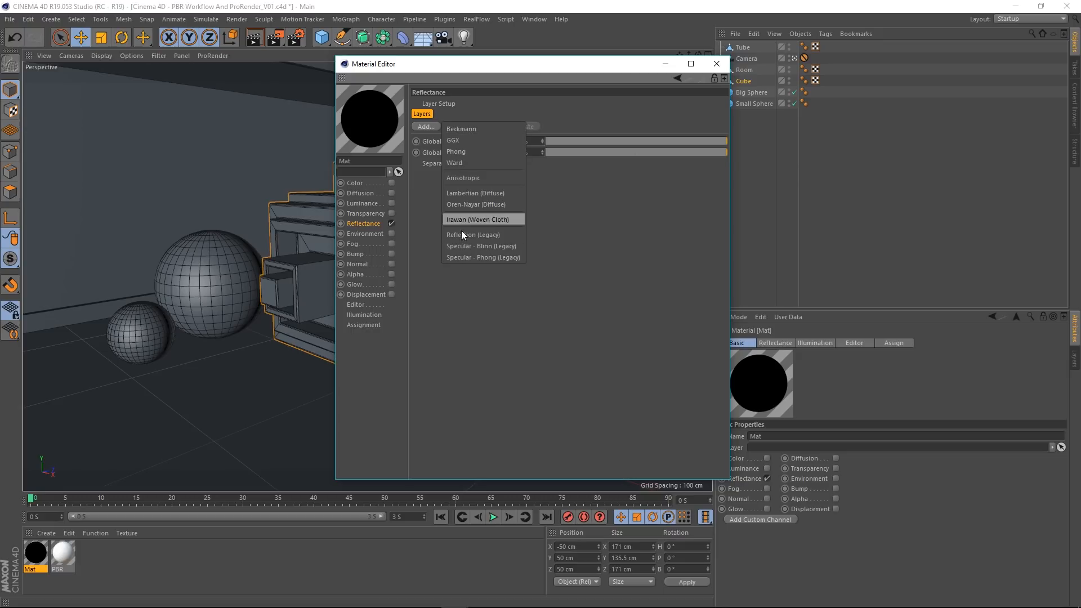
{"action": "left_click", "coordinate": [461, 194]}
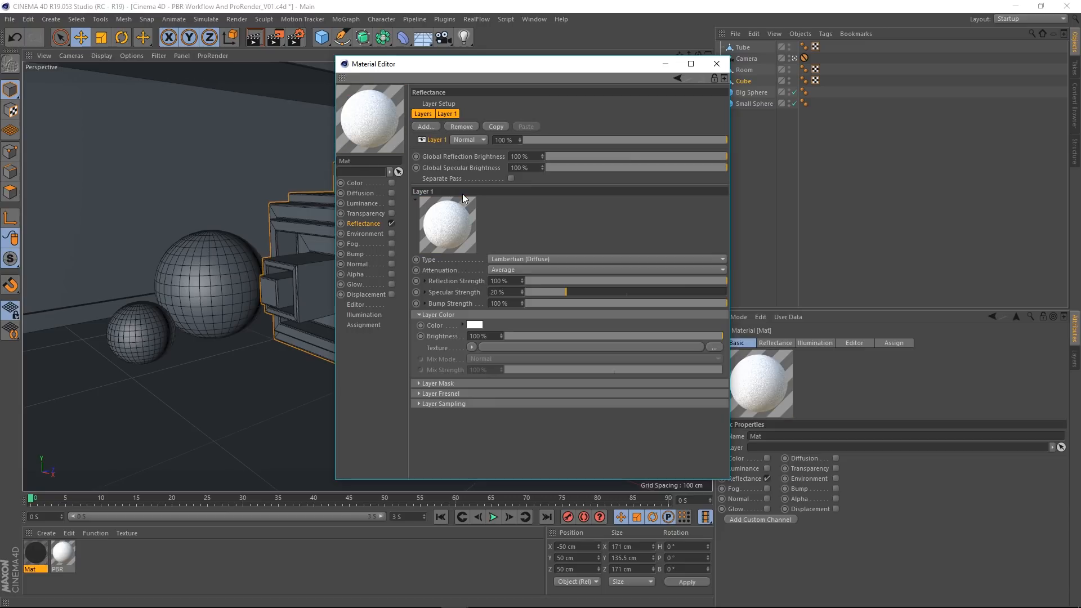
{"action": "double_click", "coordinate": [432, 140]}
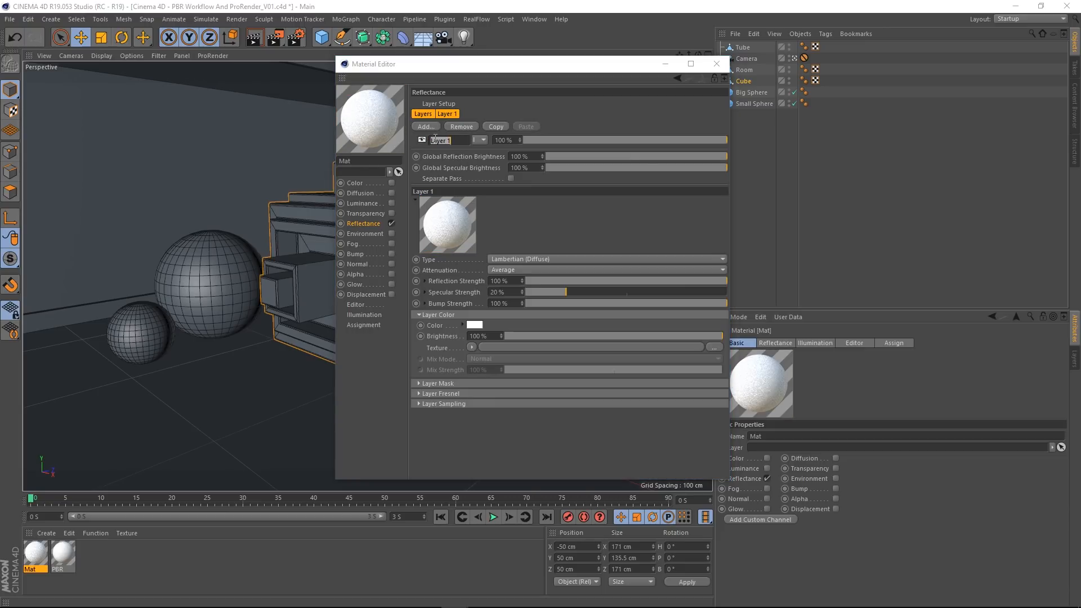
{"action": "type", "text": "Defau"}
{"action": "type", "text": "lt Diffuse"}
{"action": "key", "text": "Return"}
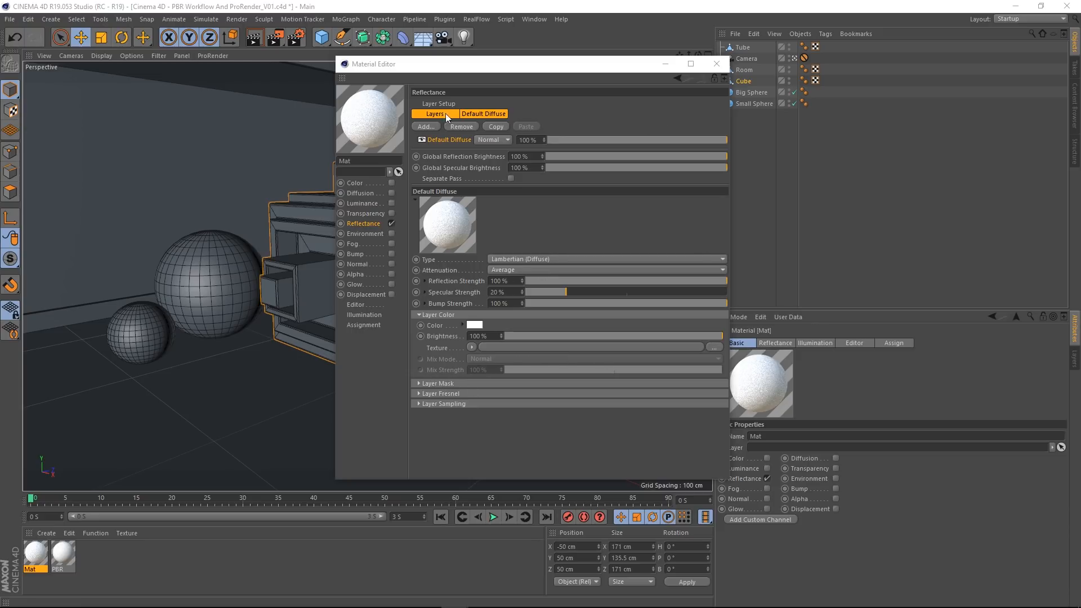
Step: Add a Beckmann layer above the Default Diffuse layer
{"action": "left_click", "coordinate": [430, 127]}
{"action": "left_click", "coordinate": [458, 150]}
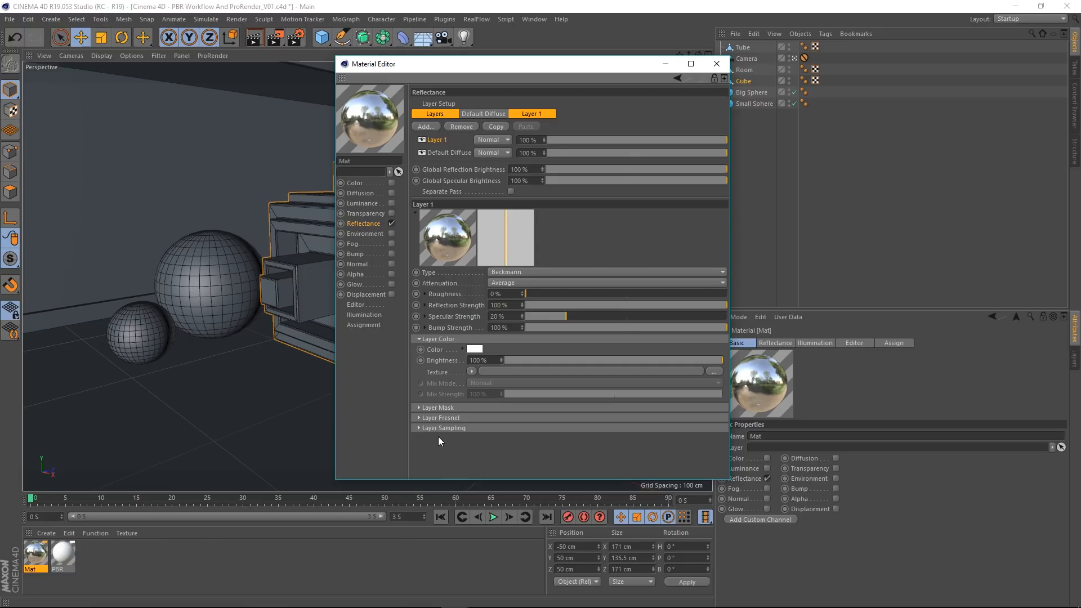
Step: Set Layer 1's Fresnel to Dielectric with the PET preset, raise its roughness to 30%, and close the material editor
{"action": "left_click", "coordinate": [420, 417]}
{"action": "left_click", "coordinate": [482, 431]}
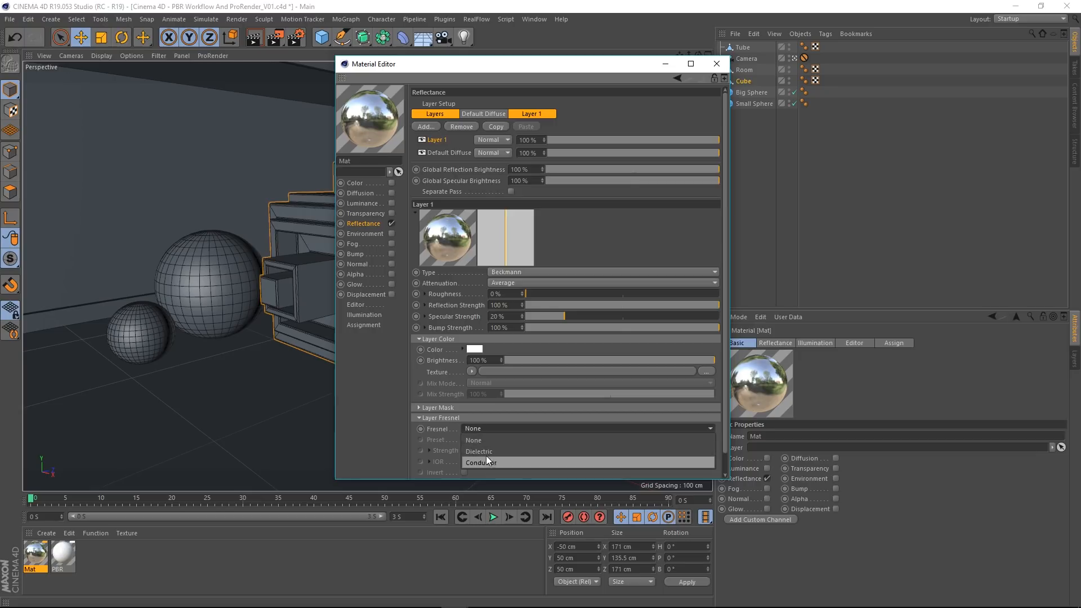
{"action": "left_click", "coordinate": [485, 454]}
{"action": "left_click", "coordinate": [488, 440]}
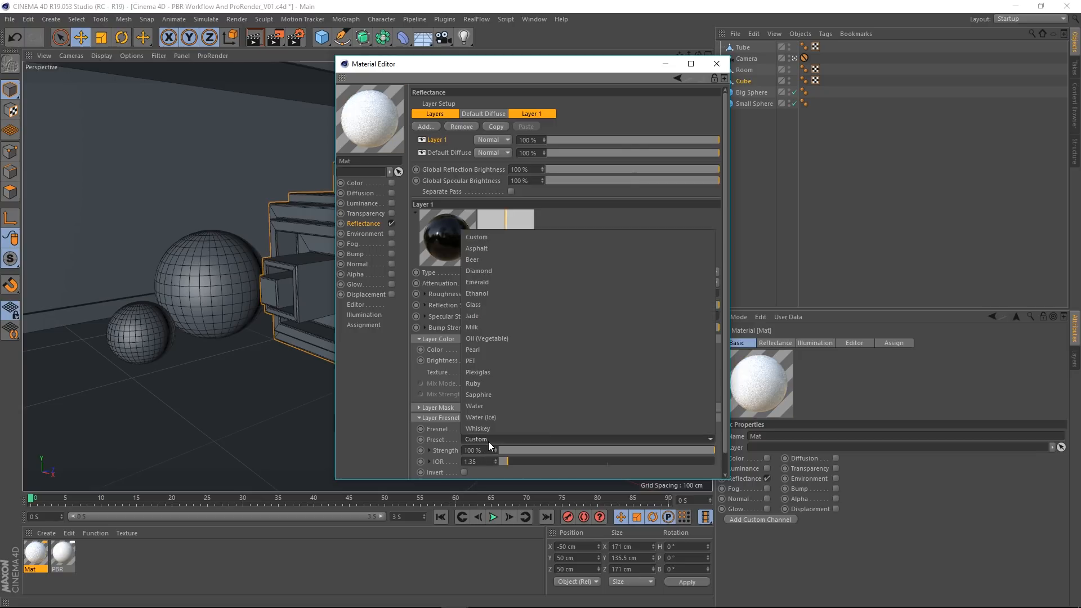
{"action": "left_click", "coordinate": [491, 367]}
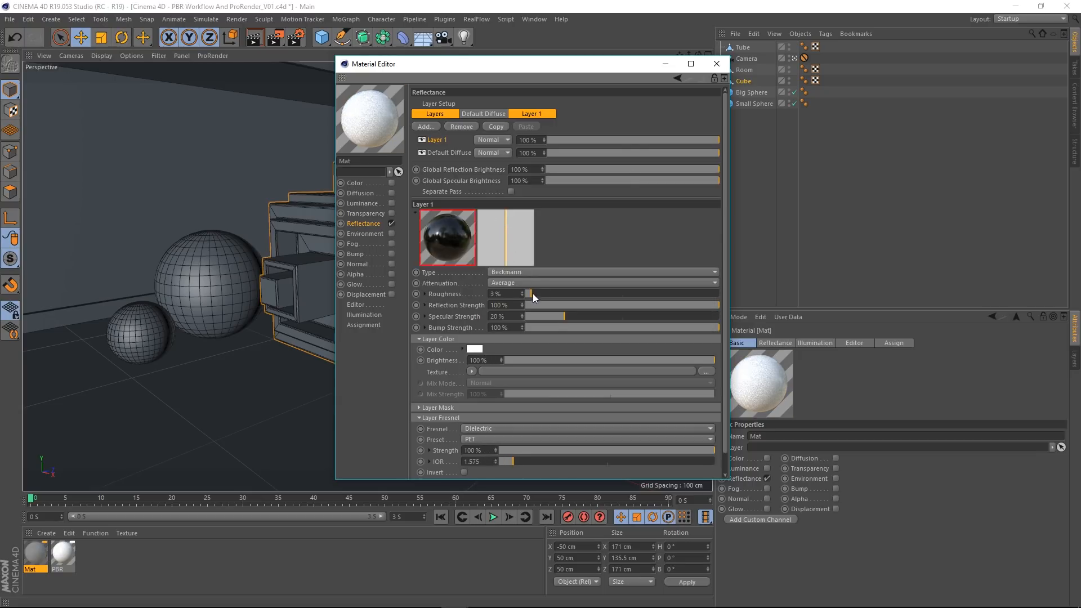
{"action": "left_click_drag", "start_coordinate": [537, 295], "coordinate": [584, 293]}
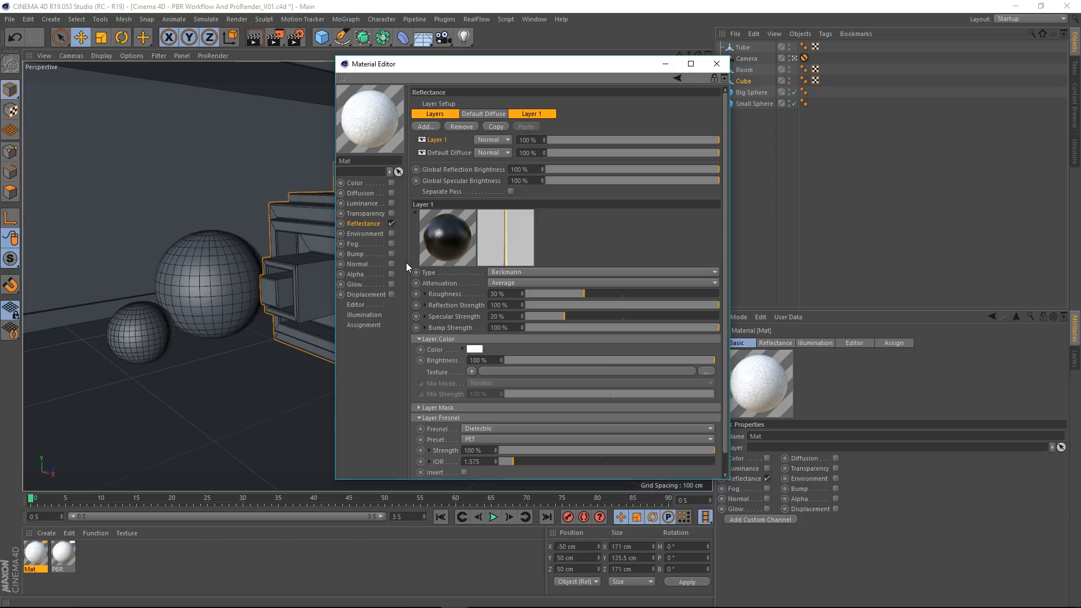
{"action": "left_click", "coordinate": [717, 65]}
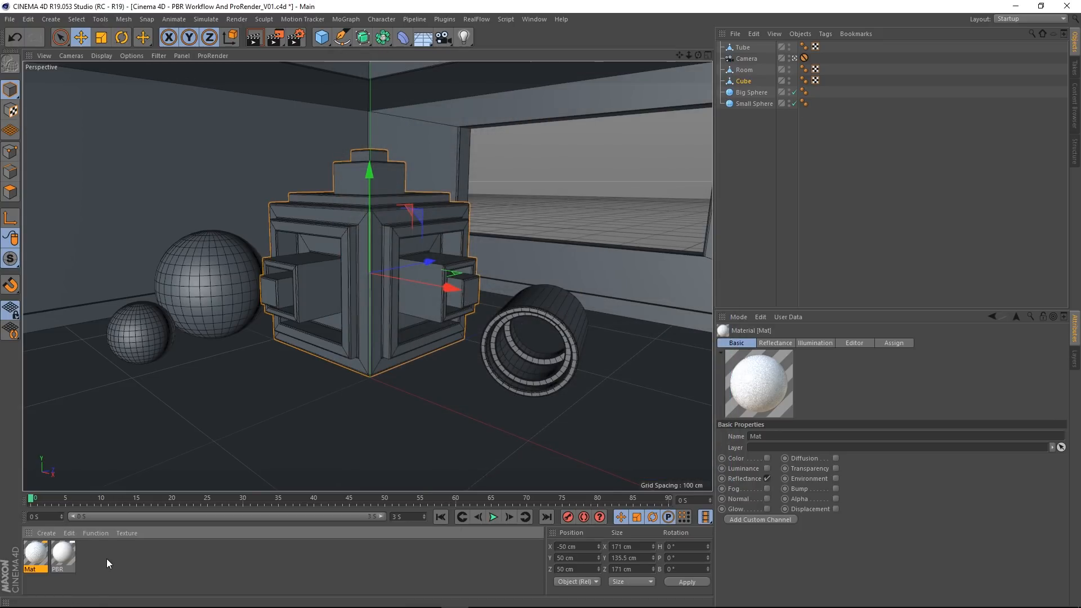
Step: Delete the rebuilt standard material Mat, keeping only the PBR material
{"action": "left_click", "coordinate": [106, 559]}
{"action": "left_click", "coordinate": [39, 556]}
{"action": "key", "text": "Delete"}
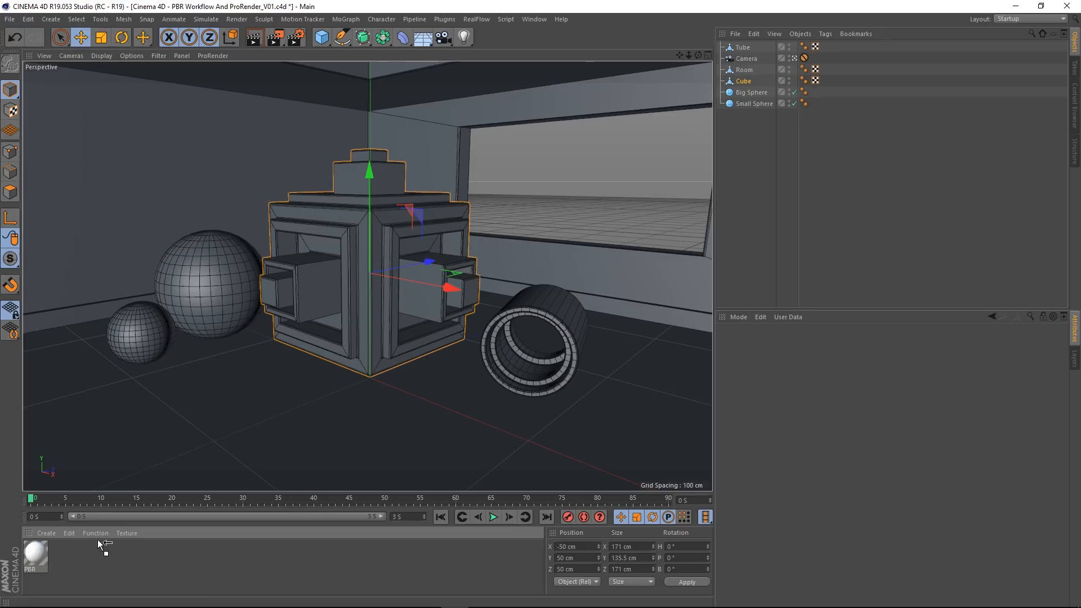
Step: Apply the PBR material to the room, both spheres, the cube and the tube, and render the active view
{"action": "left_click_drag", "start_coordinate": [97, 539], "coordinate": [322, 421]}
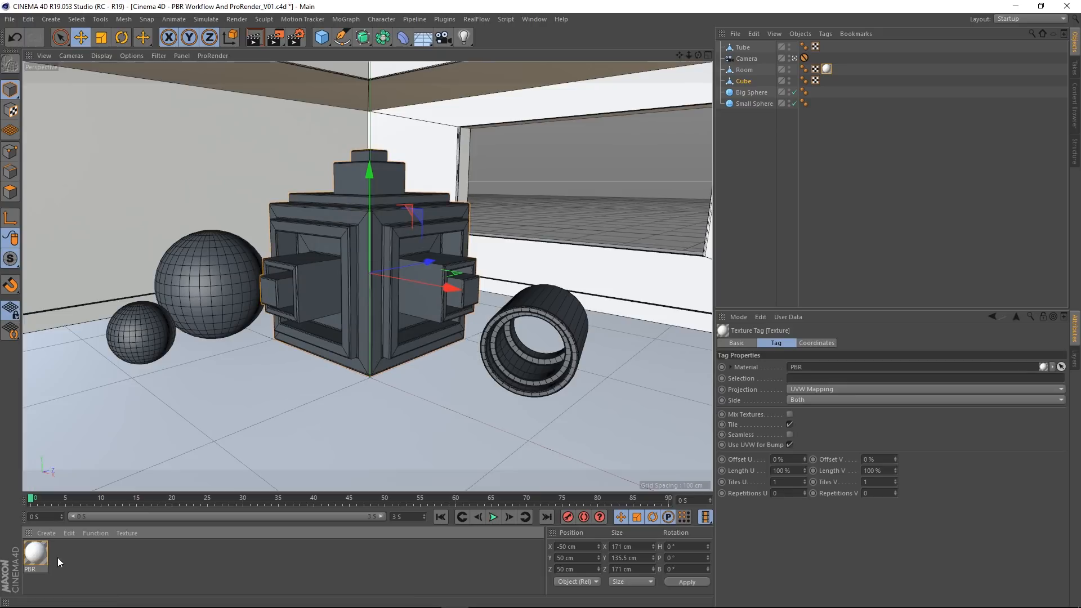
{"action": "left_click_drag", "start_coordinate": [37, 555], "coordinate": [133, 333]}
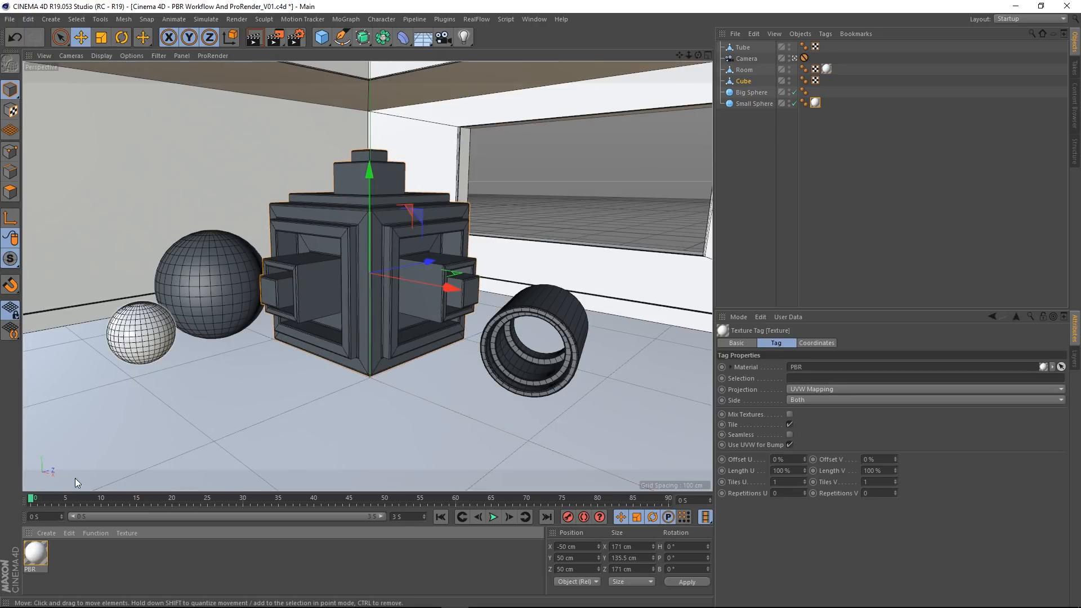
{"action": "left_click_drag", "start_coordinate": [32, 552], "coordinate": [209, 260]}
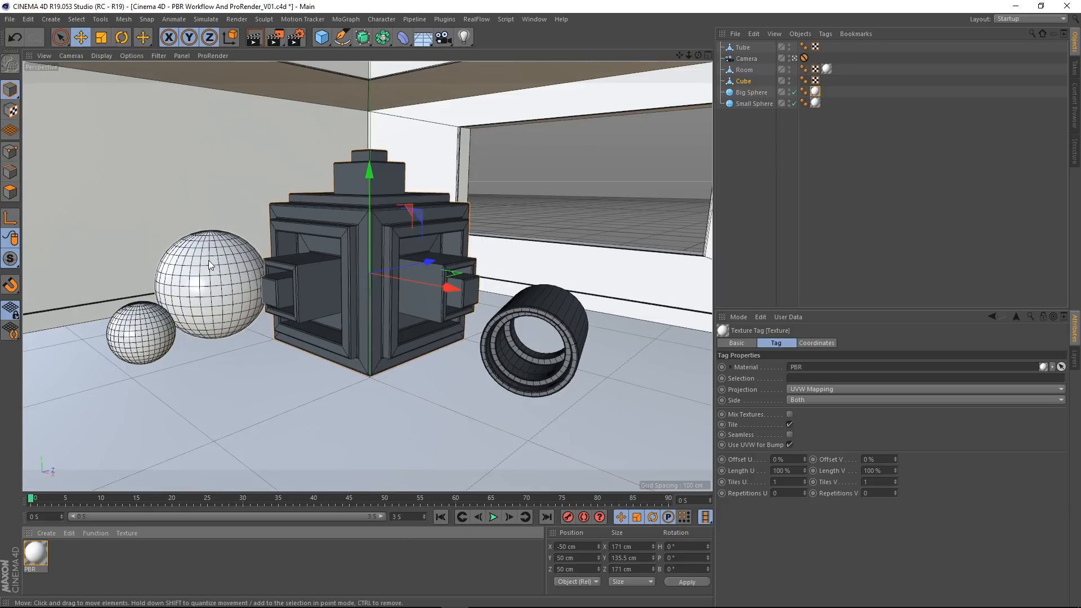
{"action": "left_click_drag", "start_coordinate": [36, 554], "coordinate": [321, 310]}
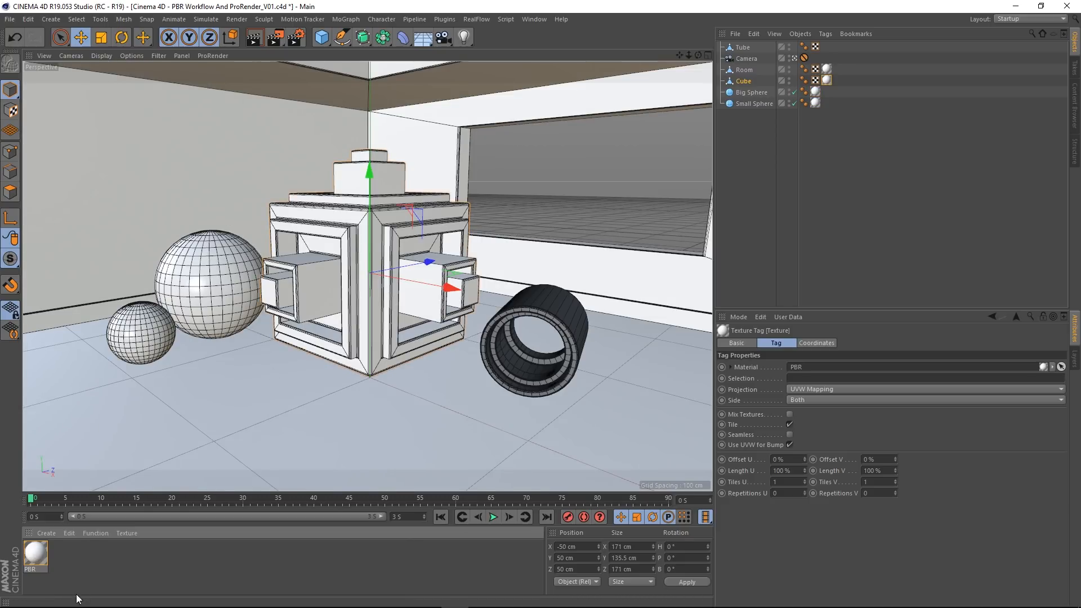
{"action": "left_click_drag", "start_coordinate": [36, 559], "coordinate": [567, 319]}
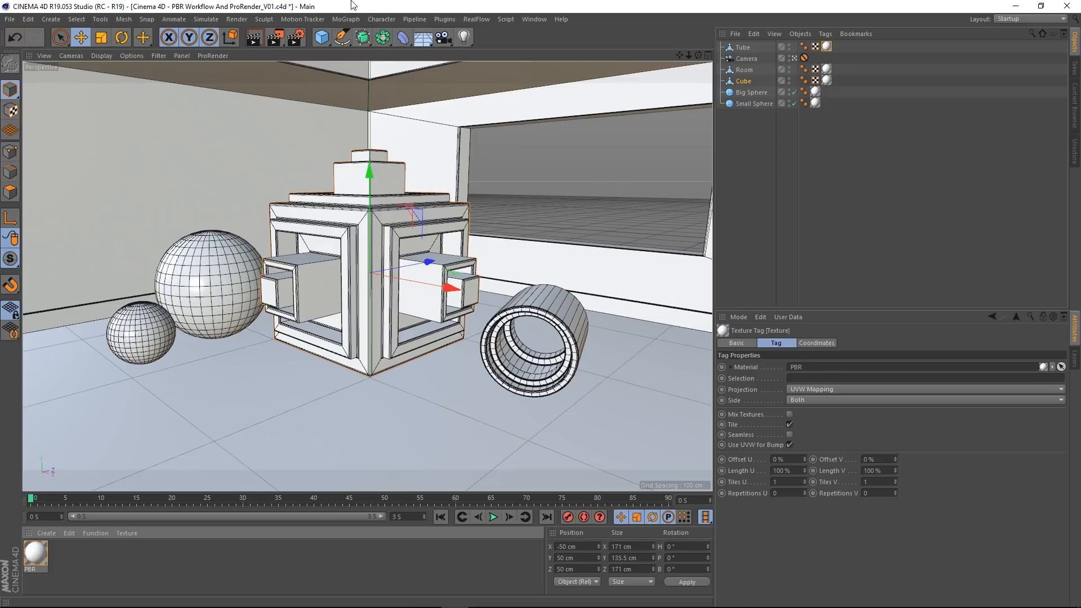
{"action": "left_click", "coordinate": [256, 38]}
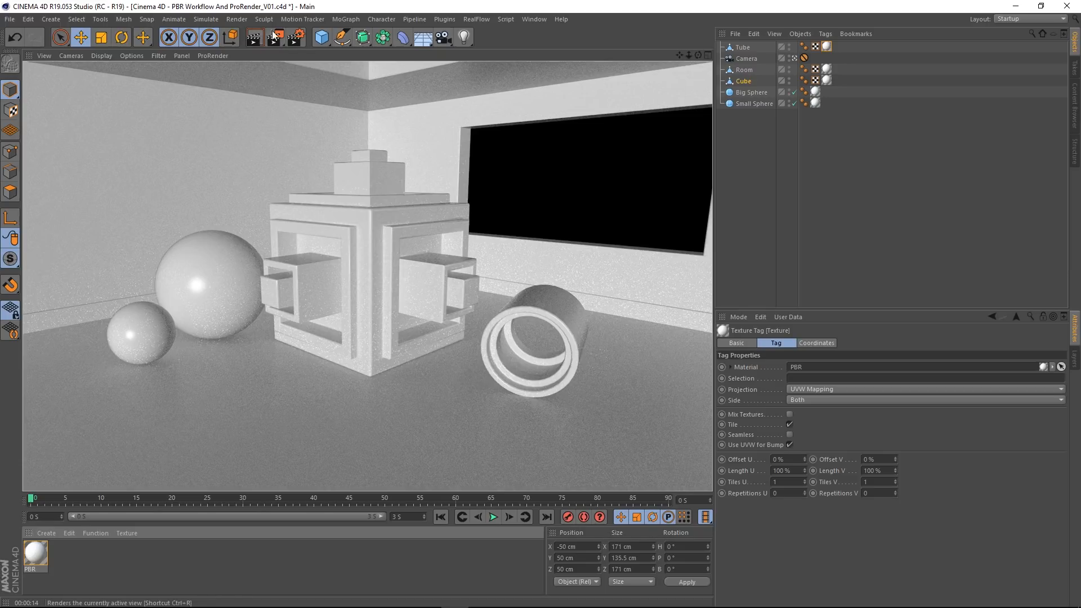
Step: Test-render the view with the Default Light render option disabled, and turn the option back on
{"action": "left_click", "coordinate": [296, 39]}
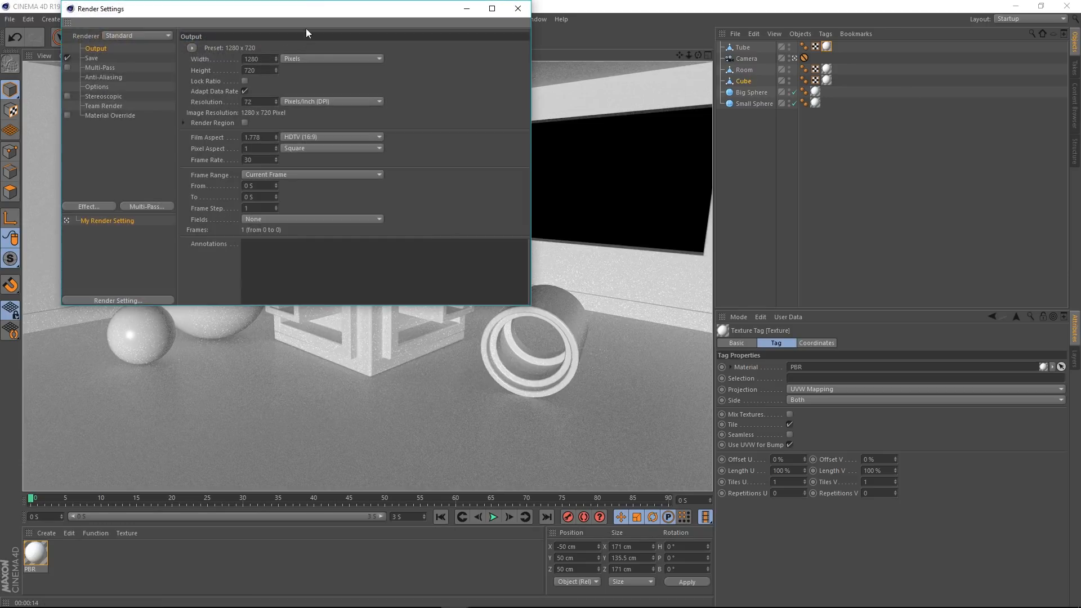
{"action": "left_click_drag", "start_coordinate": [321, 10], "coordinate": [466, 113]}
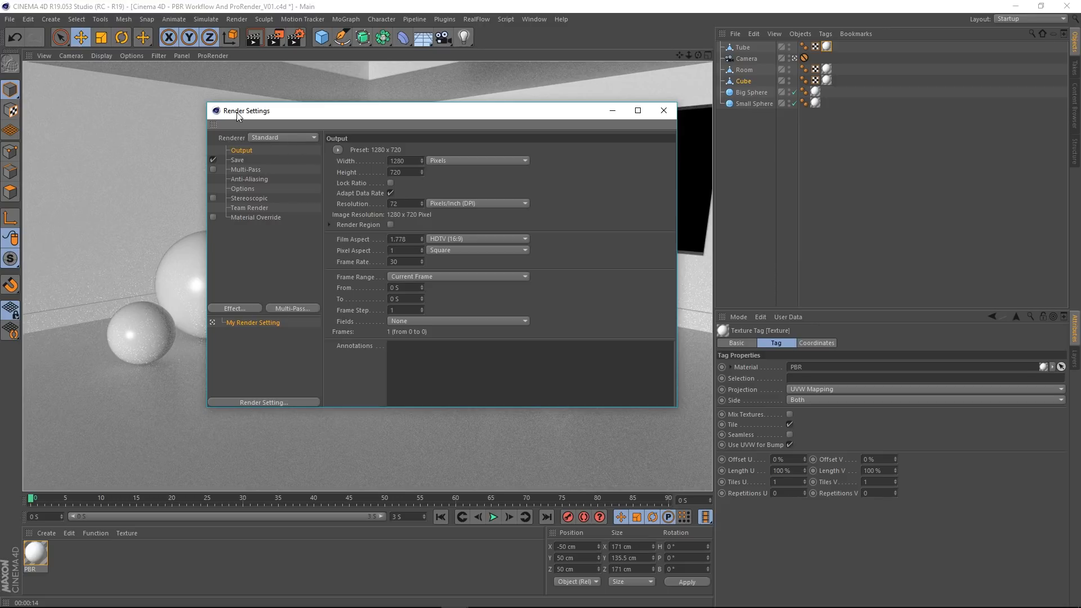
{"action": "left_click", "coordinate": [239, 188]}
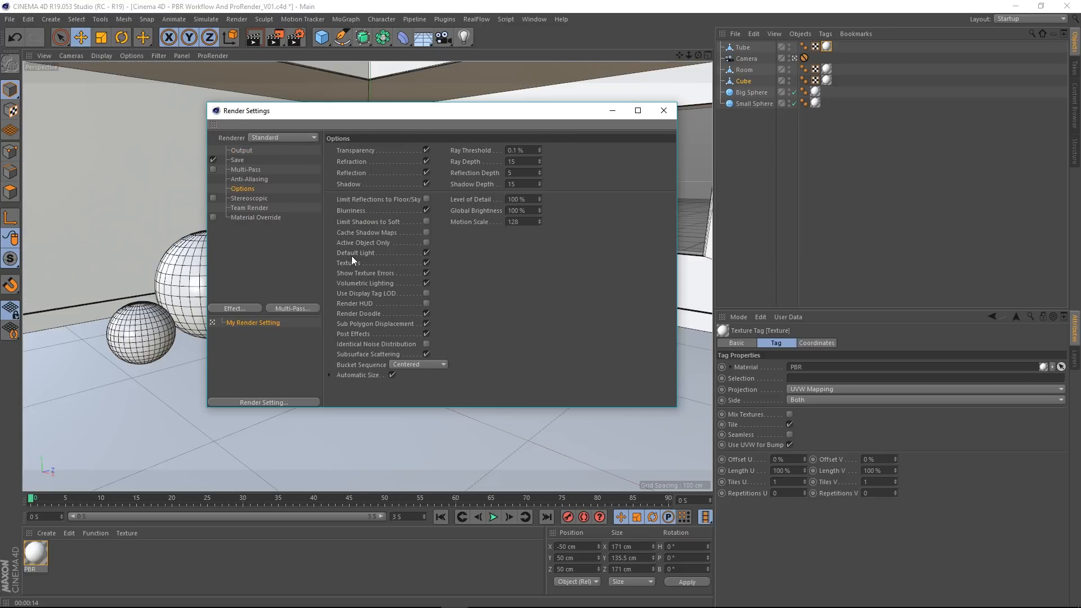
{"action": "left_click_drag", "start_coordinate": [452, 116], "coordinate": [773, 110]}
{"action": "left_click", "coordinate": [746, 232]}
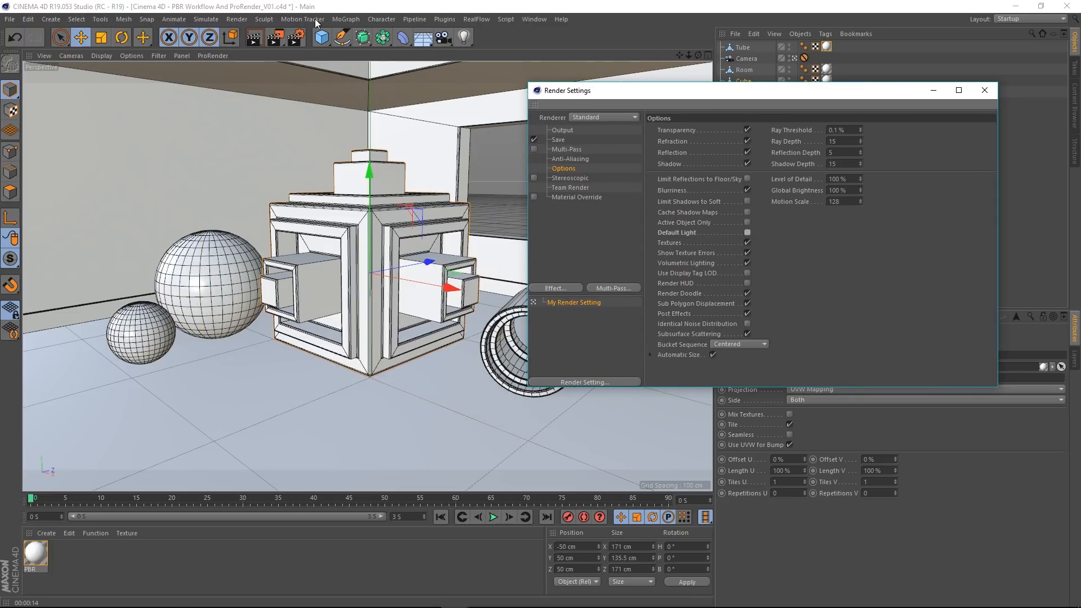
{"action": "left_click", "coordinate": [252, 39]}
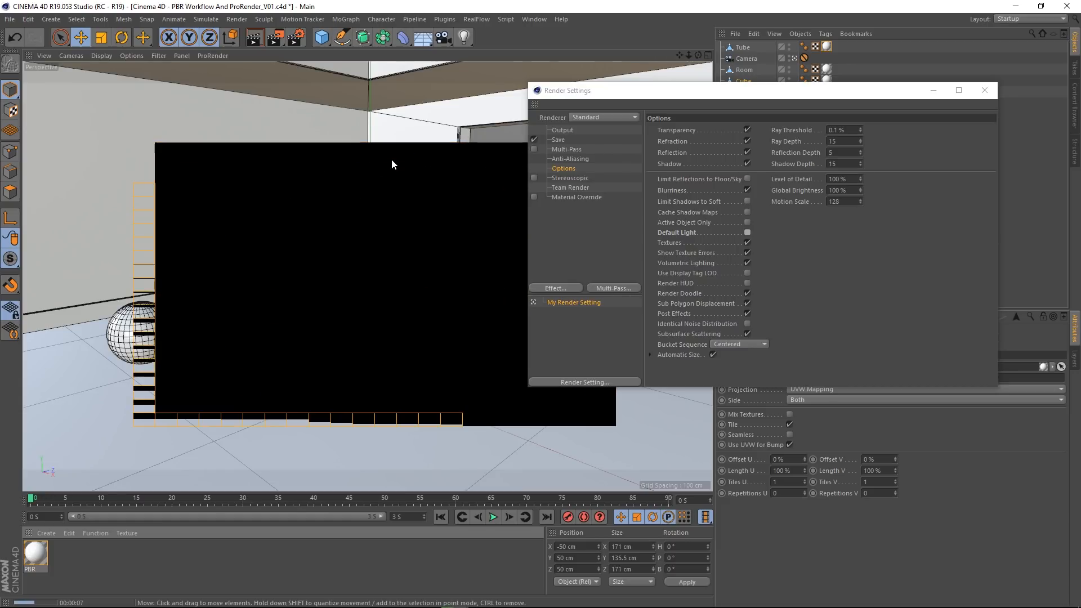
{"action": "left_click", "coordinate": [747, 232]}
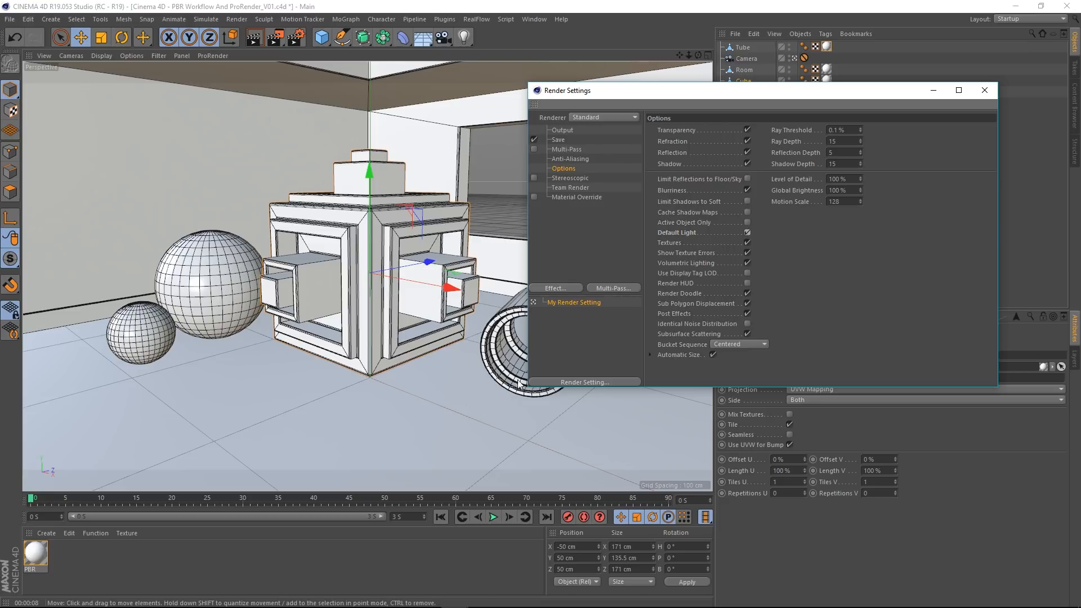
{"action": "left_click", "coordinate": [984, 90]}
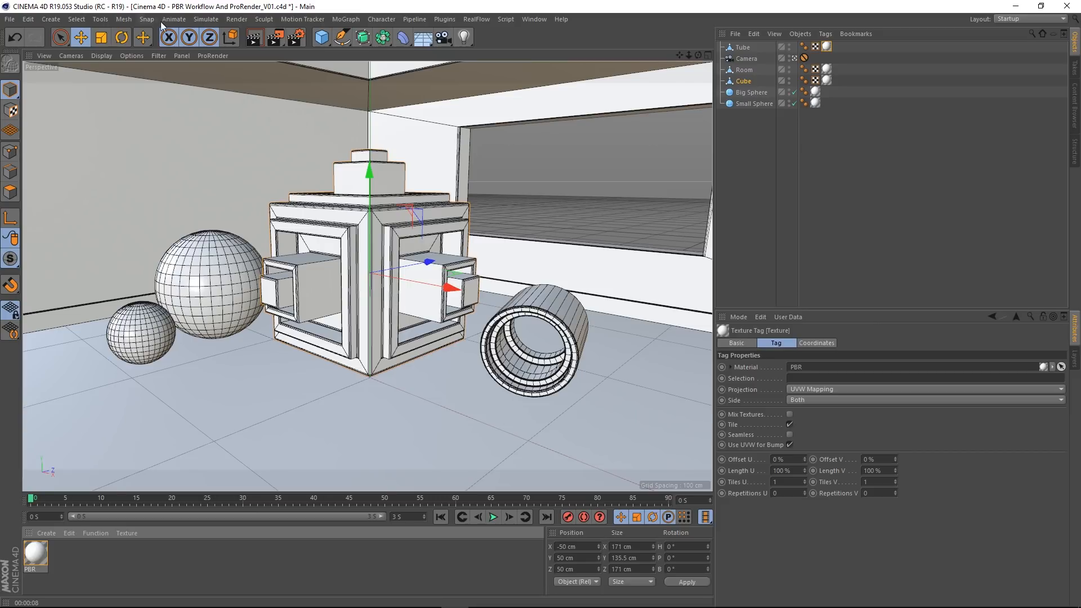
Step: Set the renderer to Physical in the render settings after trying ProRender
{"action": "left_click", "coordinate": [292, 42]}
{"action": "left_click_drag", "start_coordinate": [683, 92], "coordinate": [421, 134]}
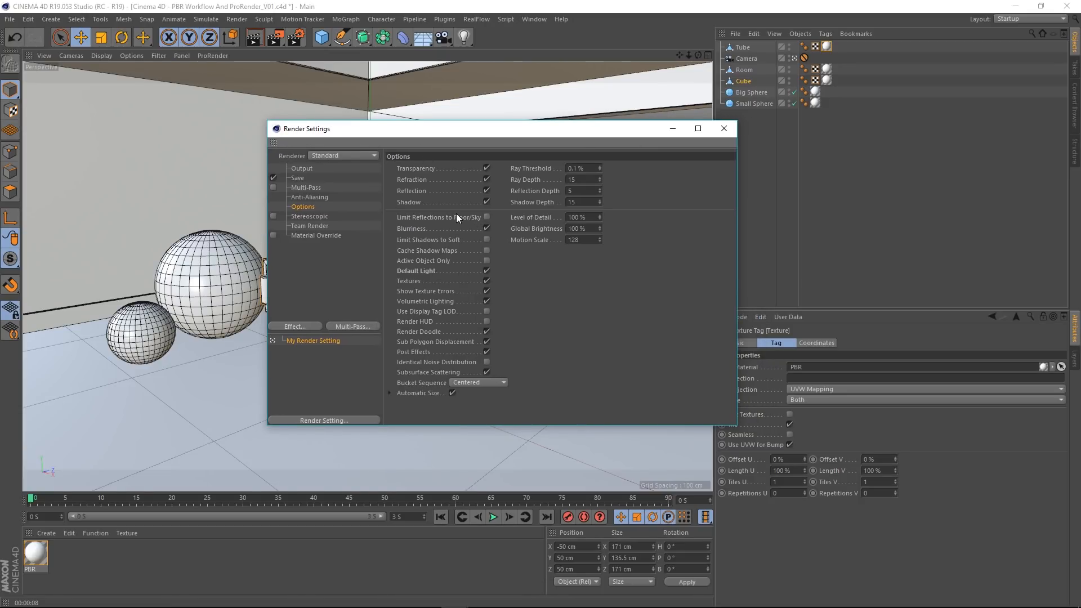
{"action": "left_click", "coordinate": [343, 156]}
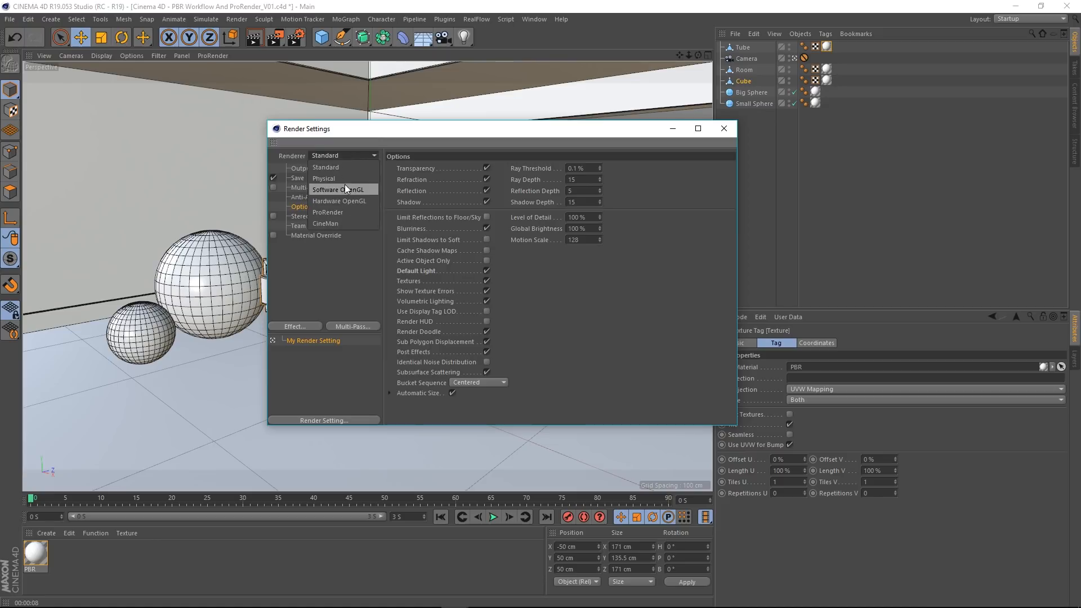
{"action": "left_click", "coordinate": [333, 211]}
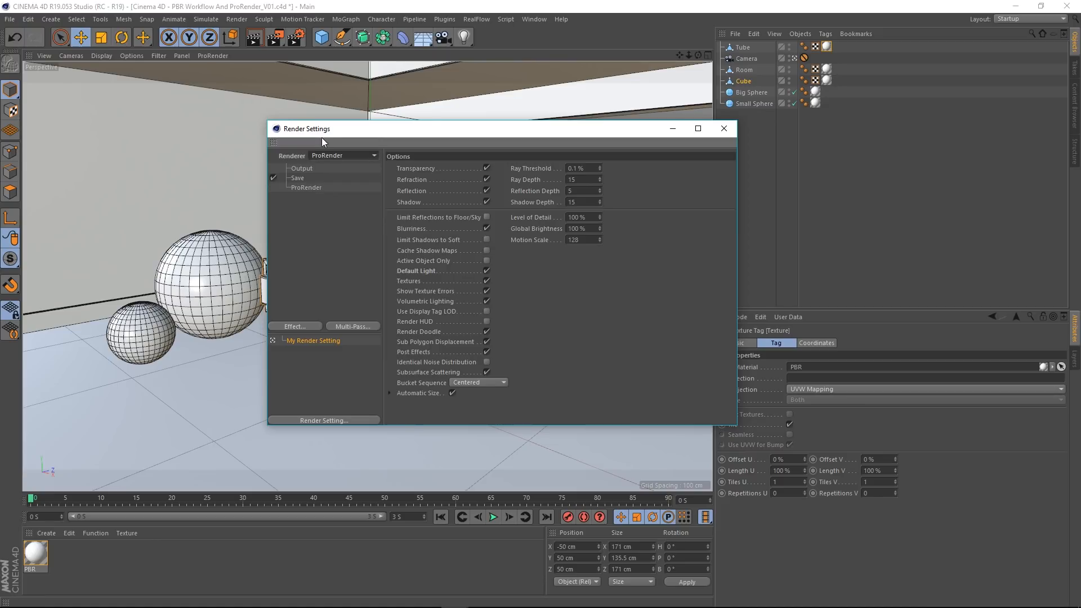
{"action": "left_click", "coordinate": [328, 153]}
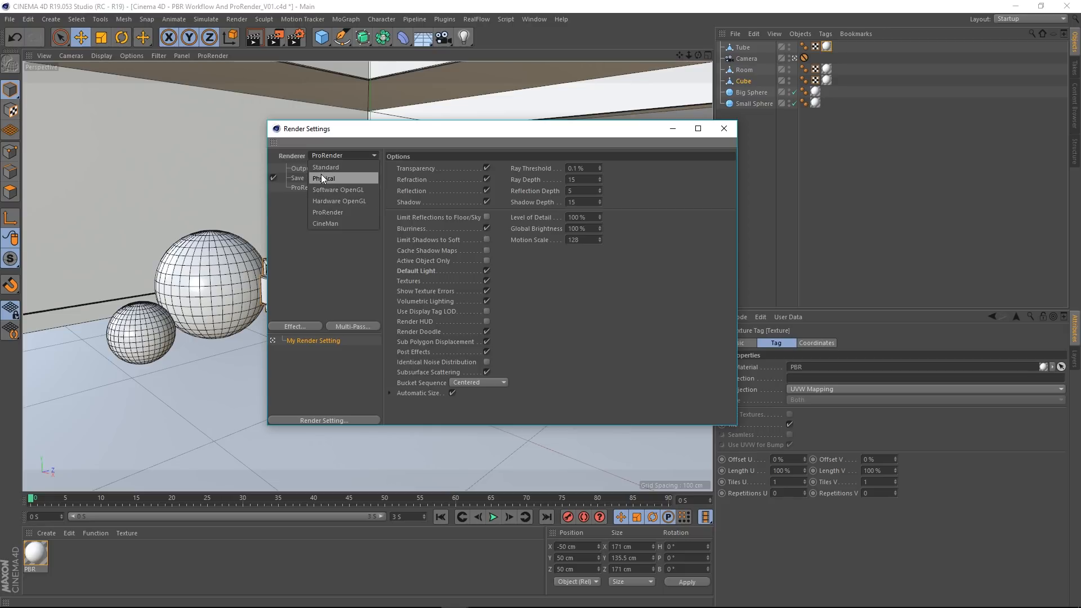
{"action": "left_click", "coordinate": [322, 179]}
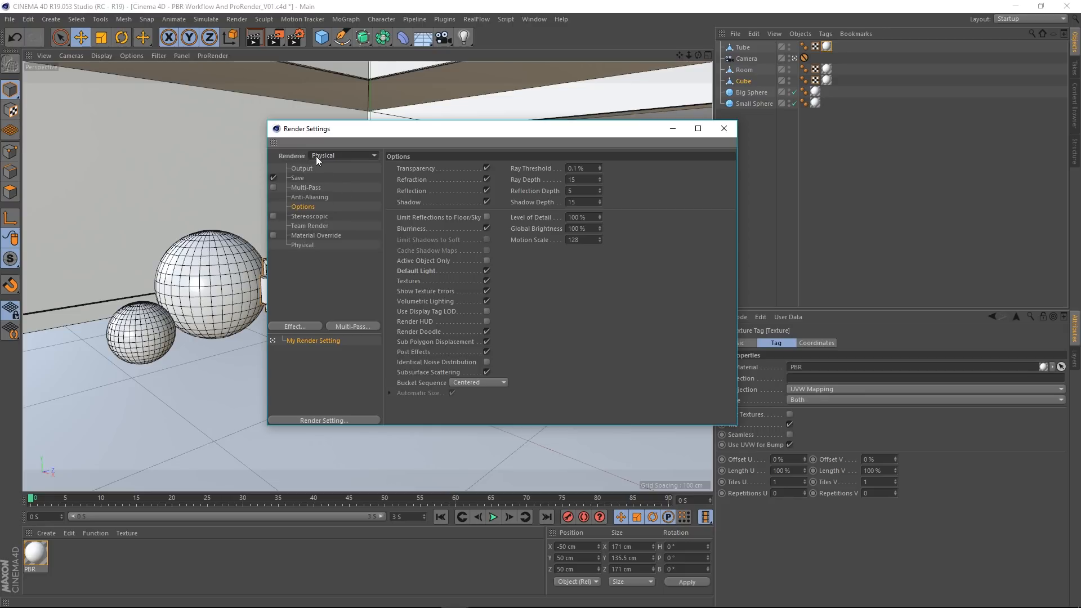
Step: Examine the Physical renderer's basic sampling and subdivision properties, and close the render settings
{"action": "left_click", "coordinate": [303, 246]}
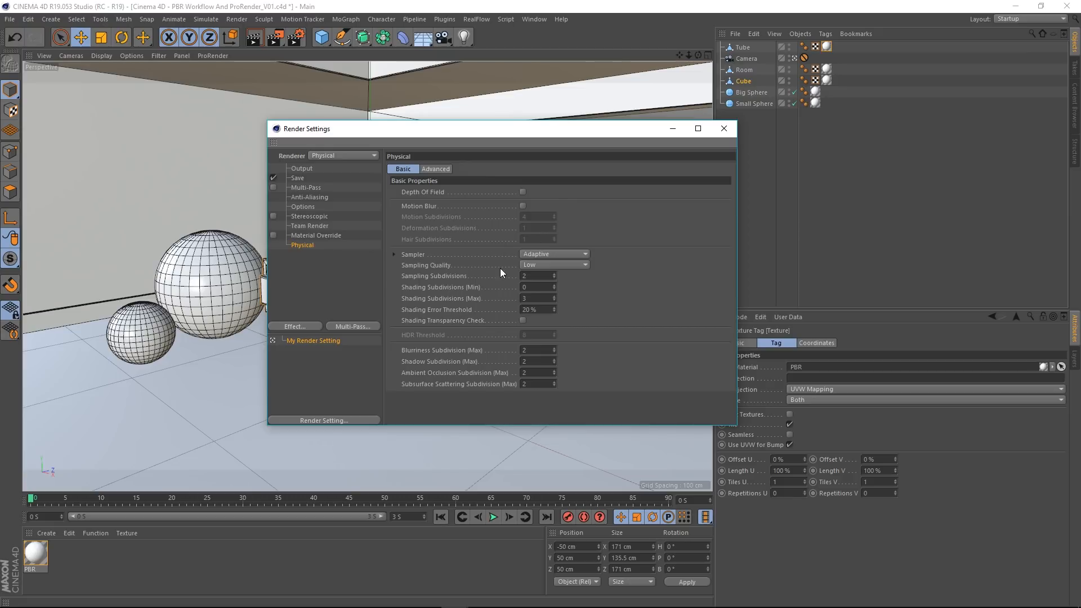
{"action": "left_click_drag", "start_coordinate": [479, 129], "coordinate": [434, 128]}
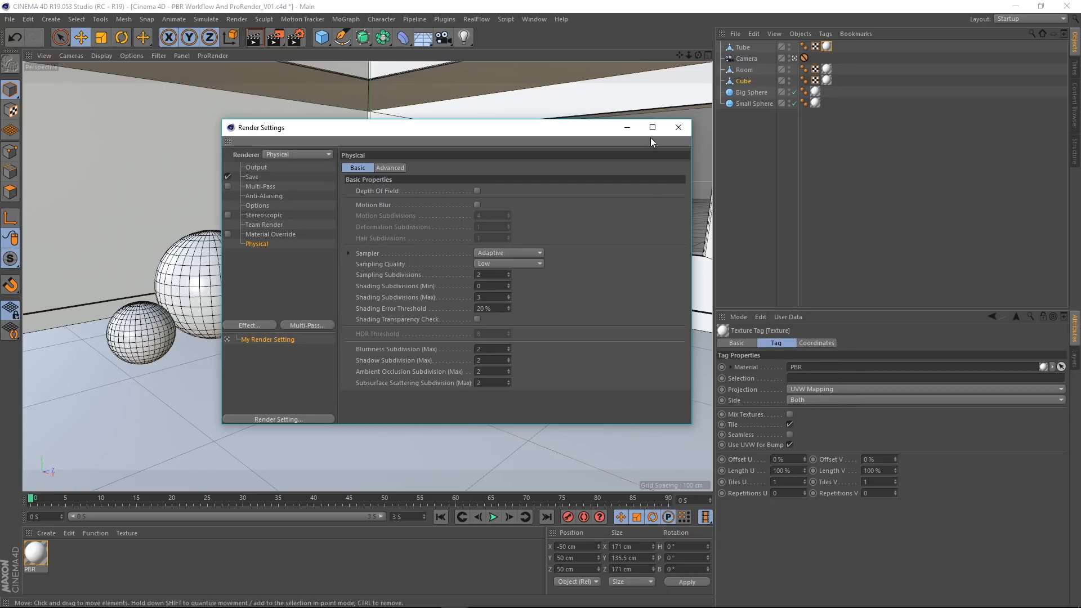
{"action": "left_click", "coordinate": [682, 130]}
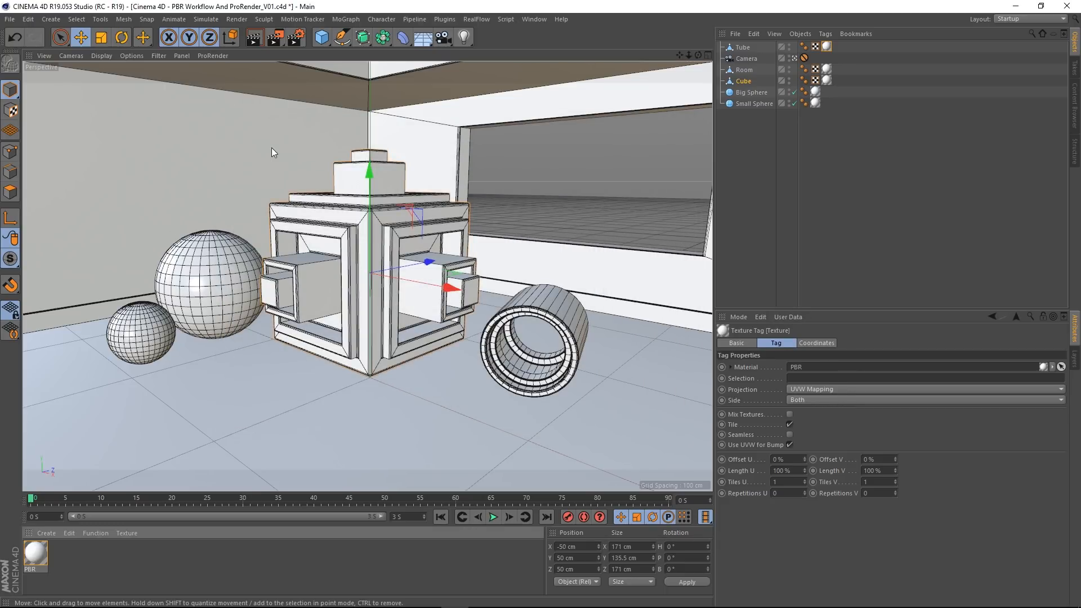
Step: Add a PBR light and move it to about 70 cm in Y and -174 cm in Z
{"action": "left_click", "coordinate": [464, 40]}
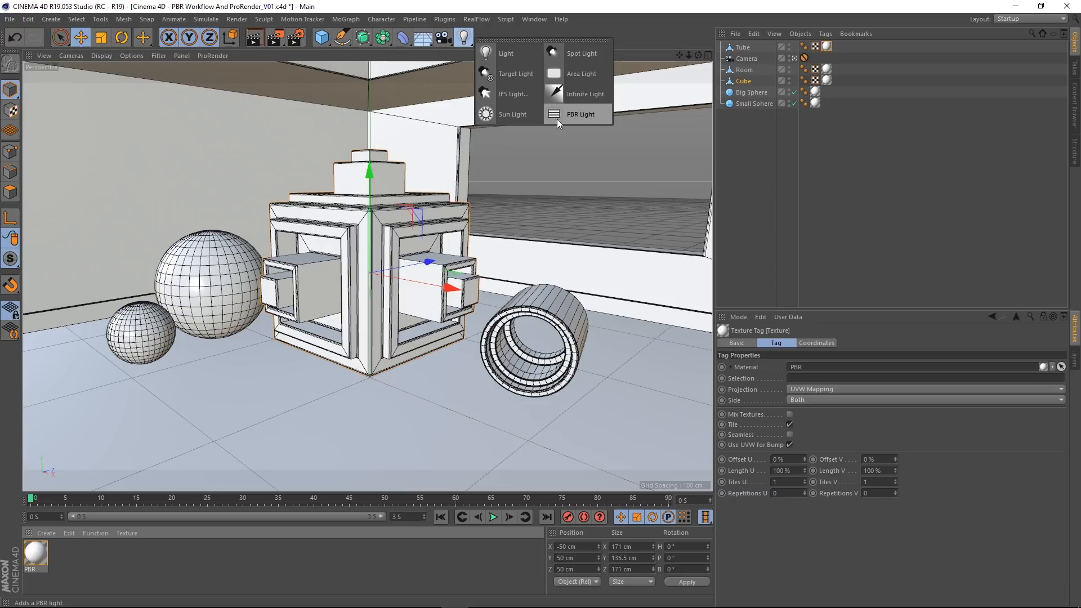
{"action": "left_click", "coordinate": [582, 114]}
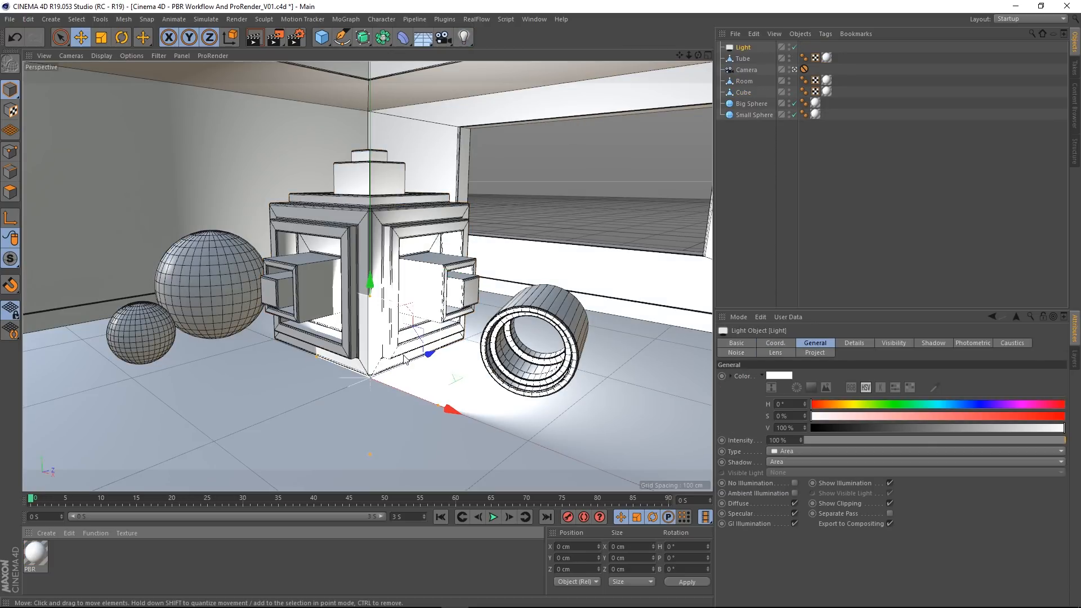
{"action": "left_click_drag", "start_coordinate": [372, 283], "coordinate": [380, 165]}
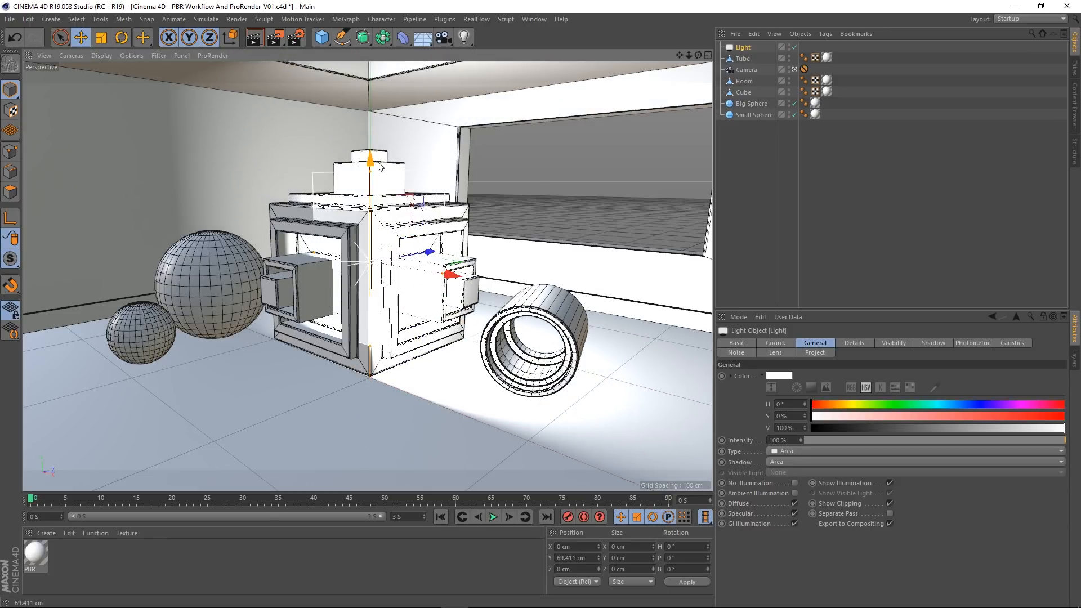
{"action": "left_click_drag", "start_coordinate": [434, 257], "coordinate": [103, 363]}
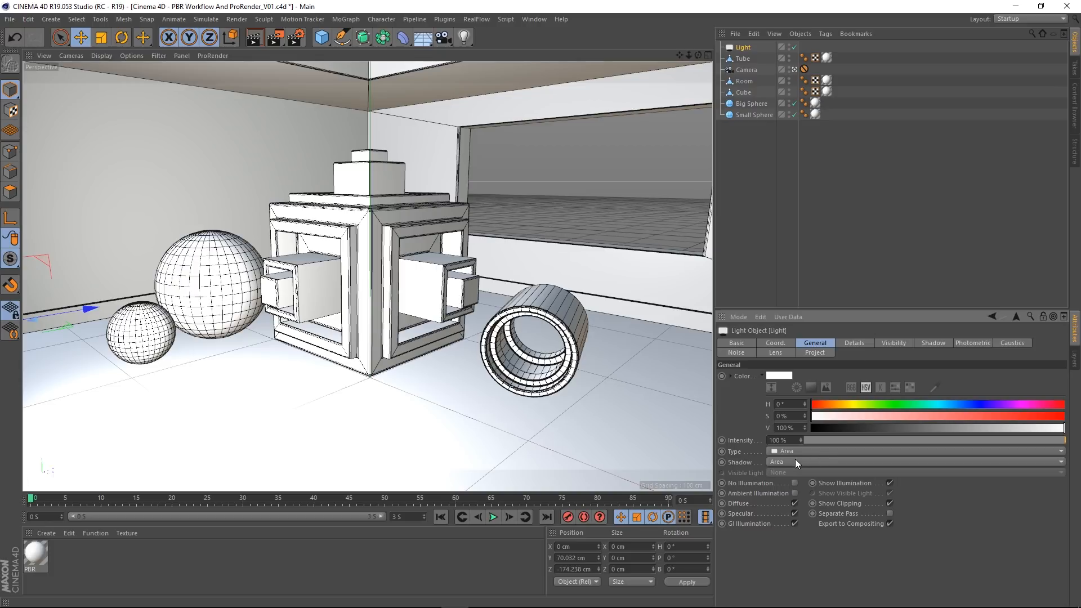
Step: Review the PBR light's area shape, visibility and falloff details, and delete the light
{"action": "left_click", "coordinate": [844, 344]}
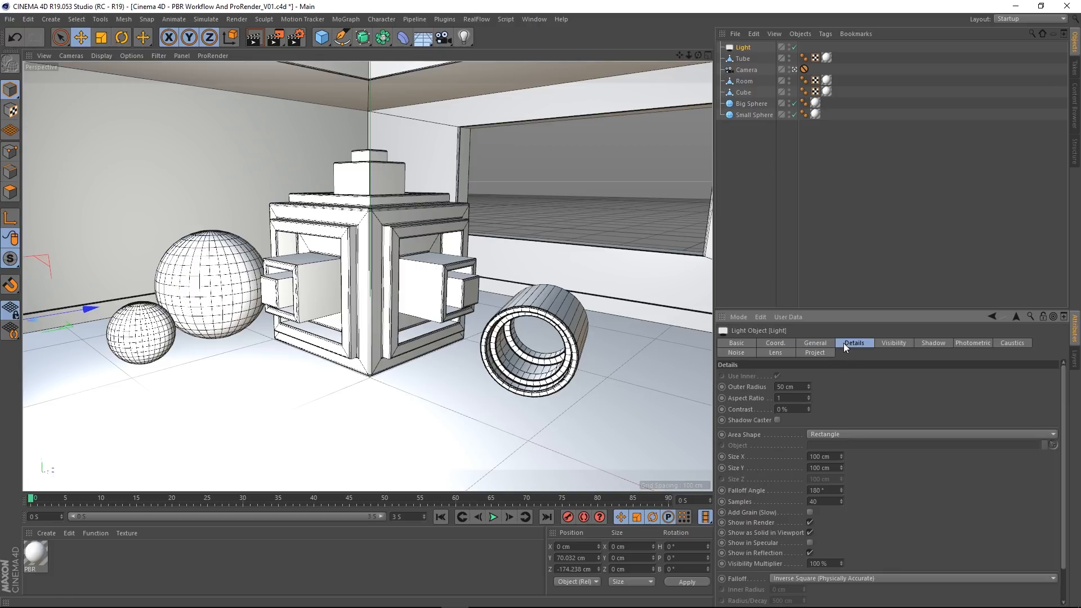
{"action": "scroll", "coordinate": [1066, 461], "scroll_direction": "down", "scroll_amount": 2}
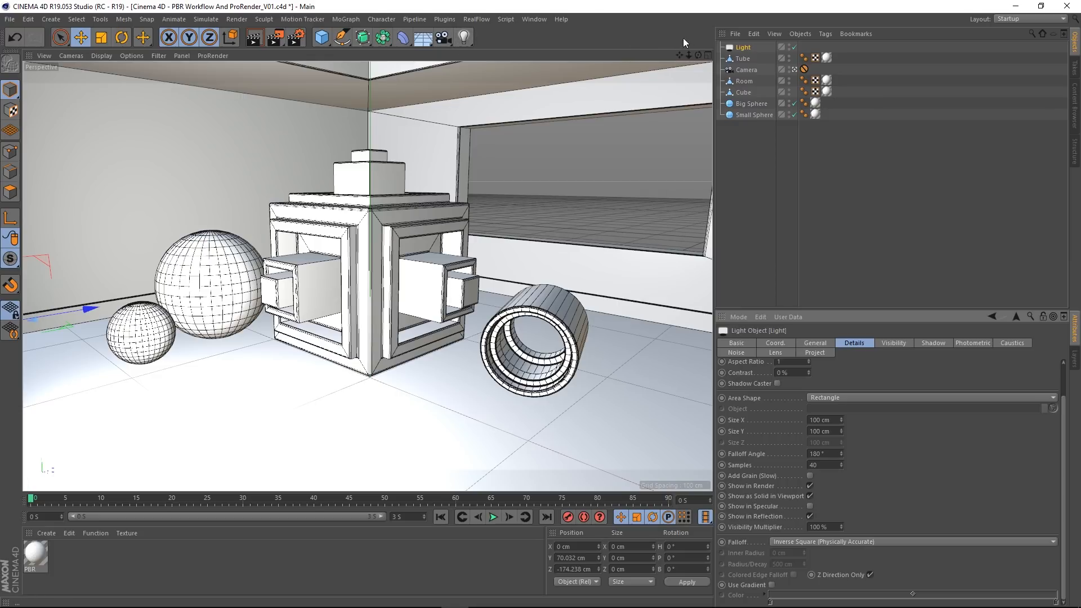
{"action": "key", "text": "Delete"}
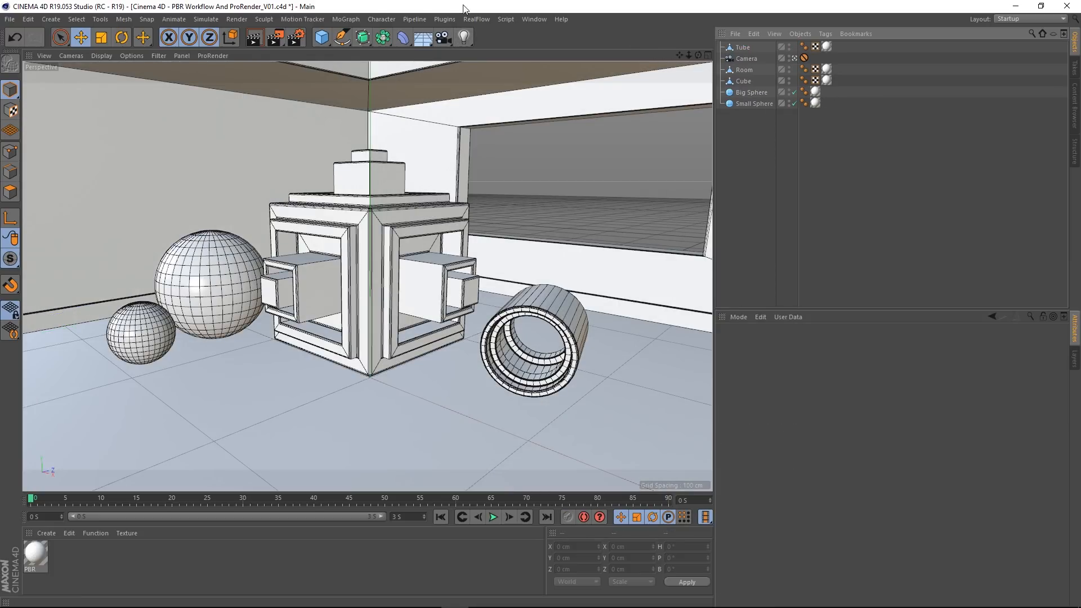
Step: Add a regular area light to the scene for comparison with the PBR light
{"action": "left_click", "coordinate": [465, 40]}
{"action": "left_click", "coordinate": [589, 80]}
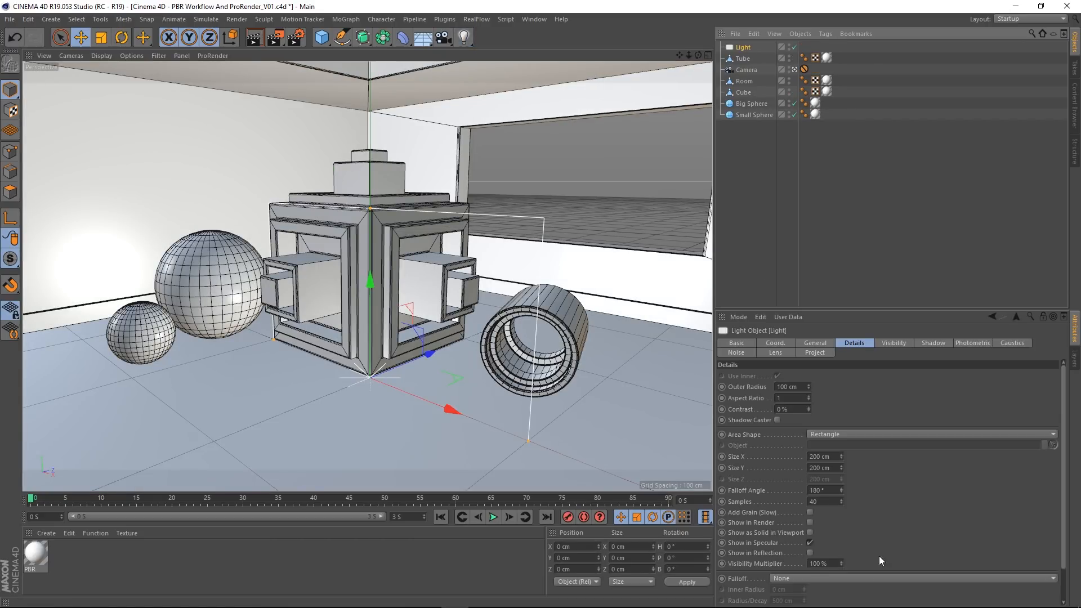
Step: Set the area light's shadow type to Area and its falloff to Inverse Square (Physically Accurate)
{"action": "left_click", "coordinate": [811, 342]}
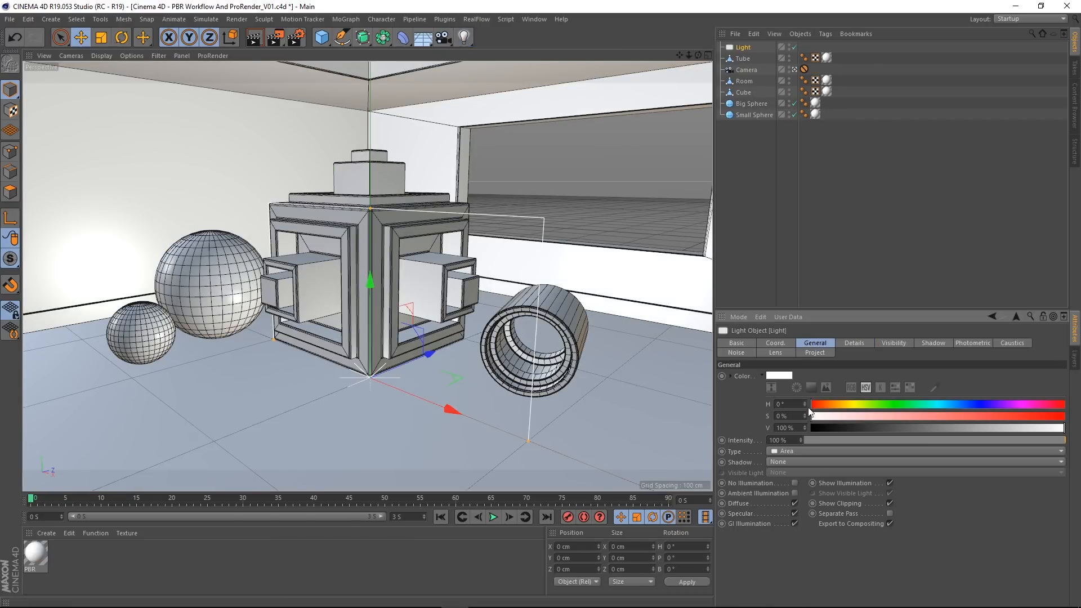
{"action": "left_click", "coordinate": [784, 459]}
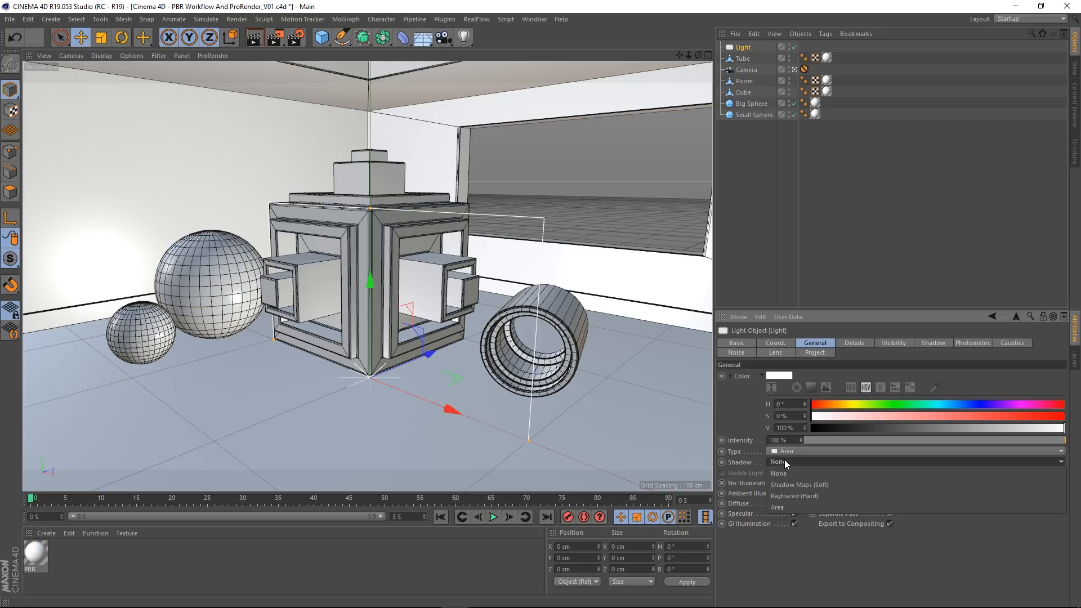
{"action": "left_click", "coordinate": [780, 497]}
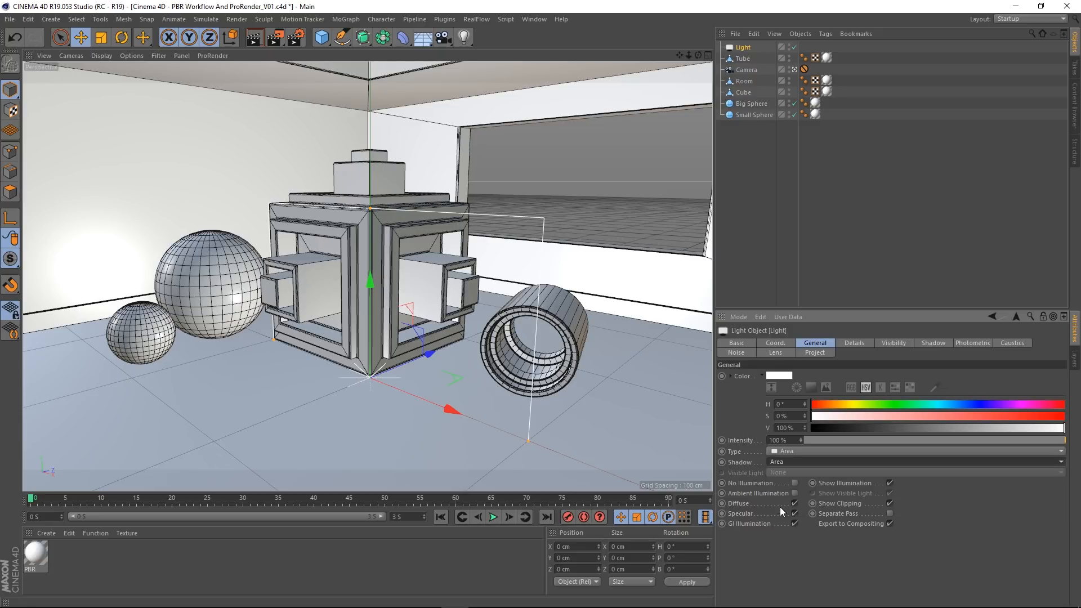
{"action": "left_click", "coordinate": [853, 344]}
{"action": "scroll", "coordinate": [968, 481], "scroll_direction": "down", "scroll_amount": 2}
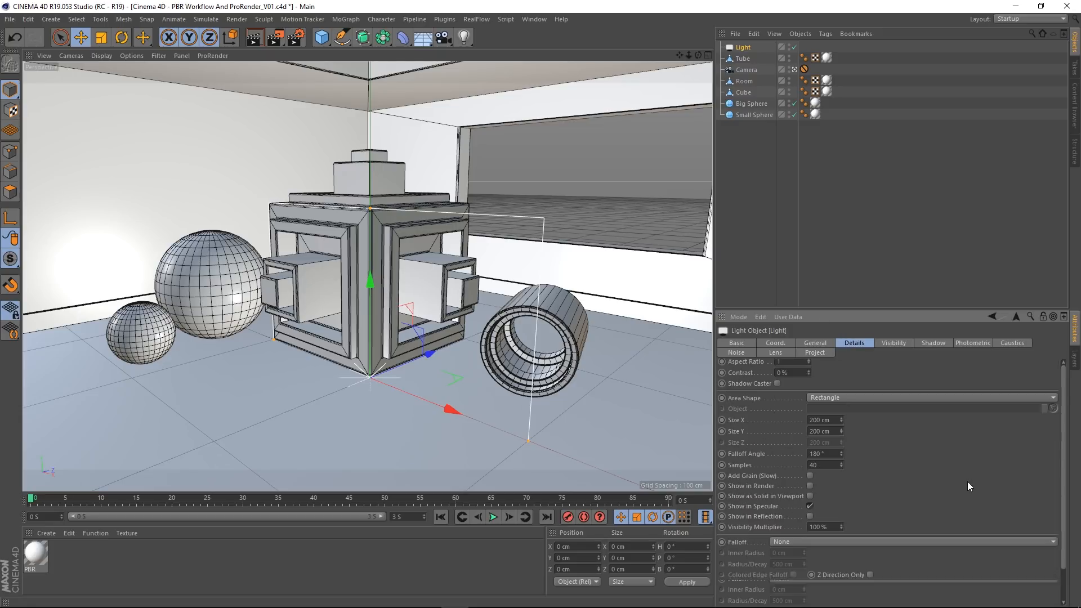
{"action": "left_click", "coordinate": [893, 540]}
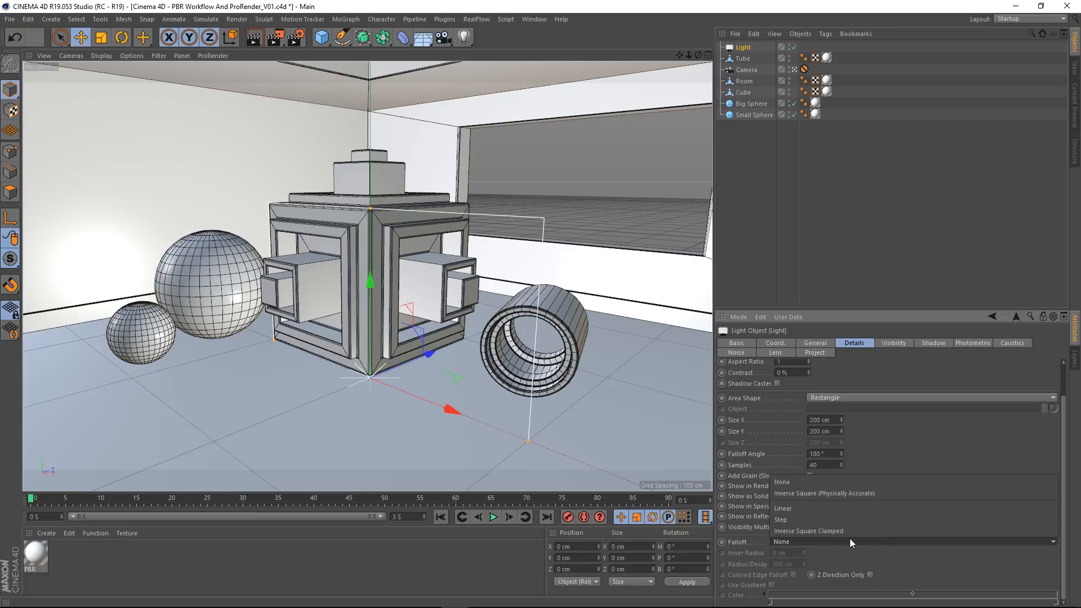
{"action": "left_click", "coordinate": [834, 492]}
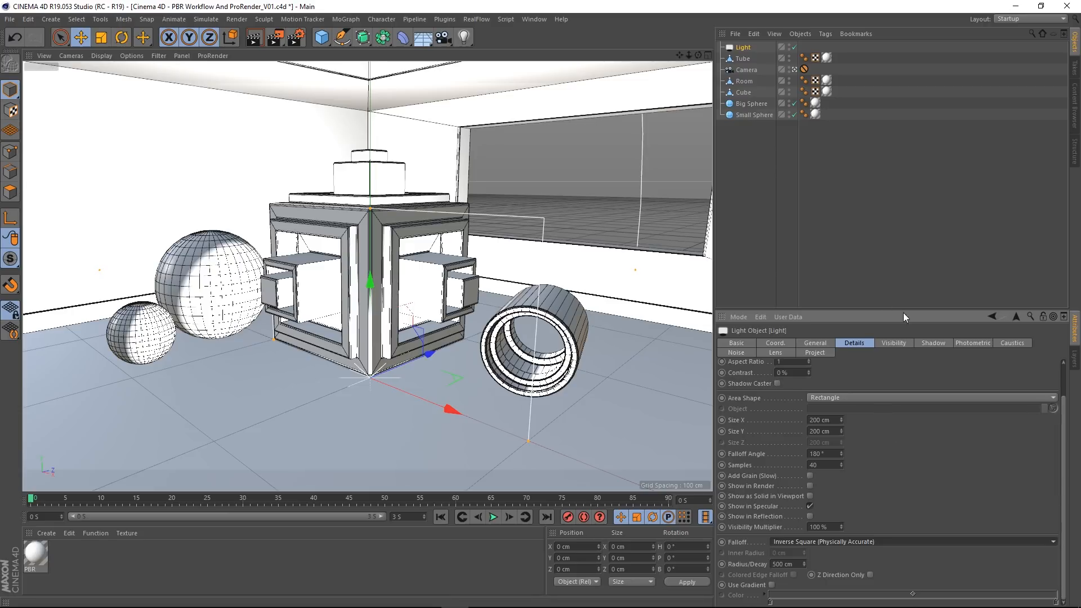
Step: Enable photometric intensity on the area light and set its intensity to 5000 candela
{"action": "left_click", "coordinate": [970, 345]}
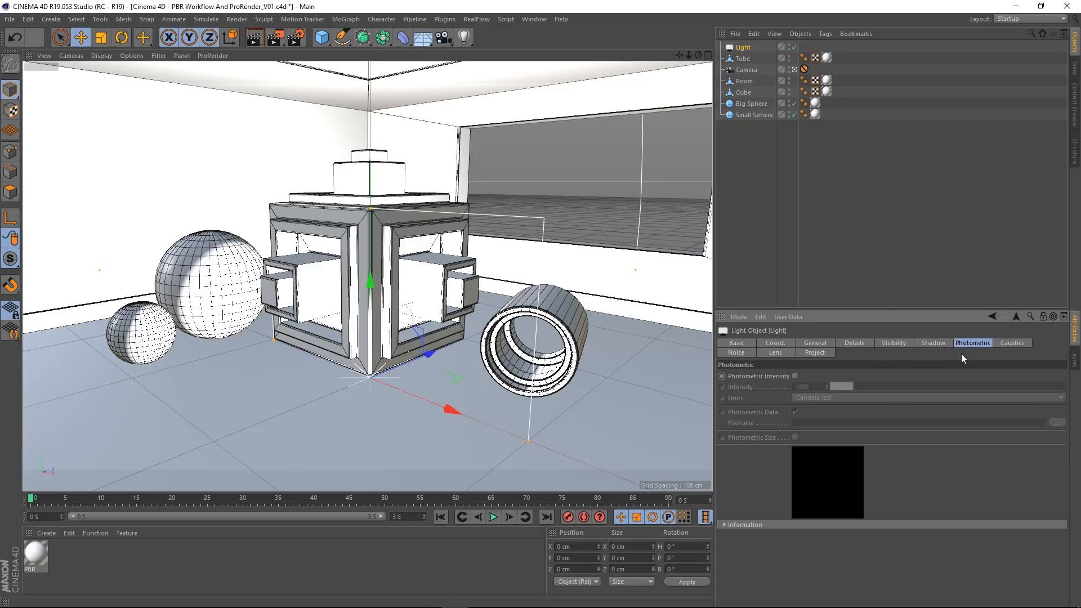
{"action": "left_click", "coordinate": [795, 376]}
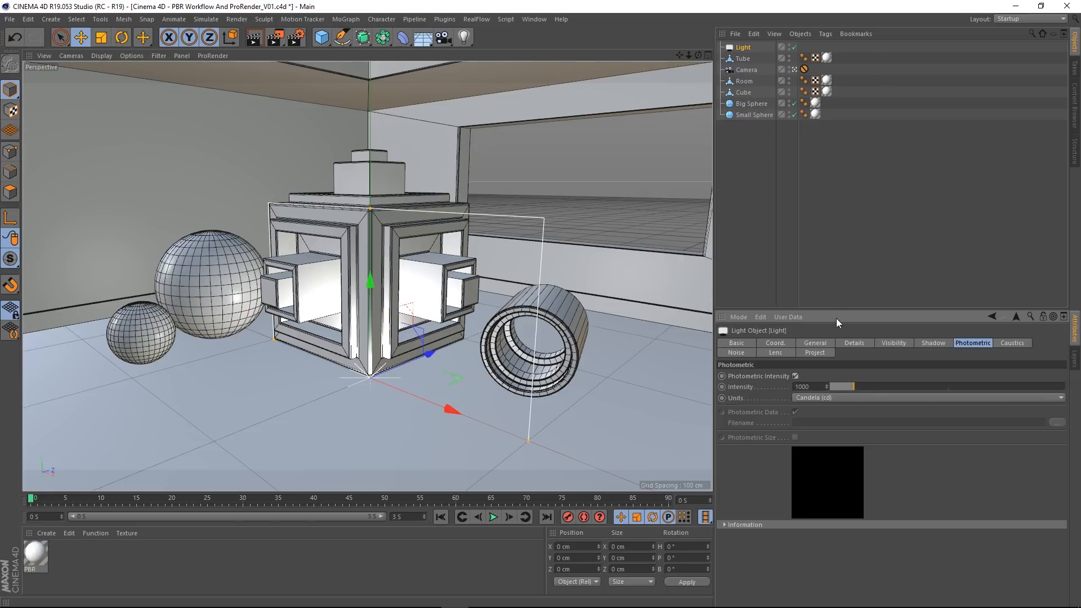
{"action": "double_click", "coordinate": [819, 385]}
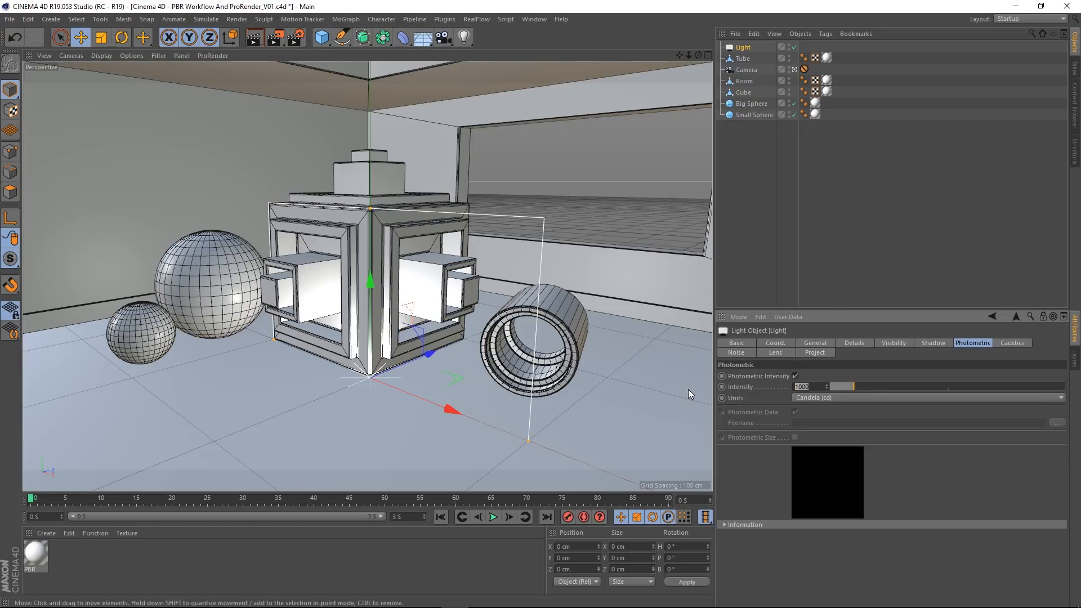
{"action": "type", "text": "5000"}
{"action": "key", "text": "Return"}
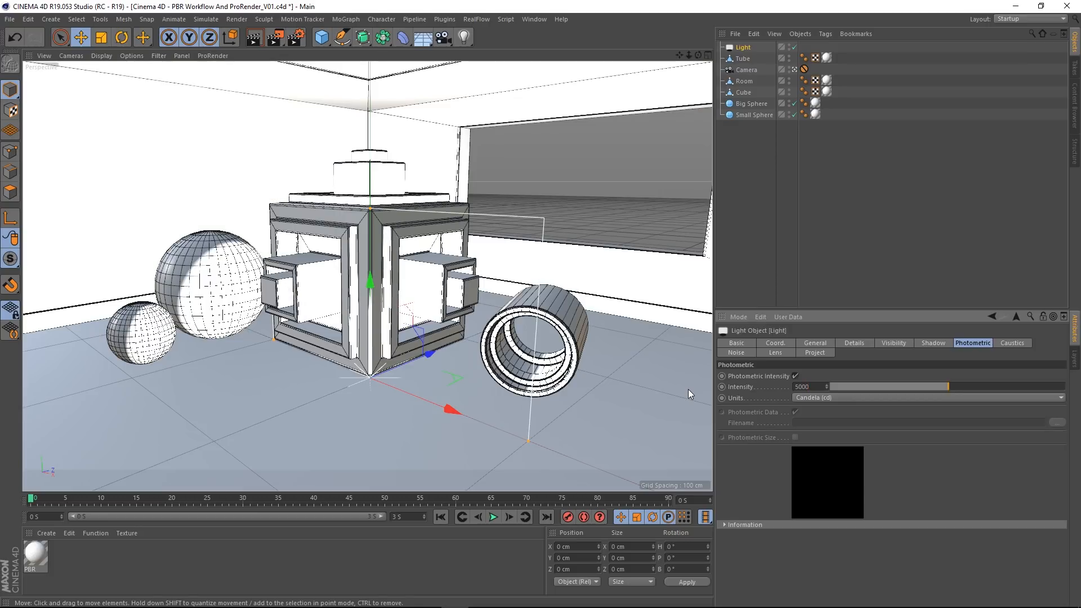
Step: Move the area light to about 54 cm in Y and -154 cm in Z, and delete it
{"action": "left_click_drag", "start_coordinate": [428, 350], "coordinate": [281, 410]}
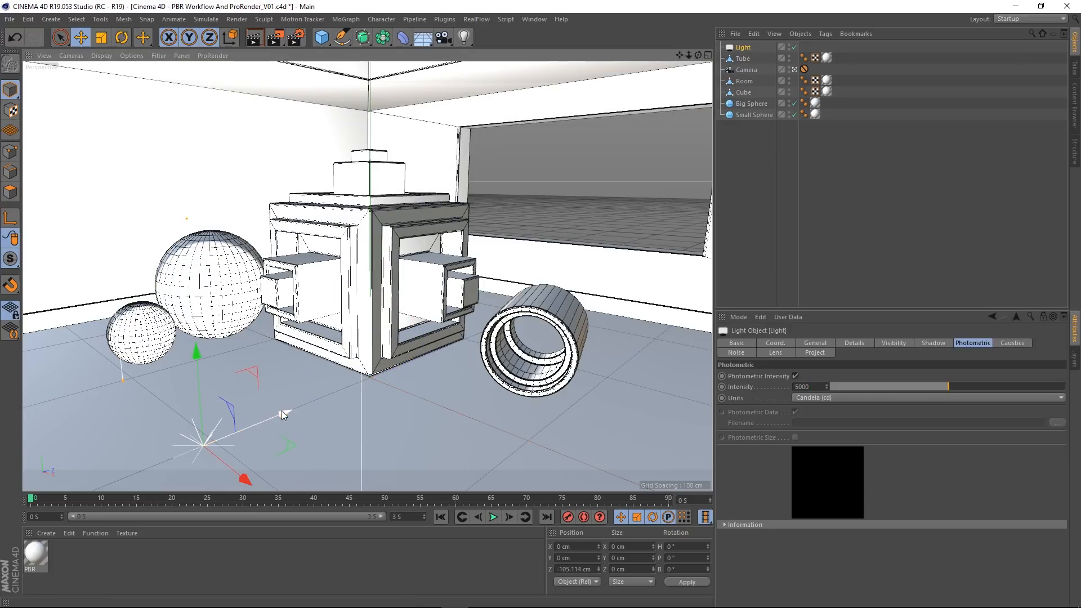
{"action": "left_click_drag", "start_coordinate": [201, 373], "coordinate": [193, 257]}
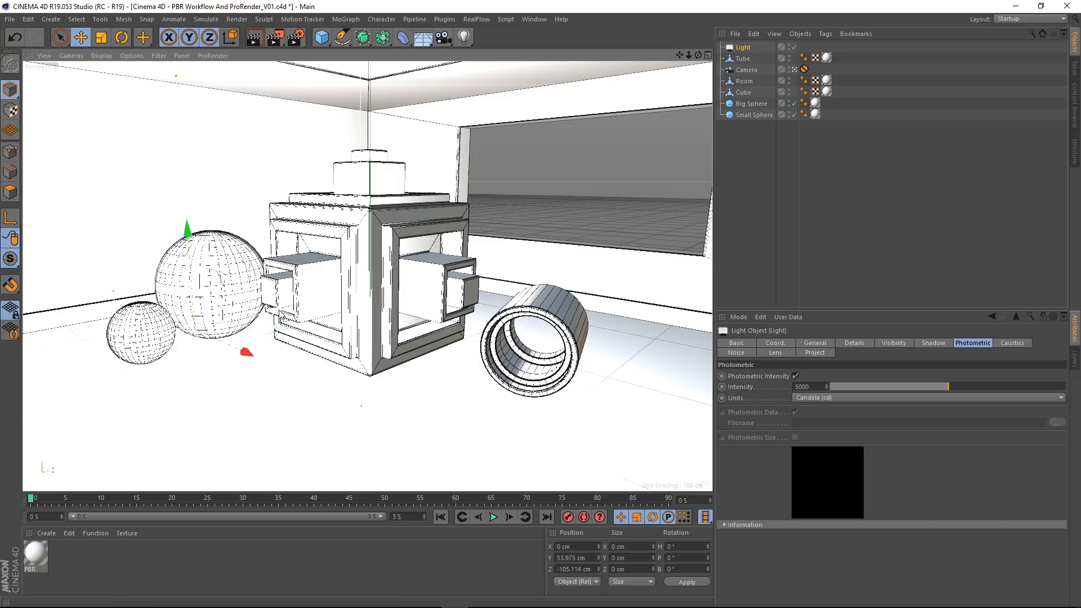
{"action": "left_click_drag", "start_coordinate": [277, 310], "coordinate": [160, 337]}
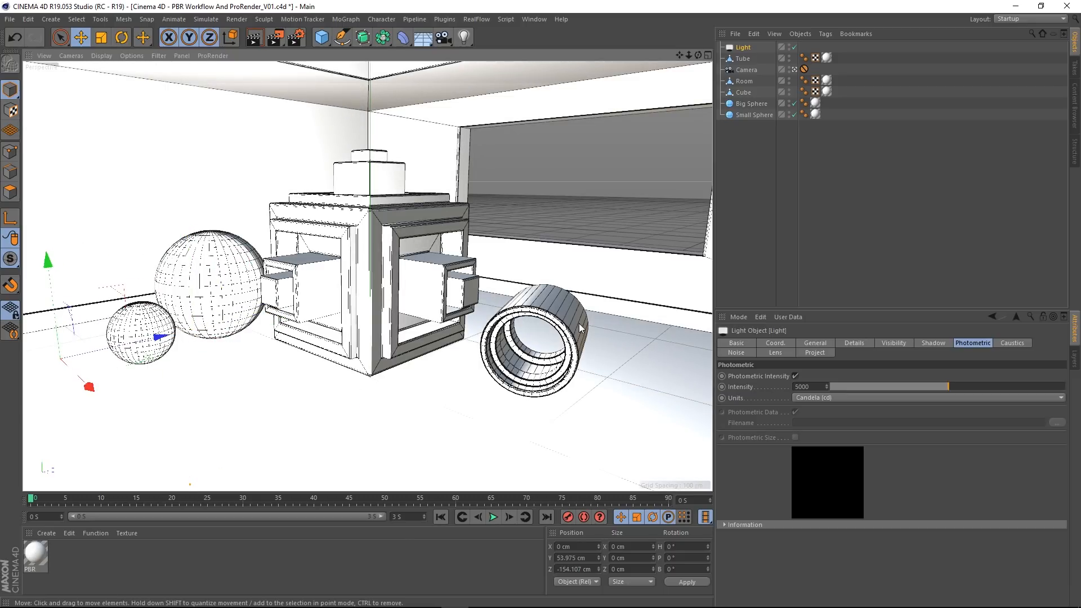
{"action": "left_click", "coordinate": [464, 37]}
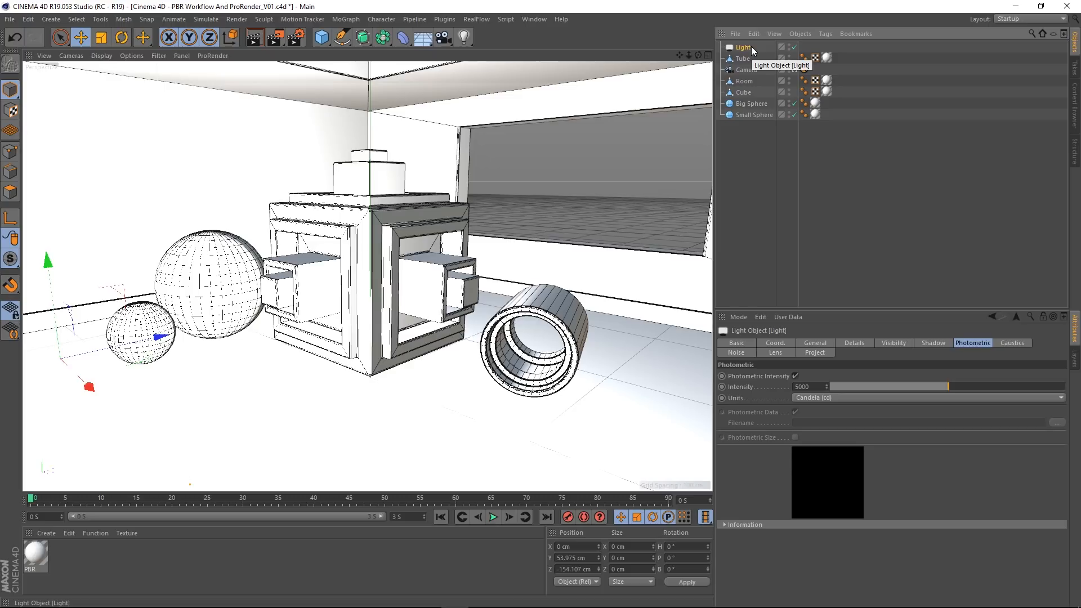
{"action": "key", "text": "Delete"}
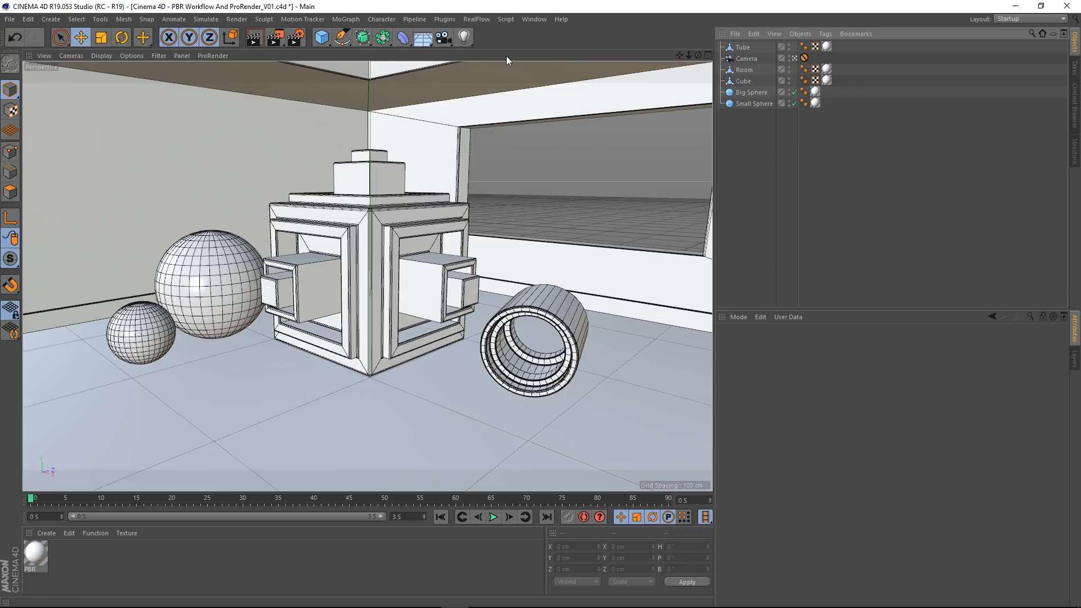
Step: Add a PBR light to the scene and raise it to about 101 cm in Y
{"action": "left_click", "coordinate": [464, 37]}
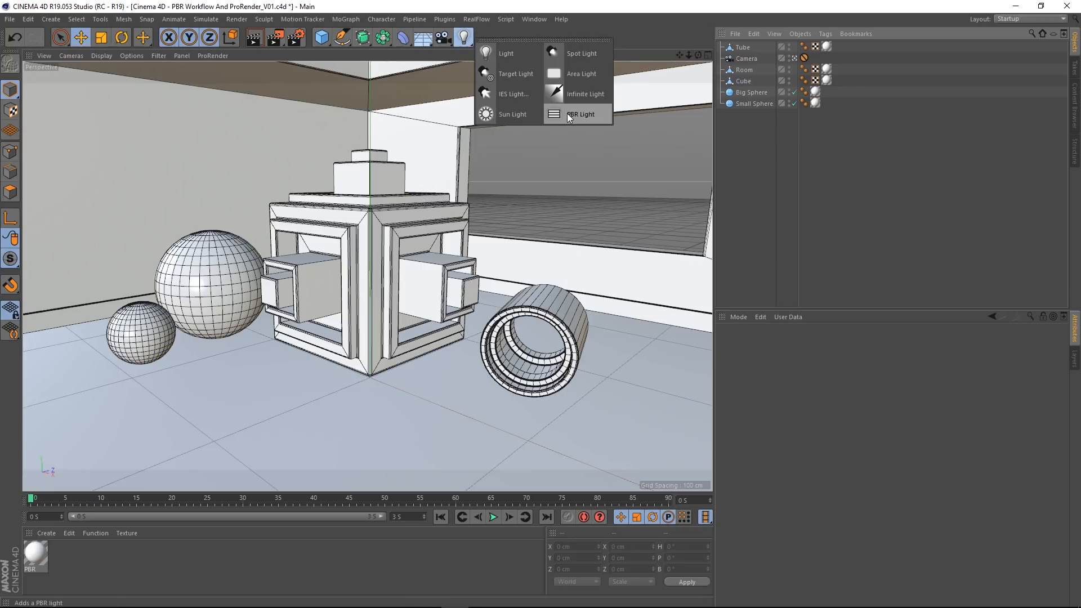
{"action": "left_click", "coordinate": [566, 113]}
{"action": "left_click_drag", "start_coordinate": [370, 280], "coordinate": [356, 107]}
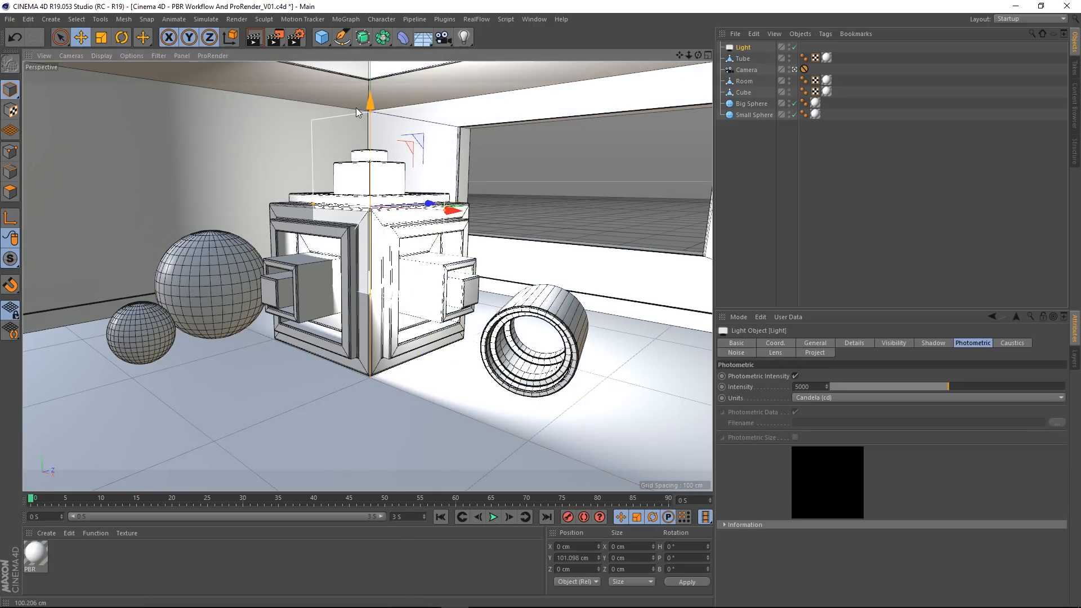
Step: Leave the scene camera's view and raise the PBR light above the room to about 322 cm in Y
{"action": "left_click", "coordinate": [795, 70]}
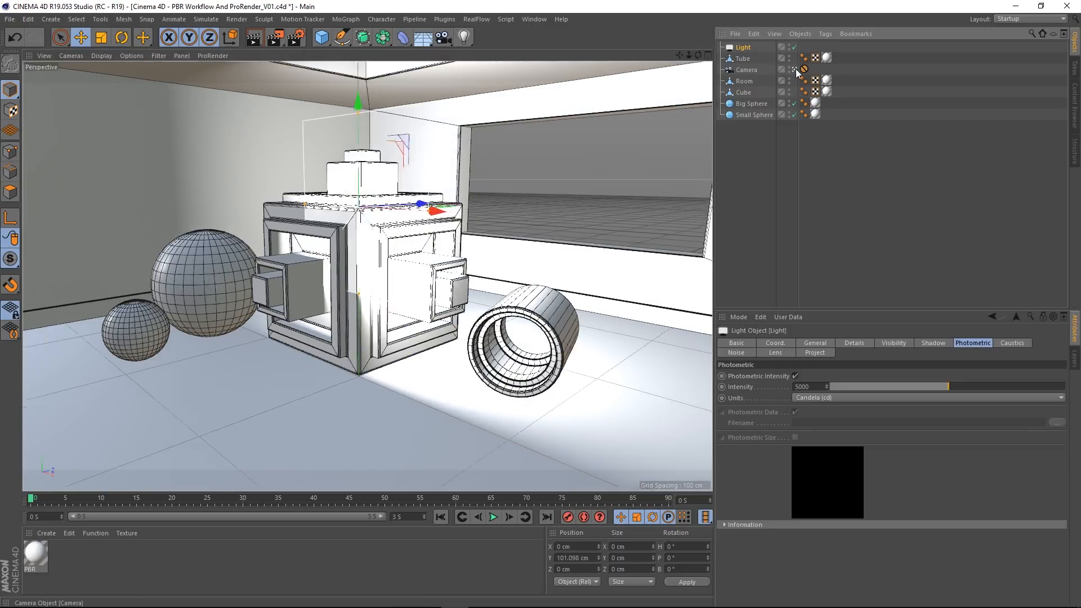
{"action": "scroll", "coordinate": [462, 254], "scroll_direction": "down", "scroll_amount": 10}
{"action": "middle_click_drag", "start_coordinate": [495, 229], "coordinate": [425, 275], "text": "alt"}
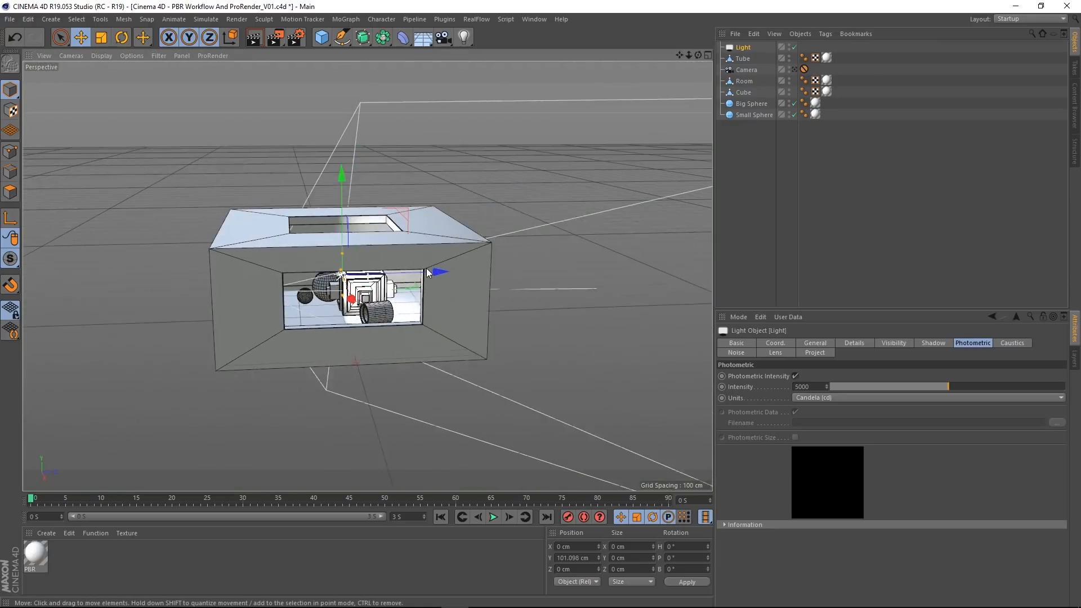
{"action": "left_click_drag", "start_coordinate": [425, 275], "coordinate": [313, 298], "text": "alt"}
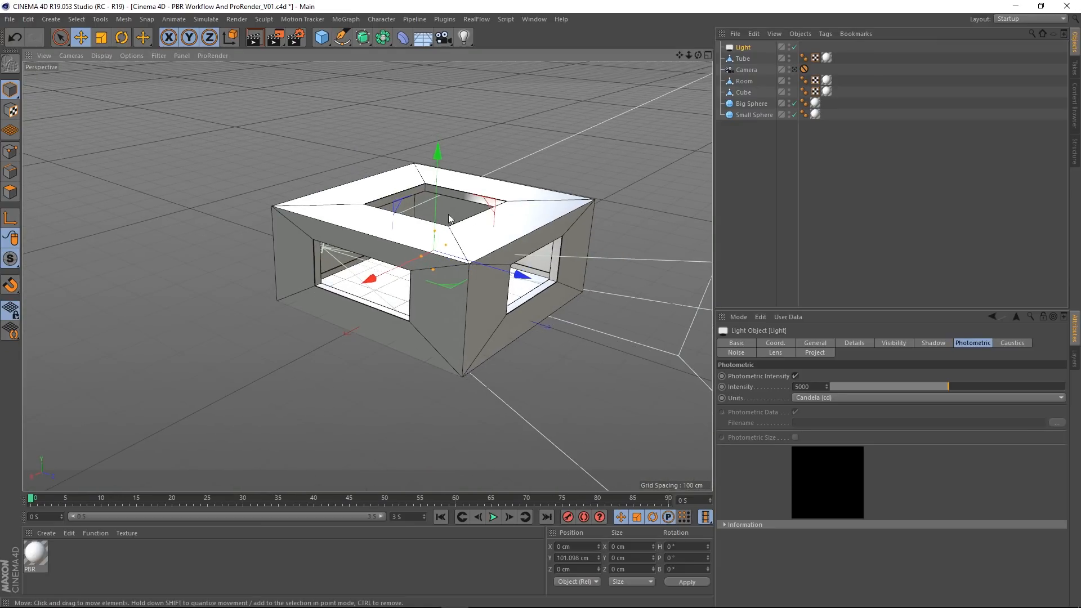
{"action": "left_click_drag", "start_coordinate": [432, 147], "coordinate": [441, 69]}
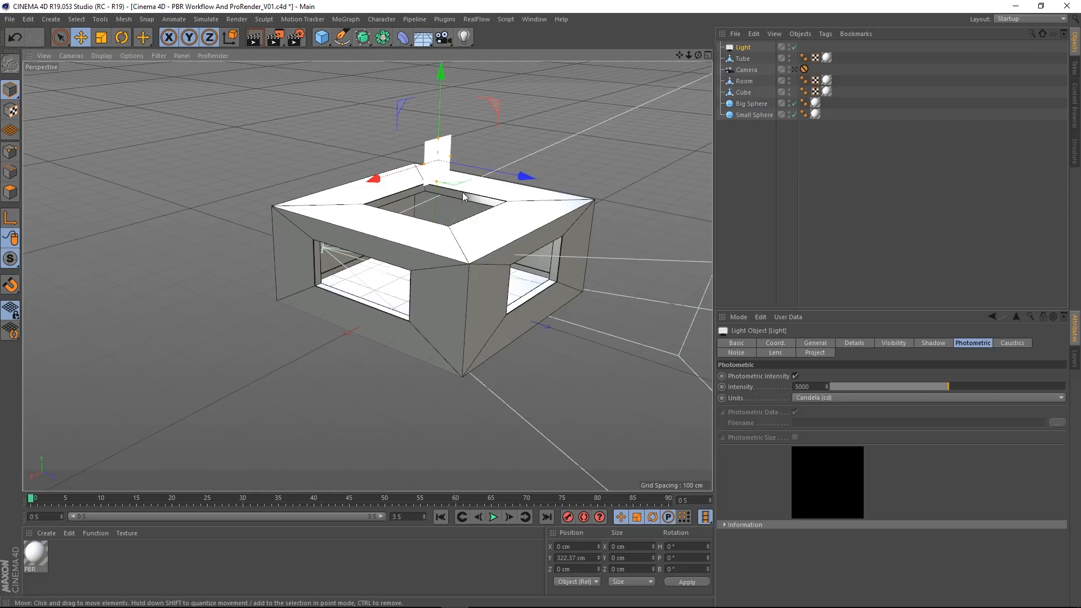
Step: Rotate the PBR light to a pitch of -90° so it faces down into the roof opening
{"action": "left_click_drag", "start_coordinate": [461, 192], "coordinate": [500, 233], "text": "alt"}
{"action": "scroll", "coordinate": [373, 249], "scroll_direction": "up", "scroll_amount": 5}
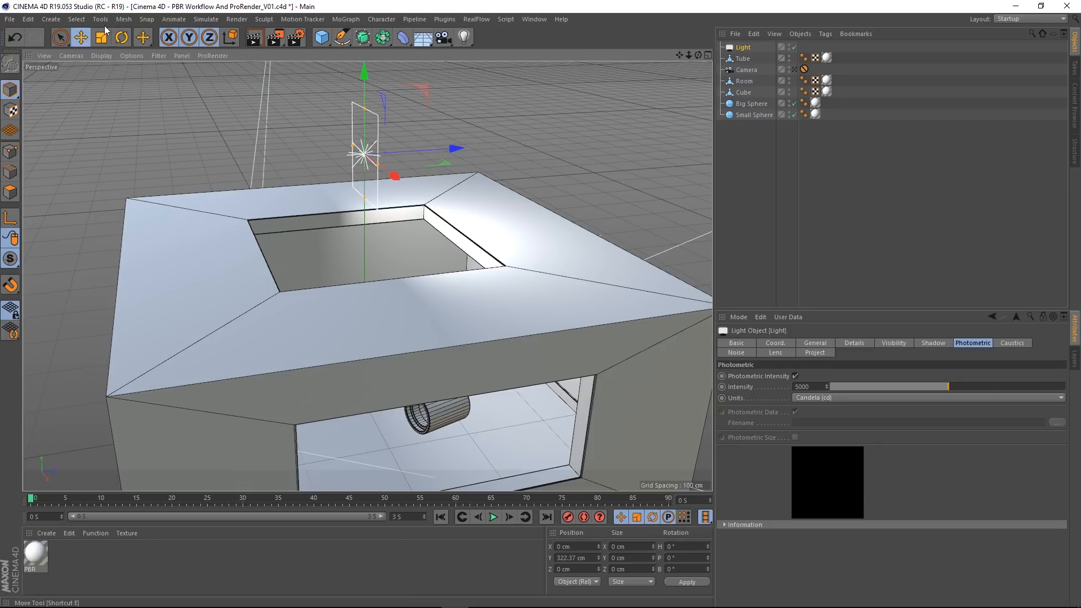
{"action": "left_click", "coordinate": [121, 41]}
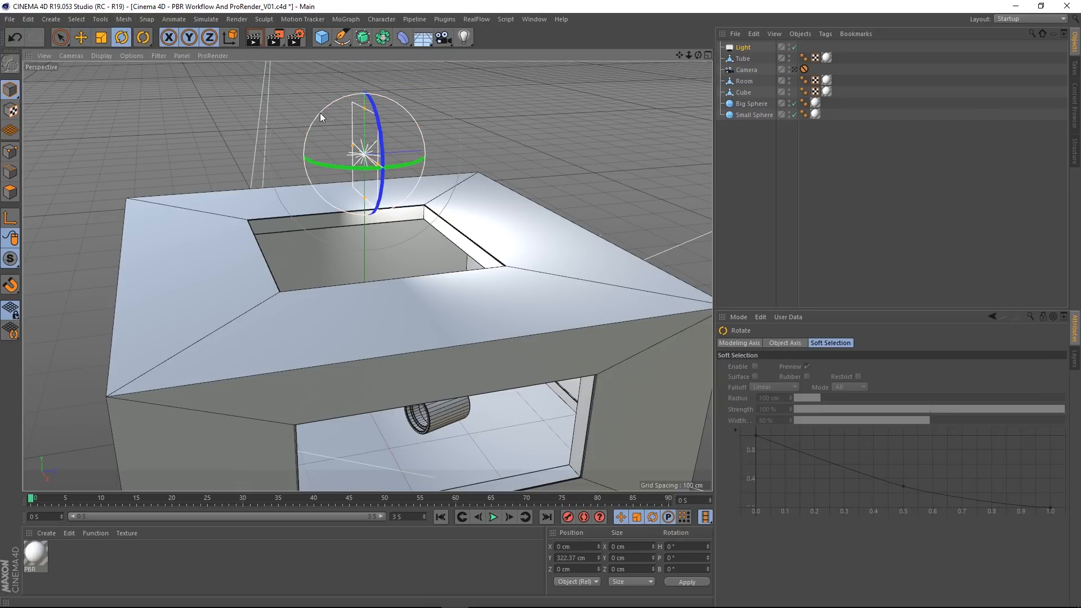
{"action": "left_click_drag", "start_coordinate": [320, 112], "coordinate": [403, 109]}
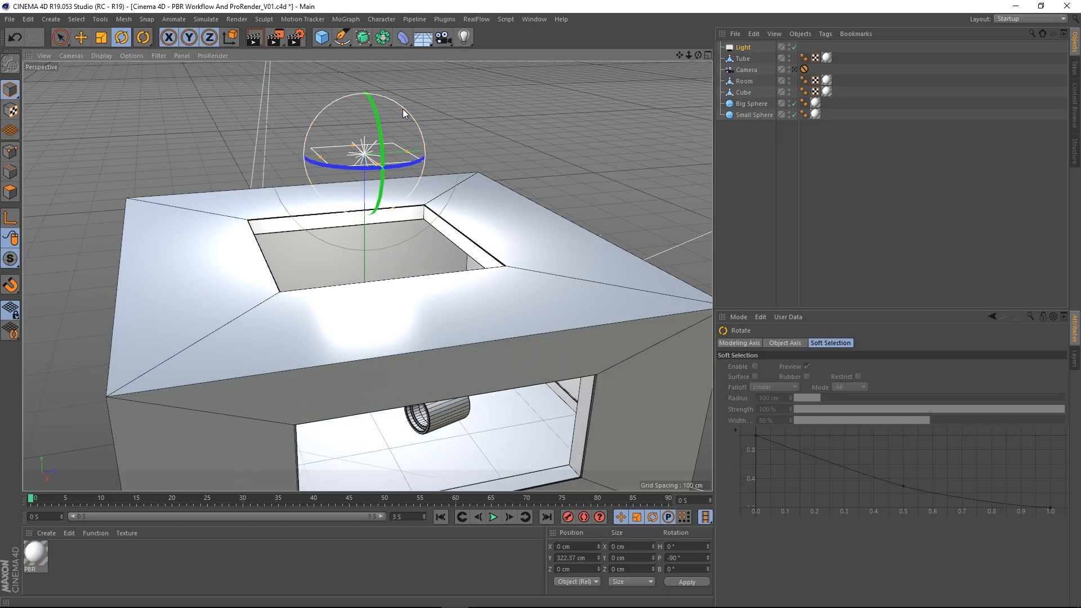
Step: Lower the PBR light in the Front view to about 223 cm in Y, just above the roof opening
{"action": "left_click", "coordinate": [81, 38]}
{"action": "middle_click", "coordinate": [420, 211]}
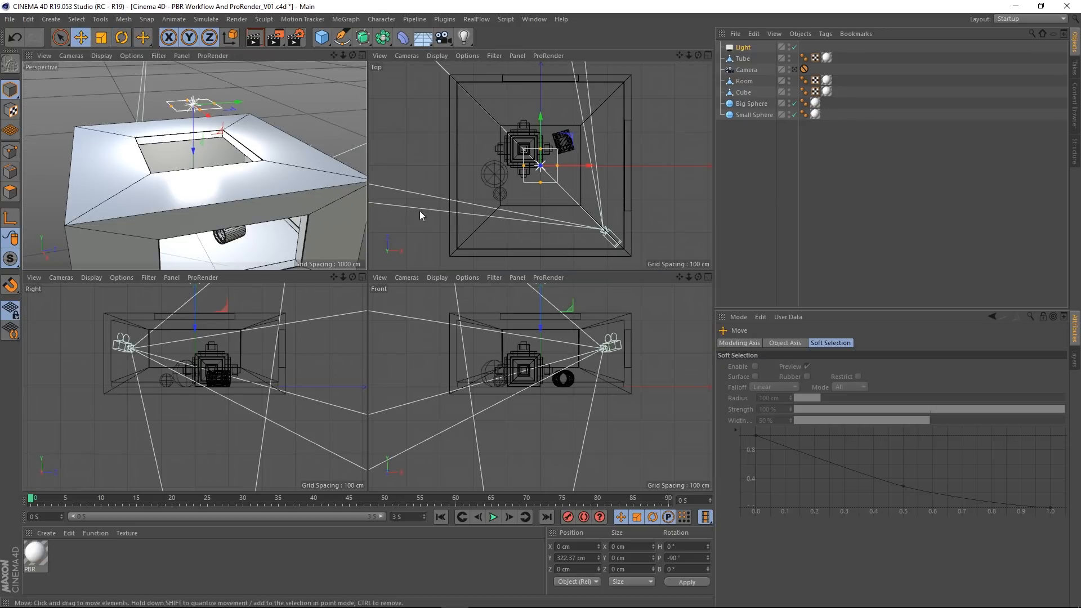
{"action": "middle_click", "coordinate": [535, 327]}
{"action": "middle_click_drag", "start_coordinate": [378, 181], "coordinate": [424, 289], "text": "alt"}
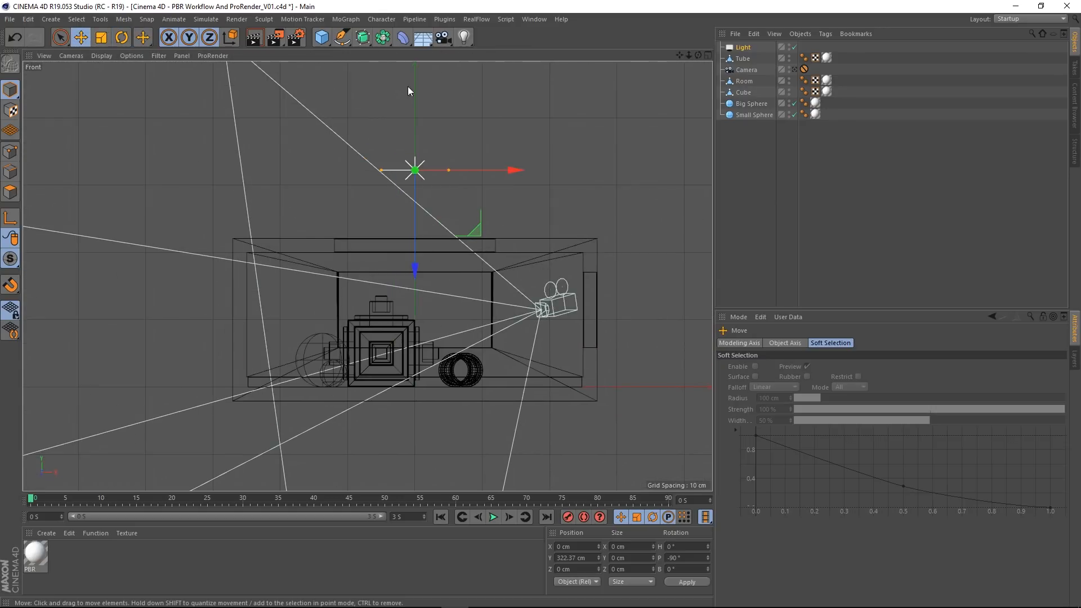
{"action": "left_click_drag", "start_coordinate": [415, 246], "coordinate": [401, 312]}
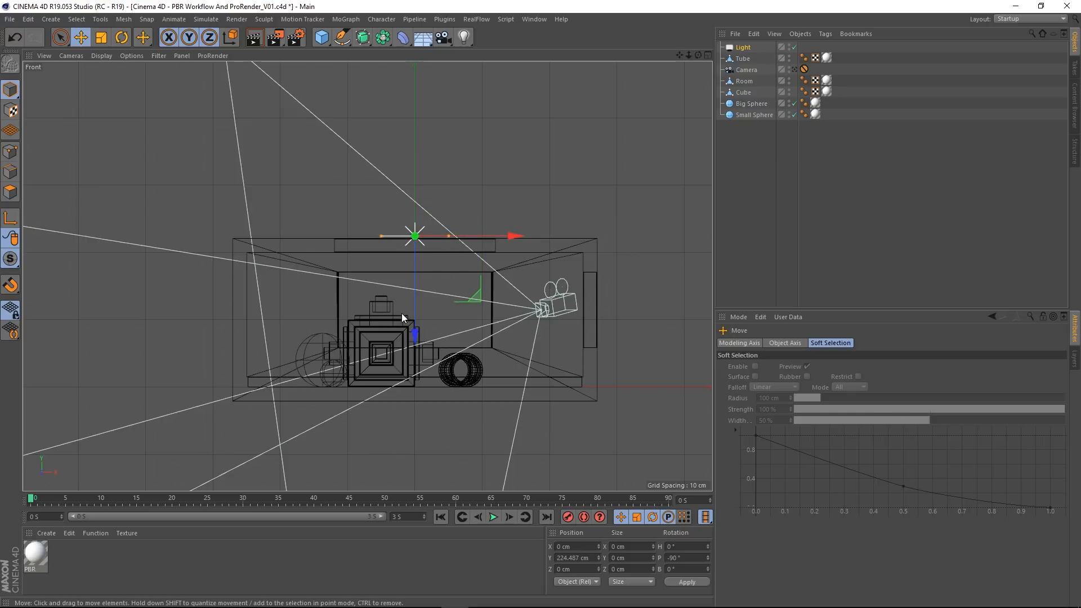
{"action": "key", "text": "ctrl+z"}
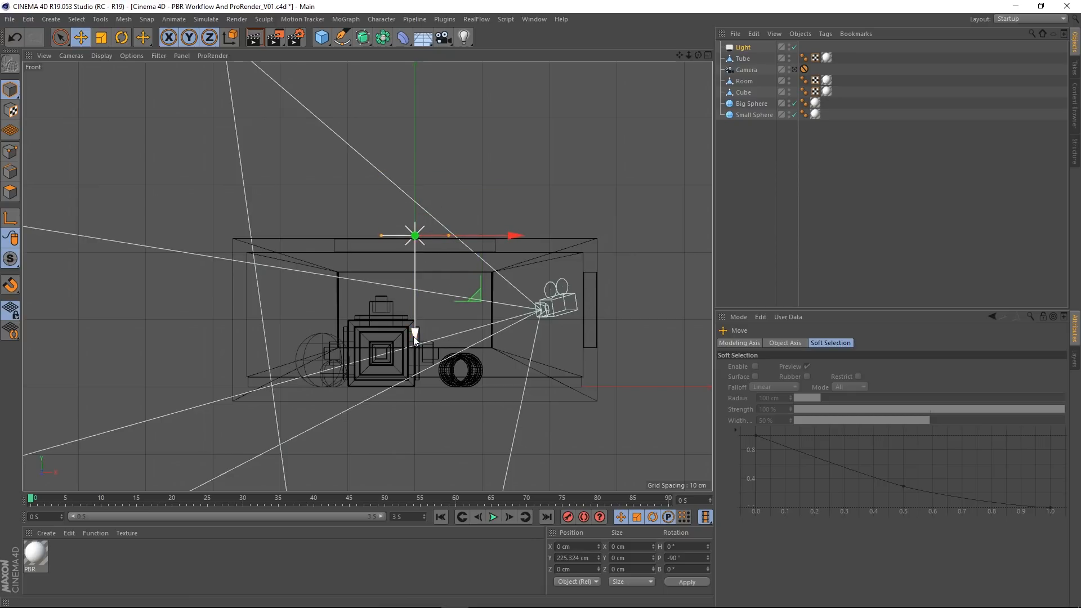
{"action": "scroll", "coordinate": [415, 336], "scroll_direction": "up", "scroll_amount": 5}
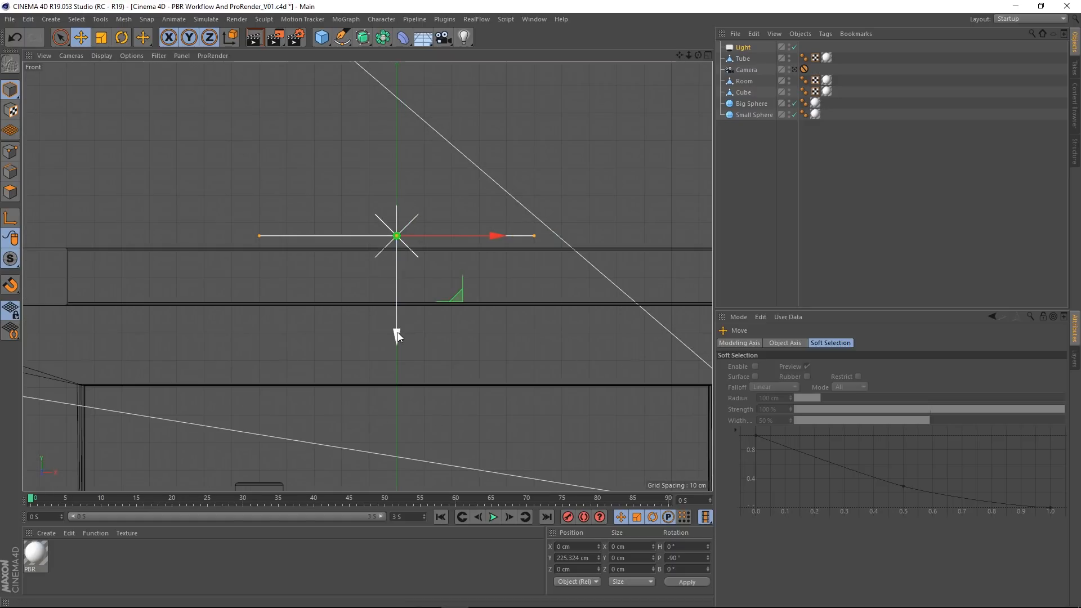
{"action": "left_click_drag", "start_coordinate": [397, 336], "coordinate": [393, 336]}
Step: Enlarge the PBR light's width and depth in the Top view so it slightly overlaps the roof opening on all sides
{"action": "middle_click", "coordinate": [536, 307]}
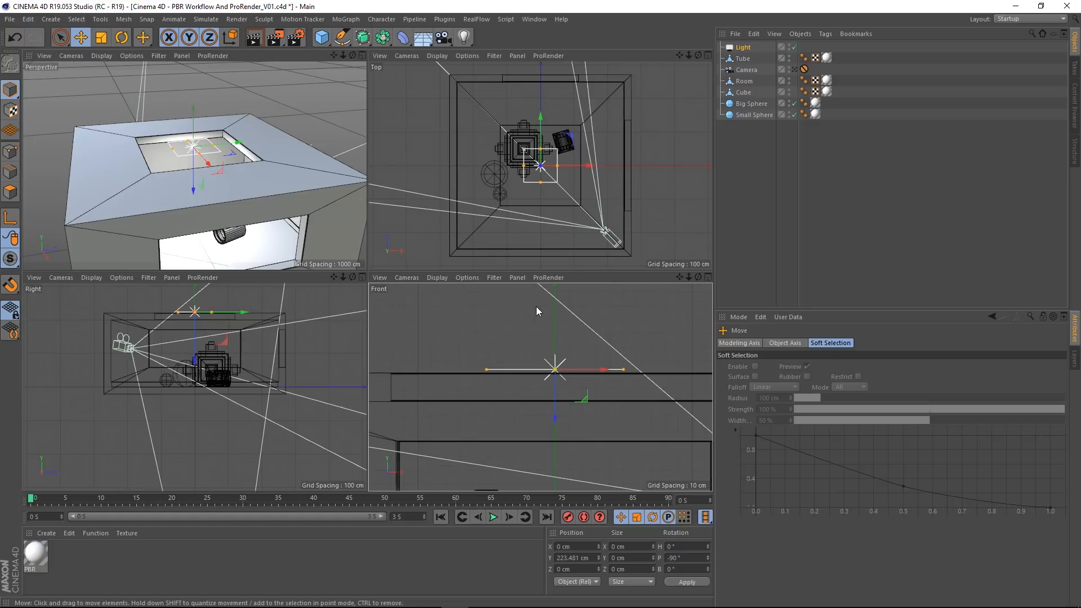
{"action": "middle_click", "coordinate": [508, 188]}
{"action": "scroll", "coordinate": [395, 282], "scroll_direction": "up", "scroll_amount": 2}
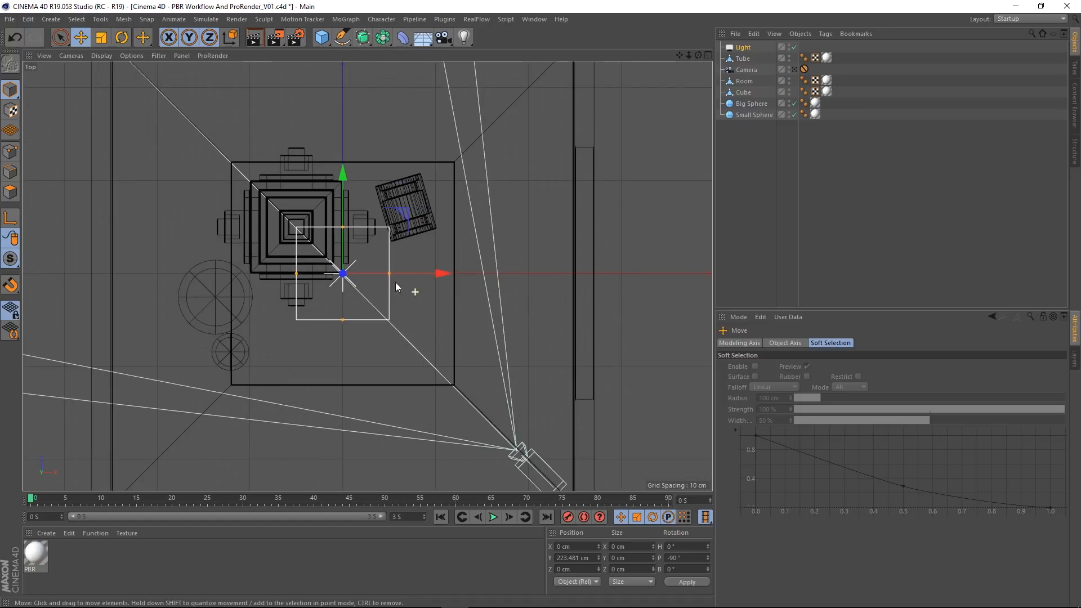
{"action": "left_click_drag", "start_coordinate": [390, 275], "coordinate": [460, 285]}
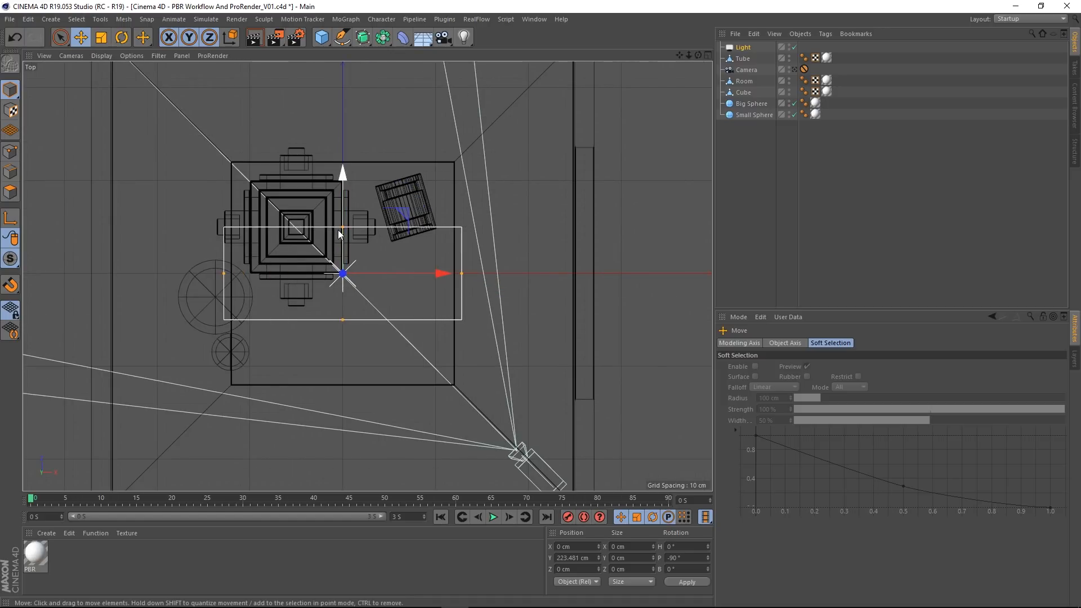
{"action": "left_click_drag", "start_coordinate": [343, 225], "coordinate": [341, 157]}
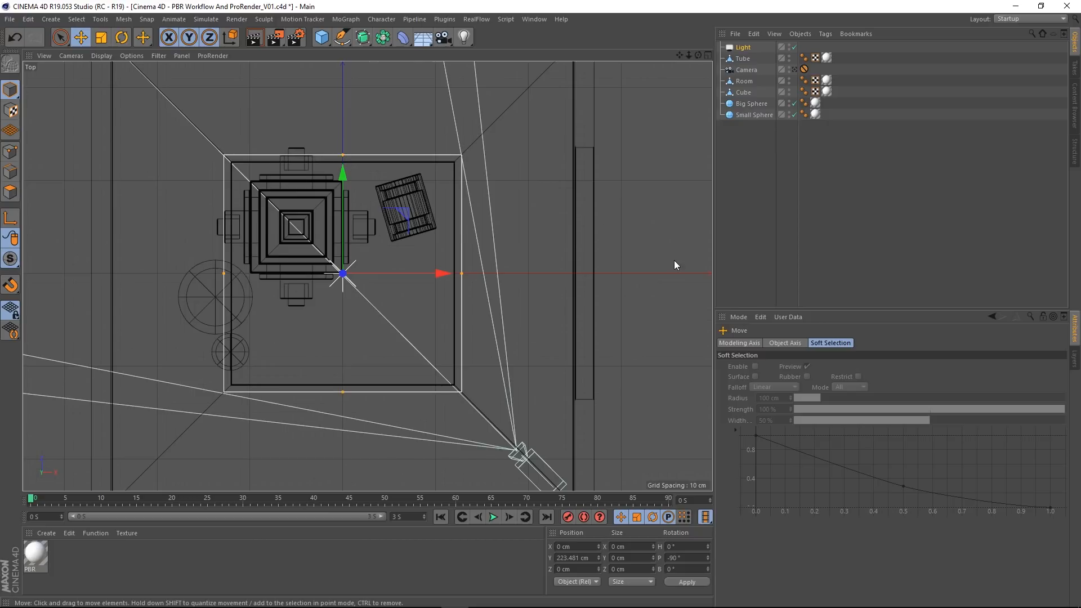
Step: Return to the Perspective view and look through the scene camera
{"action": "middle_click", "coordinate": [580, 284]}
{"action": "middle_click", "coordinate": [310, 202]}
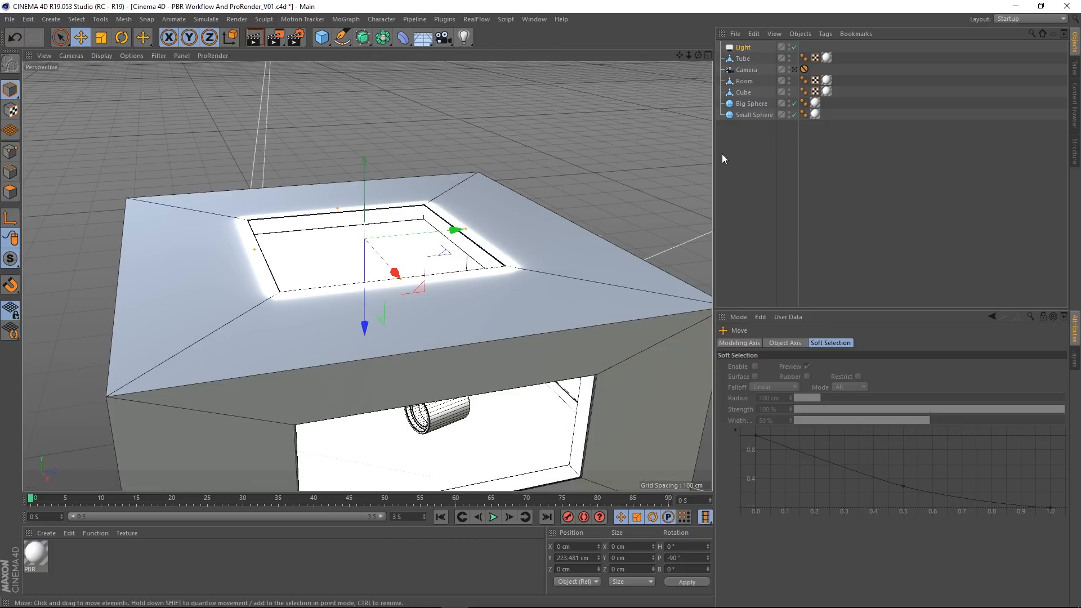
{"action": "left_click", "coordinate": [794, 69]}
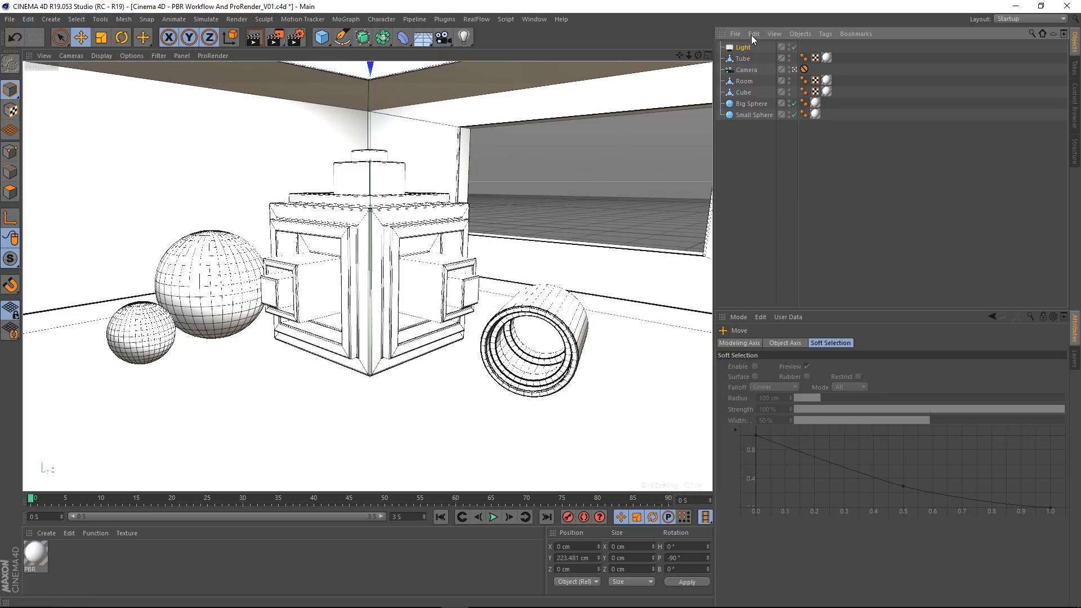
Step: Rename the PBR light above the roof opening to "Top Light"
{"action": "double_click", "coordinate": [744, 47]}
{"action": "left_click", "coordinate": [751, 46]}
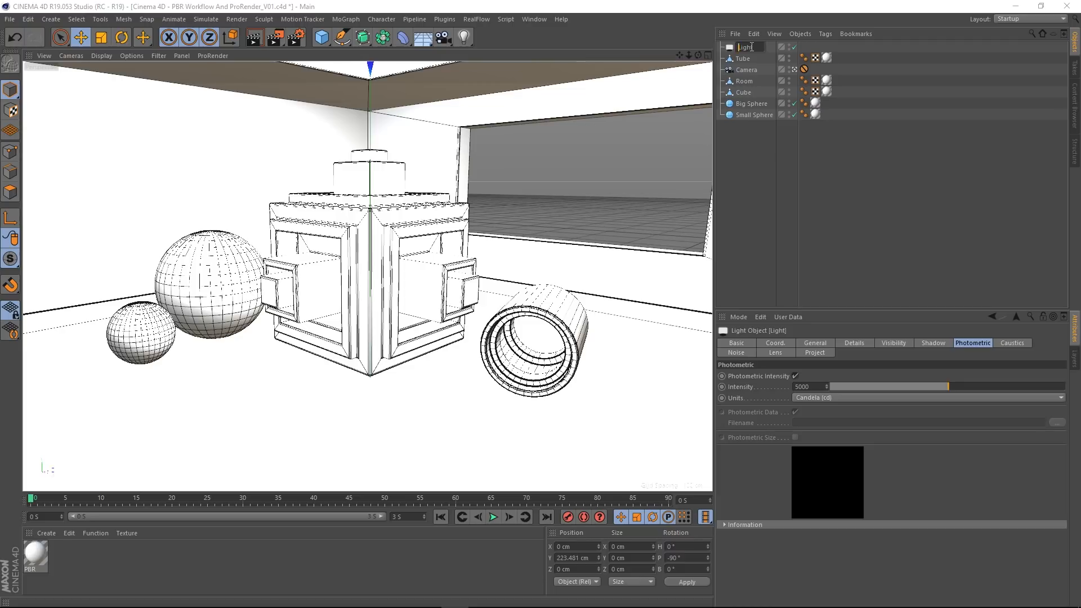
{"action": "type", "text": "Top"}
{"action": "key", "text": "Return"}
Step: Add a second PBR light and move it to about 104 cm in Y and 354 cm in Z, outside the window
{"action": "left_click_drag", "start_coordinate": [463, 49], "coordinate": [565, 117]}
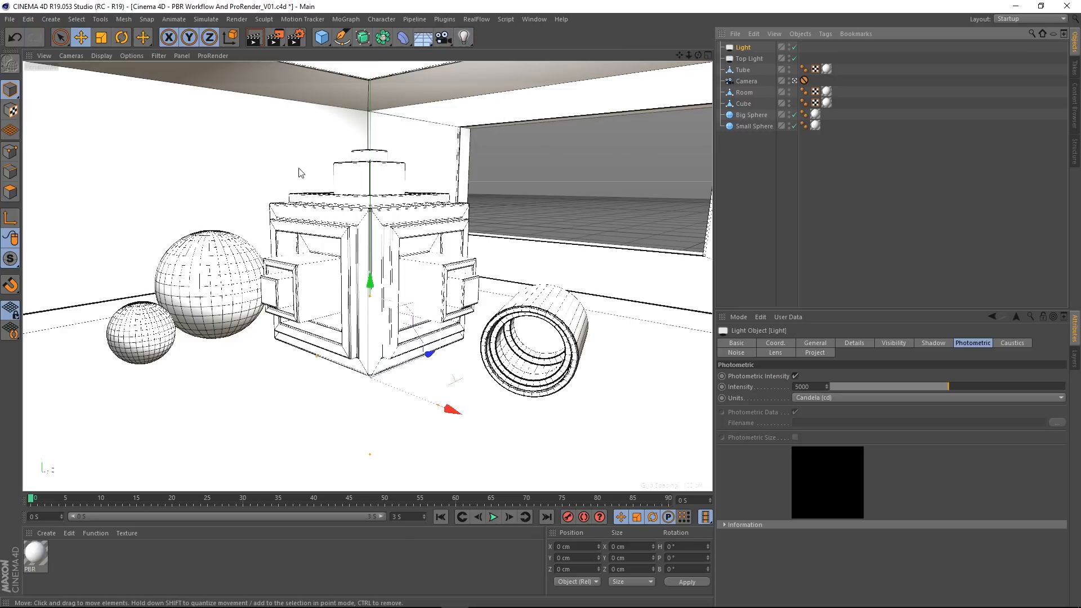
{"action": "left_click_drag", "start_coordinate": [363, 299], "coordinate": [357, 105]}
{"action": "left_click_drag", "start_coordinate": [432, 197], "coordinate": [635, 159]}
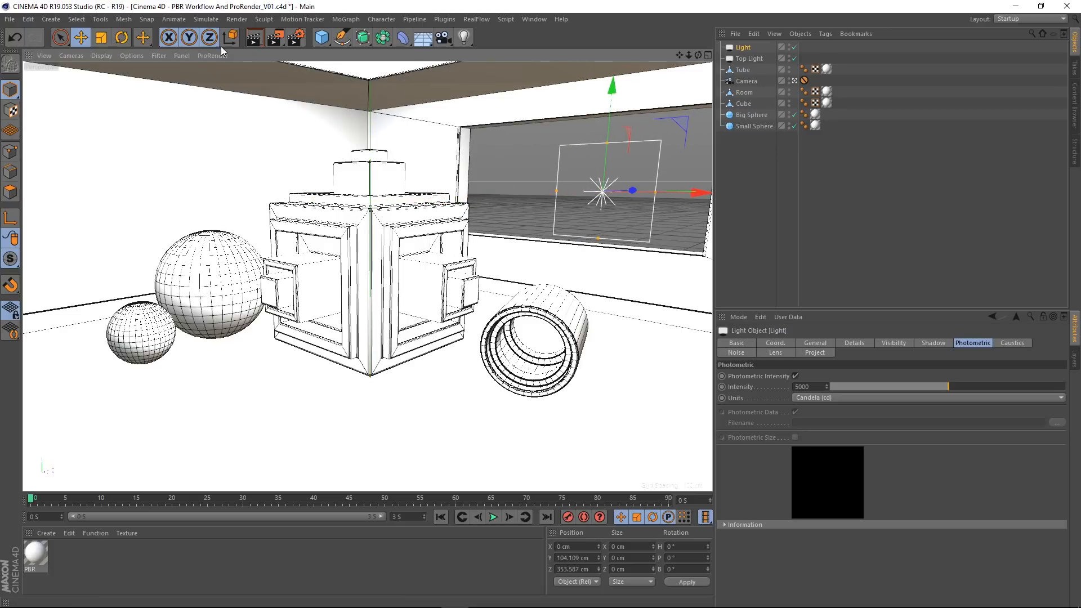
Step: Rotate the new light to a heading of -180° so it faces into the room through the window
{"action": "left_click", "coordinate": [123, 38]}
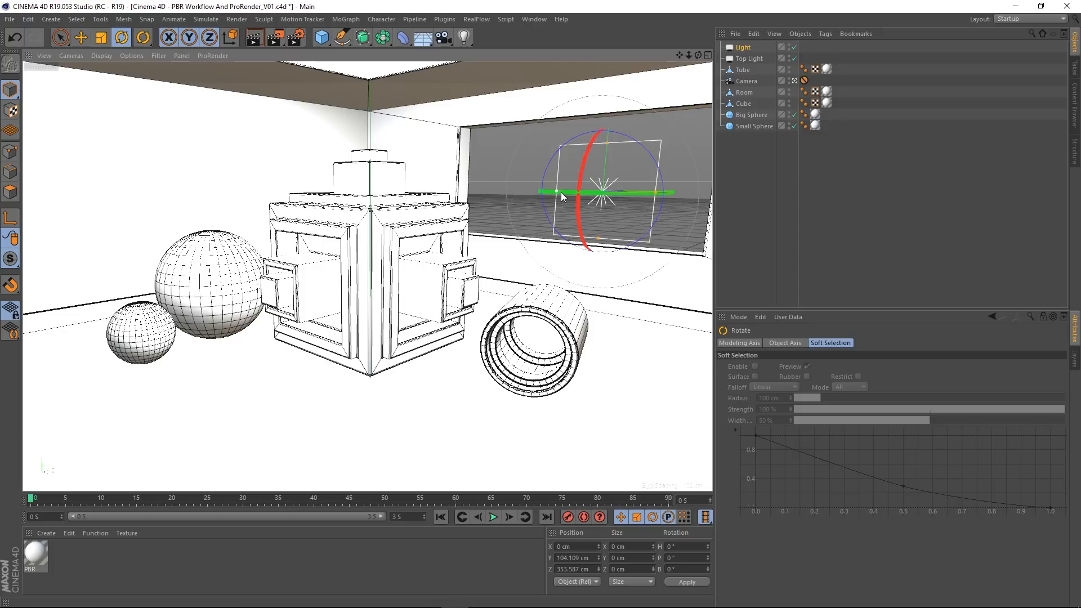
{"action": "left_click_drag", "start_coordinate": [611, 191], "coordinate": [416, 173]}
{"action": "left_click_drag", "start_coordinate": [391, 157], "coordinate": [359, 155]}
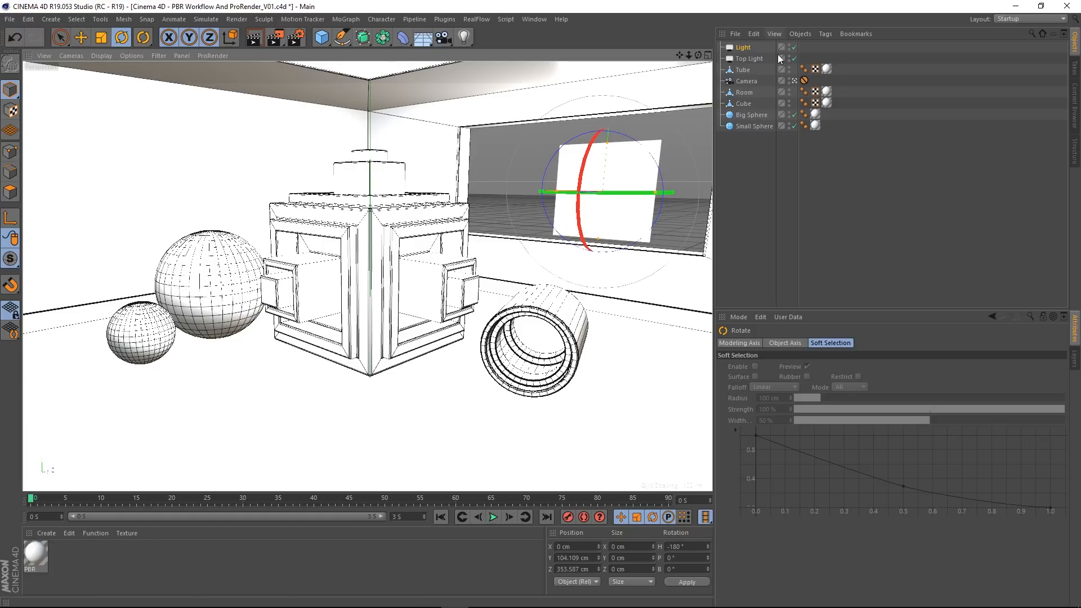
Step: In the Right view, move the light to about Y 115 cm, Z 275 cm and make it slightly taller than the window opening
{"action": "left_click", "coordinate": [795, 81]}
{"action": "left_click", "coordinate": [794, 81]}
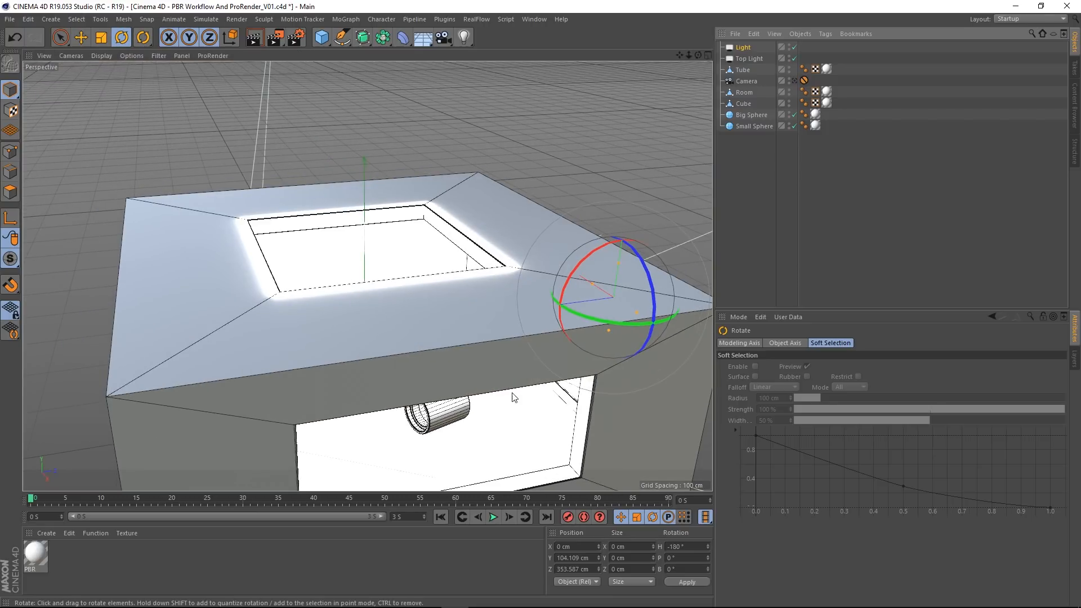
{"action": "middle_click", "coordinate": [488, 315]}
{"action": "scroll", "coordinate": [521, 397], "scroll_direction": "down", "scroll_amount": 6}
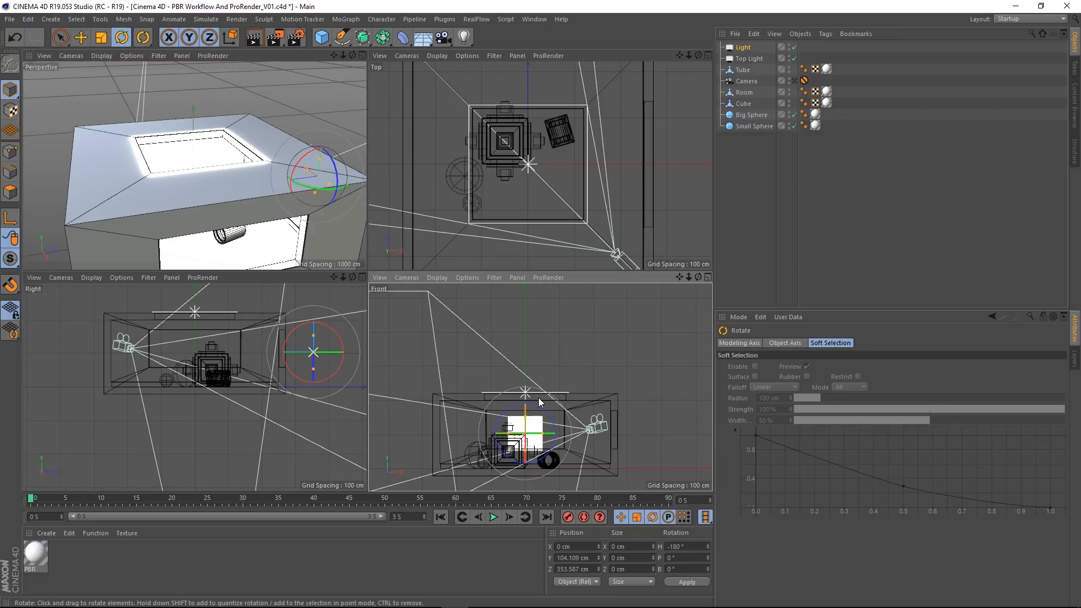
{"action": "middle_click_drag", "start_coordinate": [539, 398], "coordinate": [555, 317], "text": "alt"}
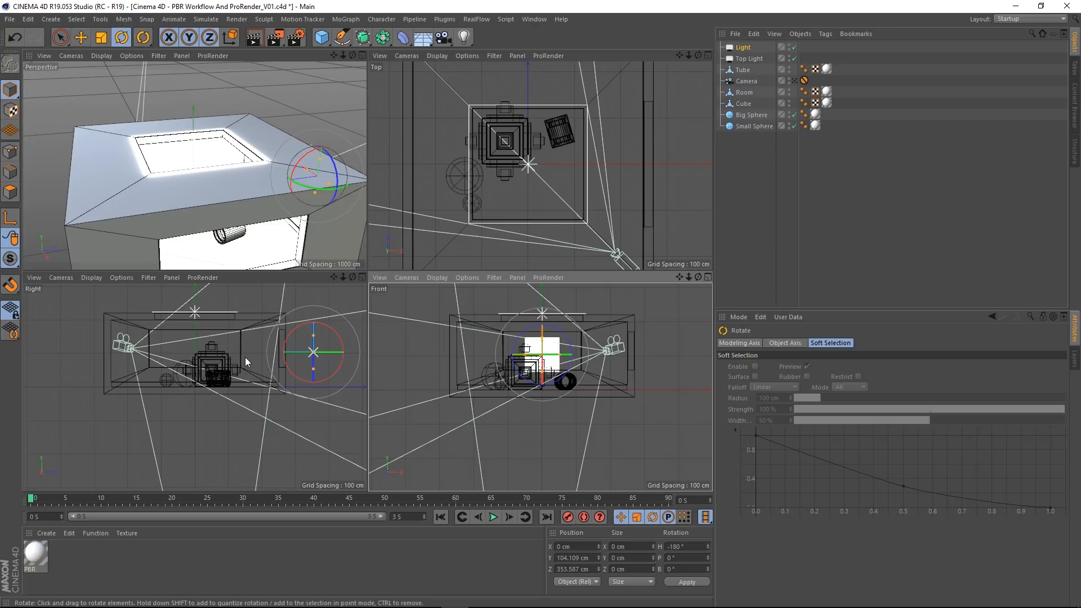
{"action": "middle_click", "coordinate": [262, 349]}
{"action": "middle_click_drag", "start_coordinate": [472, 220], "coordinate": [440, 298], "text": "alt"}
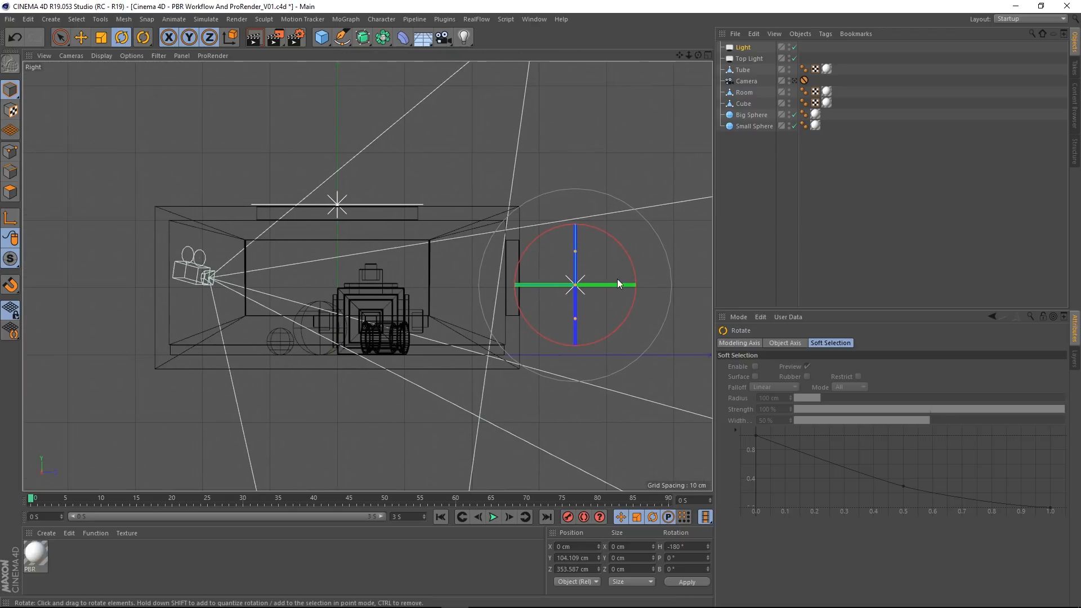
{"action": "scroll", "coordinate": [641, 277], "scroll_direction": "up", "scroll_amount": 5}
{"action": "left_click", "coordinate": [80, 38]}
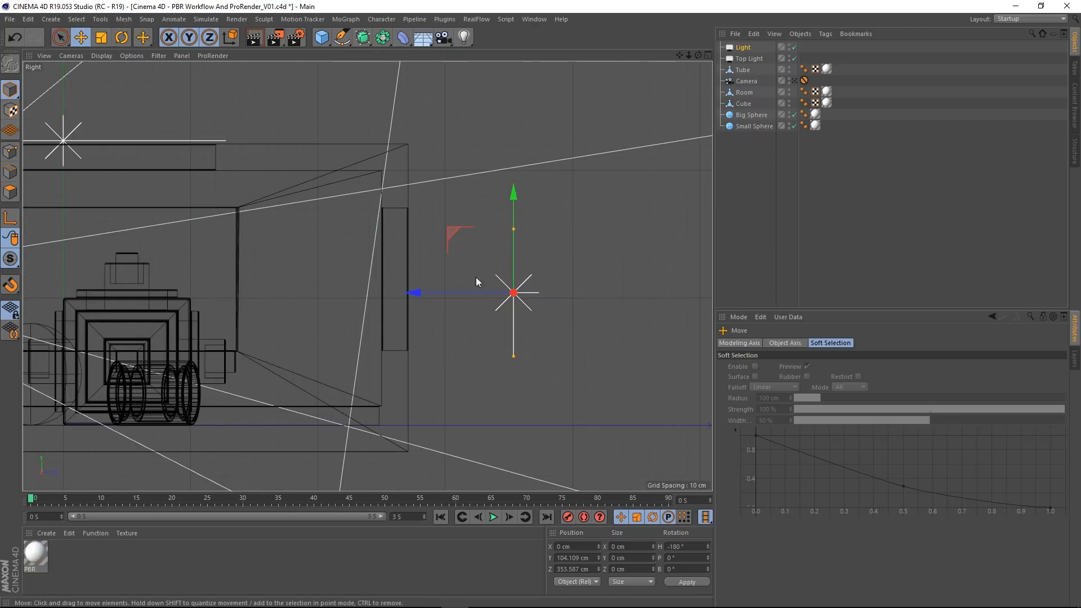
{"action": "left_click_drag", "start_coordinate": [451, 237], "coordinate": [353, 218]}
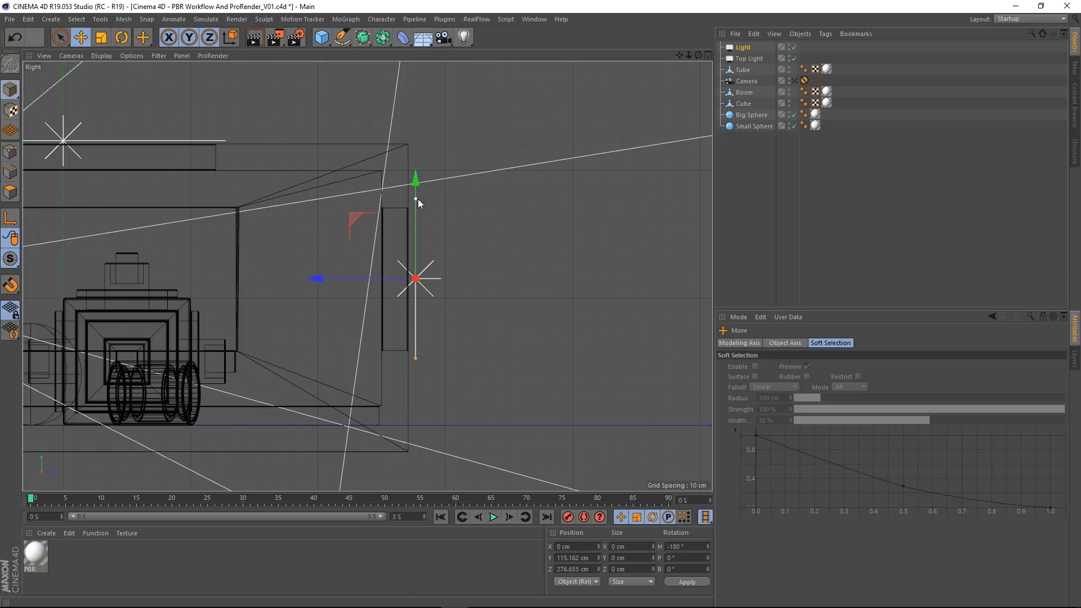
{"action": "left_click_drag", "start_coordinate": [337, 276], "coordinate": [335, 277]}
{"action": "middle_click", "coordinate": [486, 226]}
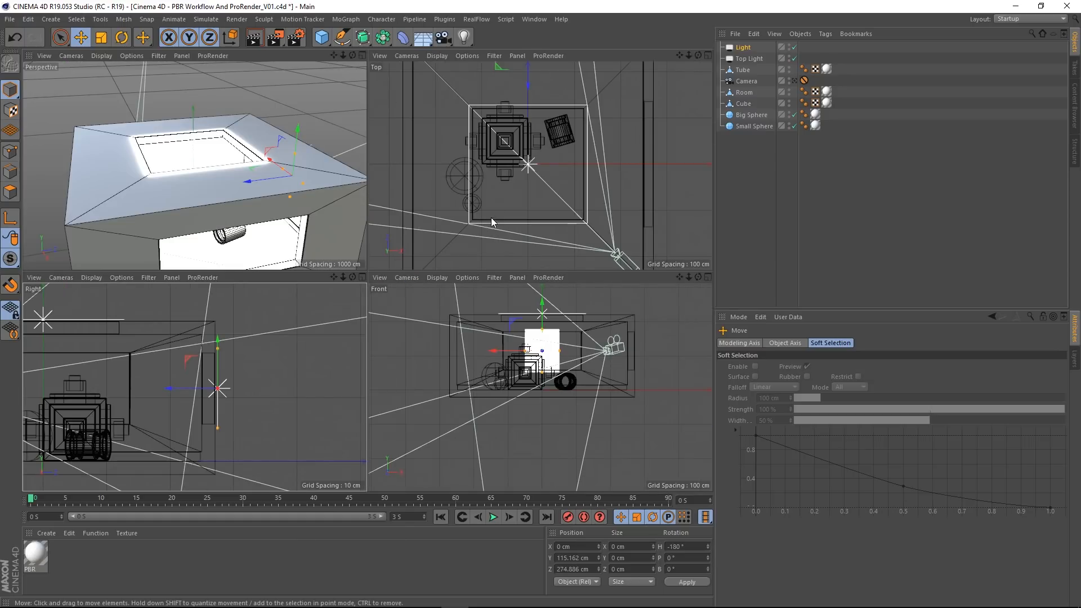
Step: Widen the light in the Top view so it slightly overlaps the window opening on both sides
{"action": "middle_click", "coordinate": [525, 152]}
{"action": "middle_click_drag", "start_coordinate": [435, 128], "coordinate": [524, 345], "text": "alt"}
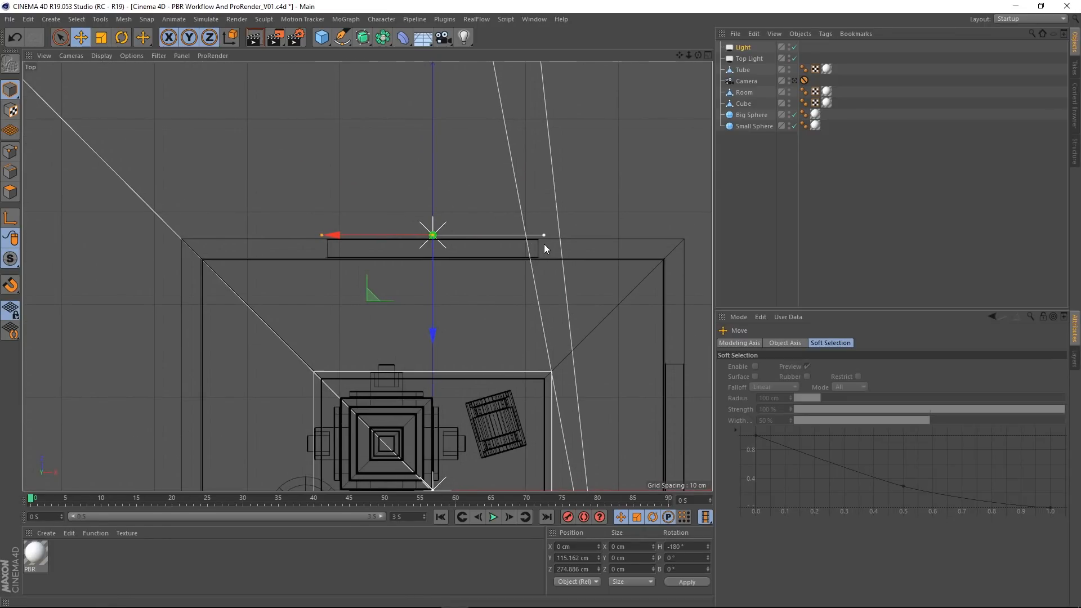
{"action": "scroll", "coordinate": [552, 278], "scroll_direction": "down", "scroll_amount": 5}
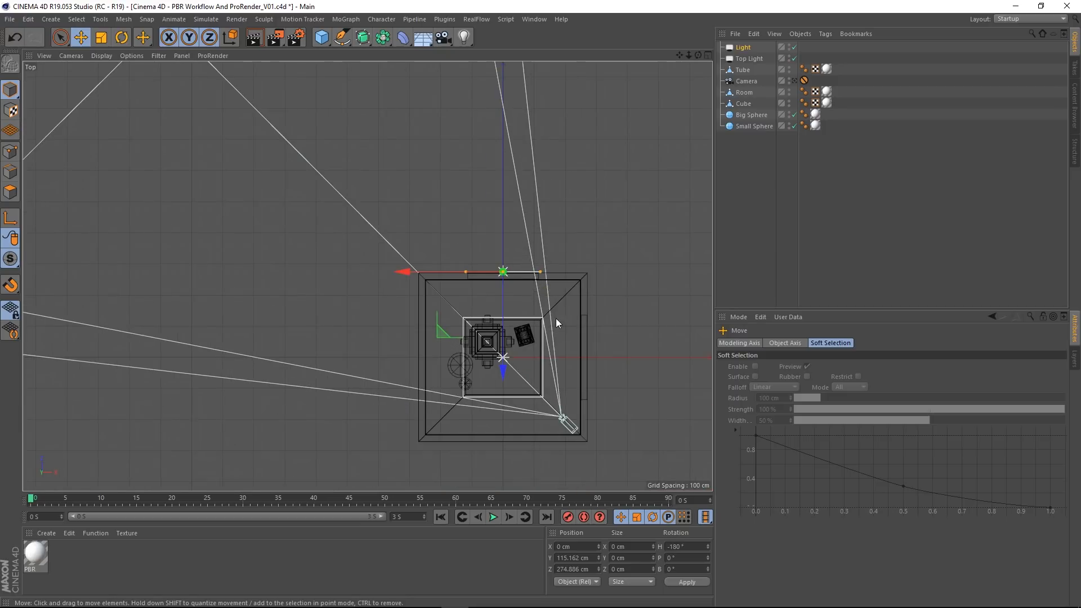
Step: Duplicate the window light along X to about 477 cm and rotate the copy to a heading of -270°
{"action": "middle_click_drag", "start_coordinate": [556, 319], "coordinate": [454, 292], "text": "alt"}
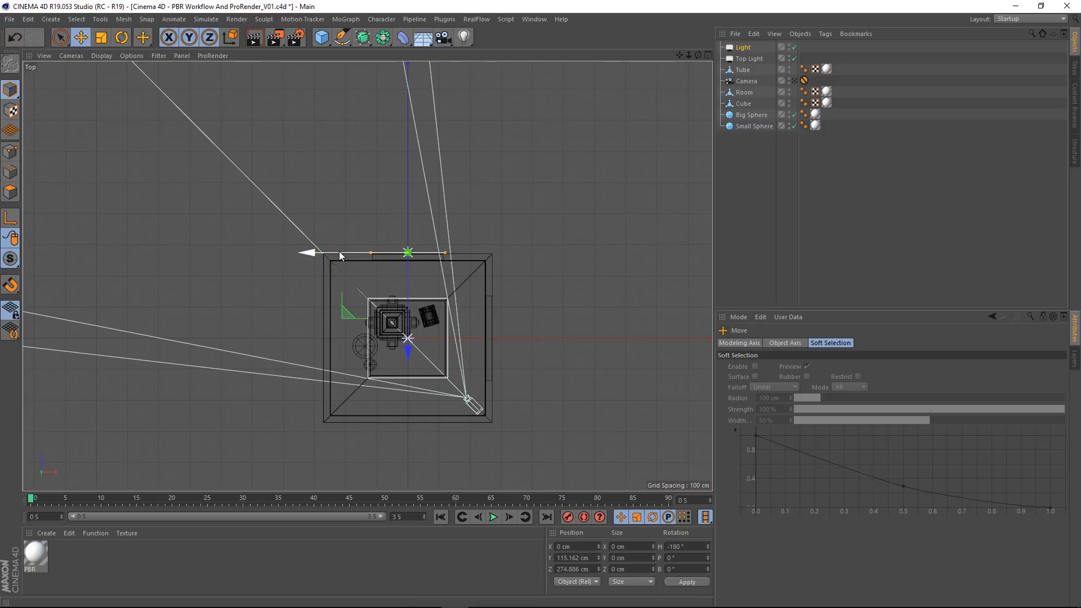
{"action": "left_click_drag", "start_coordinate": [339, 251], "coordinate": [487, 256], "text": "ctrl"}
{"action": "key", "text": "r"}
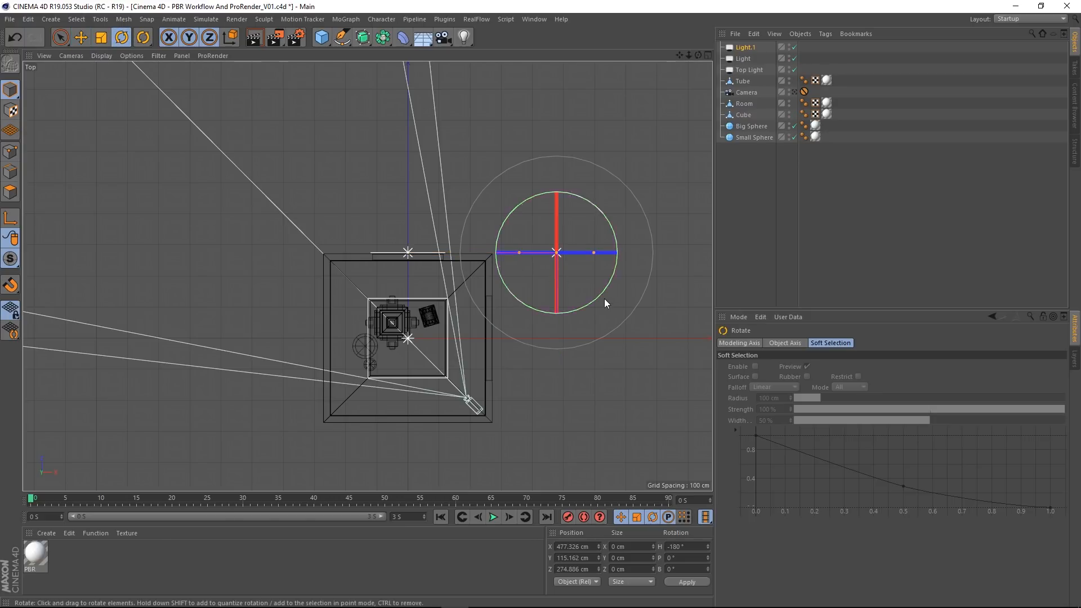
{"action": "left_click_drag", "start_coordinate": [596, 297], "coordinate": [512, 289]}
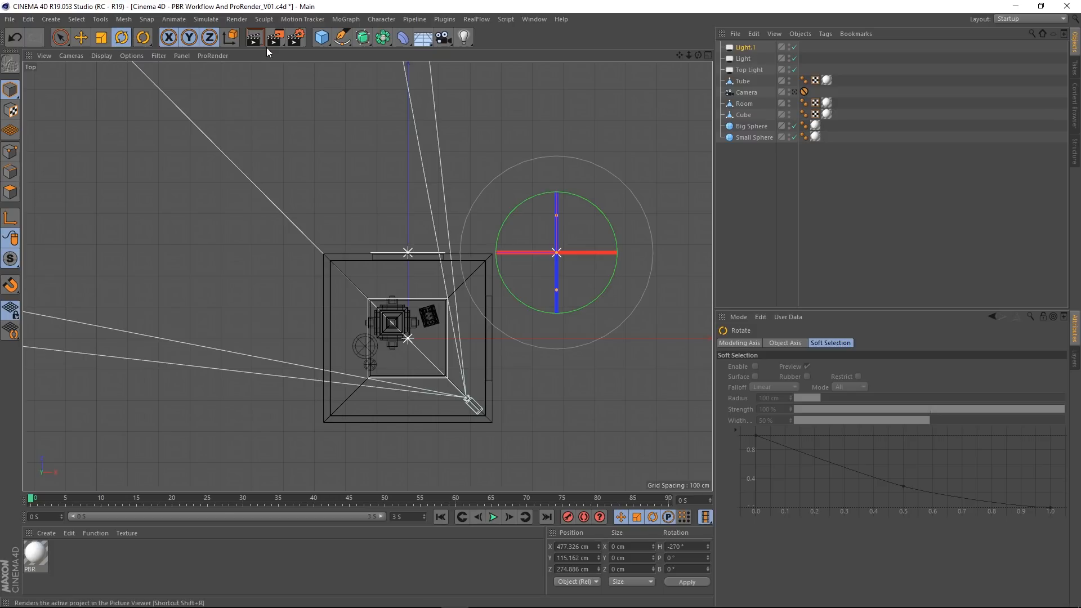
Step: Move the duplicate light to about X 281 cm, Z 3 cm outside the side window and widen it to slightly overlap the opening
{"action": "left_click", "coordinate": [80, 37]}
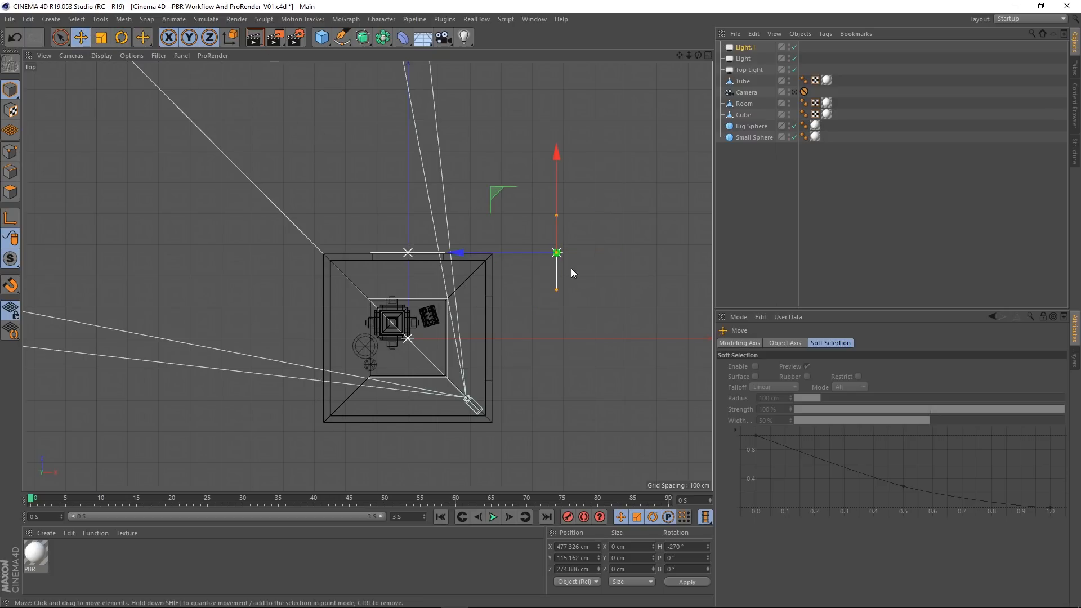
{"action": "left_click_drag", "start_coordinate": [504, 196], "coordinate": [439, 281]}
{"action": "scroll", "coordinate": [508, 351], "scroll_direction": "up", "scroll_amount": 5}
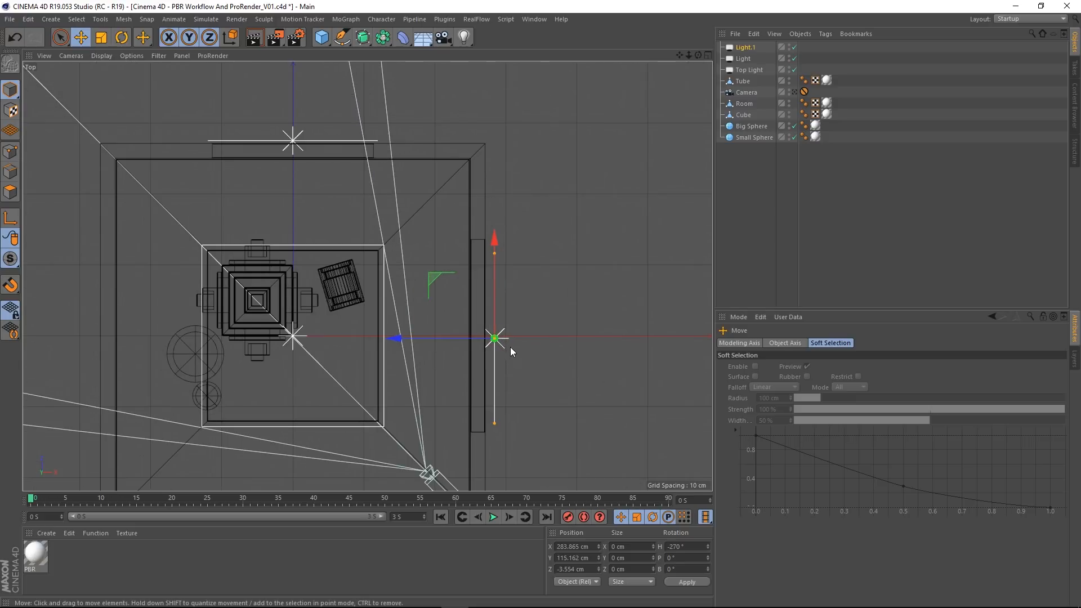
{"action": "middle_click_drag", "start_coordinate": [510, 347], "coordinate": [505, 289], "text": "alt"}
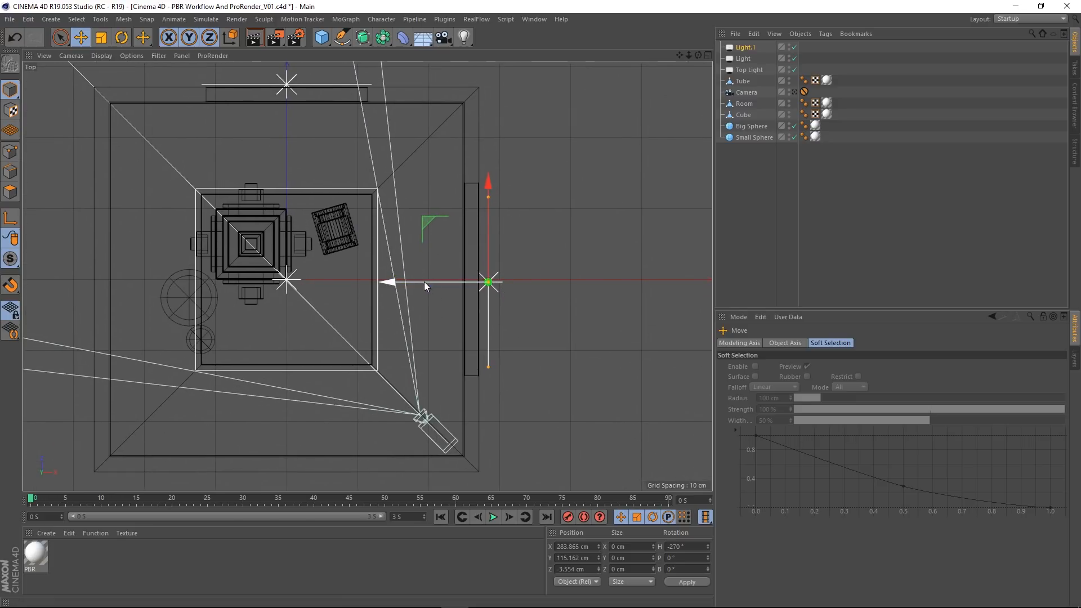
{"action": "left_click_drag", "start_coordinate": [424, 281], "coordinate": [427, 279]}
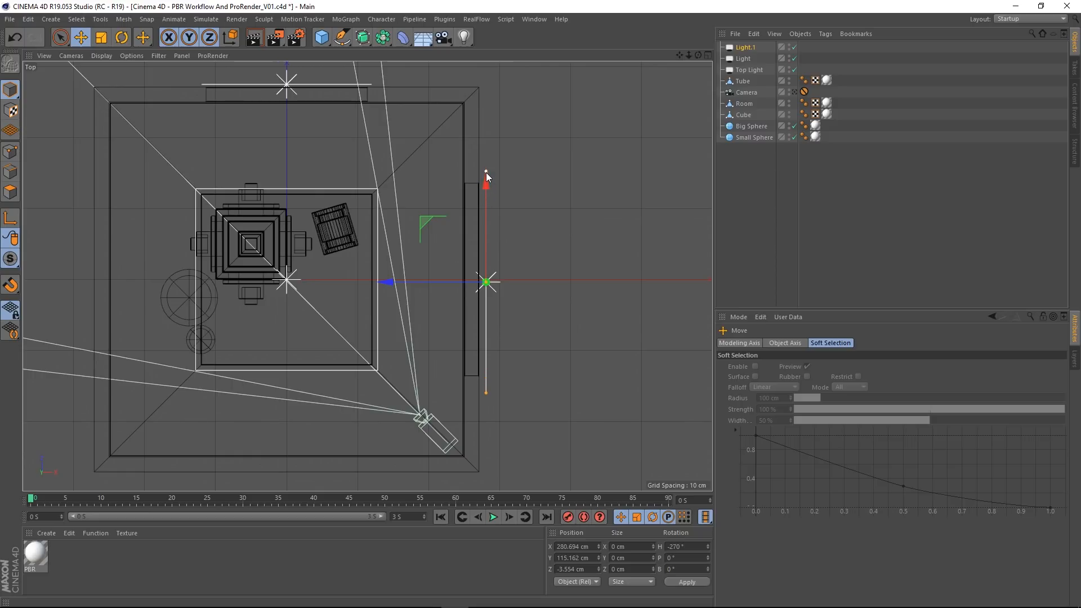
{"action": "left_click_drag", "start_coordinate": [486, 187], "coordinate": [489, 183]}
Step: Move the duplicate light closer to the side window in the Front view, to about 275 cm in X
{"action": "middle_click", "coordinate": [614, 309]}
{"action": "middle_click", "coordinate": [604, 326]}
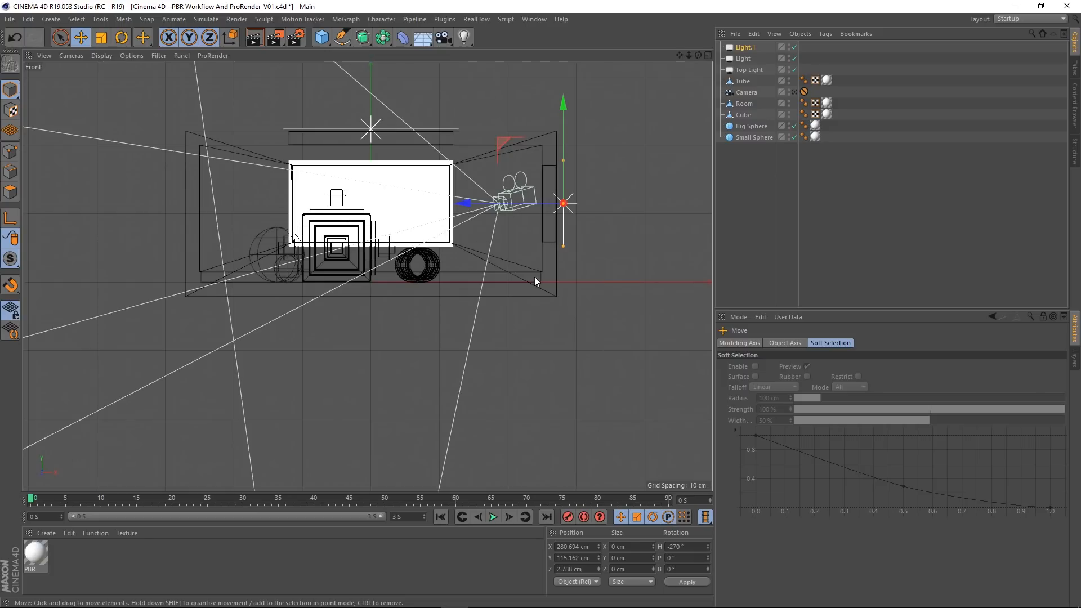
{"action": "right_click_drag", "start_coordinate": [534, 274], "coordinate": [575, 191], "text": "alt"}
{"action": "middle_click_drag", "start_coordinate": [556, 189], "coordinate": [520, 296], "text": "alt"}
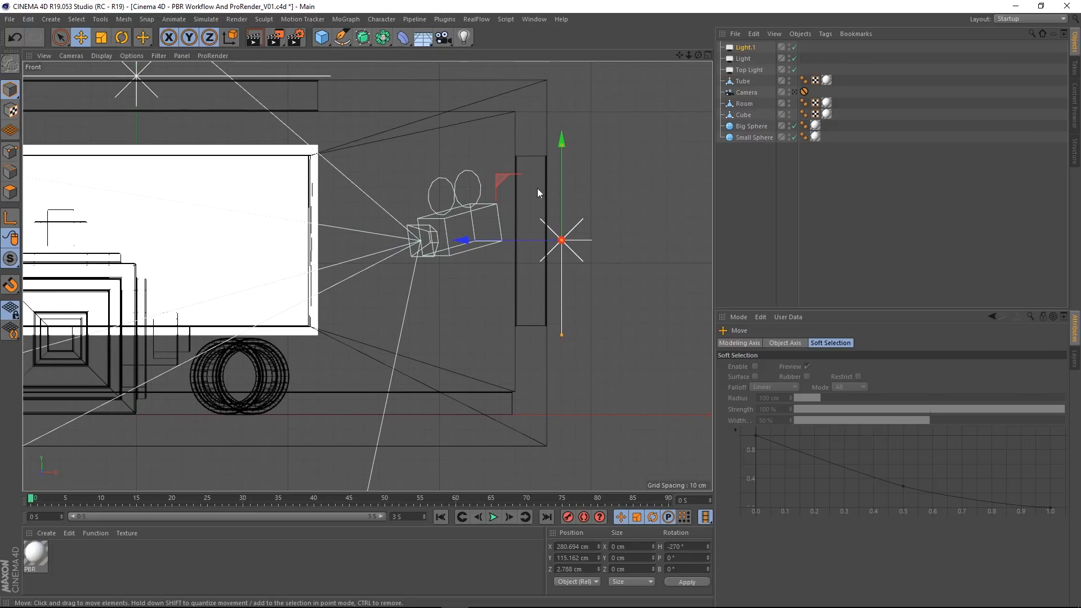
{"action": "left_click_drag", "start_coordinate": [504, 241], "coordinate": [497, 242]}
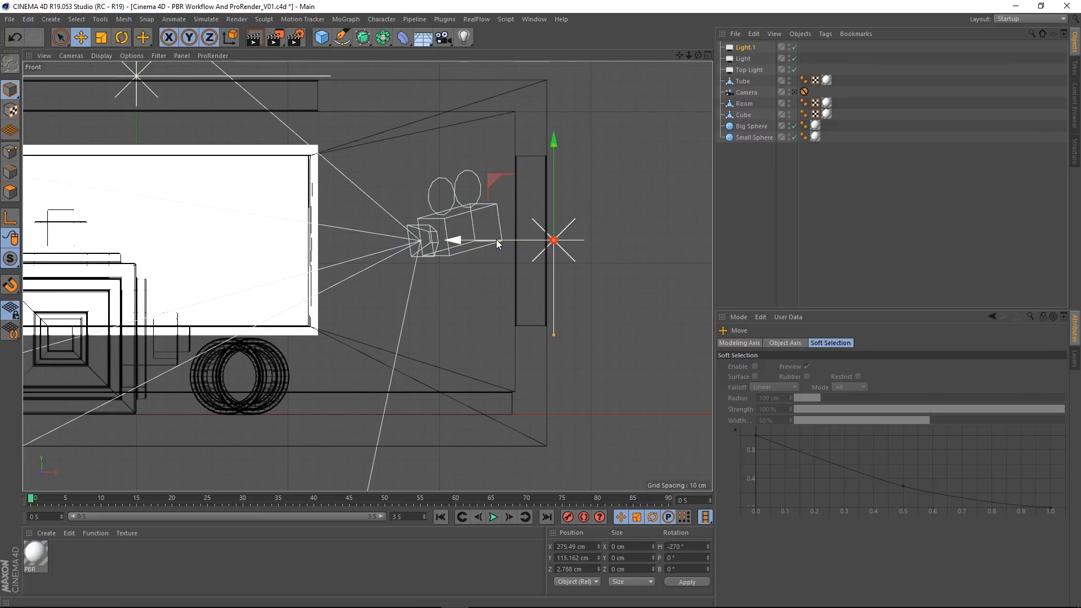
Step: Switch back to the Perspective view and look through the scene camera
{"action": "middle_click", "coordinate": [473, 339]}
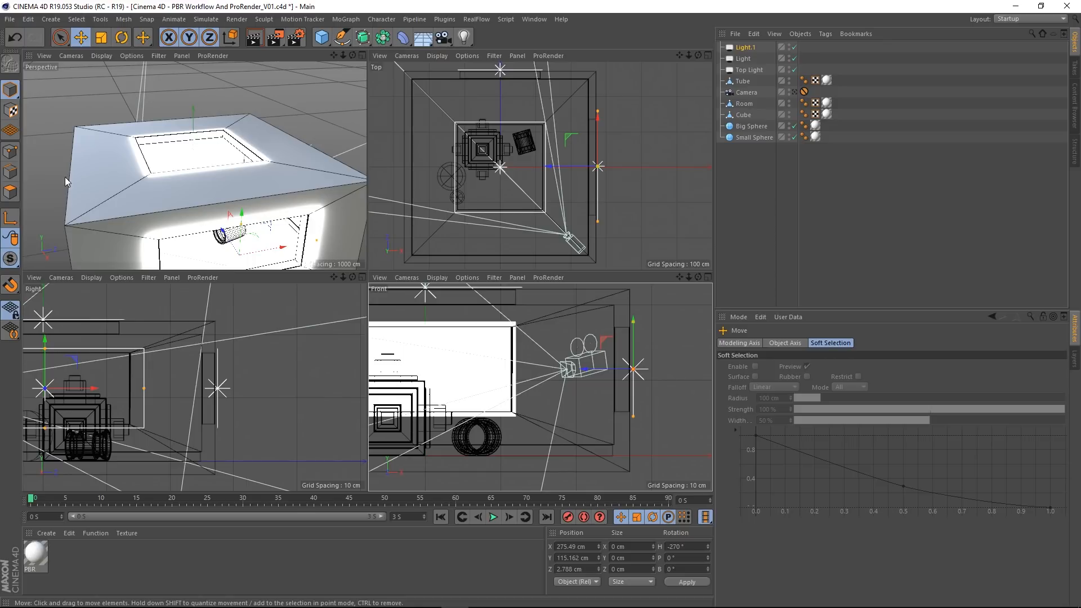
{"action": "middle_click", "coordinate": [289, 155]}
{"action": "left_click", "coordinate": [793, 93]}
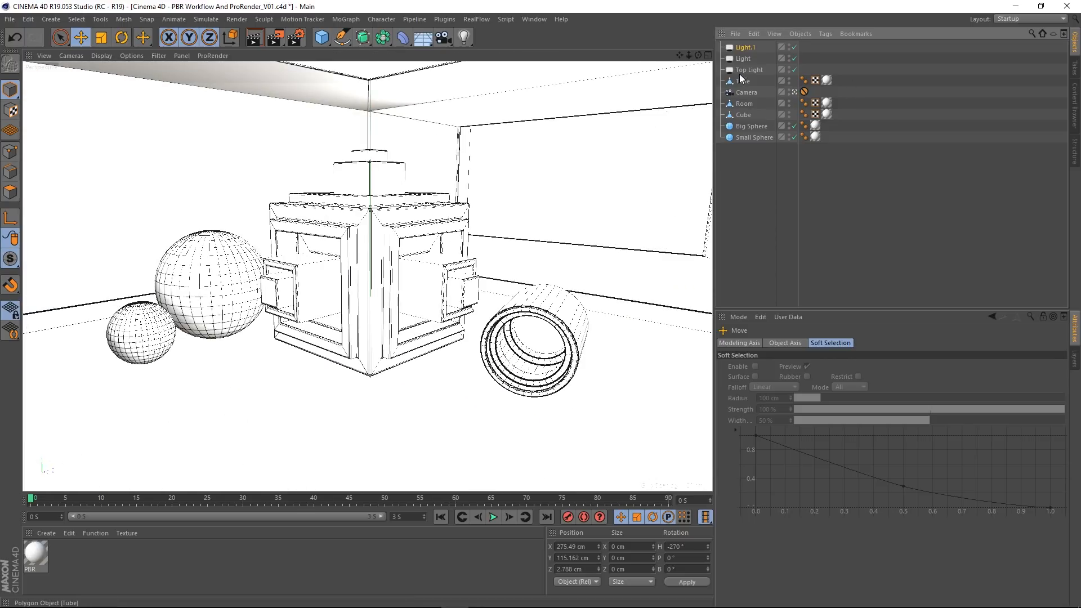
Step: Set the general intensity of all three PBR lights together to 30% and clear the selection
{"action": "left_click", "coordinate": [750, 69]}
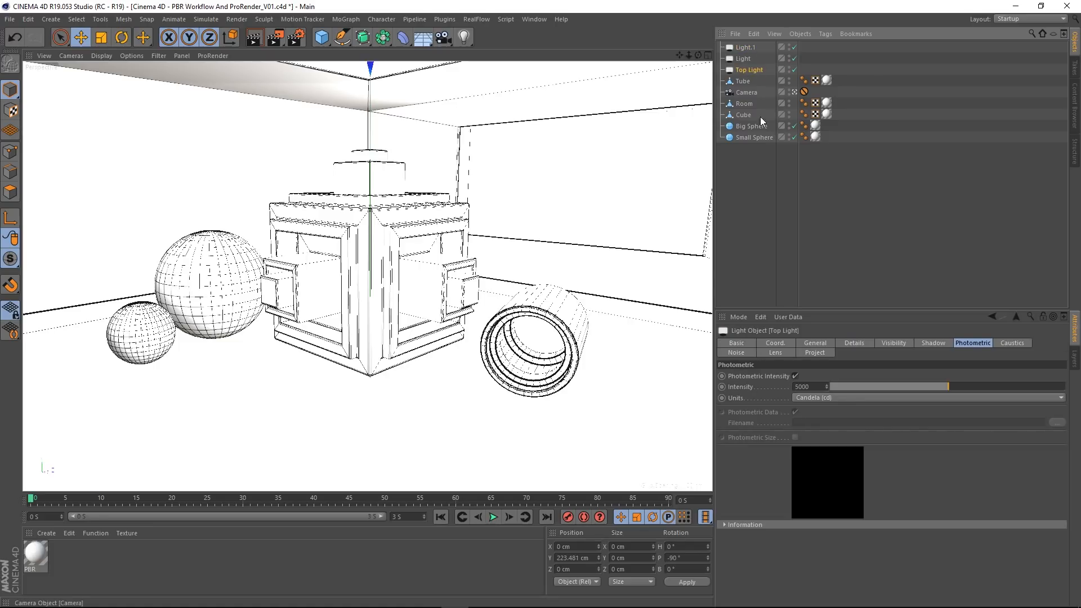
{"action": "left_click", "coordinate": [825, 343]}
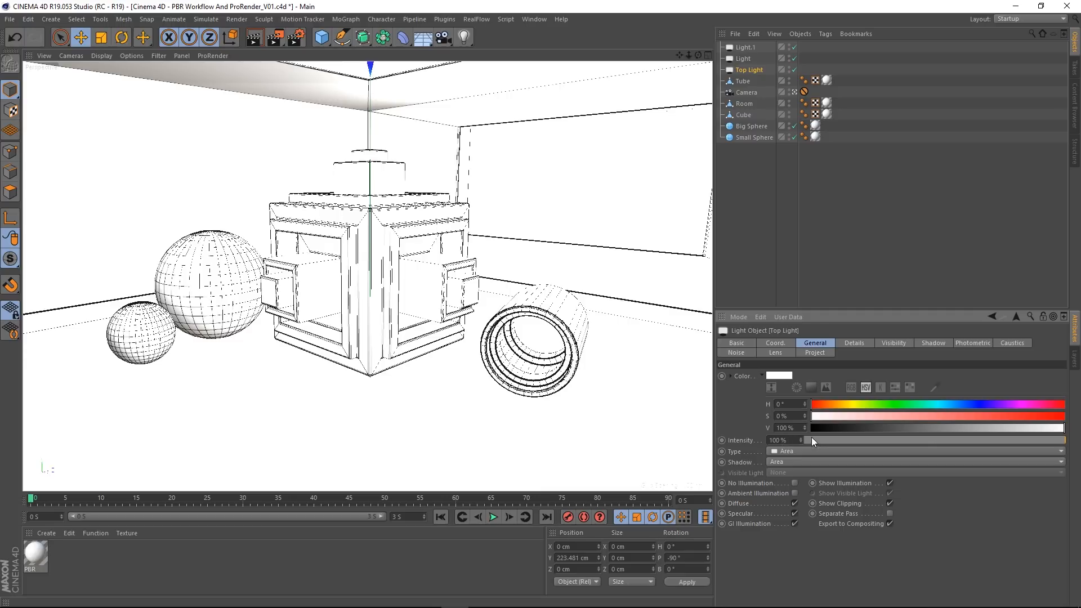
{"action": "left_click", "coordinate": [745, 49], "text": "shift"}
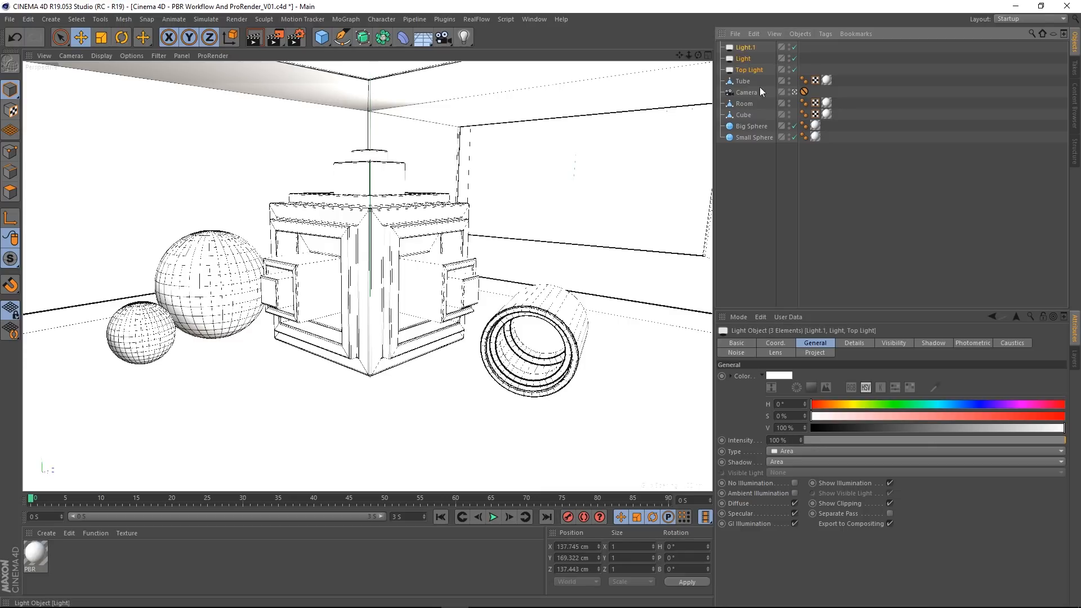
{"action": "left_click", "coordinate": [791, 441]}
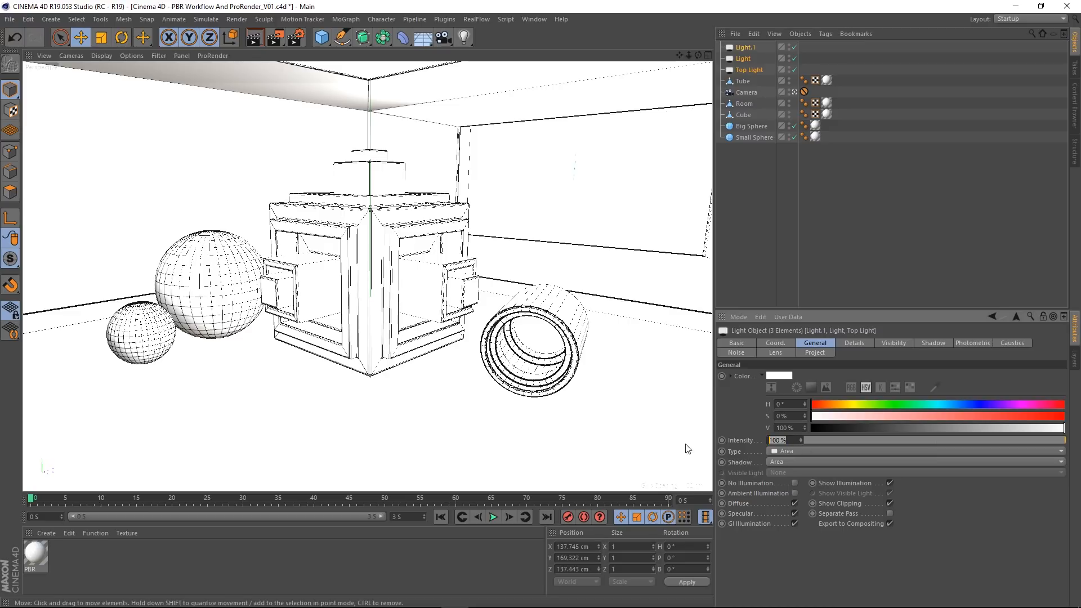
{"action": "type", "text": "30"}
{"action": "key", "text": "Return"}
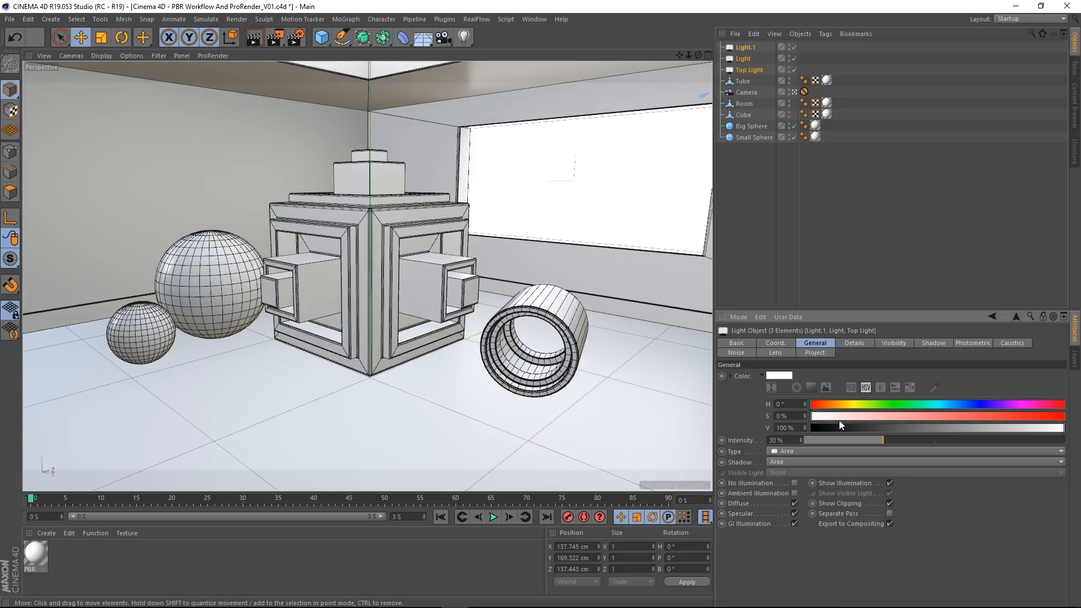
{"action": "left_click", "coordinate": [825, 209]}
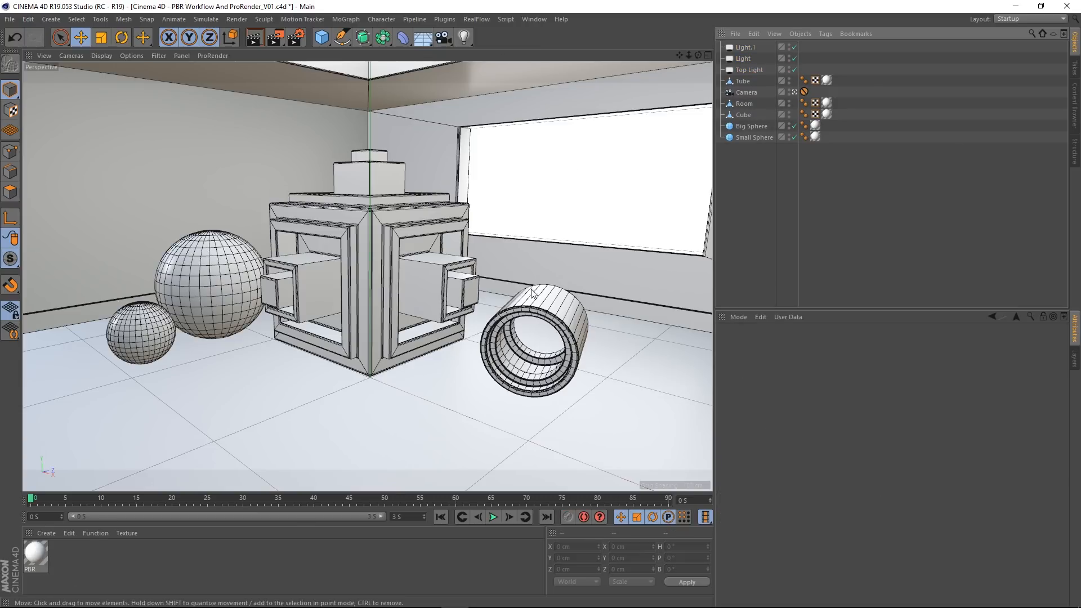
Step: Rename the PBR material to Room
{"action": "mouse_move", "coordinate": [1, 601]}
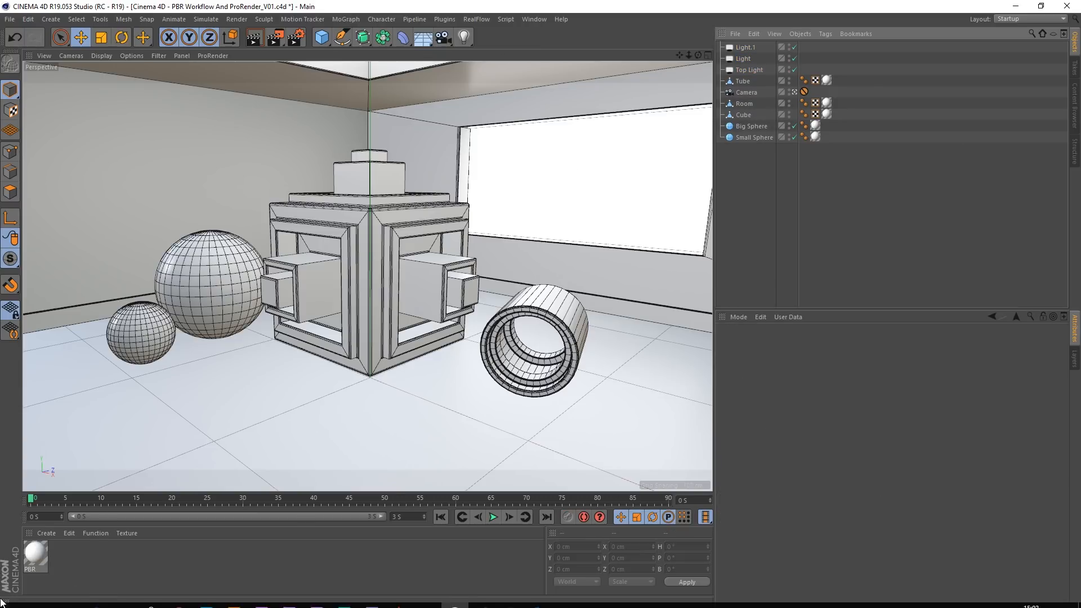
{"action": "double_click", "coordinate": [35, 555]}
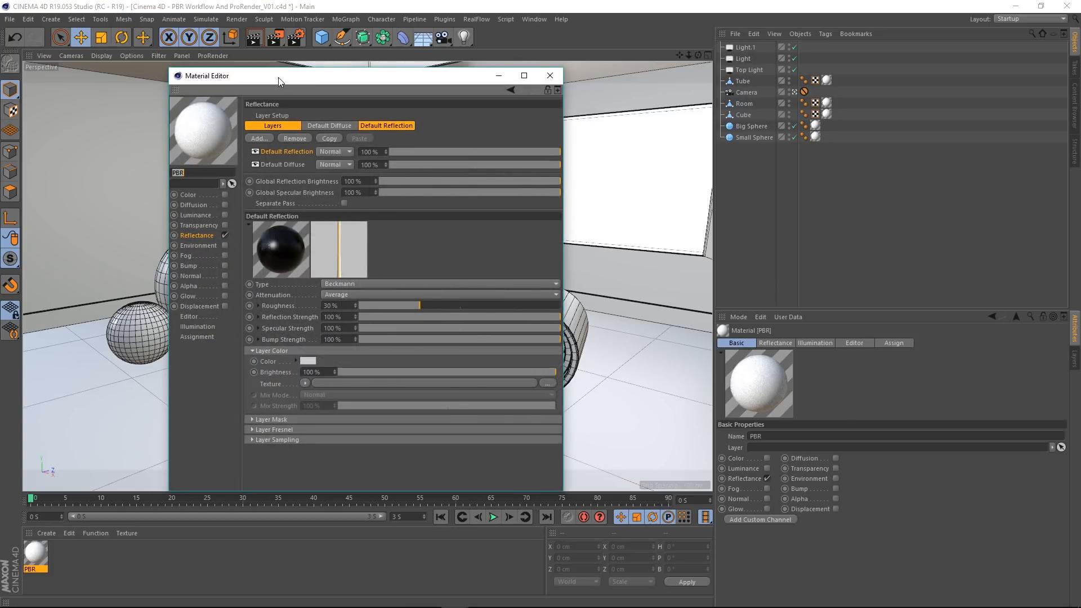
{"action": "left_click_drag", "start_coordinate": [278, 77], "coordinate": [549, 104]}
{"action": "left_click", "coordinate": [470, 200]}
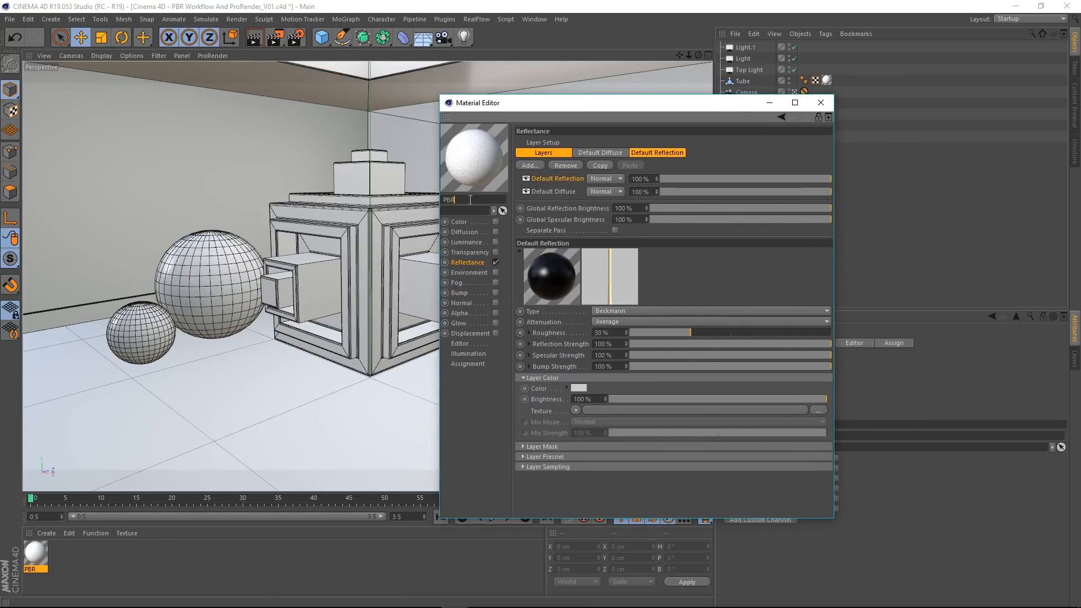
{"action": "double_click", "coordinate": [470, 200]}
{"action": "type", "text": "Room"}
{"action": "key", "text": "Return"}
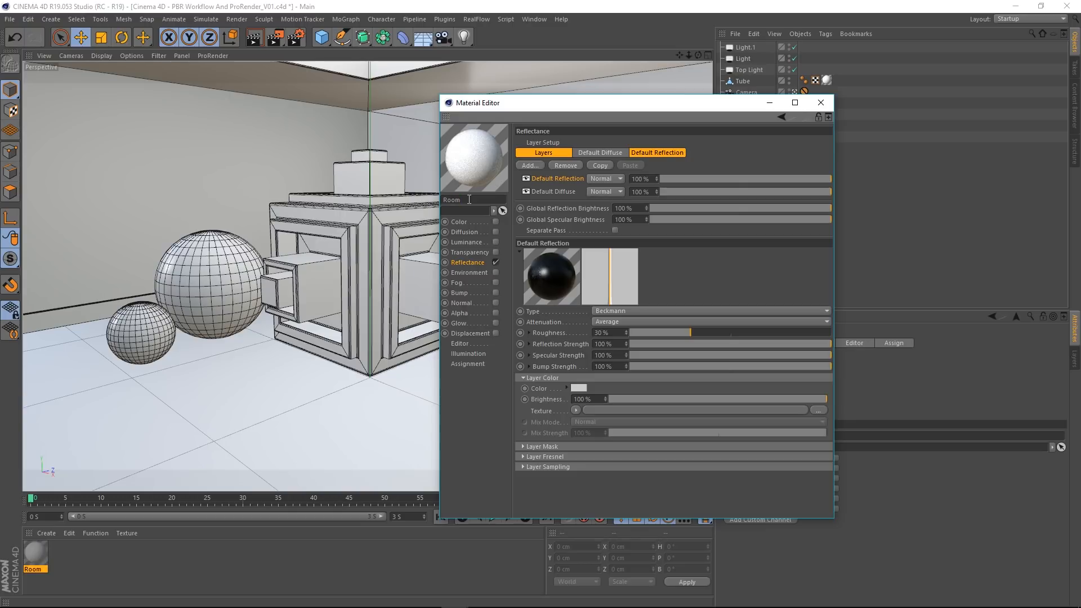
{"action": "left_click", "coordinate": [820, 103]}
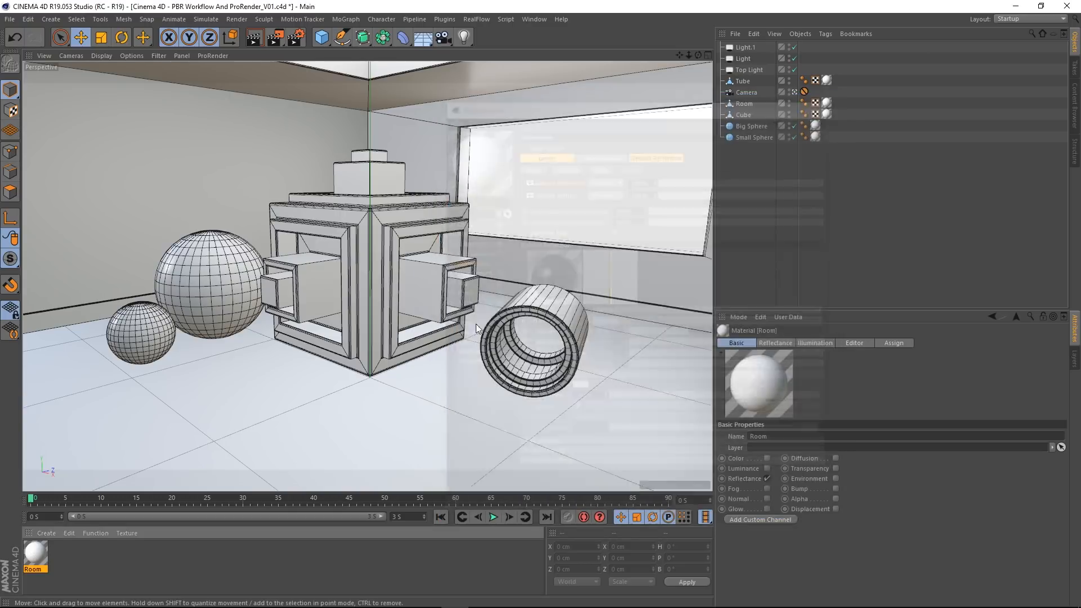
Step: Duplicate the Room material and rename the copy Teal
{"action": "left_click", "coordinate": [51, 555]}
{"action": "double_click", "coordinate": [61, 556]}
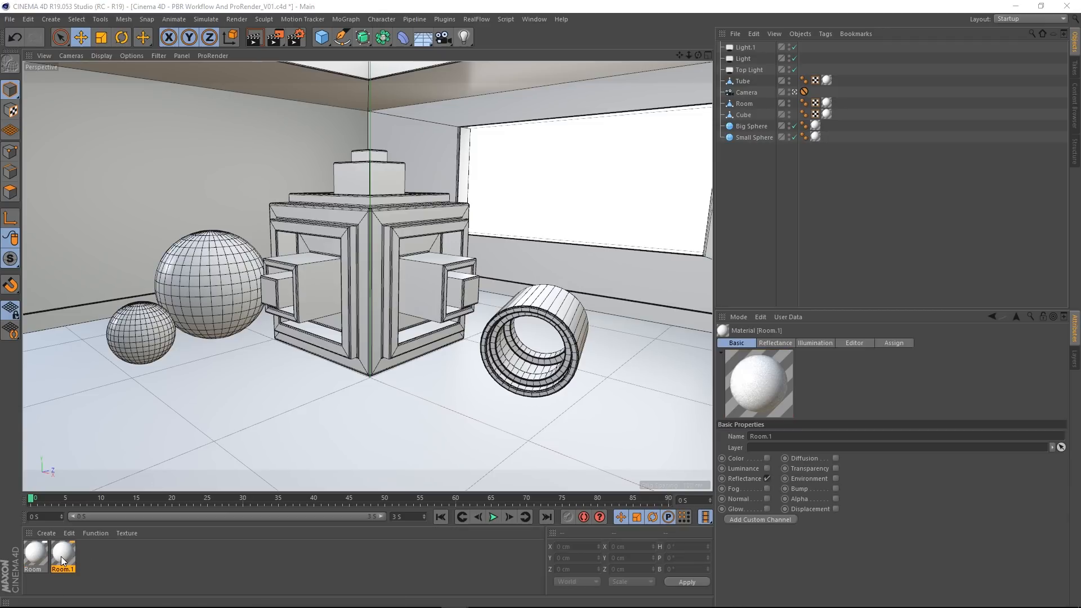
{"action": "left_click_drag", "start_coordinate": [275, 77], "coordinate": [446, 44]}
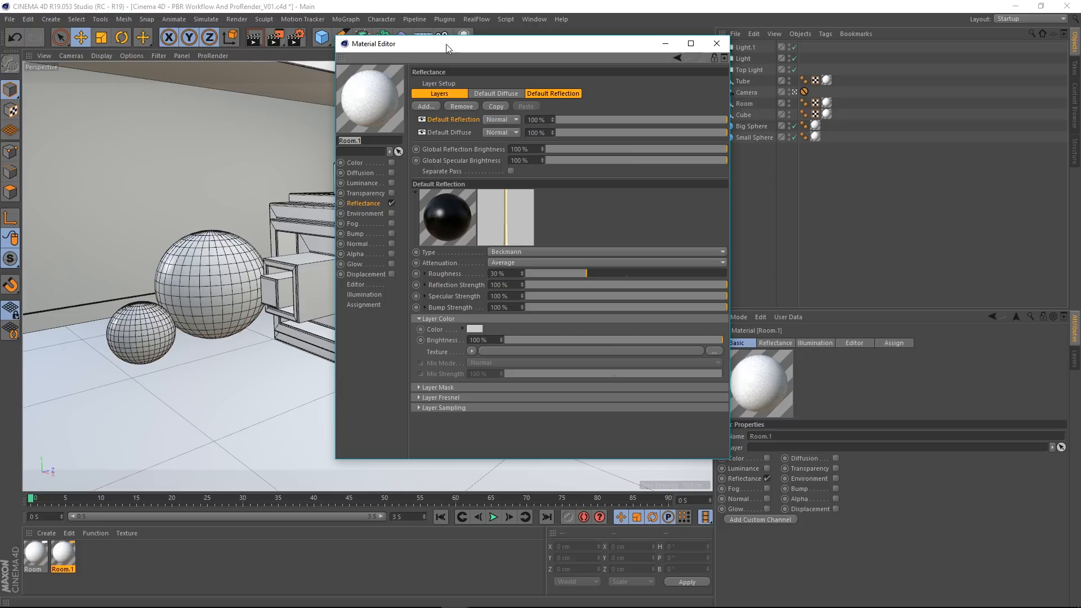
{"action": "key", "text": "BackSpace"}
{"action": "type", "text": "Teal"}
{"action": "key", "text": "Return"}
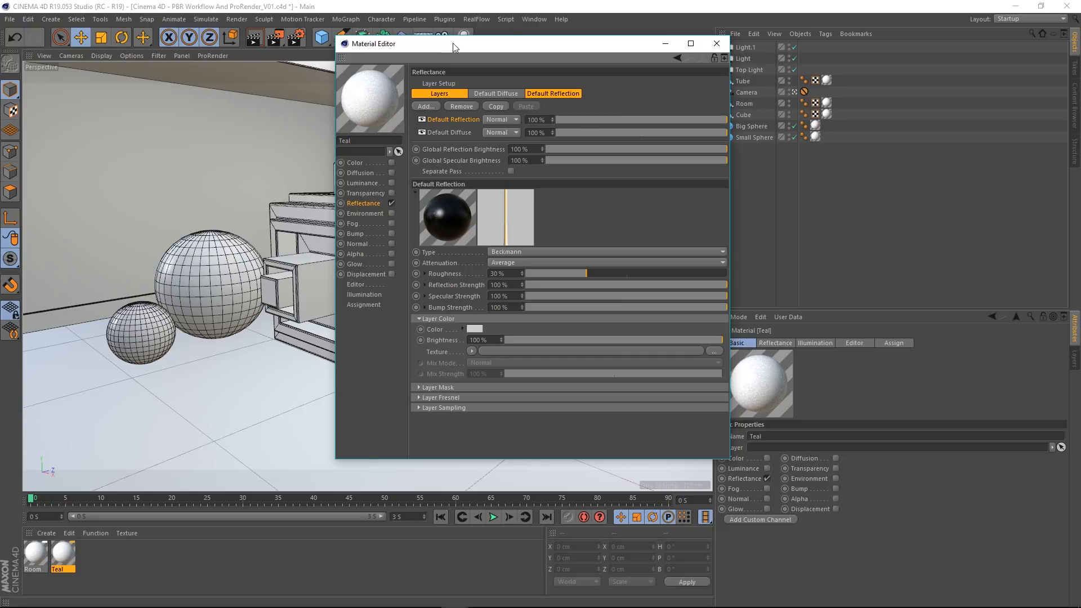
Step: Set the Teal material's Default Diffuse layer color to hex 00ABAB
{"action": "left_click", "coordinate": [457, 133]}
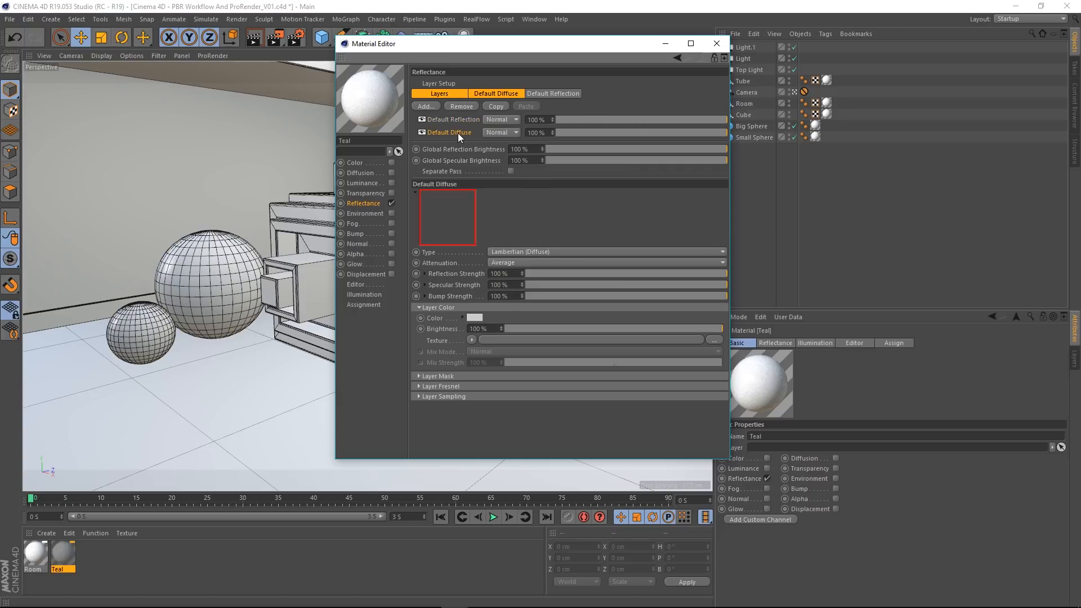
{"action": "left_click", "coordinate": [476, 318]}
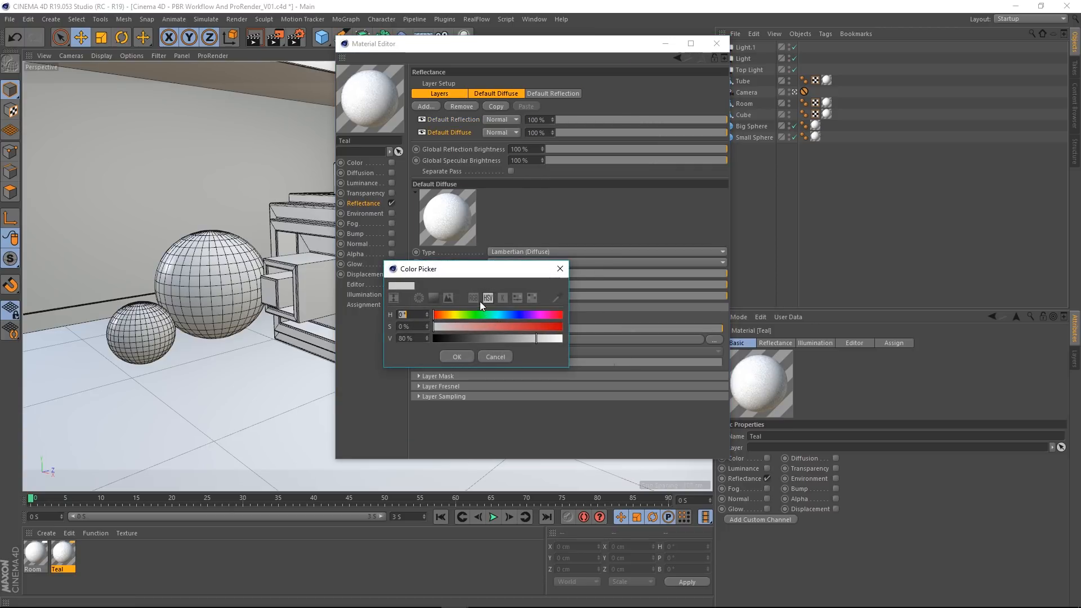
{"action": "left_click", "coordinate": [473, 298]}
{"action": "double_click", "coordinate": [422, 352]}
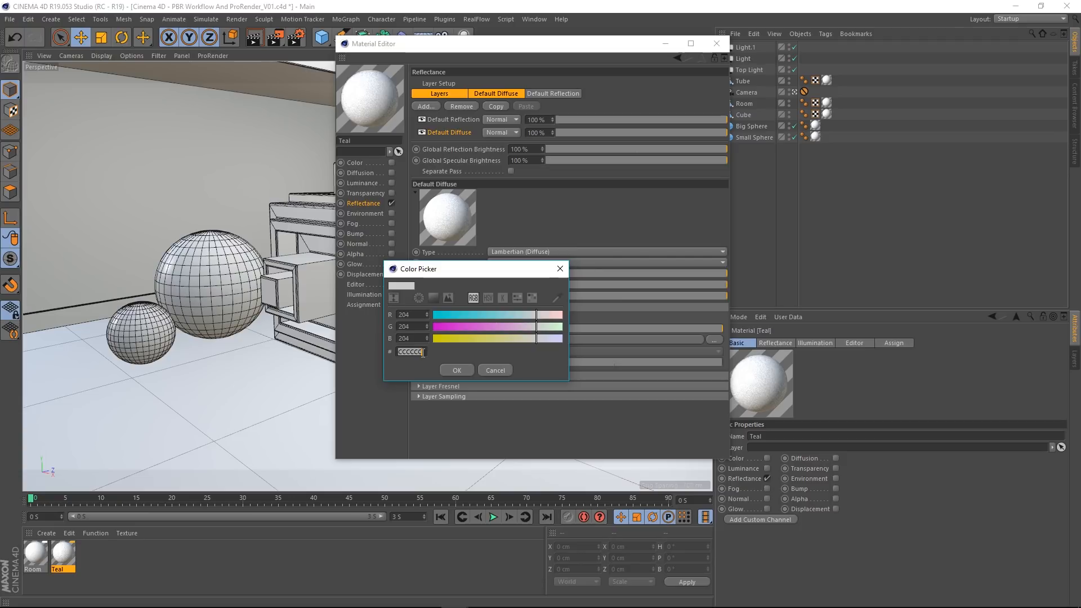
{"action": "type", "text": "00"}
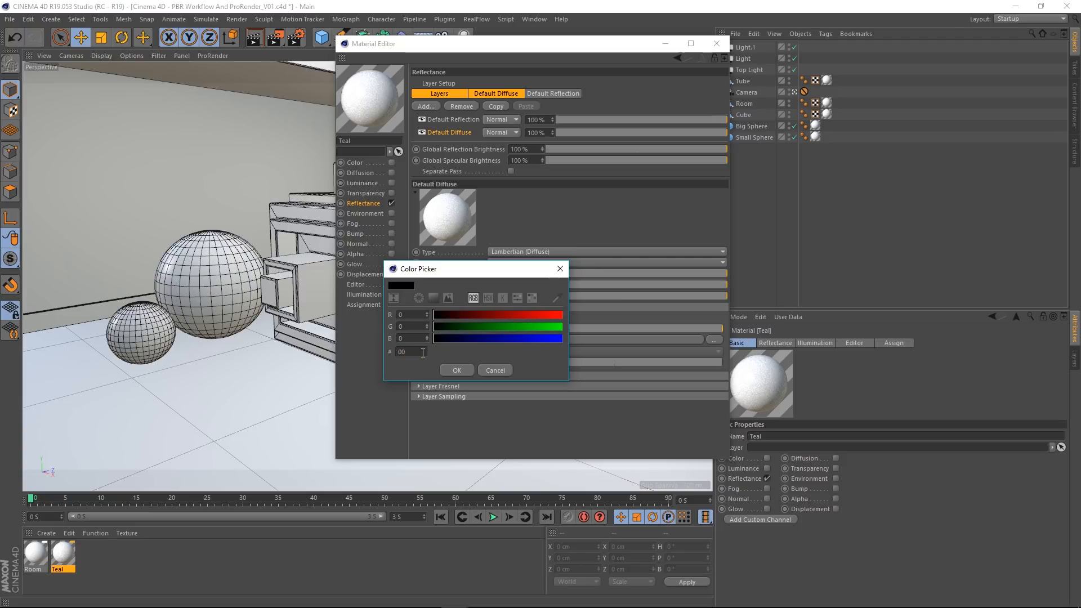
{"action": "type", "text": "abab"}
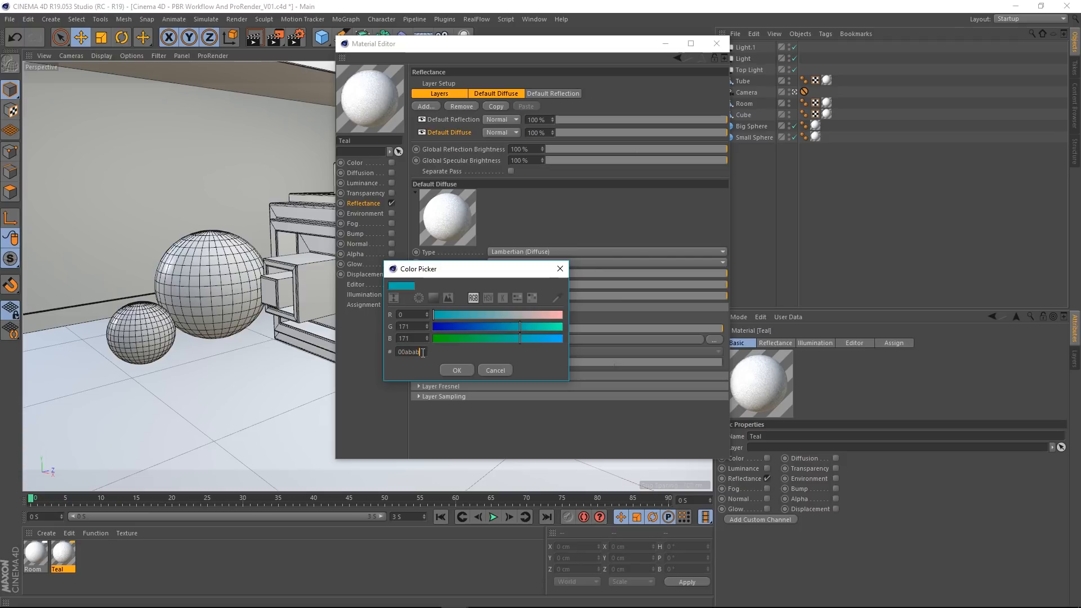
{"action": "left_click", "coordinate": [460, 370]}
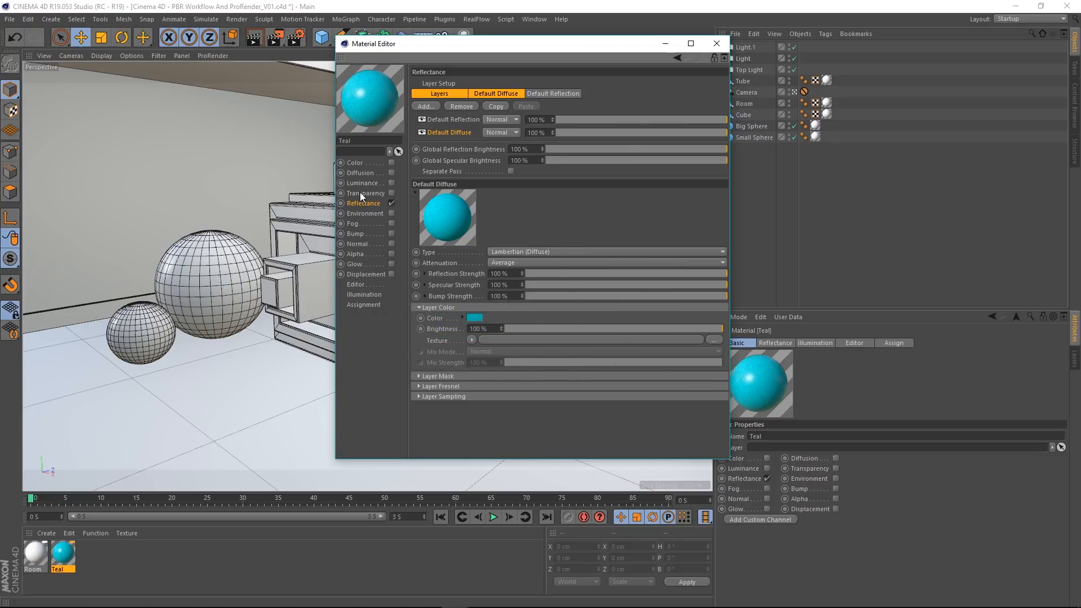
Step: Set Teal's Default Reflection layer to 0% specular strength and 5% roughness, and apply the material to the cube
{"action": "left_click", "coordinate": [455, 120]}
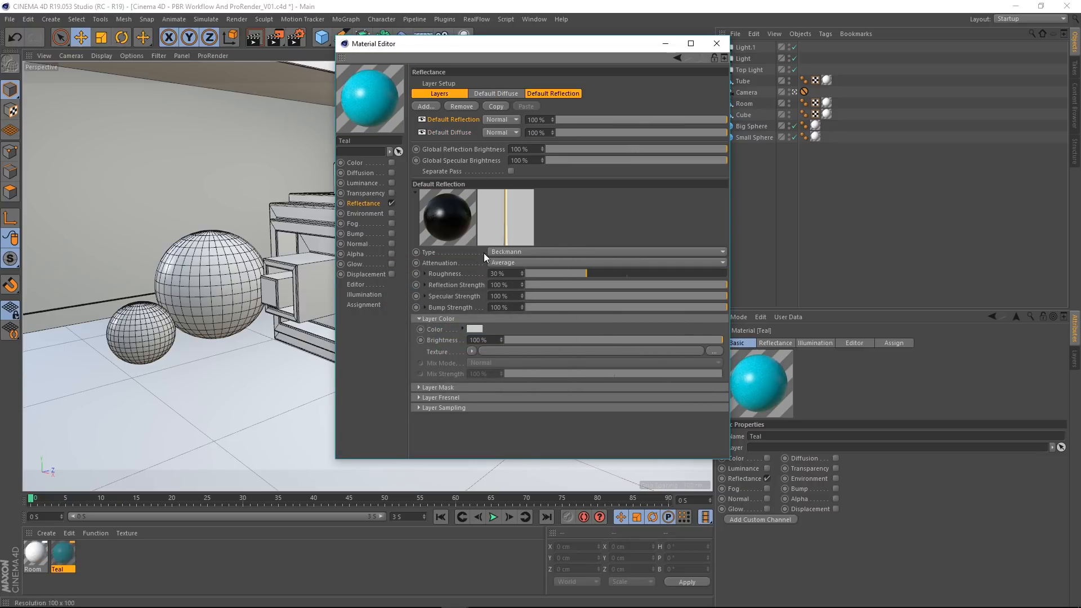
{"action": "left_click_drag", "start_coordinate": [576, 295], "coordinate": [524, 295]}
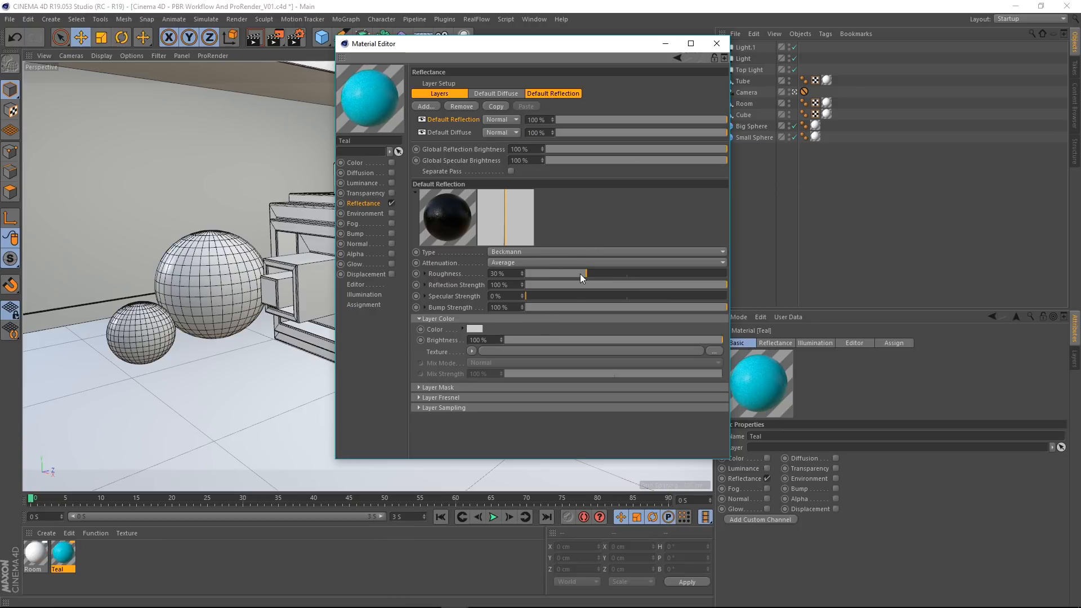
{"action": "left_click_drag", "start_coordinate": [561, 275], "coordinate": [534, 274]}
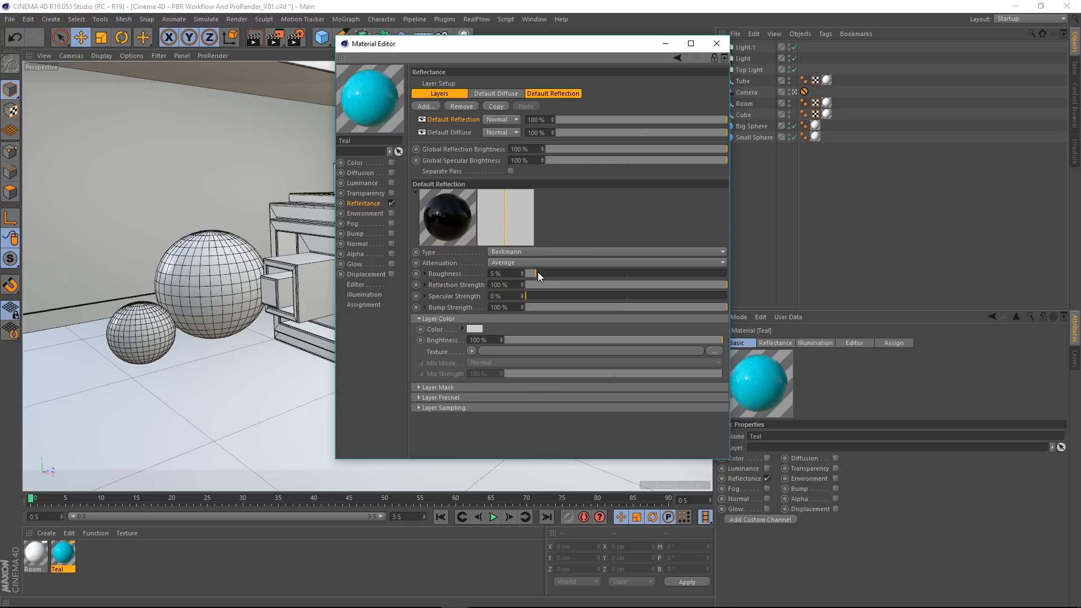
{"action": "left_click", "coordinate": [716, 44]}
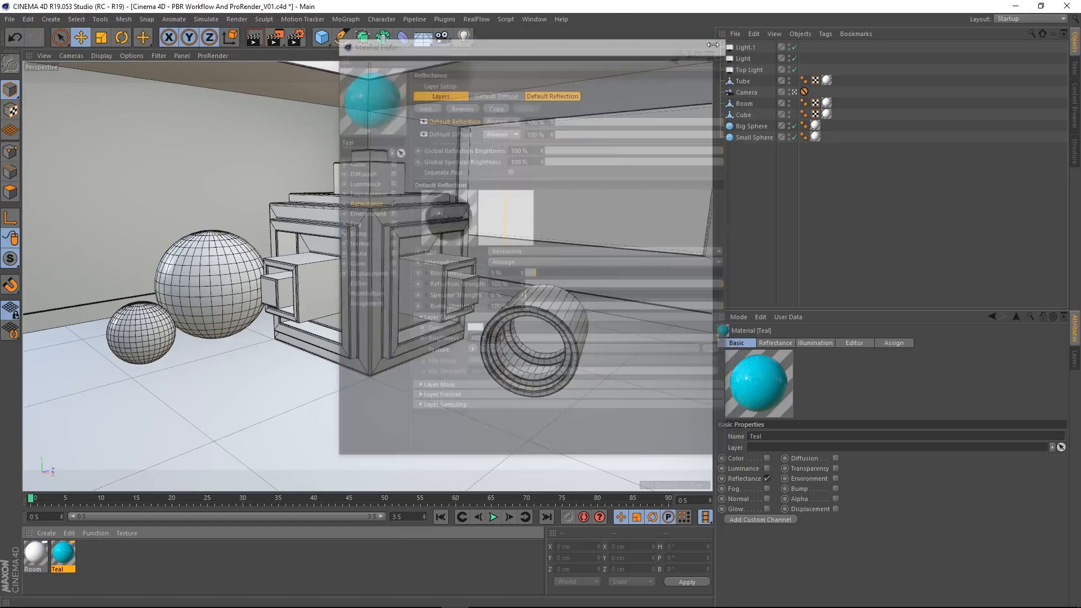
{"action": "left_click_drag", "start_coordinate": [66, 558], "coordinate": [363, 261]}
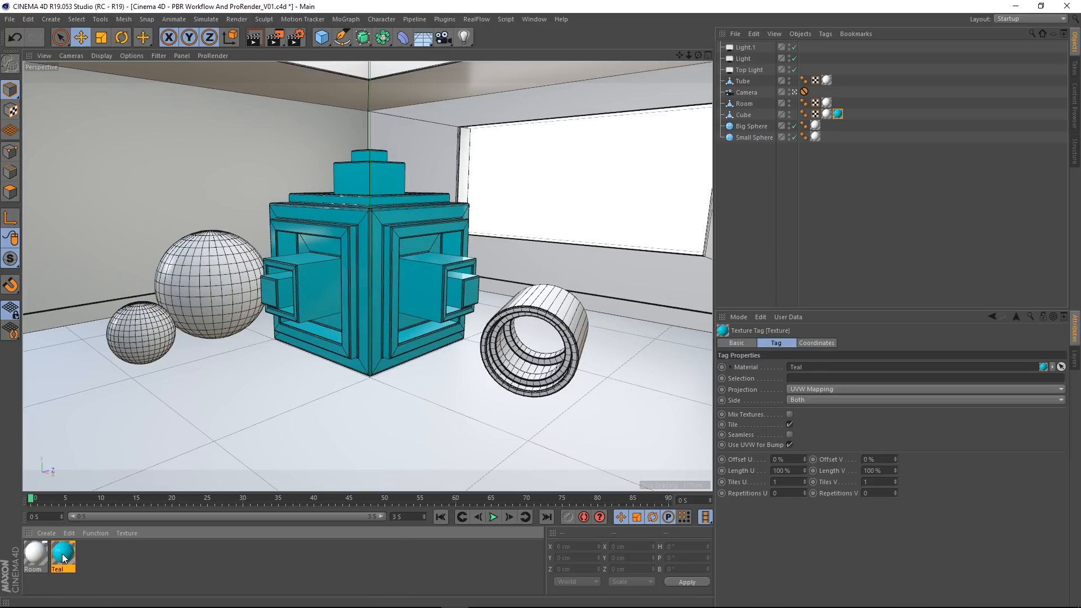
Step: Duplicate the Teal material and rename the copy Red
{"action": "left_click_drag", "start_coordinate": [73, 553], "coordinate": [102, 548], "text": "ctrl"}
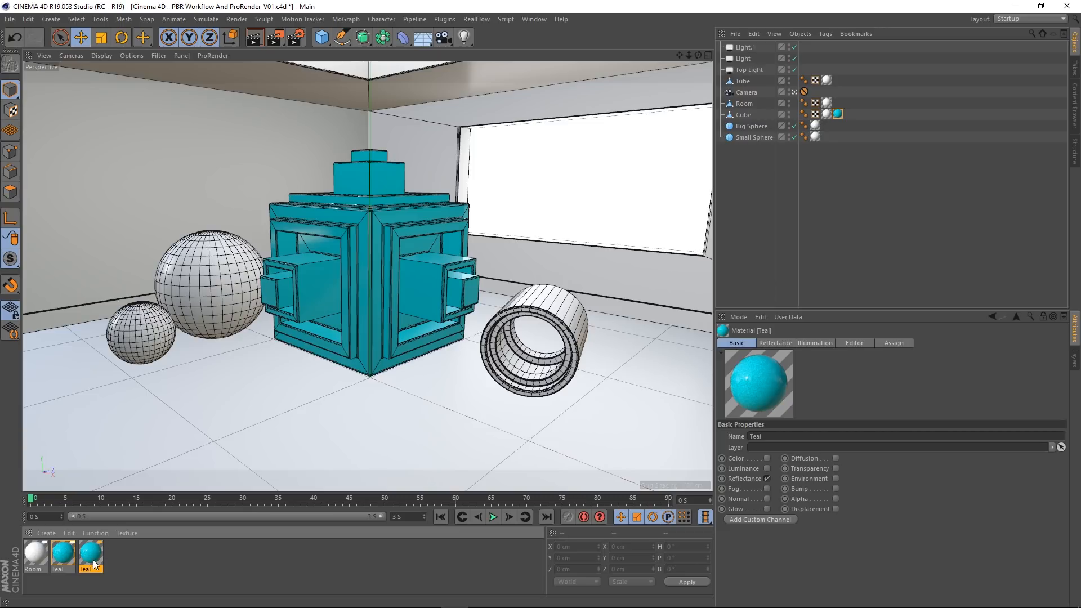
{"action": "double_click", "coordinate": [97, 551]}
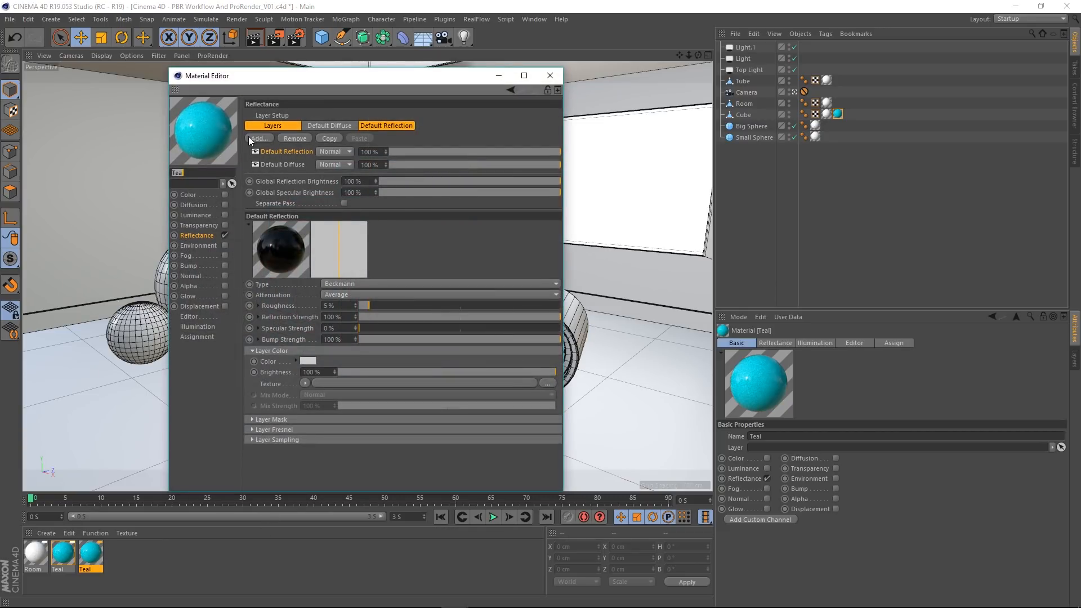
{"action": "left_click_drag", "start_coordinate": [316, 81], "coordinate": [542, 65]}
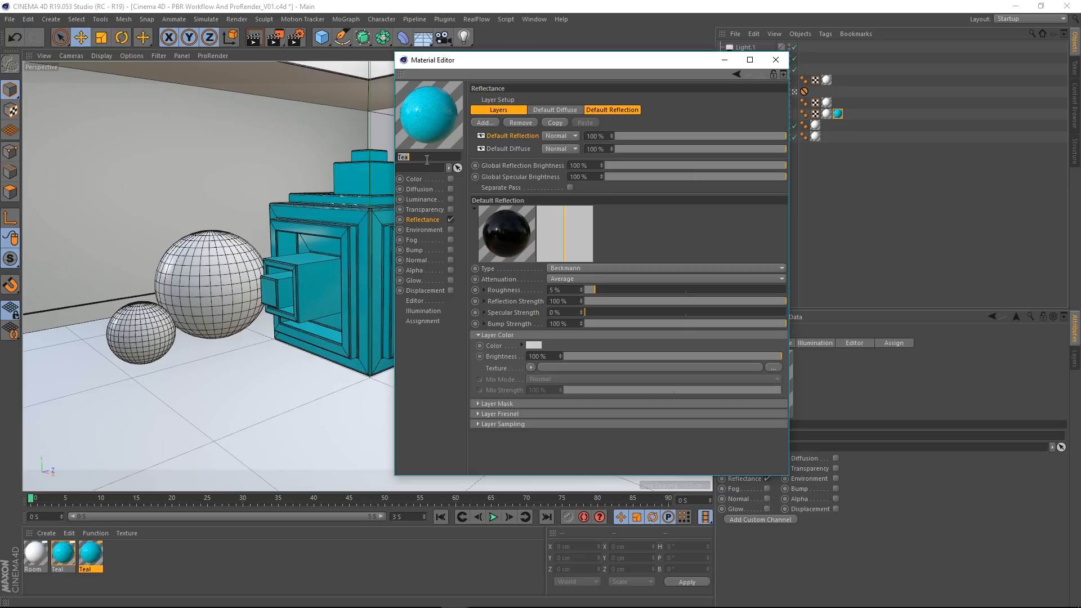
{"action": "type", "text": "Red"}
{"action": "key", "text": "Return"}
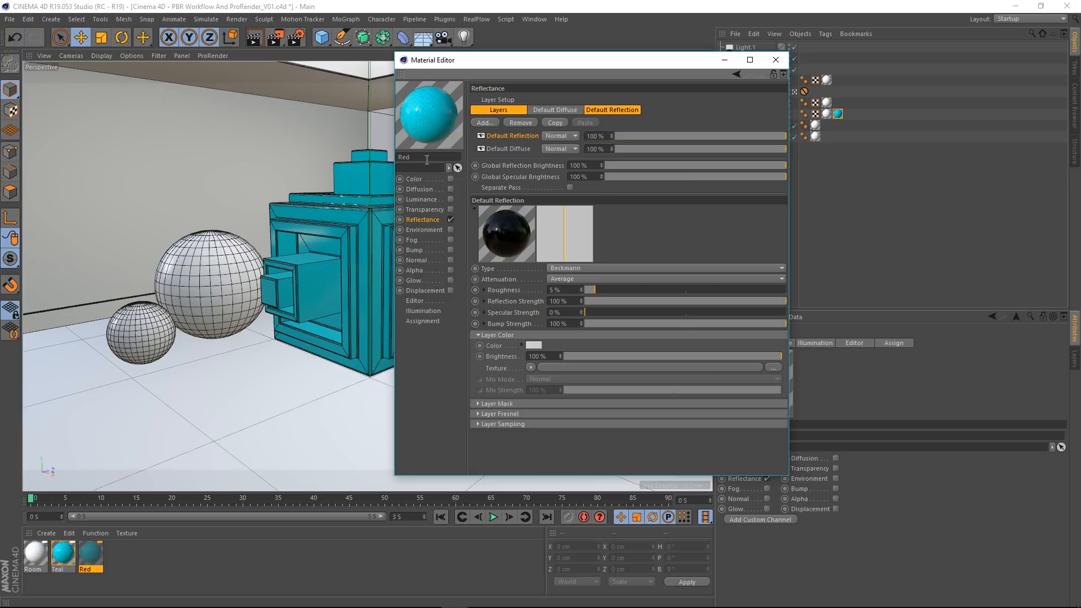
Step: Set the Red material's Default Diffuse color to a dark red with hue 360° and value about 59%
{"action": "left_click", "coordinate": [508, 149]}
{"action": "left_click", "coordinate": [535, 334]}
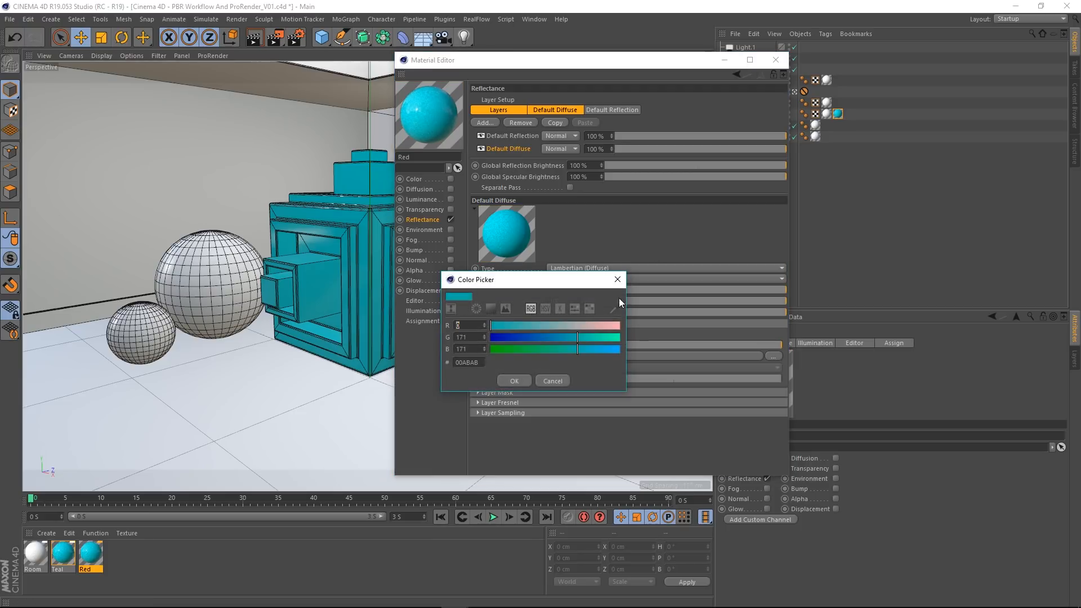
{"action": "left_click", "coordinate": [546, 309]}
{"action": "left_click_drag", "start_coordinate": [538, 324], "coordinate": [637, 316]}
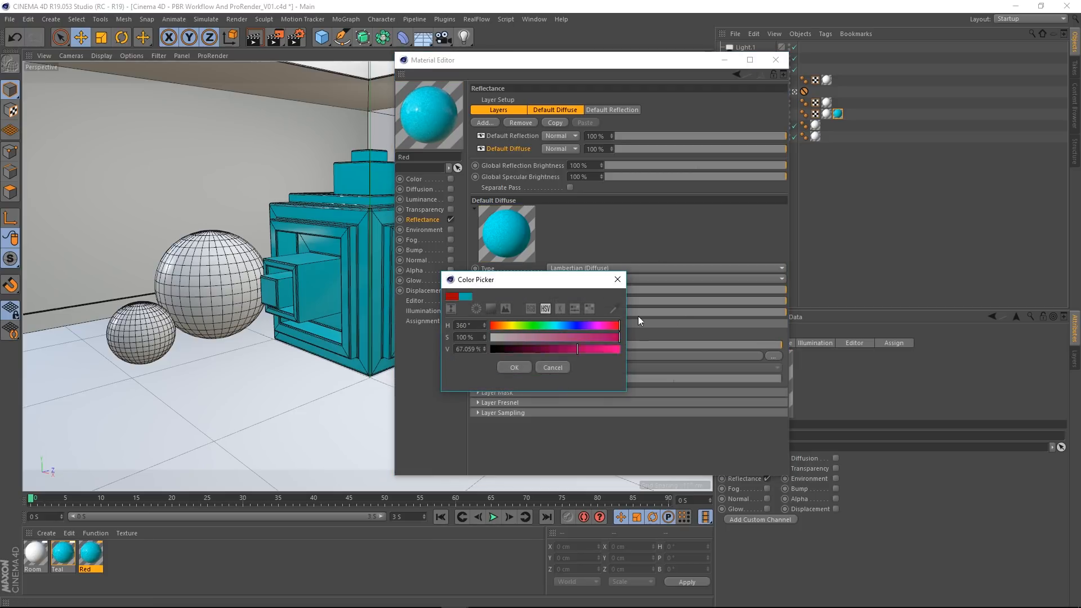
{"action": "left_click_drag", "start_coordinate": [575, 349], "coordinate": [566, 350]}
{"action": "left_click", "coordinate": [508, 365]}
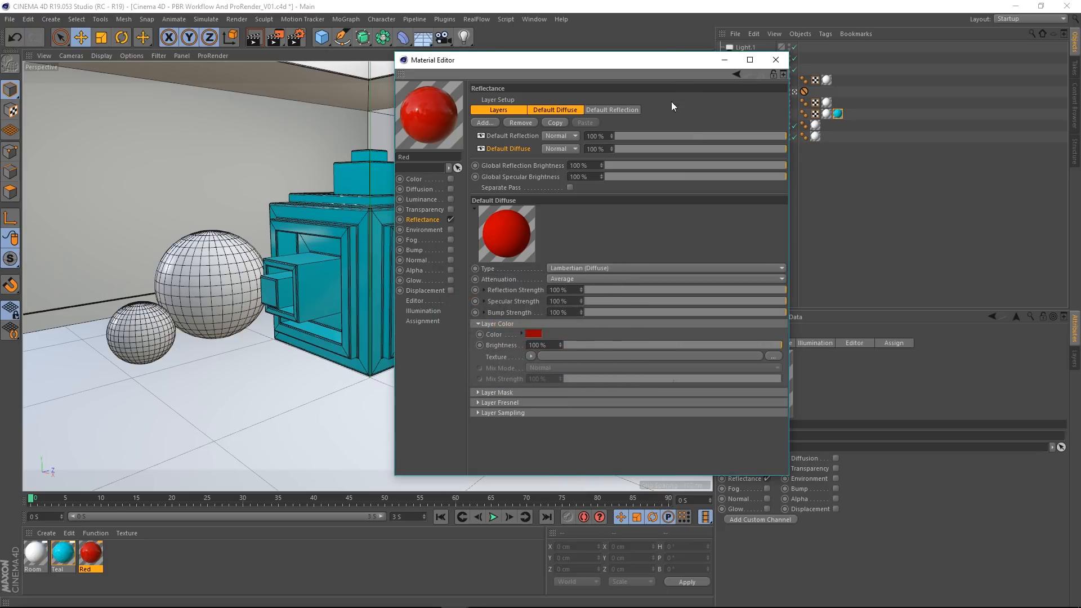
{"action": "left_click", "coordinate": [776, 60]}
Step: Apply the Red material to both the small and the big sphere
{"action": "left_click_drag", "start_coordinate": [89, 555], "coordinate": [134, 346]}
{"action": "left_click_drag", "start_coordinate": [99, 550], "coordinate": [199, 286]}
{"action": "mouse_move", "coordinate": [220, 601]}
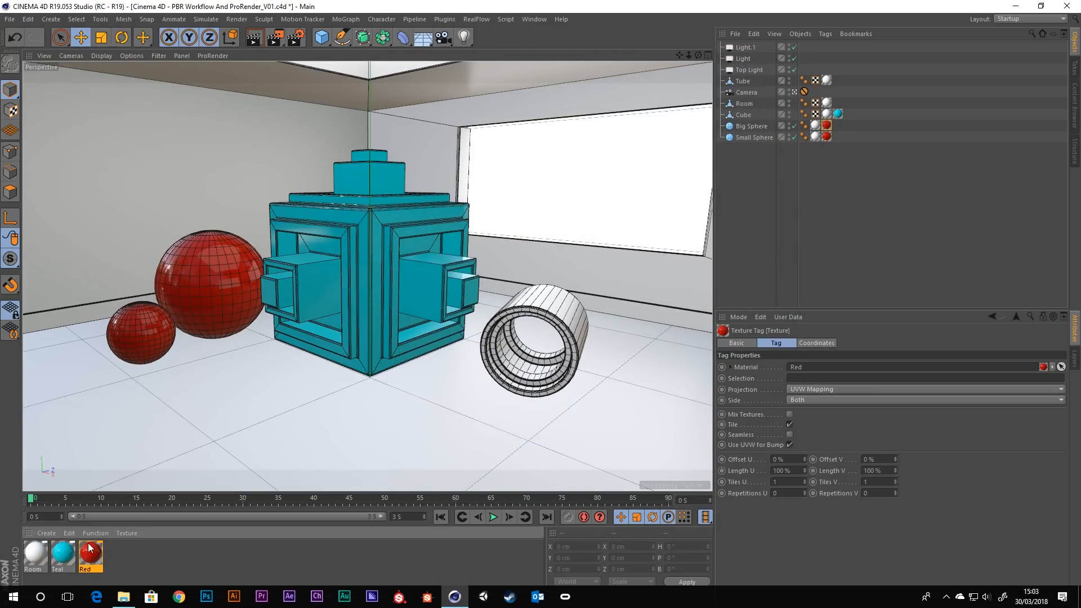
Step: Duplicate the Red material and rename the copy Green
{"action": "left_click_drag", "start_coordinate": [96, 553], "coordinate": [105, 554], "text": "ctrl"}
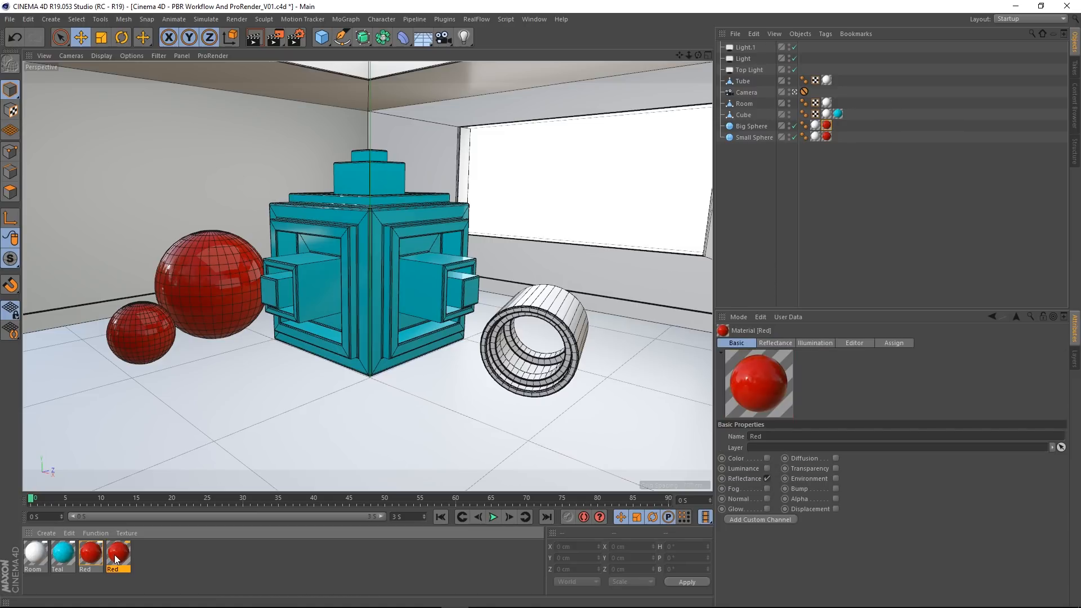
{"action": "double_click", "coordinate": [117, 555]}
{"action": "left_click", "coordinate": [191, 236]}
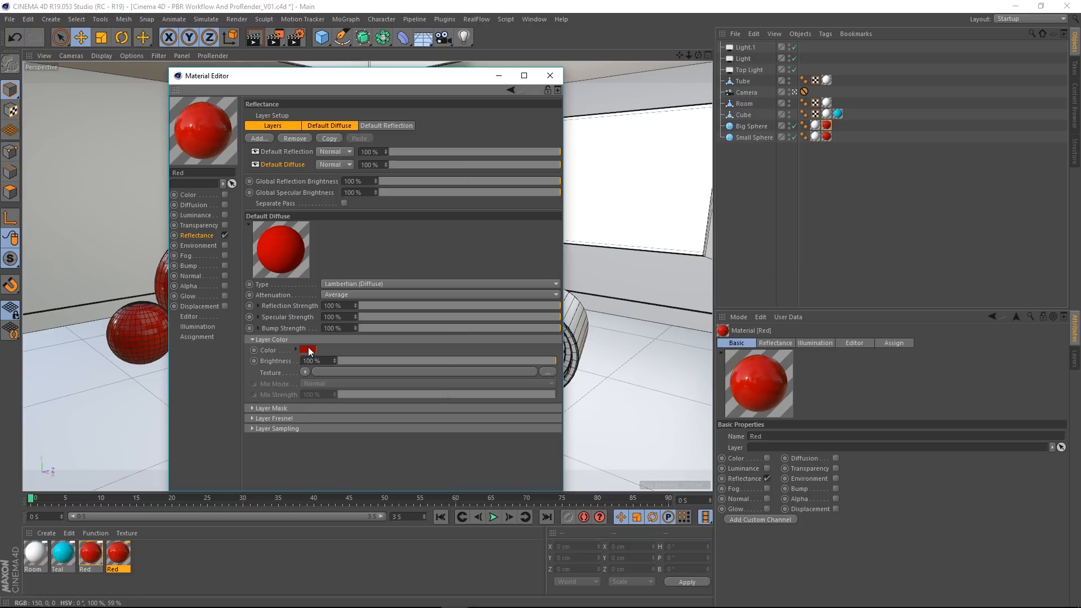
{"action": "double_click", "coordinate": [210, 175]}
{"action": "type", "text": "F"}
{"action": "type", "text": "Green"}
{"action": "key", "text": "Return"}
Step: Set the Green material's Default Diffuse color to hue 121° and apply the material to the tube
{"action": "left_click", "coordinate": [307, 349]}
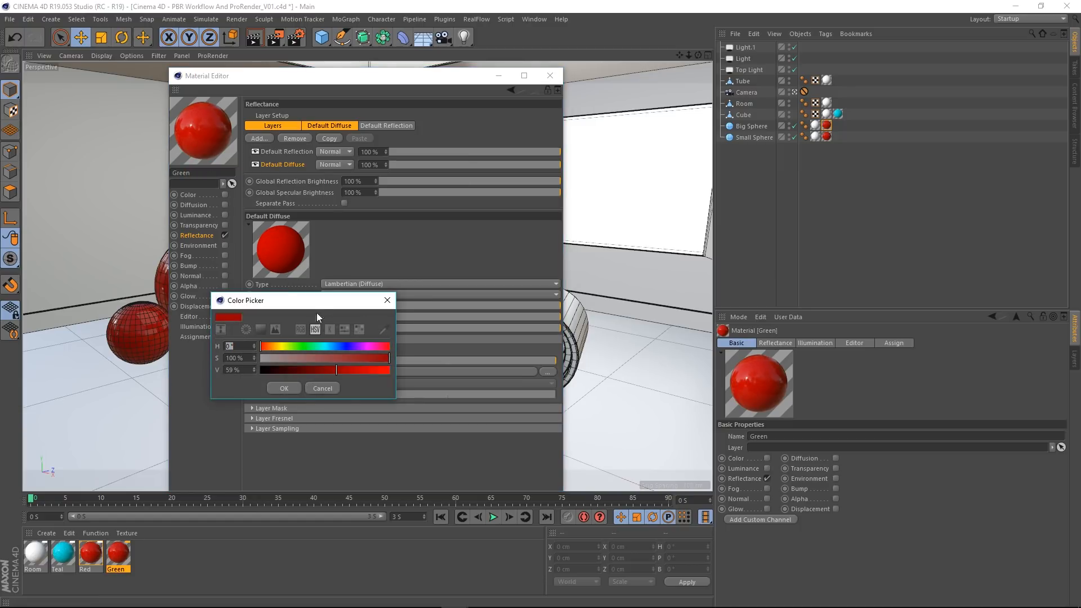
{"action": "left_click", "coordinate": [303, 346]}
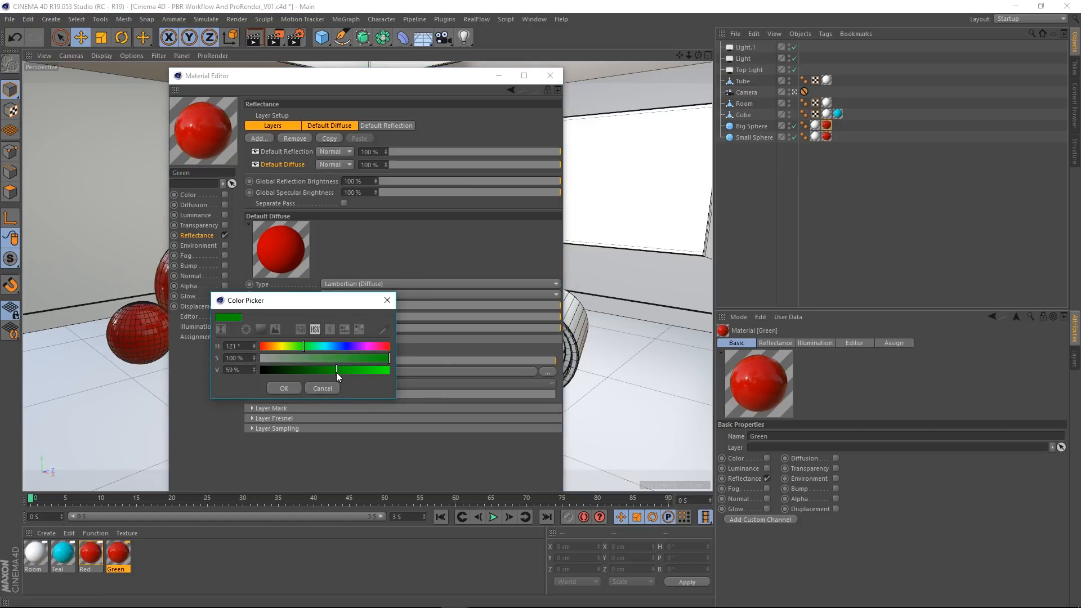
{"action": "left_click", "coordinate": [285, 388]}
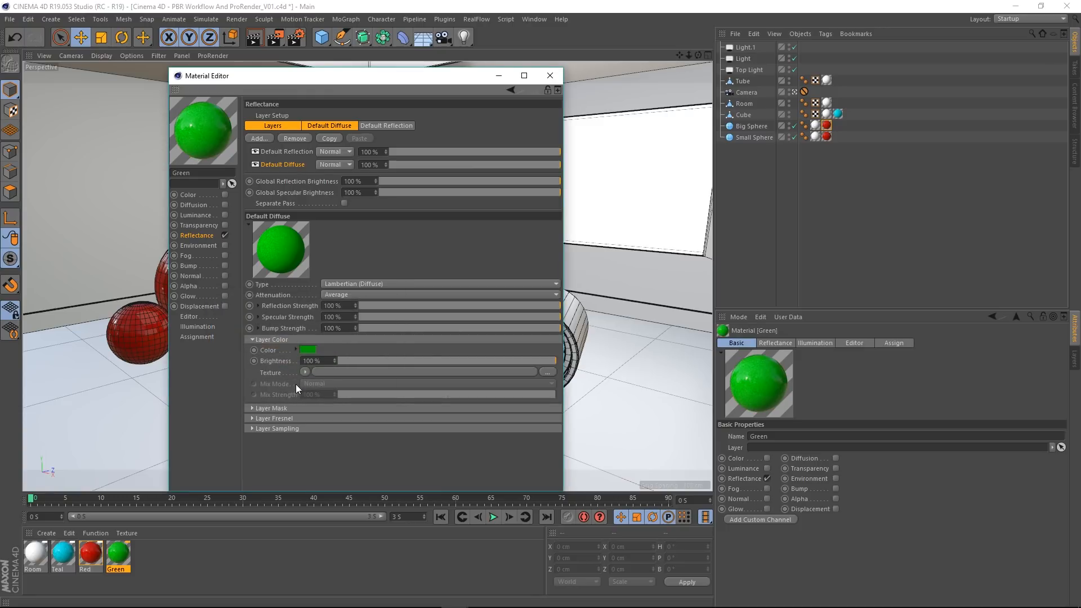
{"action": "left_click", "coordinate": [540, 82]}
{"action": "left_click_drag", "start_coordinate": [122, 554], "coordinate": [571, 320]}
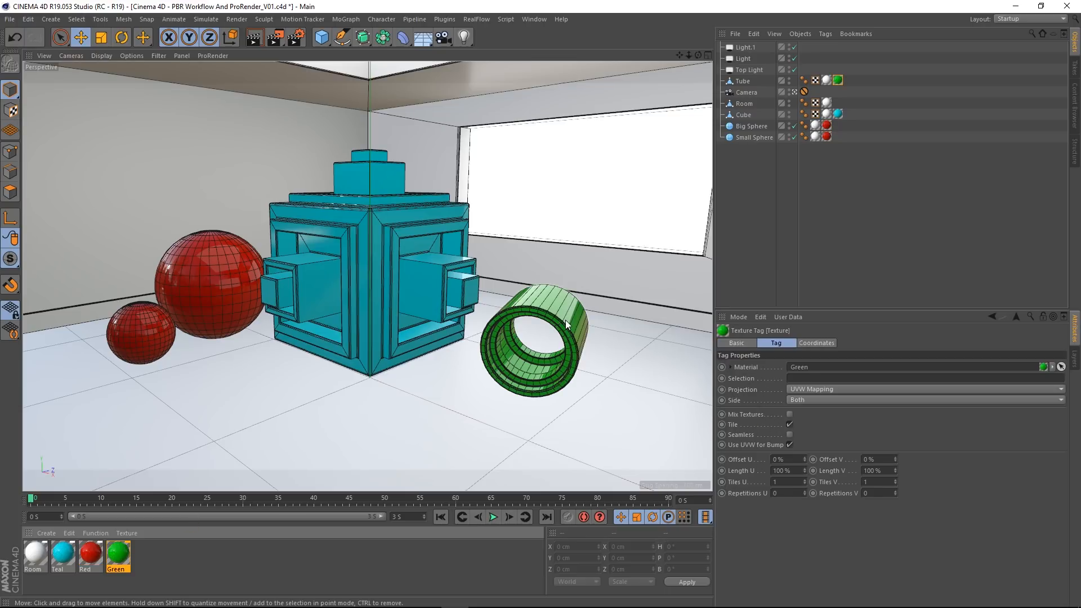
Step: Remove the redundant Room material tags from the tube, the cube, the big sphere and the small sphere
{"action": "left_click", "coordinate": [827, 81]}
{"action": "key", "text": "Delete"}
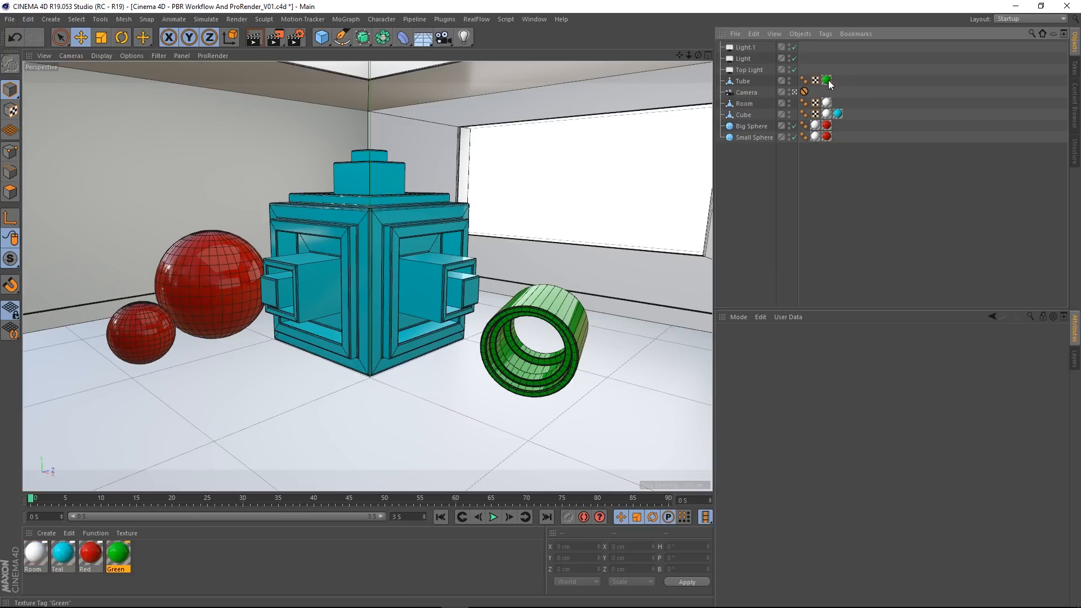
{"action": "left_click", "coordinate": [826, 104]}
{"action": "left_click", "coordinate": [827, 113]}
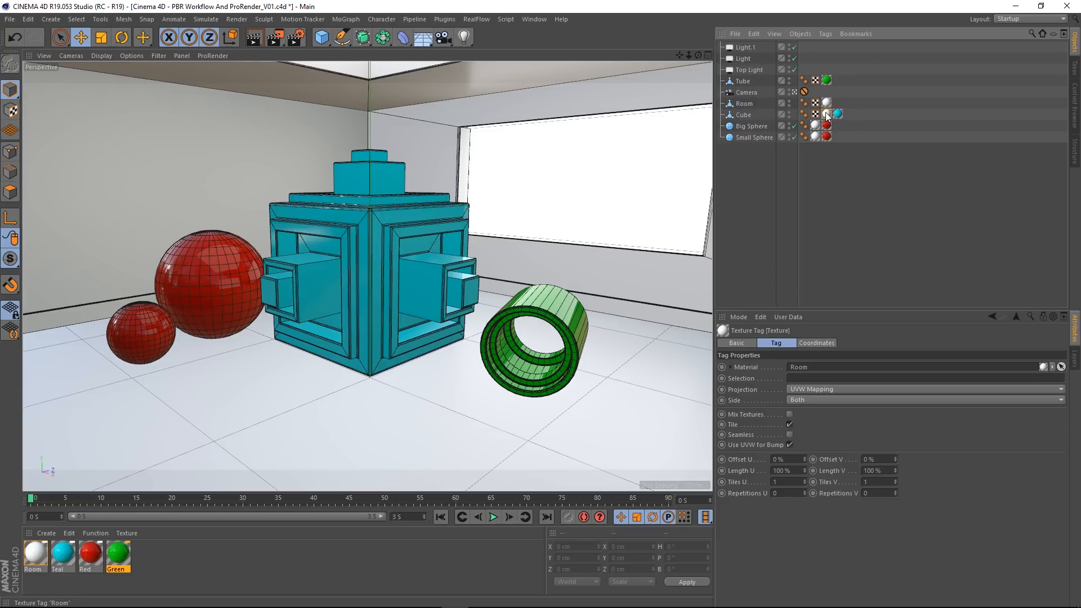
{"action": "key", "text": "Delete"}
{"action": "left_click", "coordinate": [816, 125]}
{"action": "key", "text": "Delete"}
{"action": "left_click", "coordinate": [815, 137]}
{"action": "key", "text": "Delete"}
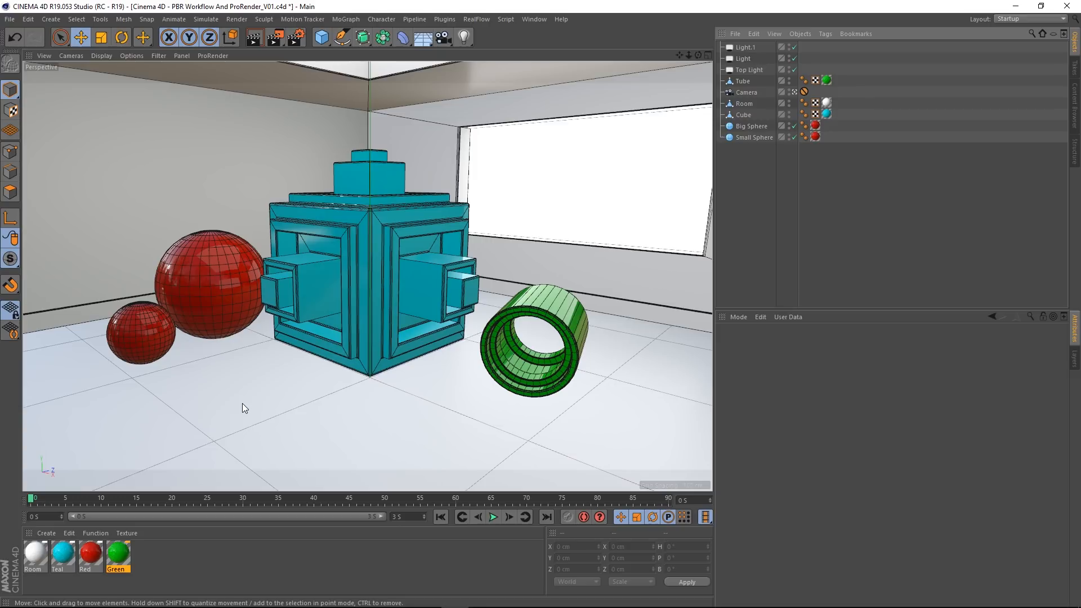
Step: Set the Physical renderer's sampling quality to Automatic with a shading error threshold of 15%
{"action": "left_click", "coordinate": [298, 41]}
{"action": "left_click_drag", "start_coordinate": [397, 127], "coordinate": [380, 66]}
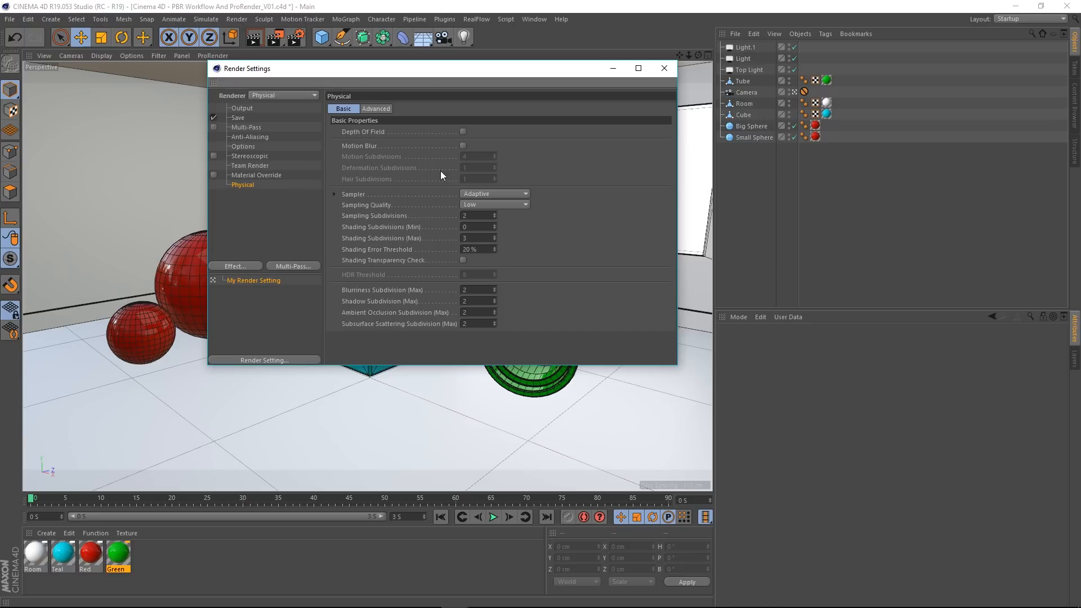
{"action": "left_click", "coordinate": [485, 203]}
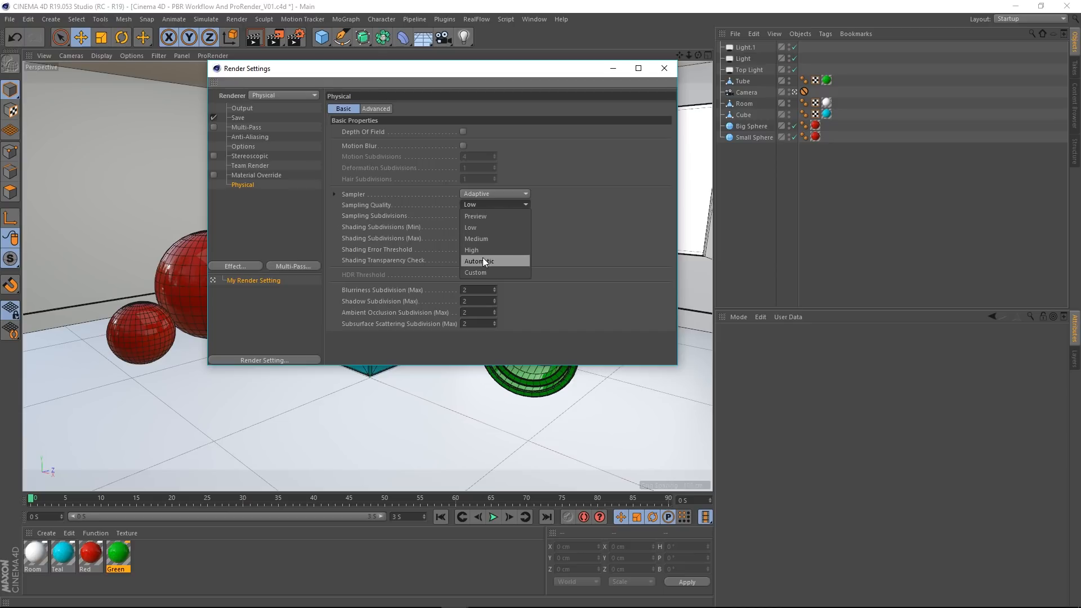
{"action": "left_click", "coordinate": [482, 258]}
{"action": "double_click", "coordinate": [478, 249]}
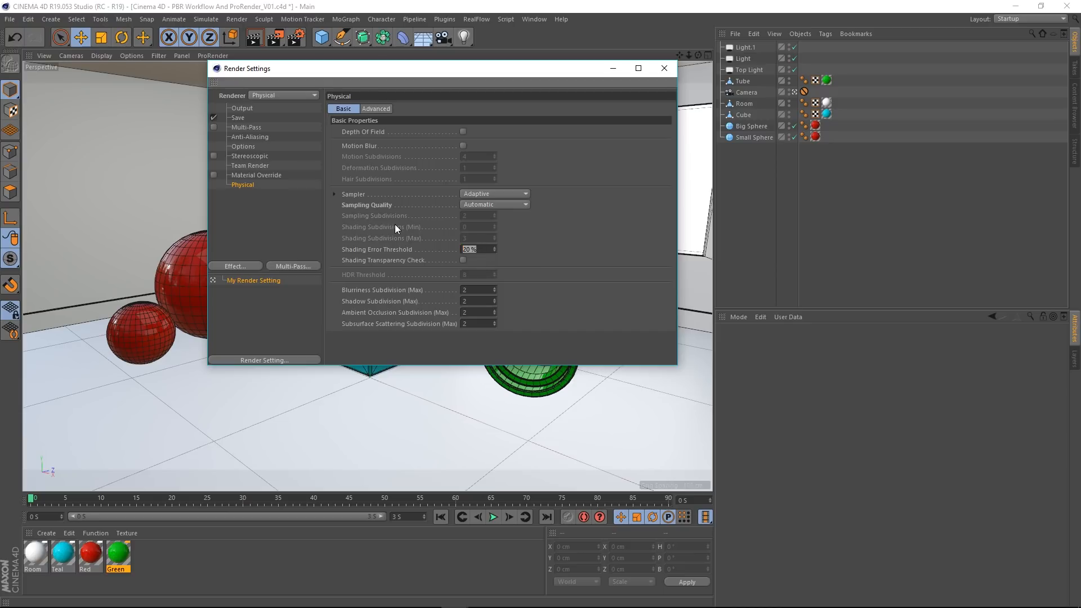
{"action": "type", "text": "15"}
{"action": "key", "text": "Return"}
{"action": "left_click", "coordinate": [665, 68]}
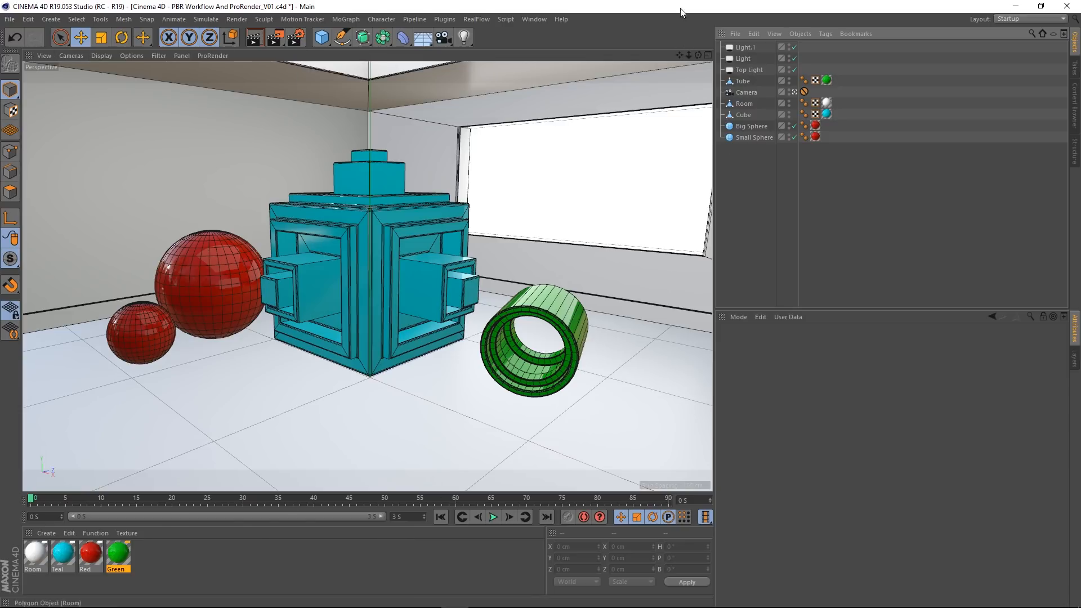
Step: Lock the render output's aspect ratio and set its width to 800 pixels
{"action": "left_click", "coordinate": [293, 41]}
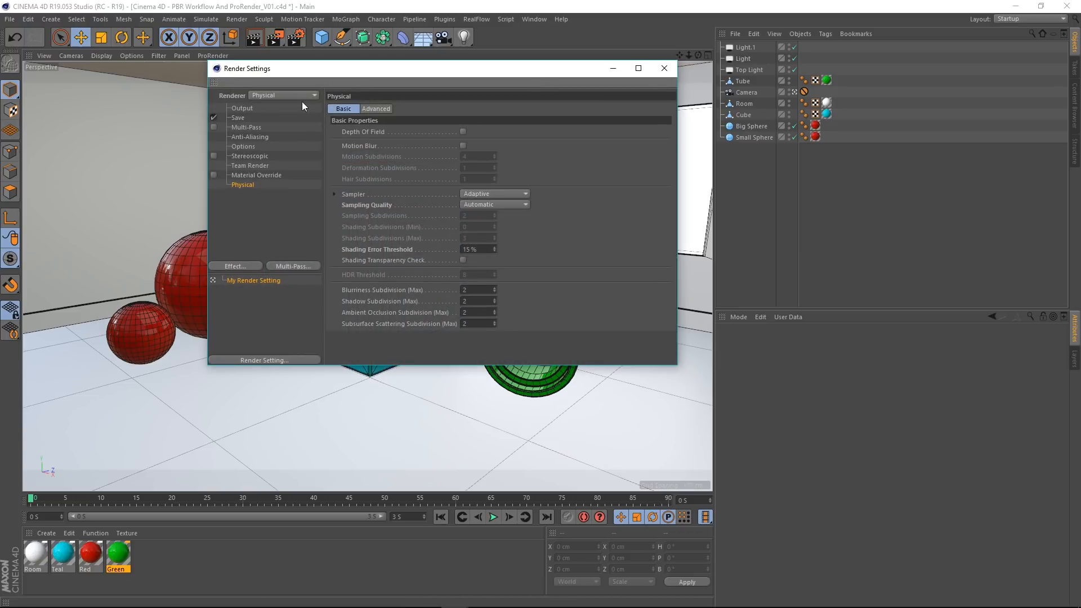
{"action": "left_click", "coordinate": [246, 109]}
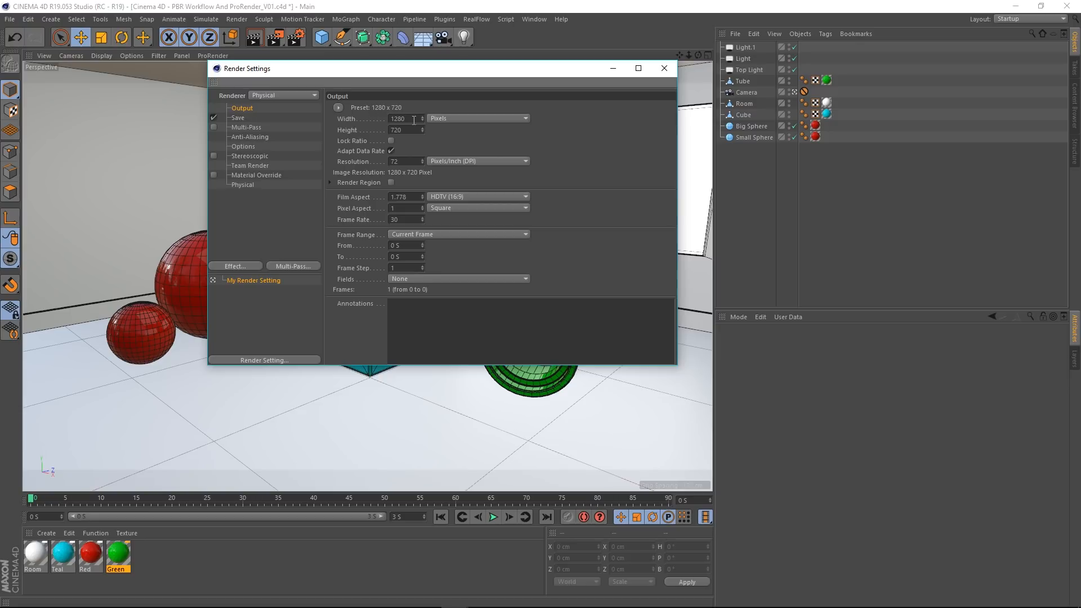
{"action": "left_click", "coordinate": [390, 141]}
{"action": "double_click", "coordinate": [408, 119]}
{"action": "type", "text": "8000"}
{"action": "key", "text": "BackSpace"}
{"action": "key", "text": "Return"}
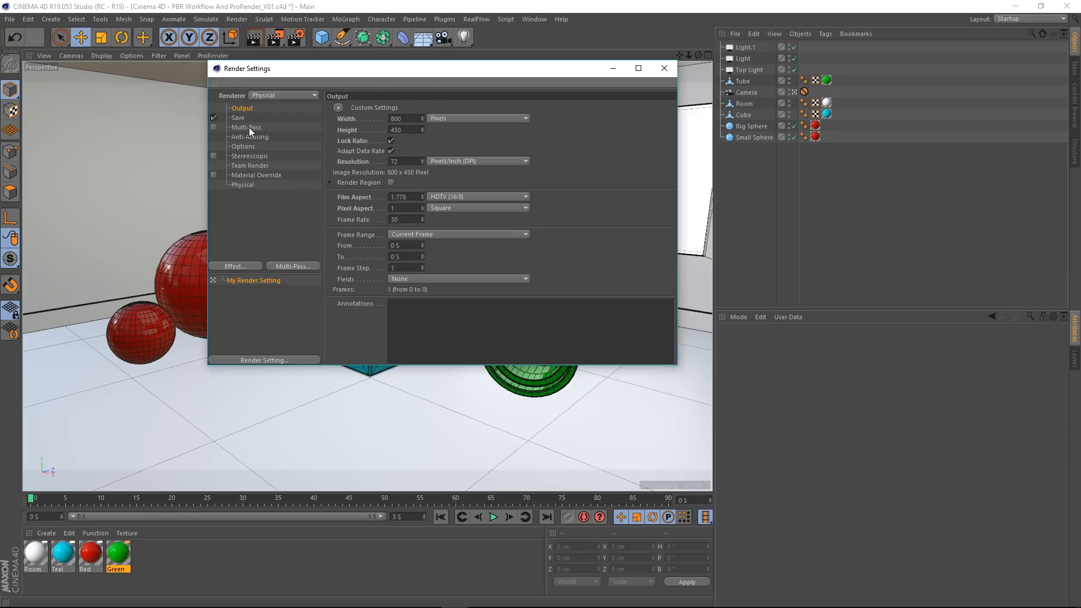
{"action": "left_click", "coordinate": [664, 69]}
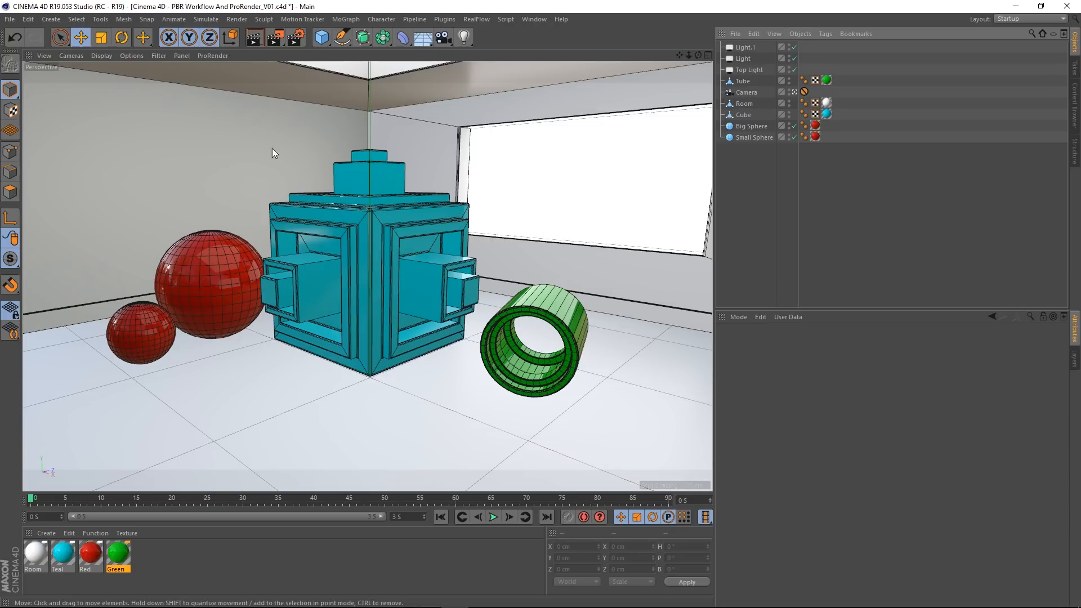
Step: Render the scene to the Picture Viewer and move the viewer window clear of the small sphere
{"action": "left_click", "coordinate": [276, 38]}
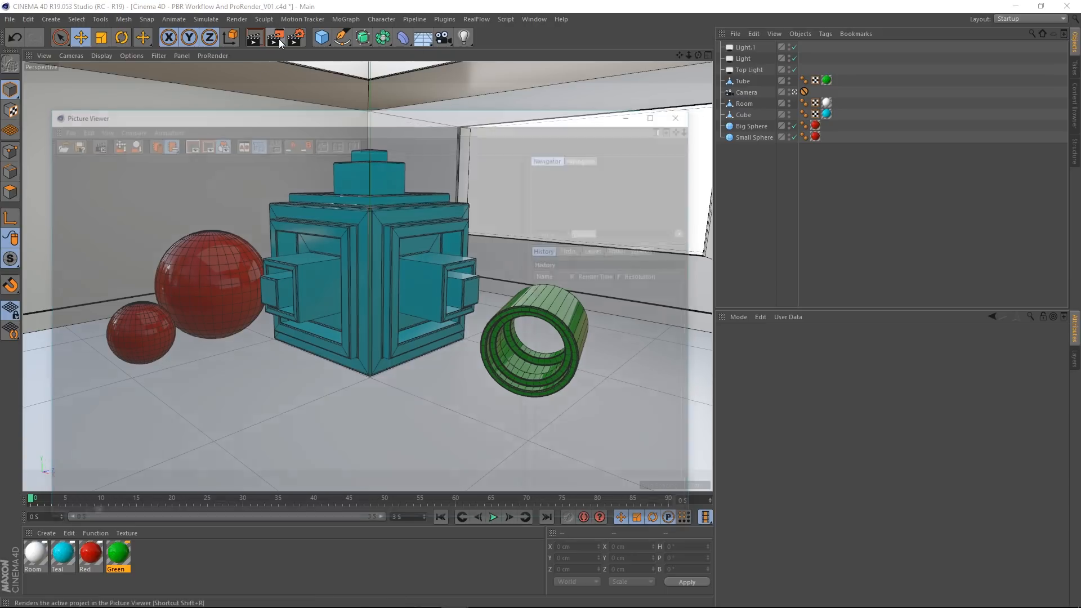
{"action": "left_click_drag", "start_coordinate": [418, 114], "coordinate": [542, 53]}
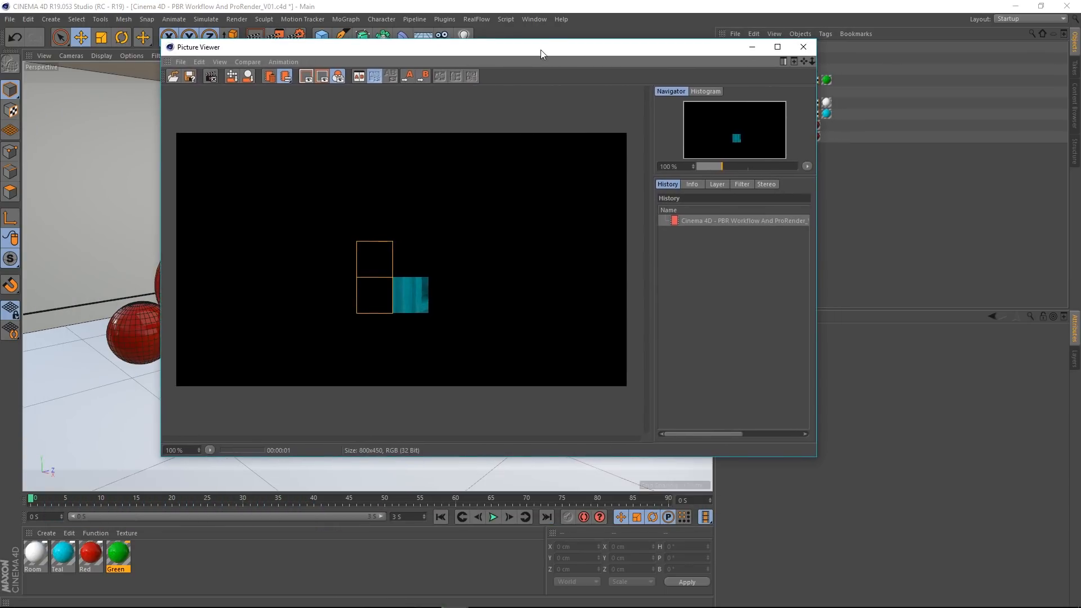
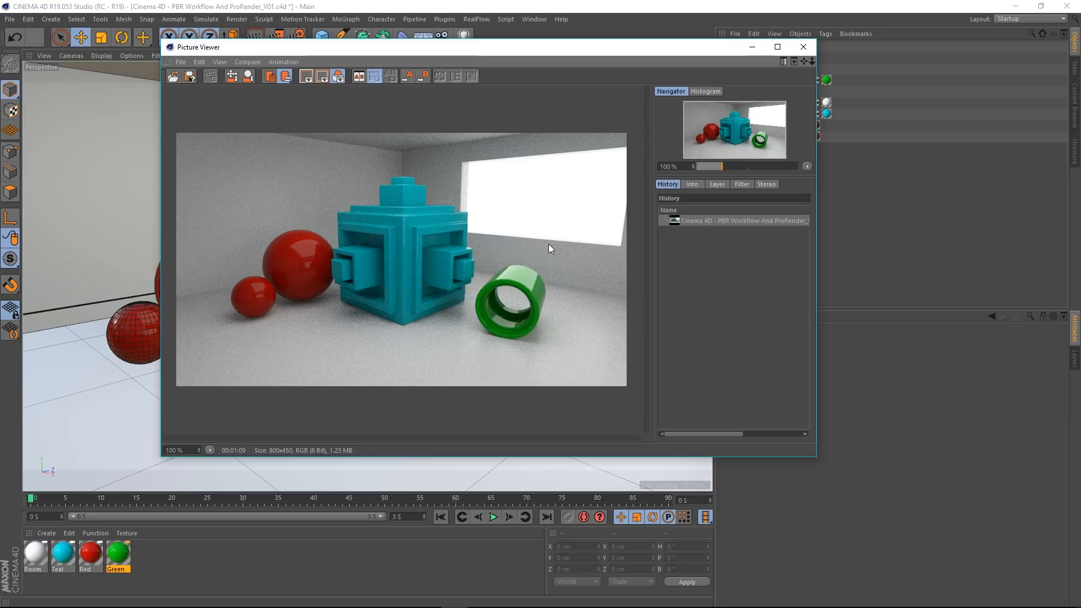
Step: Set the Physical renderer's maximum blurriness subdivision to 5 and render the scene to the Picture Viewer again
{"action": "left_click_drag", "start_coordinate": [364, 51], "coordinate": [309, 113]}
{"action": "left_click", "coordinate": [299, 37]}
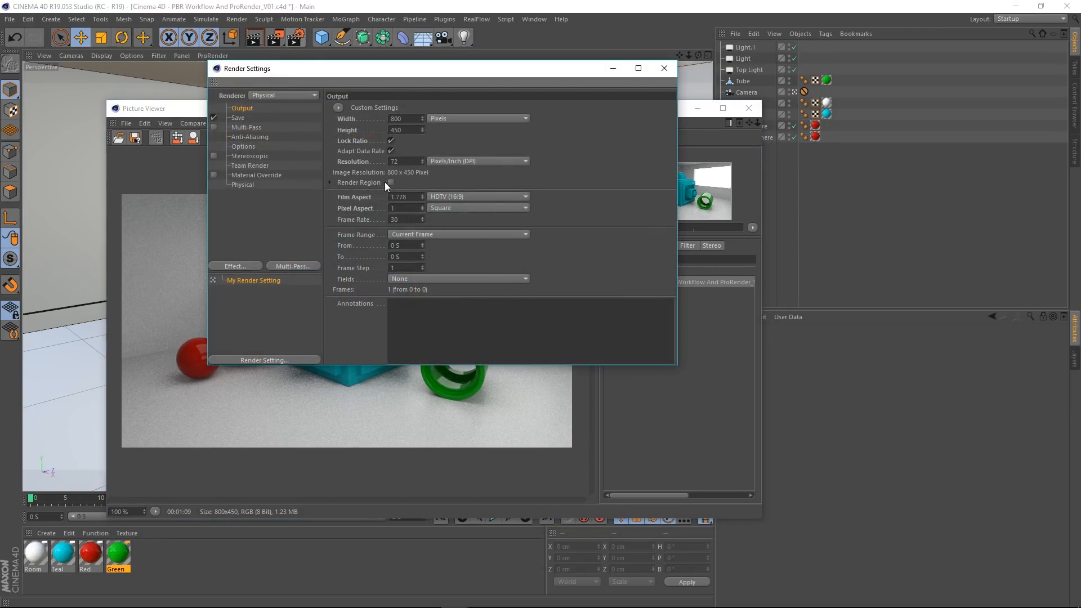
{"action": "left_click", "coordinate": [243, 184]}
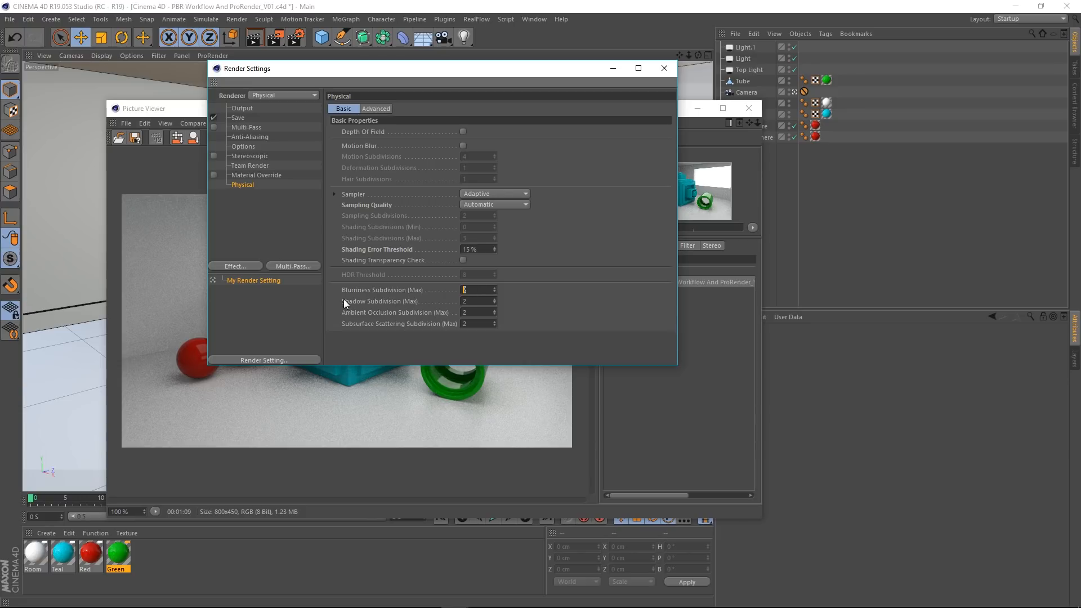
{"action": "type", "text": "5"}
{"action": "key", "text": "Return"}
{"action": "left_click", "coordinate": [664, 68]}
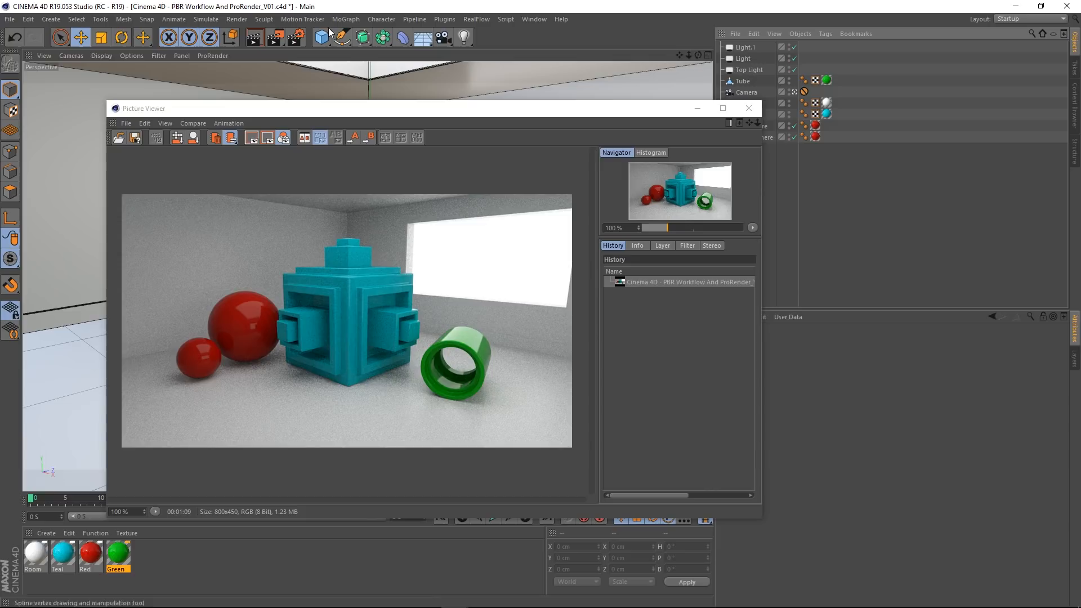
{"action": "left_click", "coordinate": [277, 39]}
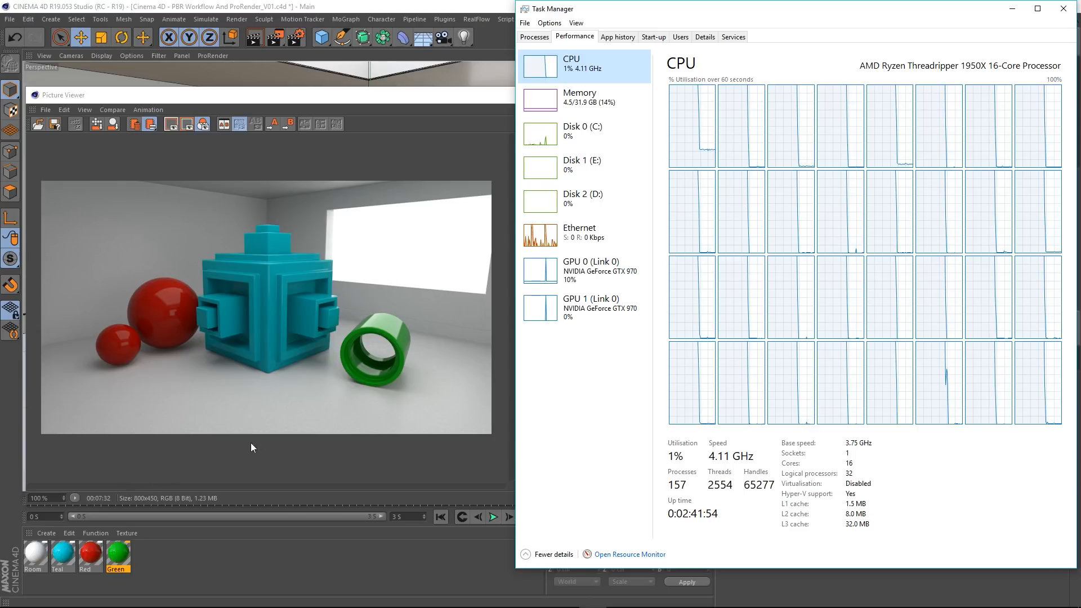
Step: Compare the finished render with the CPU performance graphs in Task Manager, and close both Task Manager and the Picture Viewer
{"action": "left_click", "coordinate": [442, 210]}
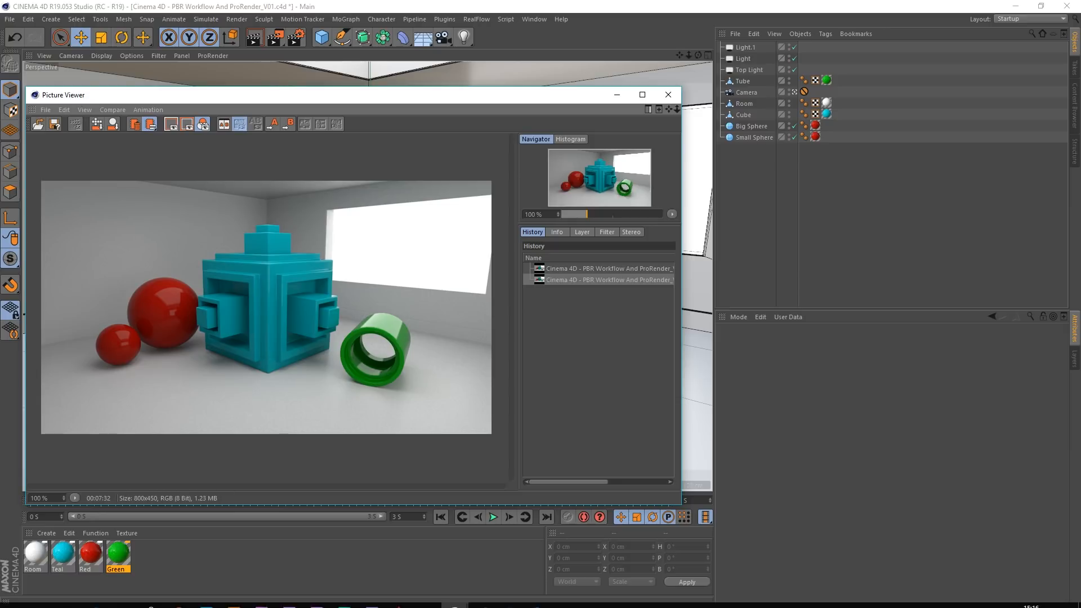
{"action": "left_click", "coordinate": [592, 597]}
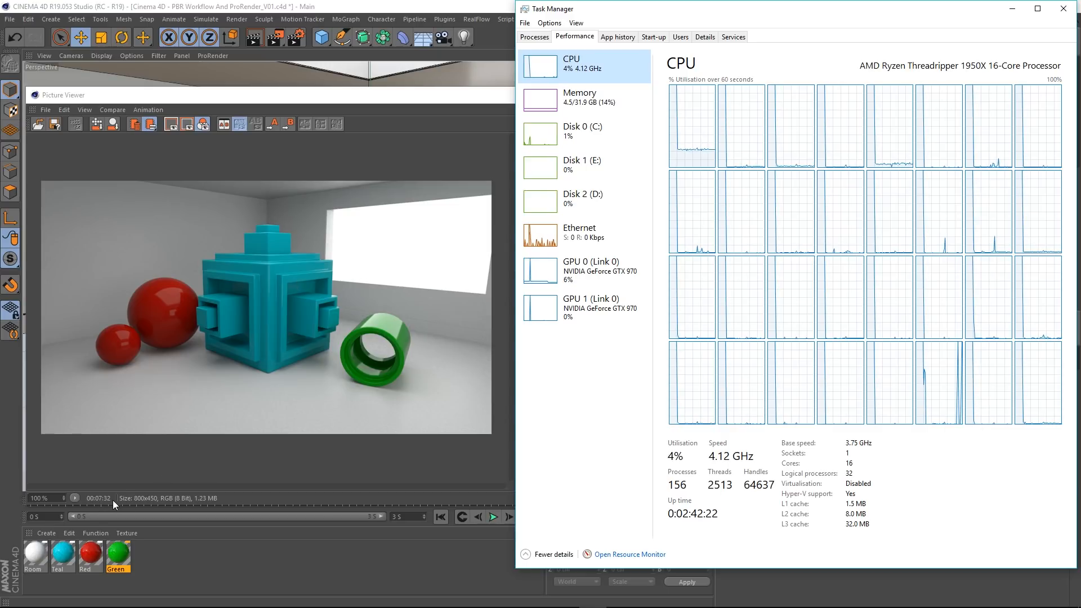
{"action": "left_click", "coordinate": [341, 292]}
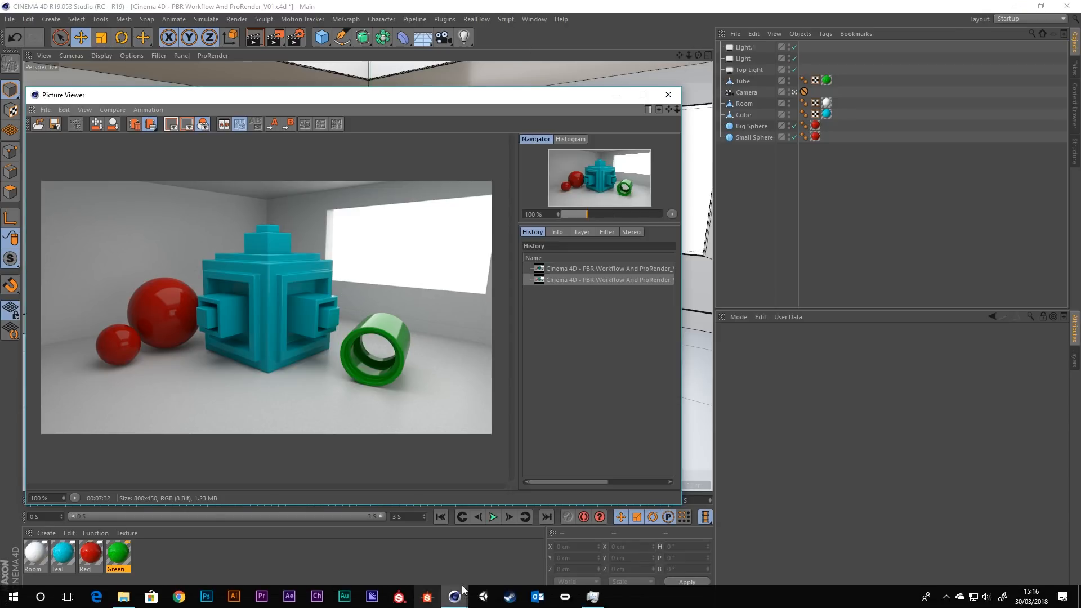
{"action": "left_click", "coordinate": [593, 602]}
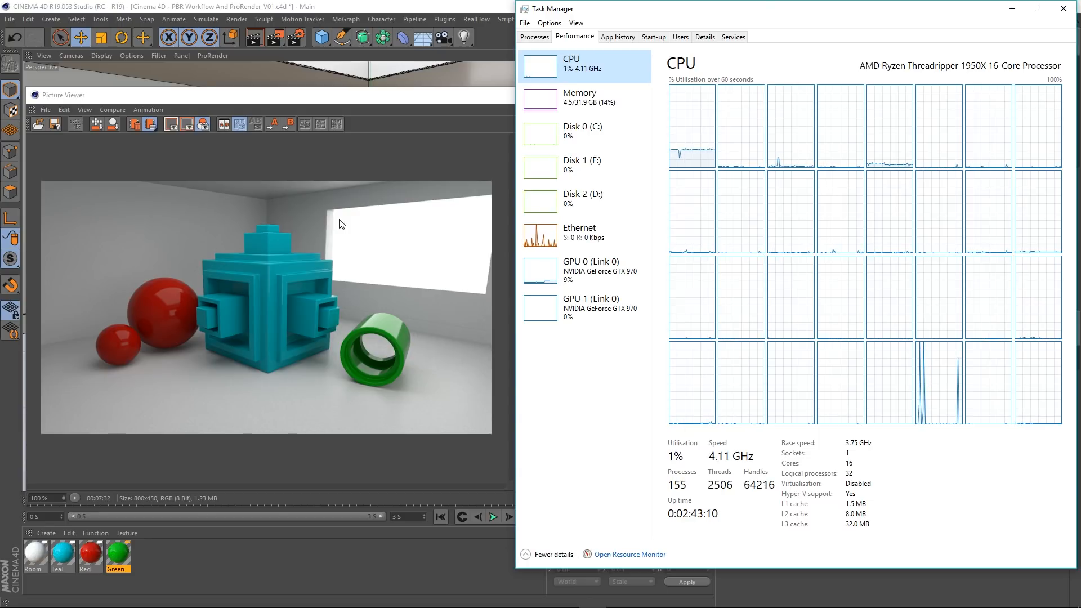
{"action": "left_click", "coordinate": [1063, 8]}
{"action": "left_click", "coordinate": [639, 97]}
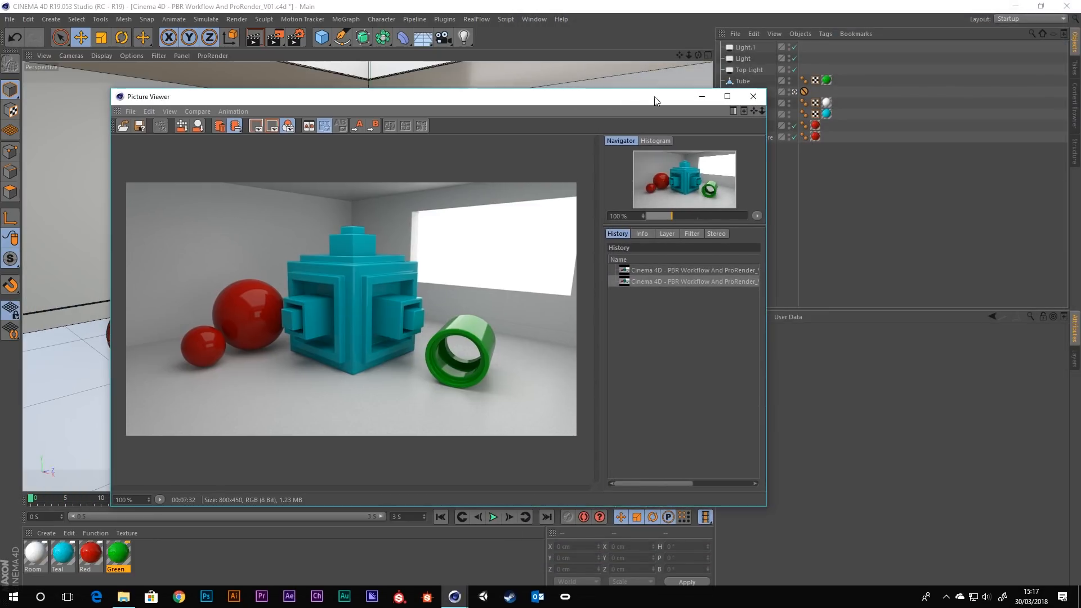
{"action": "left_click", "coordinate": [754, 99]}
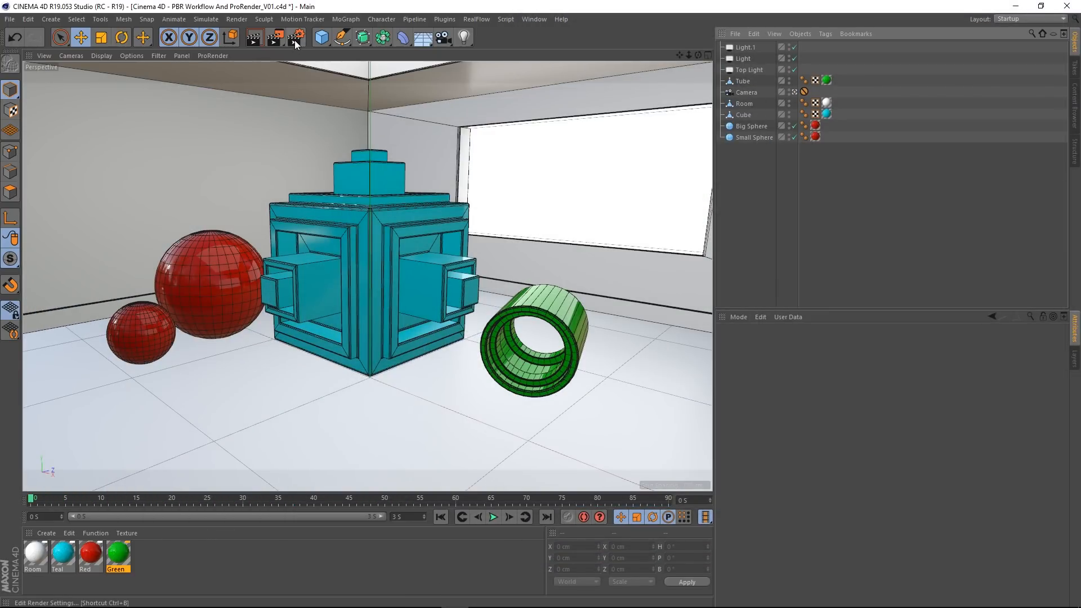
Step: Switch the scene's renderer from Physical to ProRender in the render settings
{"action": "left_click", "coordinate": [296, 38]}
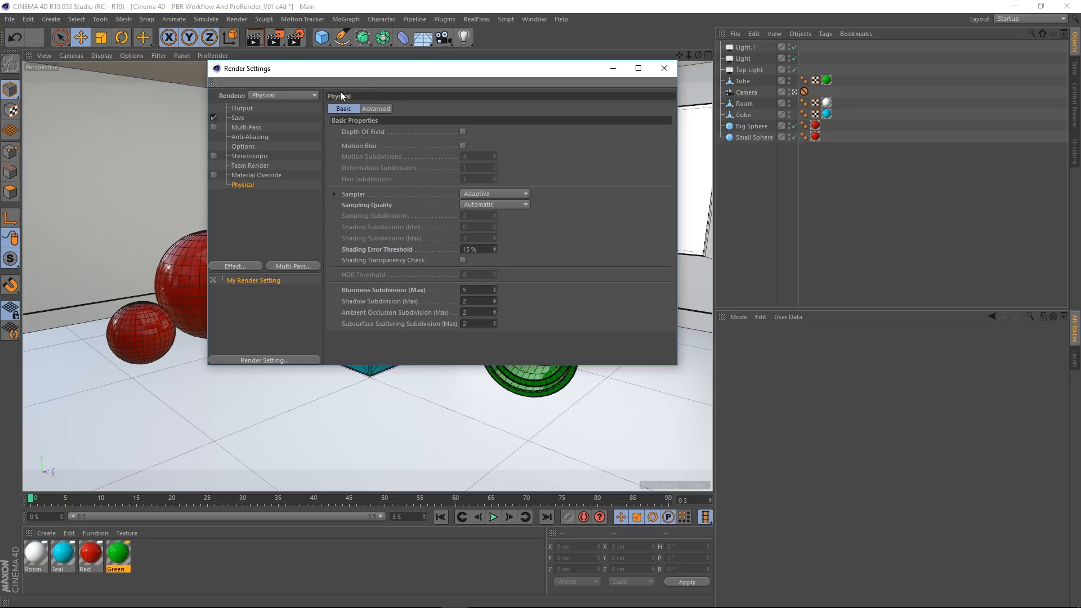
{"action": "left_click", "coordinate": [271, 96]}
{"action": "left_click", "coordinate": [271, 152]}
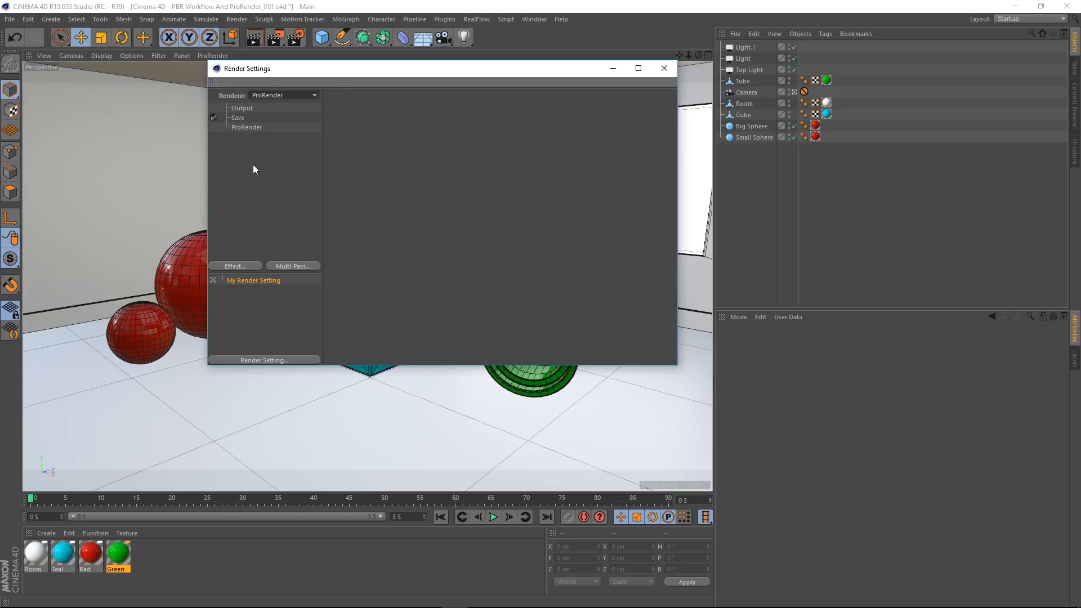
Step: Review the Output and Save settings and ProRender's Offline, Preview and General options
{"action": "left_click", "coordinate": [245, 108]}
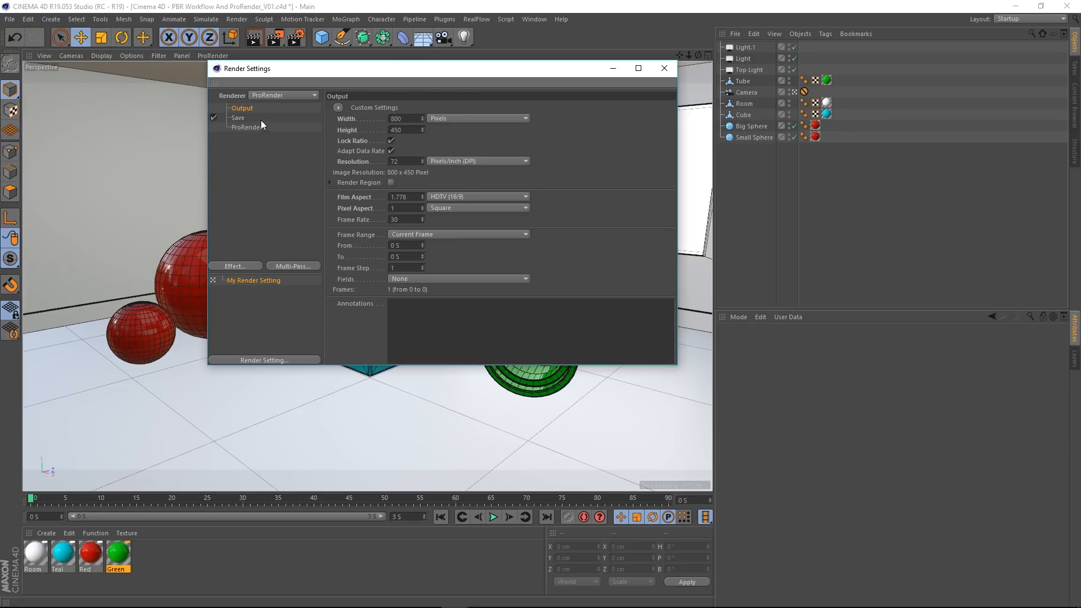
{"action": "left_click", "coordinate": [239, 117]}
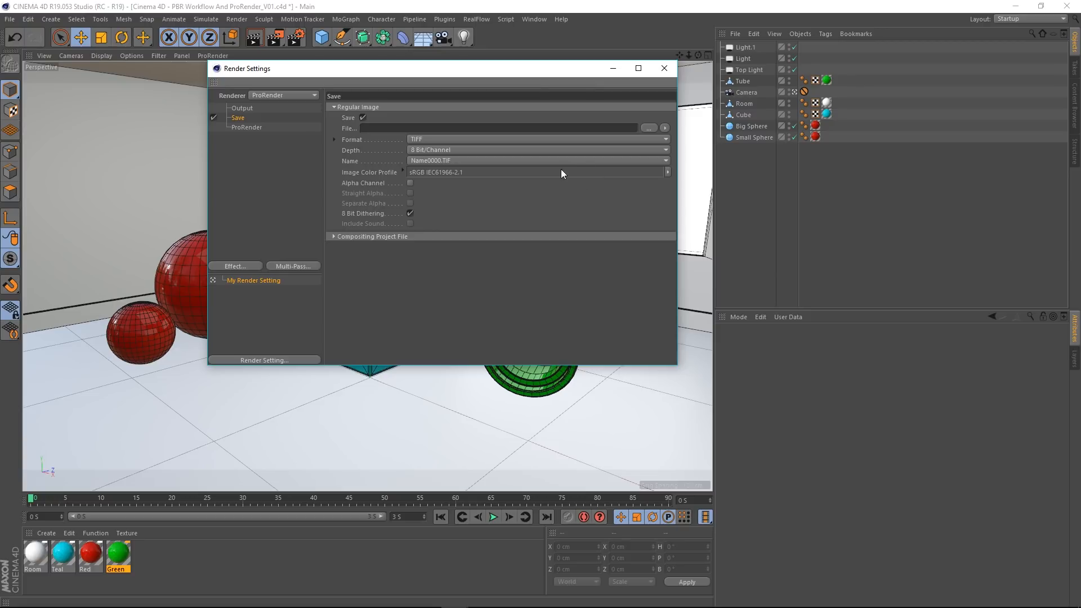
{"action": "left_click", "coordinate": [246, 128]}
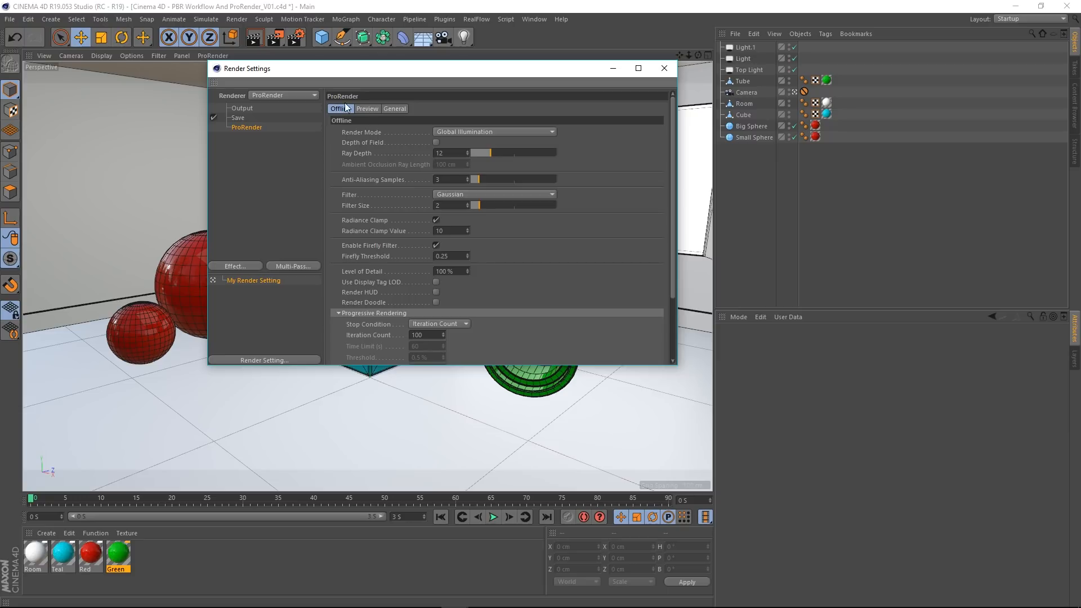
{"action": "left_click", "coordinate": [375, 110]}
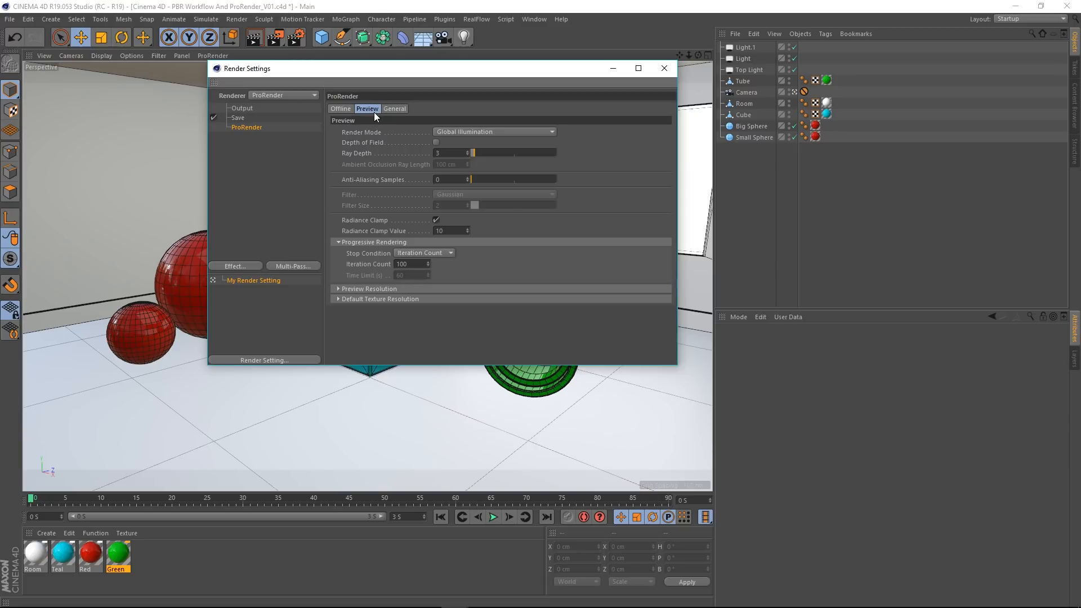
{"action": "left_click", "coordinate": [401, 108]}
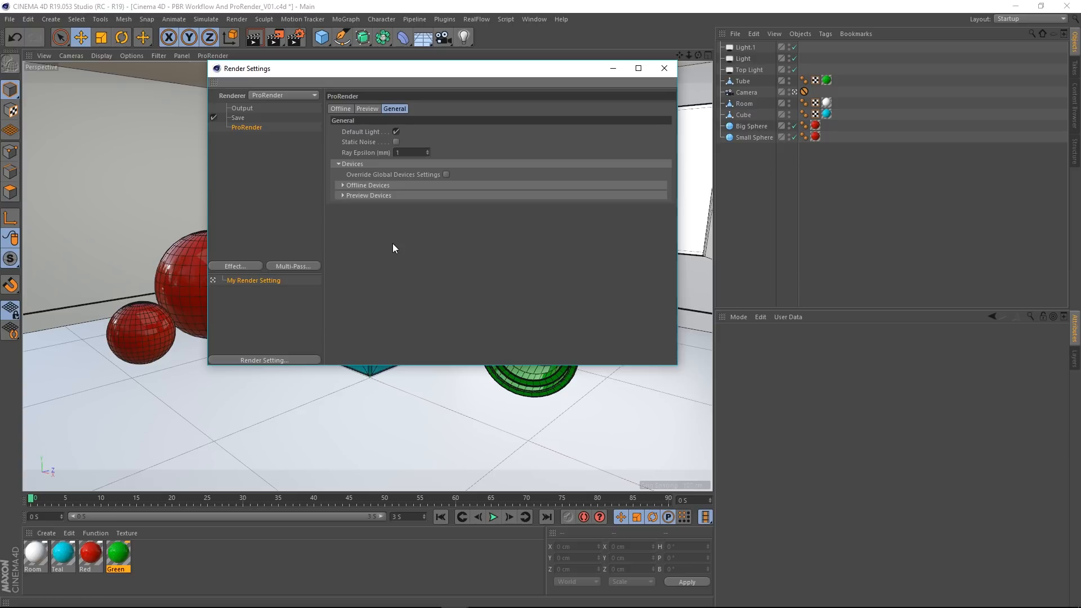
Step: Read the help entry on ProRender's Ray Epsilon setting and return to the General options
{"action": "right_click", "coordinate": [363, 154]}
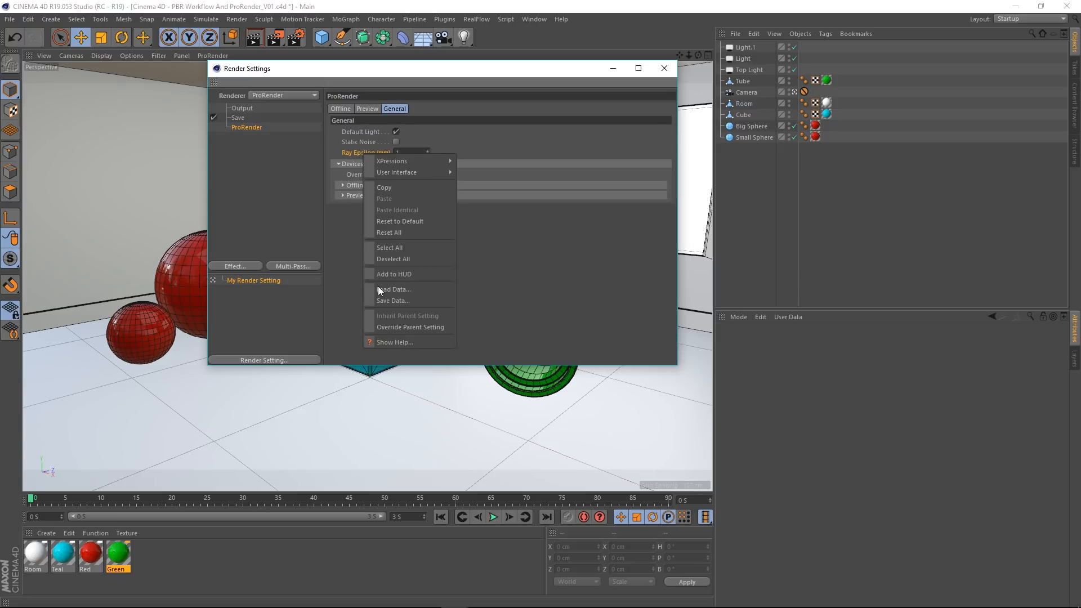
{"action": "left_click", "coordinate": [396, 342]}
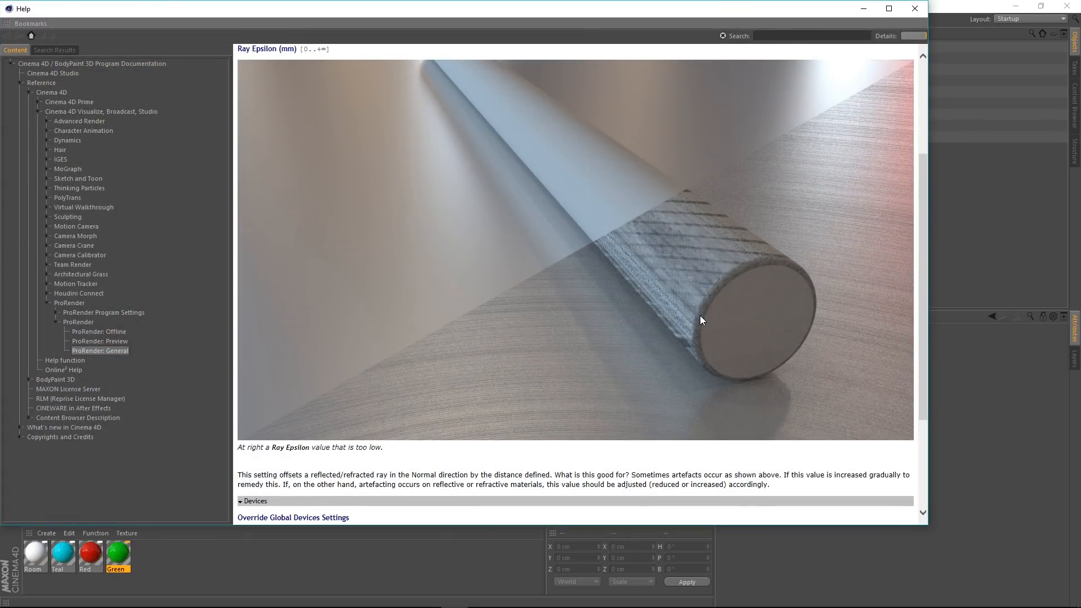
{"action": "scroll", "coordinate": [700, 315], "scroll_direction": "up", "scroll_amount": 1}
{"action": "scroll", "coordinate": [704, 310], "scroll_direction": "down", "scroll_amount": 1}
{"action": "scroll", "coordinate": [705, 314], "scroll_direction": "up", "scroll_amount": 2}
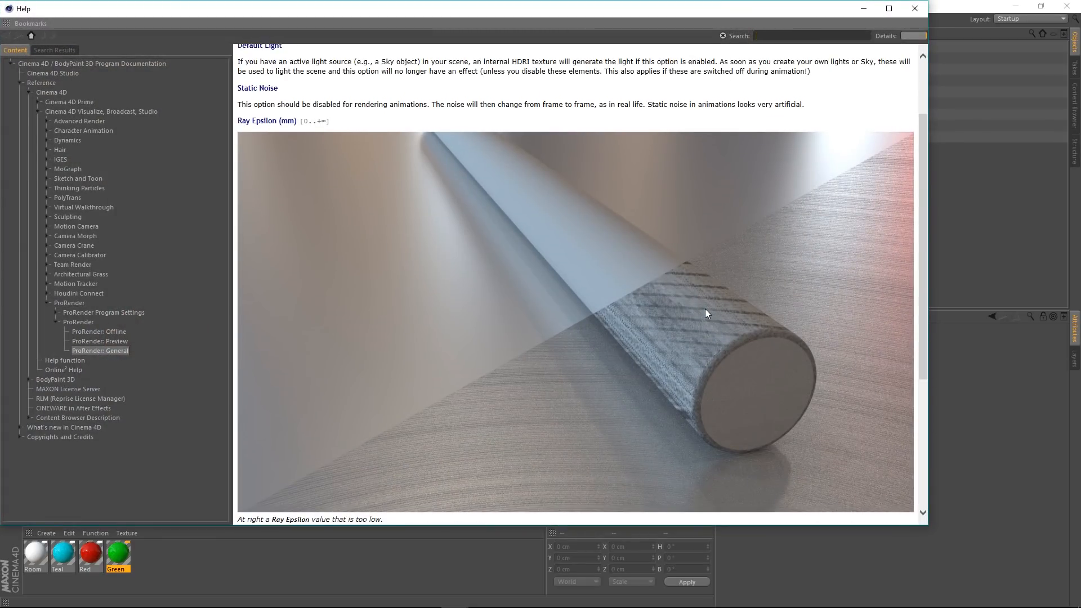
{"action": "scroll", "coordinate": [705, 313], "scroll_direction": "down", "scroll_amount": 2}
{"action": "scroll", "coordinate": [732, 304], "scroll_direction": "up", "scroll_amount": 2}
{"action": "scroll", "coordinate": [926, 296], "scroll_direction": "down", "scroll_amount": 1}
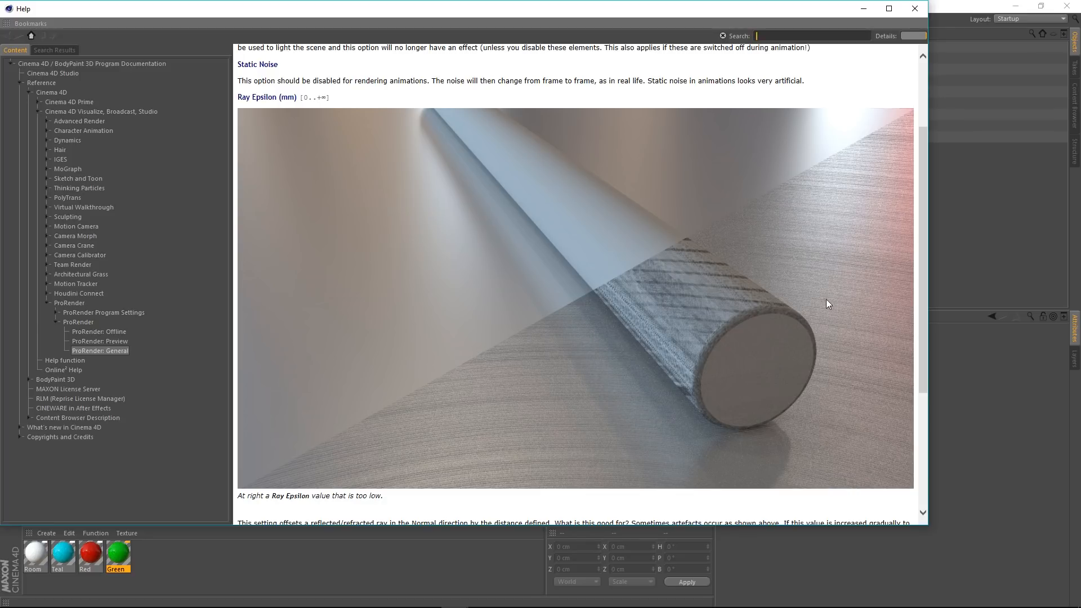
{"action": "left_click", "coordinate": [914, 9]}
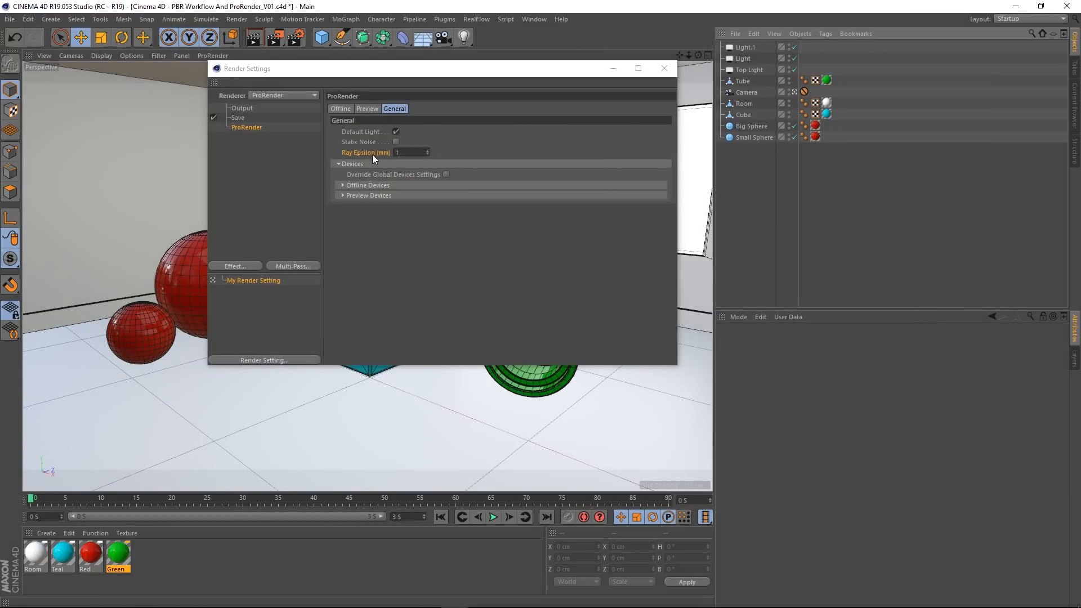
{"action": "left_click", "coordinate": [410, 153]}
{"action": "left_click", "coordinate": [469, 299]}
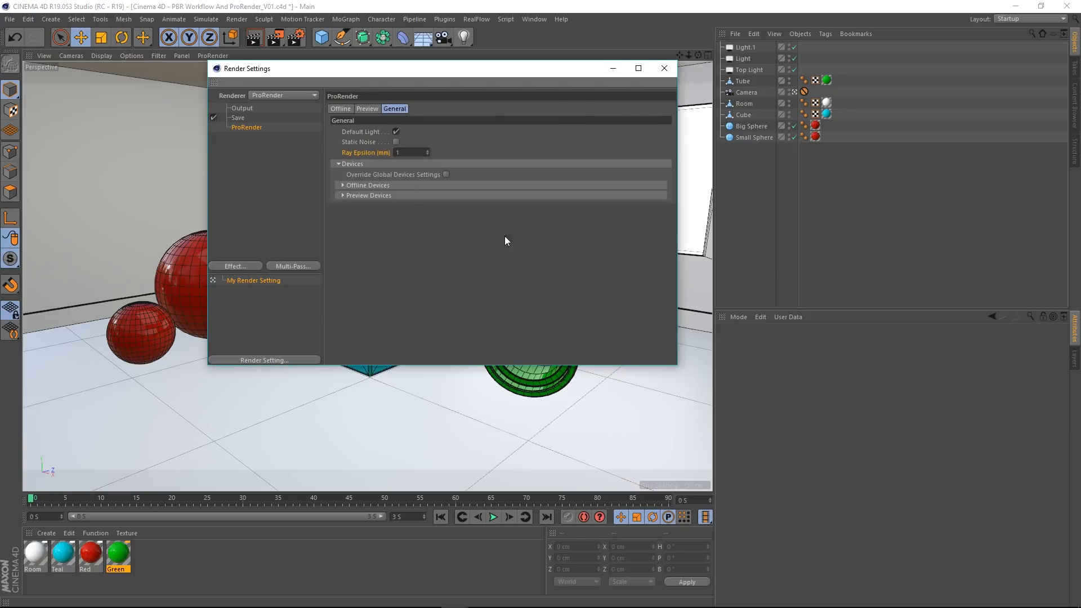
Step: Move the render settings window aside, leave the camera view and examine the tube's contact with the floor and the scene's overall scale
{"action": "left_click_drag", "start_coordinate": [483, 74], "coordinate": [798, 198]}
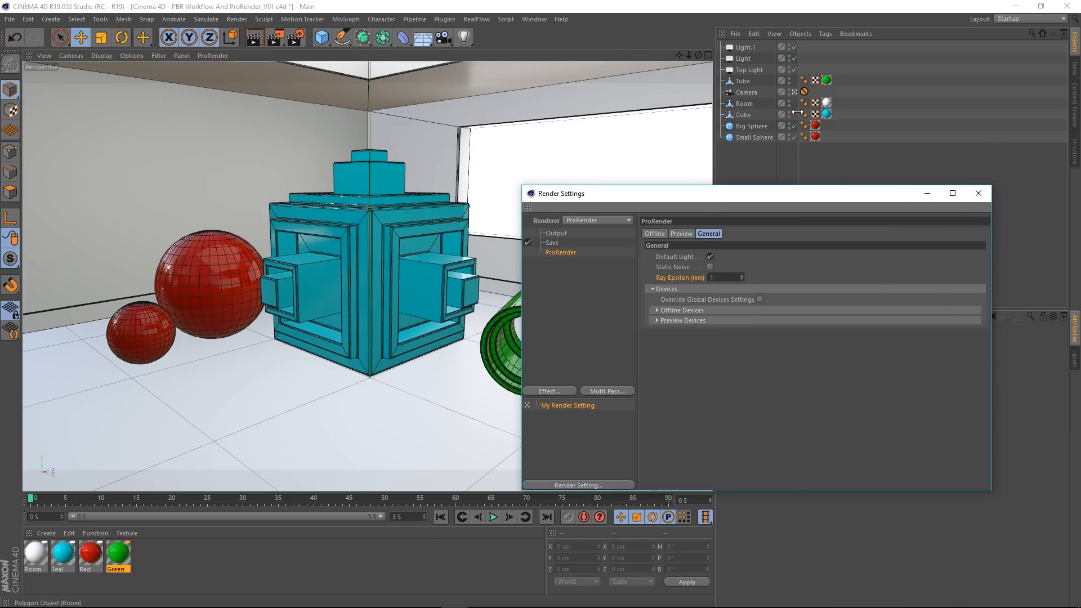
{"action": "left_click", "coordinate": [794, 92]}
{"action": "scroll", "coordinate": [445, 431], "scroll_direction": "up", "scroll_amount": 8}
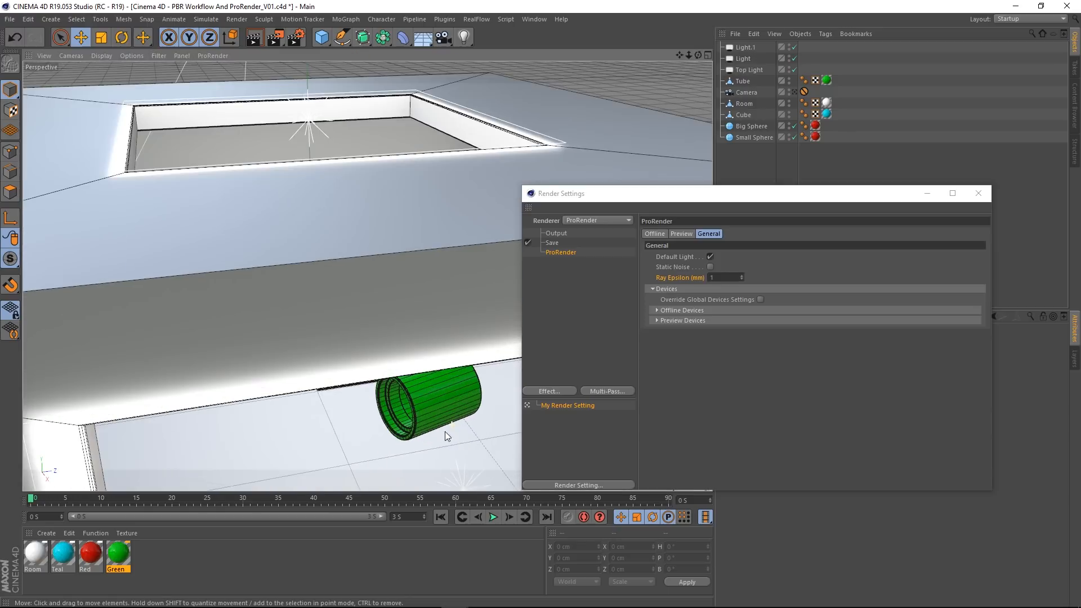
{"action": "scroll", "coordinate": [389, 419], "scroll_direction": "up", "scroll_amount": 8}
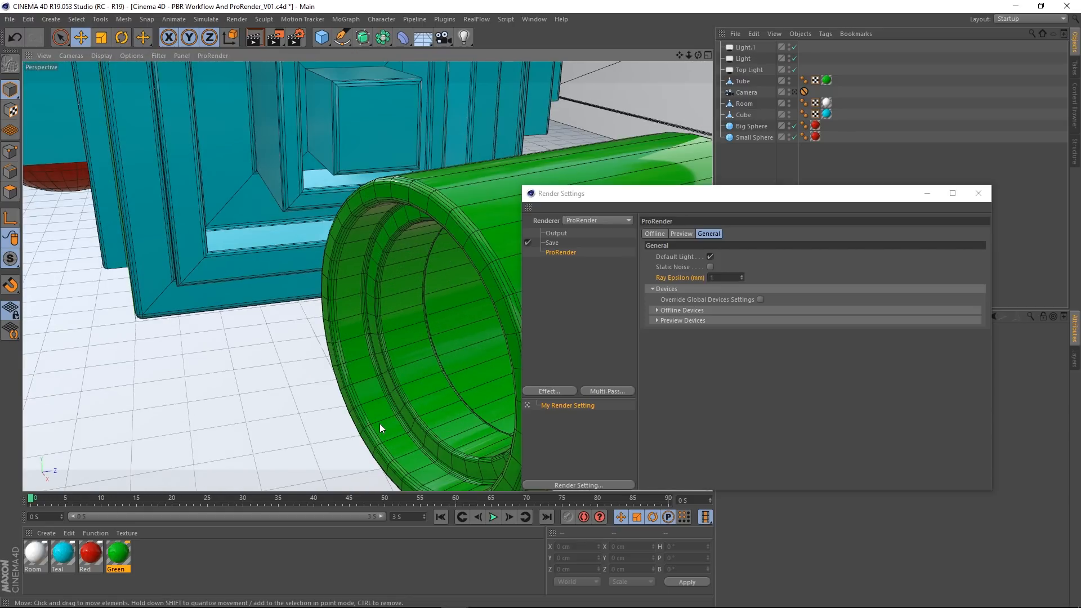
{"action": "scroll", "coordinate": [430, 320], "scroll_direction": "up", "scroll_amount": 4}
{"action": "scroll", "coordinate": [430, 320], "scroll_direction": "up", "scroll_amount": 10}
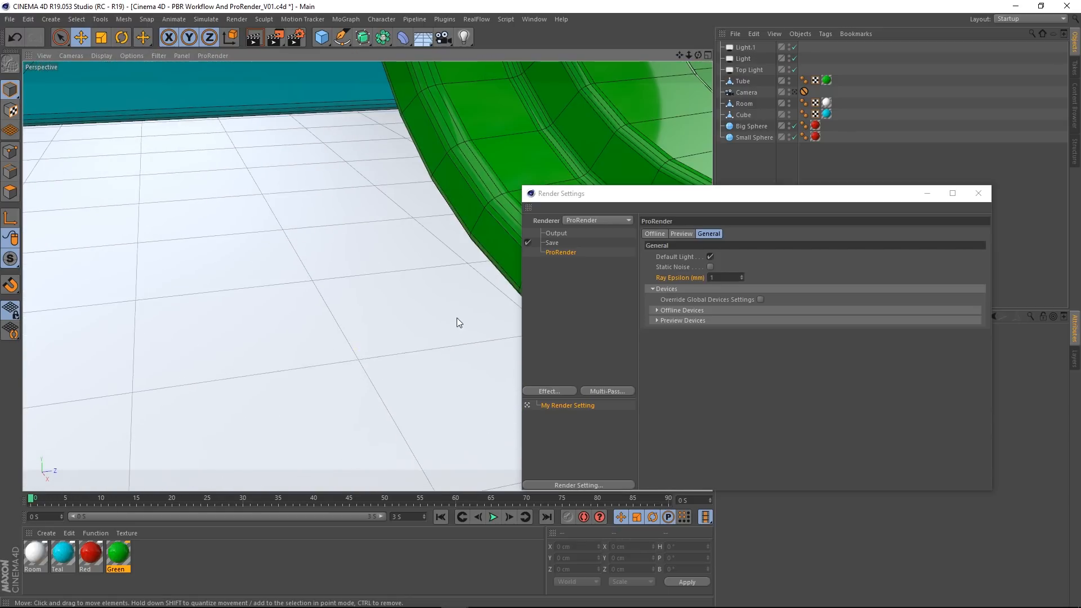
{"action": "scroll", "coordinate": [336, 400], "scroll_direction": "up", "scroll_amount": 10}
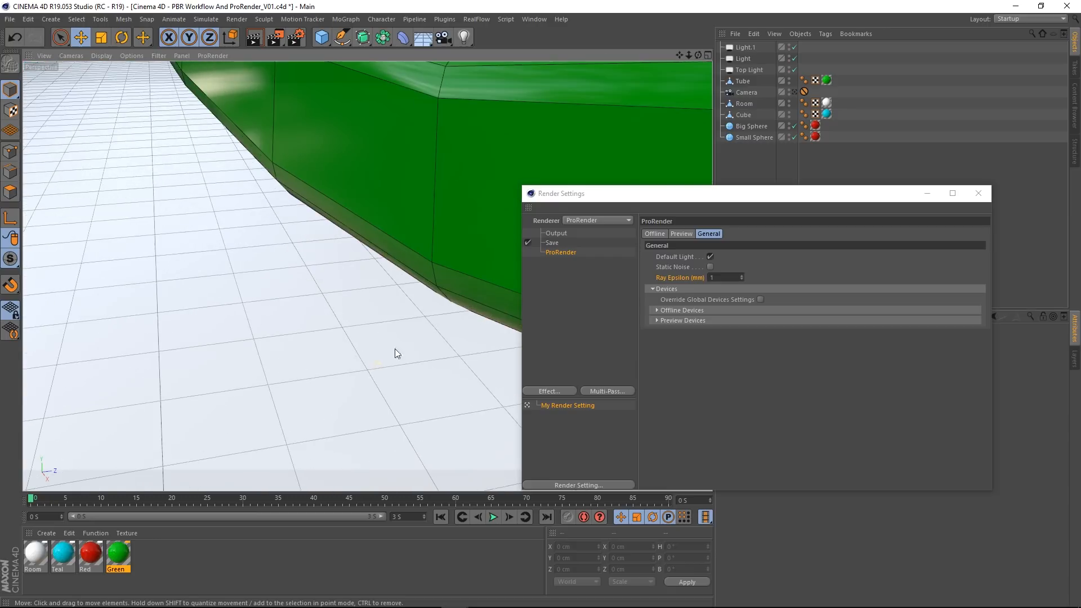
{"action": "scroll", "coordinate": [441, 321], "scroll_direction": "down", "scroll_amount": 10}
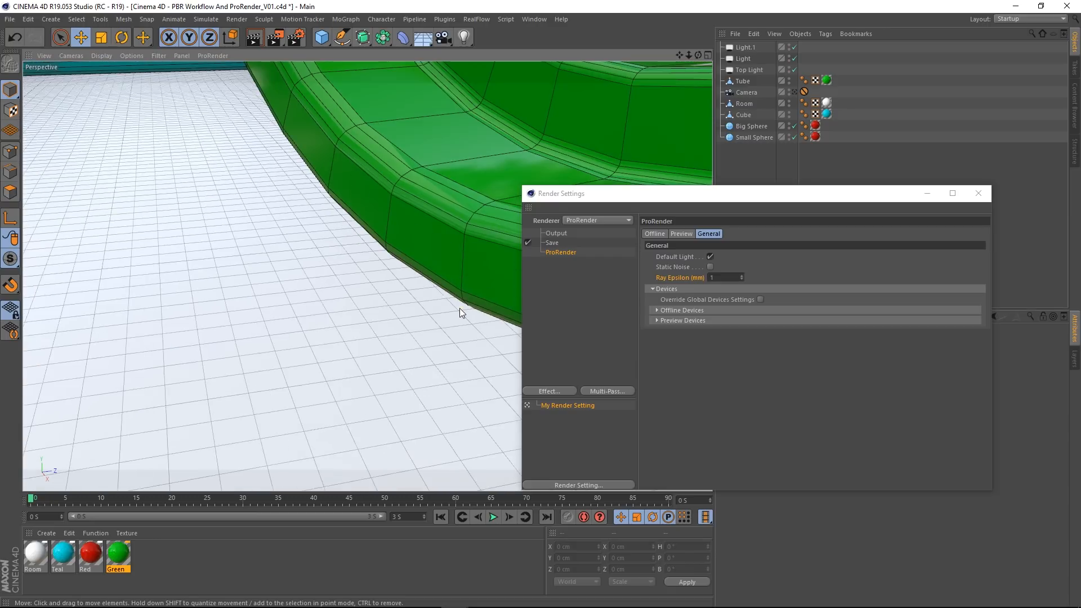
{"action": "scroll", "coordinate": [459, 308], "scroll_direction": "up", "scroll_amount": 8}
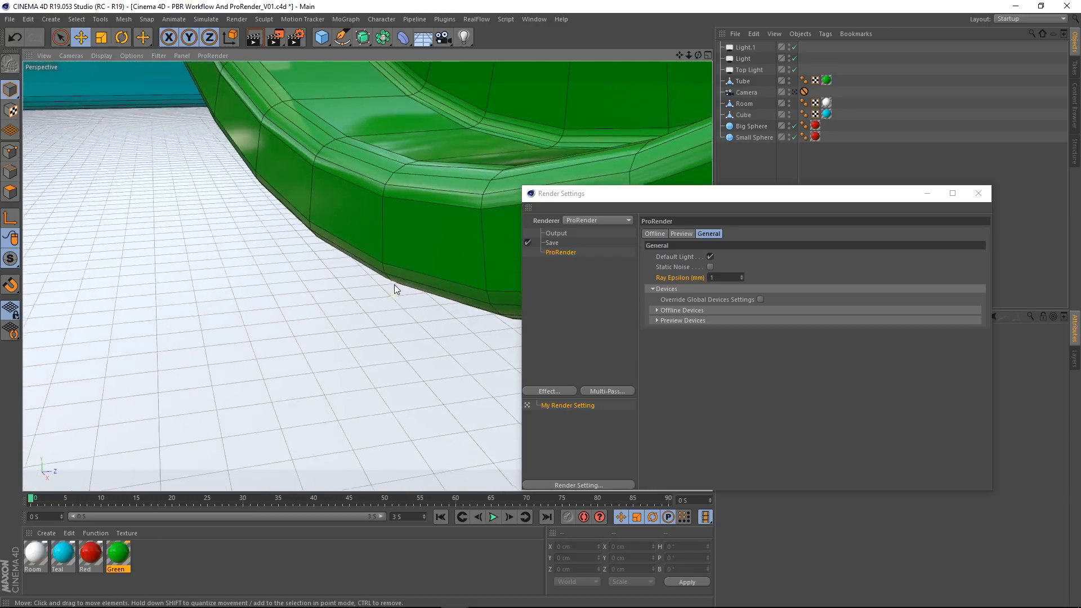
{"action": "scroll", "coordinate": [396, 299], "scroll_direction": "up", "scroll_amount": 1}
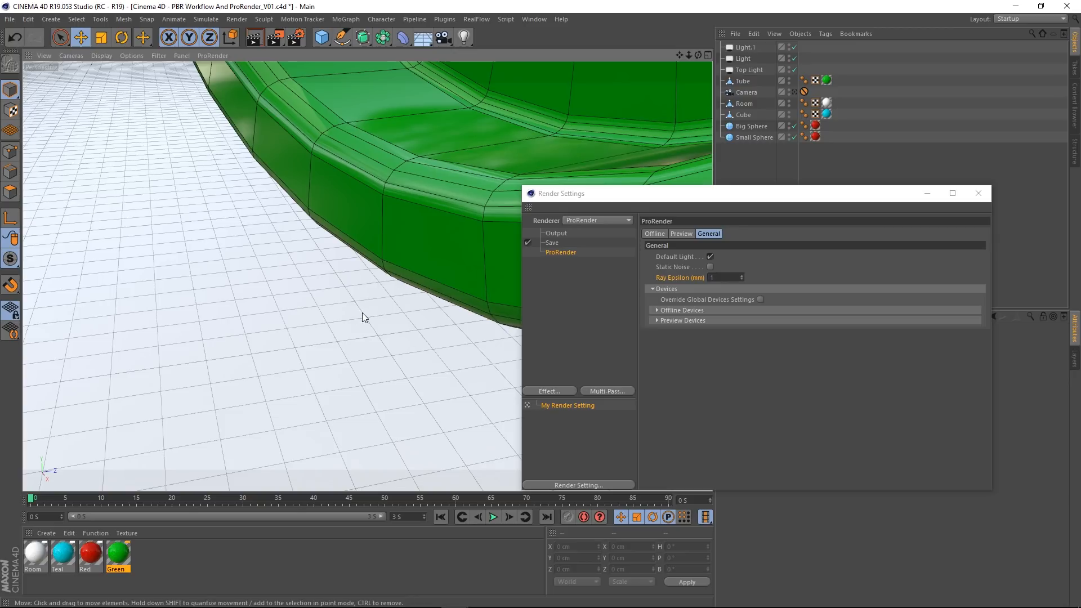
{"action": "scroll", "coordinate": [364, 324], "scroll_direction": "down", "scroll_amount": 10}
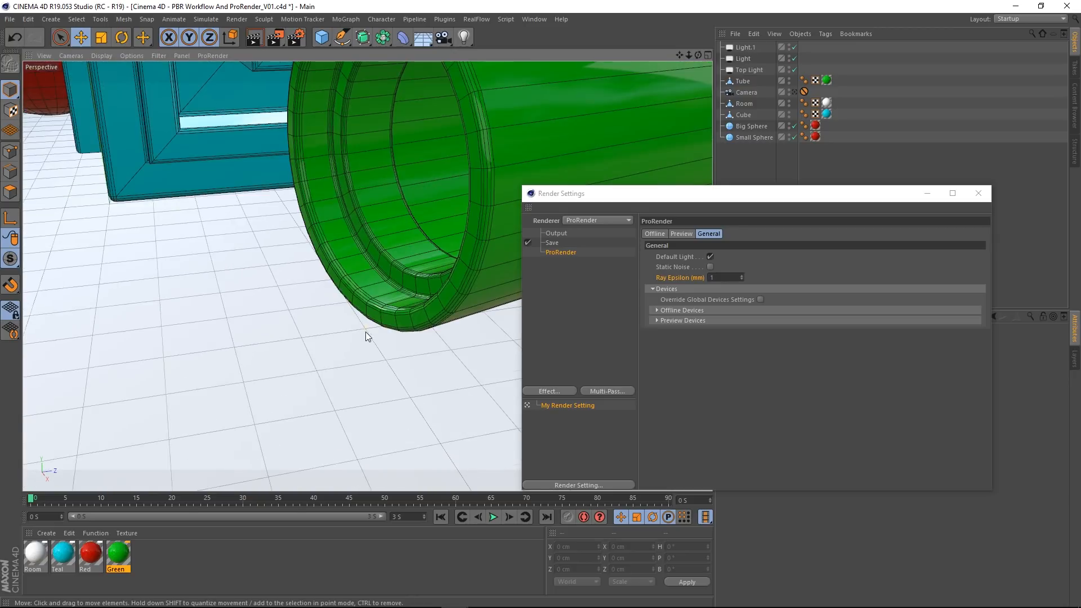
{"action": "scroll", "coordinate": [366, 336], "scroll_direction": "down", "scroll_amount": 12}
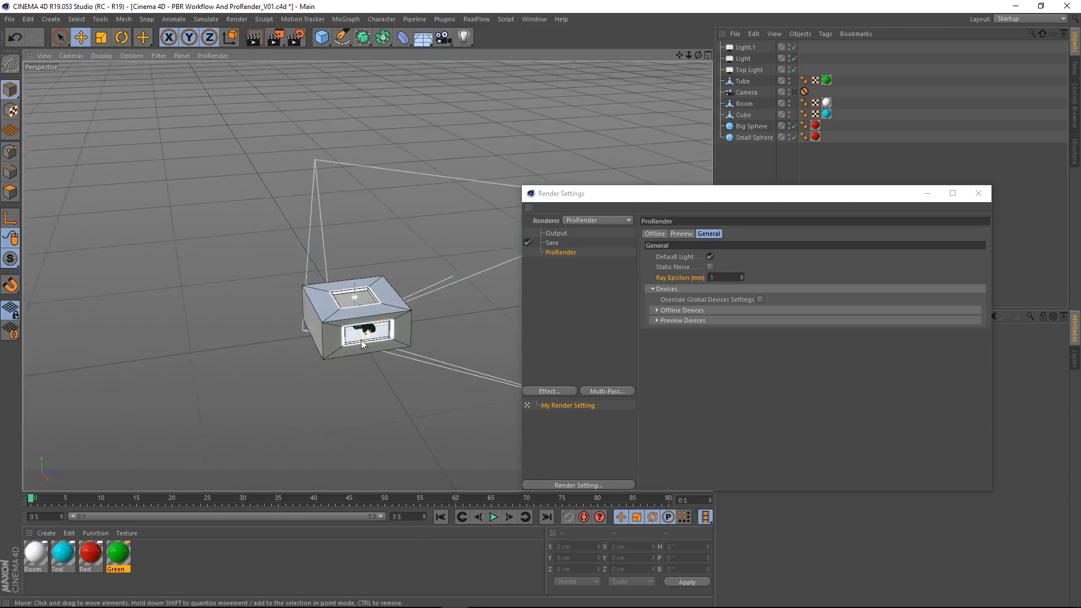
{"action": "scroll", "coordinate": [342, 358], "scroll_direction": "down", "scroll_amount": 10}
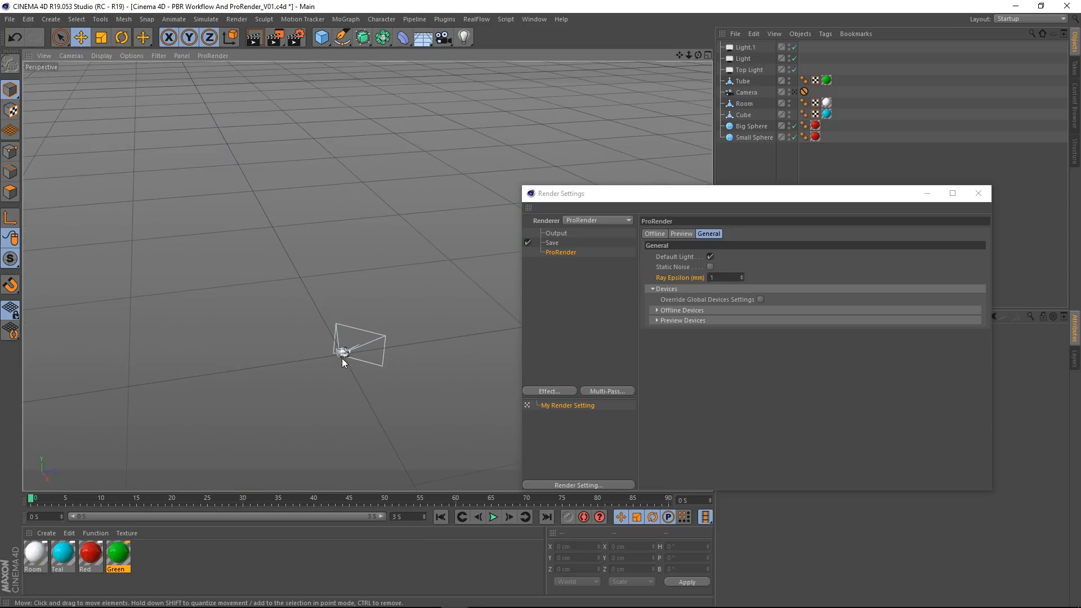
{"action": "scroll", "coordinate": [361, 334], "scroll_direction": "down", "scroll_amount": 2}
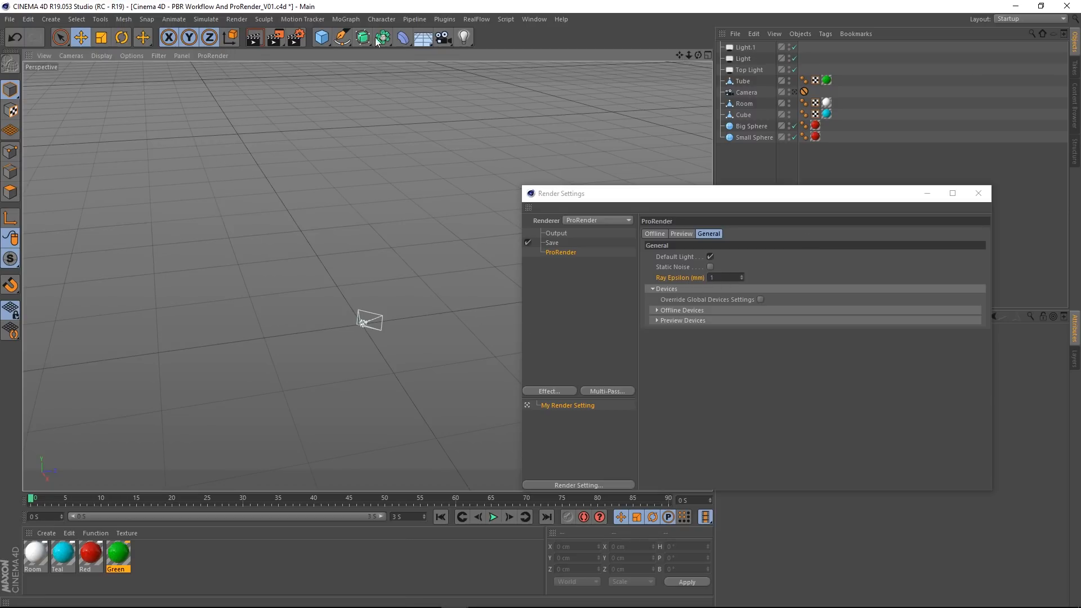
Step: Reread the help entry on ProRender's Ray Epsilon setting and return to the General options
{"action": "right_click", "coordinate": [672, 278]}
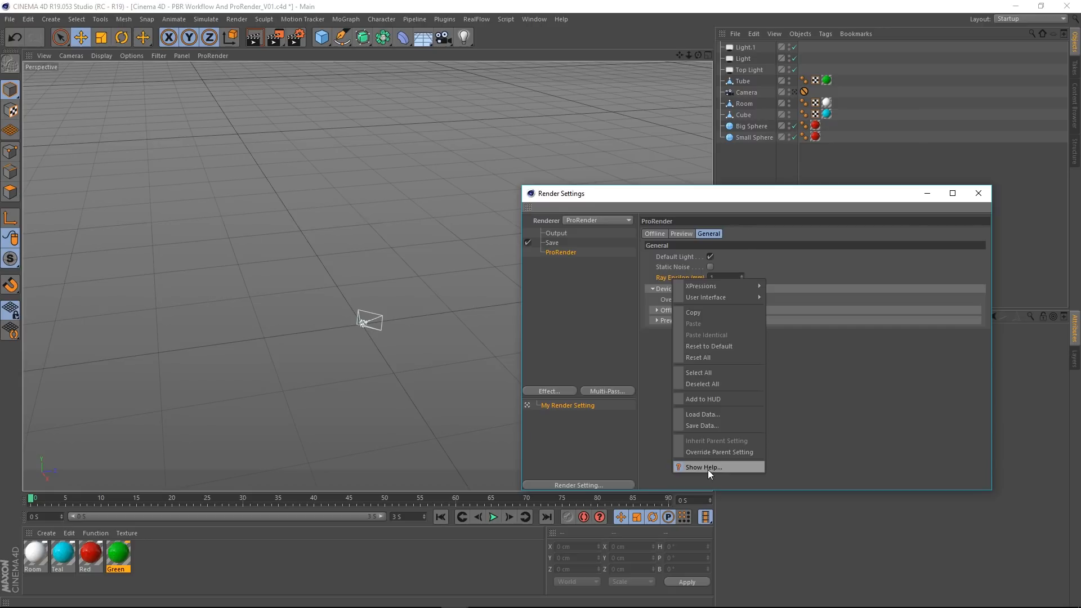
{"action": "left_click", "coordinate": [708, 469]}
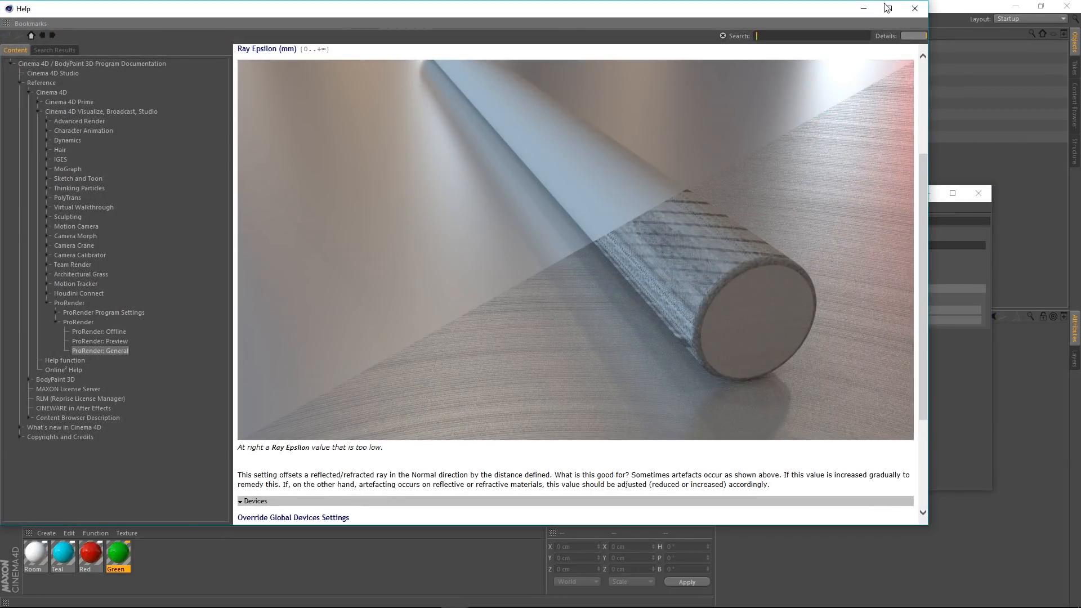
{"action": "left_click", "coordinate": [913, 14]}
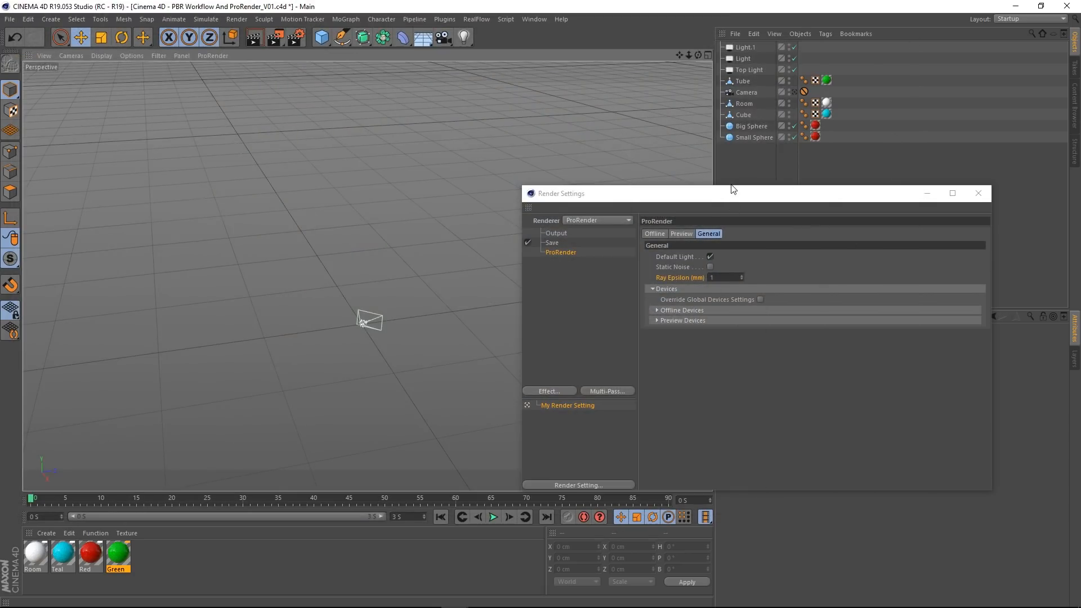
Step: Override the global device settings and enable the second GeForce GTX 970 for both offline and preview rendering
{"action": "left_click_drag", "start_coordinate": [732, 187], "coordinate": [423, 116]}
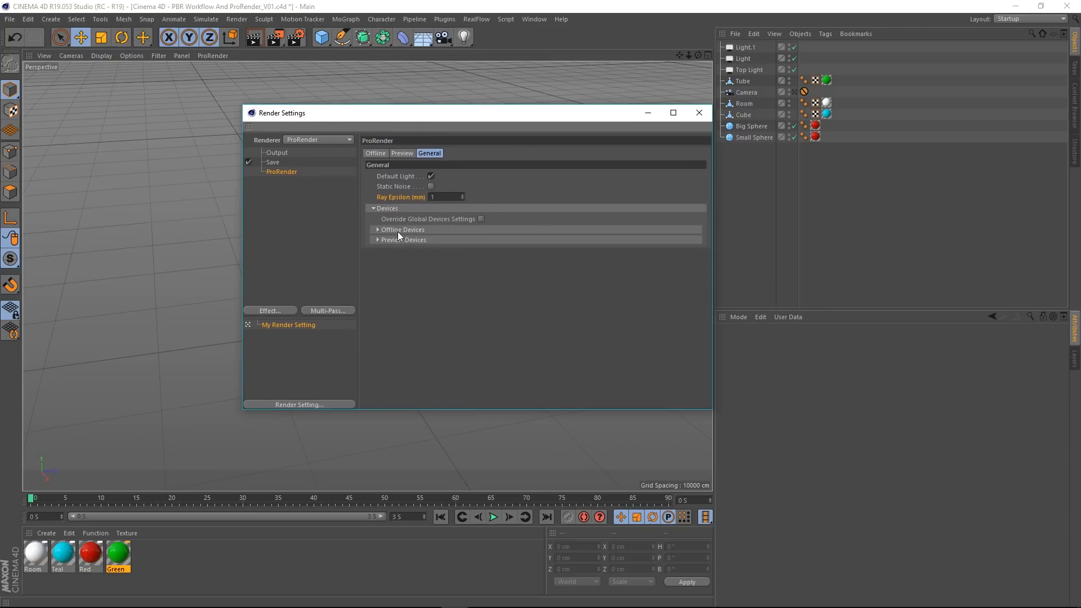
{"action": "left_click", "coordinate": [379, 230]}
{"action": "left_click", "coordinate": [381, 274]}
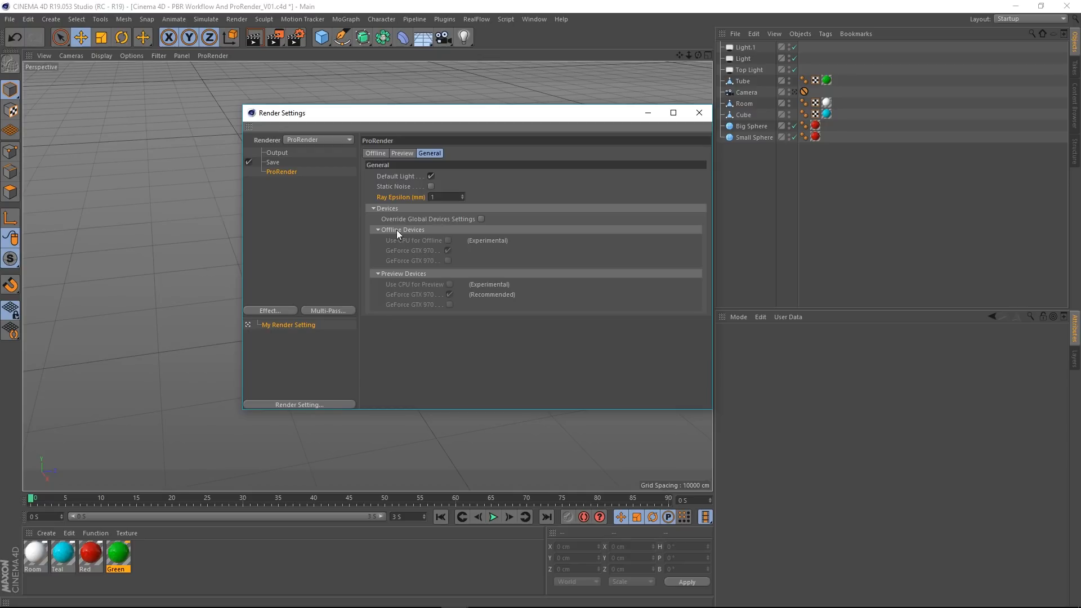
{"action": "left_click", "coordinate": [375, 153]}
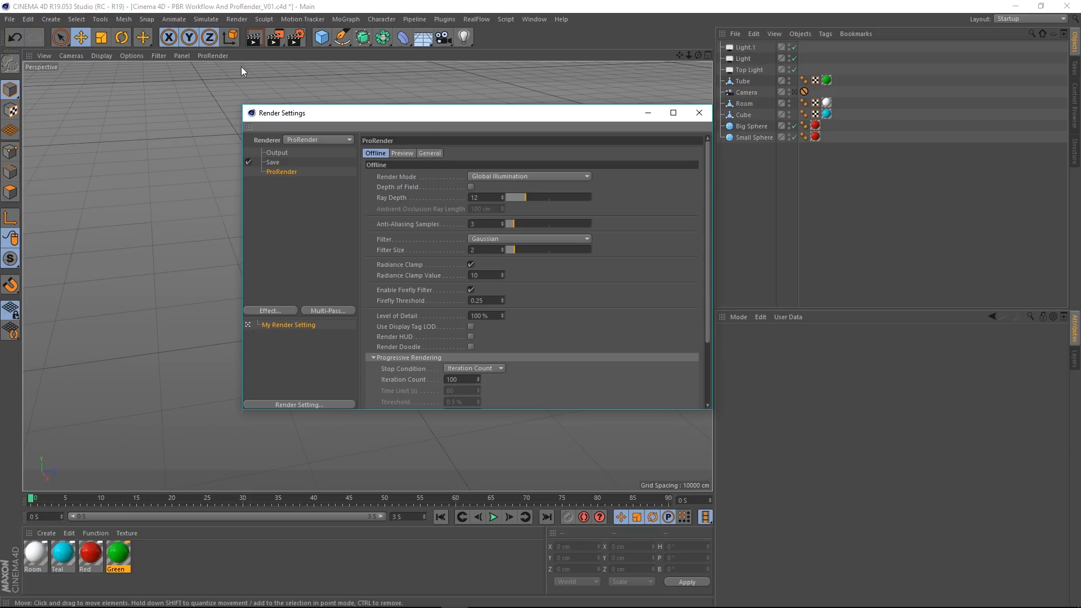
{"action": "left_click", "coordinate": [427, 154]}
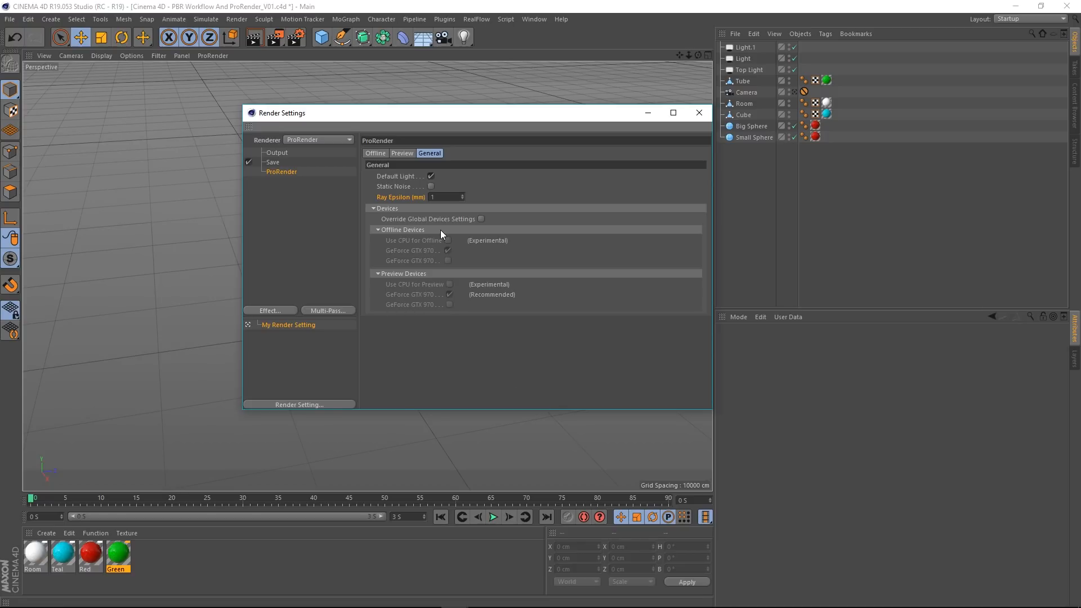
{"action": "left_click", "coordinate": [481, 219]}
{"action": "left_click", "coordinate": [448, 260]}
{"action": "left_click", "coordinate": [449, 306]}
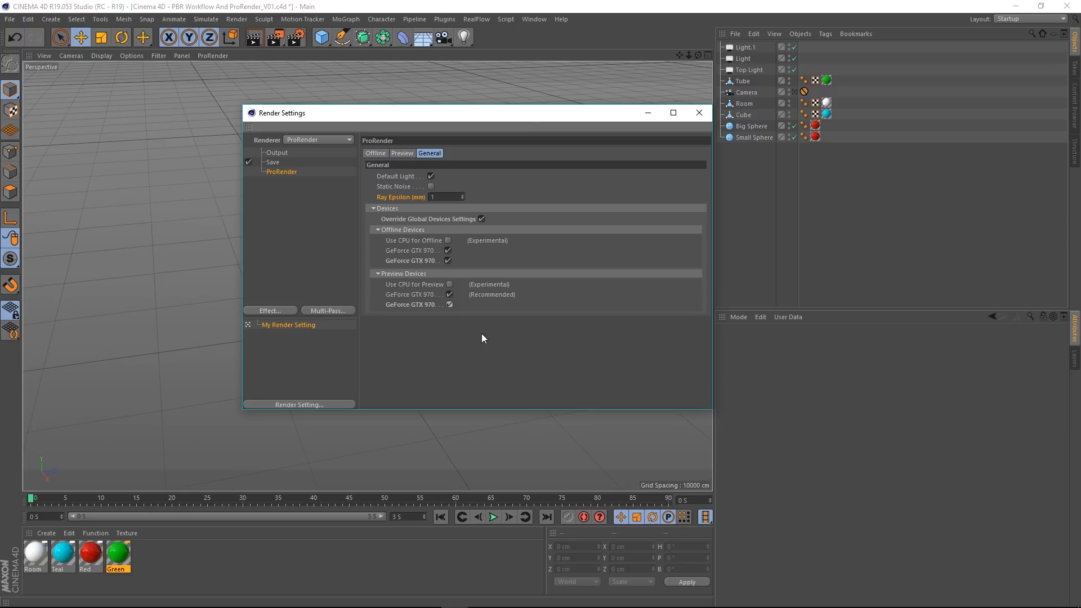
Step: Move the render settings window aside and inspect the room's exterior and the green tube up close
{"action": "left_click_drag", "start_coordinate": [523, 121], "coordinate": [804, 152]}
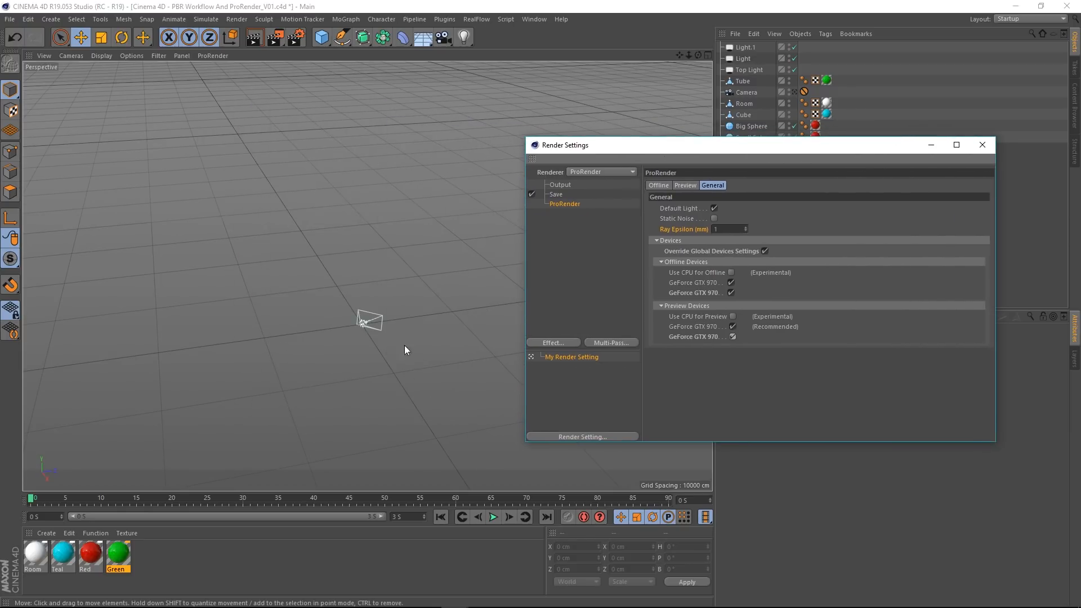
{"action": "scroll", "coordinate": [366, 329], "scroll_direction": "up", "scroll_amount": 8}
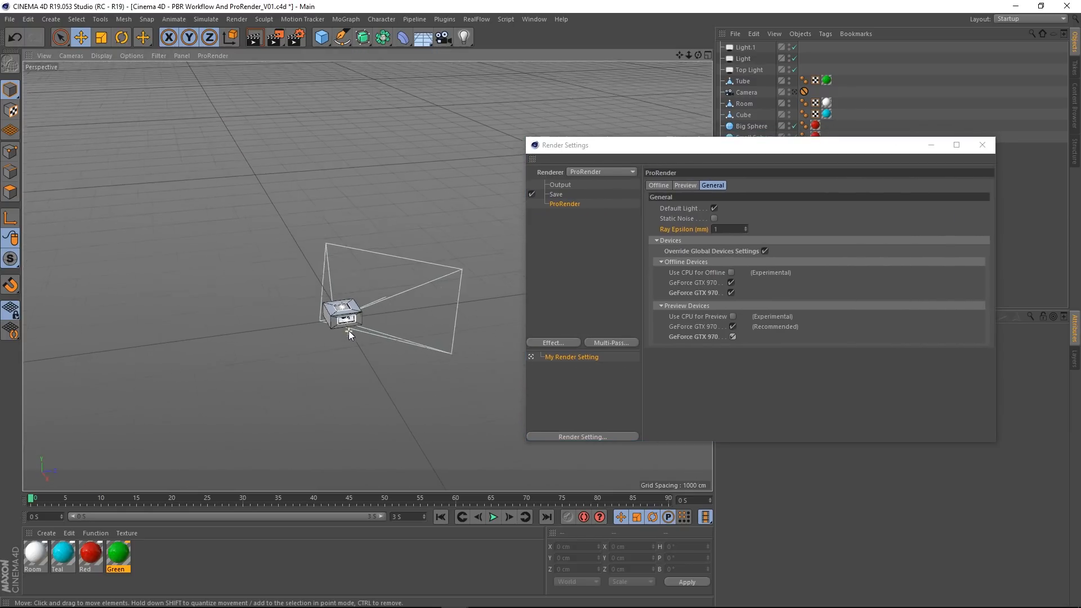
{"action": "scroll", "coordinate": [349, 333], "scroll_direction": "up", "scroll_amount": 10}
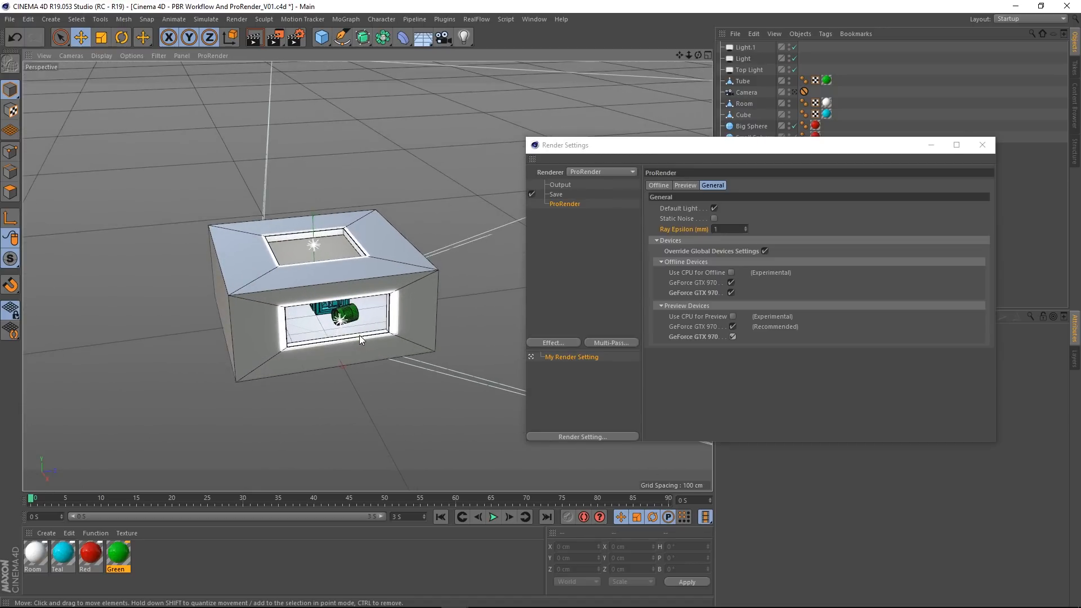
{"action": "scroll", "coordinate": [360, 335], "scroll_direction": "up", "scroll_amount": 10}
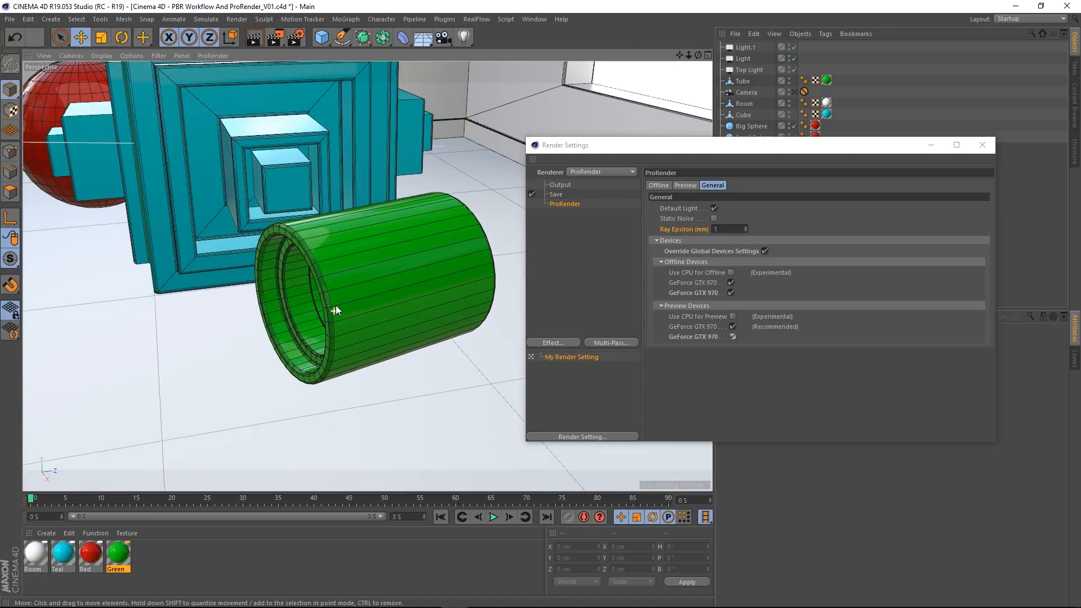
{"action": "key", "text": "x"}
{"action": "left_click_drag", "start_coordinate": [344, 282], "coordinate": [445, 290], "text": "alt"}
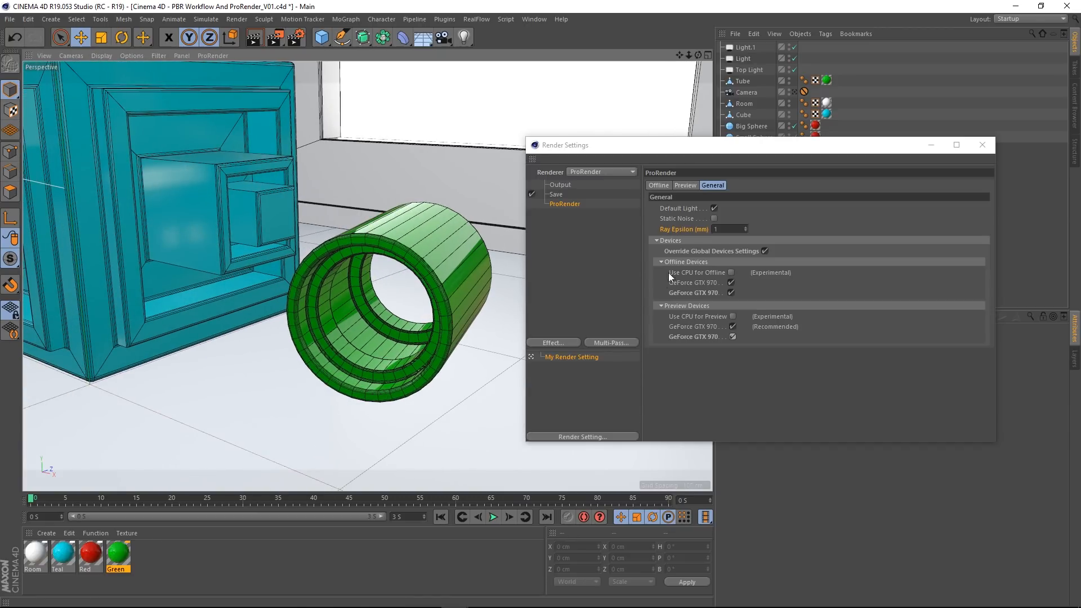
Step: Try the CPU option for preview rendering and compare ProRender's Preview settings with its Offline settings
{"action": "left_click_drag", "start_coordinate": [702, 146], "coordinate": [533, 130]}
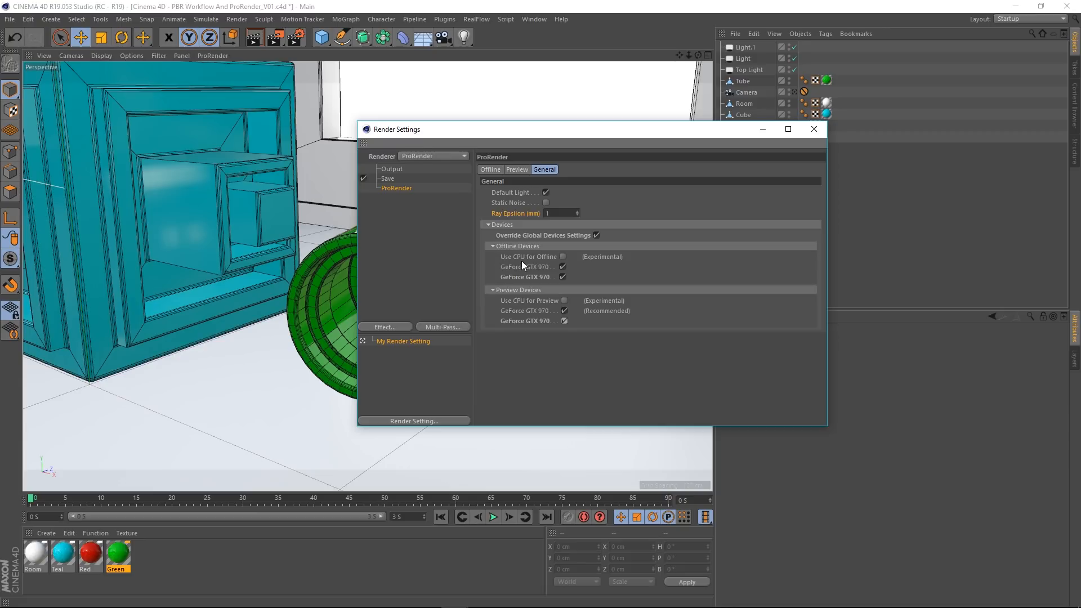
{"action": "left_click", "coordinate": [565, 300]}
{"action": "left_click", "coordinate": [567, 301]}
{"action": "left_click", "coordinate": [516, 170]}
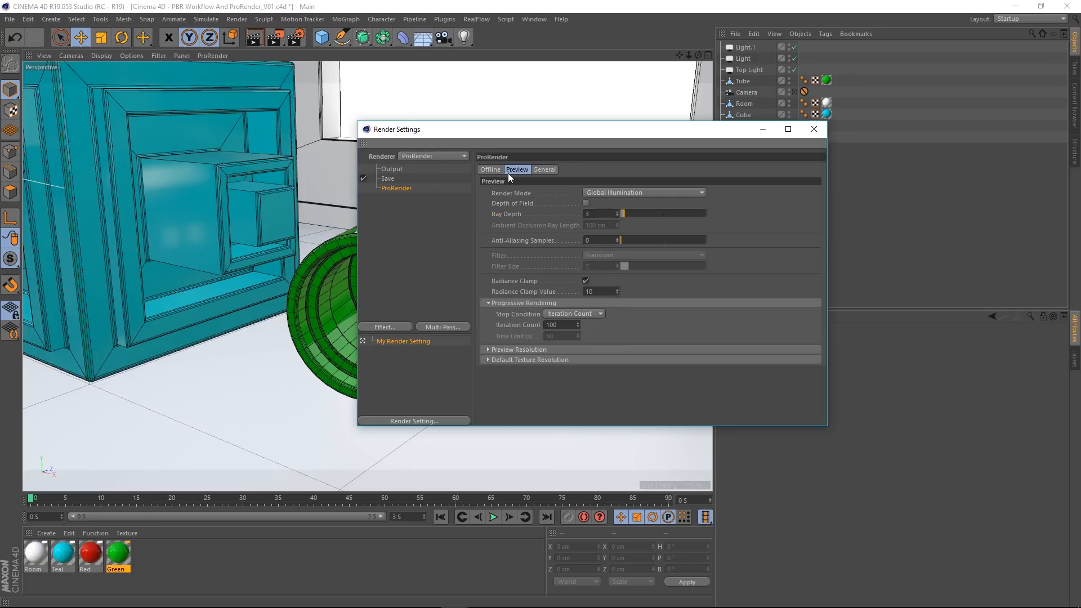
{"action": "left_click", "coordinate": [488, 170]}
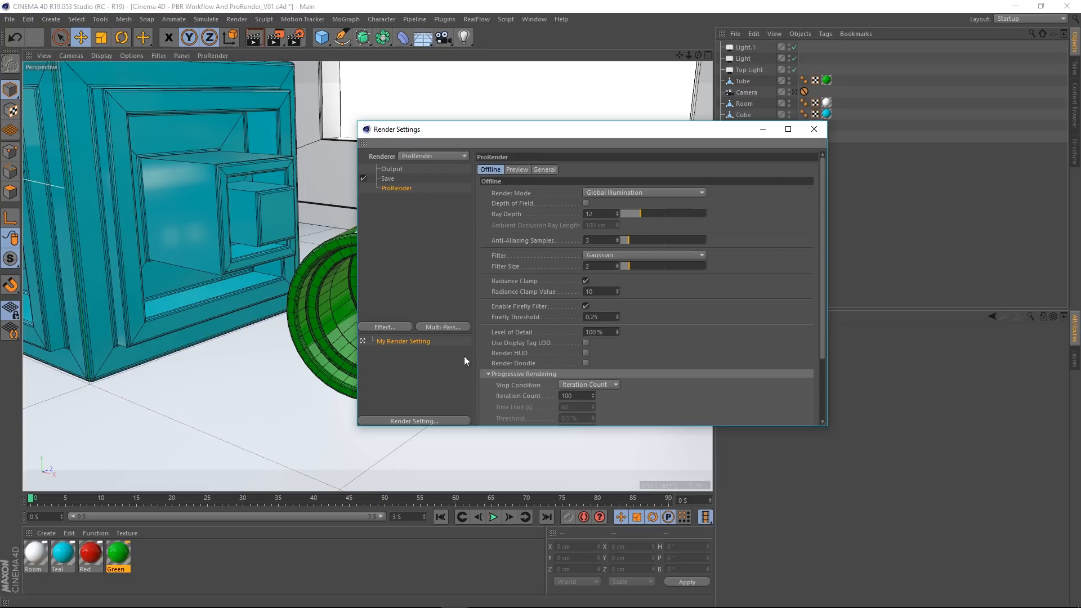
{"action": "left_click", "coordinate": [517, 169]}
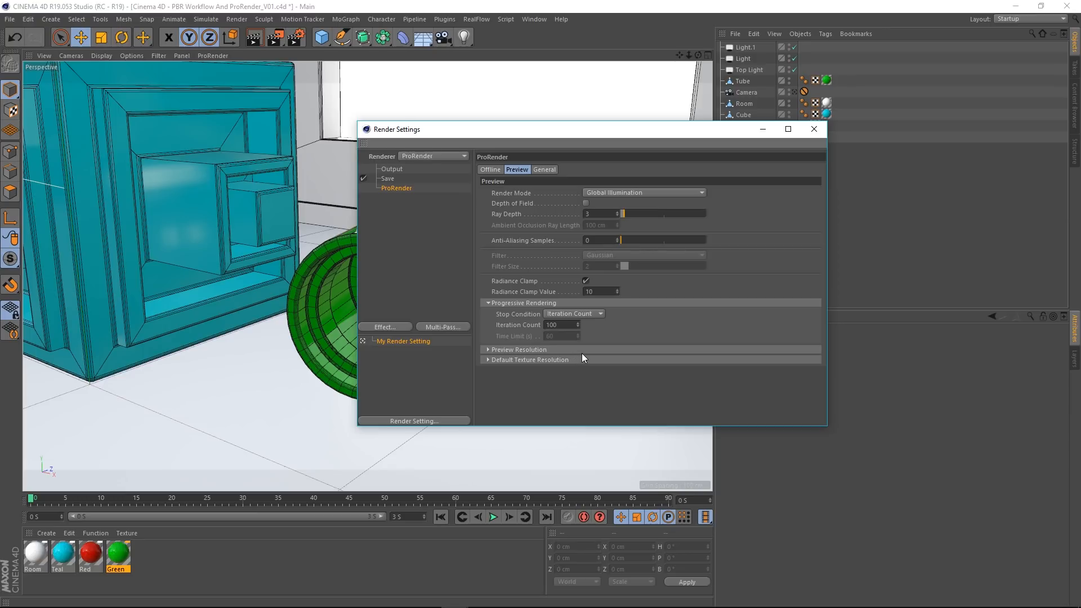
Step: Return to the scene camera's view and dock the render settings beside the viewport, resizing the panes
{"action": "left_click_drag", "start_coordinate": [451, 128], "coordinate": [614, 121]}
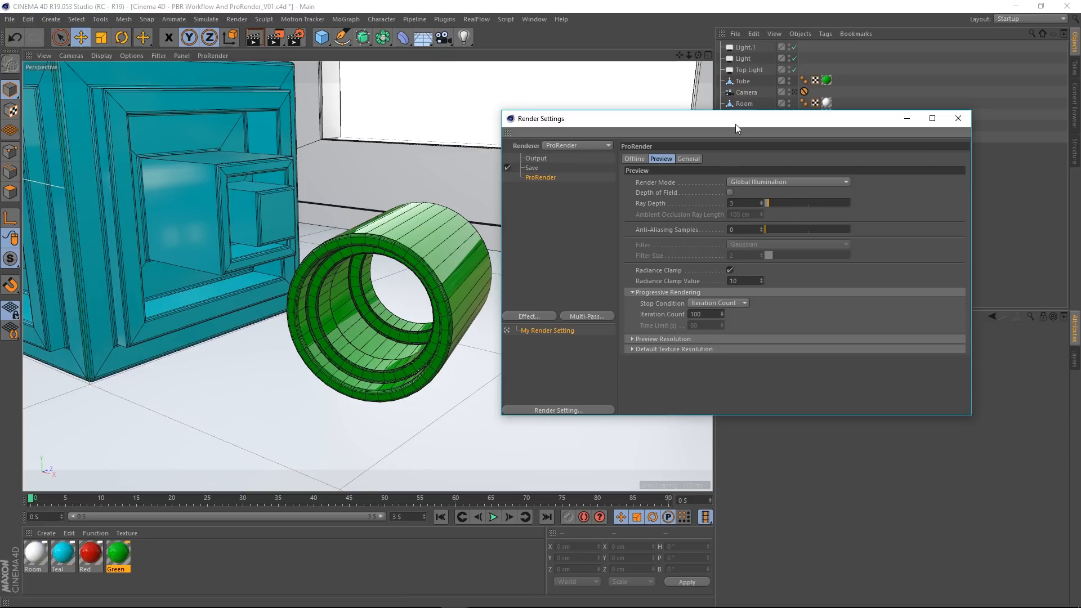
{"action": "left_click_drag", "start_coordinate": [735, 123], "coordinate": [734, 164]}
{"action": "left_click", "coordinate": [794, 92]}
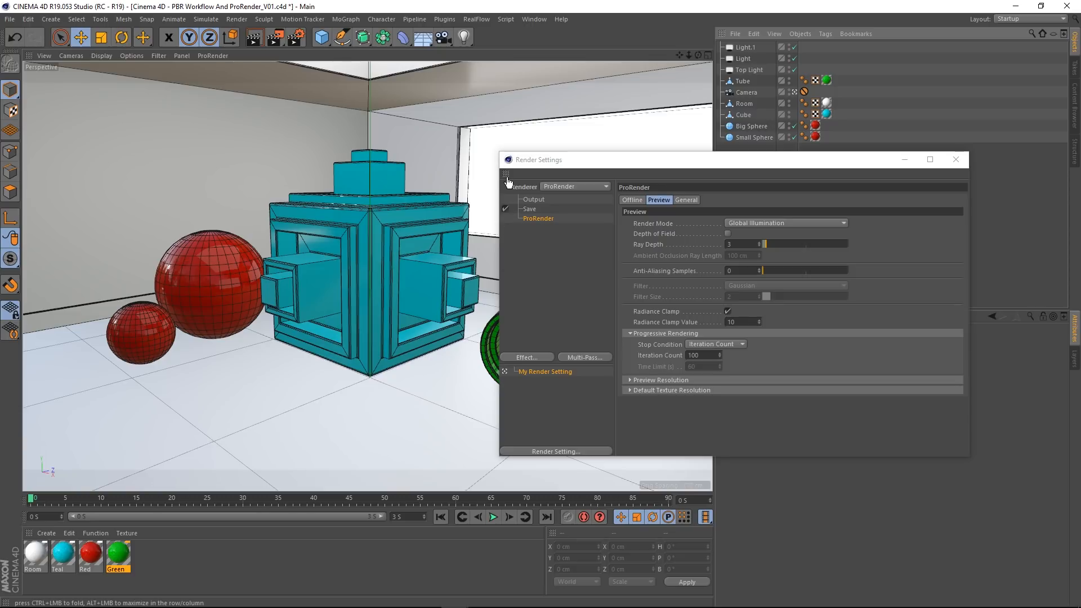
{"action": "left_click_drag", "start_coordinate": [505, 174], "coordinate": [653, 137]}
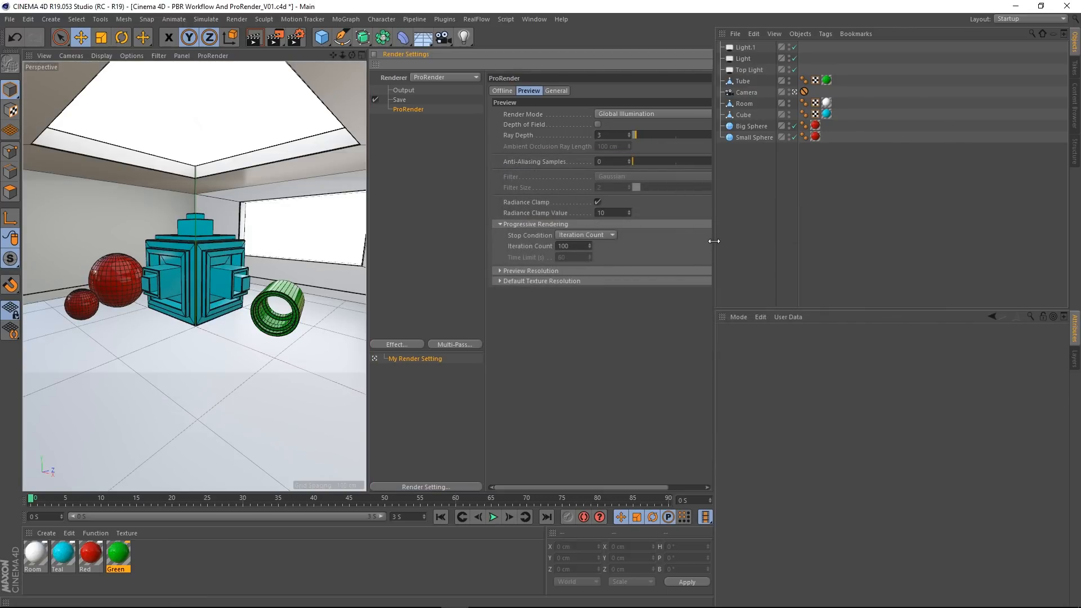
{"action": "left_click_drag", "start_coordinate": [714, 241], "coordinate": [896, 239]}
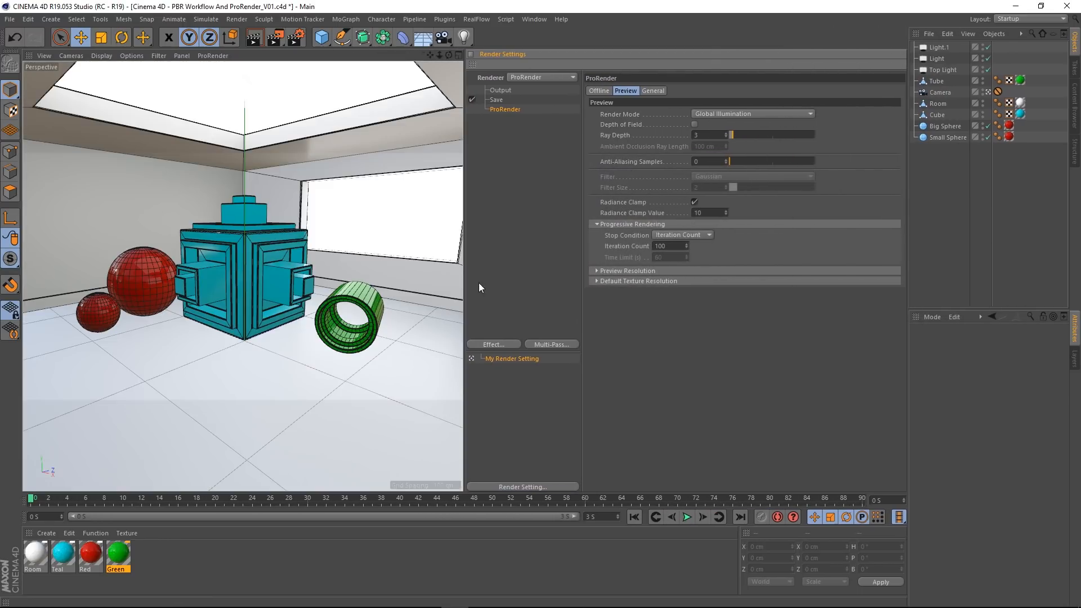
{"action": "left_click_drag", "start_coordinate": [464, 289], "coordinate": [635, 285]}
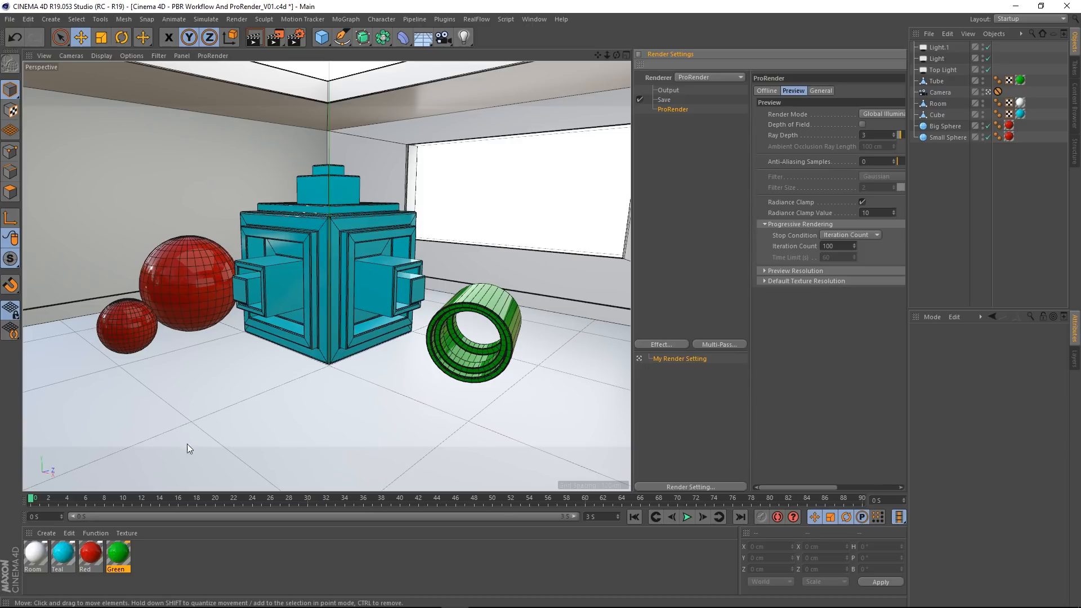
Step: Set the Perspective viewport's tinted border opacity to 100%
{"action": "left_click", "coordinate": [130, 56]}
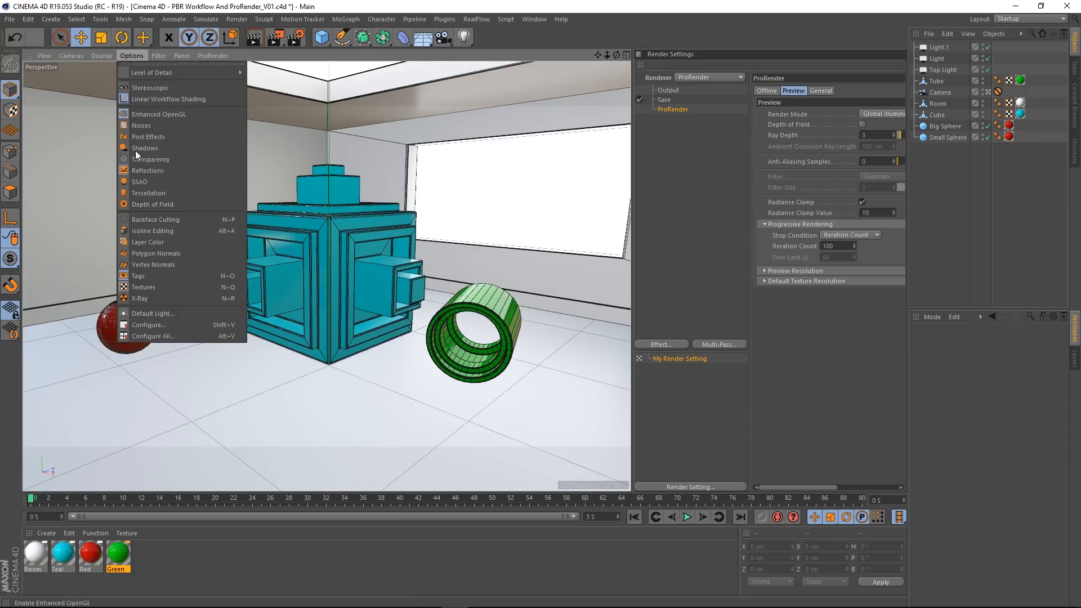
{"action": "left_click", "coordinate": [157, 321]}
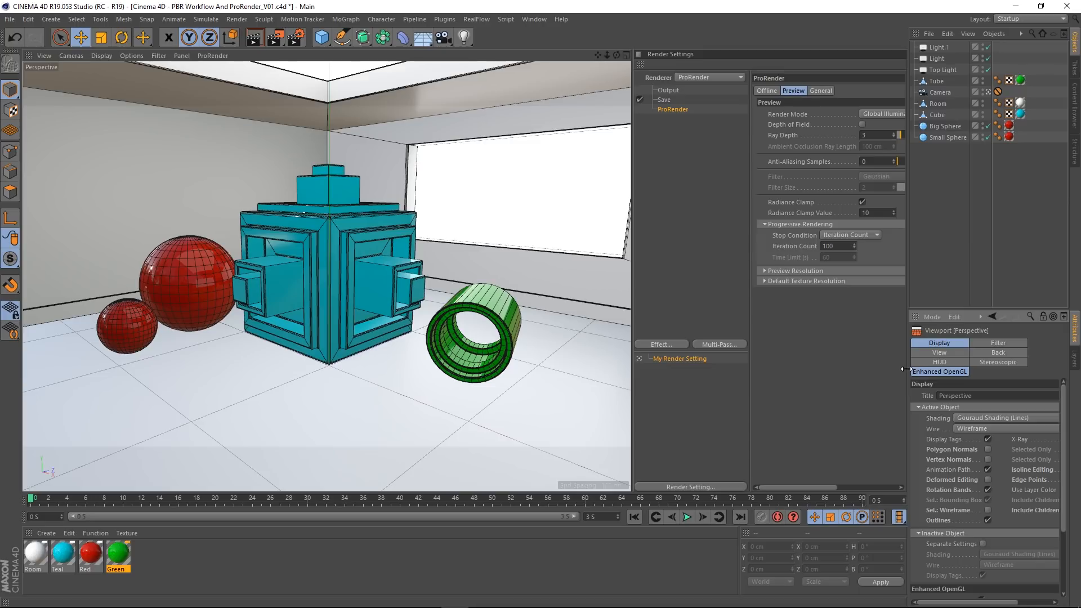
{"action": "left_click_drag", "start_coordinate": [908, 370], "coordinate": [726, 375]}
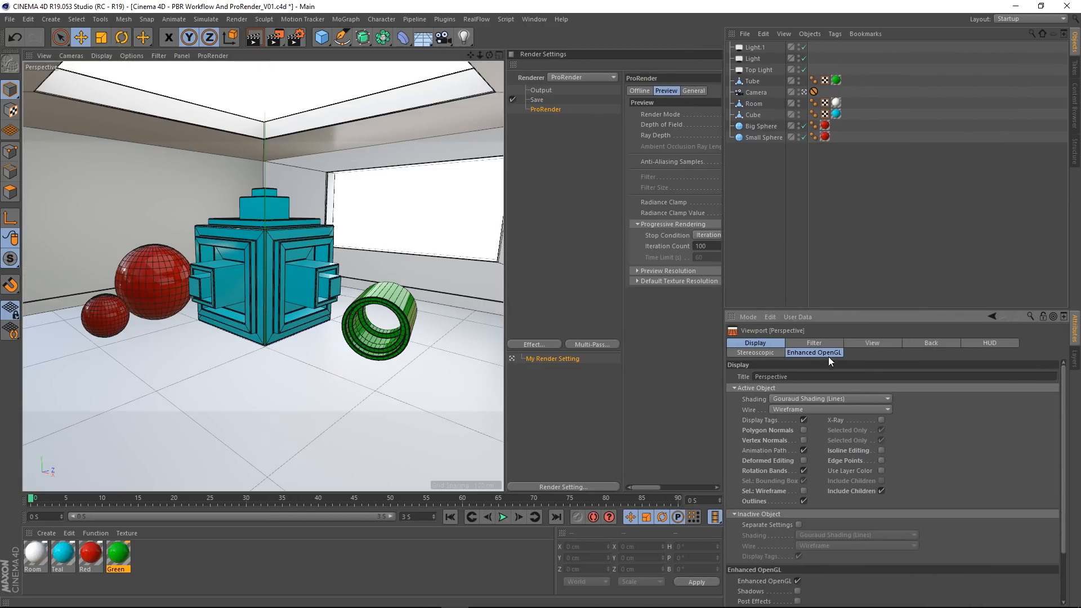
{"action": "left_click", "coordinate": [815, 342]}
{"action": "left_click", "coordinate": [879, 342]}
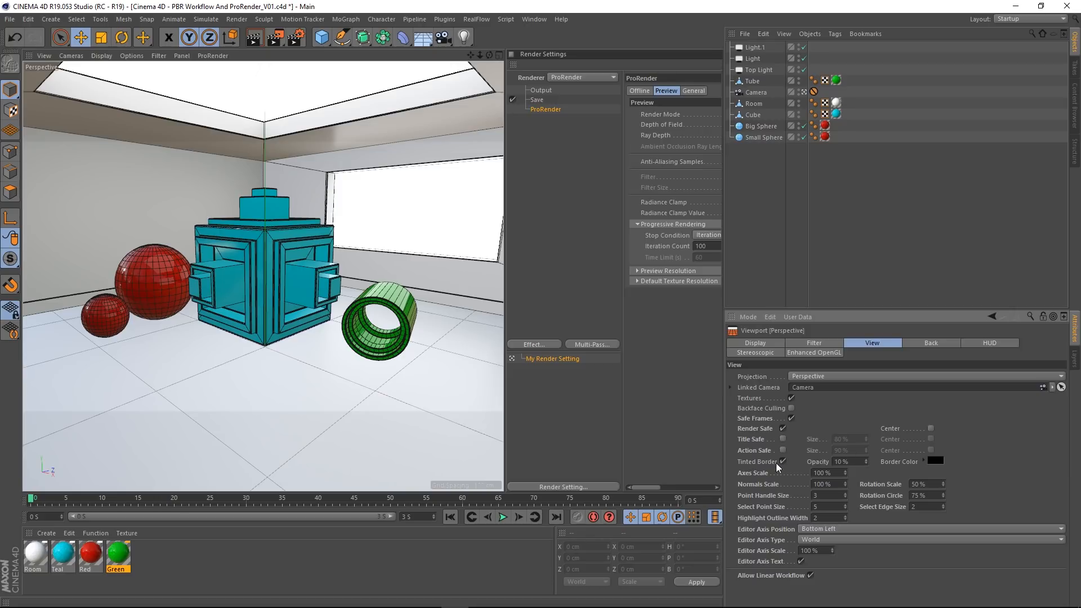
{"action": "double_click", "coordinate": [850, 462]}
{"action": "type", "text": "90"}
{"action": "key", "text": "Return"}
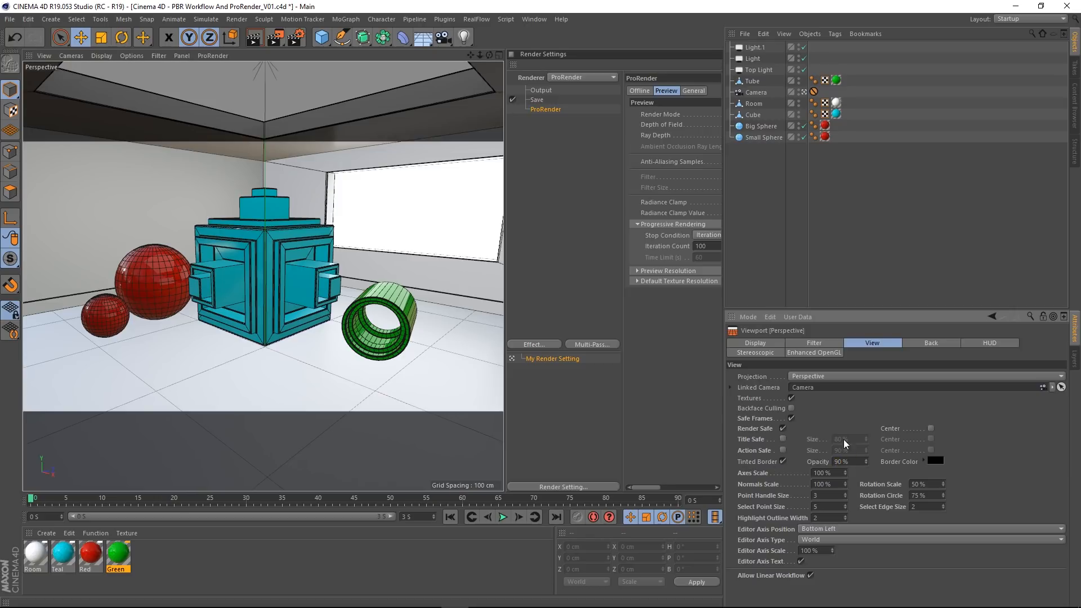
{"action": "left_click_drag", "start_coordinate": [868, 460], "coordinate": [868, 439]}
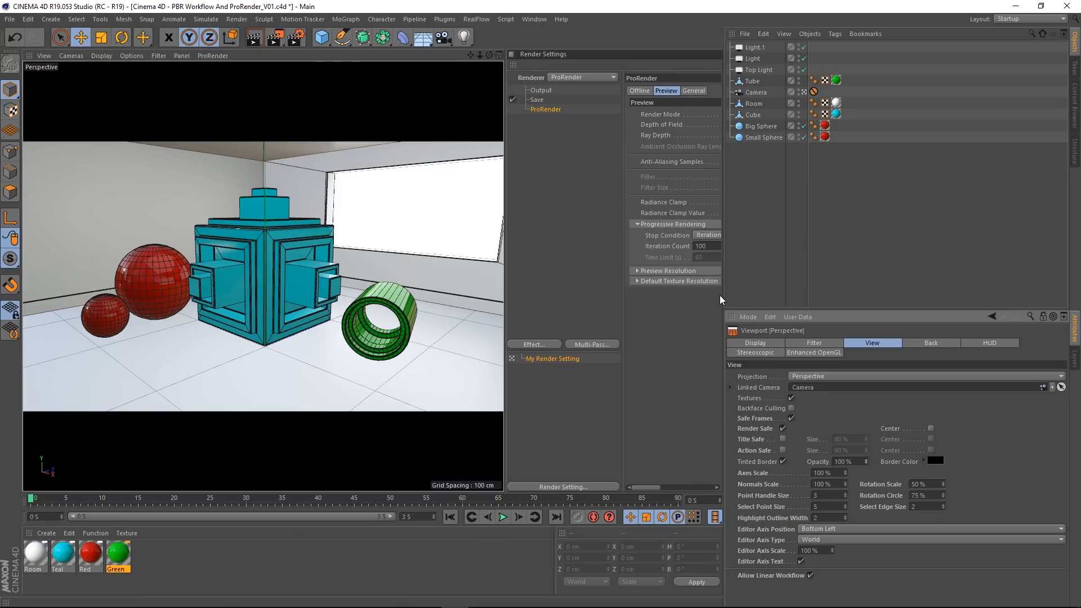
Step: Resize the docked panes so the camera view and the full ProRender settings fit side by side
{"action": "left_click_drag", "start_coordinate": [723, 297], "coordinate": [905, 297]}
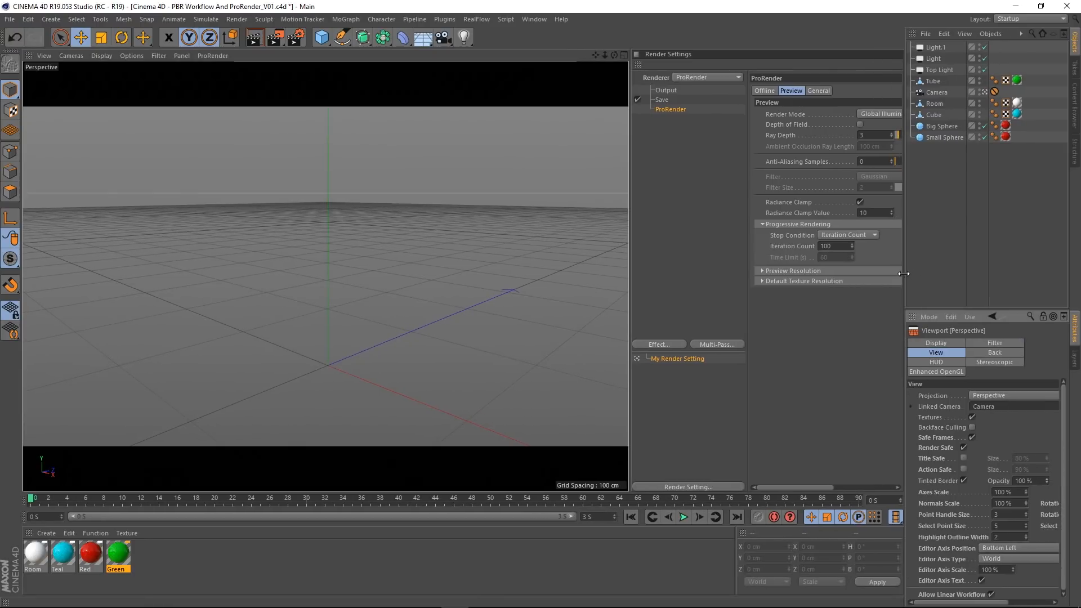
{"action": "left_click_drag", "start_coordinate": [630, 321], "coordinate": [573, 325]}
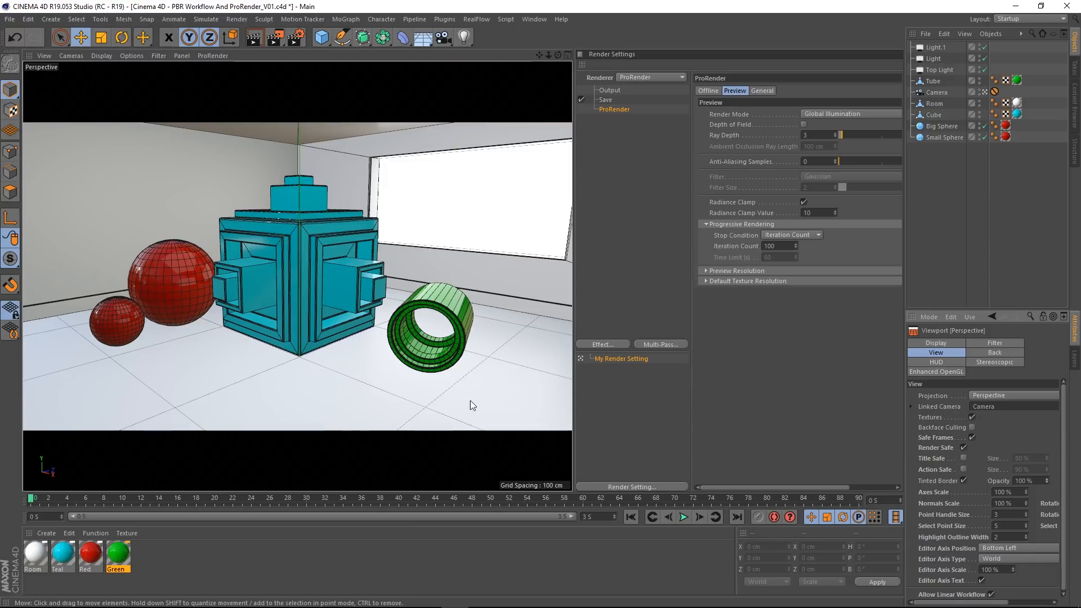
{"action": "left_click_drag", "start_coordinate": [573, 306], "coordinate": [515, 318]}
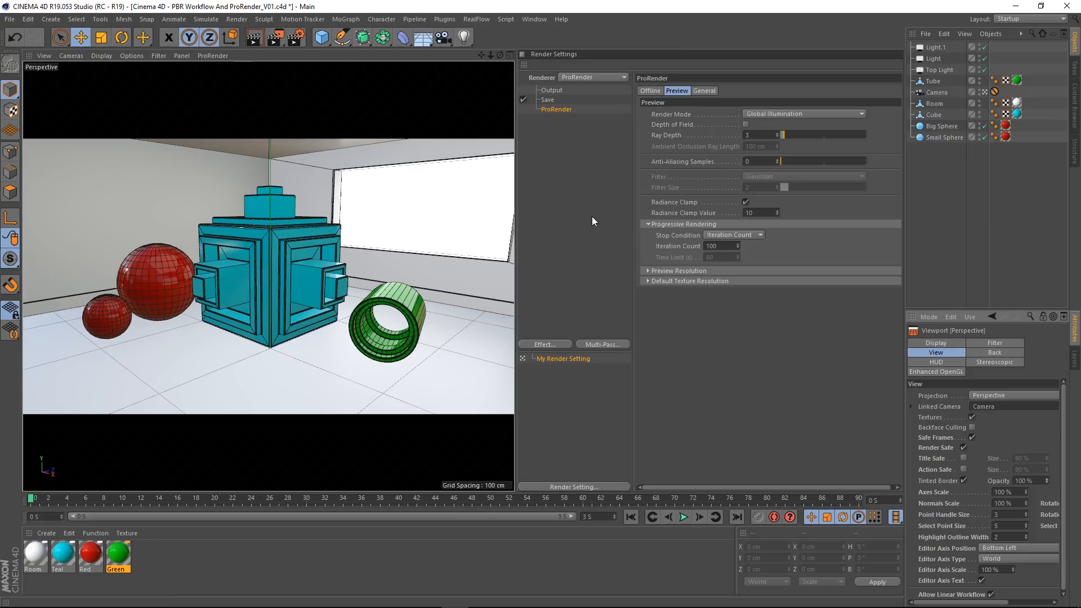
Step: Start ProRender in the perspective viewport, stop and restart it, and check the available render quality options
{"action": "left_click", "coordinate": [214, 57]}
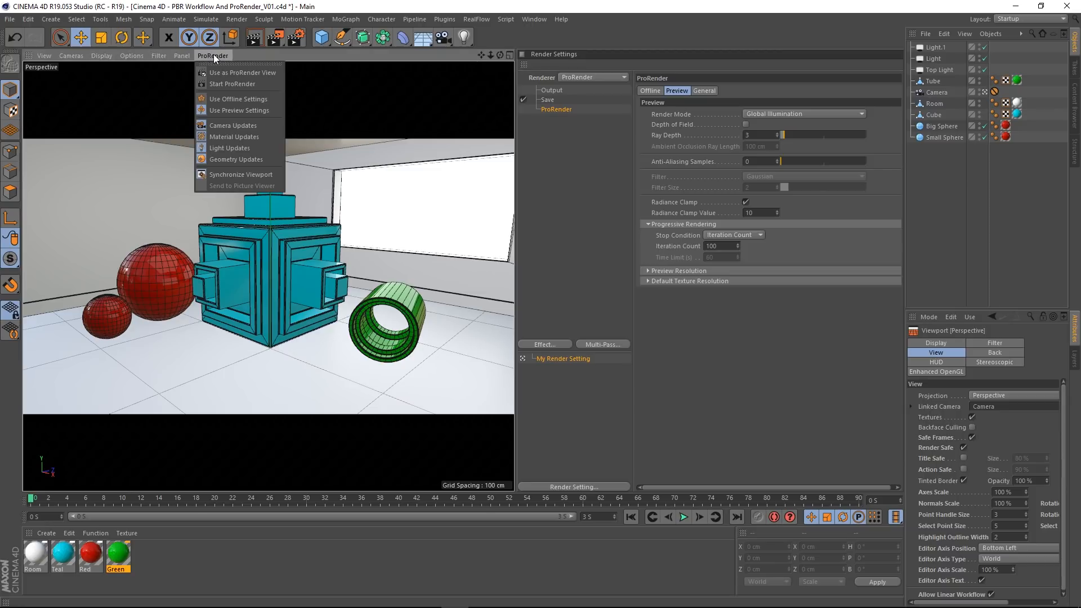
{"action": "left_click", "coordinate": [237, 83]}
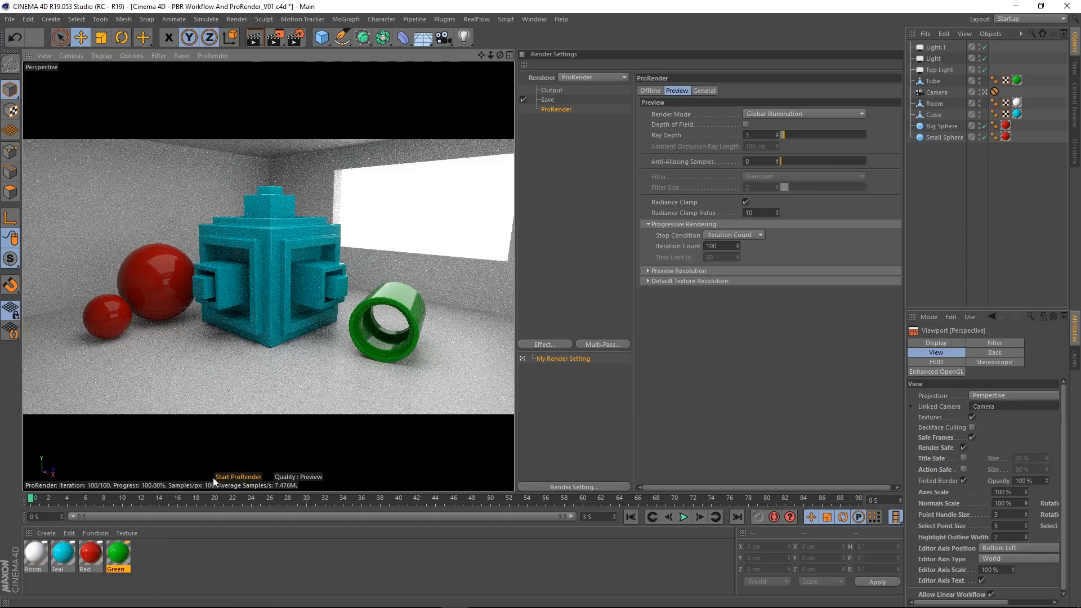
{"action": "left_click", "coordinate": [237, 478]}
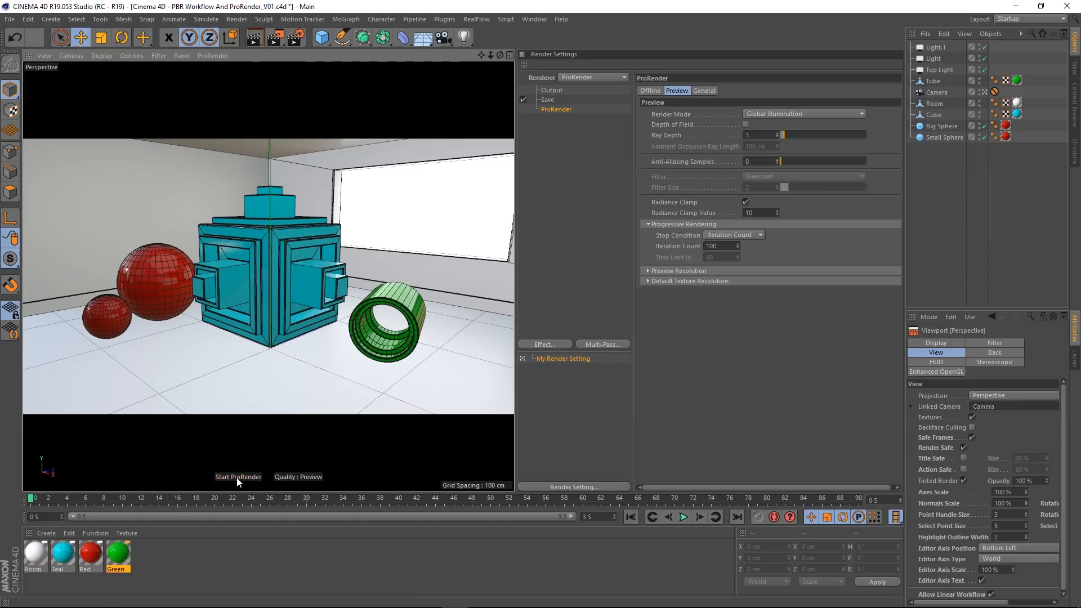
{"action": "left_click", "coordinate": [214, 55]}
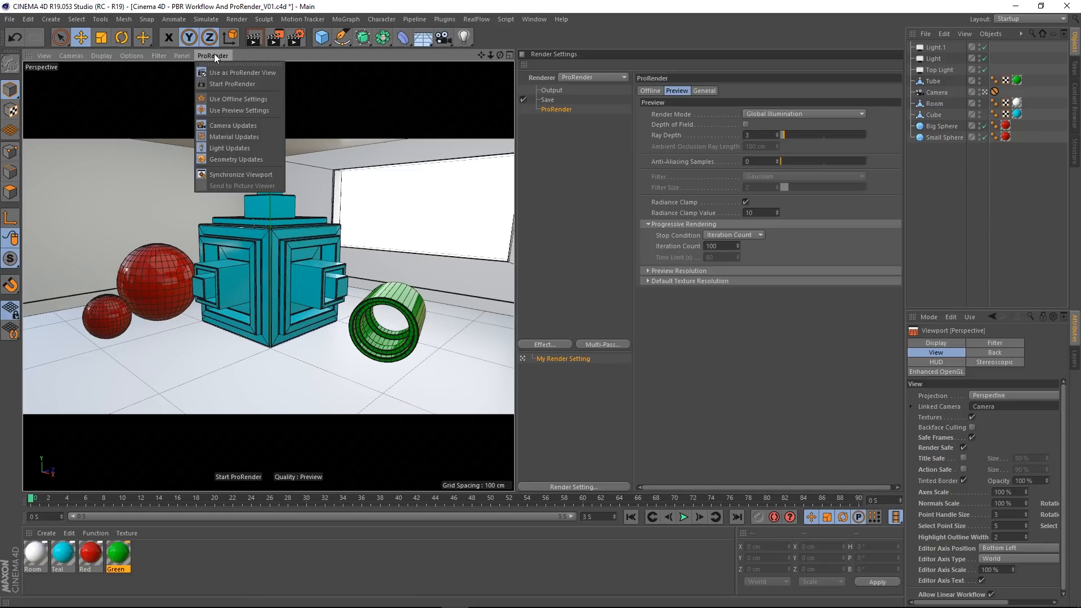
{"action": "left_click", "coordinate": [235, 477]}
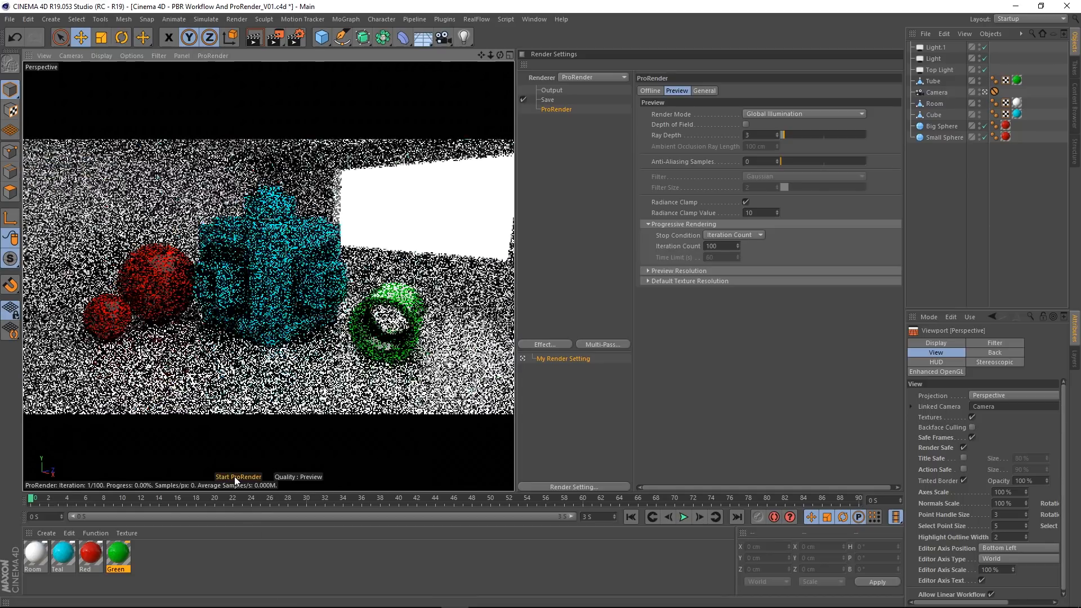
{"action": "left_click", "coordinate": [302, 476]}
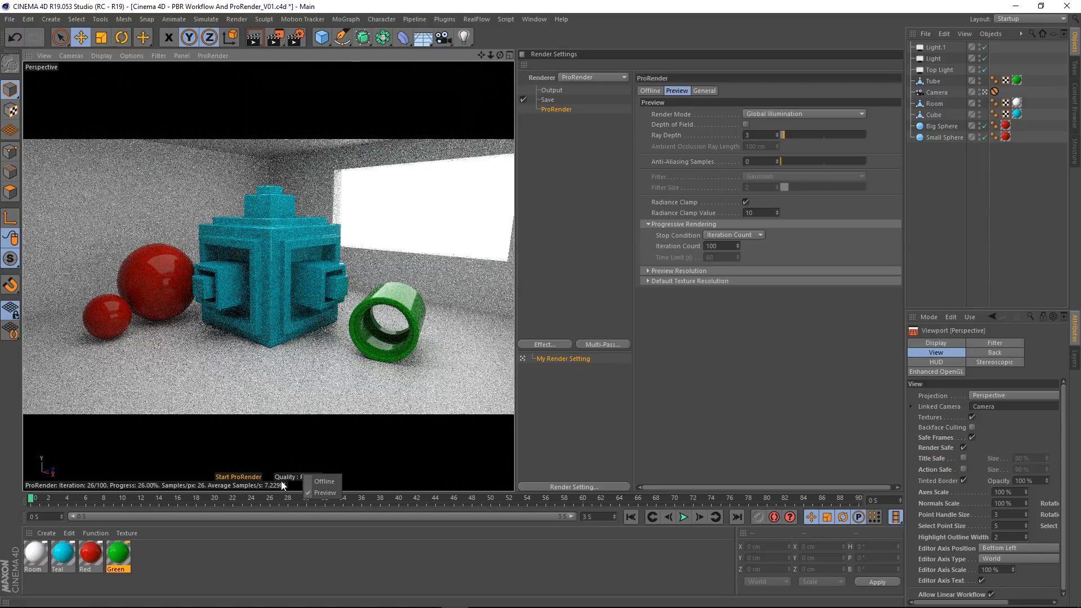
{"action": "left_click", "coordinate": [272, 448]}
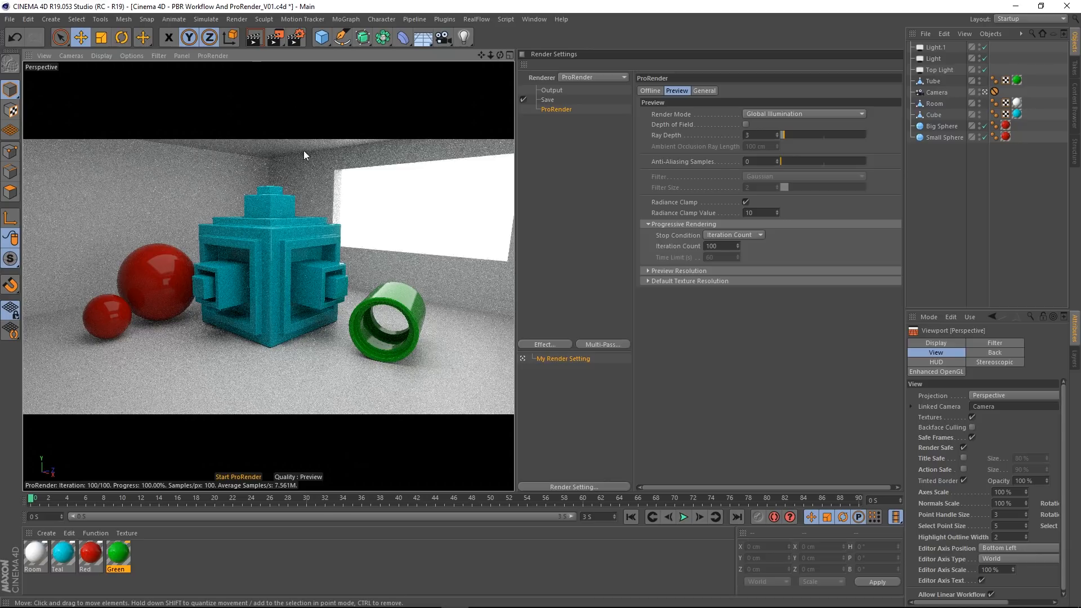
Step: Open the program's preferences folder in the file browser from the Preferences window
{"action": "left_click", "coordinate": [27, 19]}
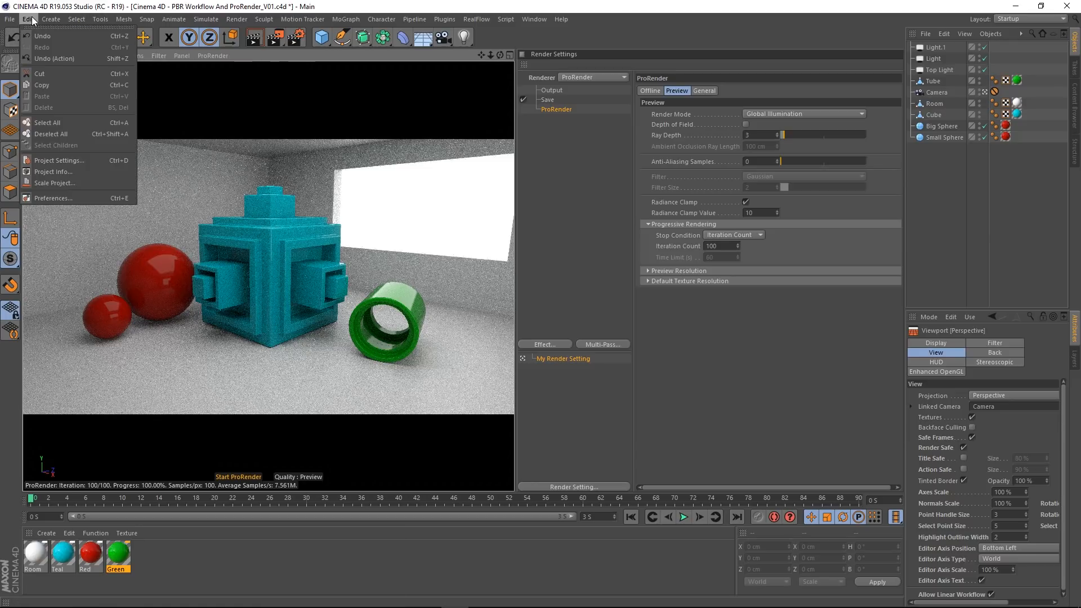
{"action": "left_click", "coordinate": [57, 197]}
{"action": "left_click_drag", "start_coordinate": [181, 62], "coordinate": [295, 76]}
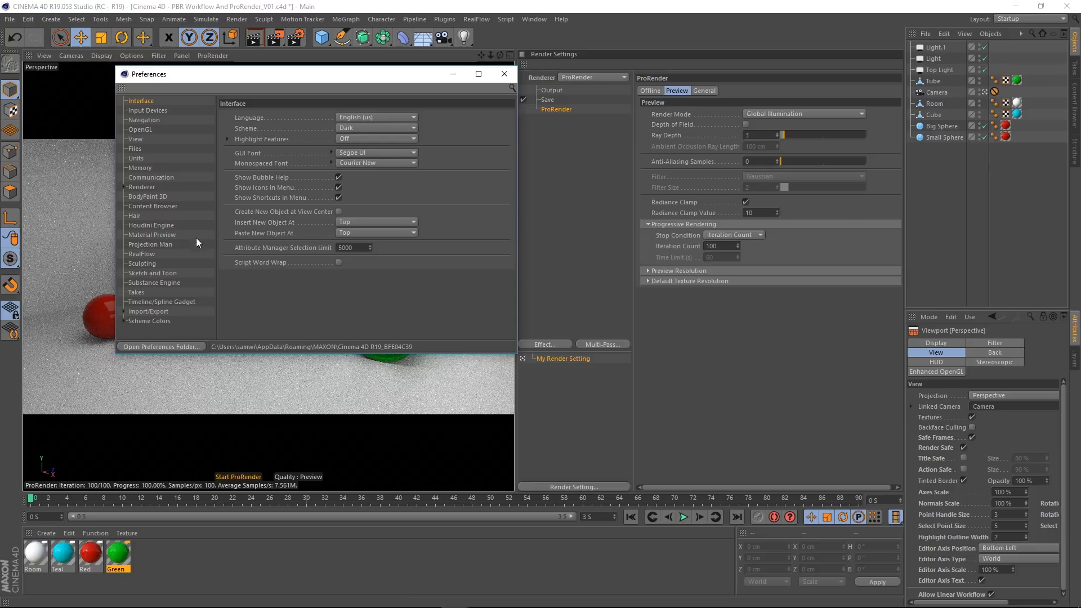
{"action": "left_click", "coordinate": [149, 347]}
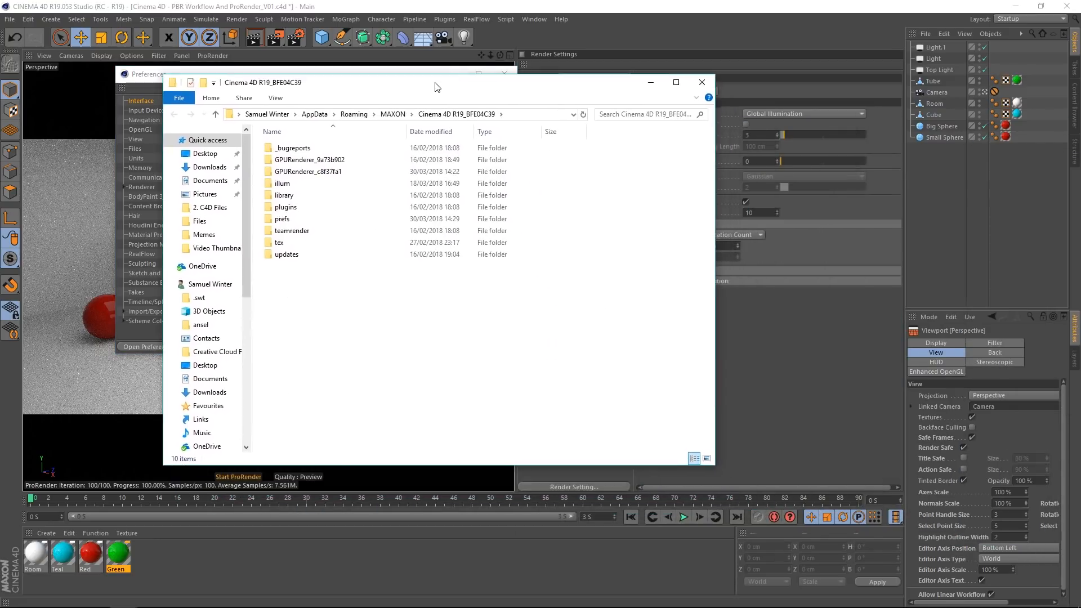
Step: Examine the contents of both GPURenderer folders, including the compiled kernel files, and close the folder and Preferences windows
{"action": "double_click", "coordinate": [301, 160]}
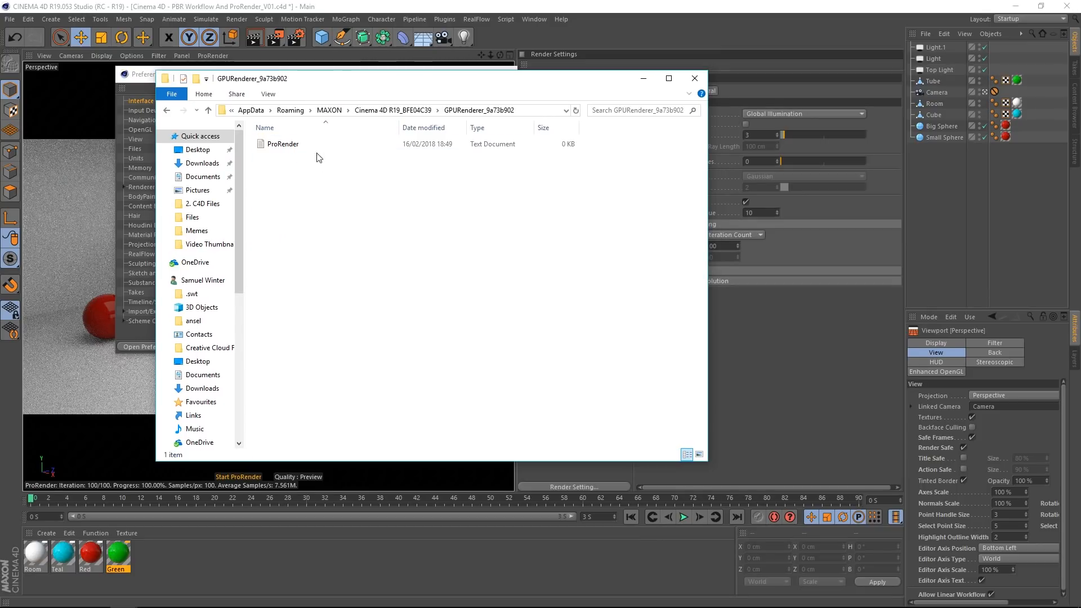
{"action": "left_click", "coordinate": [167, 110]}
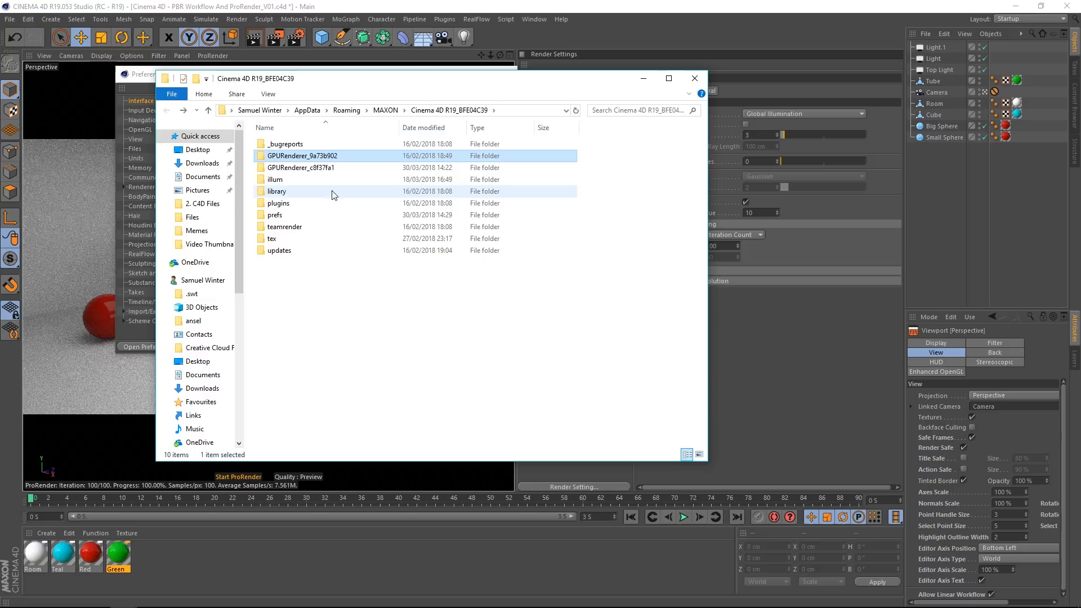
{"action": "double_click", "coordinate": [310, 173]}
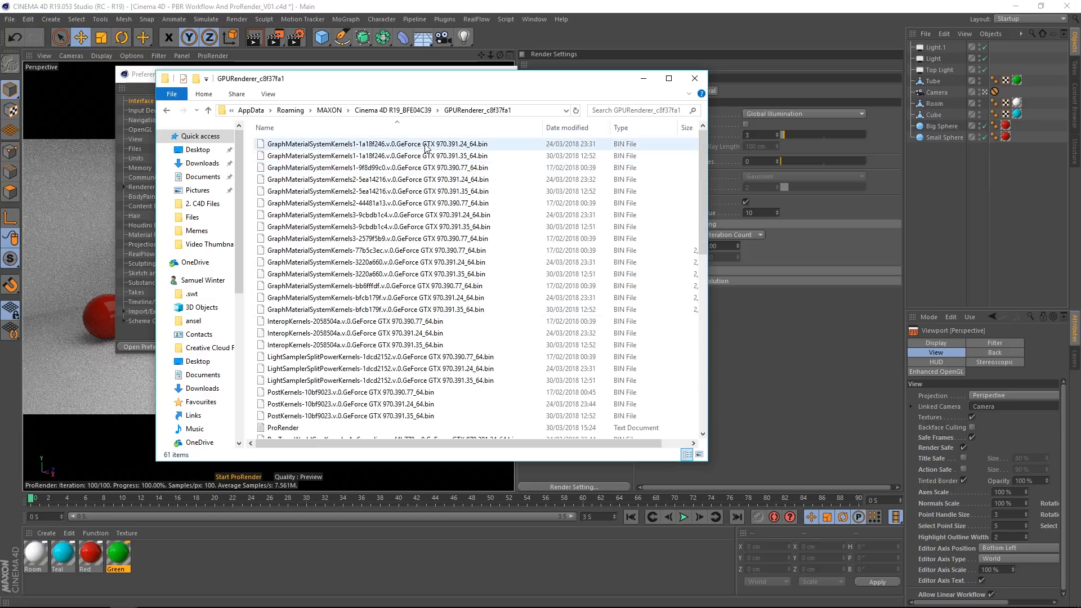
{"action": "scroll", "coordinate": [434, 231], "scroll_direction": "down", "scroll_amount": 8}
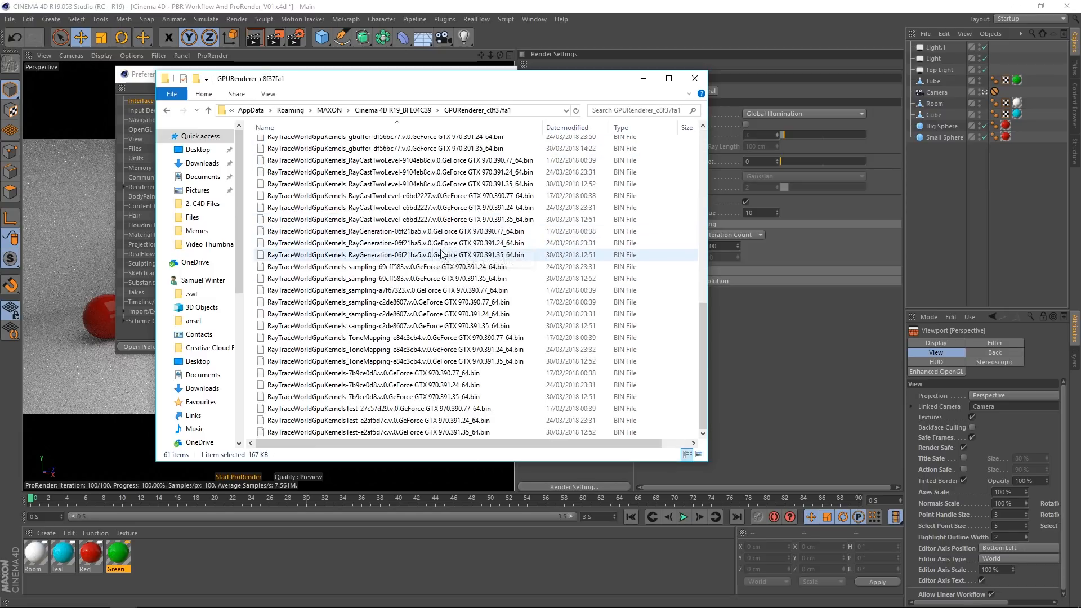
{"action": "scroll", "coordinate": [445, 313], "scroll_direction": "up", "scroll_amount": 8}
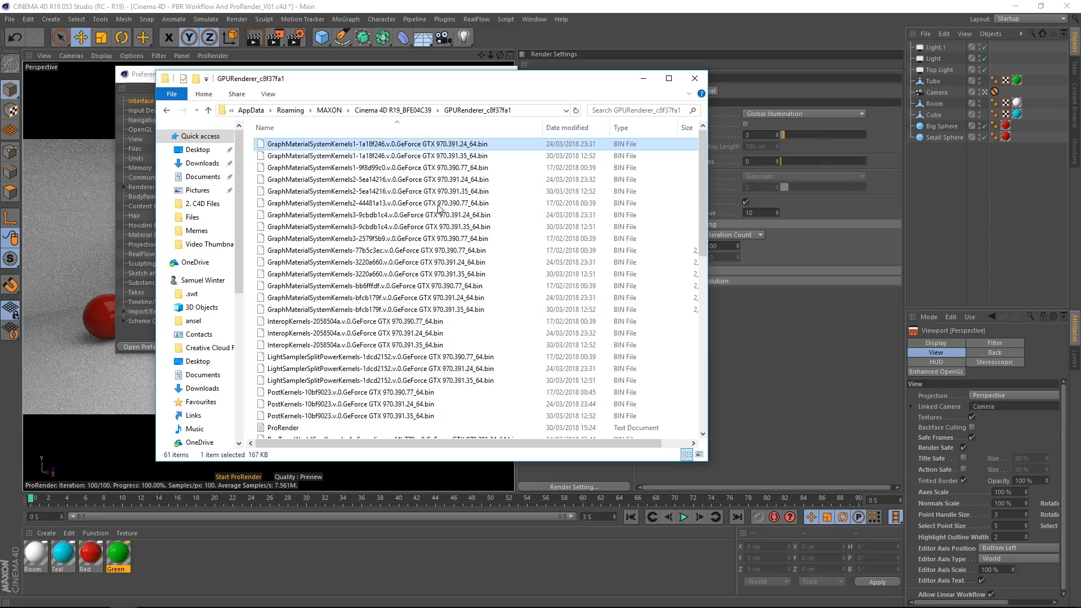
{"action": "scroll", "coordinate": [436, 313], "scroll_direction": "down", "scroll_amount": 12}
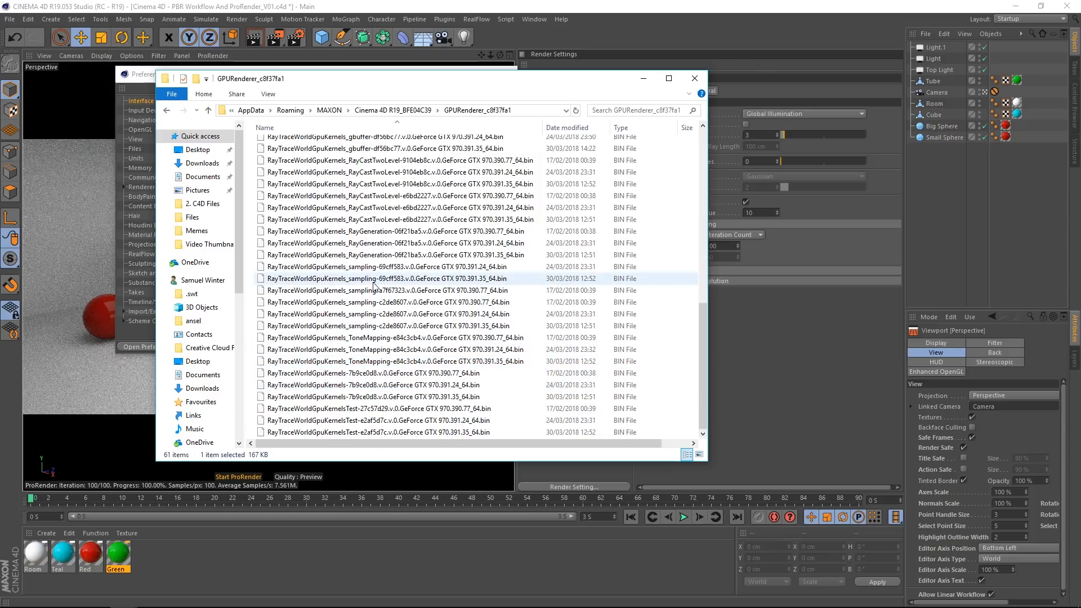
{"action": "scroll", "coordinate": [394, 341], "scroll_direction": "up", "scroll_amount": 4}
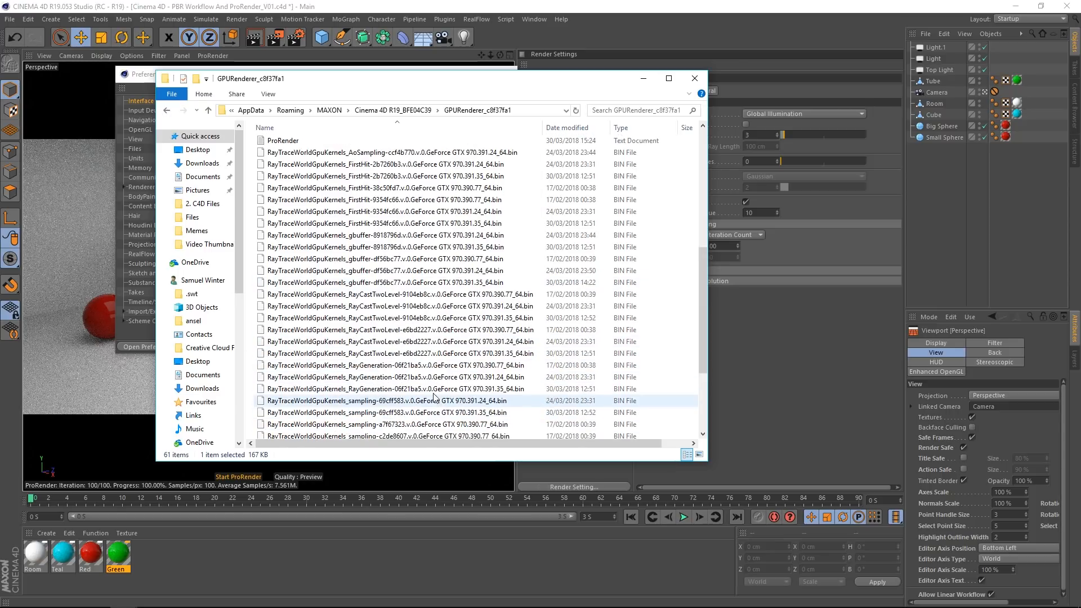
{"action": "scroll", "coordinate": [410, 322], "scroll_direction": "up", "scroll_amount": 8}
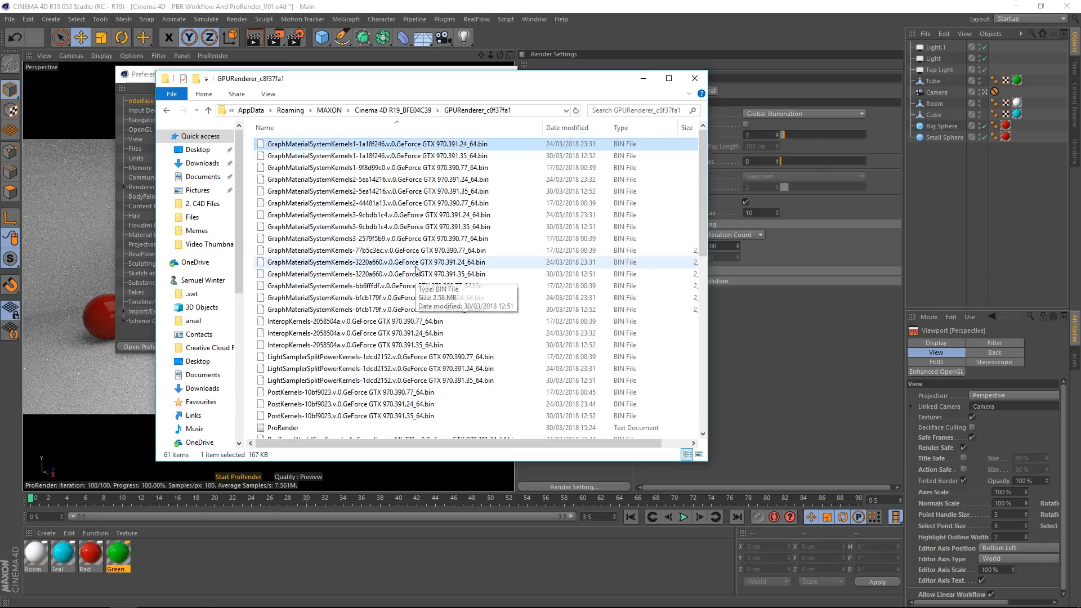
{"action": "left_click", "coordinate": [694, 79]}
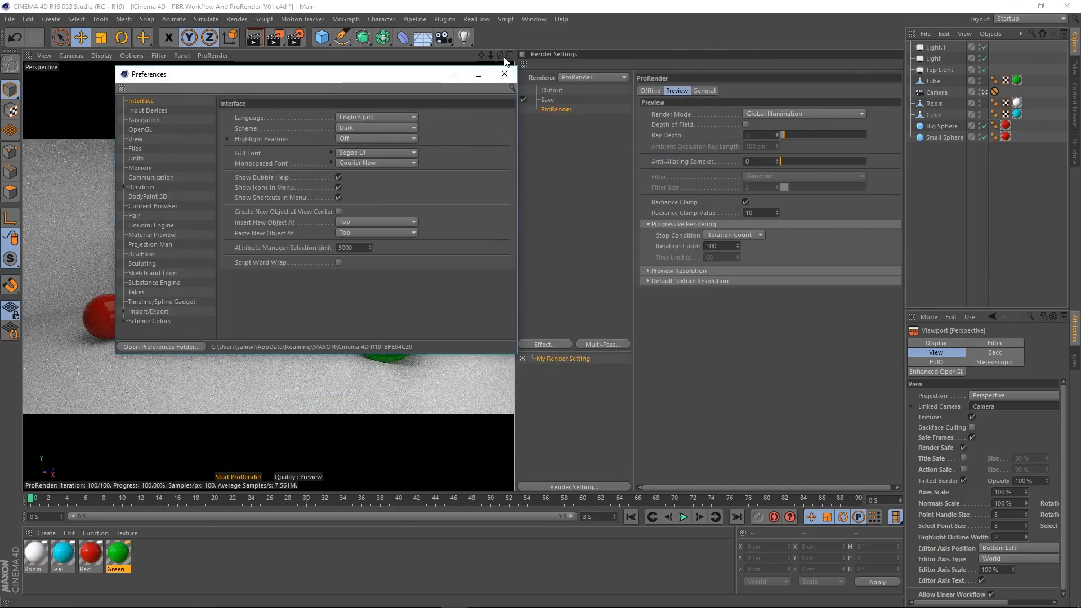
{"action": "left_click", "coordinate": [504, 74]}
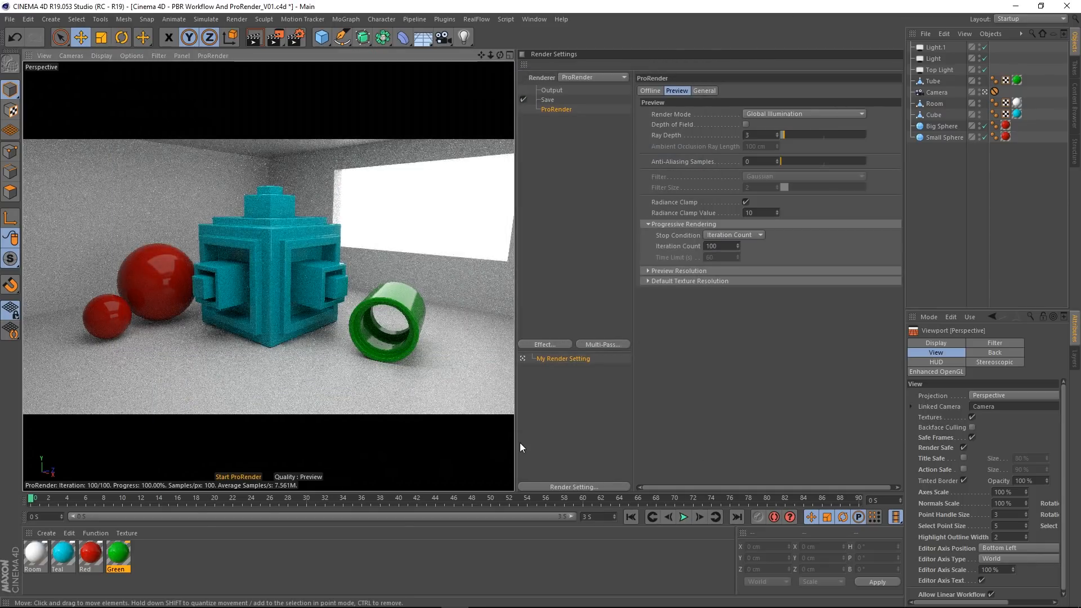
Step: Widen the viewport pane slightly beside the render settings and restart the ProRender preview
{"action": "left_click_drag", "start_coordinate": [517, 444], "coordinate": [545, 446]}
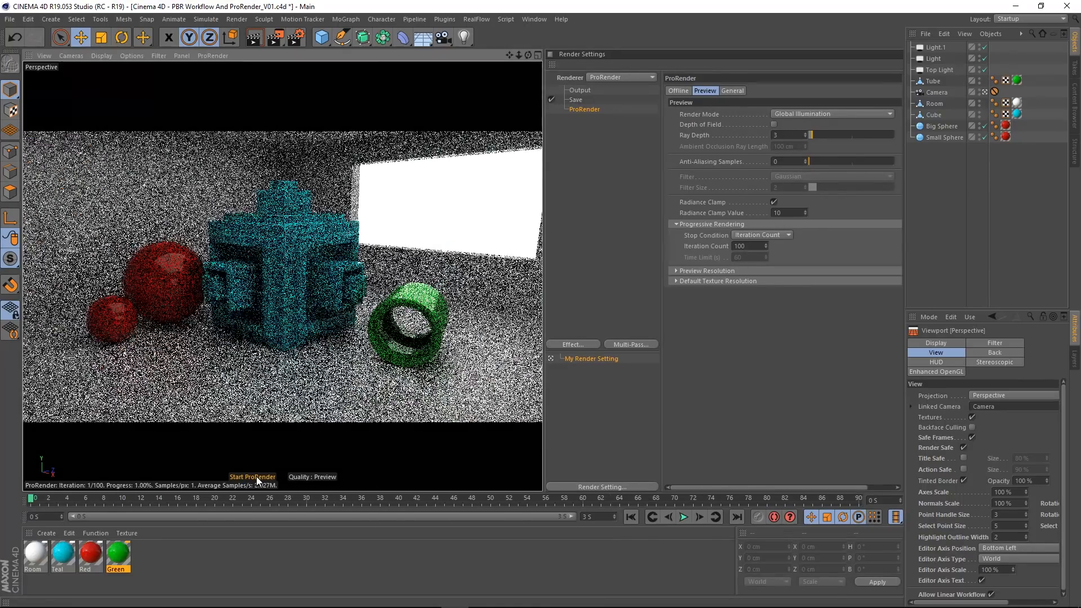
{"action": "left_click", "coordinate": [255, 478]}
{"action": "left_click", "coordinate": [256, 477]}
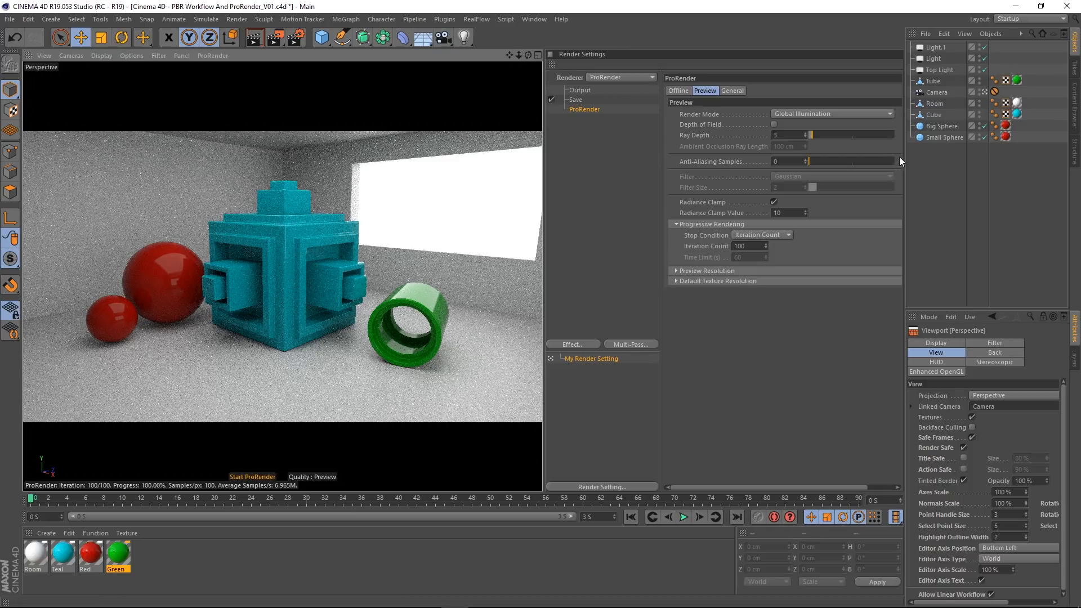
Step: Leave the scene camera, examine the live ProRender preview of the tube, cube and spheres from several angles, and return to the camera view
{"action": "left_click", "coordinate": [985, 92]}
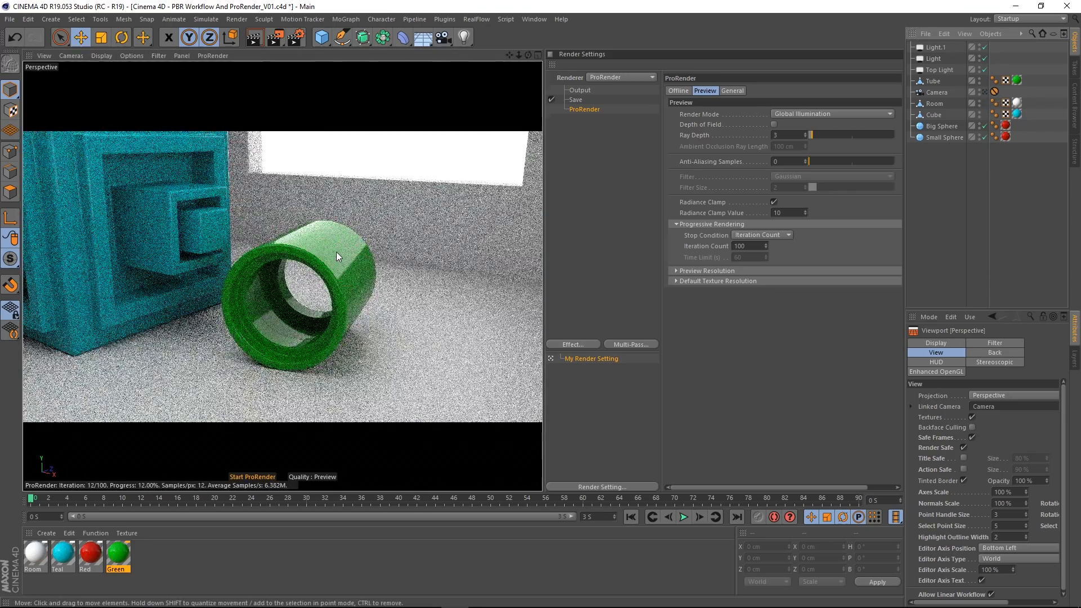
{"action": "left_click_drag", "start_coordinate": [337, 252], "coordinate": [285, 275], "text": "alt"}
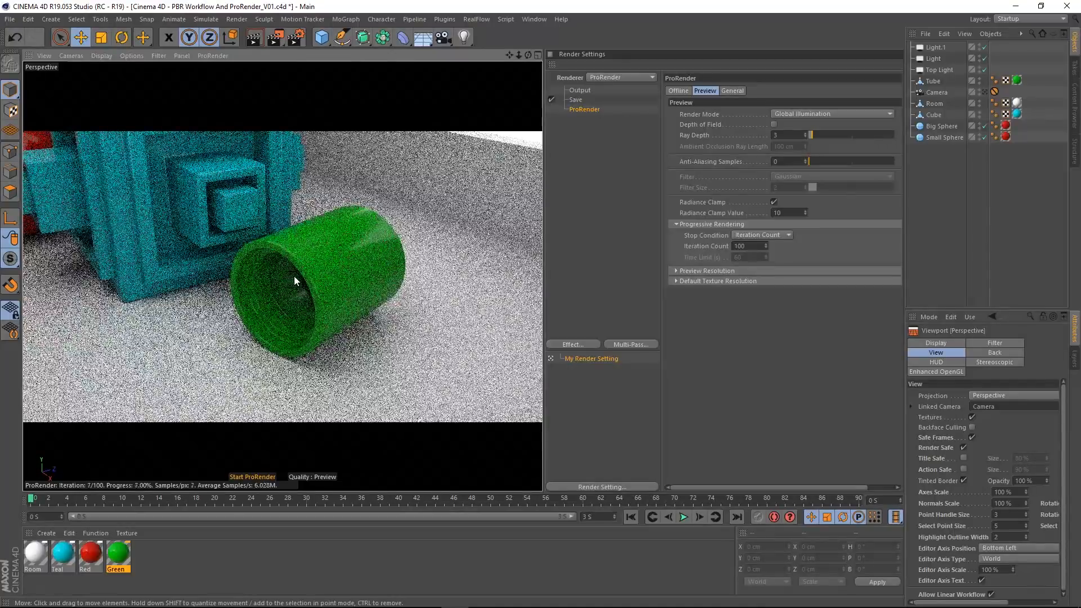
{"action": "middle_click_drag", "start_coordinate": [150, 269], "coordinate": [431, 282], "text": "alt"}
{"action": "middle_click_drag", "start_coordinate": [209, 290], "coordinate": [463, 280], "text": "alt"}
{"action": "middle_click_drag", "start_coordinate": [342, 317], "coordinate": [354, 320], "text": "alt"}
{"action": "right_click_drag", "start_coordinate": [353, 319], "coordinate": [278, 309], "text": "alt"}
{"action": "middle_click_drag", "start_coordinate": [278, 309], "coordinate": [347, 272], "text": "alt"}
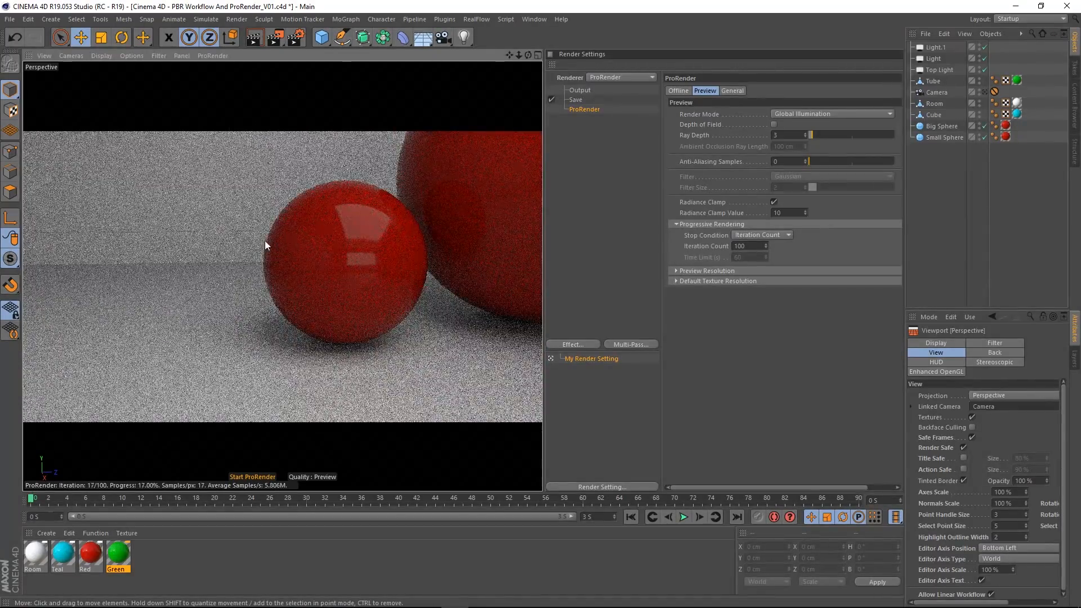
{"action": "left_click_drag", "start_coordinate": [355, 328], "coordinate": [498, 338], "text": "alt"}
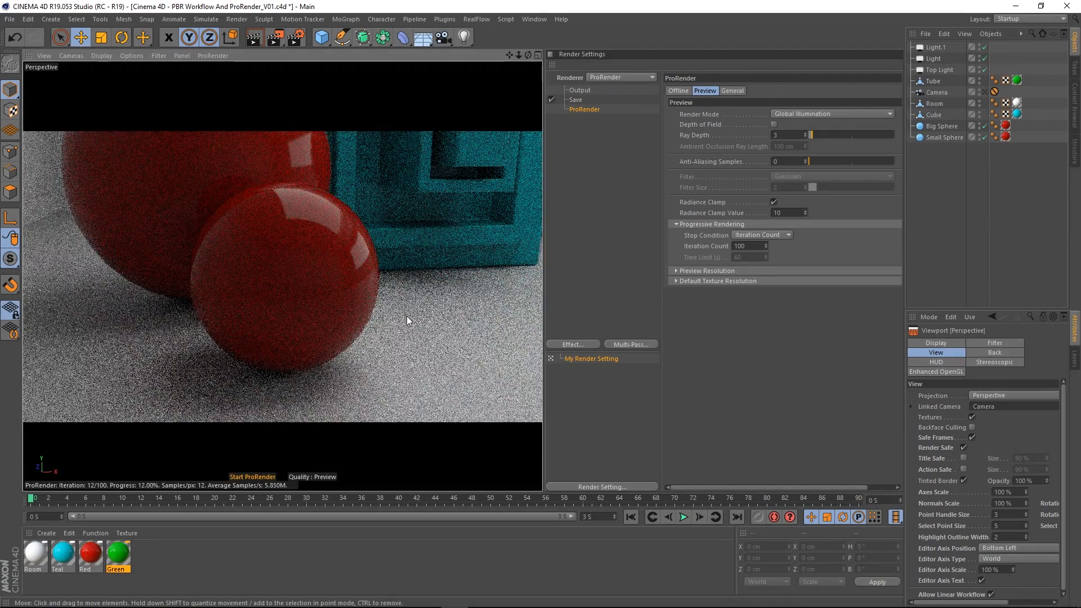
{"action": "left_click_drag", "start_coordinate": [343, 299], "coordinate": [374, 268], "text": "alt"}
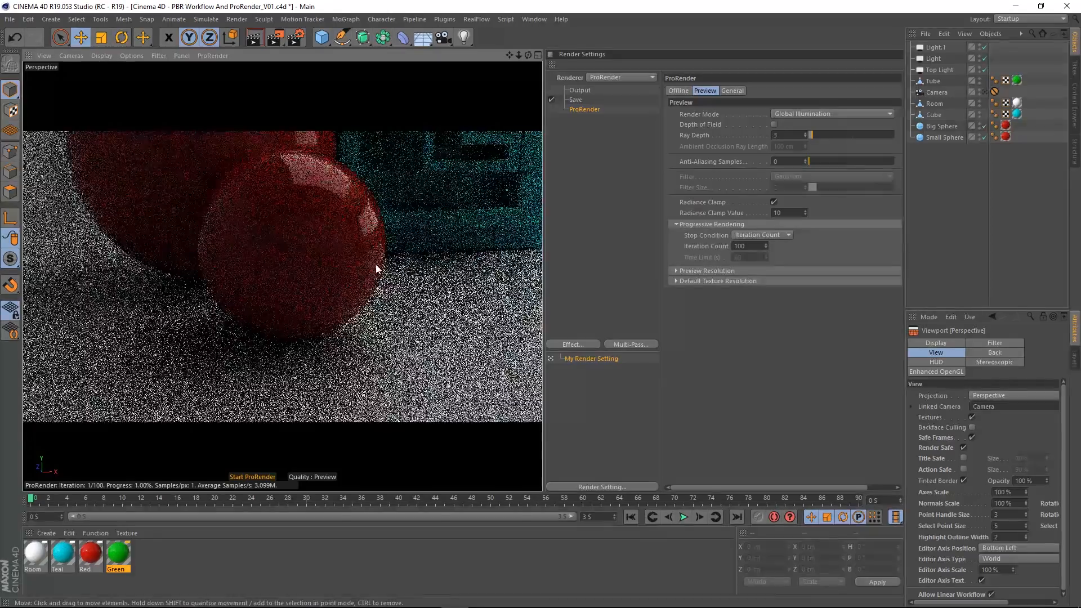
{"action": "left_click_drag", "start_coordinate": [325, 293], "coordinate": [374, 298], "text": "alt"}
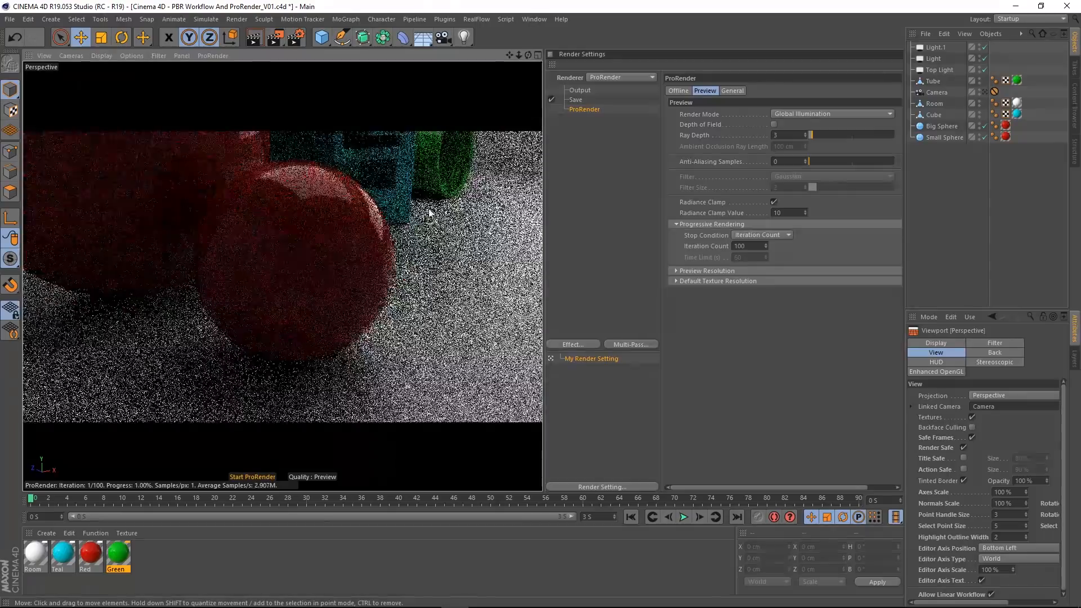
{"action": "middle_click_drag", "start_coordinate": [428, 209], "coordinate": [355, 326], "text": "alt"}
{"action": "right_click_drag", "start_coordinate": [354, 326], "coordinate": [417, 304], "text": "alt"}
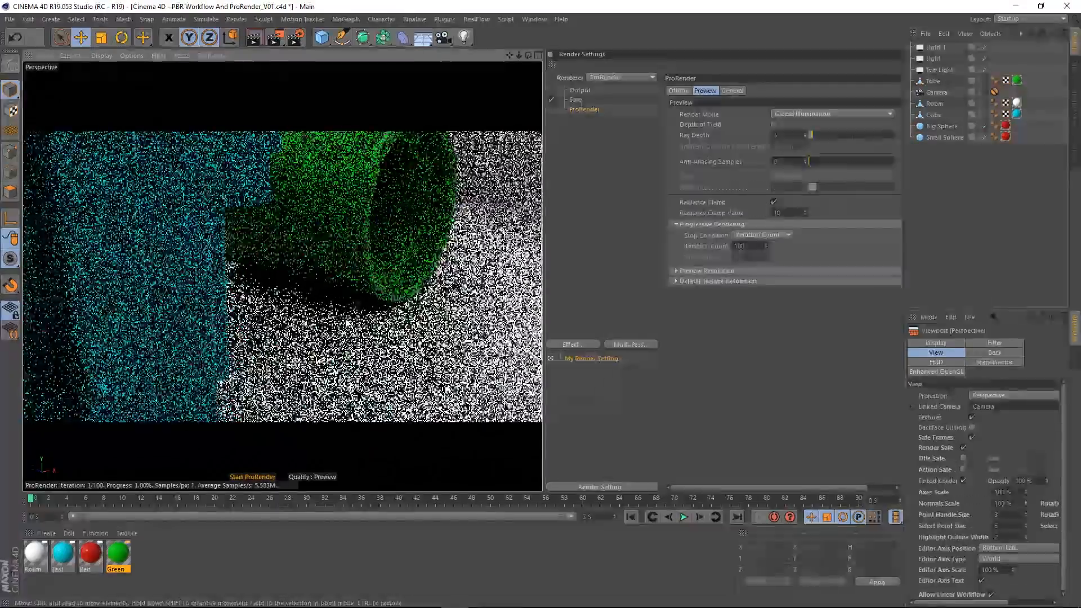
{"action": "left_click_drag", "start_coordinate": [366, 276], "coordinate": [313, 296], "text": "alt"}
{"action": "right_click_drag", "start_coordinate": [313, 297], "coordinate": [322, 298], "text": "alt"}
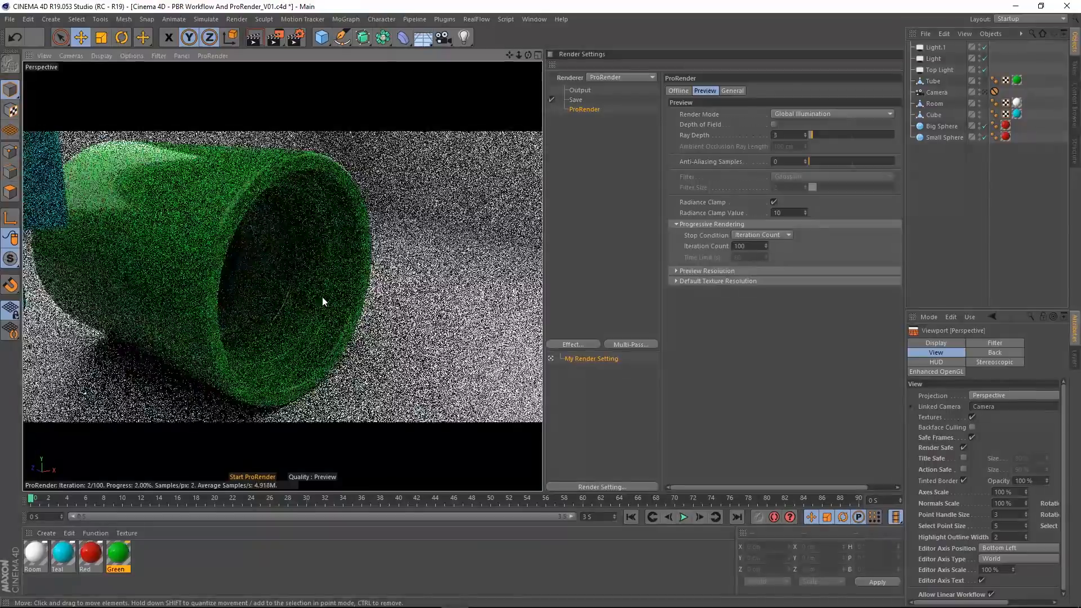
{"action": "left_click_drag", "start_coordinate": [322, 298], "coordinate": [370, 316], "text": "alt"}
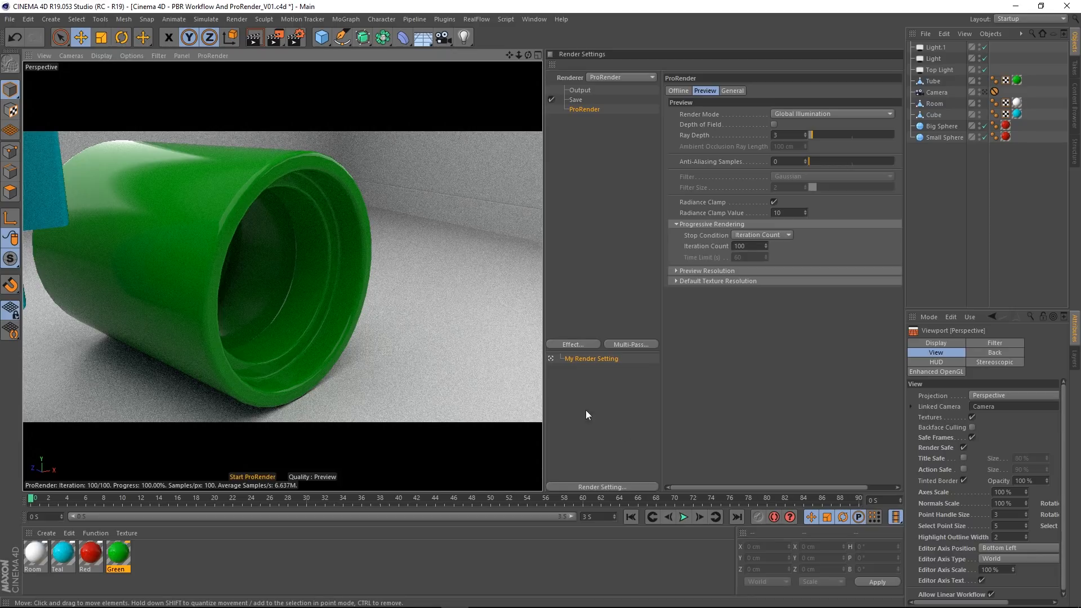
{"action": "left_click", "coordinate": [985, 91]}
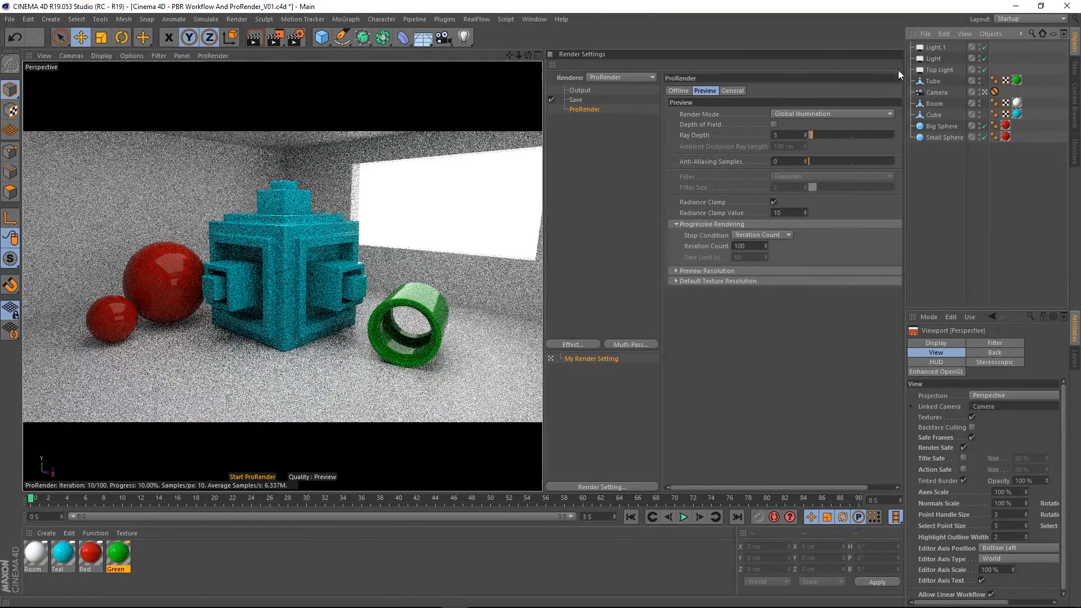
Step: Rename the area light called Light as Left Light
{"action": "left_click", "coordinate": [937, 70]}
{"action": "left_click", "coordinate": [934, 61]}
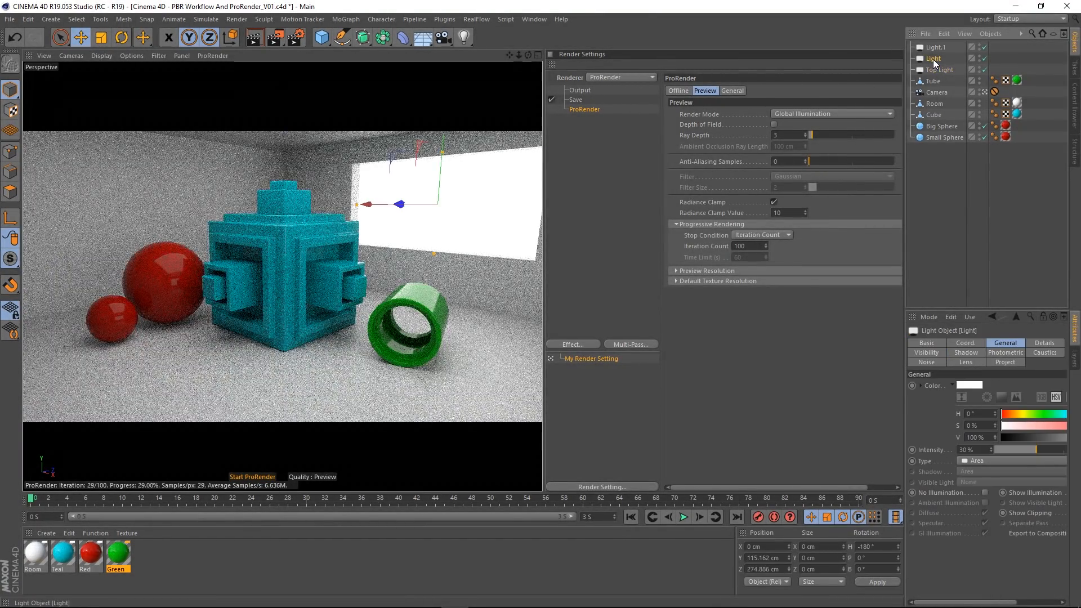
{"action": "double_click", "coordinate": [936, 59]}
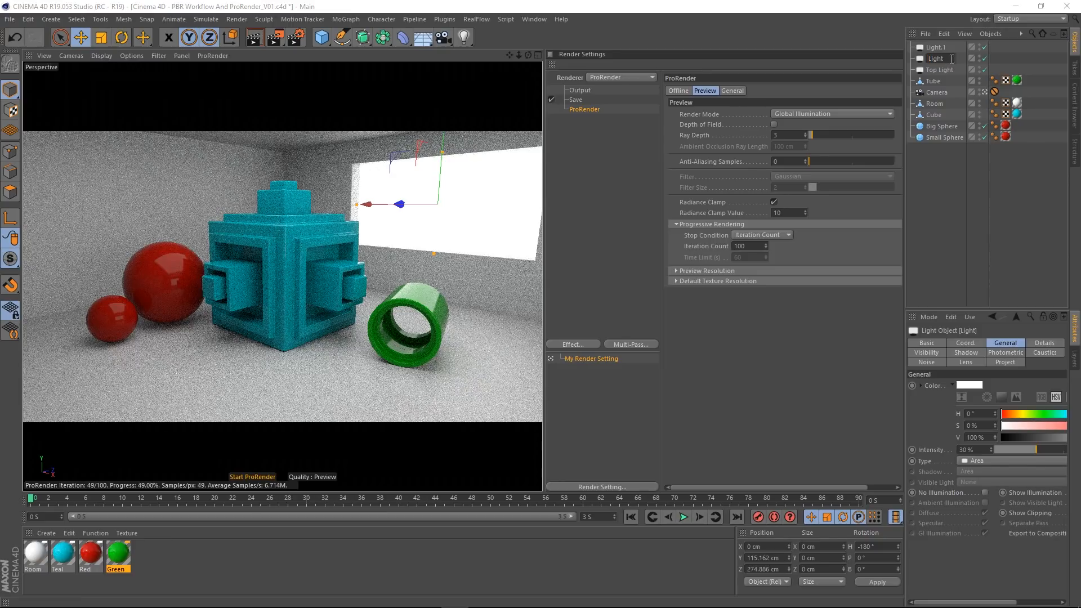
{"action": "type", "text": "Left Light"}
{"action": "key", "text": "Return"}
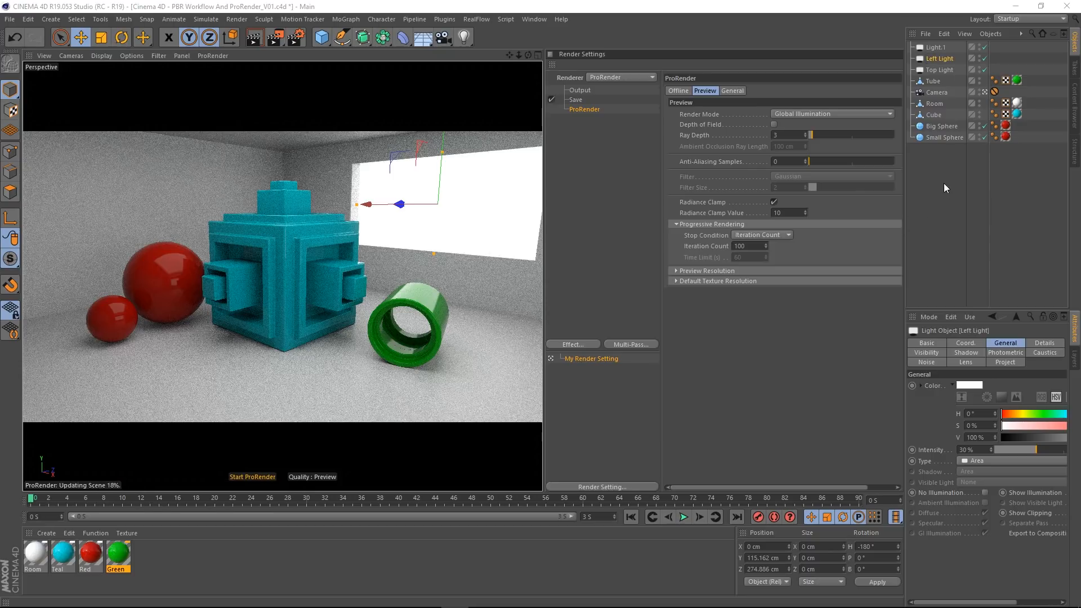
Step: Rename the area light called Light.1 as Right Light
{"action": "double_click", "coordinate": [958, 48]}
{"action": "key", "text": "BackSpace"}
{"action": "key", "text": "BackSpace"}
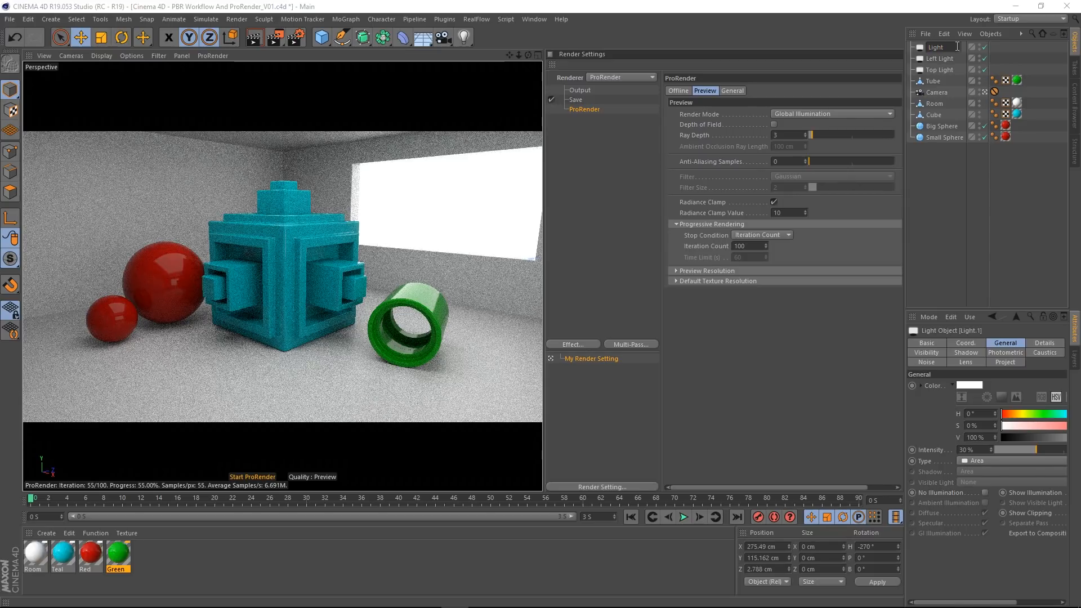
{"action": "type", "text": "Right"}
{"action": "key", "text": "Return"}
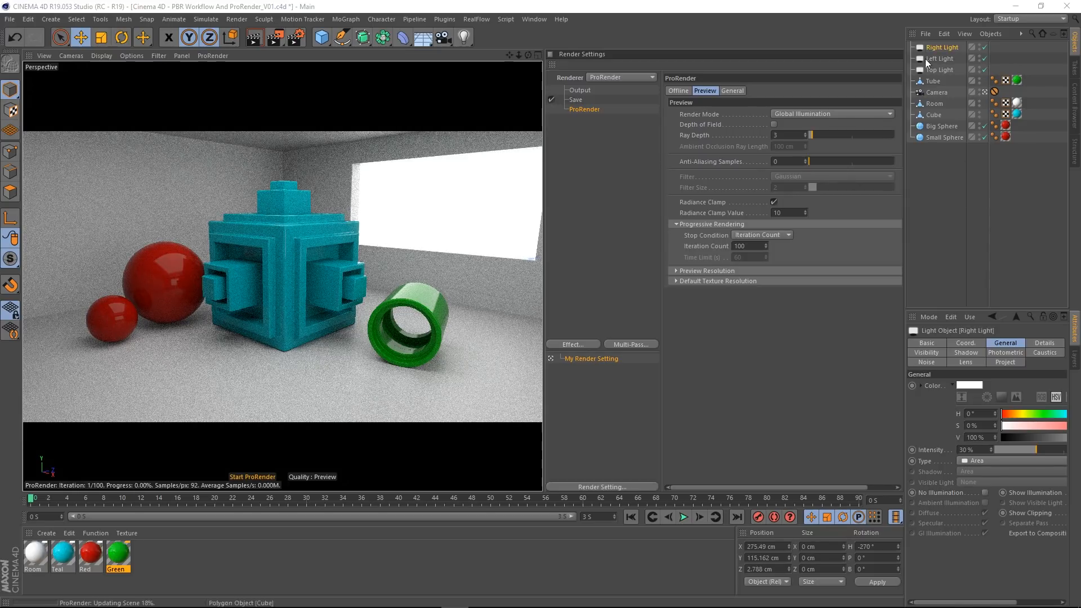
Step: Try an intensity of 0 % on the Top Light in the live preview and undo the change
{"action": "left_click", "coordinate": [935, 69]}
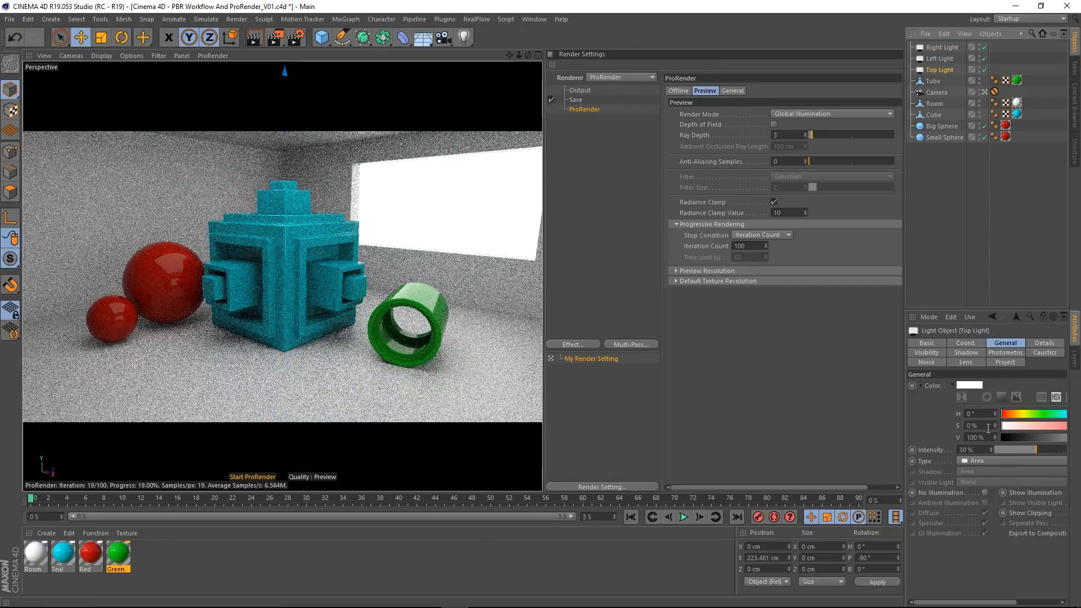
{"action": "left_click_drag", "start_coordinate": [898, 398], "coordinate": [781, 415]}
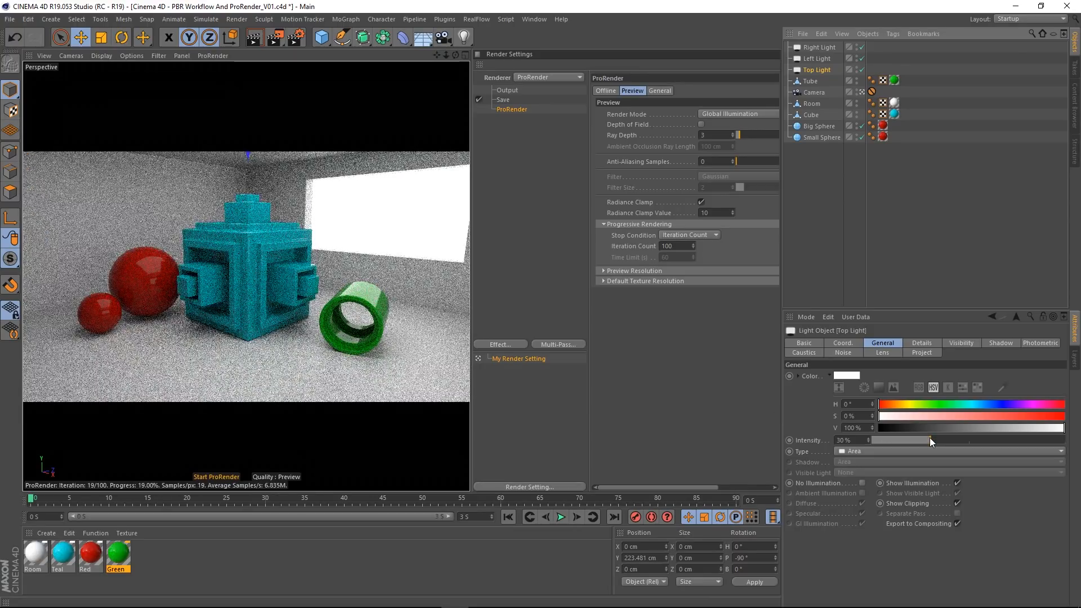
{"action": "left_click_drag", "start_coordinate": [931, 438], "coordinate": [836, 441]}
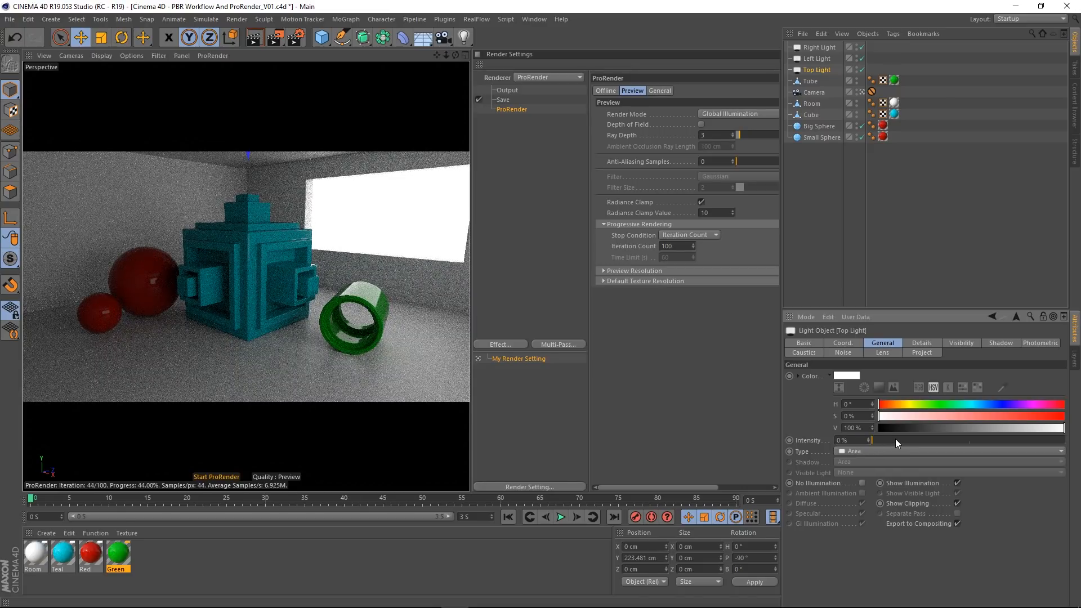
{"action": "key", "text": "ctrl+z"}
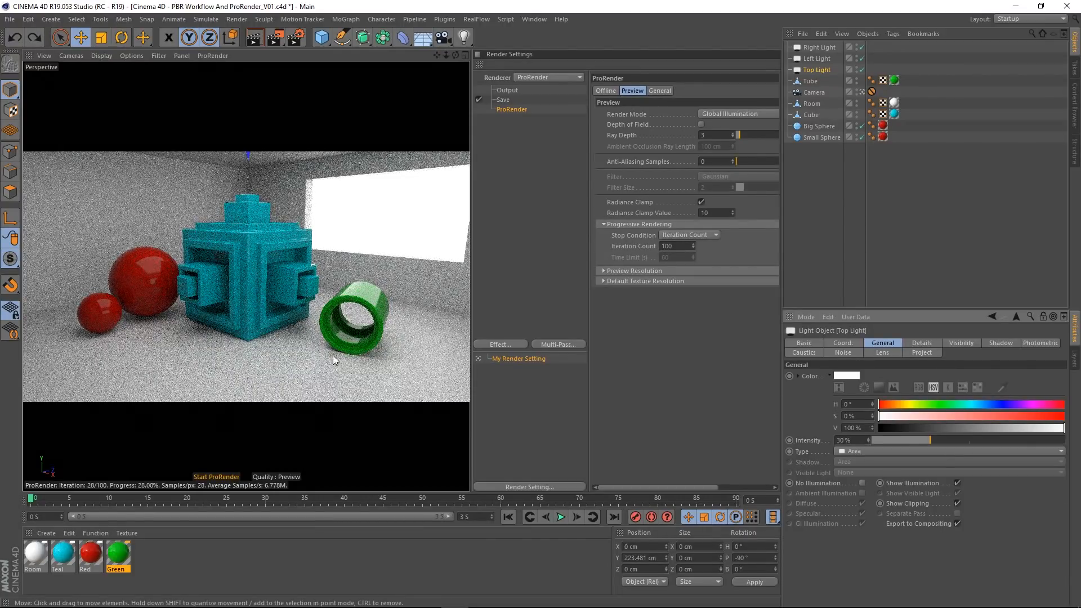
Step: Try a yellow diffuse layer color of H 45°, S 100 %, V 100 % on the Green material, undo it and close the material
{"action": "double_click", "coordinate": [118, 553]}
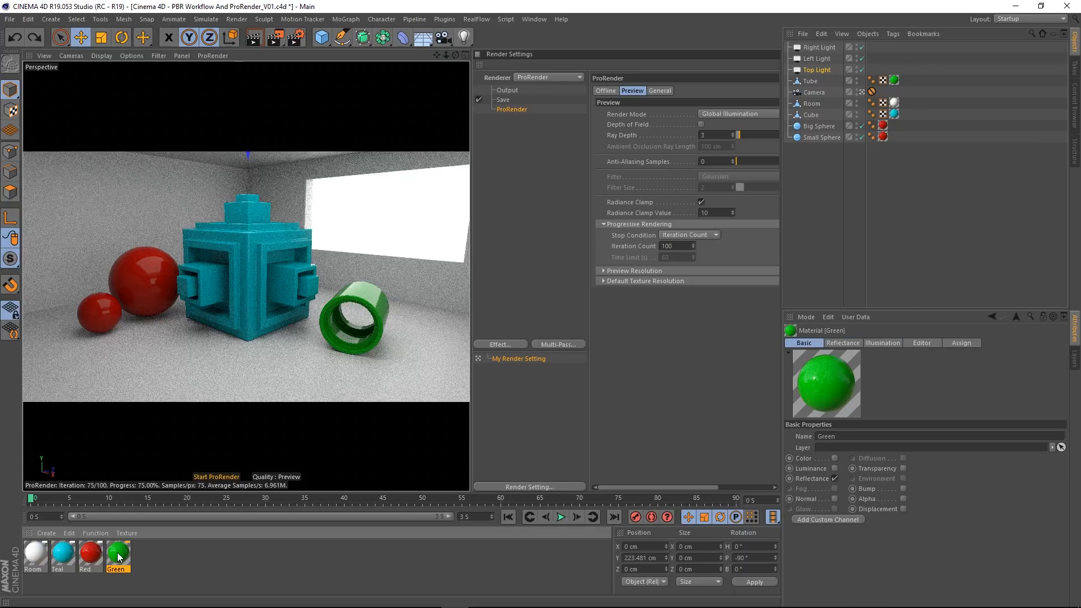
{"action": "left_click_drag", "start_coordinate": [330, 74], "coordinate": [630, 67]}
{"action": "left_click", "coordinate": [609, 343]}
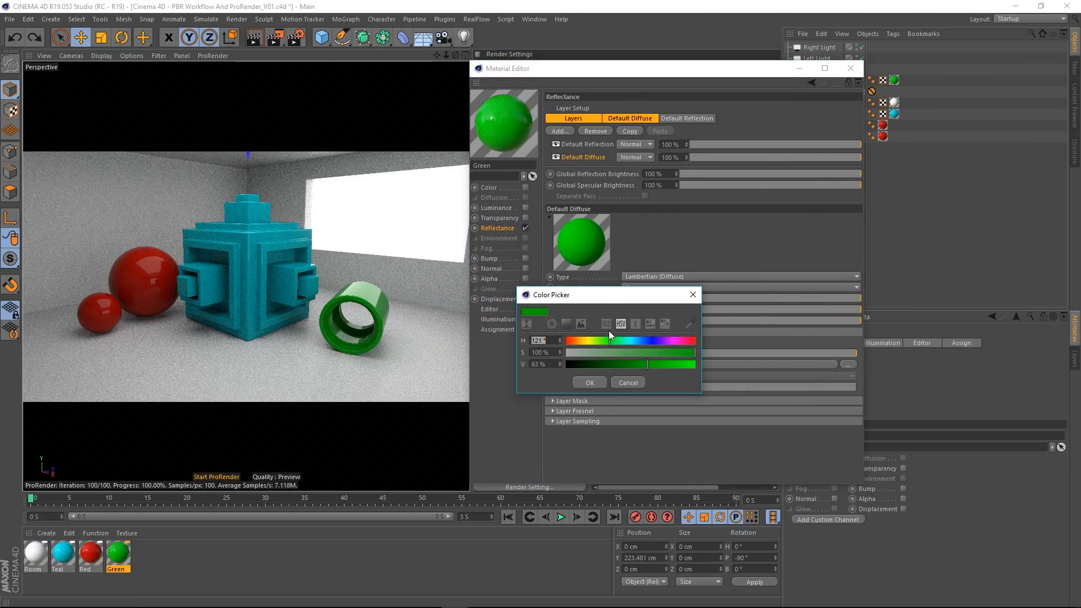
{"action": "left_click_drag", "start_coordinate": [608, 340], "coordinate": [581, 342]}
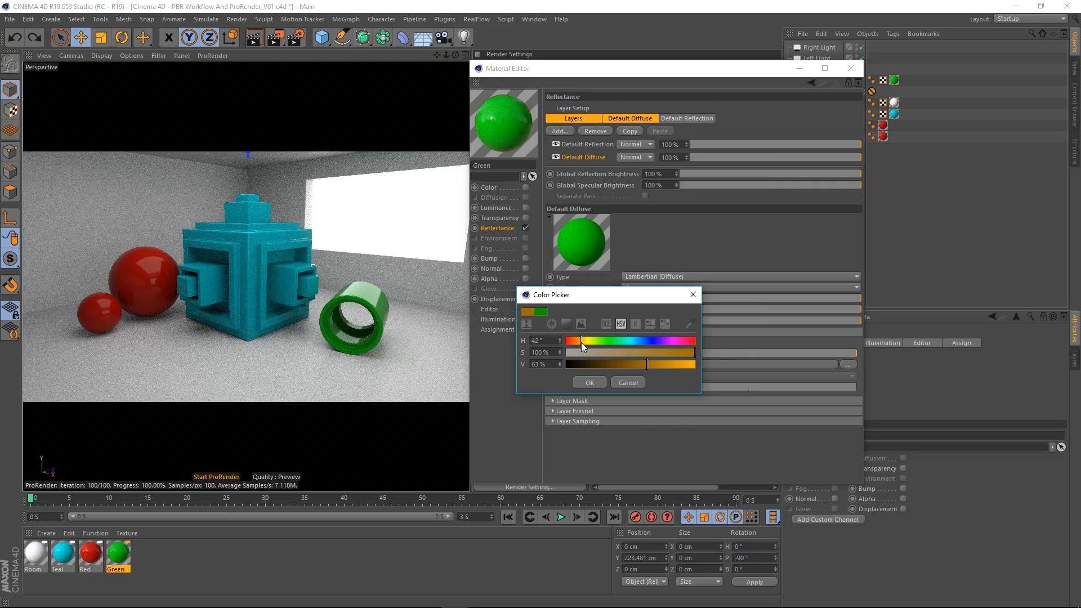
{"action": "left_click_drag", "start_coordinate": [583, 343], "coordinate": [698, 369]}
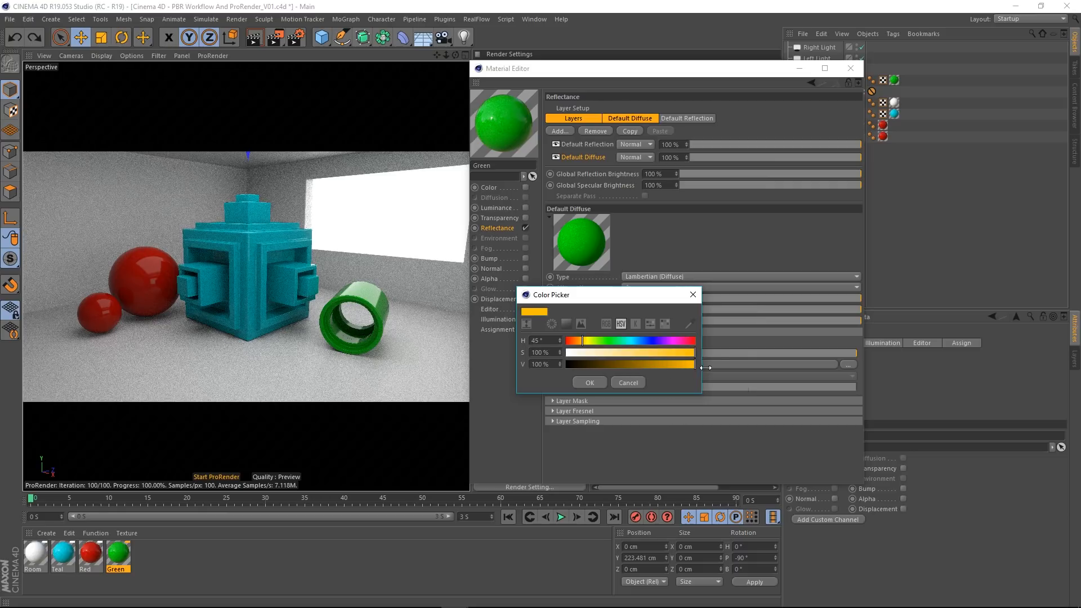
{"action": "left_click", "coordinate": [593, 380]}
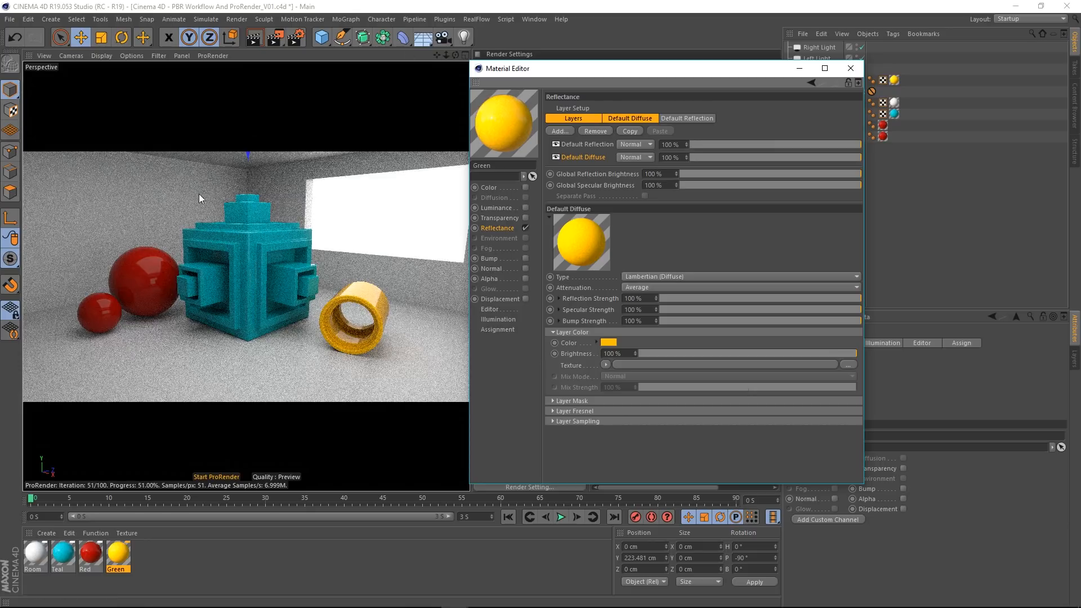
{"action": "left_click", "coordinate": [227, 340]}
{"action": "key", "text": "ctrl+z"}
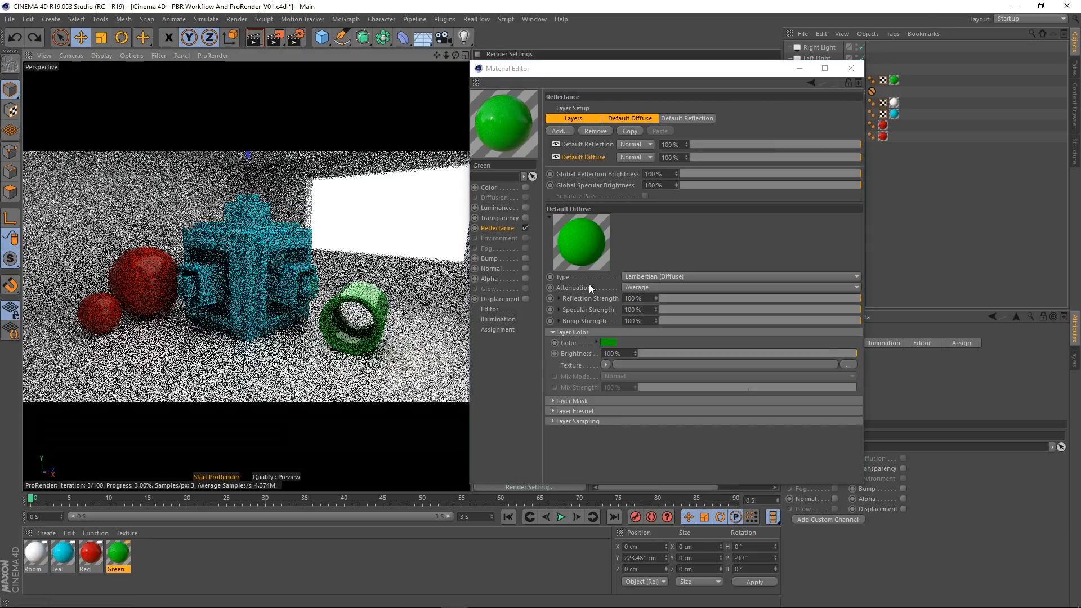
{"action": "left_click", "coordinate": [850, 68]}
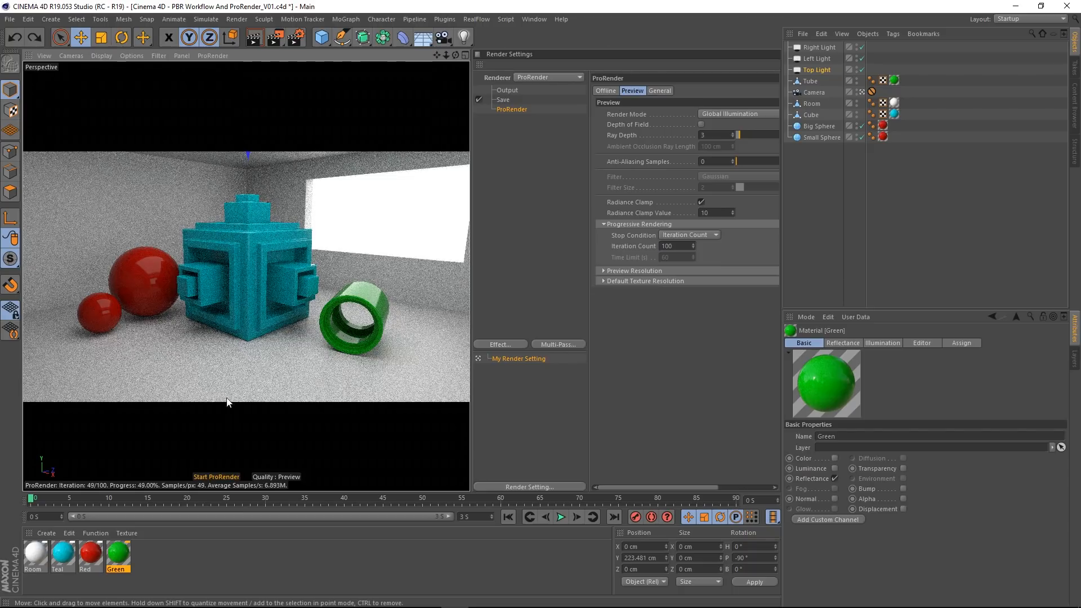
Step: Compare ProRender's Offline and Preview settings, and widen the render settings pane to show the Preview options in full
{"action": "left_click", "coordinate": [604, 91]}
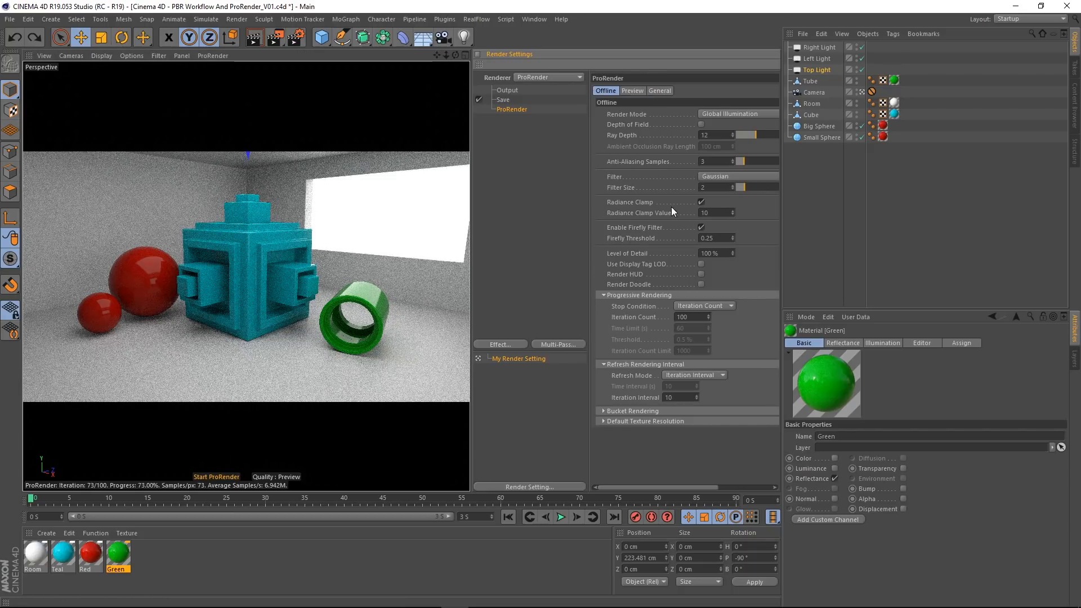
{"action": "left_click", "coordinate": [631, 91]}
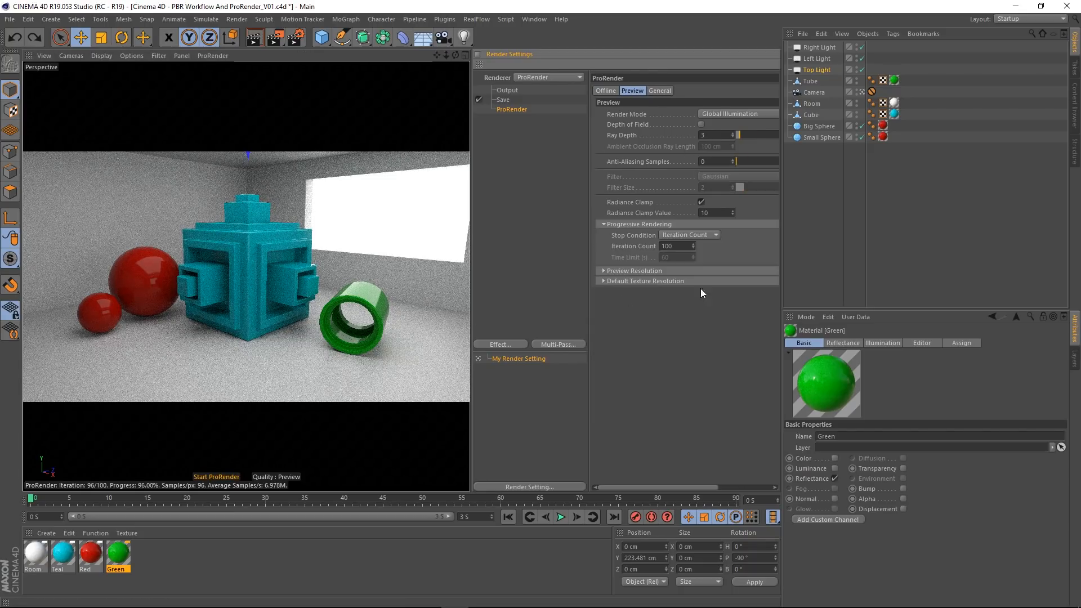
{"action": "left_click_drag", "start_coordinate": [783, 296], "coordinate": [854, 298]}
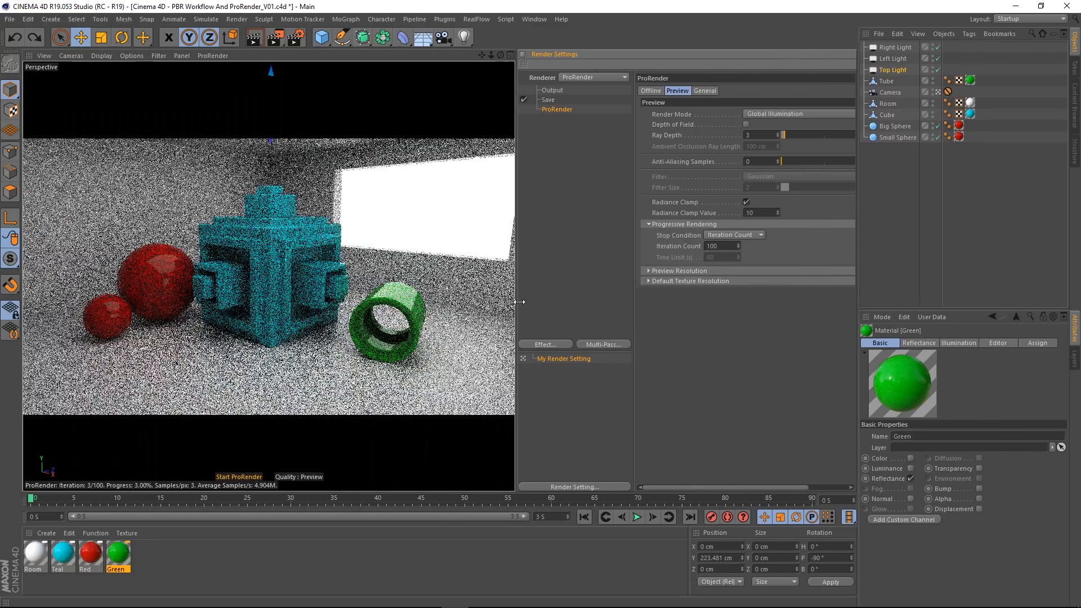
{"action": "left_click_drag", "start_coordinate": [516, 301], "coordinate": [420, 302]}
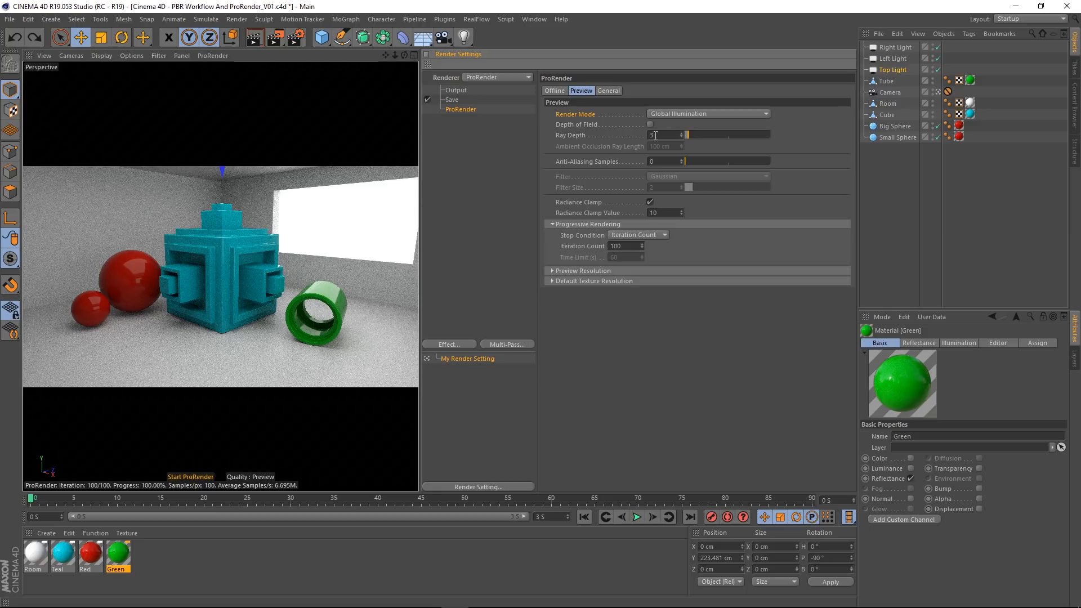
Step: Try Direct Illumination without Shadows as the preview render mode
{"action": "left_click", "coordinate": [676, 116]}
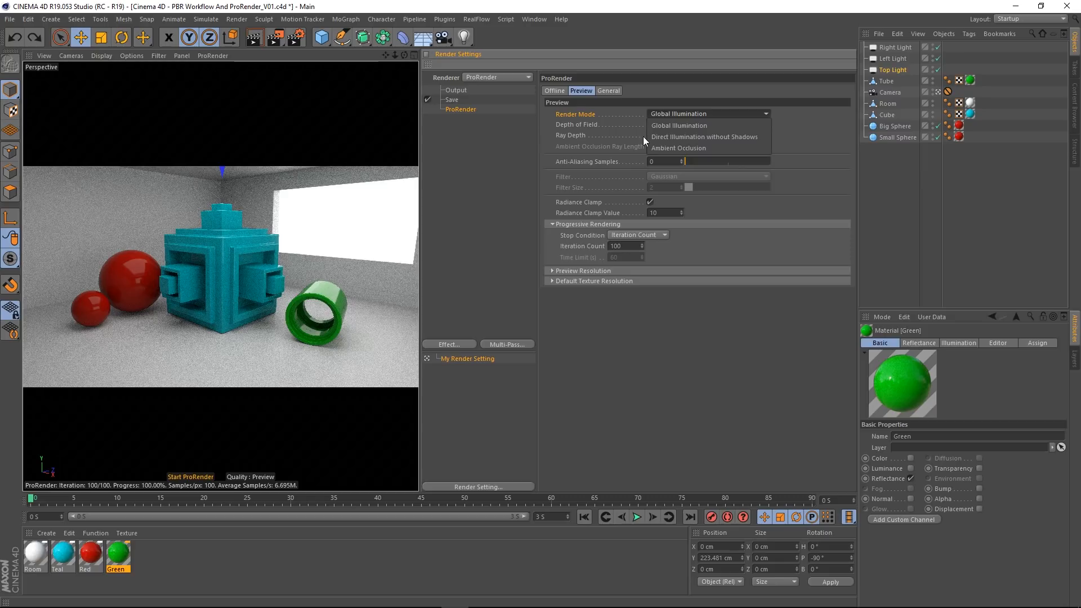
{"action": "left_click", "coordinate": [678, 140]}
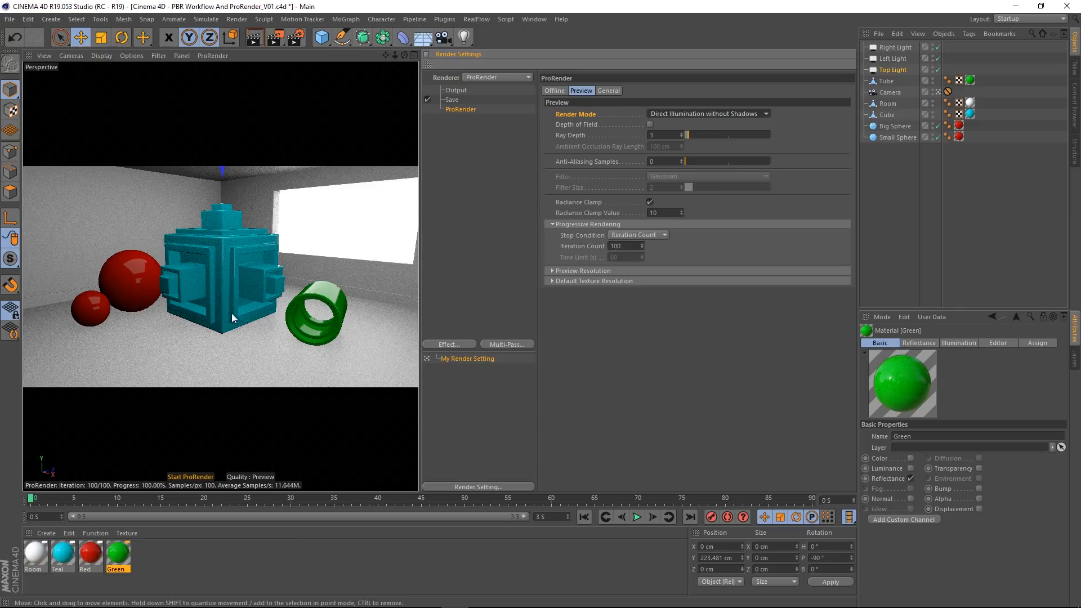
{"action": "left_click", "coordinate": [695, 114]}
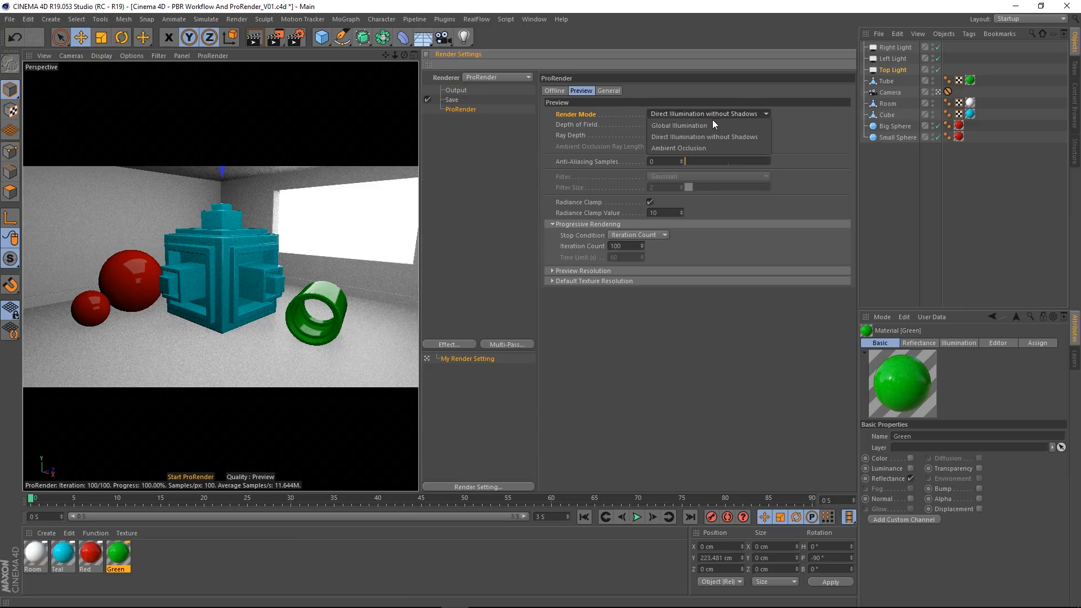
{"action": "left_click", "coordinate": [677, 113]}
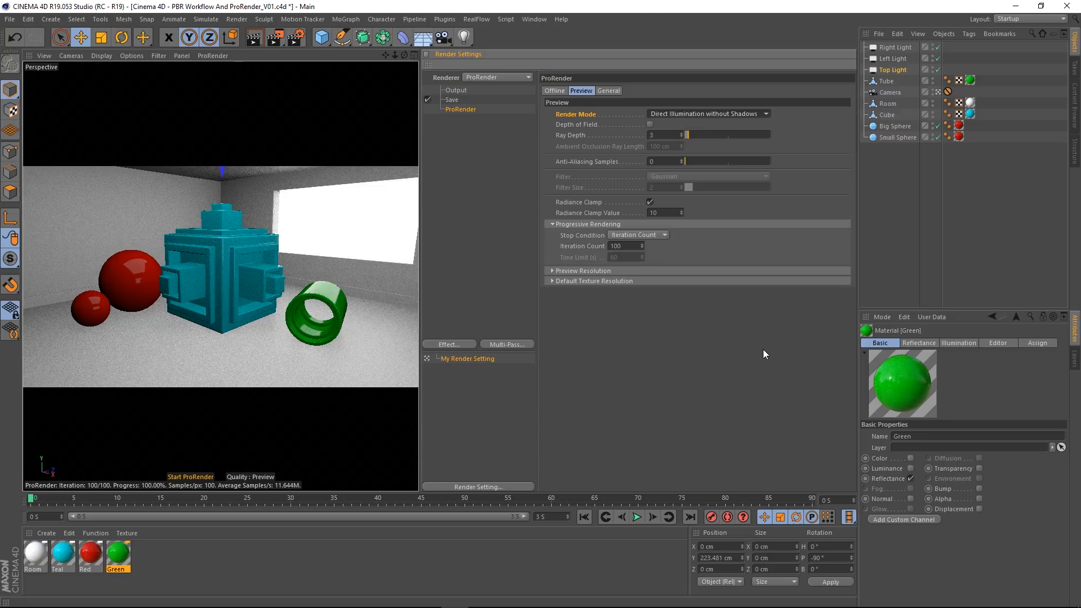
Step: Set the preview render mode to Ambient Occlusion, comparing it once more against Direct Illumination without Shadows
{"action": "left_click", "coordinate": [667, 114]}
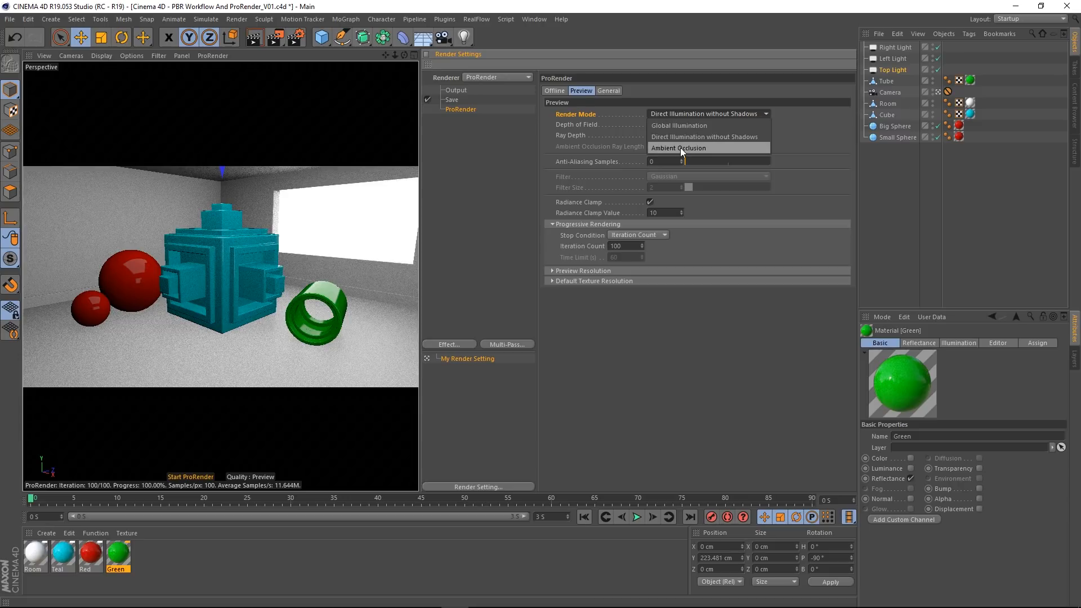
{"action": "left_click", "coordinate": [681, 147]}
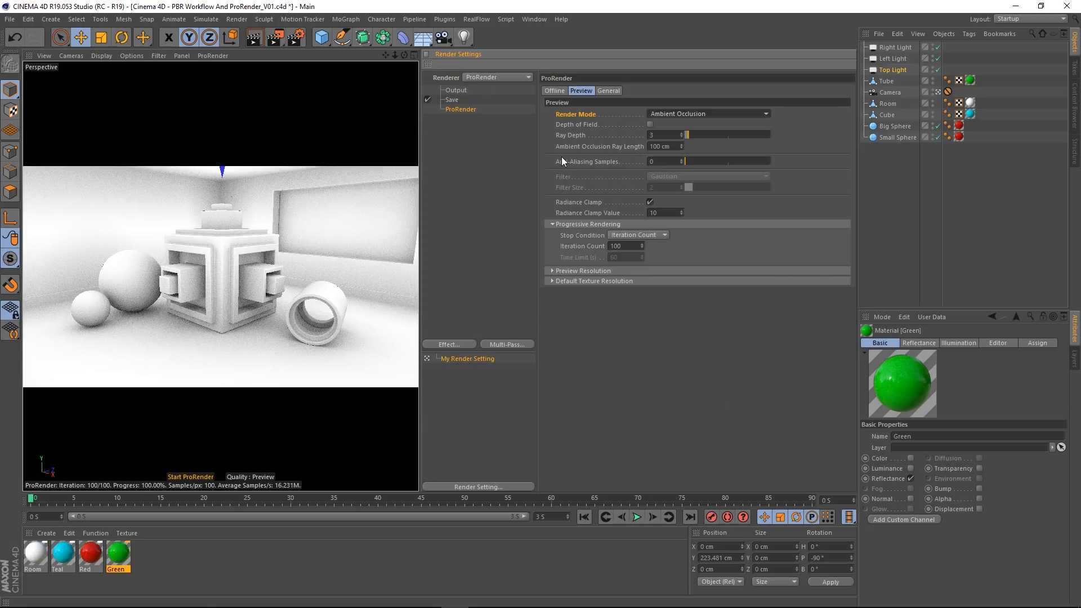
{"action": "left_click", "coordinate": [680, 113]}
{"action": "left_click", "coordinate": [697, 150]}
{"action": "left_click", "coordinate": [679, 111]}
{"action": "left_click", "coordinate": [684, 137]}
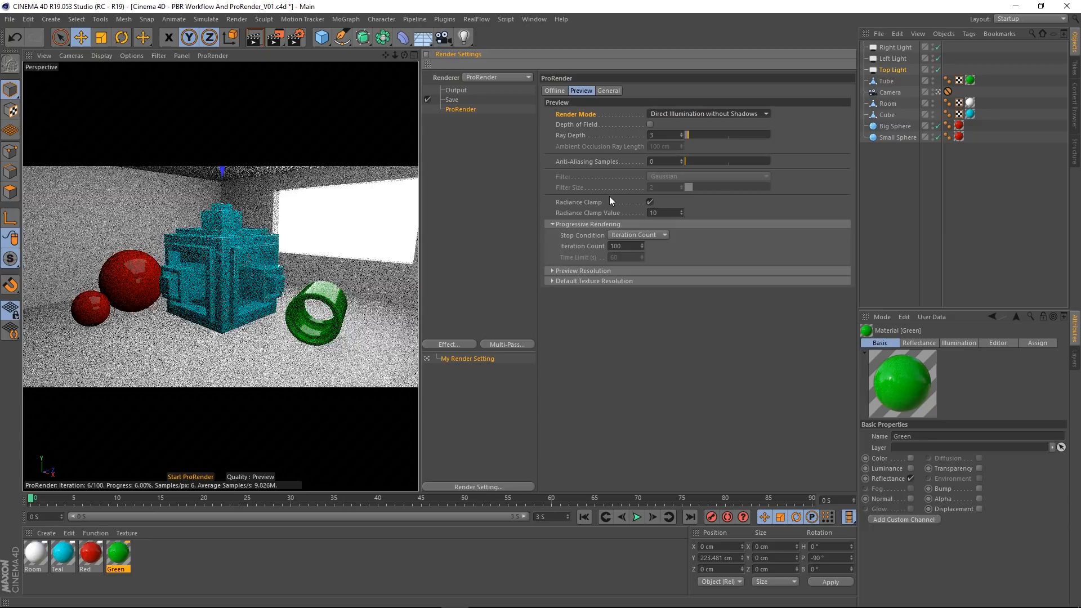
{"action": "left_click", "coordinate": [673, 114]}
{"action": "left_click", "coordinate": [680, 150]}
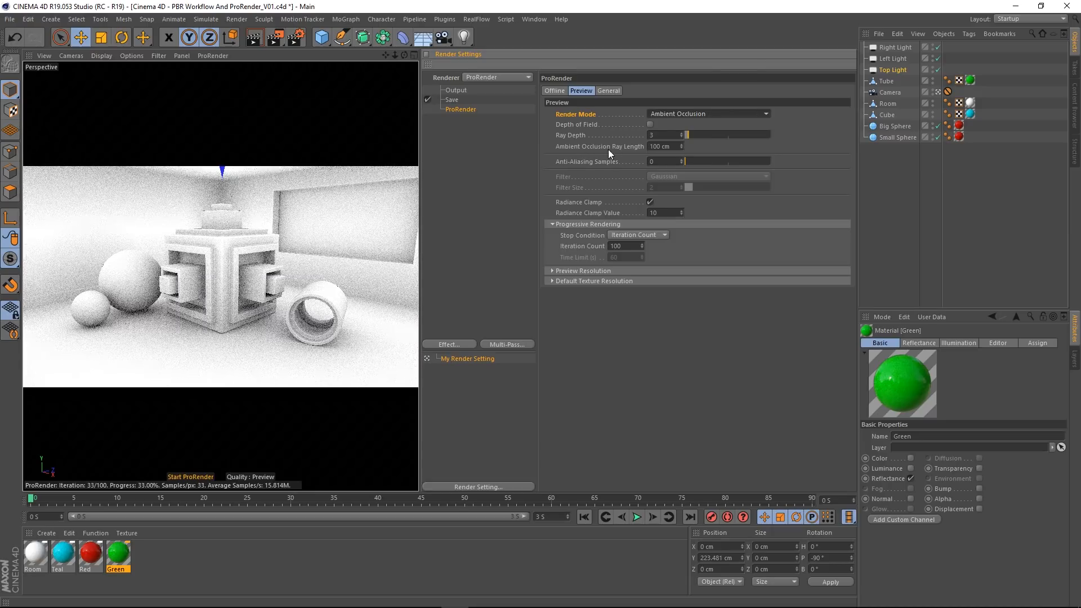
Step: Try Ambient Occlusion Ray Length values of 50 cm, 100 cm and 10 cm in the live preview
{"action": "left_click", "coordinate": [655, 146]}
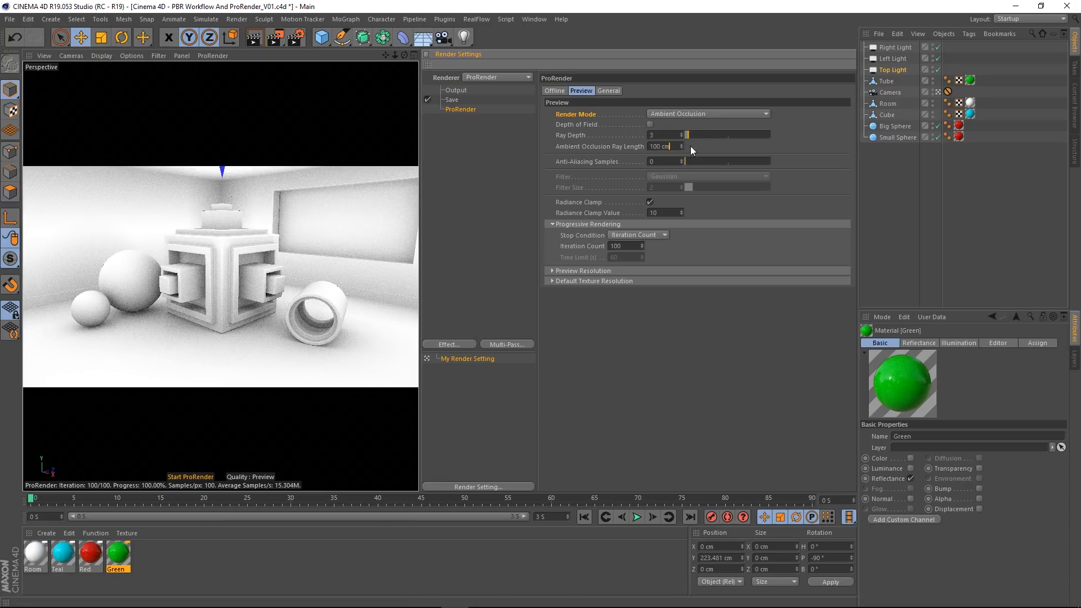
{"action": "double_click", "coordinate": [671, 147]}
{"action": "type", "text": "50"}
{"action": "key", "text": "Return"}
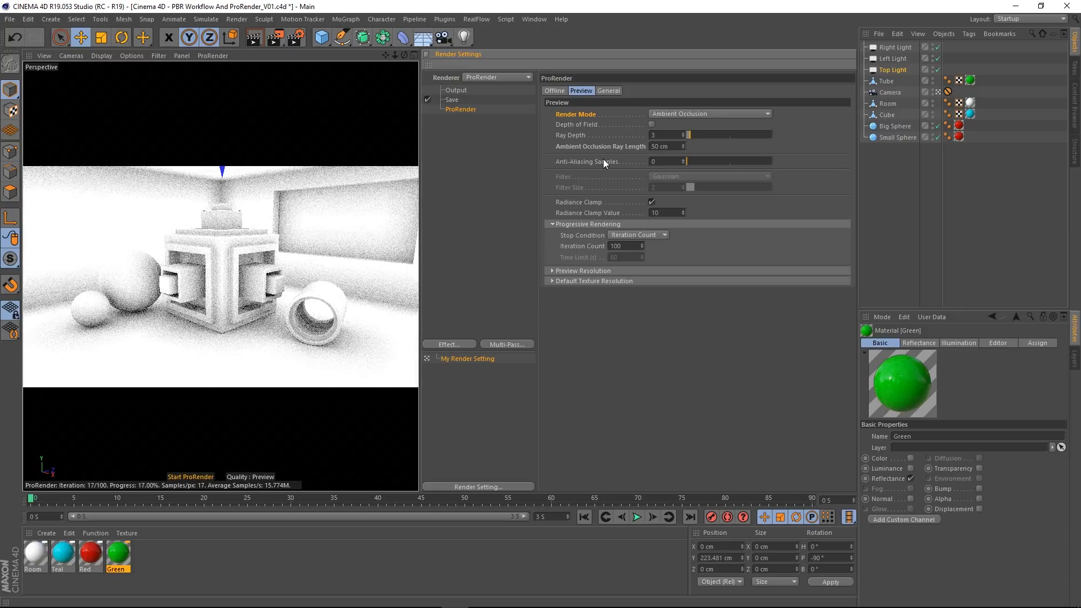
{"action": "double_click", "coordinate": [666, 146]}
{"action": "type", "text": "10"}
{"action": "key", "text": "Return"}
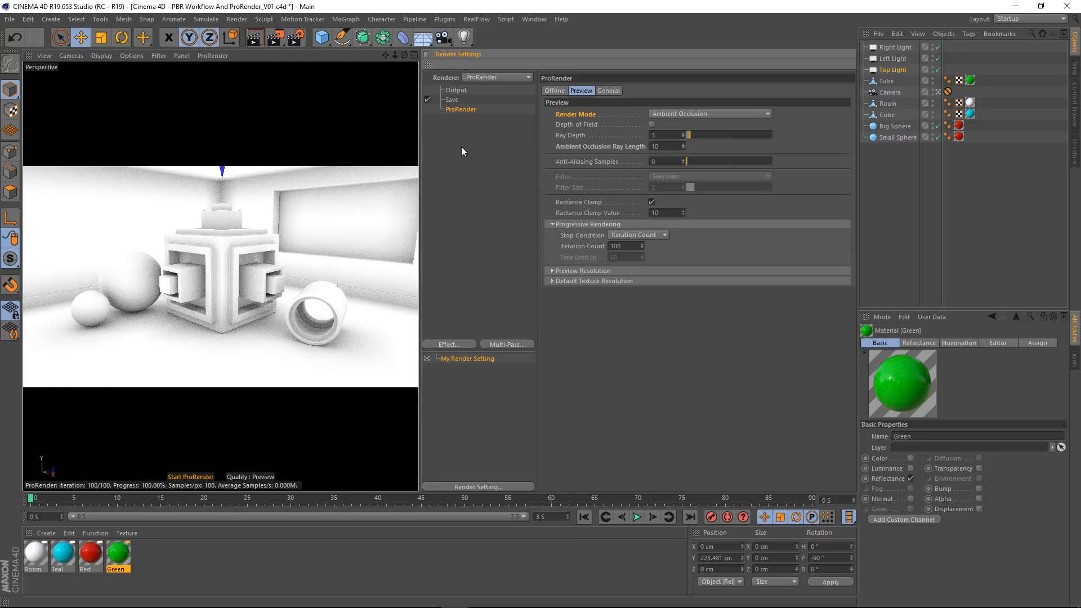
{"action": "type", "text": "0"}
{"action": "key", "text": "Return"}
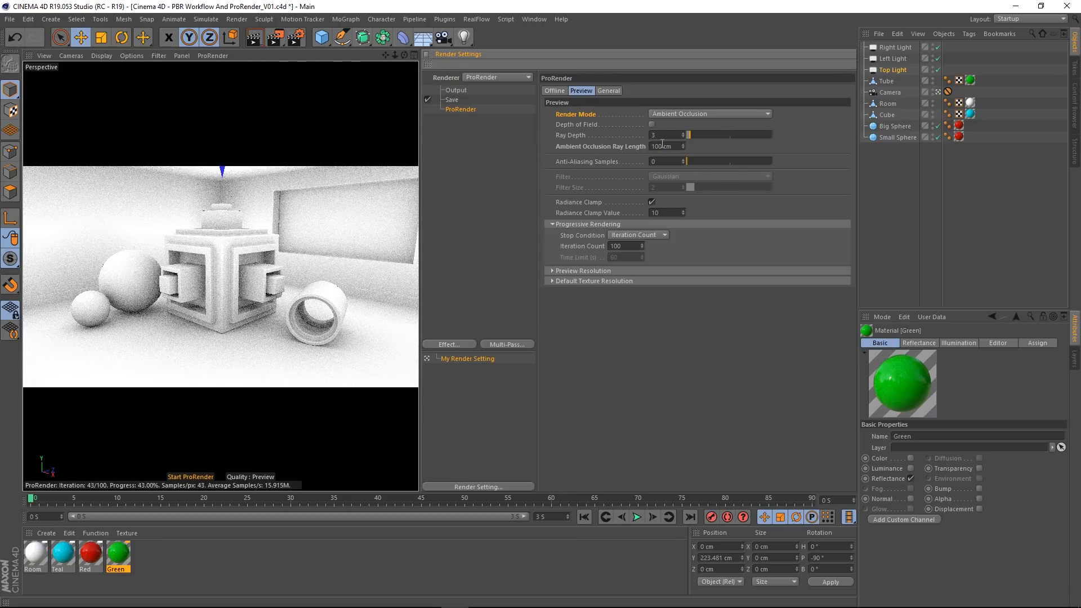
{"action": "key", "text": "BackSpace"}
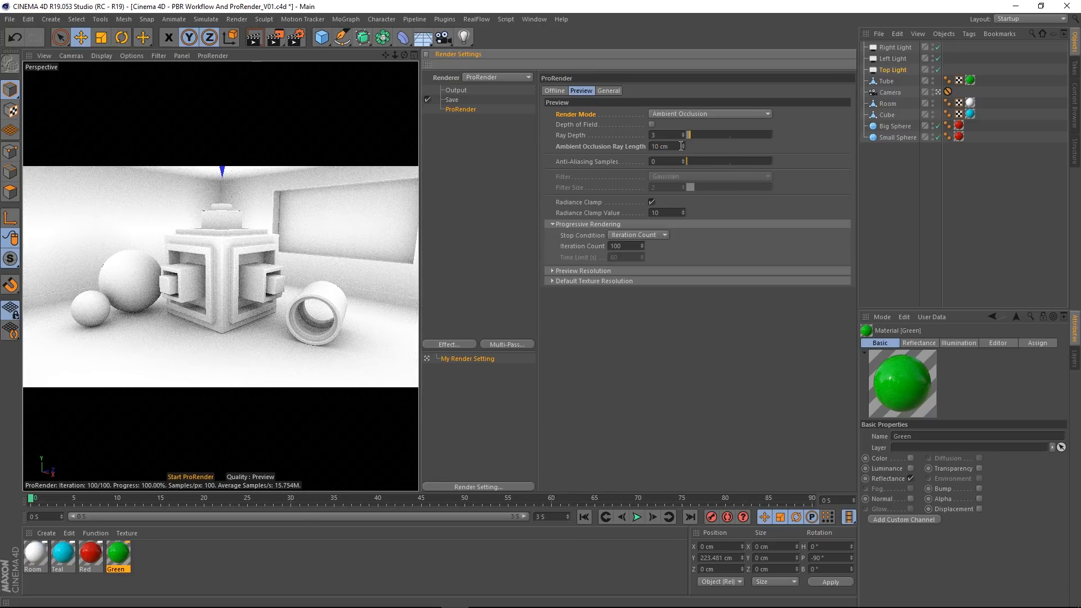
{"action": "key", "text": "Return"}
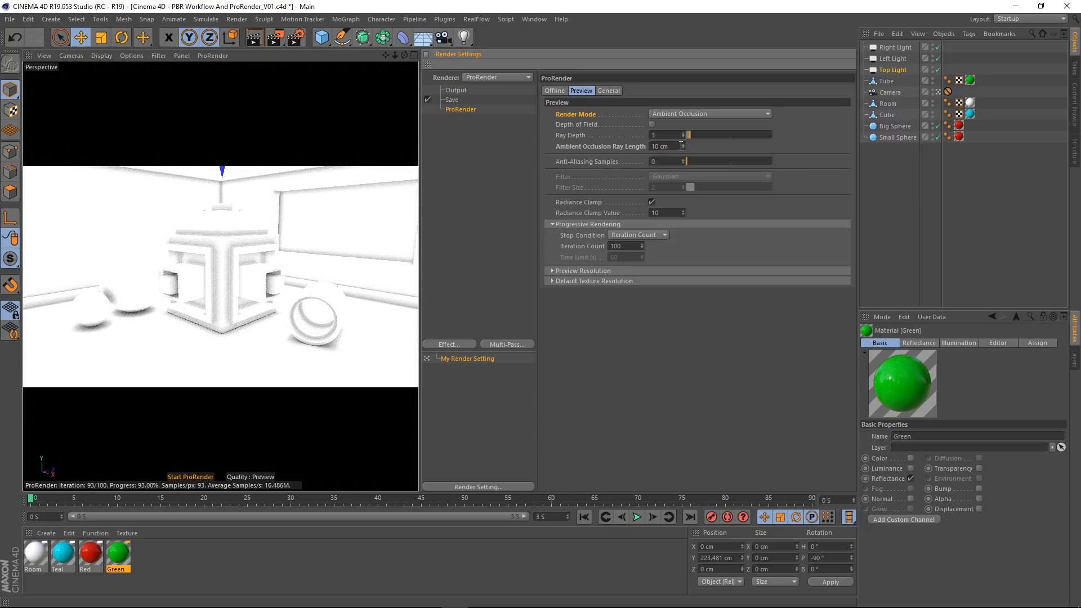
Step: Reset the Ambient Occlusion Ray Length to its default and return the preview render mode to Global Illumination
{"action": "right_click", "coordinate": [625, 148]}
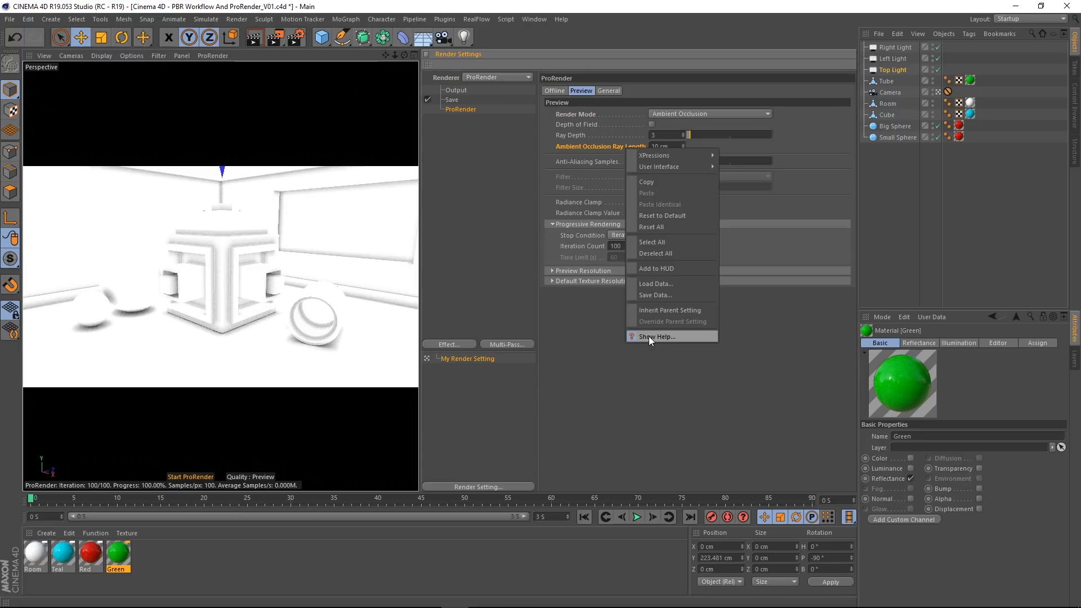
{"action": "left_click", "coordinate": [663, 216]}
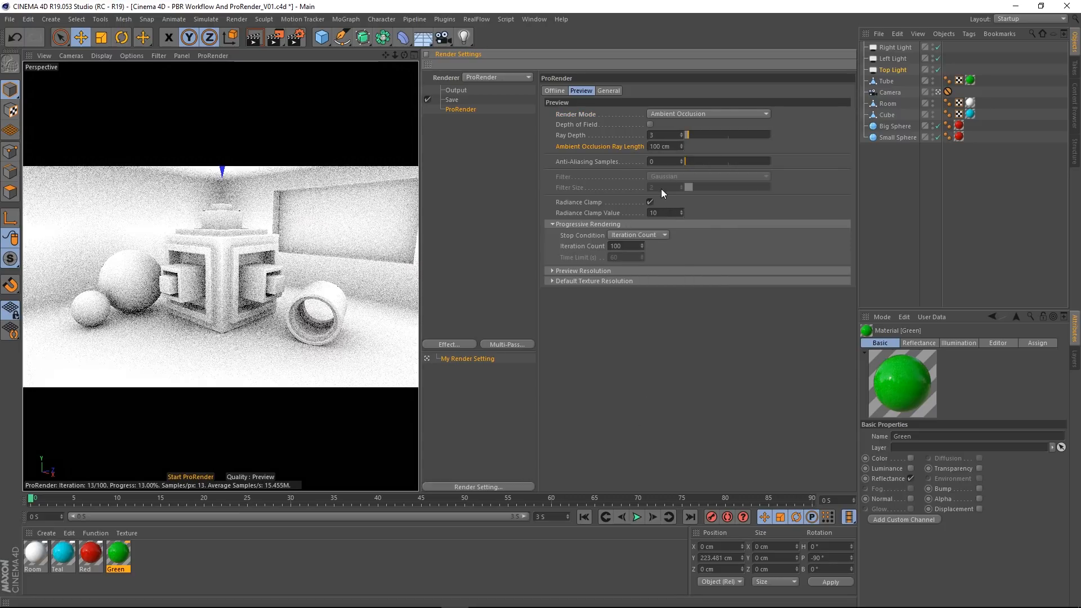
{"action": "left_click", "coordinate": [681, 115]}
{"action": "left_click", "coordinate": [687, 127]}
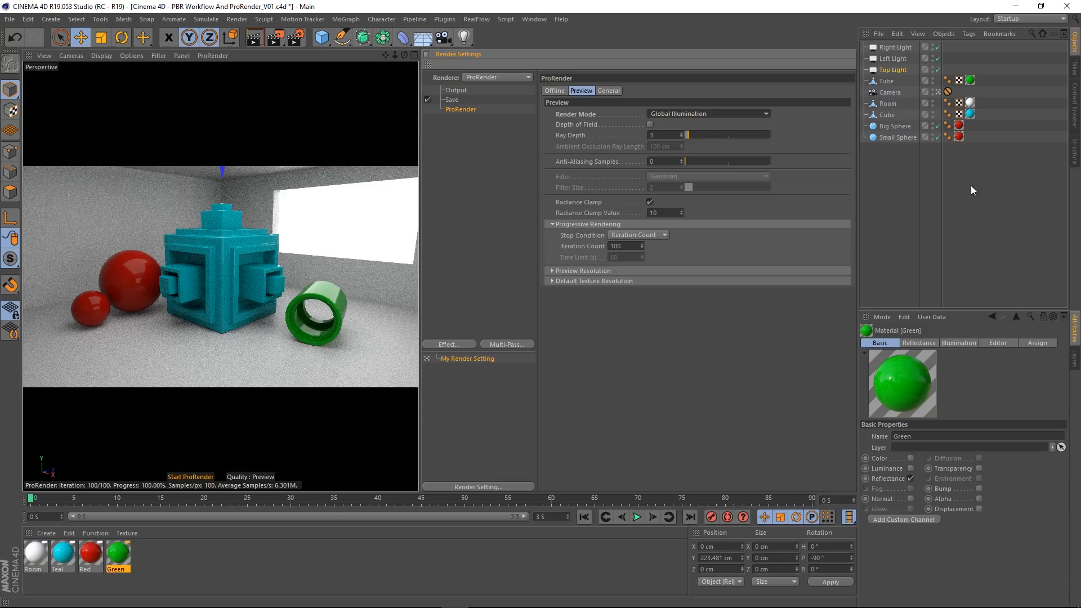
Step: Enable Depth of Field in the ProRender preview settings
{"action": "left_click", "coordinate": [650, 124]}
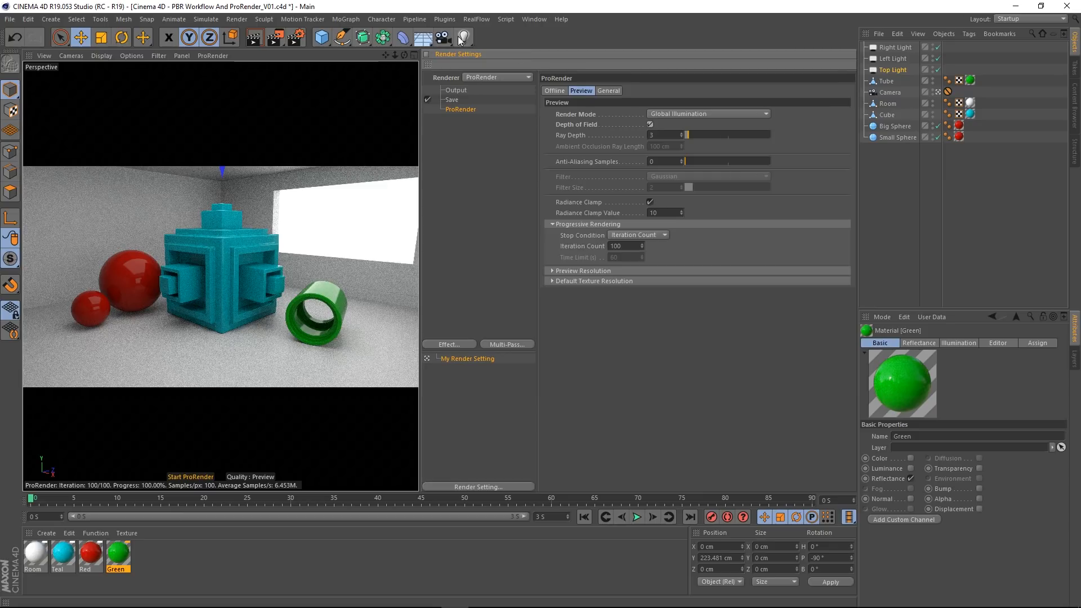
Step: Leave the scene camera and frame a low close-up with the small red sphere in front of the cube and tube
{"action": "left_click", "coordinate": [935, 89]}
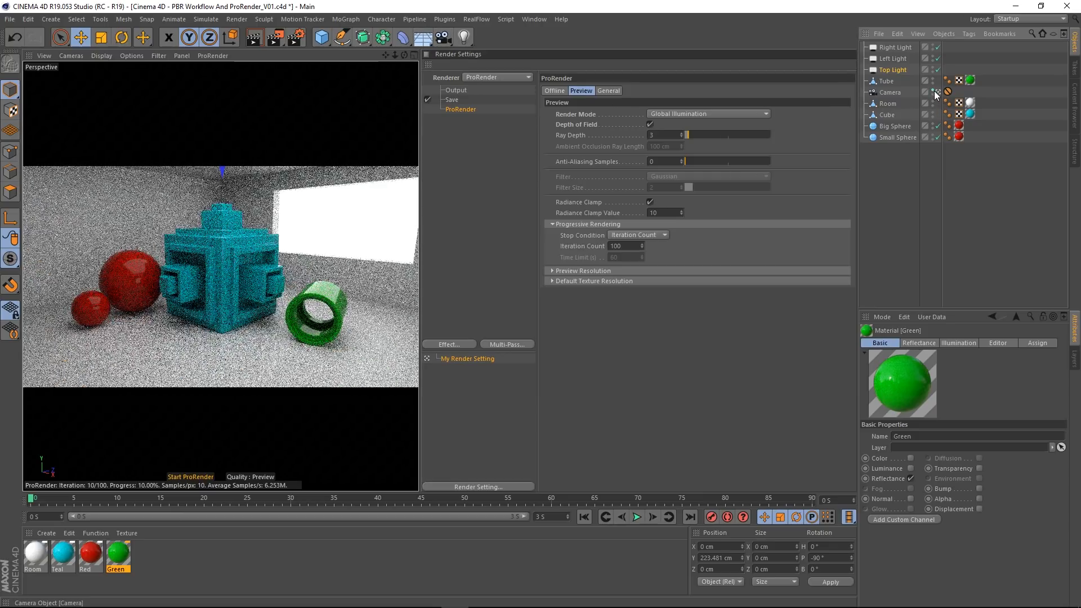
{"action": "left_click", "coordinate": [932, 90]}
{"action": "left_click", "coordinate": [937, 91]}
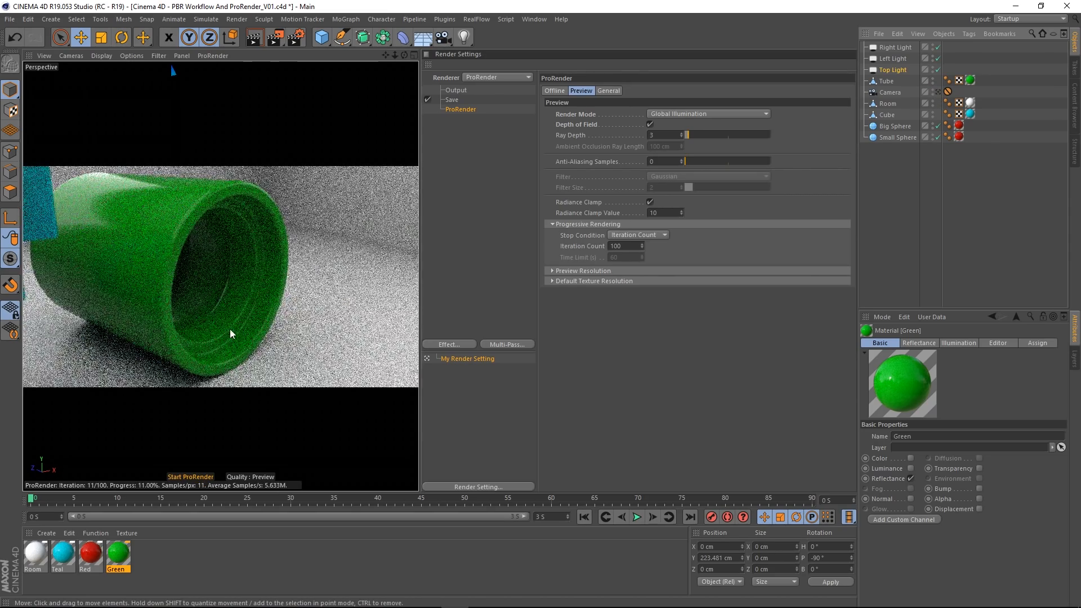
{"action": "middle_click_drag", "start_coordinate": [229, 329], "coordinate": [293, 292], "text": "alt"}
{"action": "right_click_drag", "start_coordinate": [292, 292], "coordinate": [271, 307], "text": "alt"}
{"action": "left_click_drag", "start_coordinate": [282, 318], "coordinate": [298, 285], "text": "alt"}
{"action": "scroll", "coordinate": [285, 305], "scroll_direction": "down", "scroll_amount": 5}
{"action": "scroll", "coordinate": [298, 286], "scroll_direction": "down", "scroll_amount": 3}
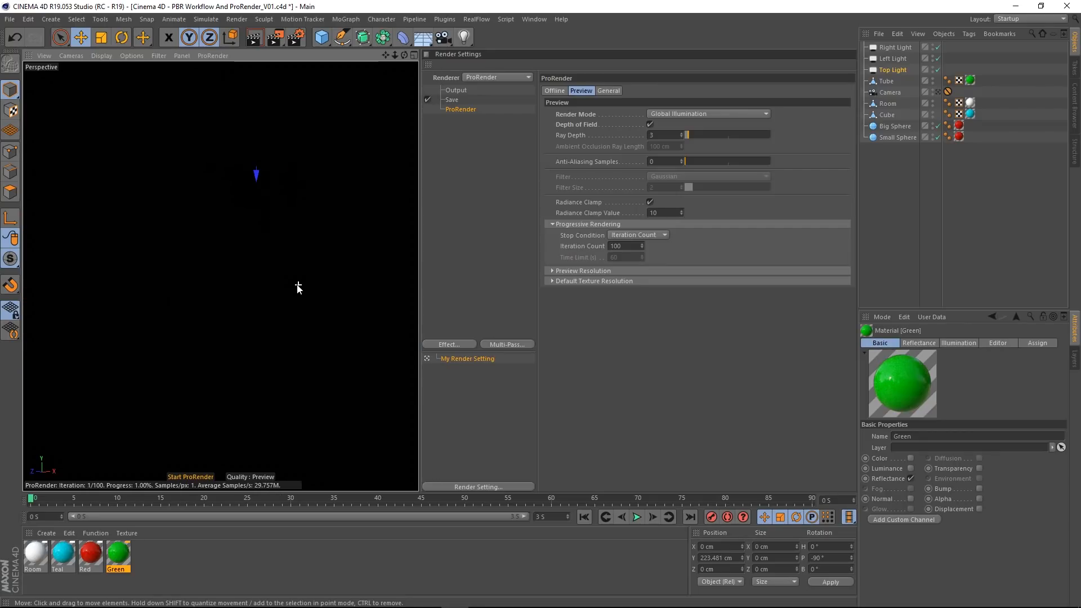
{"action": "right_click_drag", "start_coordinate": [280, 222], "coordinate": [269, 241], "text": "alt"}
{"action": "scroll", "coordinate": [279, 246], "scroll_direction": "down", "scroll_amount": 2}
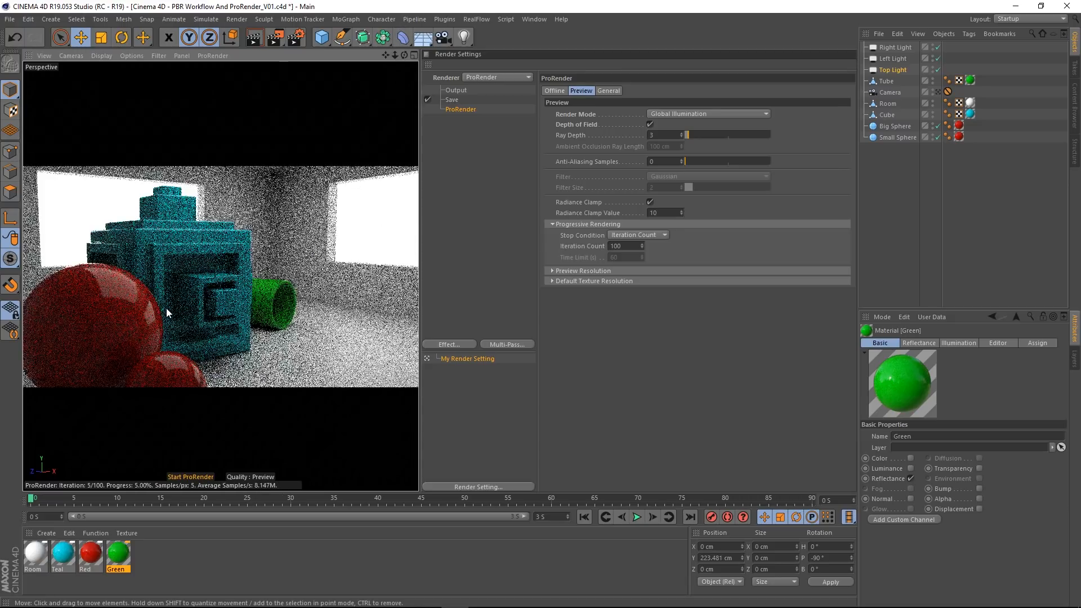
{"action": "right_click_drag", "start_coordinate": [167, 308], "coordinate": [199, 319], "text": "alt"}
{"action": "middle_click_drag", "start_coordinate": [199, 319], "coordinate": [223, 239], "text": "alt"}
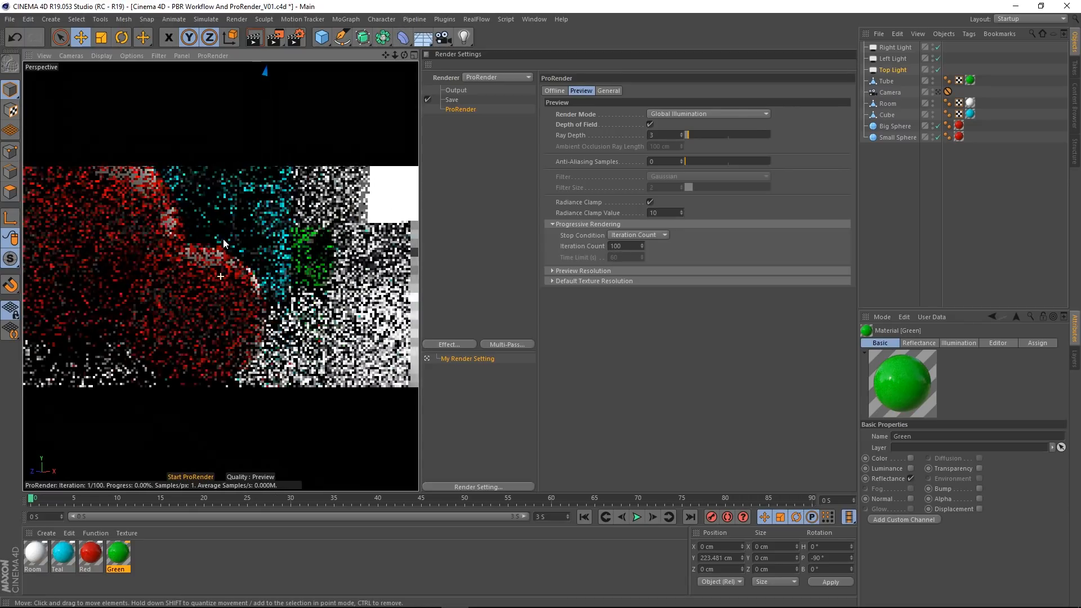
{"action": "left_click_drag", "start_coordinate": [229, 308], "coordinate": [235, 310], "text": "alt"}
{"action": "middle_click_drag", "start_coordinate": [236, 310], "coordinate": [245, 271], "text": "alt"}
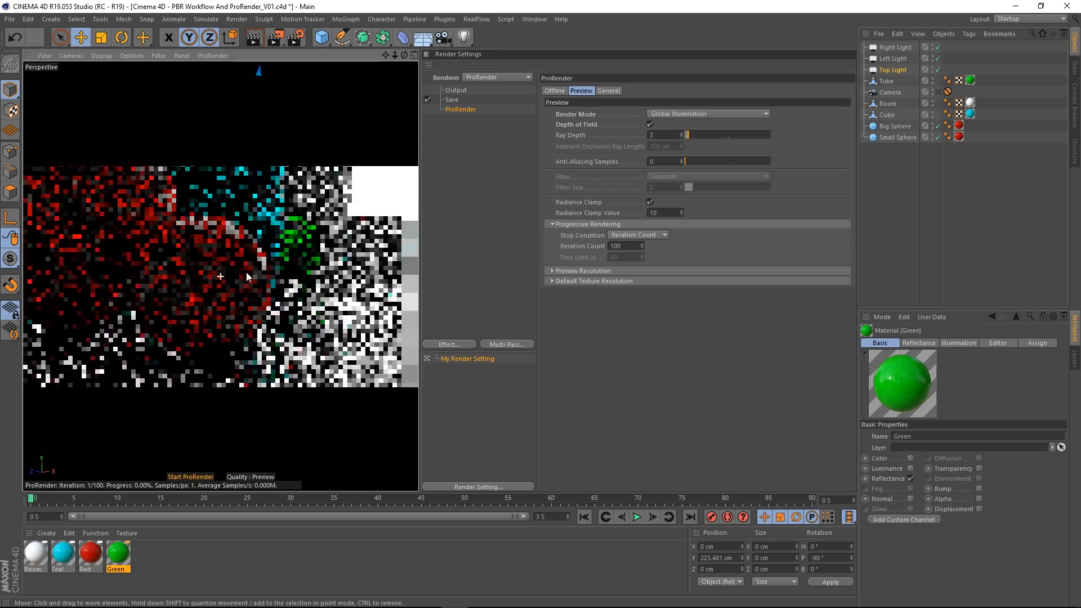
{"action": "mouse_move", "coordinate": [246, 273]}
{"action": "left_mouse_down", "text": "alt"}
{"action": "mouse_move", "coordinate": [259, 273]}
{"action": "mouse_move", "coordinate": [248, 285]}
{"action": "left_mouse_up", "text": "alt"}
{"action": "right_click_drag", "start_coordinate": [258, 272], "coordinate": [266, 268], "text": "alt"}
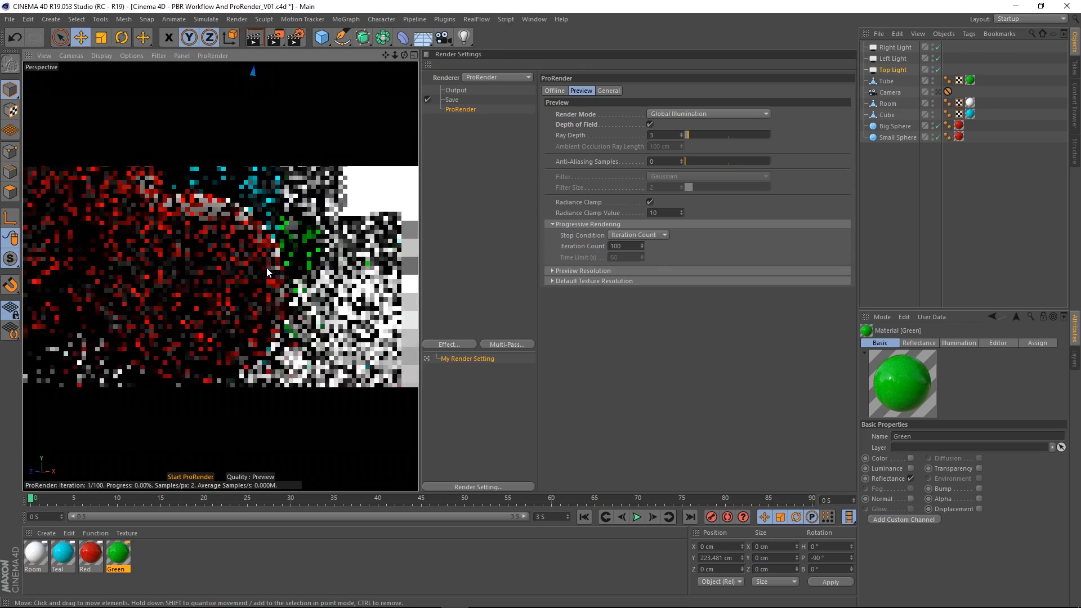
{"action": "left_click_drag", "start_coordinate": [267, 268], "coordinate": [205, 261], "text": "alt"}
{"action": "right_click_drag", "start_coordinate": [204, 260], "coordinate": [202, 261], "text": "alt"}
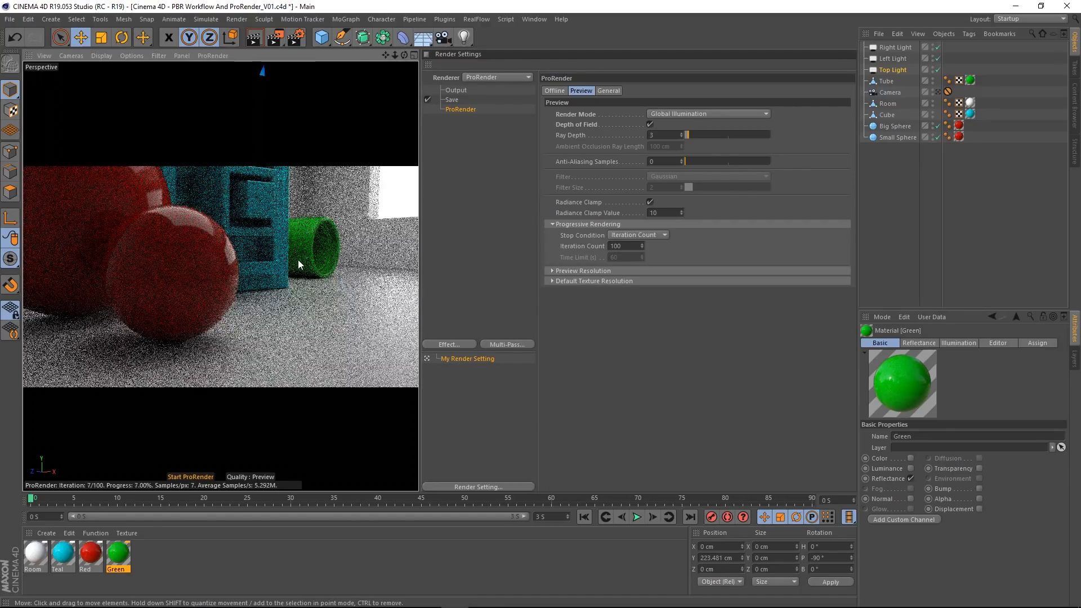
Step: Add a standard camera from the current close-up view and look through it
{"action": "left_click", "coordinate": [442, 40]}
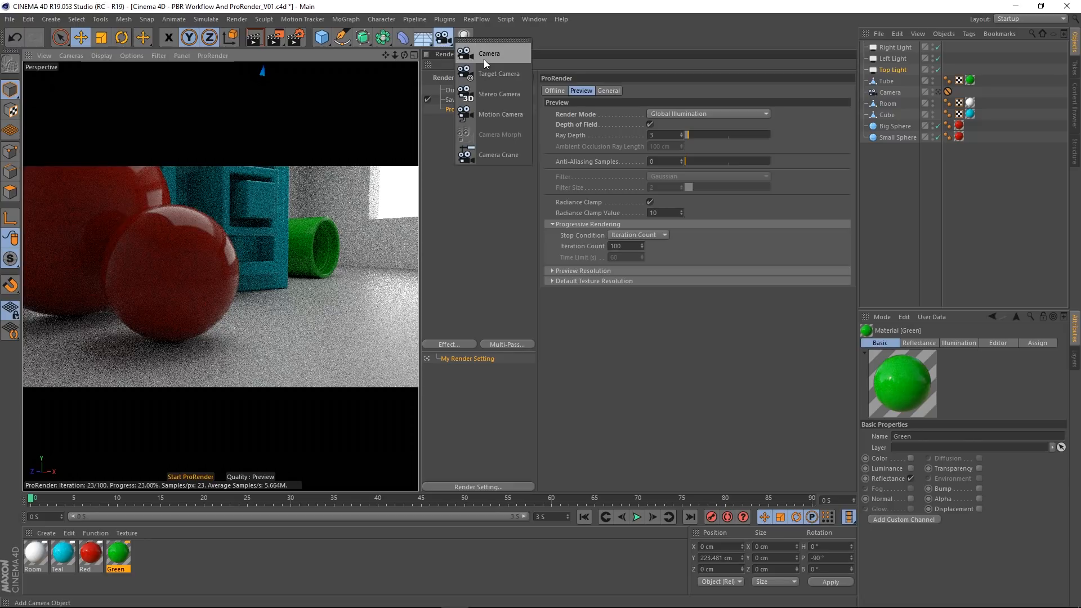
{"action": "left_click", "coordinate": [484, 59]}
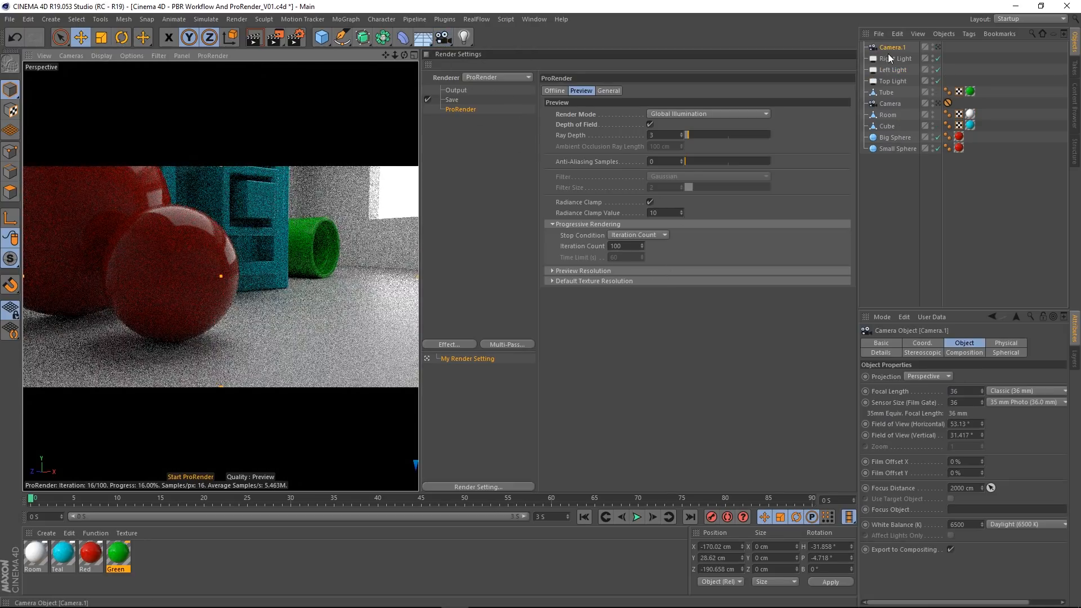
{"action": "left_click", "coordinate": [938, 47]}
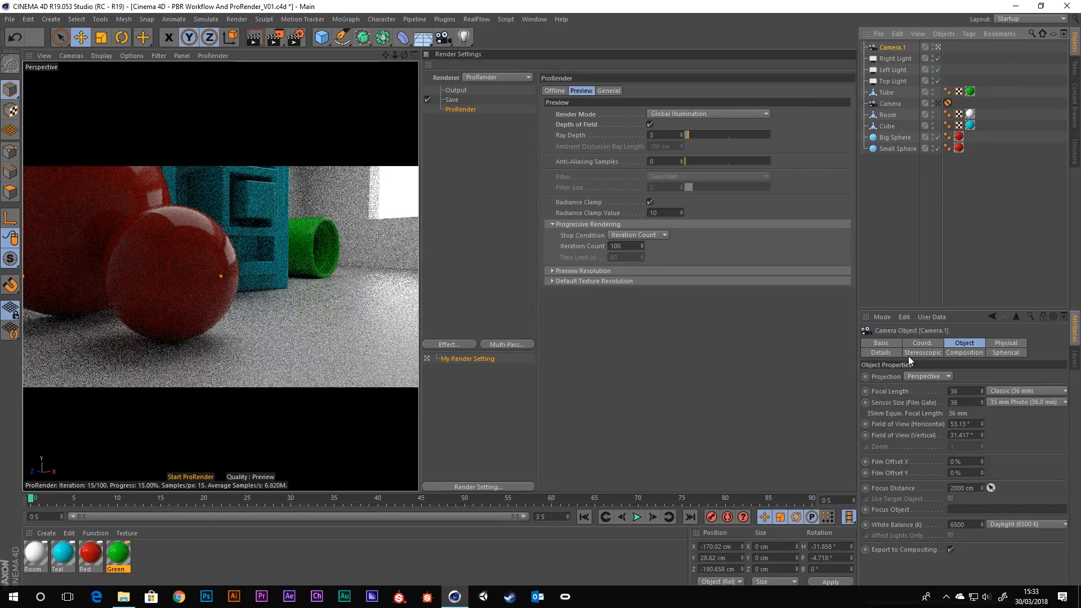
Step: Enlarge the viewport and set the new camera's focus distance by picking the small red sphere
{"action": "left_click_drag", "start_coordinate": [857, 403], "coordinate": [749, 409]}
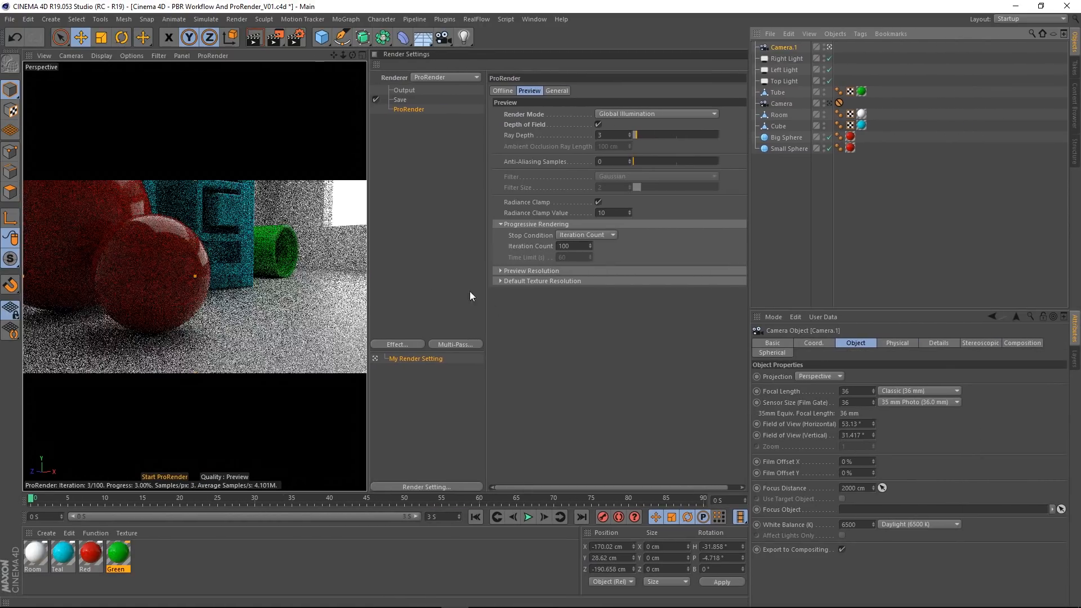
{"action": "left_click_drag", "start_coordinate": [370, 308], "coordinate": [631, 304]}
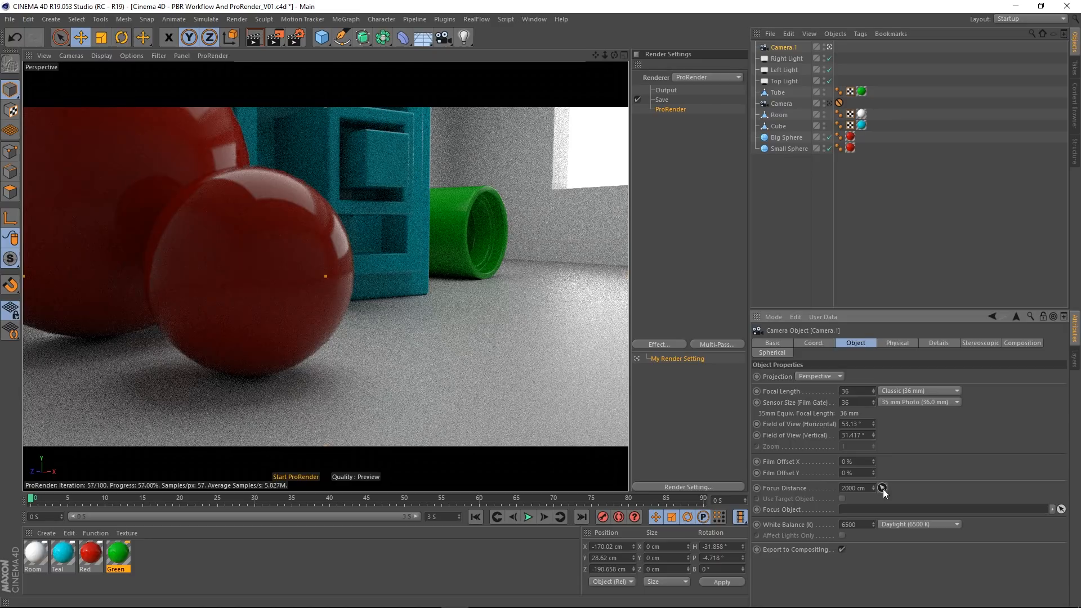
{"action": "left_click", "coordinate": [882, 488]}
{"action": "left_click", "coordinate": [268, 272]}
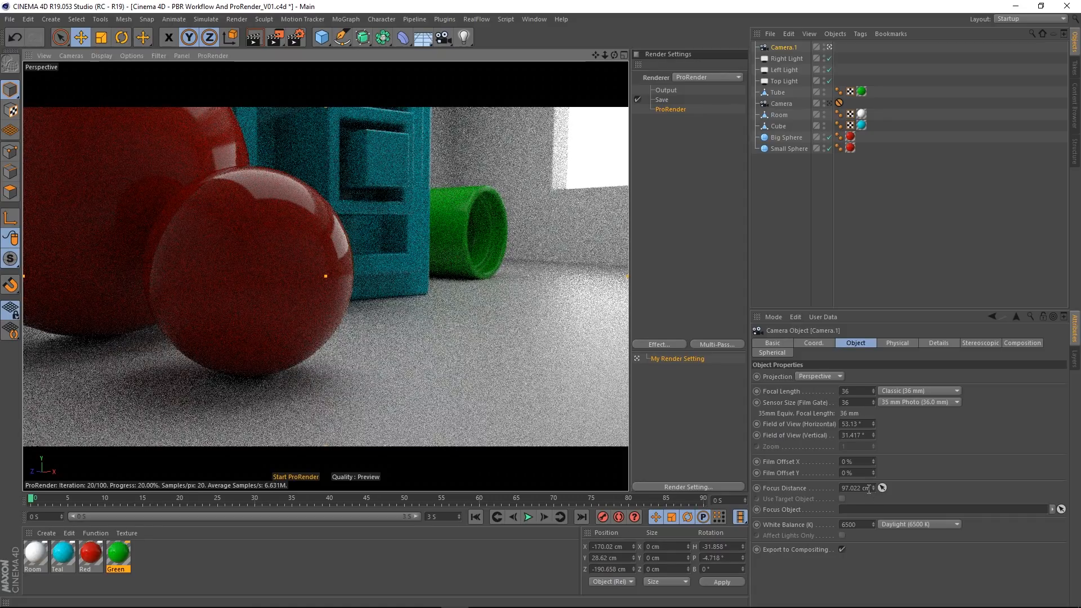
Step: Set the new camera's F-Stop to 1.5 in its physical properties
{"action": "left_click", "coordinate": [898, 343]}
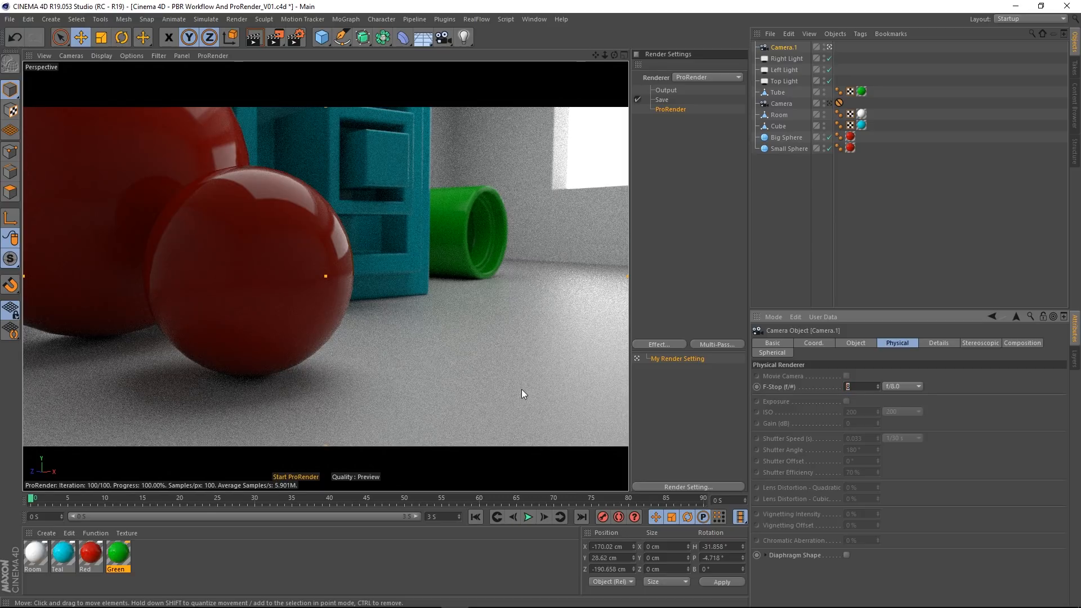
{"action": "type", "text": "1.5"}
{"action": "key", "text": "Return"}
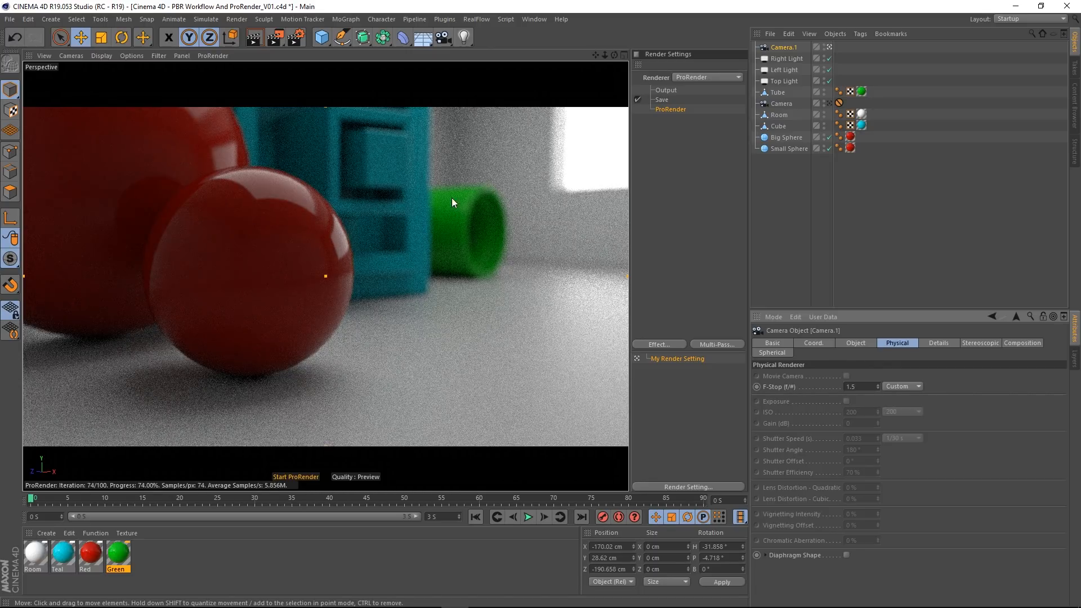
Step: Lower the new camera's F-Stop to 0.5 for a stronger depth-of-field blur
{"action": "left_click", "coordinate": [867, 387]}
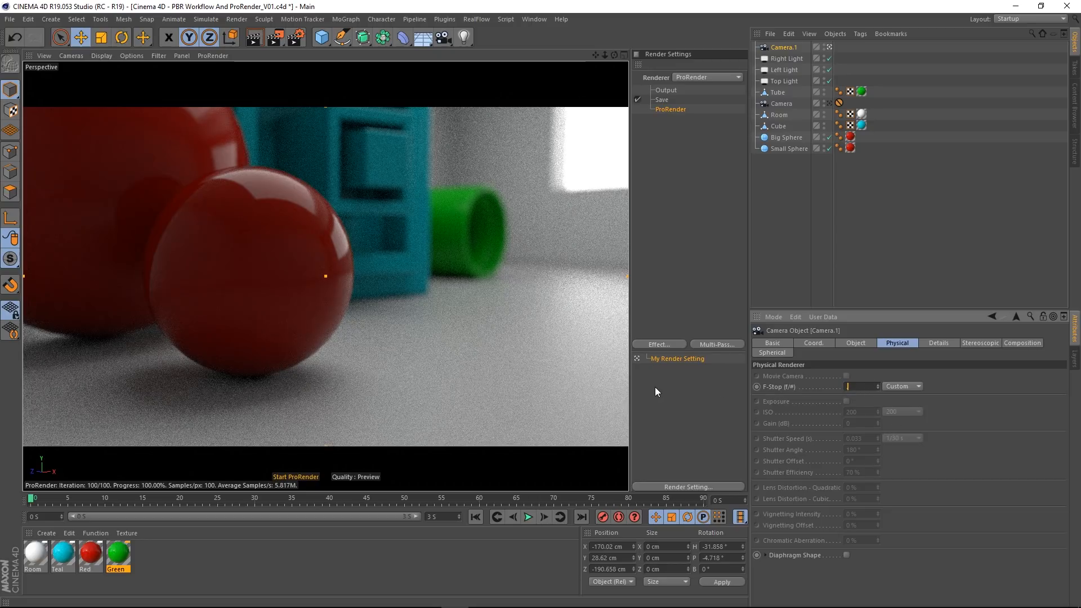
{"action": "type", "text": "0"}
{"action": "key", "text": "Return"}
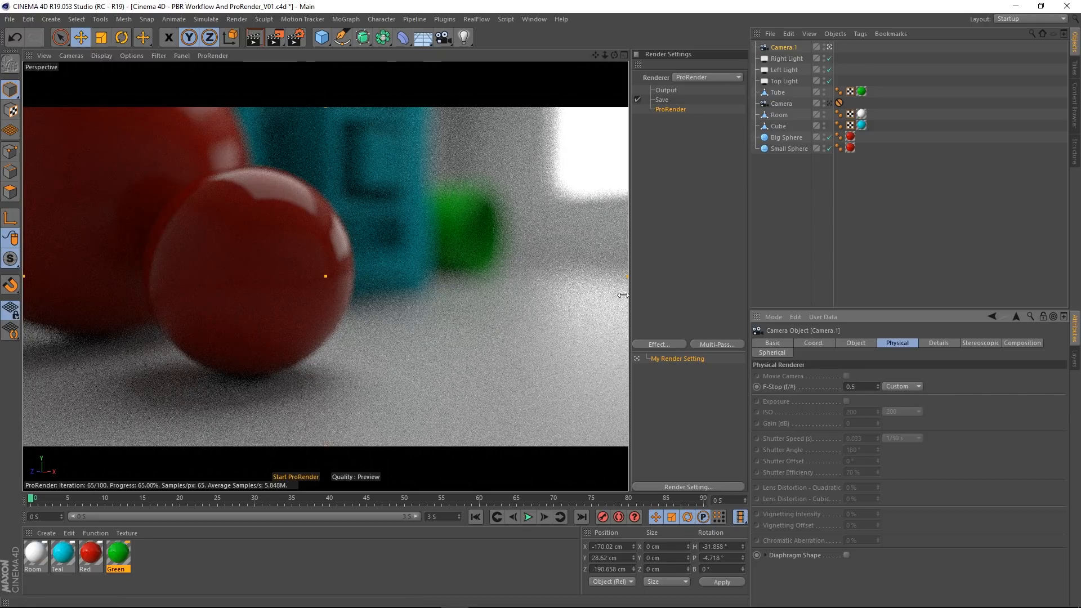
Step: Widen the render settings area again and disable Depth of Field in the ProRender preview settings
{"action": "left_click_drag", "start_coordinate": [629, 297], "coordinate": [439, 304]}
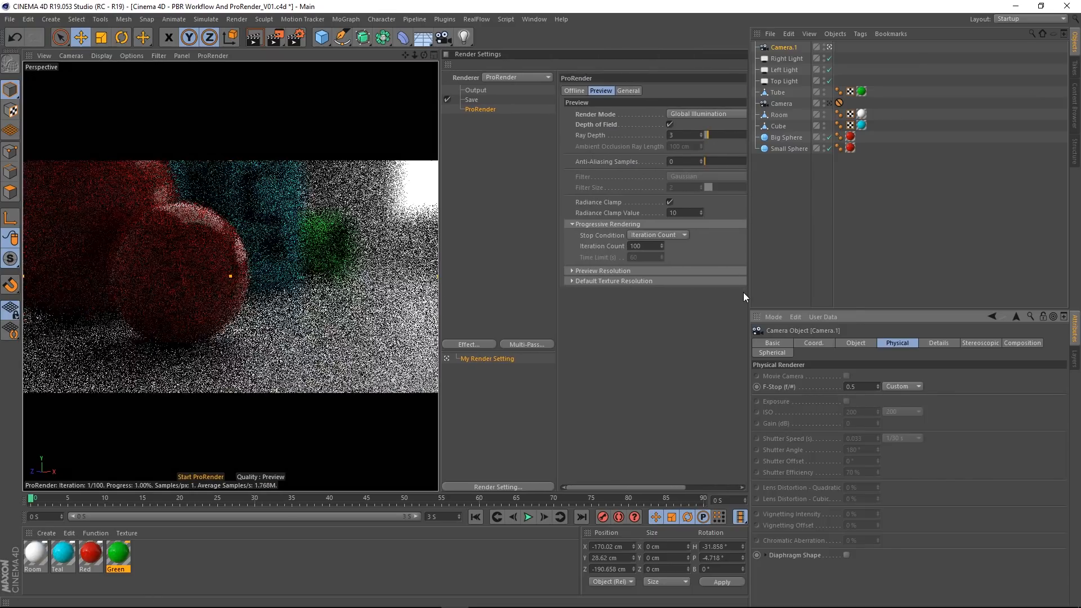
{"action": "left_click_drag", "start_coordinate": [748, 293], "coordinate": [877, 292]}
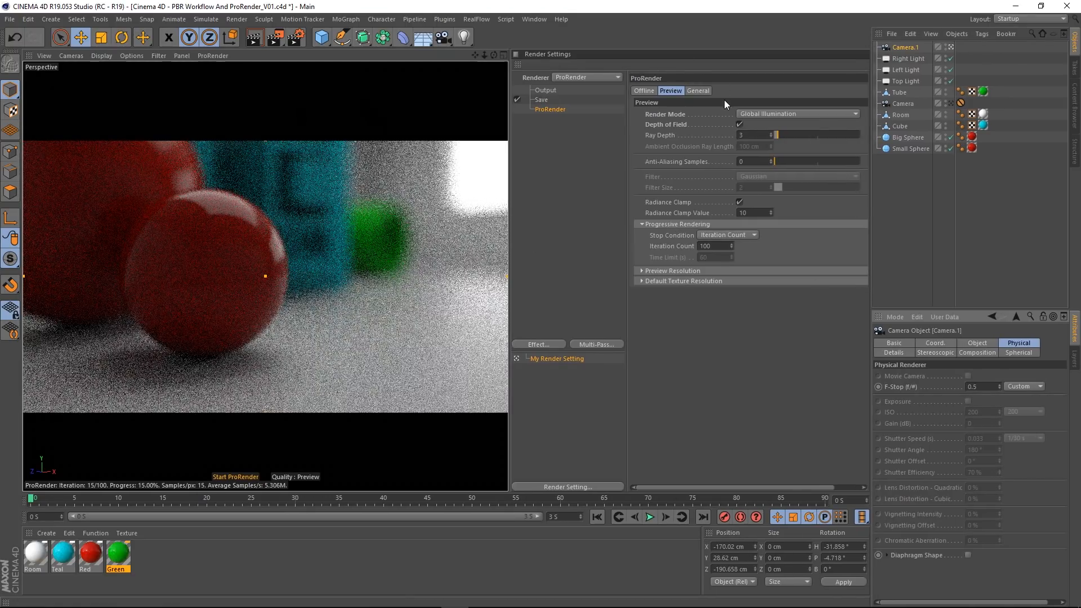
{"action": "left_click", "coordinate": [739, 123]}
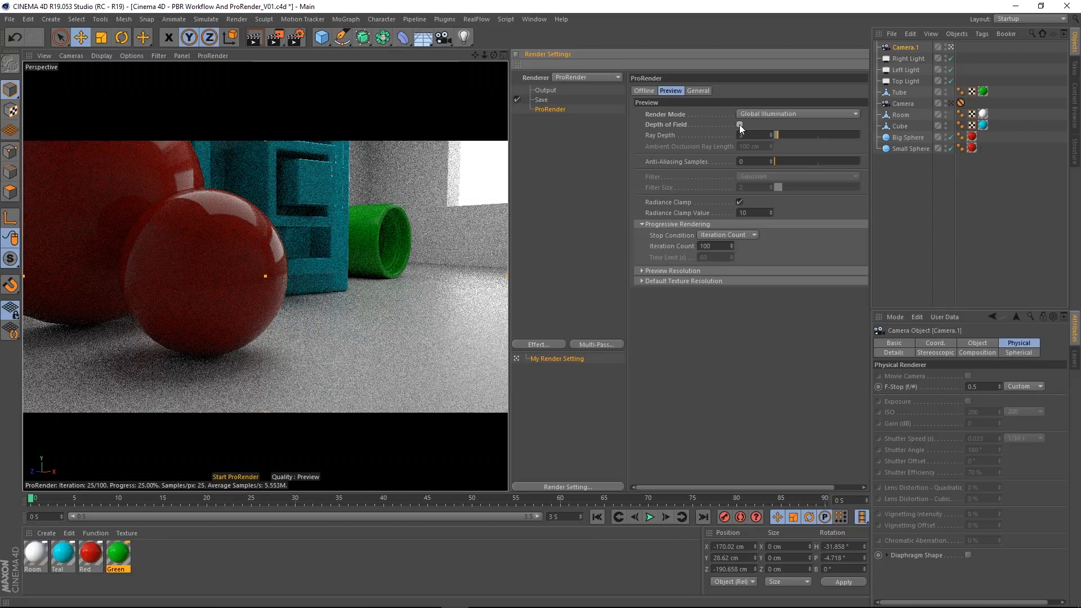
Step: Delete the added close-up camera, return to the original camera's view, and give the render settings more width
{"action": "left_click", "coordinate": [895, 48]}
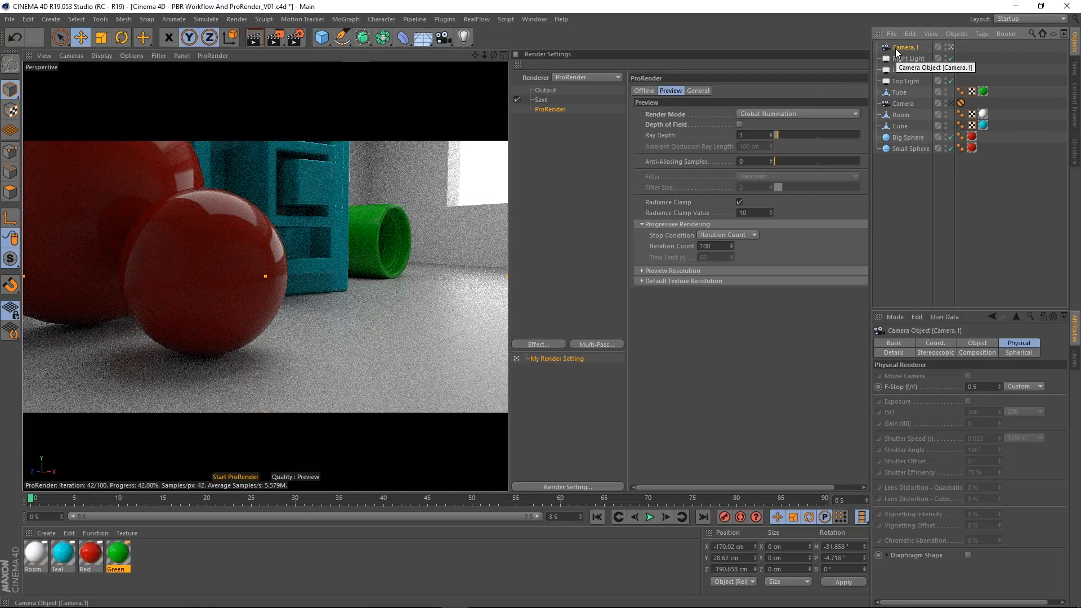
{"action": "key", "text": "Delete"}
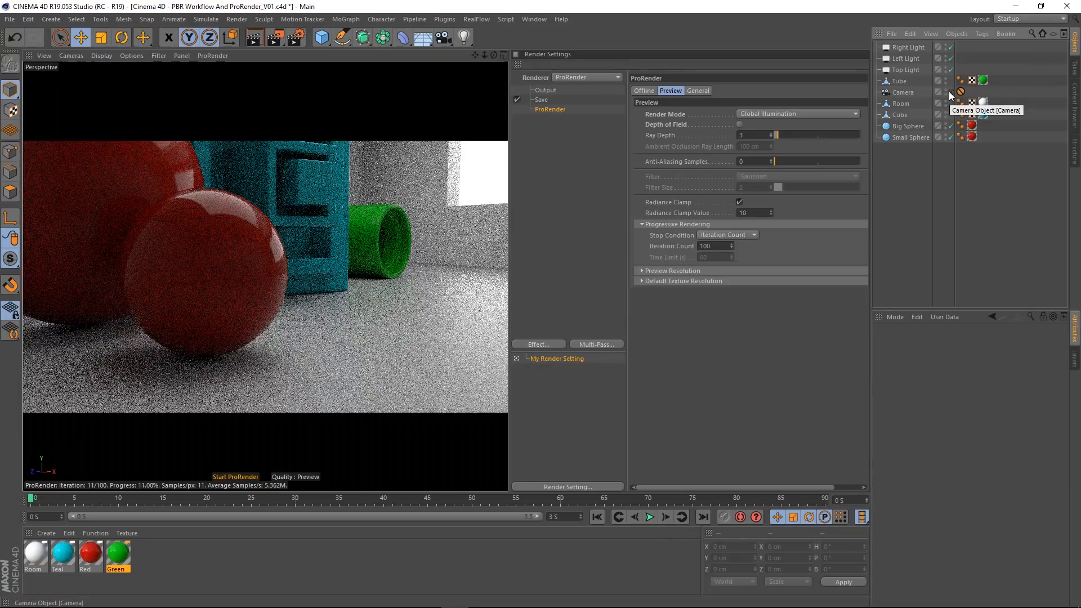
{"action": "left_click", "coordinate": [961, 92]}
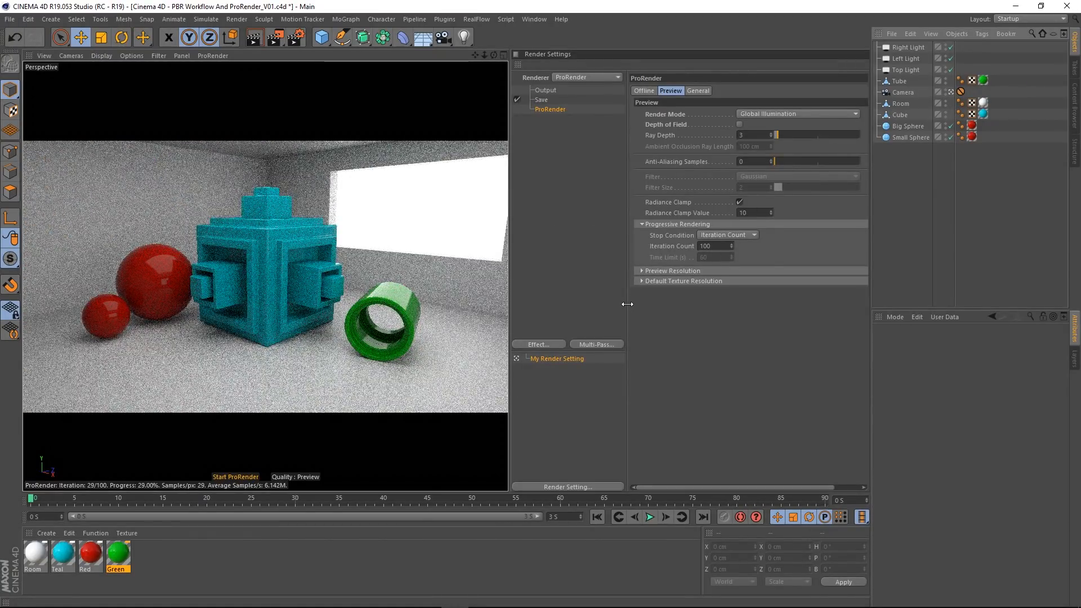
{"action": "left_click_drag", "start_coordinate": [627, 304], "coordinate": [594, 303]}
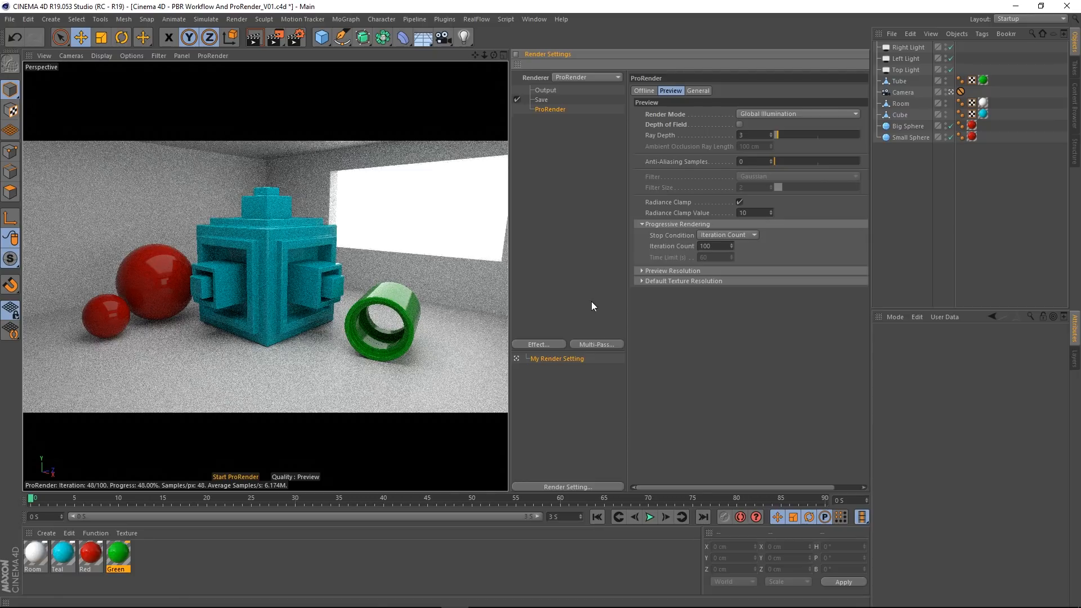
{"action": "left_click_drag", "start_coordinate": [510, 310], "coordinate": [481, 310]}
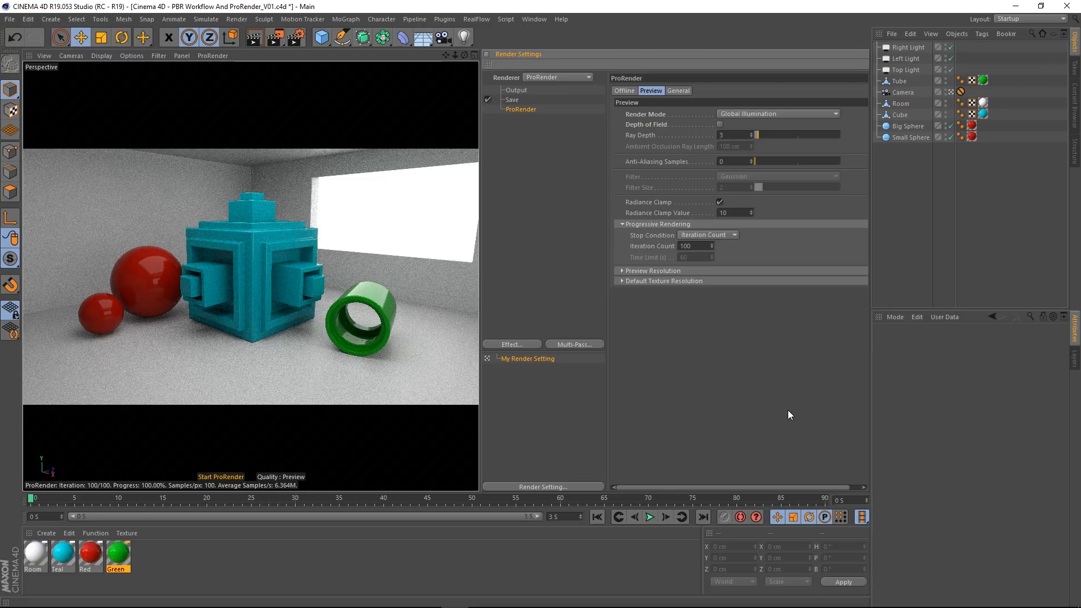
Step: Create a new PBR material and name it Glass
{"action": "left_click", "coordinate": [45, 532]}
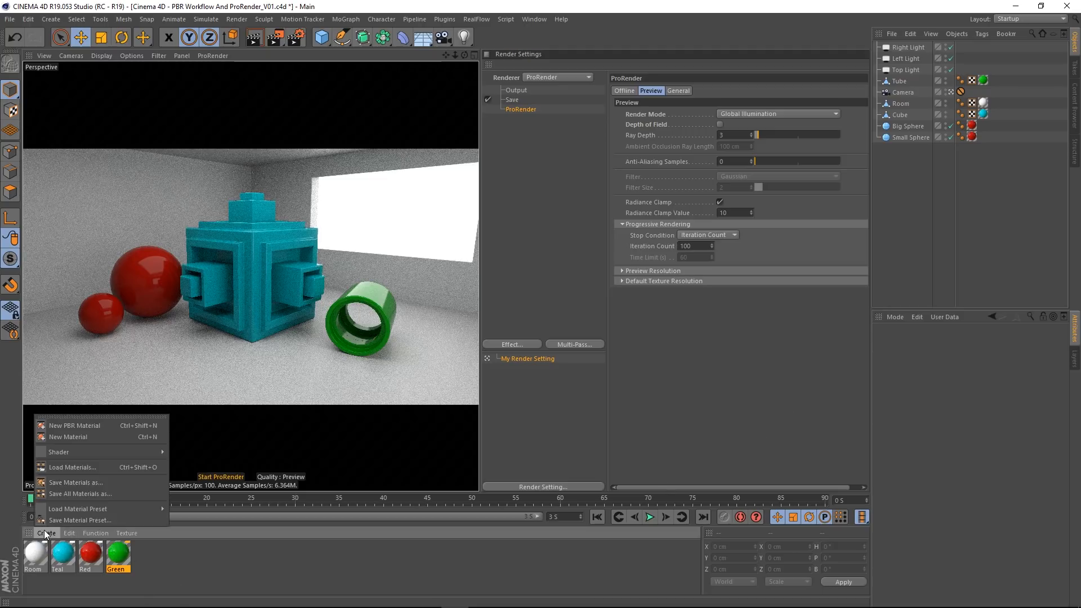
{"action": "left_click", "coordinate": [87, 434]}
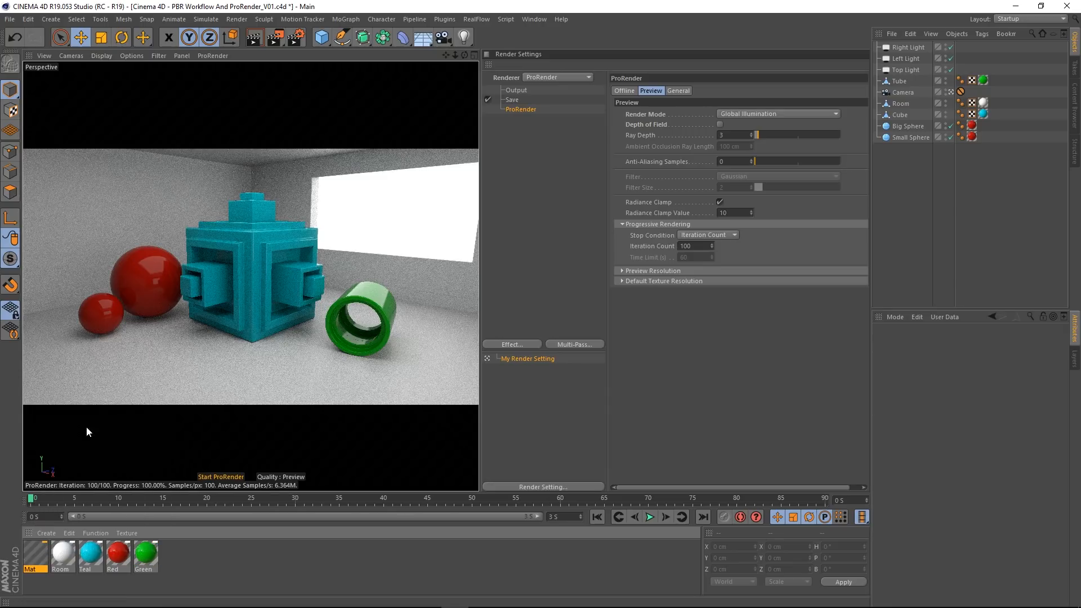
{"action": "double_click", "coordinate": [36, 556]}
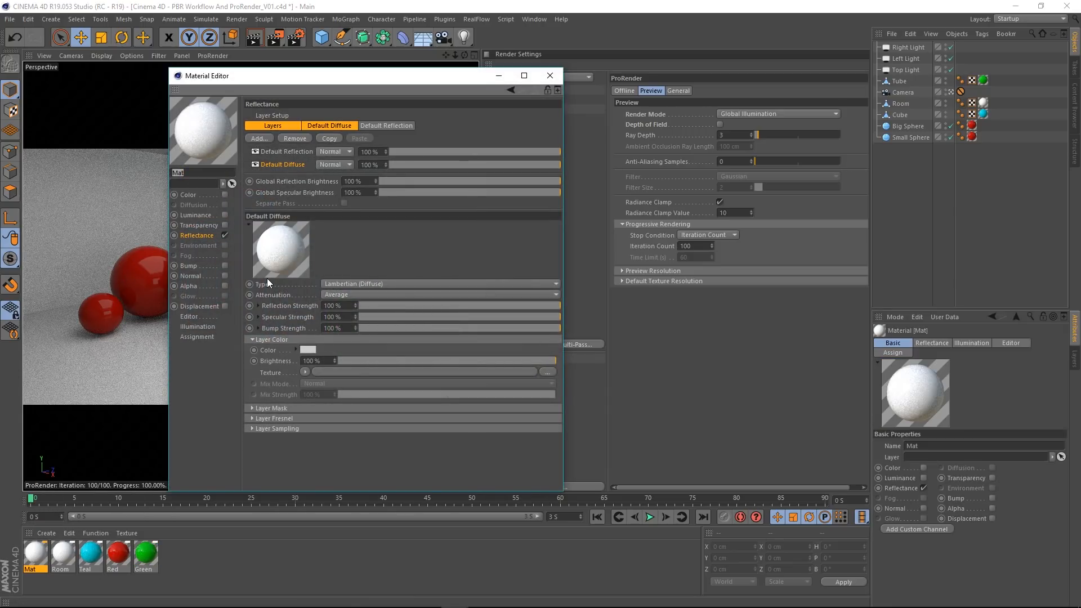
{"action": "type", "text": "Glass"}
{"action": "key", "text": "Return"}
Step: Remove the Default Diffuse layer from the Glass material and enable its Transparency channel
{"action": "right_click", "coordinate": [283, 167]}
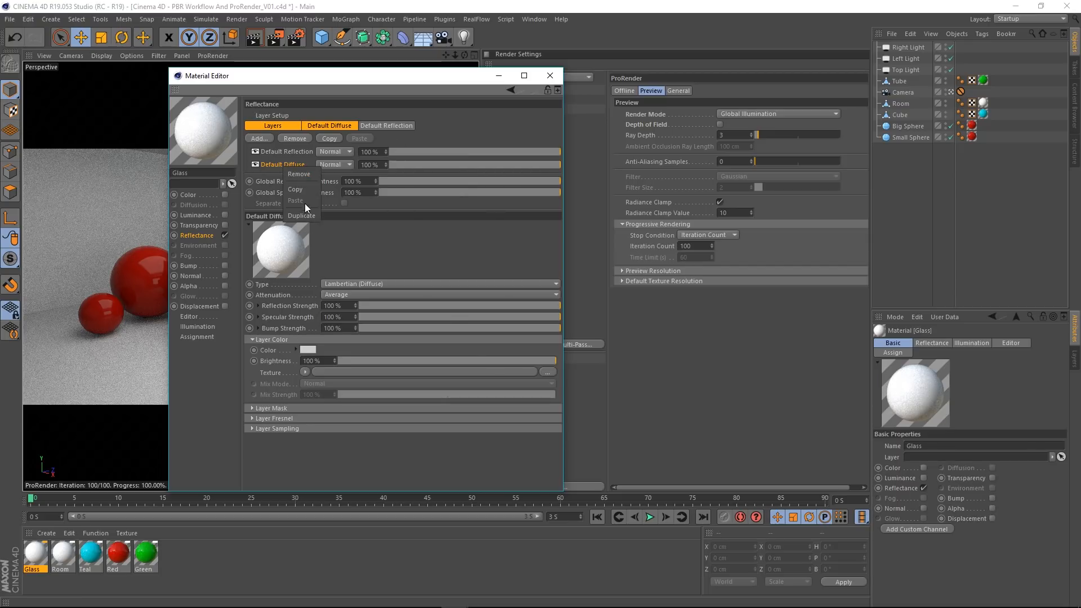
{"action": "left_click", "coordinate": [311, 174]}
{"action": "left_click", "coordinate": [197, 226]}
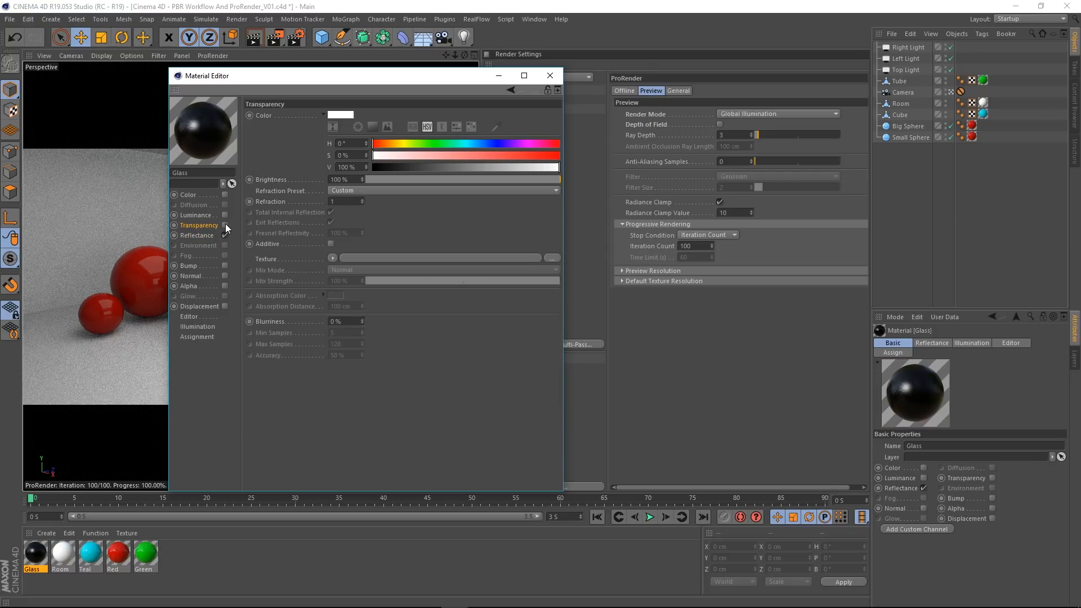
{"action": "left_click", "coordinate": [226, 225]}
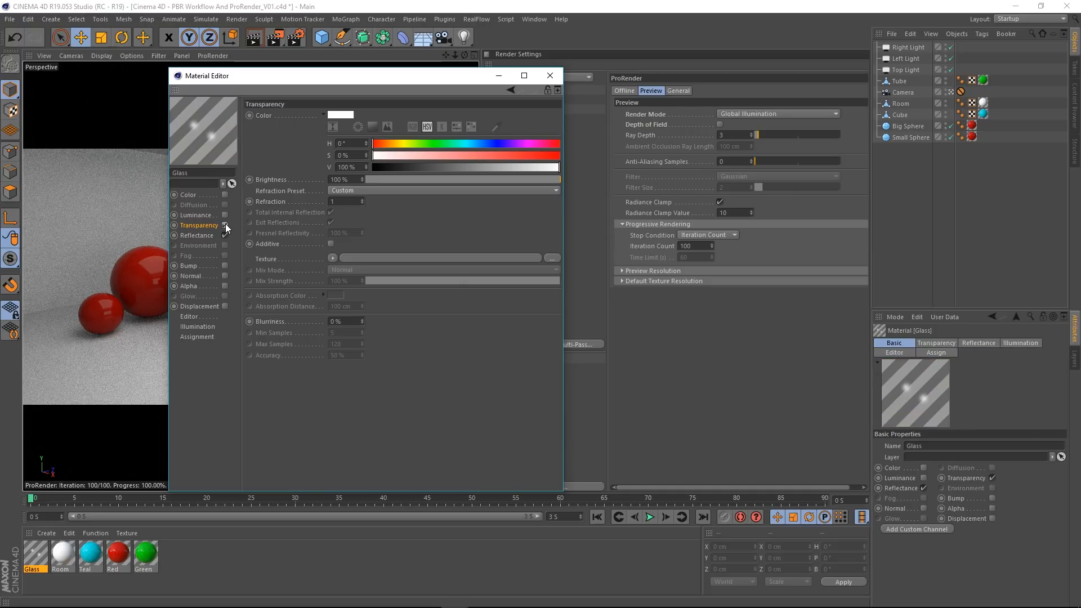
Step: Examine the Transparency and Default Reflection layers in the Glass material's Reflectance channel
{"action": "left_click", "coordinate": [201, 236]}
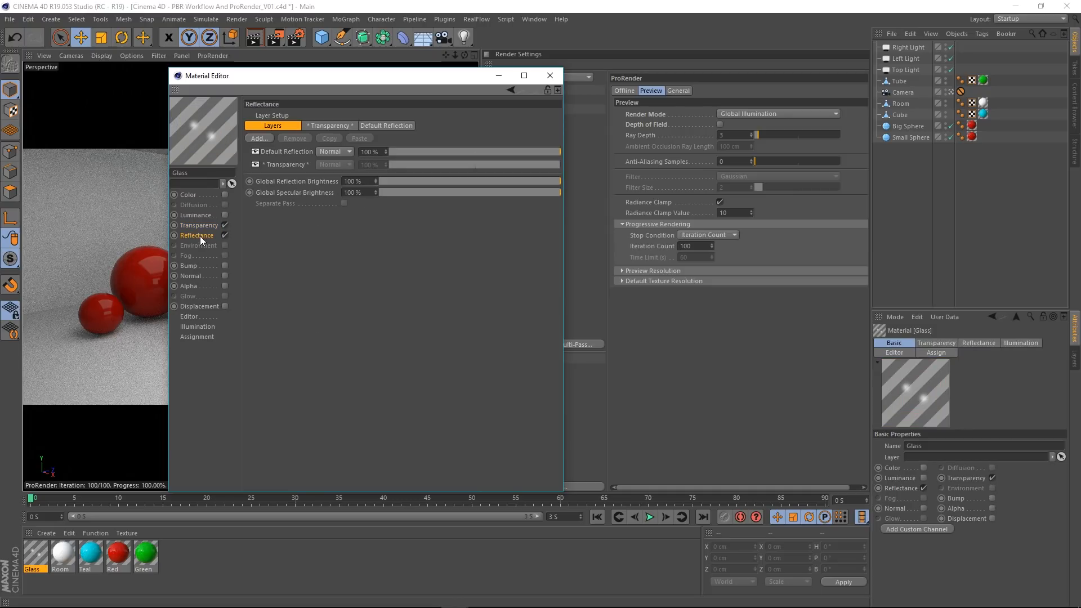
{"action": "left_click", "coordinate": [289, 165]}
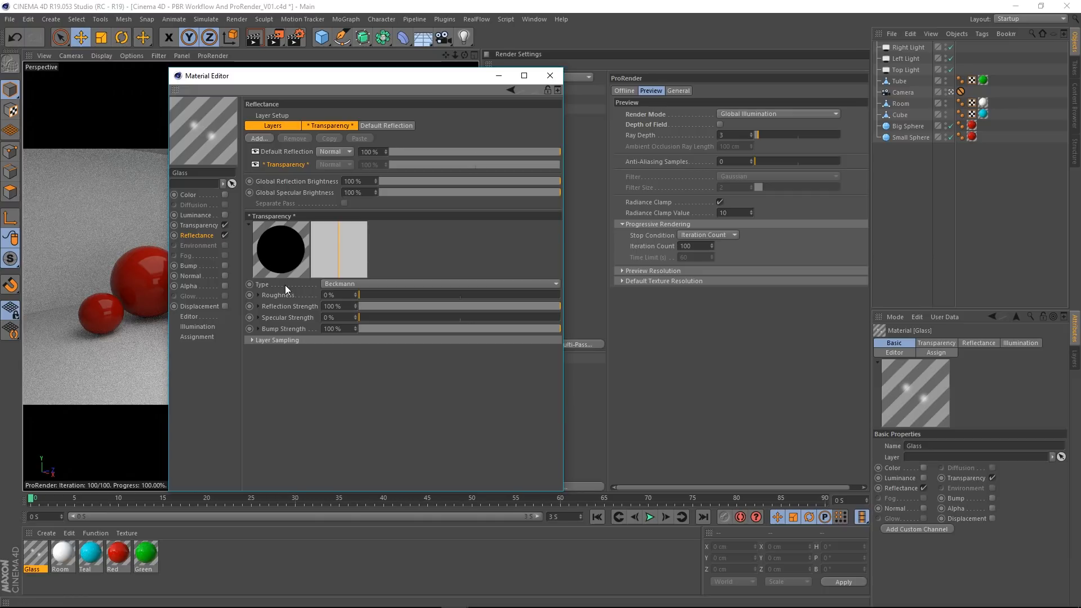
{"action": "left_click", "coordinate": [292, 150]}
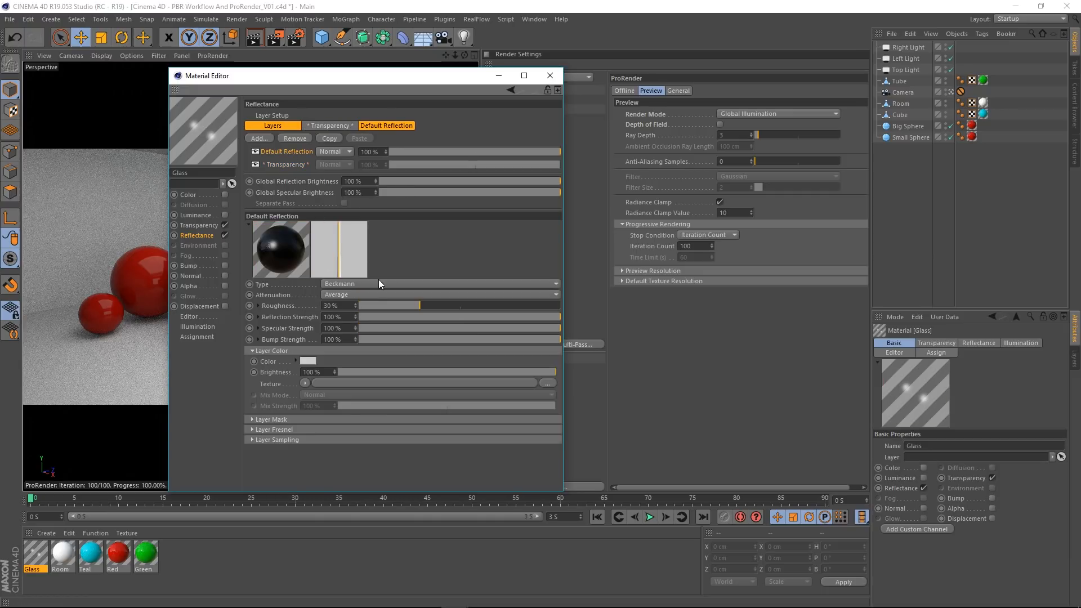
Step: Set the Glass material's transparency refraction preset to Glass and close the material's editor
{"action": "left_click", "coordinate": [197, 226]}
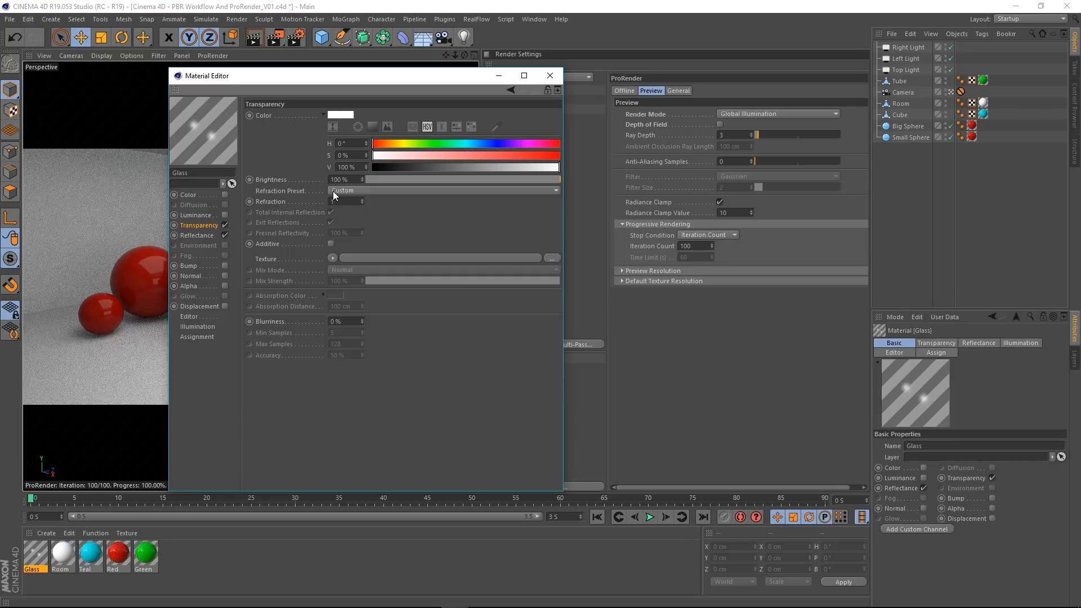
{"action": "left_click", "coordinate": [351, 203]}
{"action": "left_click", "coordinate": [343, 201]}
{"action": "left_click", "coordinate": [348, 191]}
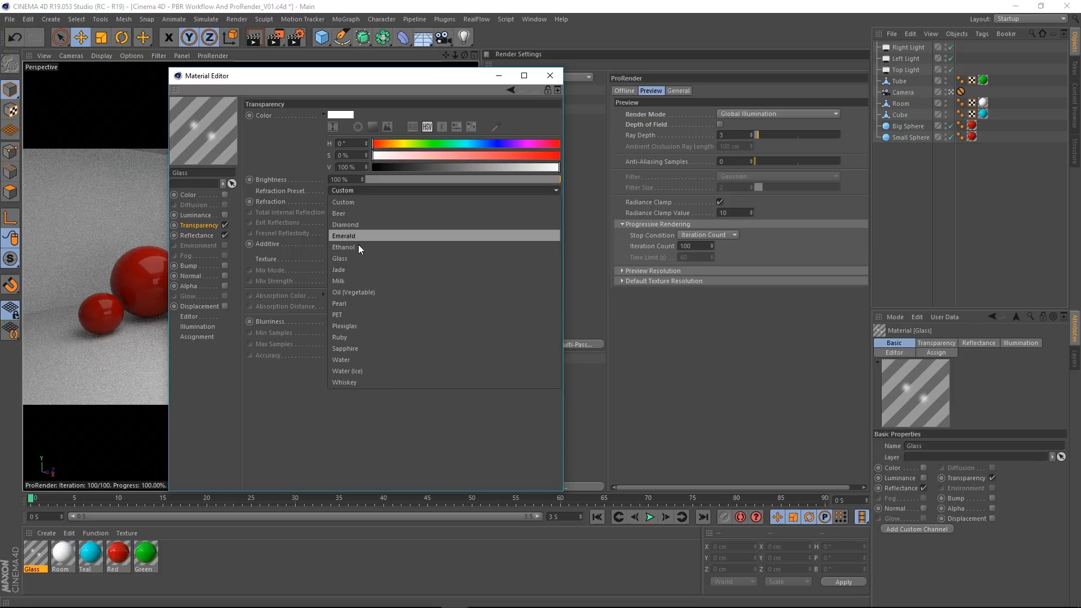
{"action": "left_click", "coordinate": [345, 260]}
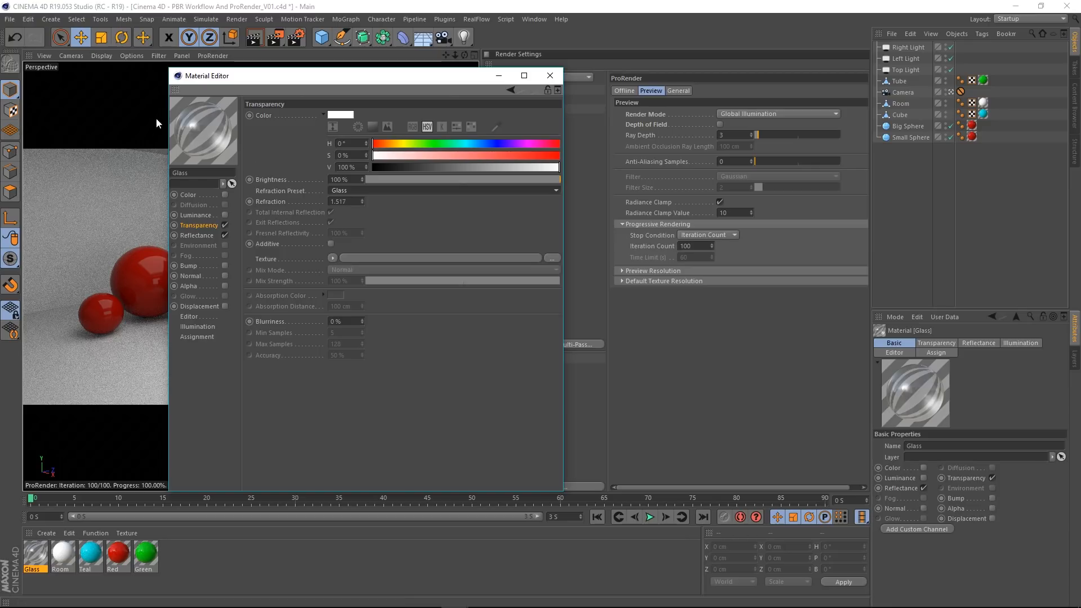
{"action": "left_click", "coordinate": [552, 76]}
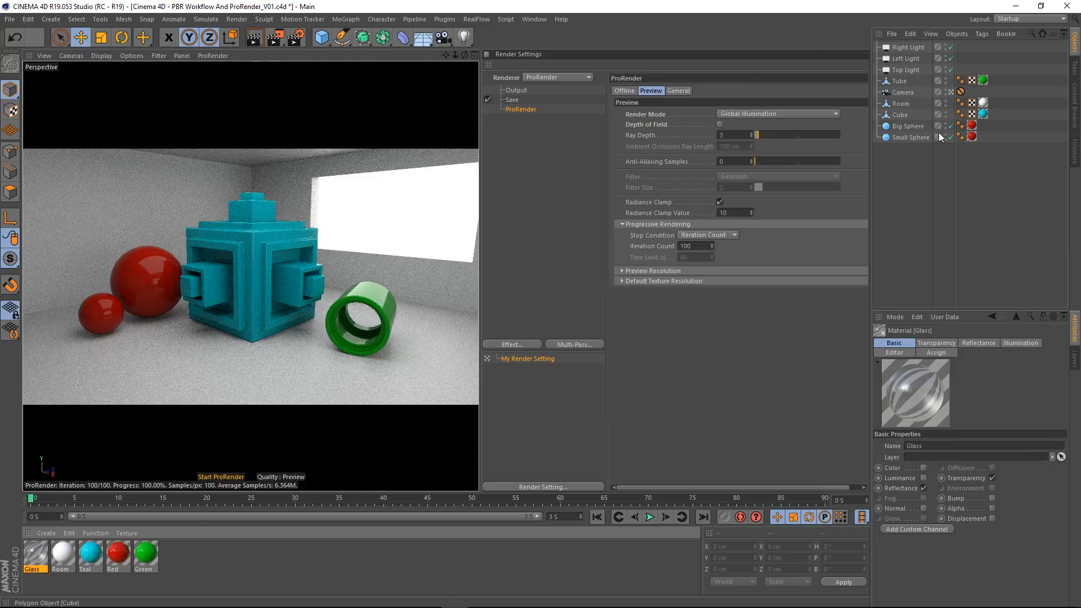
Step: Delete the red material tag from Big Sphere and apply the Glass material to it instead
{"action": "left_click", "coordinate": [972, 125]}
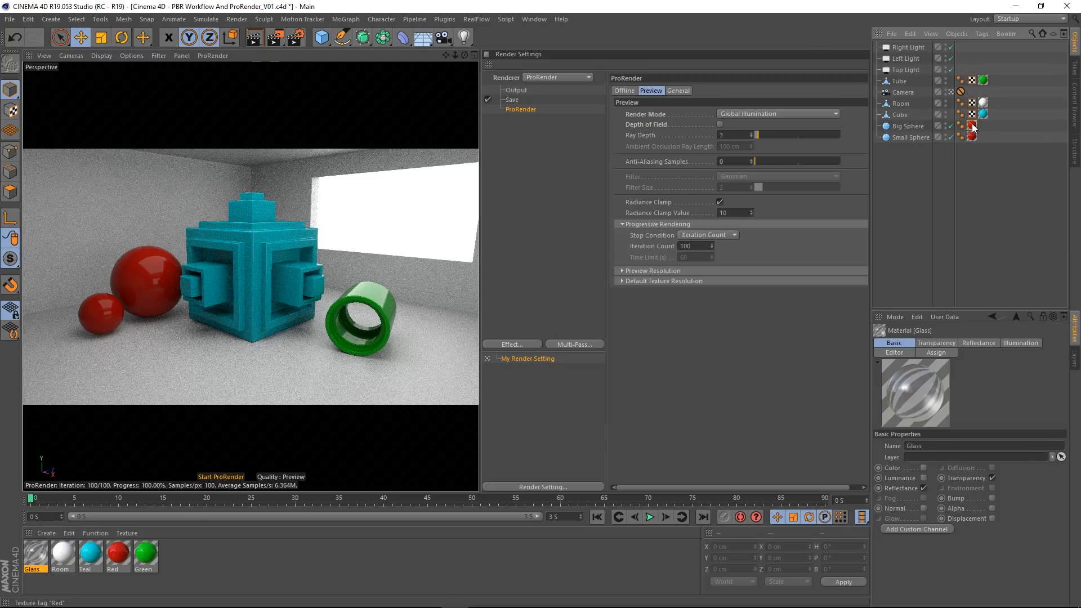
{"action": "key", "text": "Delete"}
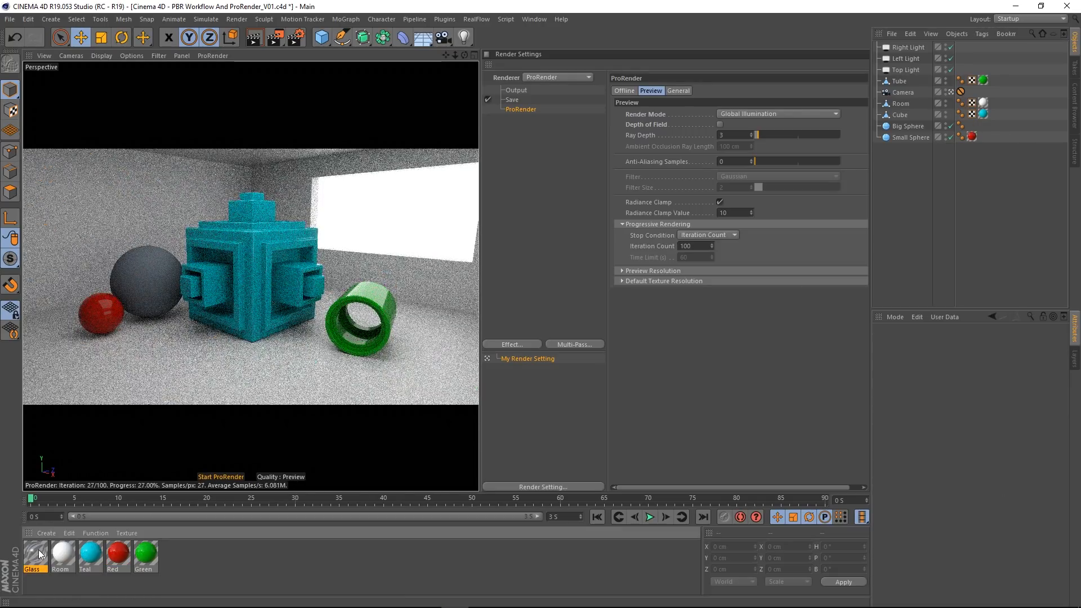
{"action": "left_click_drag", "start_coordinate": [145, 292], "coordinate": [145, 290]}
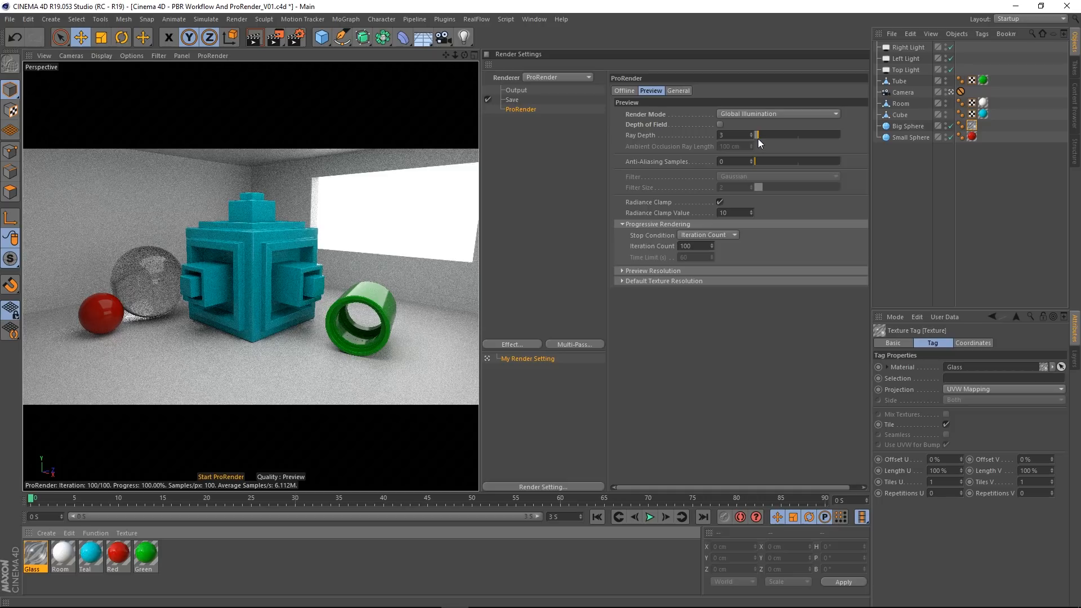
Step: Lower the ProRender preview ray depth to 2 for comparison, then restore it to 3
{"action": "left_click_drag", "start_coordinate": [757, 136], "coordinate": [684, 138]}
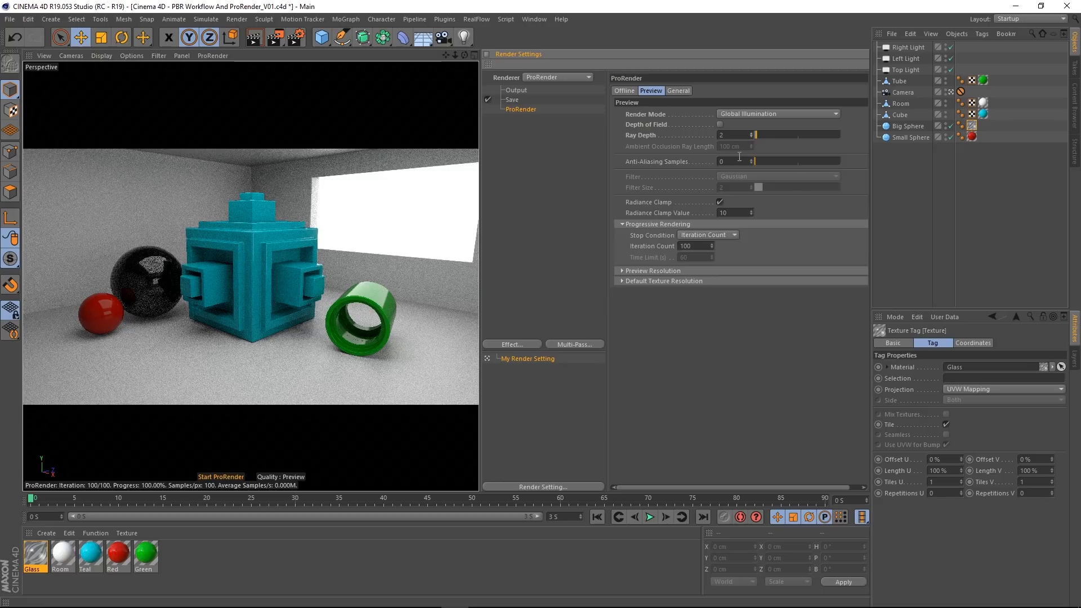
{"action": "left_click", "coordinate": [752, 133]}
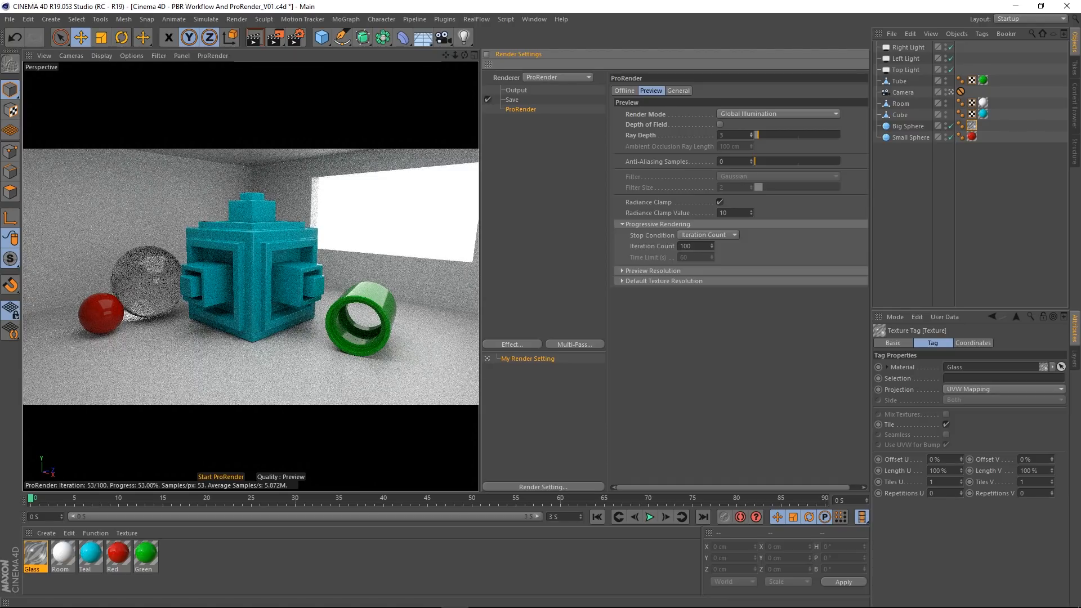
Step: Leave the camera's view, frame and examine the glass Big Sphere up close, and return to the camera's view
{"action": "left_click", "coordinate": [950, 92]}
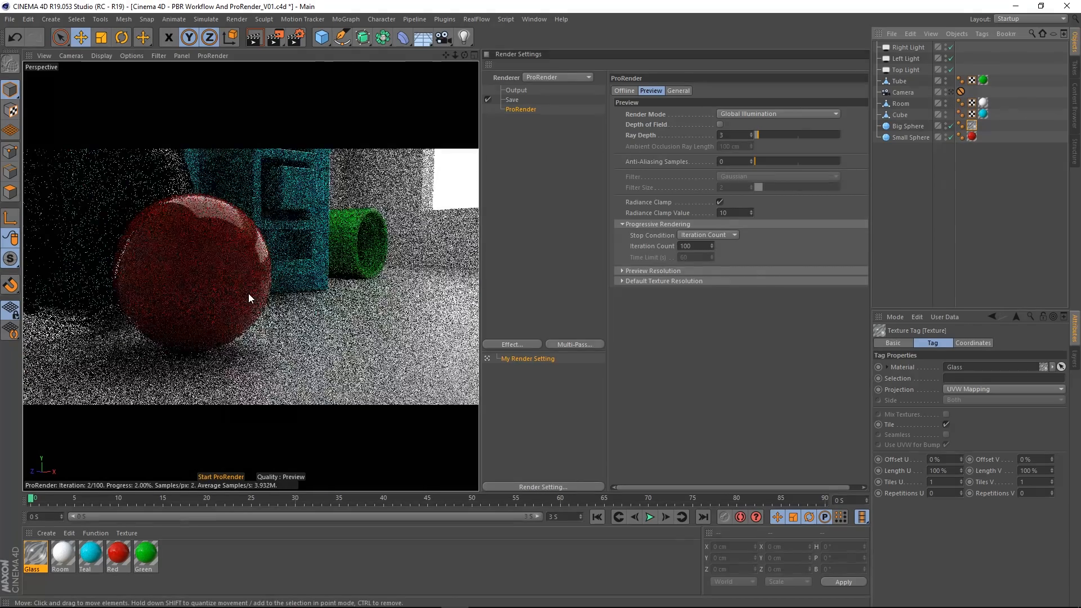
{"action": "middle_click_drag", "start_coordinate": [249, 293], "coordinate": [328, 261], "text": "alt"}
{"action": "left_click_drag", "start_coordinate": [303, 248], "coordinate": [201, 243], "text": "alt"}
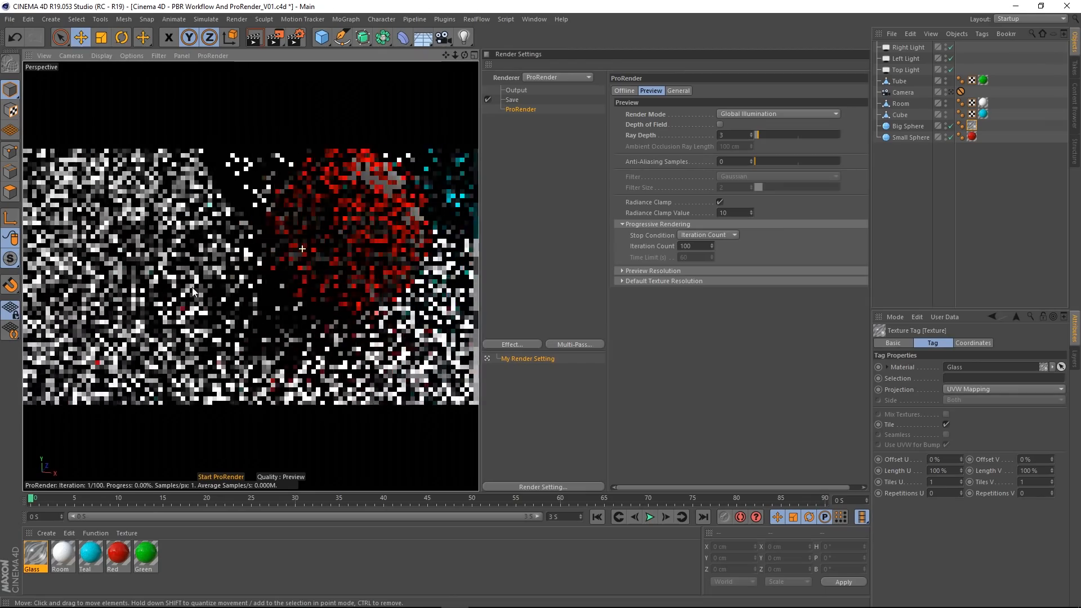
{"action": "scroll", "coordinate": [206, 240], "scroll_direction": "down", "scroll_amount": 5}
{"action": "middle_click_drag", "start_coordinate": [215, 228], "coordinate": [246, 290], "text": "alt"}
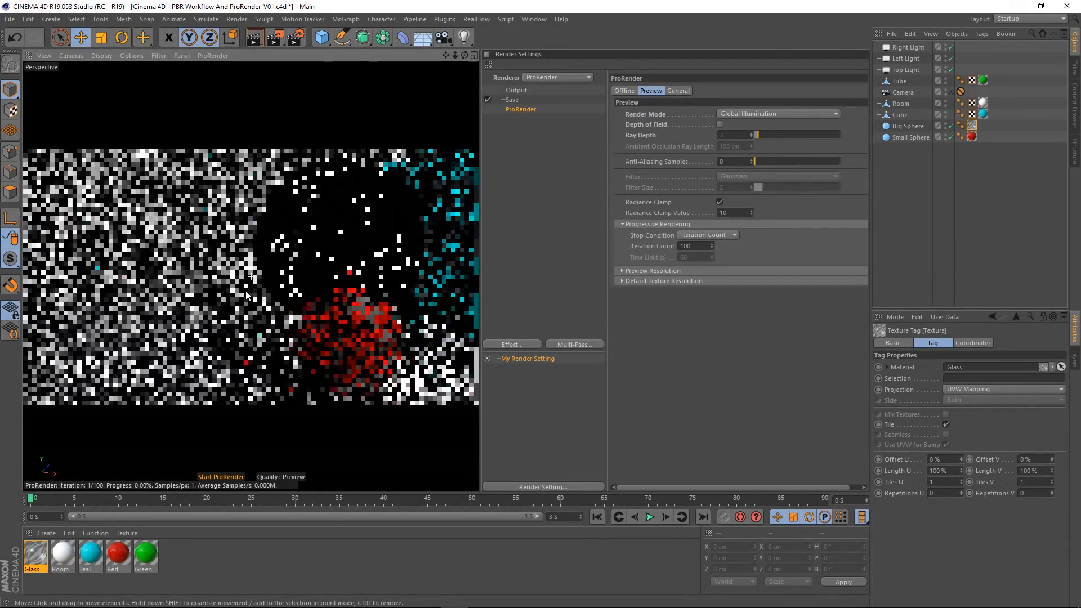
{"action": "scroll", "coordinate": [247, 290], "scroll_direction": "down", "scroll_amount": 5}
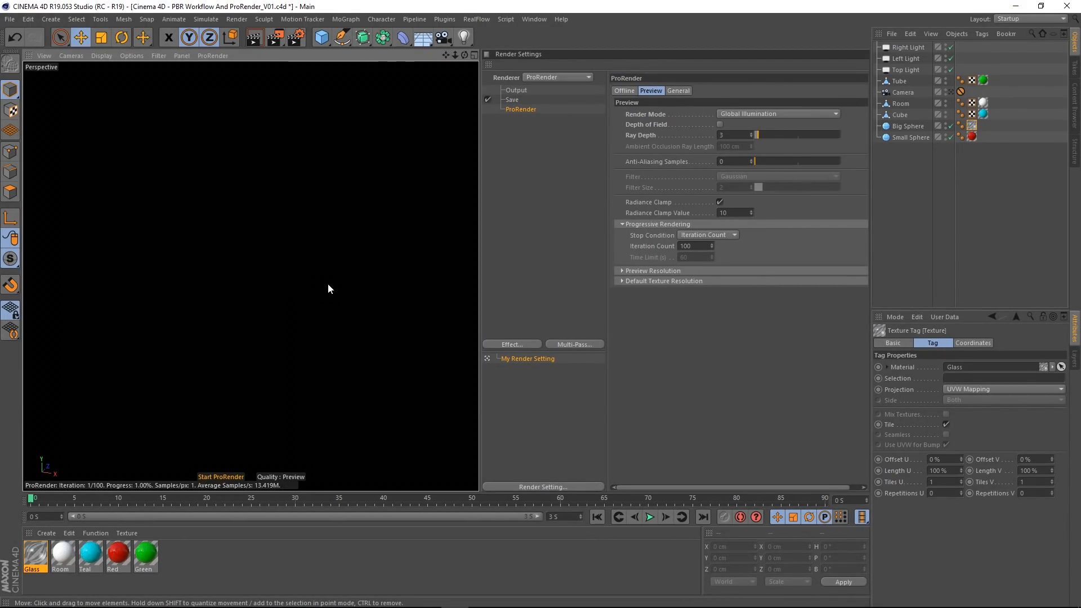
{"action": "scroll", "coordinate": [331, 280], "scroll_direction": "up", "scroll_amount": 4}
{"action": "scroll", "coordinate": [330, 280], "scroll_direction": "up", "scroll_amount": 4}
{"action": "left_click_drag", "start_coordinate": [455, 55], "coordinate": [471, 55]}
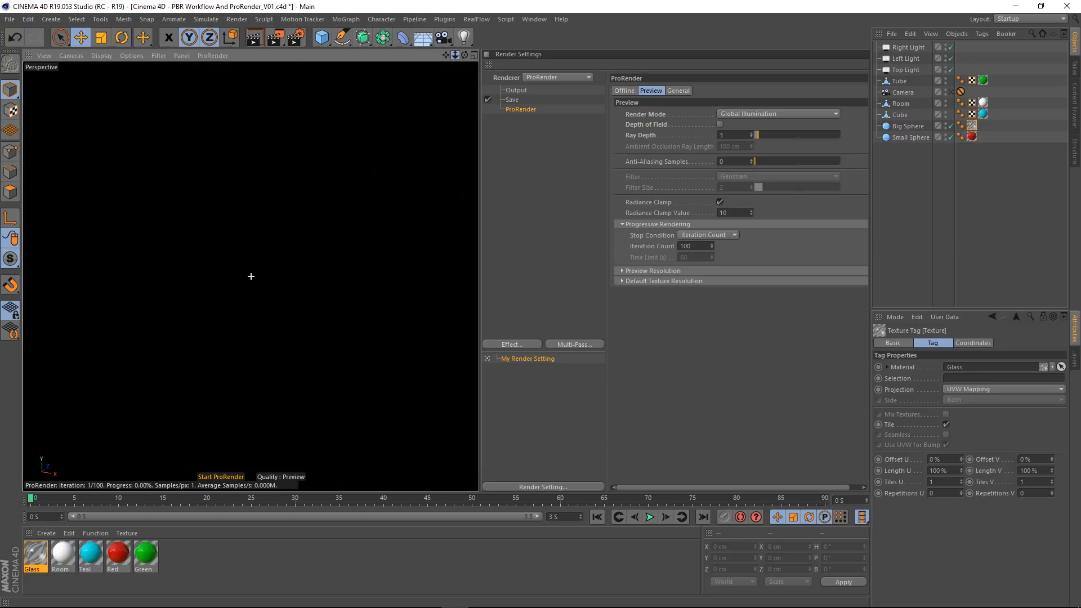
{"action": "left_click", "coordinate": [905, 127]}
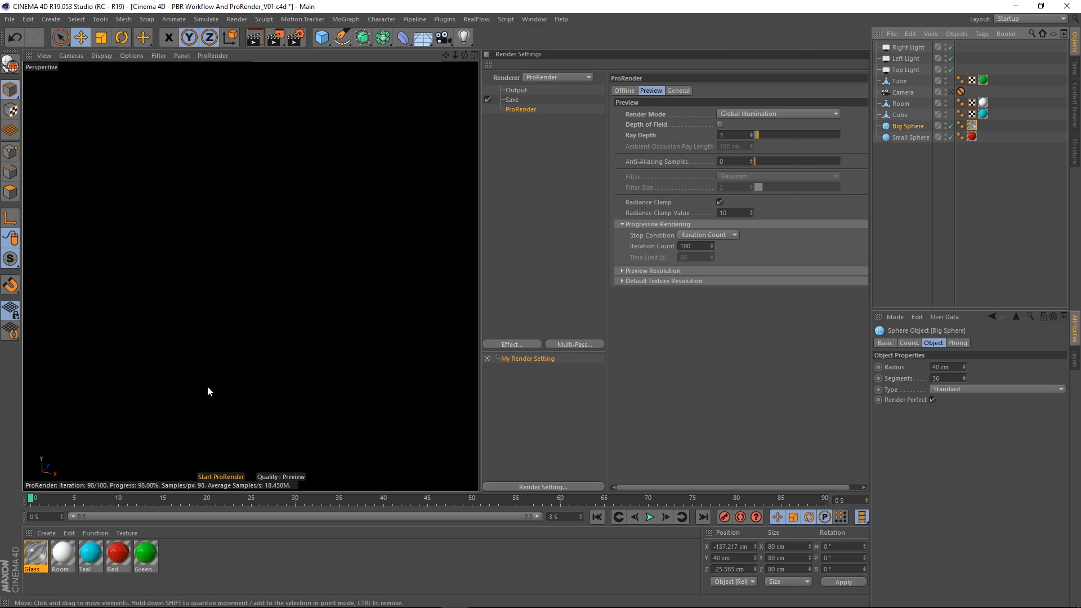
{"action": "key", "text": "s"}
{"action": "left_click_drag", "start_coordinate": [299, 345], "coordinate": [350, 285], "text": "alt"}
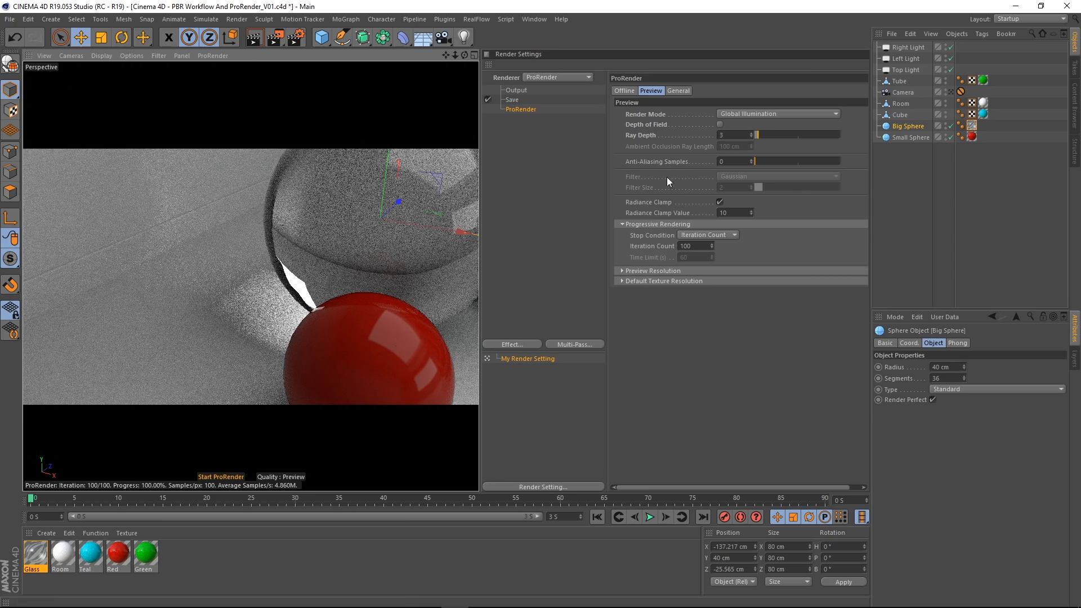
{"action": "left_click_drag", "start_coordinate": [425, 251], "coordinate": [218, 244], "text": "alt"}
{"action": "scroll", "coordinate": [191, 237], "scroll_direction": "down", "scroll_amount": 4}
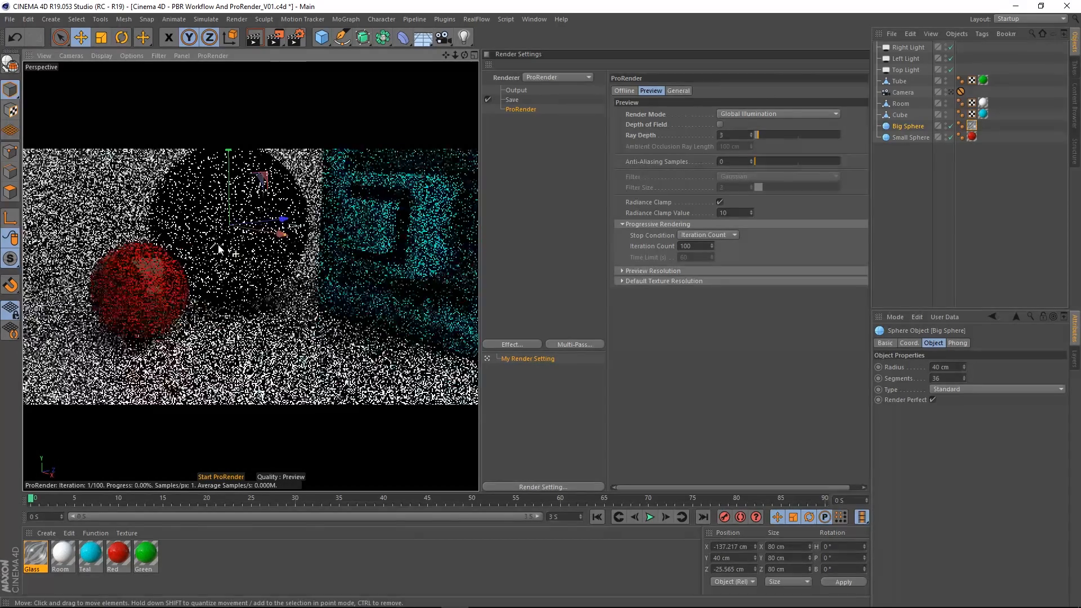
{"action": "left_click", "coordinate": [950, 93]}
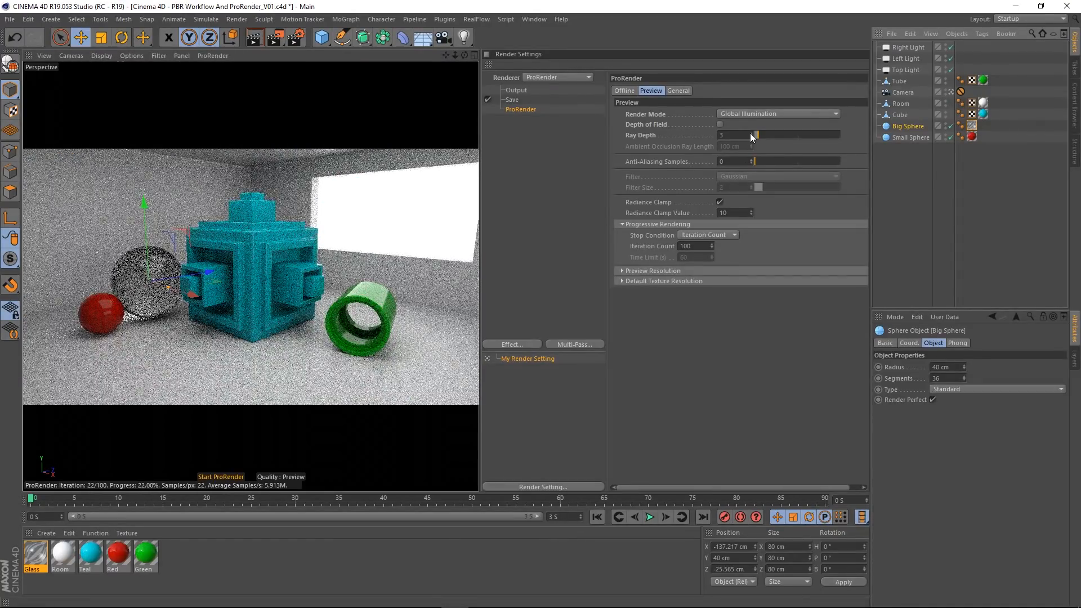
Step: Raise the preview ray depth to 4 and 5, and finally to 12
{"action": "left_click", "coordinate": [751, 134]}
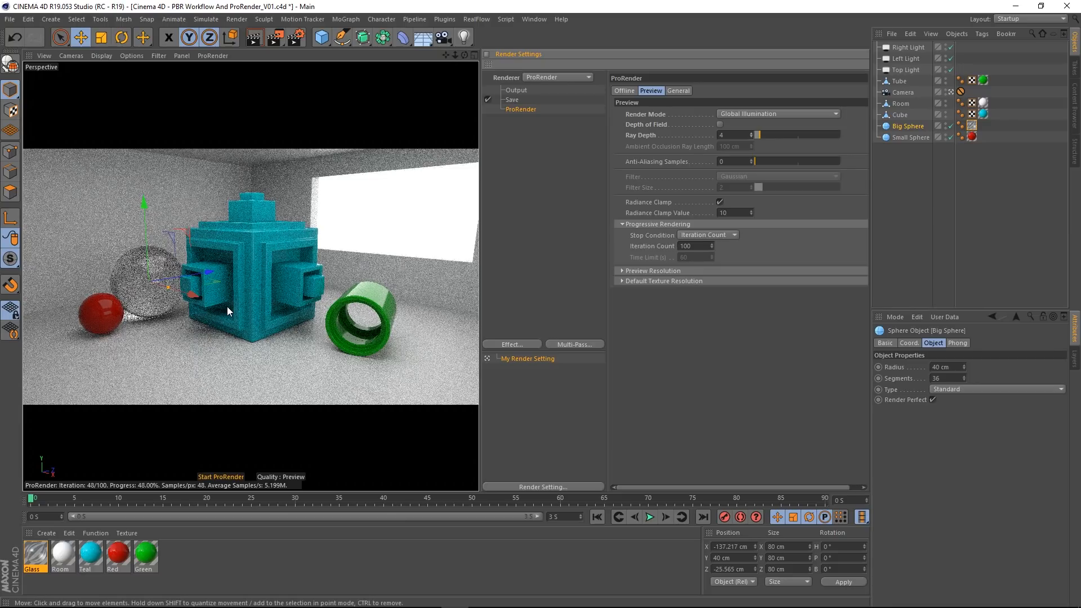
{"action": "left_click", "coordinate": [752, 133]}
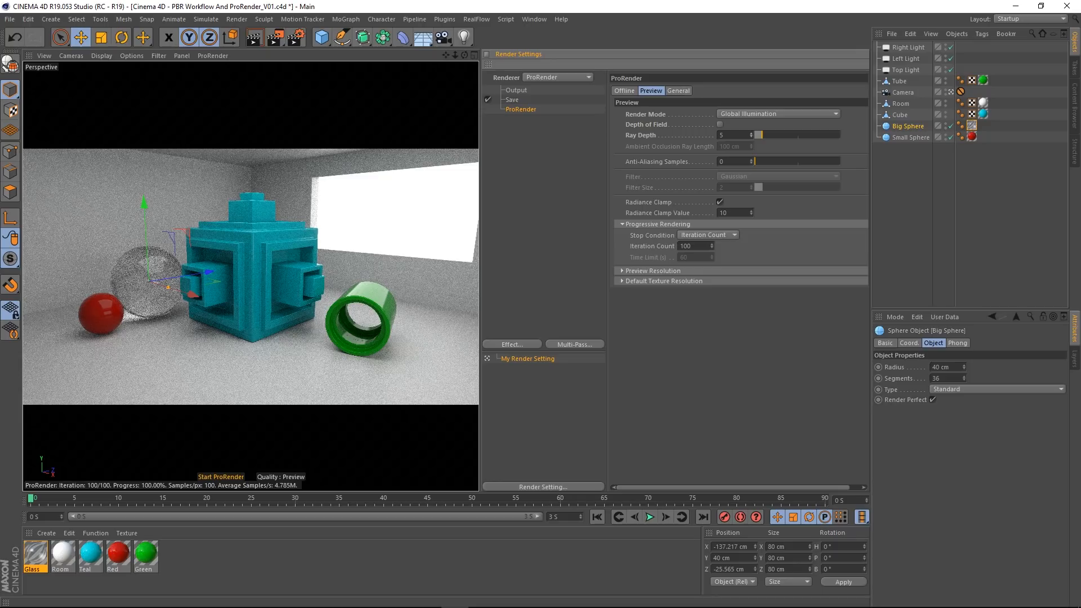
{"action": "left_click", "coordinate": [738, 136]}
{"action": "type", "text": "12"}
{"action": "key", "text": "Return"}
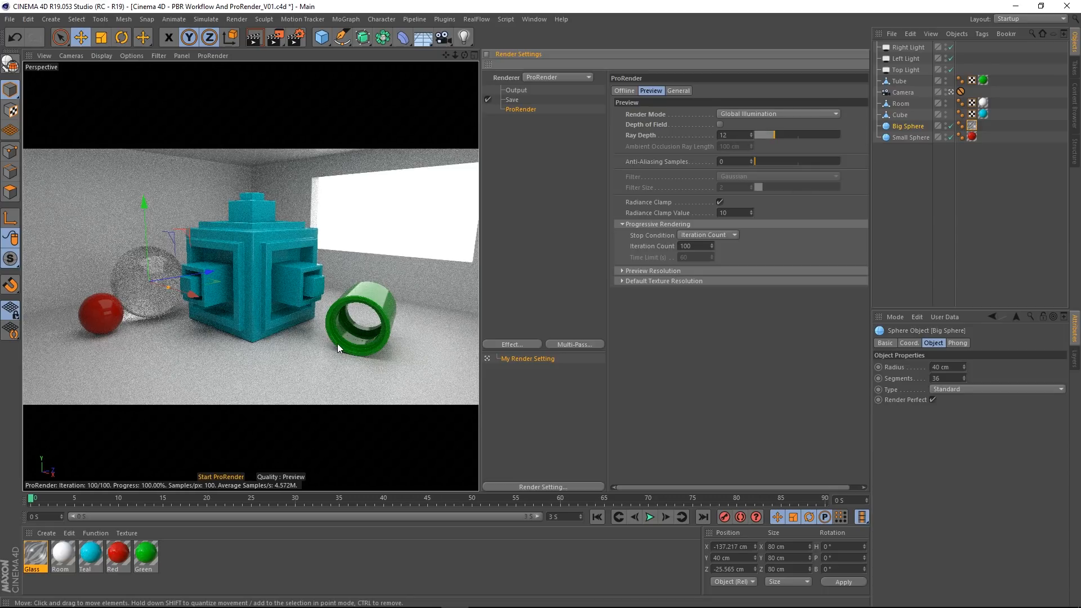
Step: Try a preview ray depth of 14, bring it back to 12, and reset it to the default
{"action": "left_click", "coordinate": [740, 135]}
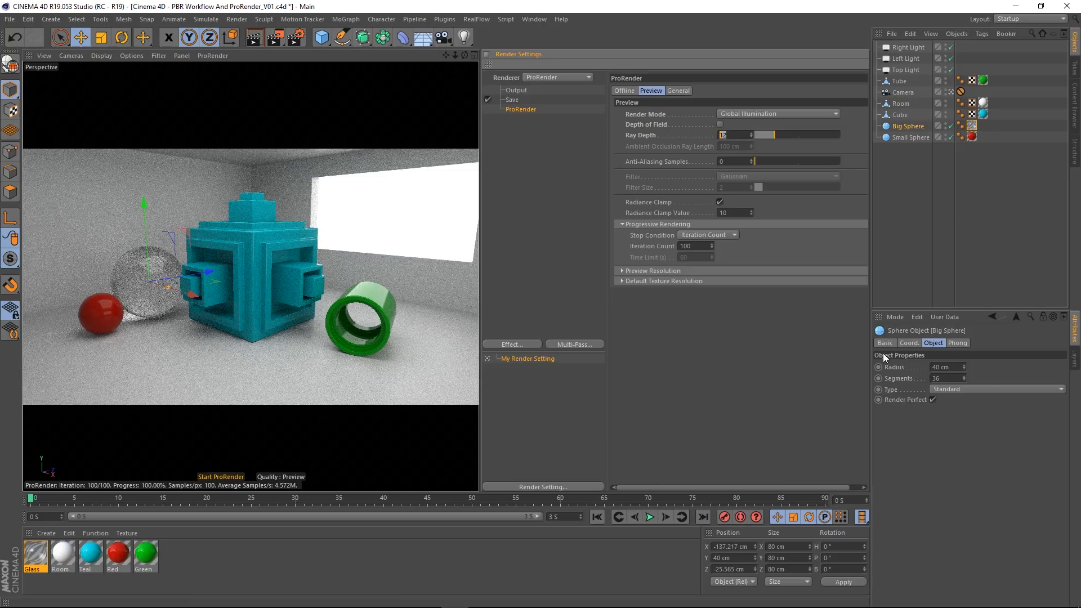
{"action": "type", "text": "14"}
{"action": "key", "text": "Return"}
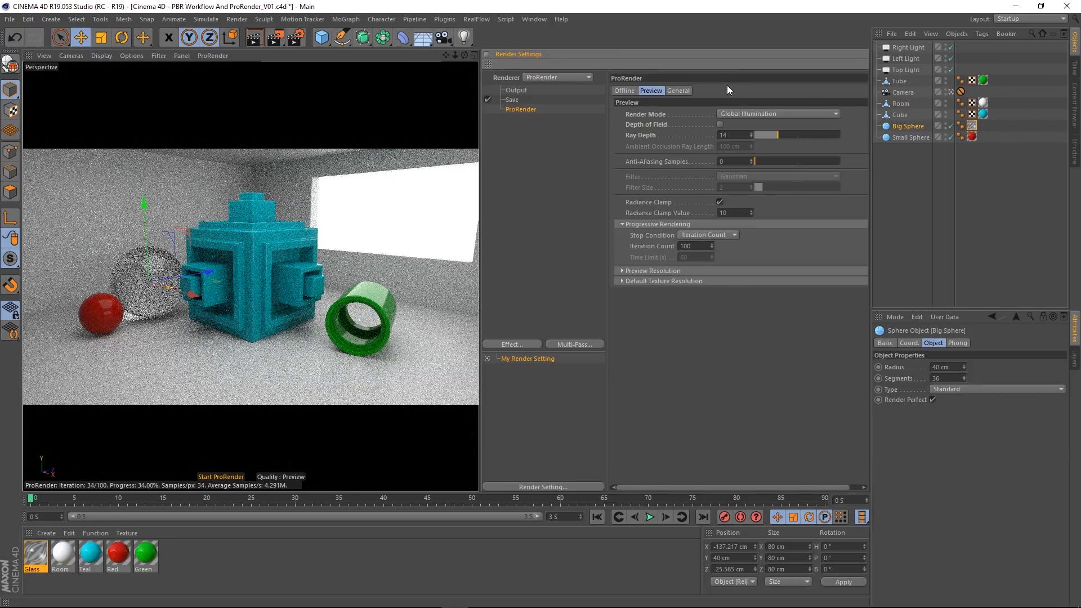
{"action": "double_click", "coordinate": [735, 134]}
{"action": "type", "text": "12"}
{"action": "key", "text": "Return"}
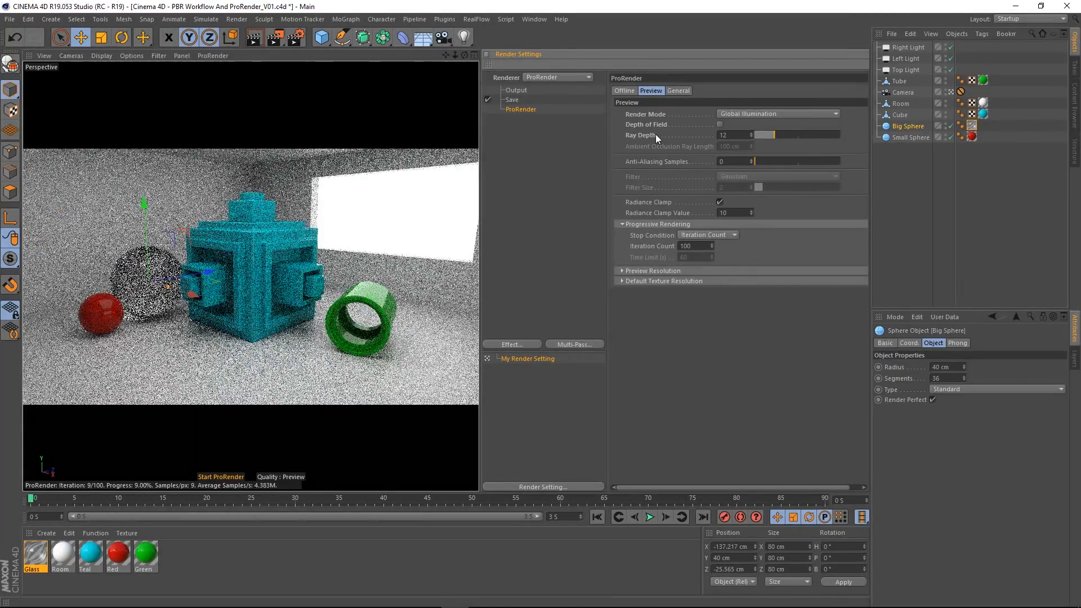
{"action": "right_click", "coordinate": [646, 136]}
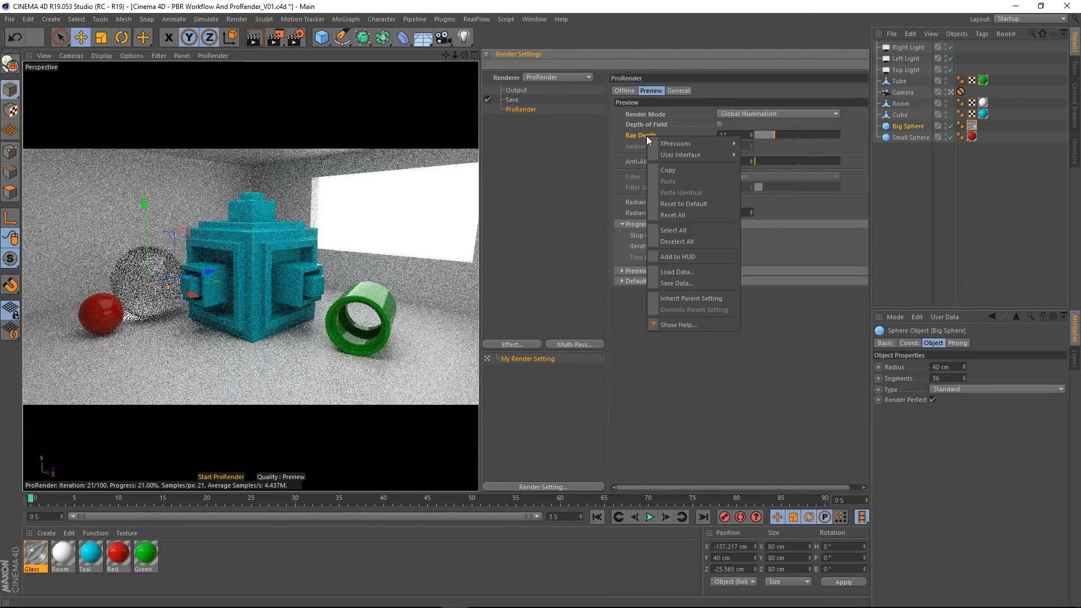
{"action": "left_click", "coordinate": [698, 204]}
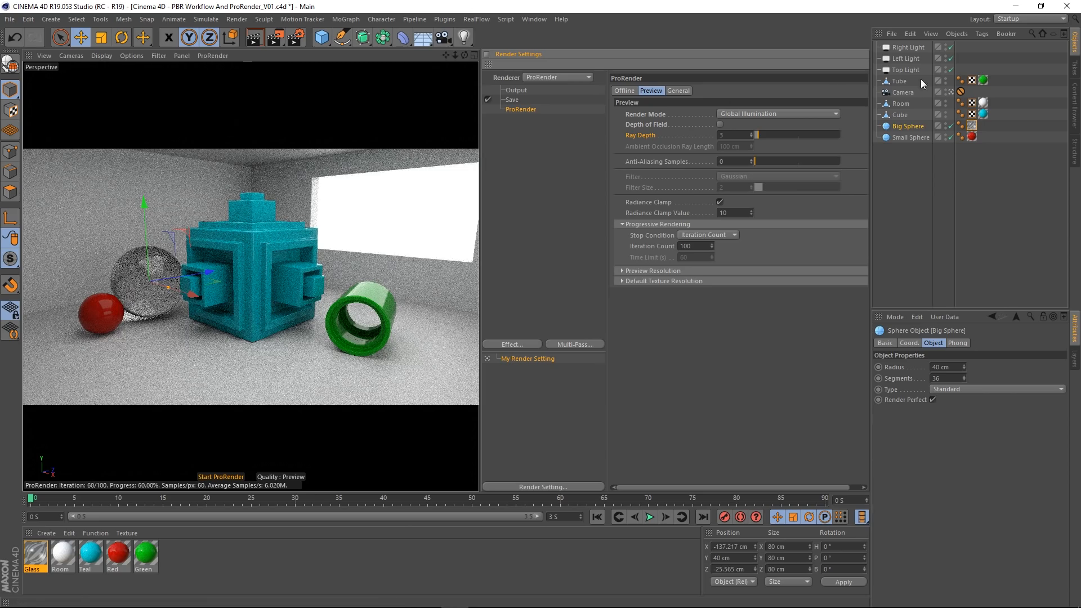
Step: Examine the spheres and the teal cube from outside the camera's view, then return to the camera
{"action": "left_click", "coordinate": [951, 93]}
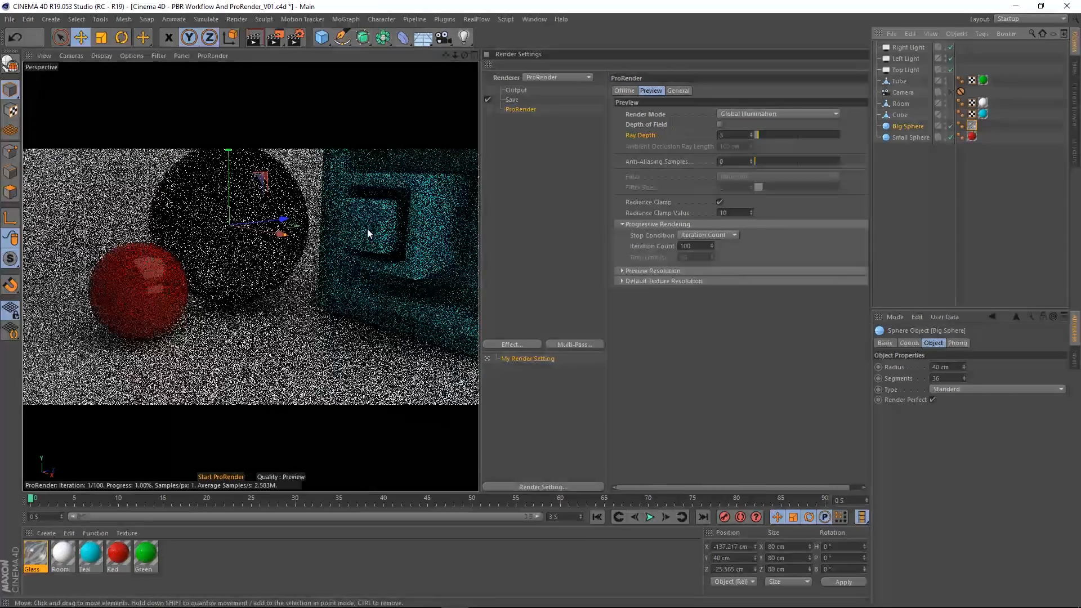
{"action": "left_click_drag", "start_coordinate": [349, 259], "coordinate": [307, 292], "text": "alt"}
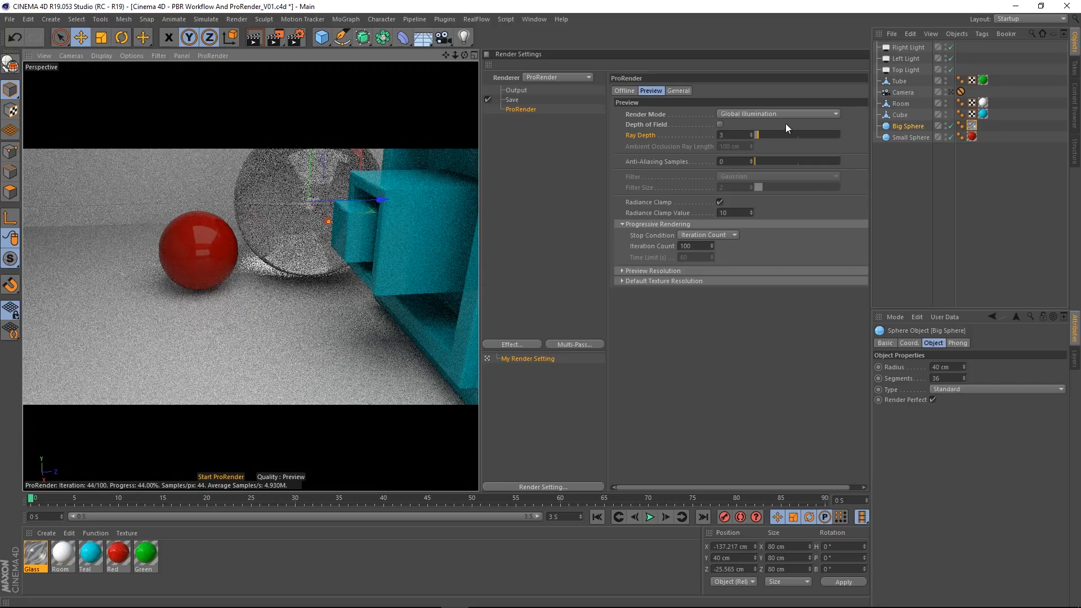
{"action": "left_click_drag", "start_coordinate": [299, 282], "coordinate": [353, 279], "text": "alt"}
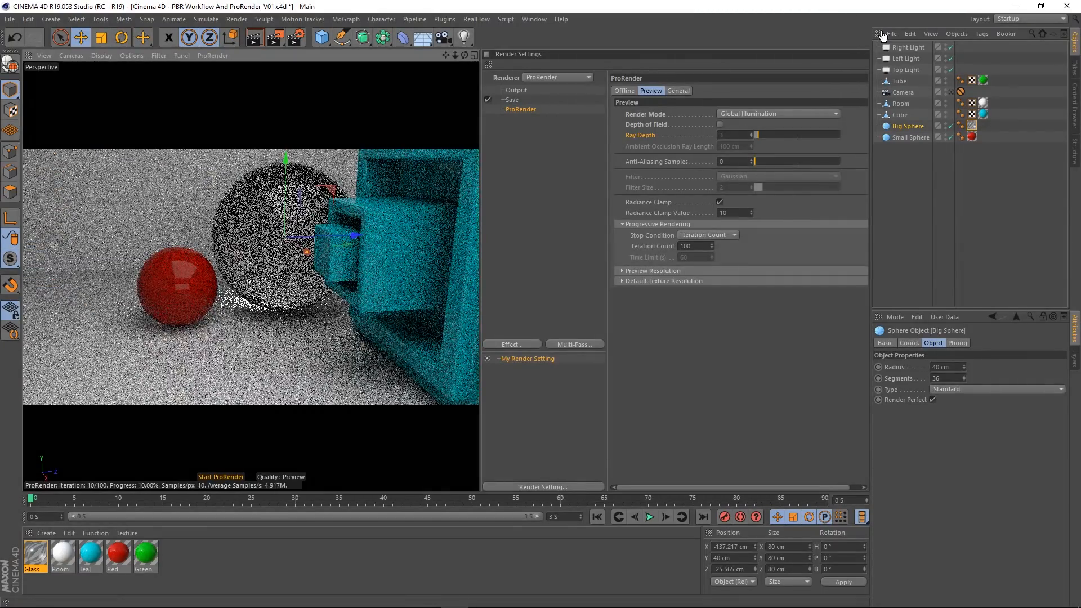
{"action": "left_click", "coordinate": [951, 92]}
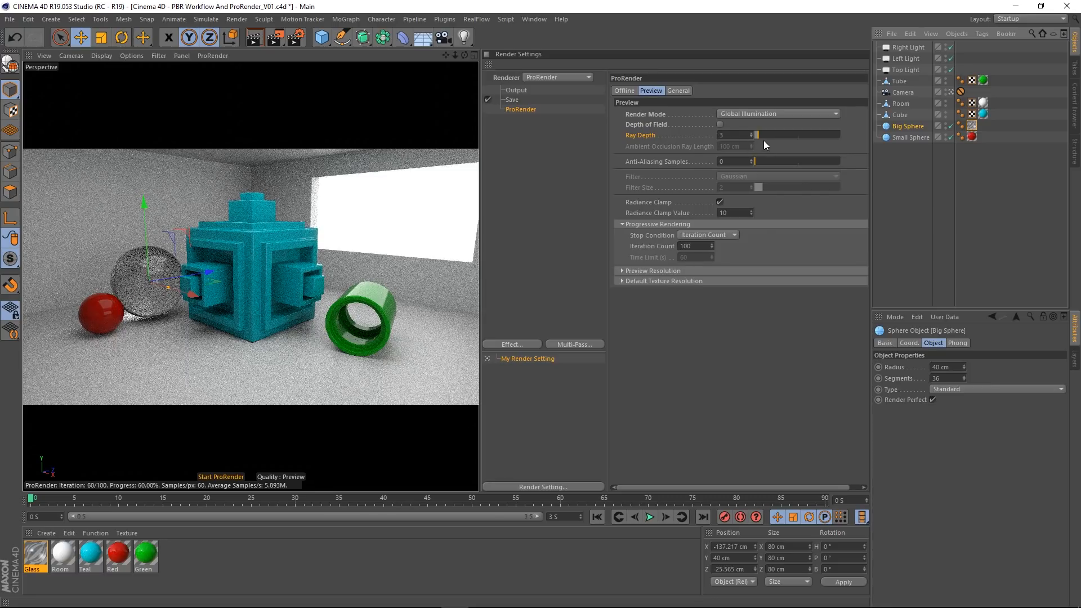
Step: Check the Offline ProRender settings for comparison and return to the Preview settings
{"action": "left_click", "coordinate": [623, 92]}
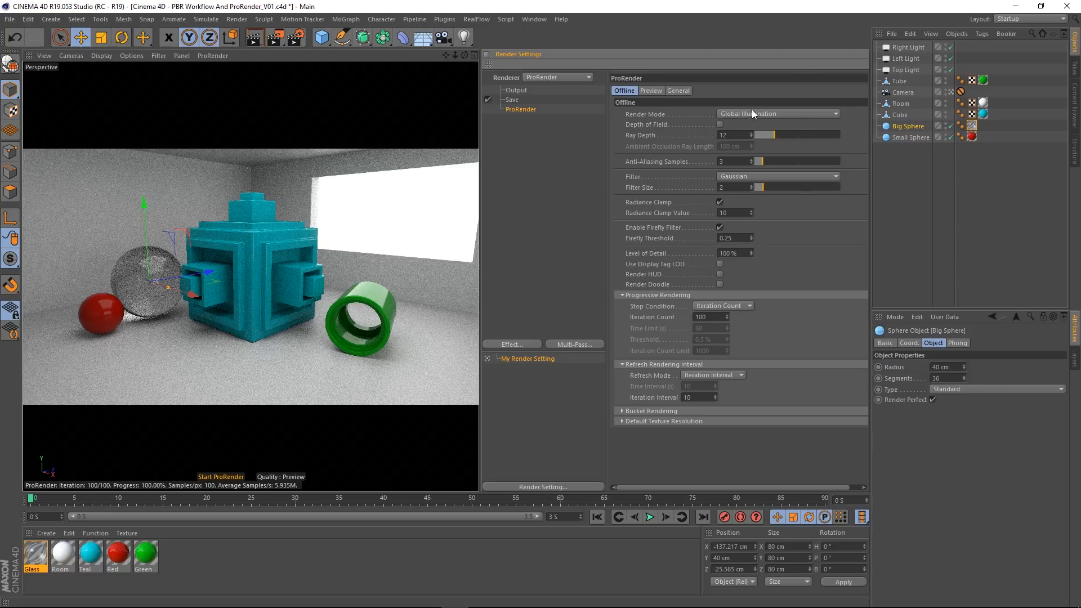
{"action": "left_click", "coordinate": [651, 91]}
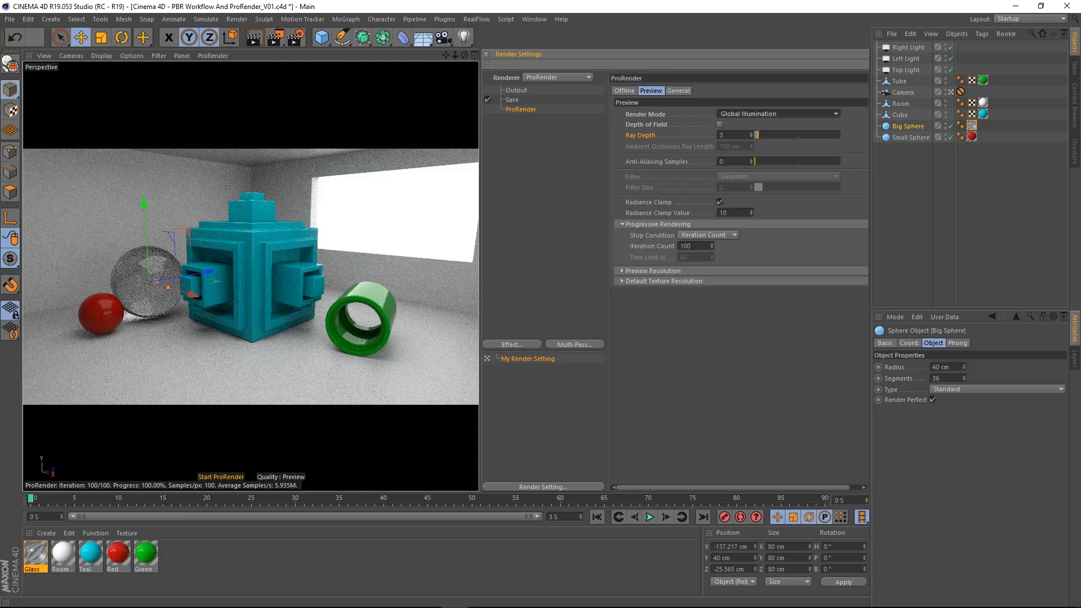
Step: Leave the camera's view, move in on the teal cube's edges, and save the project under its current name
{"action": "left_click", "coordinate": [953, 91]}
{"action": "left_click_drag", "start_coordinate": [364, 231], "coordinate": [315, 286], "text": "alt"}
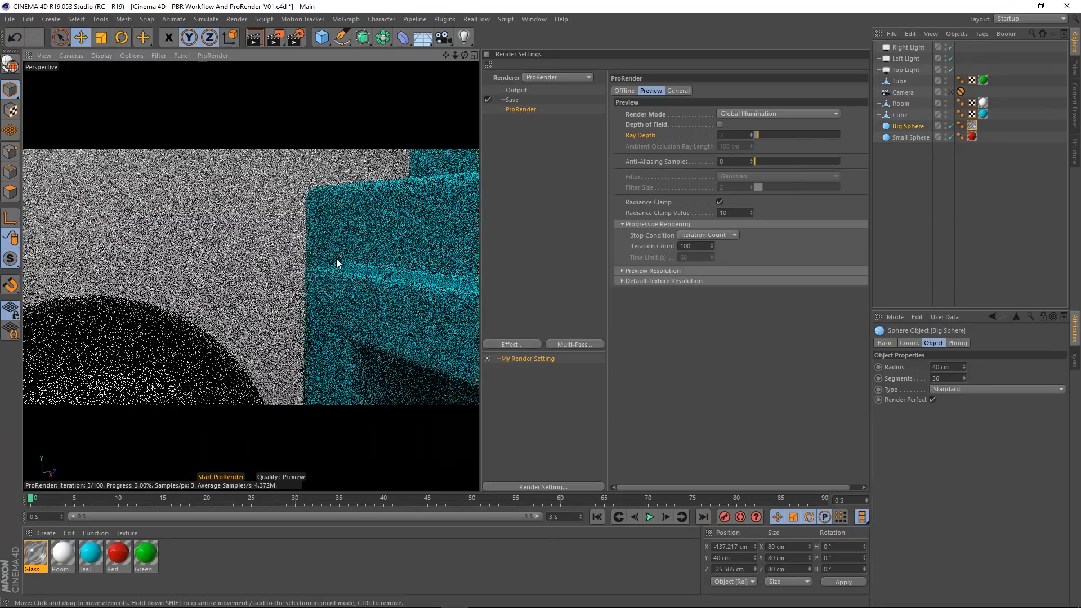
{"action": "left_click_drag", "start_coordinate": [337, 261], "coordinate": [318, 269], "text": "alt"}
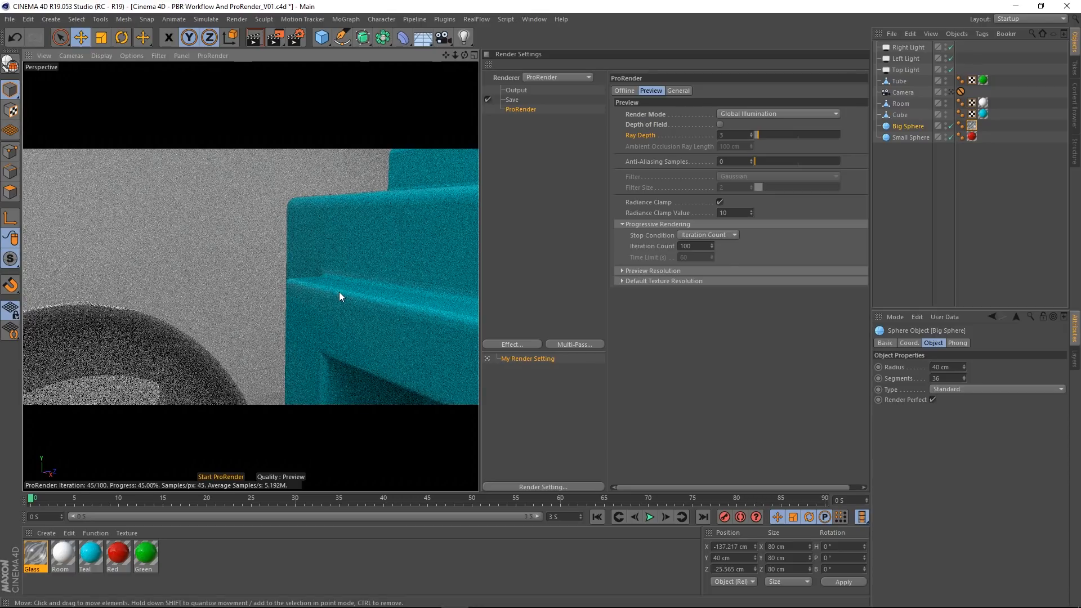
{"action": "left_click", "coordinate": [10, 19]}
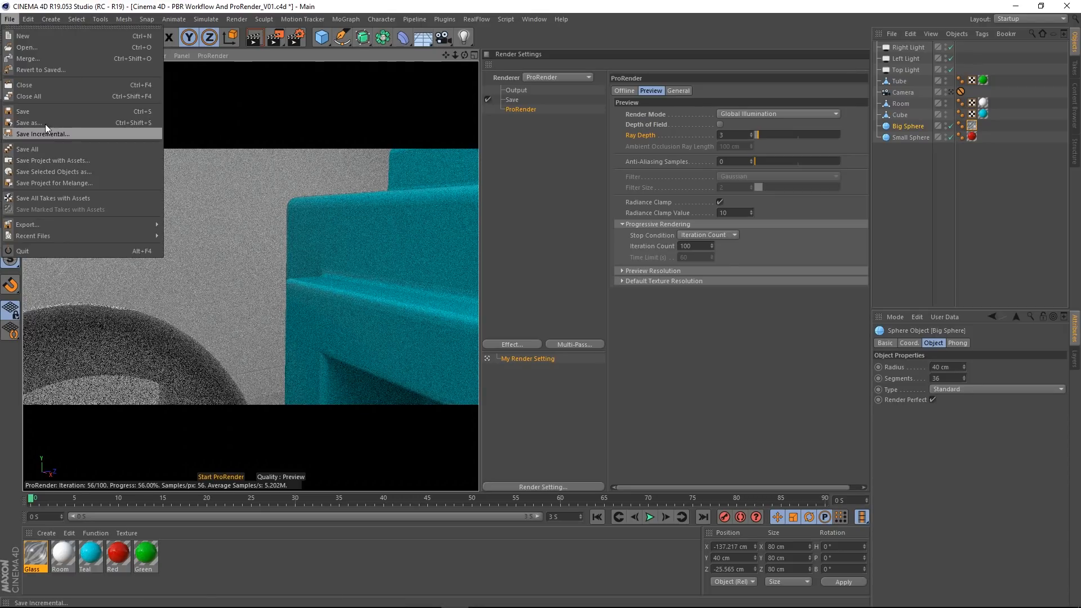
{"action": "left_click", "coordinate": [32, 112]}
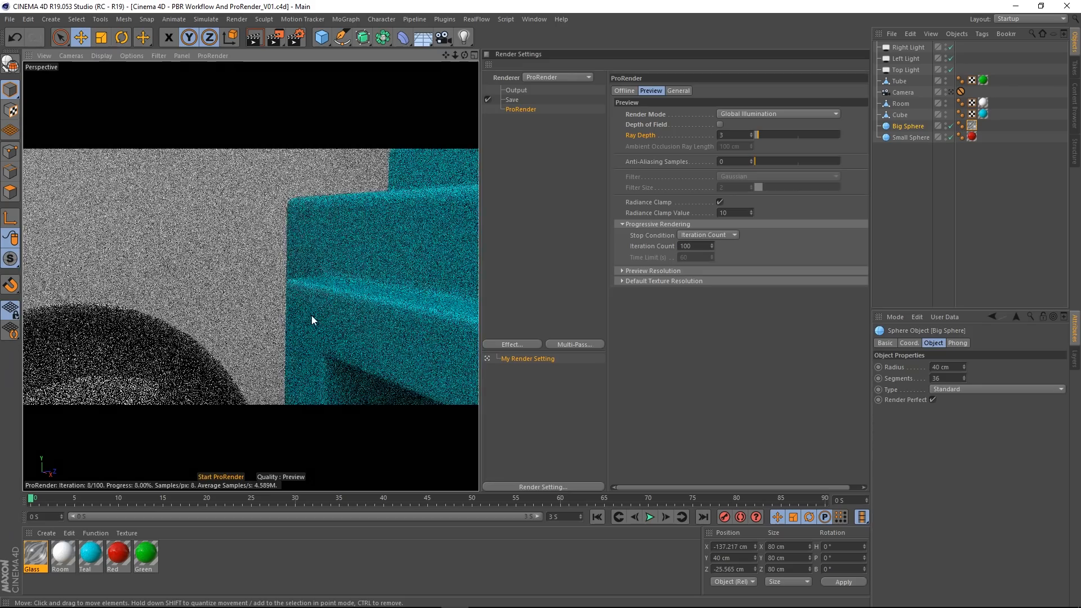
Step: Remove the Teal material from the cube, try the Red material on it, and undo that assignment
{"action": "mouse_move", "coordinate": [316, 316]}
{"action": "left_mouse_down", "text": "alt"}
{"action": "mouse_move", "coordinate": [398, 293]}
{"action": "mouse_move", "coordinate": [347, 285]}
{"action": "mouse_move", "coordinate": [365, 297]}
{"action": "left_mouse_up", "text": "alt"}
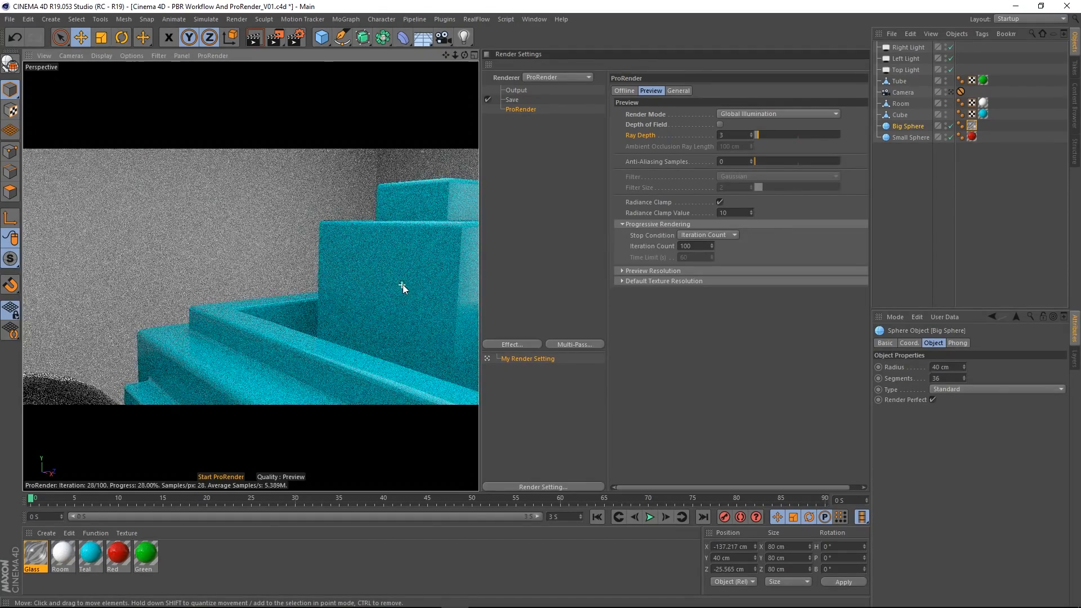
{"action": "mouse_move", "coordinate": [400, 285]}
{"action": "left_mouse_down", "text": "alt"}
{"action": "mouse_move", "coordinate": [419, 220]}
{"action": "mouse_move", "coordinate": [271, 346]}
{"action": "mouse_move", "coordinate": [417, 216]}
{"action": "mouse_move", "coordinate": [476, 195]}
{"action": "left_mouse_up", "text": "alt"}
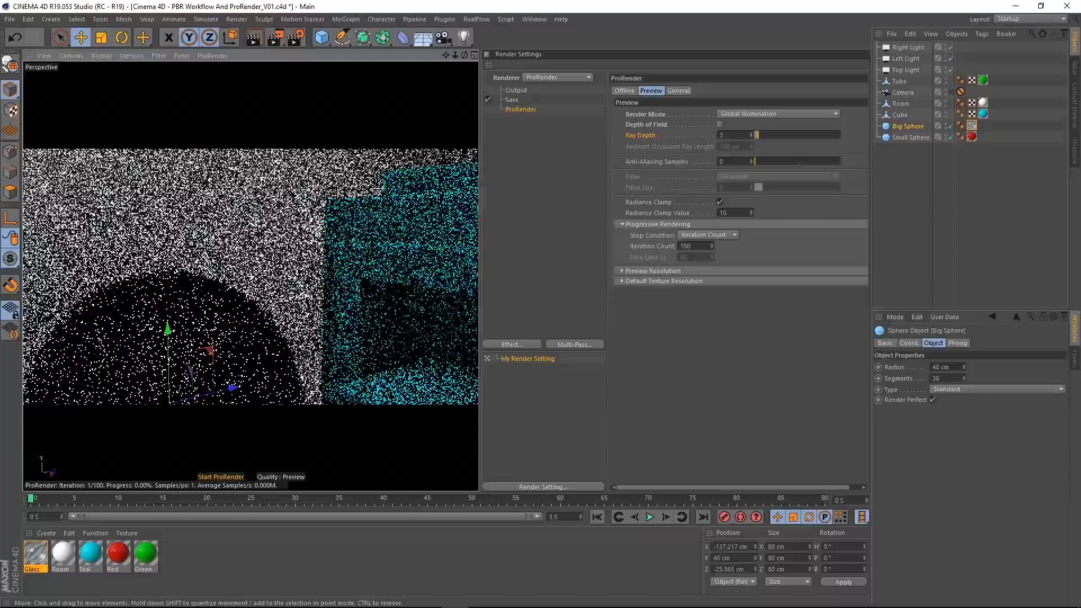
{"action": "left_click_drag", "start_coordinate": [408, 228], "coordinate": [387, 237], "text": "alt"}
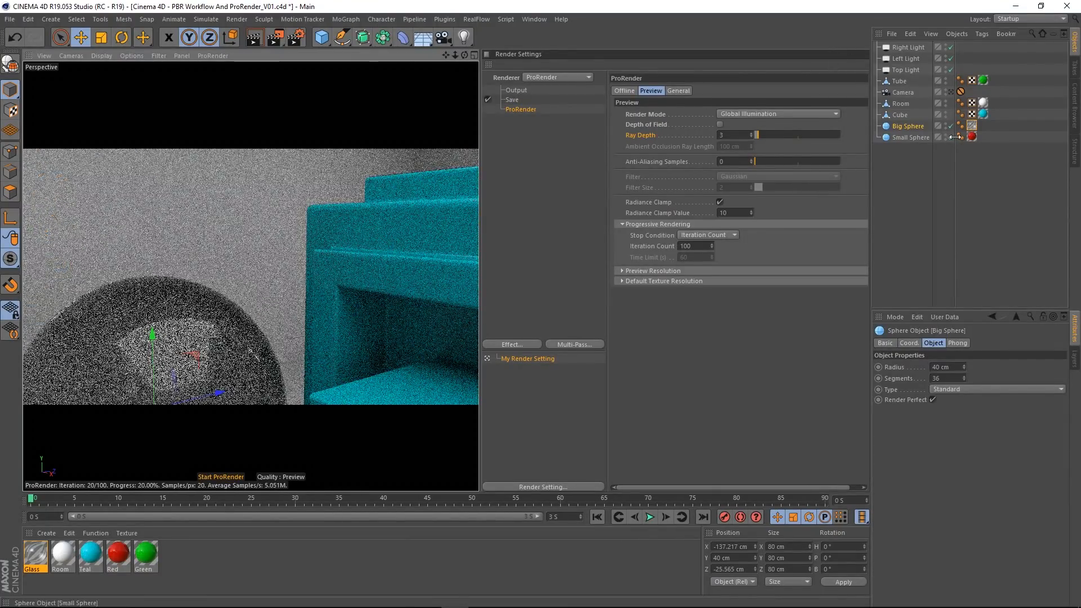
{"action": "left_click", "coordinate": [983, 115]}
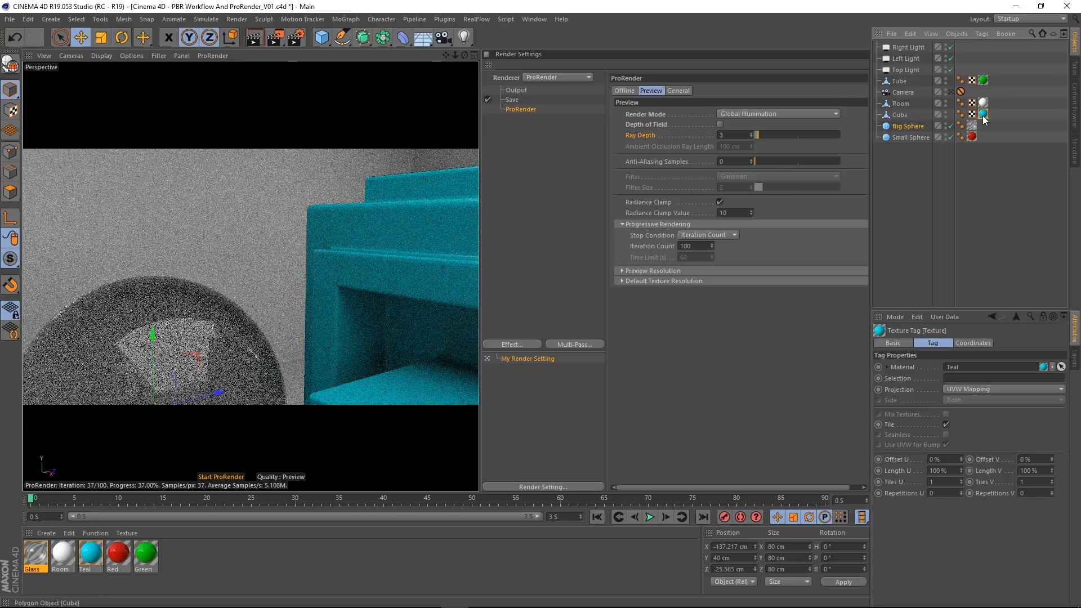
{"action": "key", "text": "Delete"}
{"action": "left_click_drag", "start_coordinate": [36, 554], "coordinate": [384, 218]}
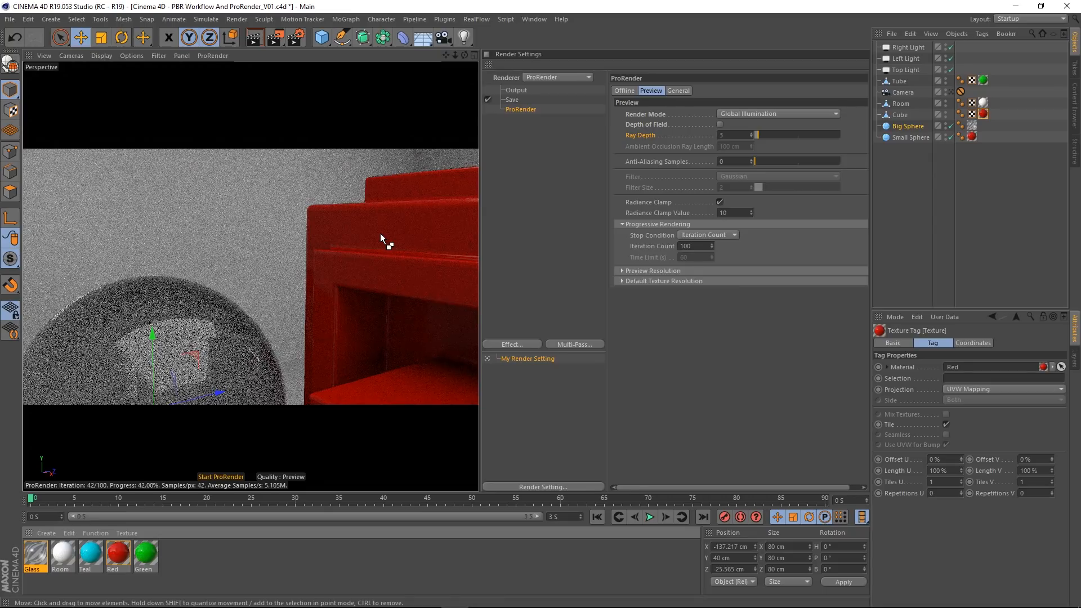
{"action": "key", "text": "ctrl+z"}
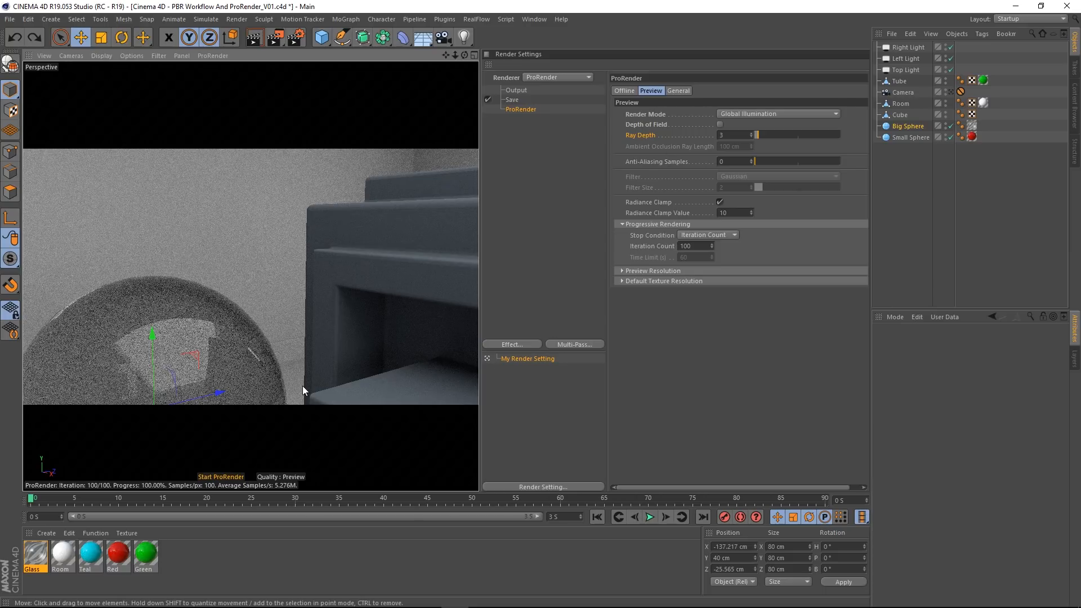
Step: Try raising the preview anti-aliasing samples from 1 upward, set them to 0 for comparison, and bring them back to 1
{"action": "left_click", "coordinate": [751, 159]}
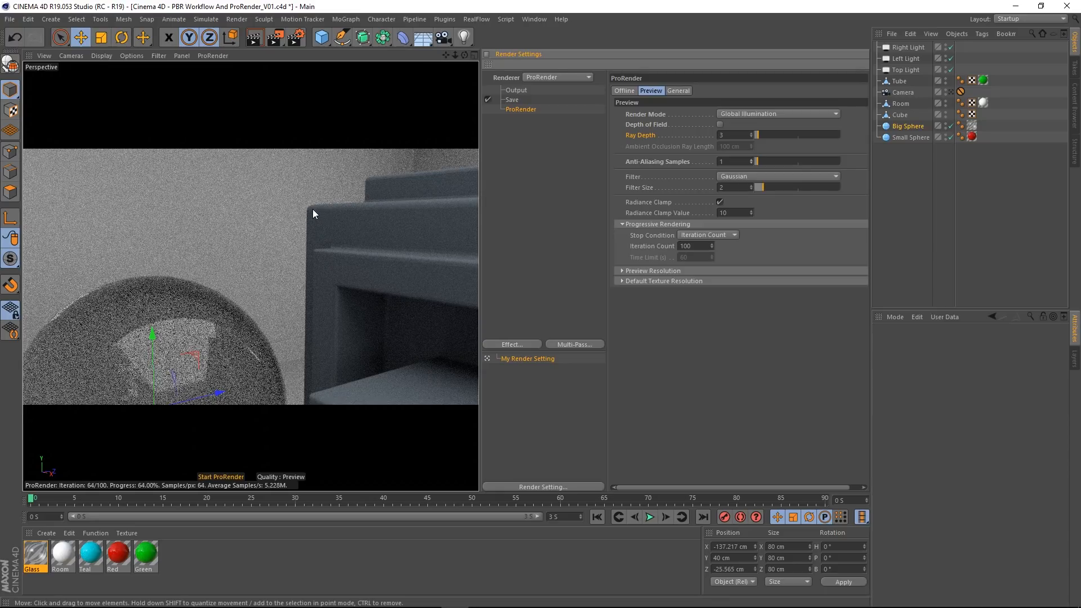
{"action": "left_click", "coordinate": [750, 160]}
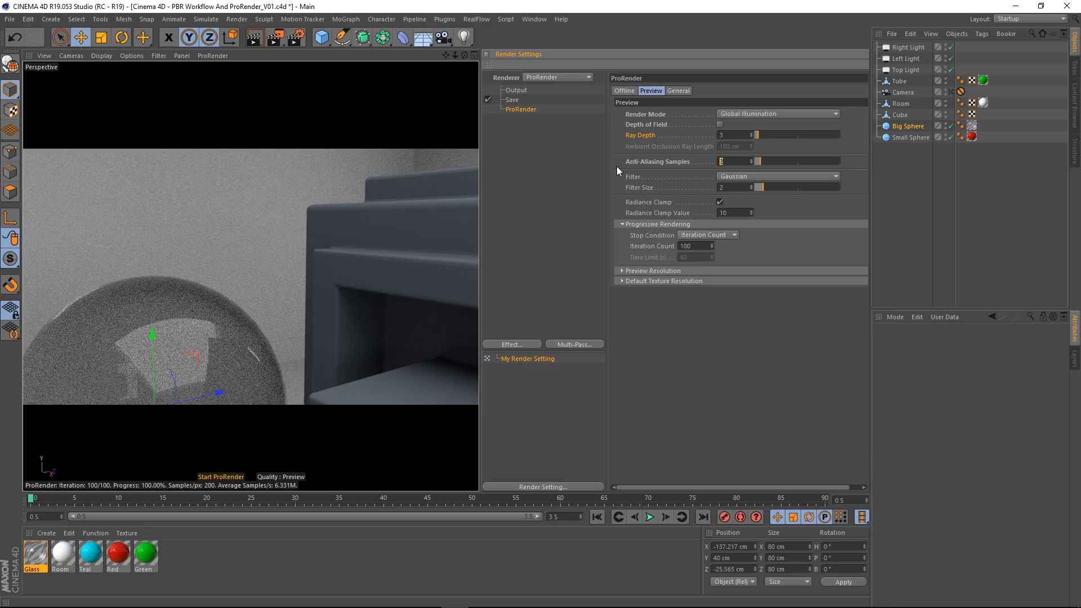
{"action": "type", "text": "0"}
{"action": "key", "text": "Return"}
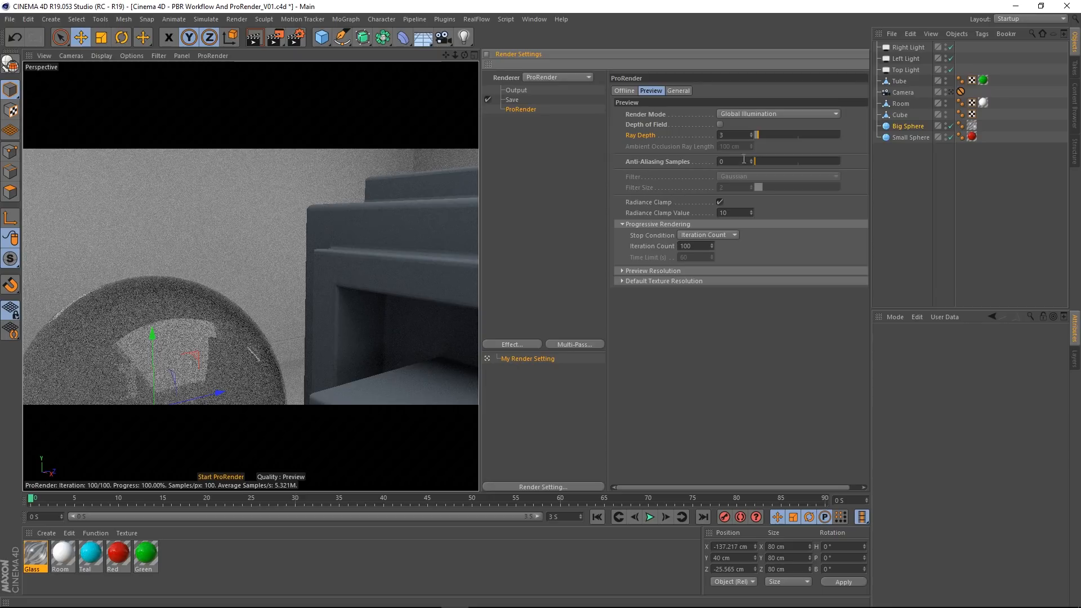
{"action": "double_click", "coordinate": [727, 163]}
{"action": "type", "text": "1"}
{"action": "key", "text": "Return"}
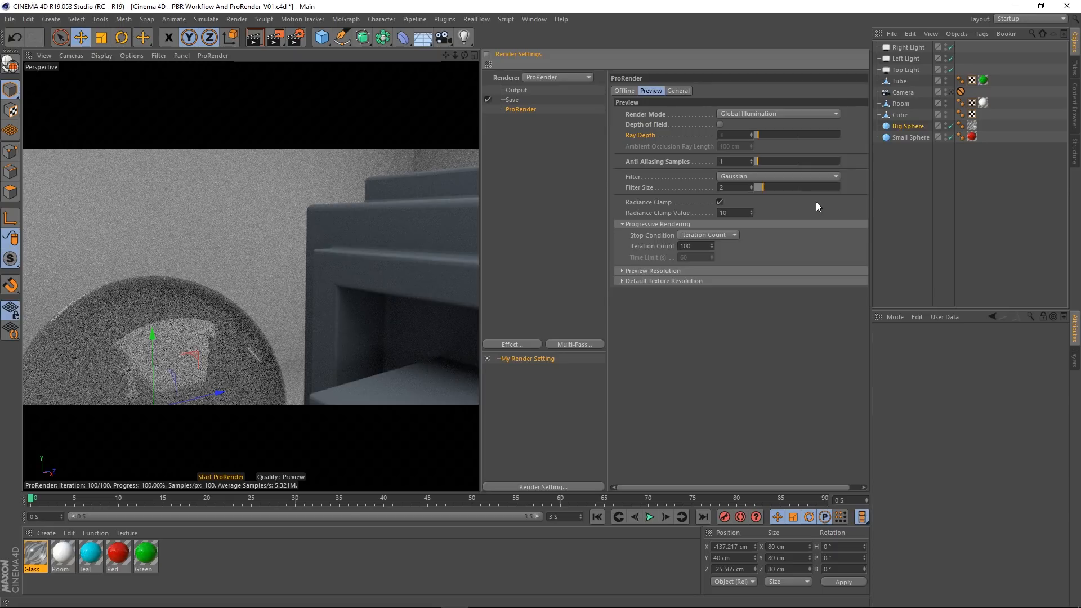
Step: Read the help documentation for the preview Filter and Filter Size settings, including the filter curve examples, and close it
{"action": "right_click", "coordinate": [632, 188]}
{"action": "left_click", "coordinate": [634, 177]}
{"action": "right_click", "coordinate": [636, 178]}
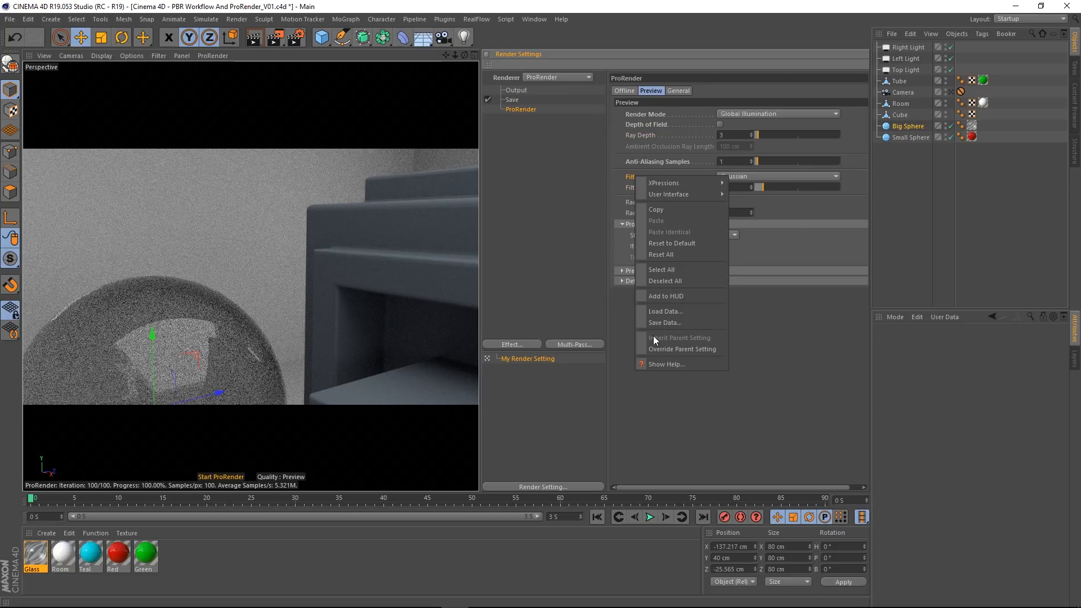
{"action": "left_click", "coordinate": [657, 363]}
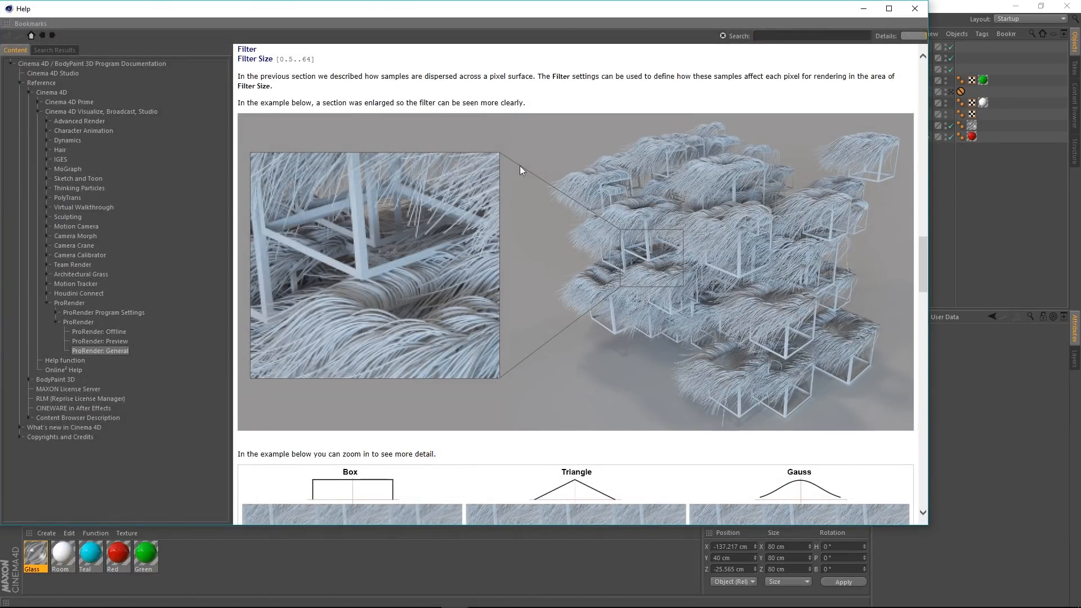
{"action": "scroll", "coordinate": [661, 194], "scroll_direction": "down", "scroll_amount": 5}
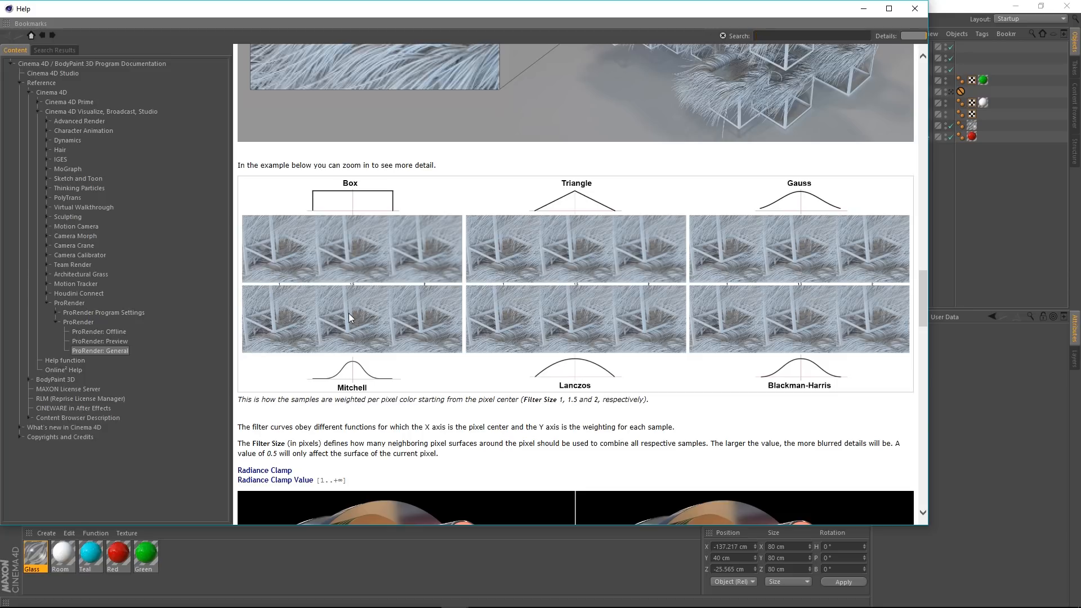
{"action": "left_click", "coordinate": [914, 9]}
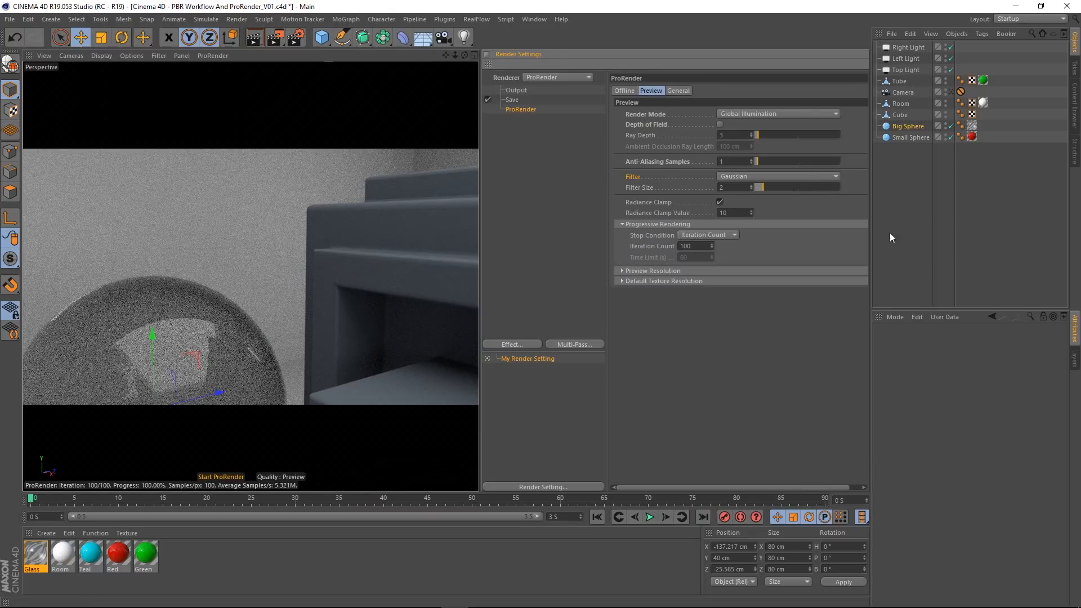
Step: Set the preview anti-aliasing samples to 0 and replace a trial Red material on the cube with Teal
{"action": "left_click", "coordinate": [751, 163]}
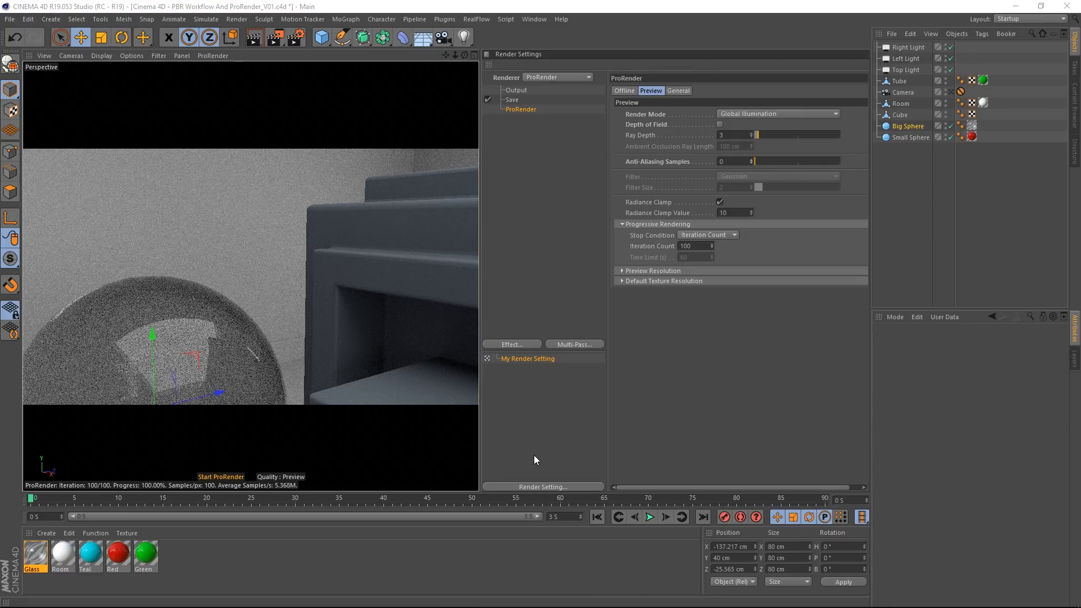
{"action": "left_click_drag", "start_coordinate": [114, 554], "coordinate": [902, 116]}
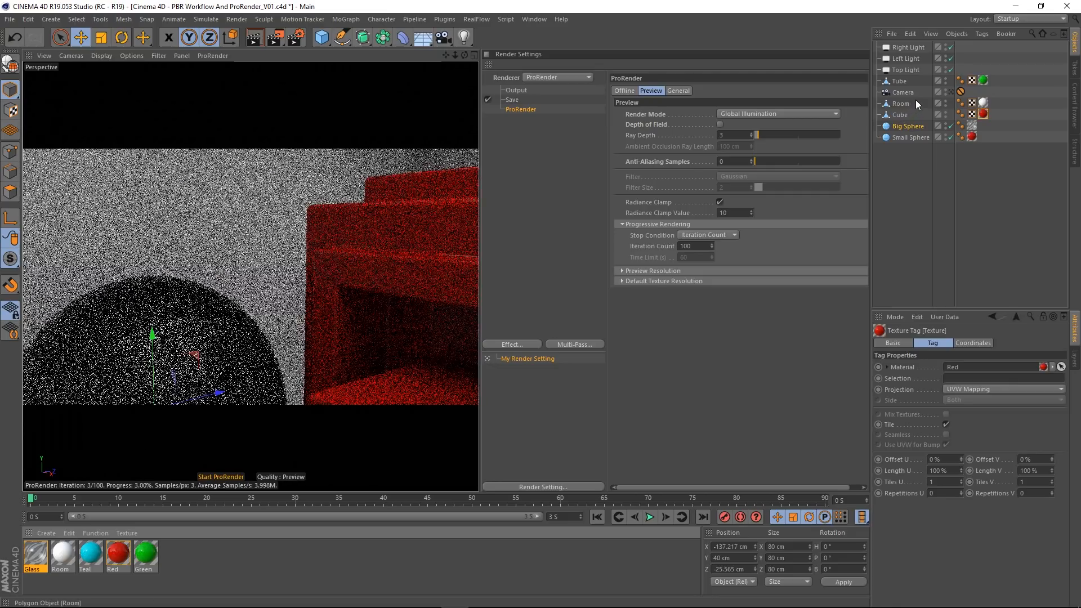
{"action": "left_click", "coordinate": [982, 114]}
{"action": "key", "text": "Delete"}
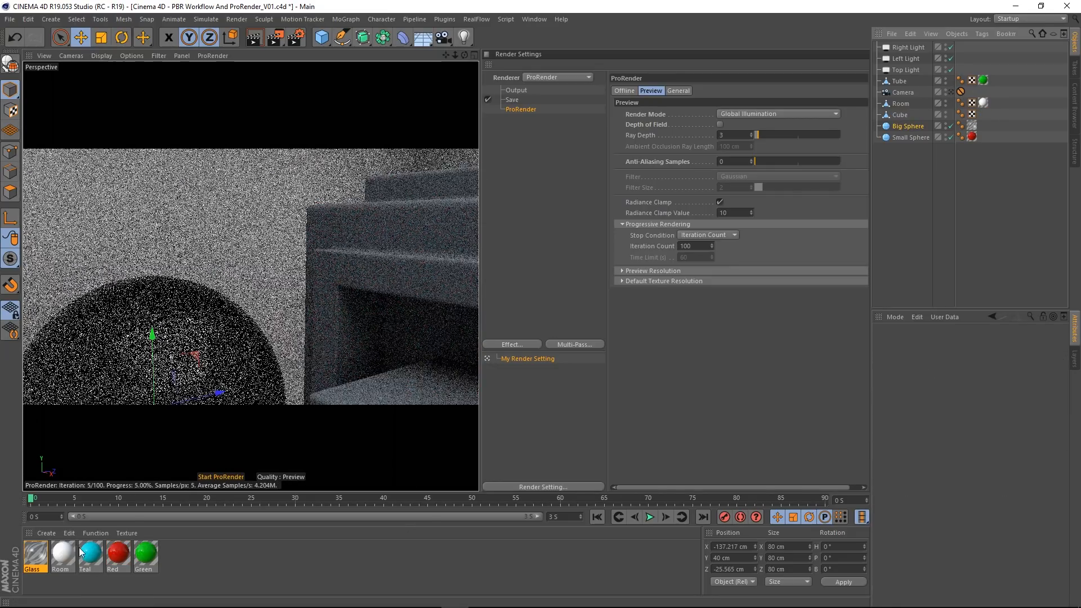
{"action": "left_click_drag", "start_coordinate": [91, 555], "coordinate": [903, 116]}
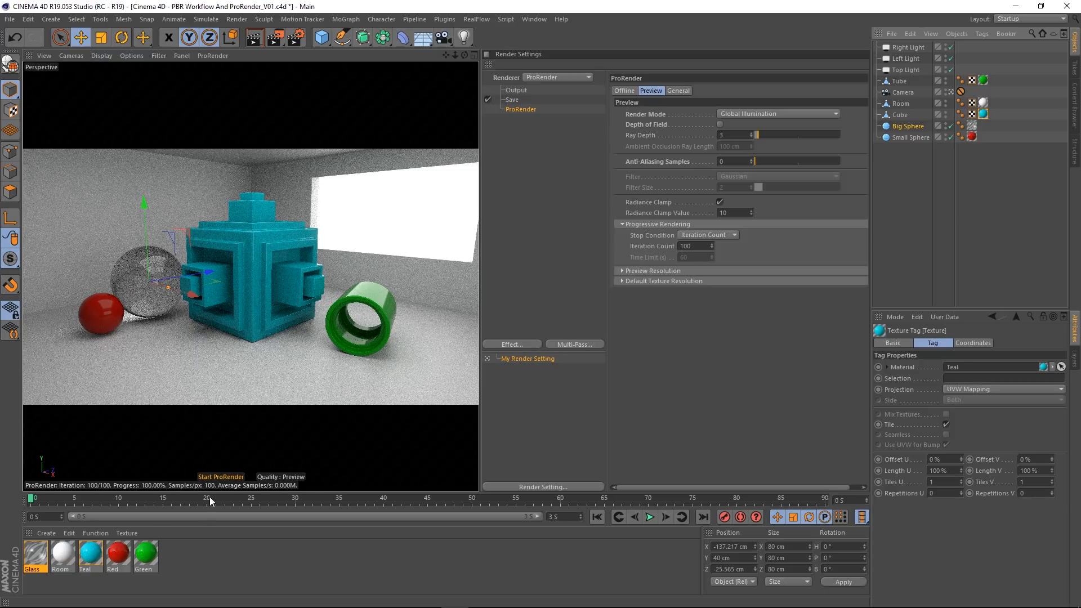
Step: Stop the ProRender preview in the viewport and save the project under its current name
{"action": "left_click", "coordinate": [214, 478]}
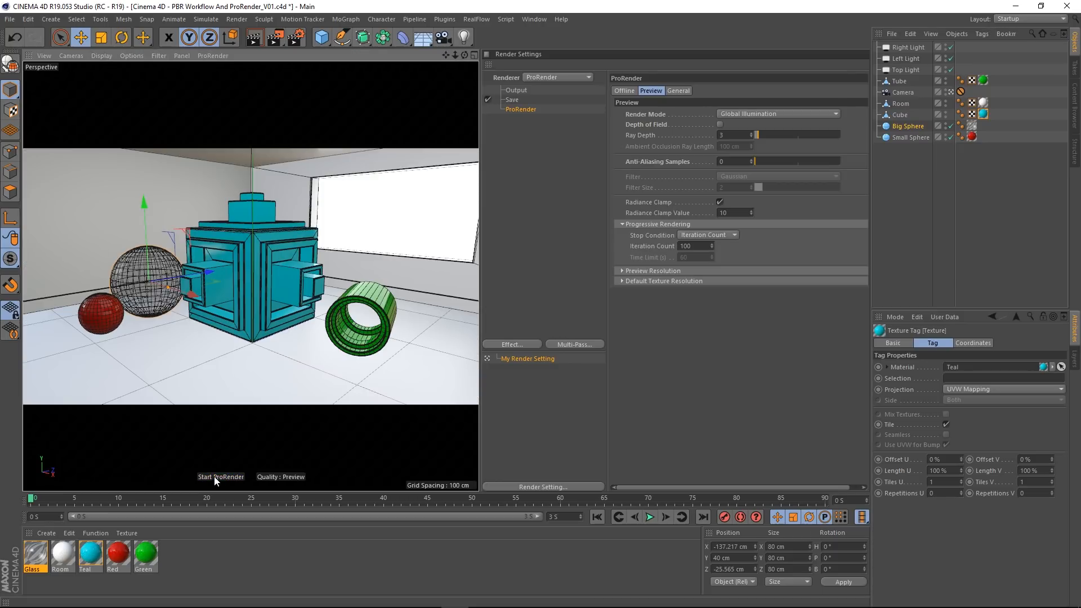
{"action": "left_click", "coordinate": [10, 20]}
{"action": "left_click", "coordinate": [23, 111]}
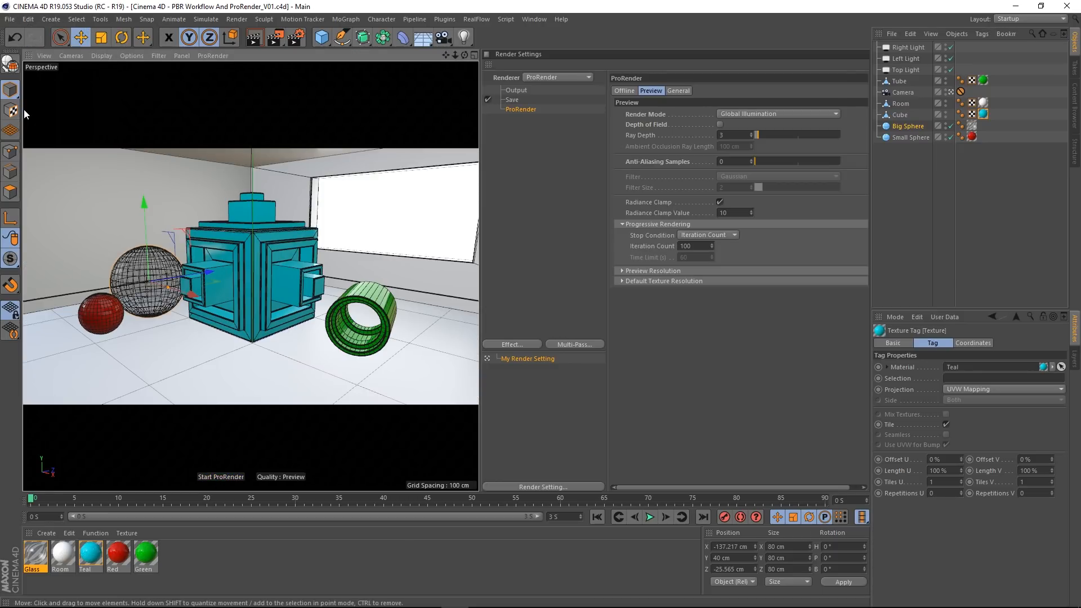
Step: Close the current project and open the file Cinema 4D - PBR Workflow And ProRender_V02.c4d
{"action": "left_click", "coordinate": [10, 19]}
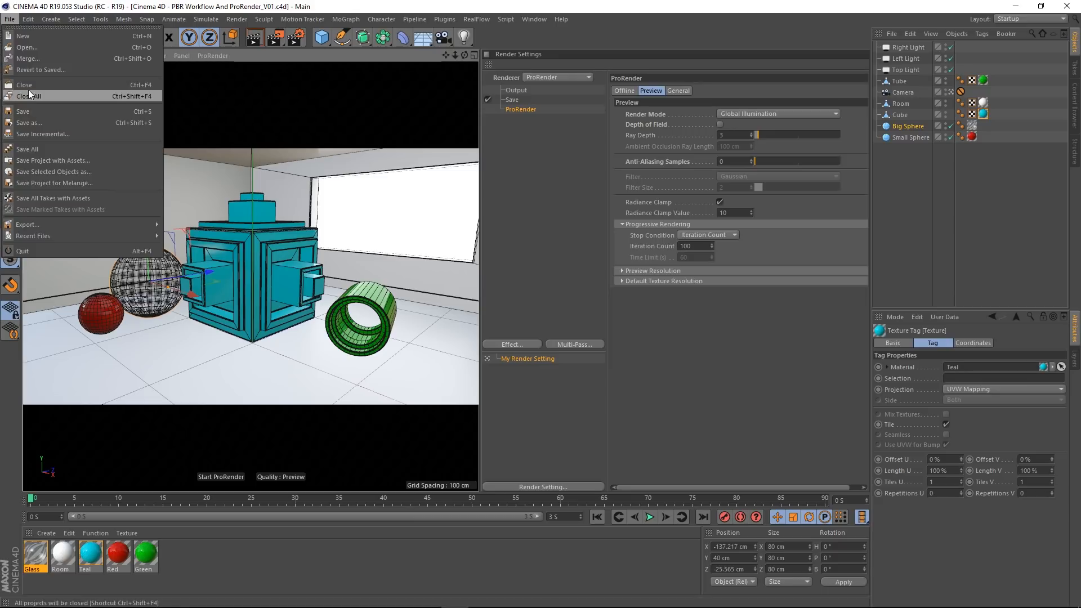
{"action": "left_click", "coordinate": [28, 88]}
{"action": "left_click", "coordinate": [10, 19]}
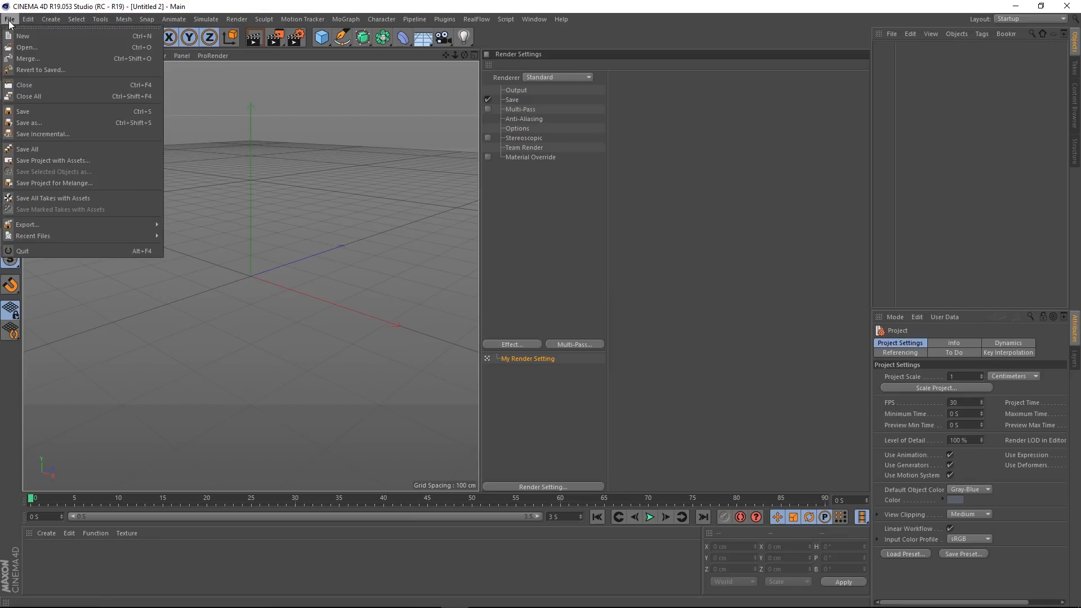
{"action": "left_click", "coordinate": [37, 42]}
{"action": "double_click", "coordinate": [163, 103]}
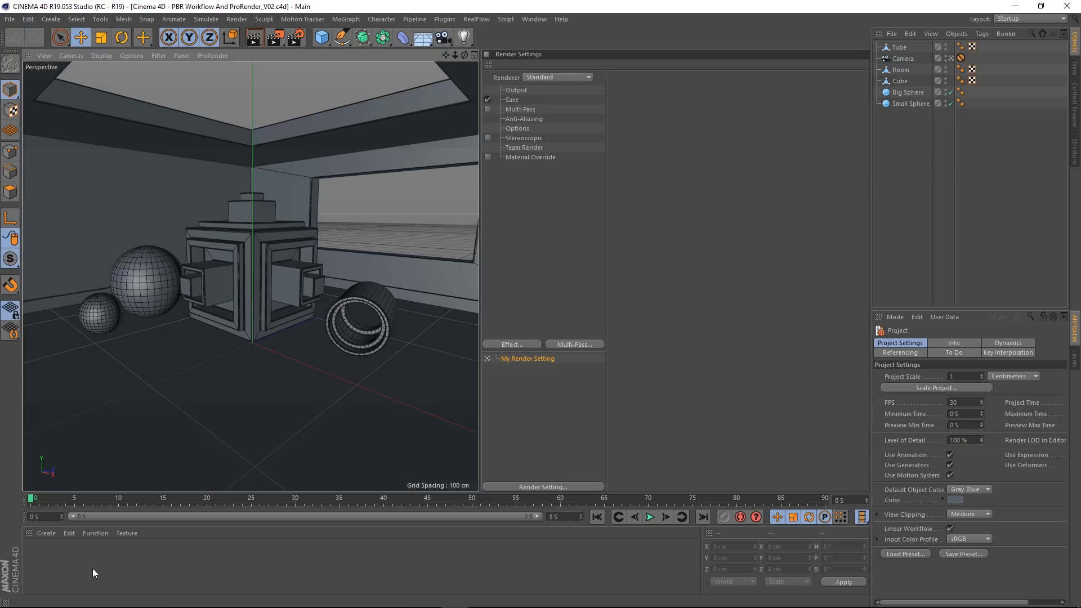
Step: Create a new PBR material and remove the Default Diffuse layer from its reflectance
{"action": "left_click", "coordinate": [48, 534]}
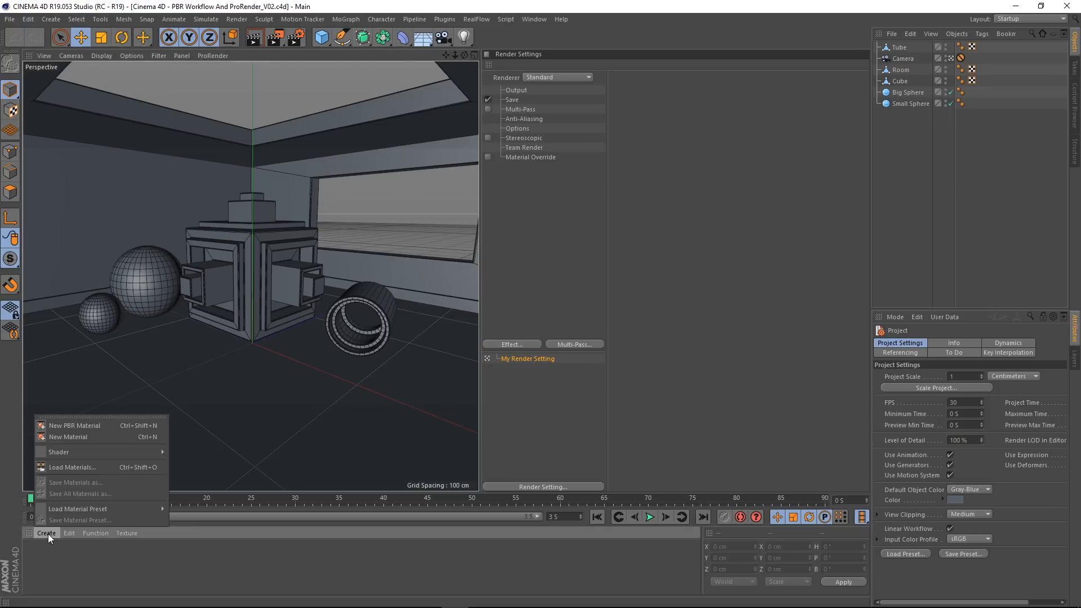
{"action": "left_click", "coordinate": [65, 424]}
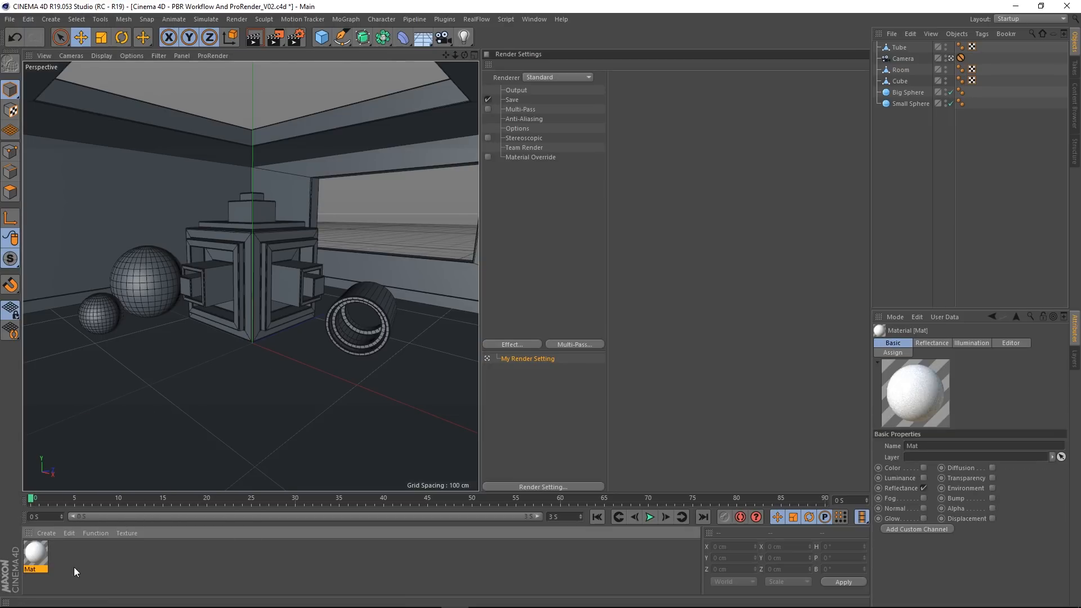
{"action": "double_click", "coordinate": [44, 558]}
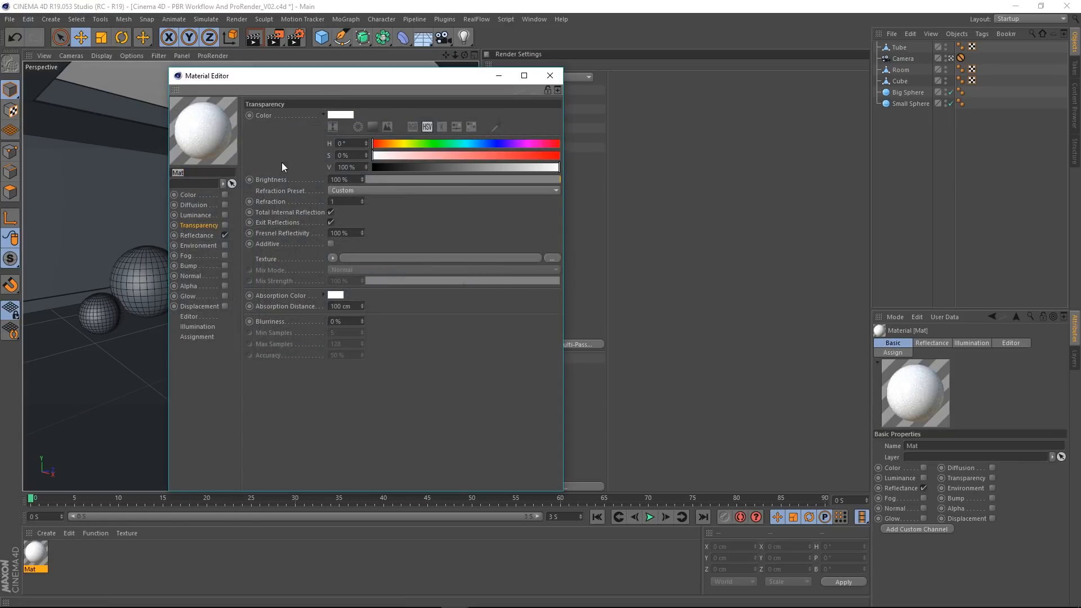
{"action": "left_click", "coordinate": [201, 233]}
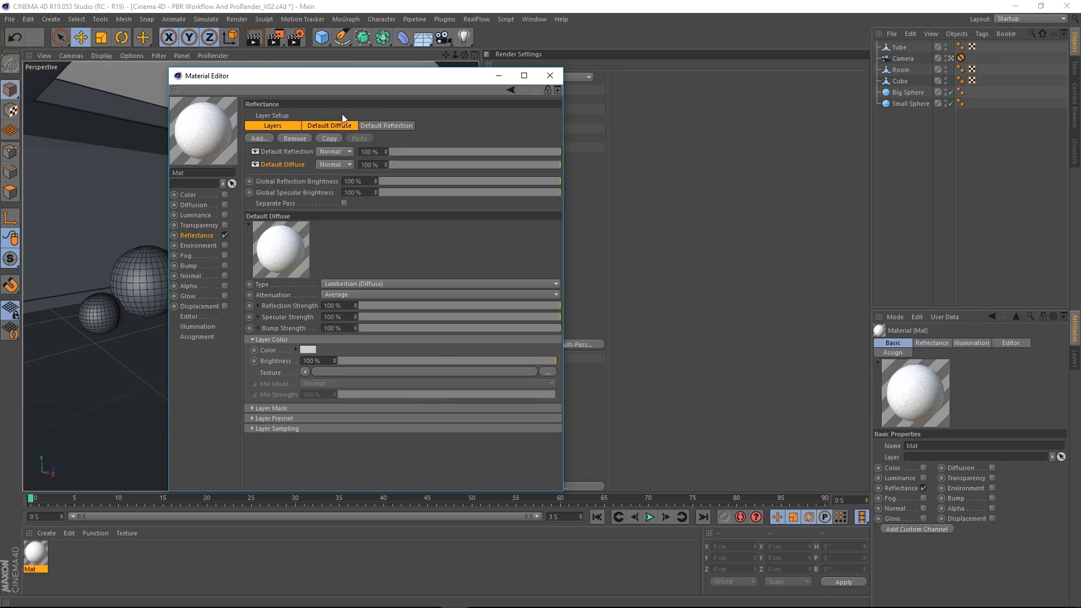
{"action": "right_click", "coordinate": [291, 167]}
{"action": "left_click", "coordinate": [304, 172]}
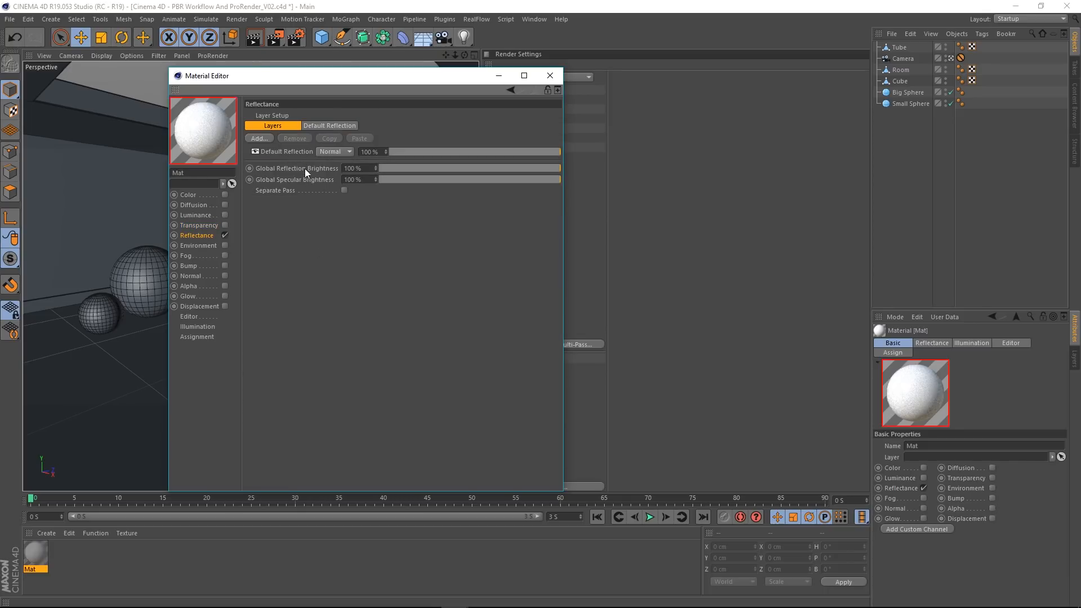
Step: Set the Default Reflection layer's Fresnel to Conductor with the Chromium preset and apply the material to the cube
{"action": "left_click", "coordinate": [287, 151]}
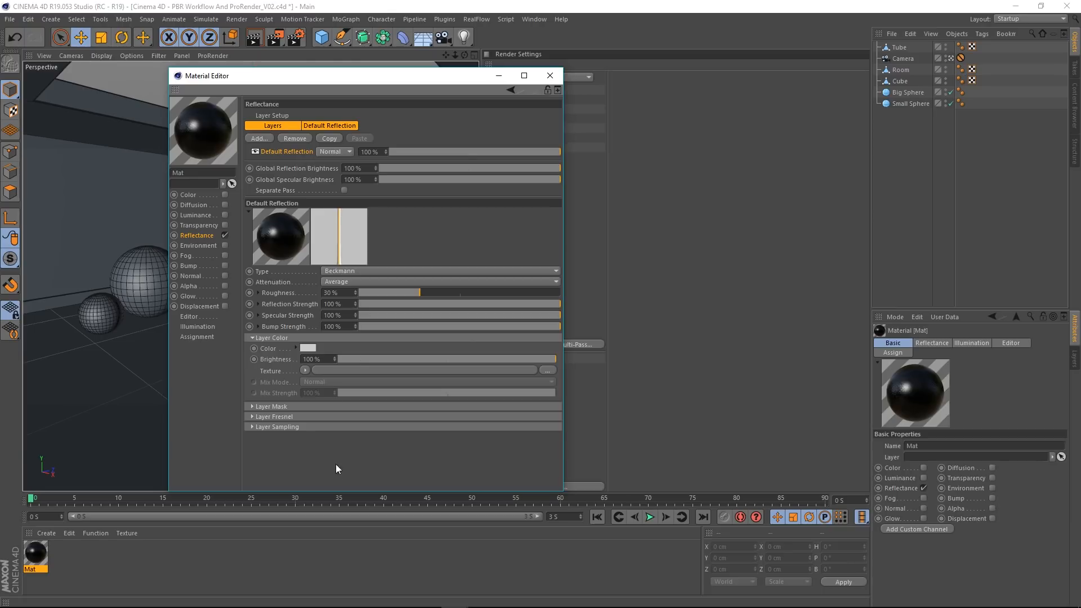
{"action": "left_click", "coordinate": [266, 416]}
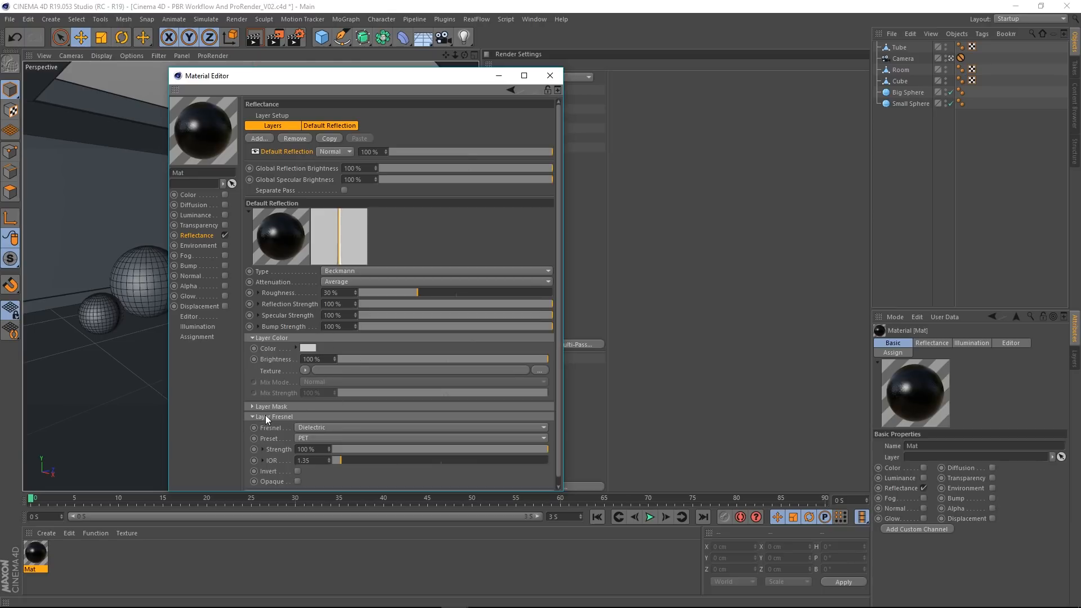
{"action": "left_click", "coordinate": [349, 427]}
{"action": "left_click", "coordinate": [325, 463]}
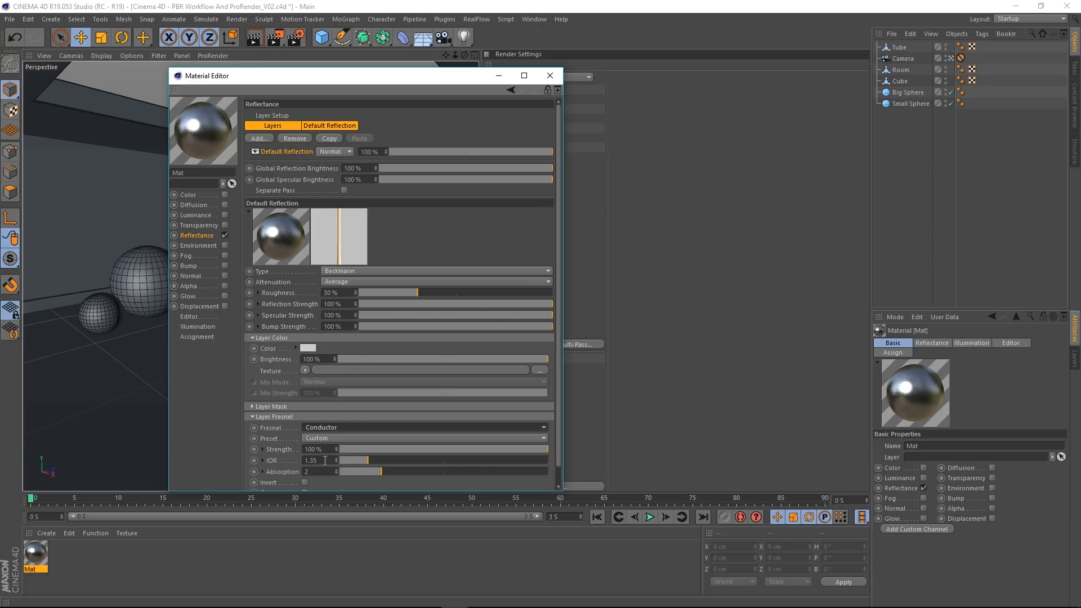
{"action": "left_click", "coordinate": [338, 437]}
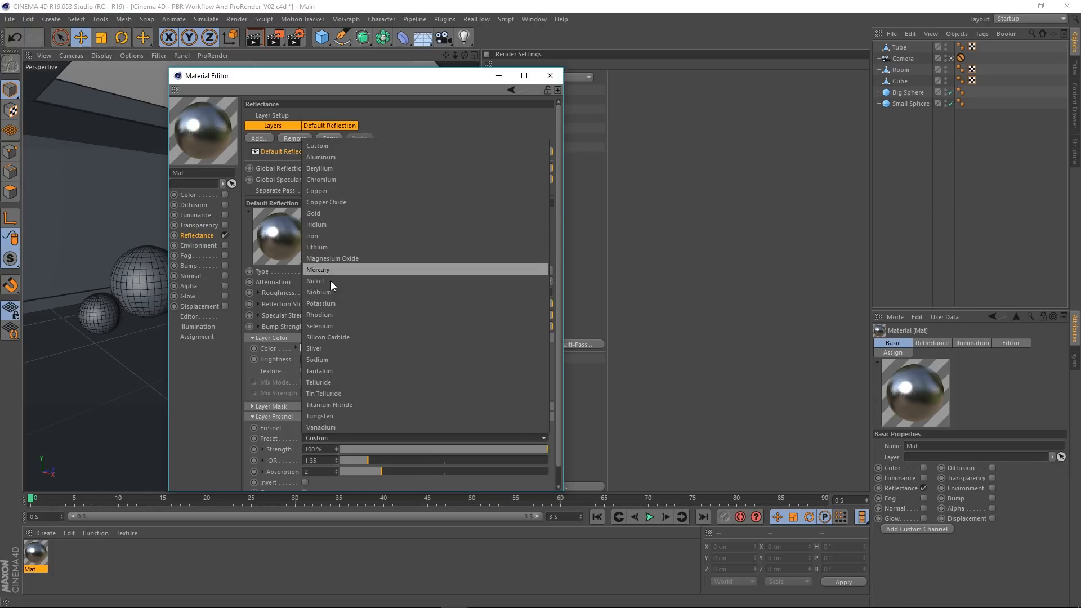
{"action": "left_click", "coordinate": [333, 180]}
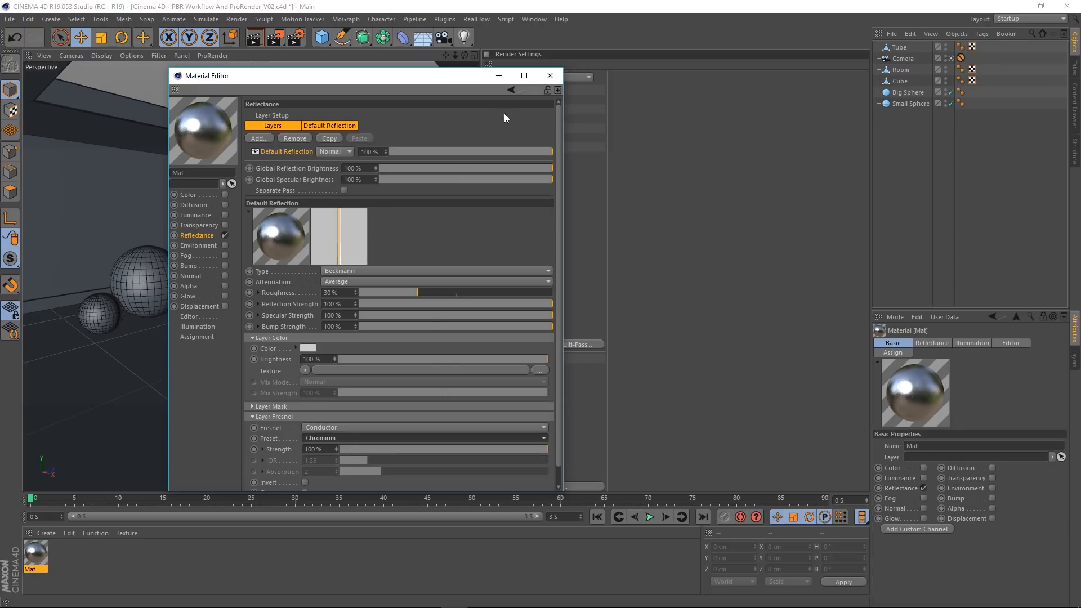
{"action": "left_click", "coordinate": [549, 76]}
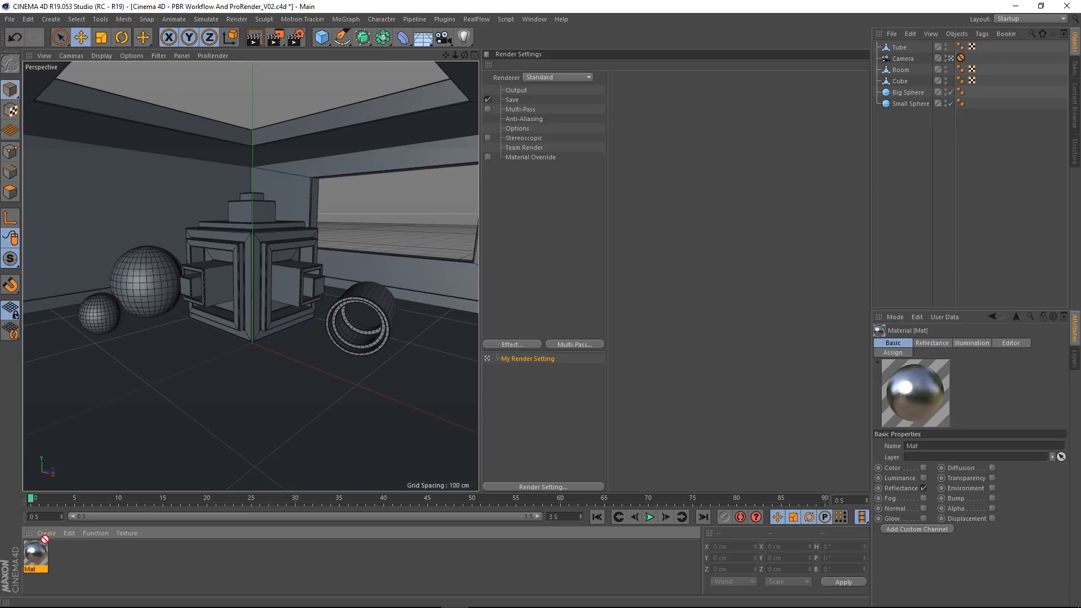
{"action": "left_click_drag", "start_coordinate": [43, 542], "coordinate": [248, 248]}
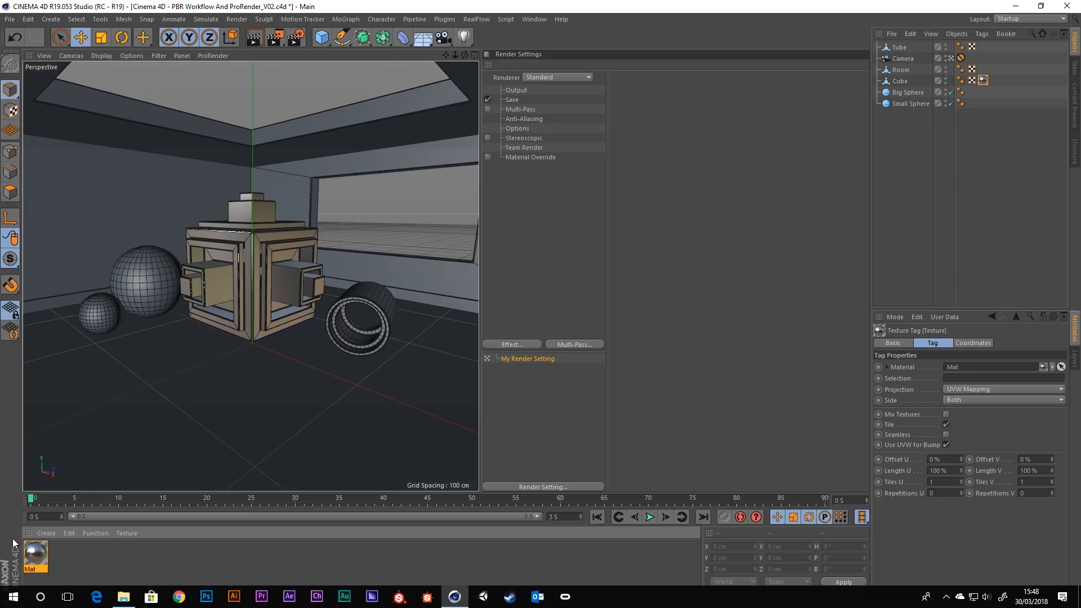
Step: Lower the Default Reflection layer's roughness on the chromium material to 3%
{"action": "double_click", "coordinate": [35, 558]}
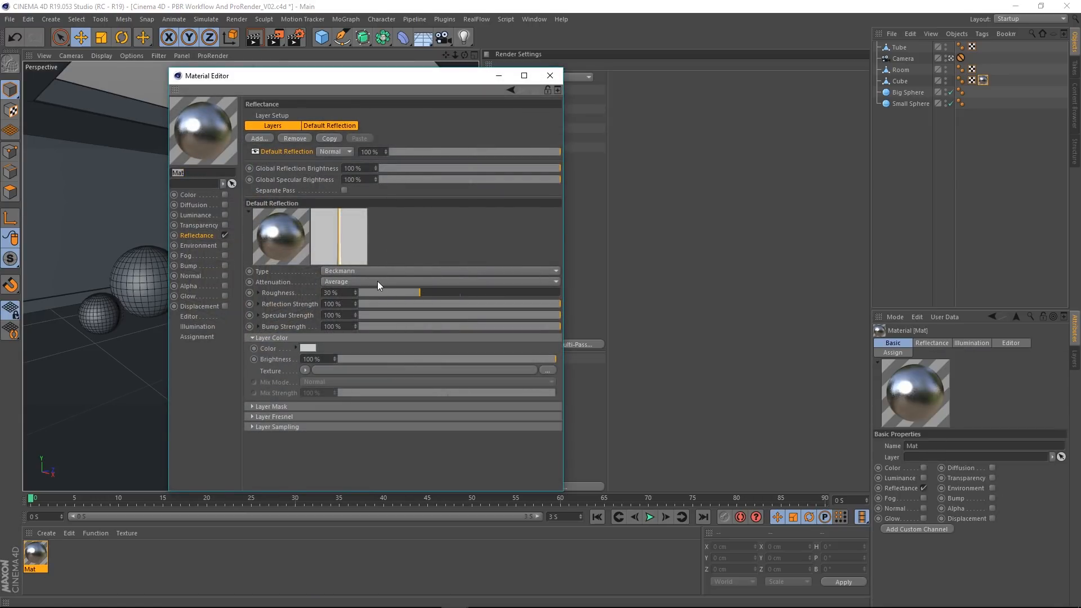
{"action": "left_click_drag", "start_coordinate": [420, 293], "coordinate": [392, 293]}
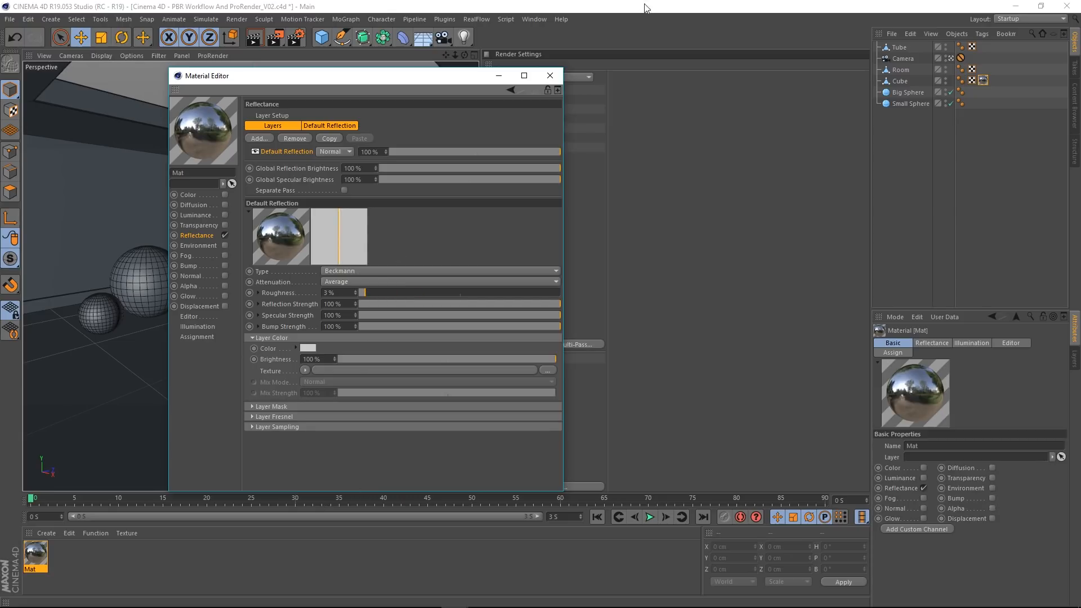
{"action": "left_click", "coordinate": [550, 76]}
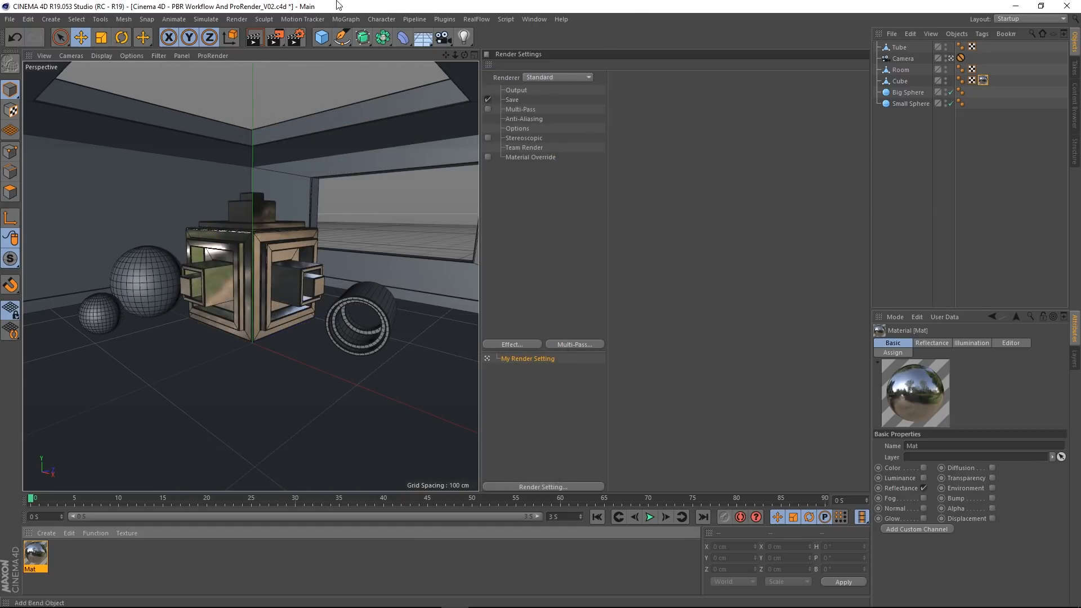
Step: Switch the renderer to ProRender and start the ProRender preview in the viewport
{"action": "left_click", "coordinate": [298, 39]}
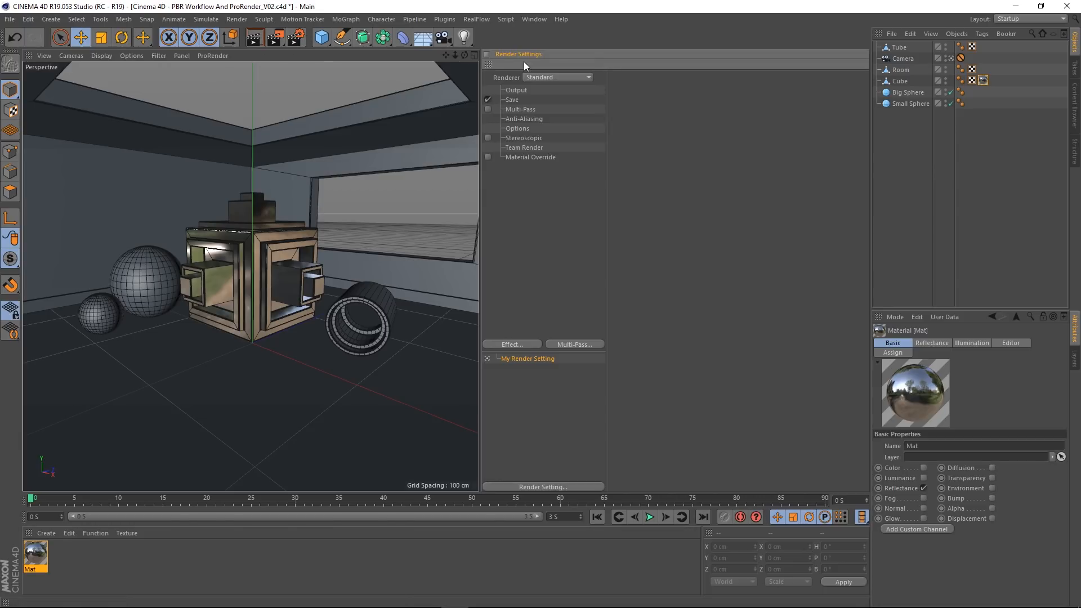
{"action": "left_click", "coordinate": [549, 78]}
{"action": "left_click", "coordinate": [550, 133]}
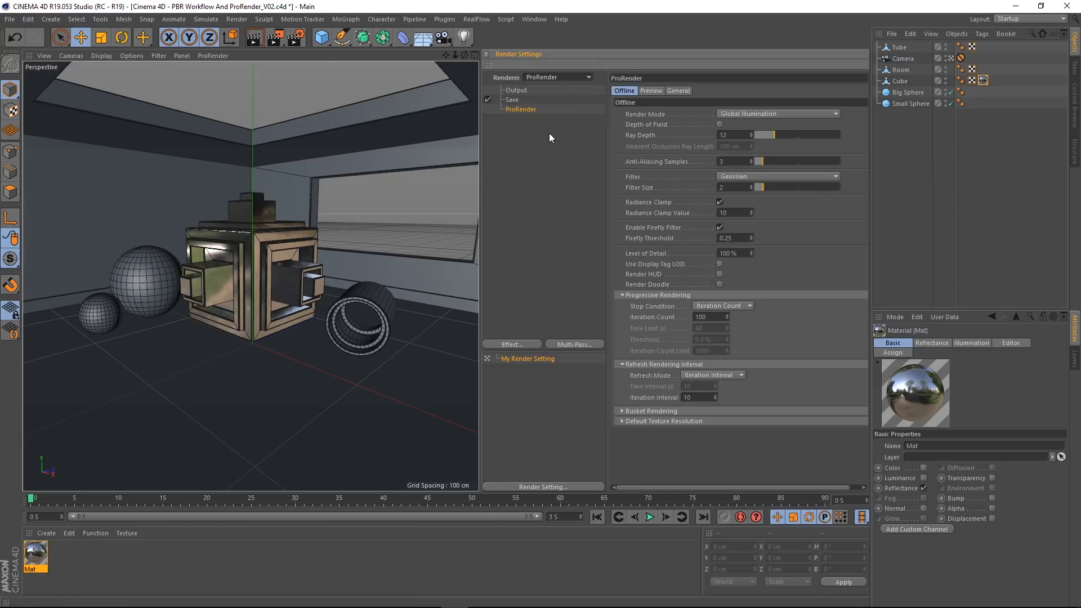
{"action": "left_click", "coordinate": [208, 56]}
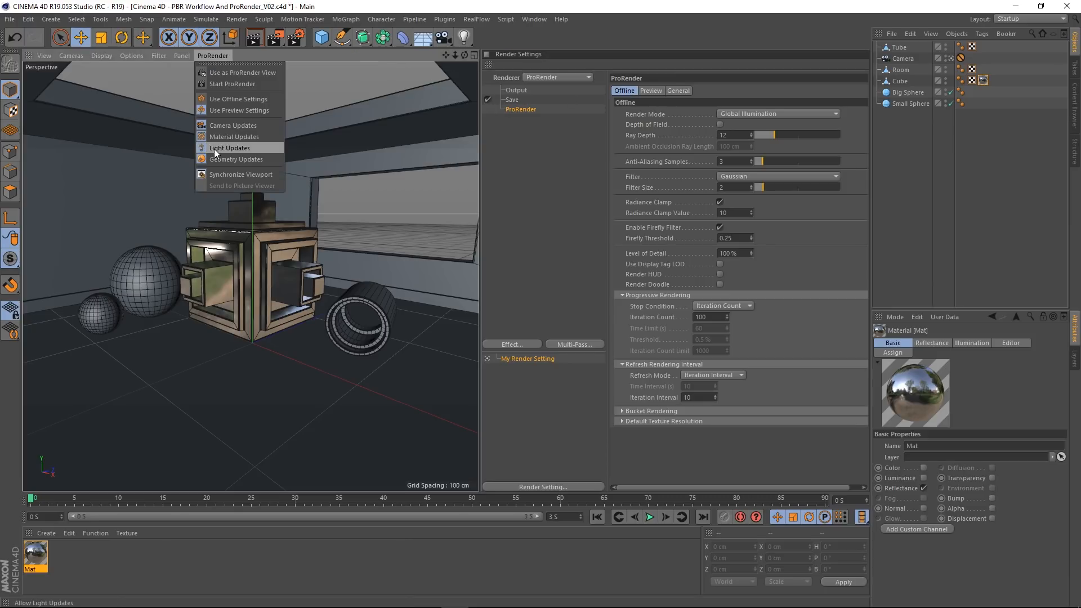
{"action": "left_click", "coordinate": [224, 83]}
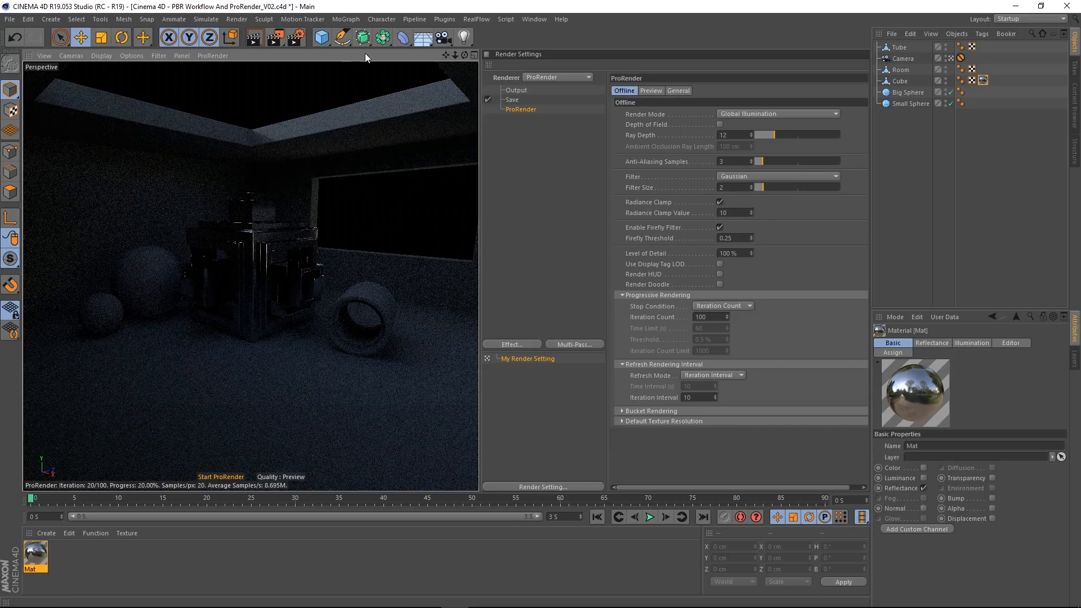
Step: Add an area light and move it to about Y 63 cm and Z -85 cm, in front of the cube
{"action": "left_click", "coordinate": [464, 38]}
{"action": "left_click", "coordinate": [575, 115]}
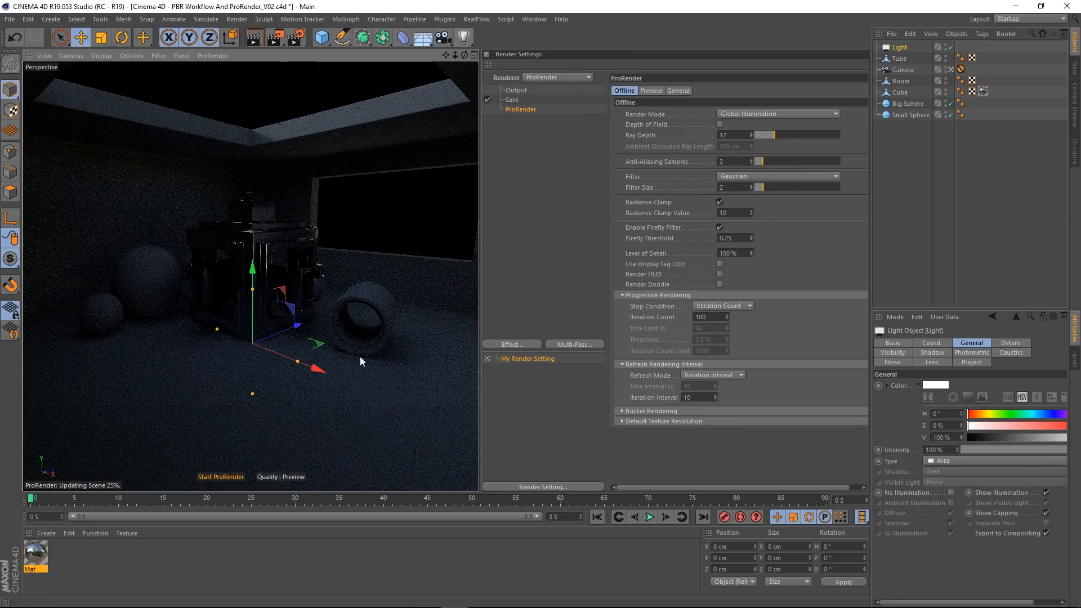
{"action": "left_click_drag", "start_coordinate": [252, 285], "coordinate": [247, 199]}
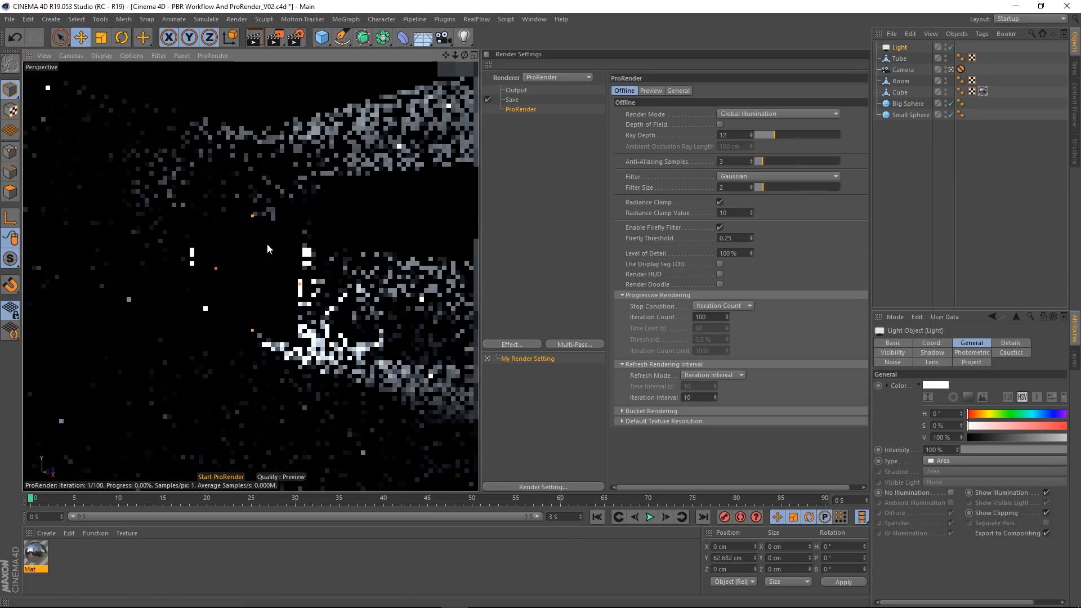
{"action": "left_click_drag", "start_coordinate": [286, 268], "coordinate": [220, 300]}
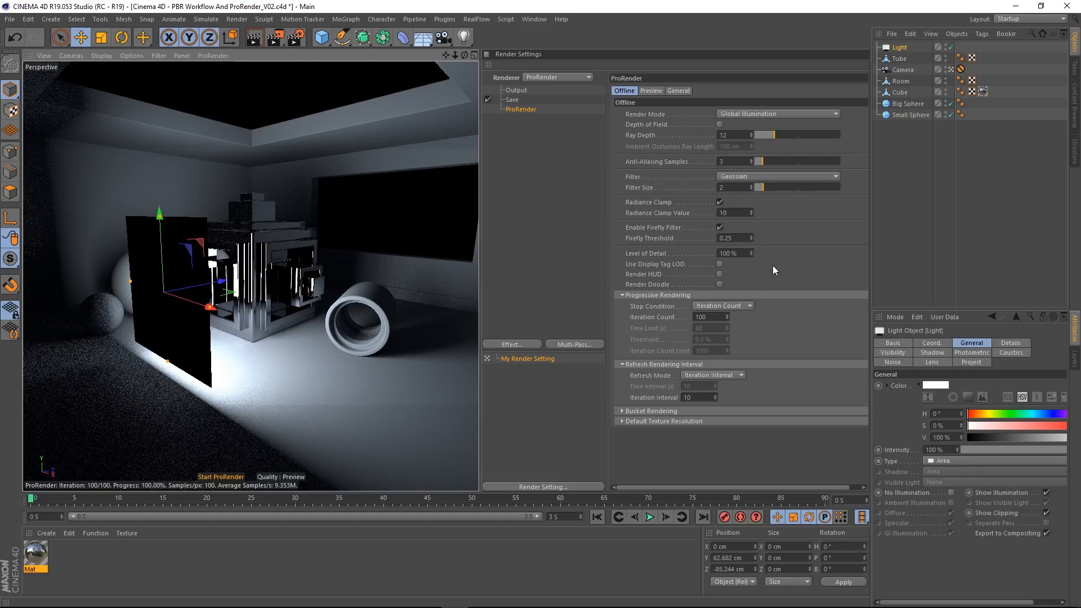
Step: Set the Radiance Clamp Value to 2 in the ProRender Preview settings
{"action": "left_click", "coordinate": [649, 90]}
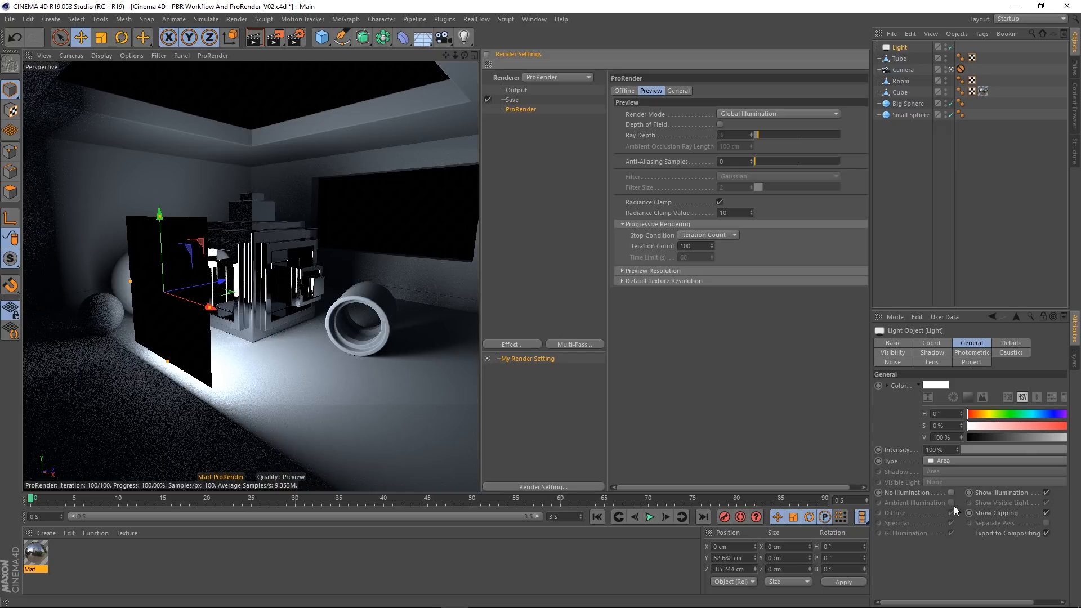
{"action": "left_click_drag", "start_coordinate": [741, 214], "coordinate": [707, 214]}
{"action": "type", "text": "2"}
{"action": "key", "text": "Return"}
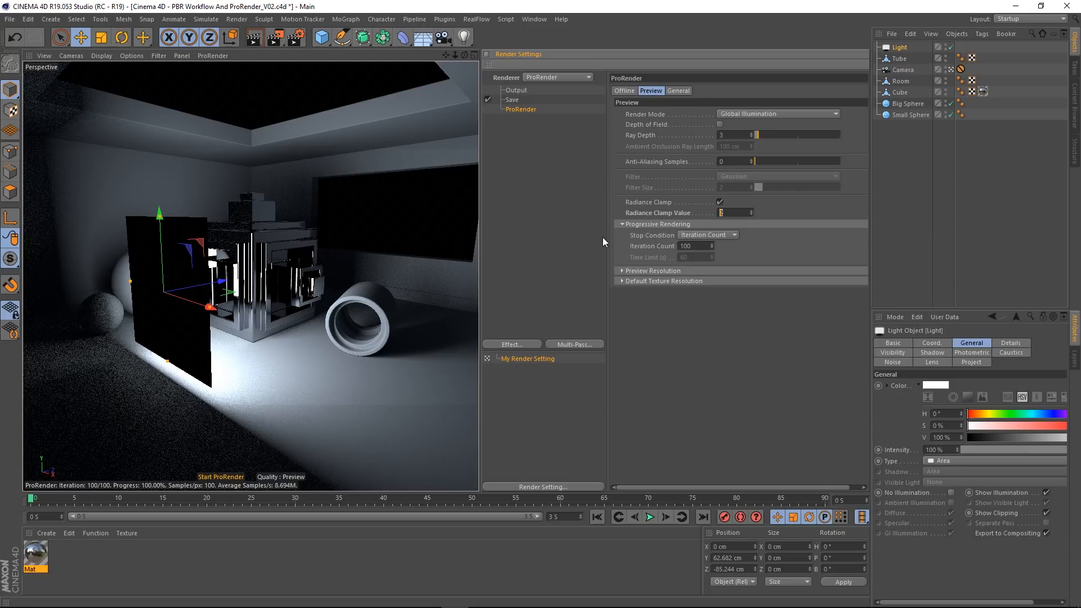
Step: Try a preview Radiance Clamp Value of 50 and then 100
{"action": "type", "text": "50"}
{"action": "key", "text": "Return"}
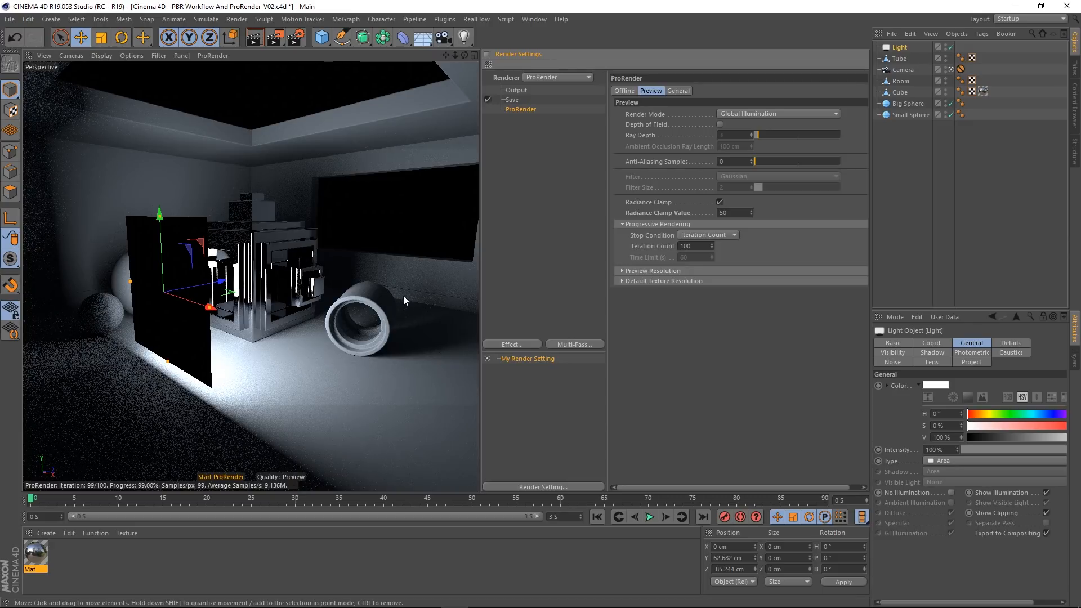
{"action": "double_click", "coordinate": [729, 210]}
{"action": "type", "text": "100"}
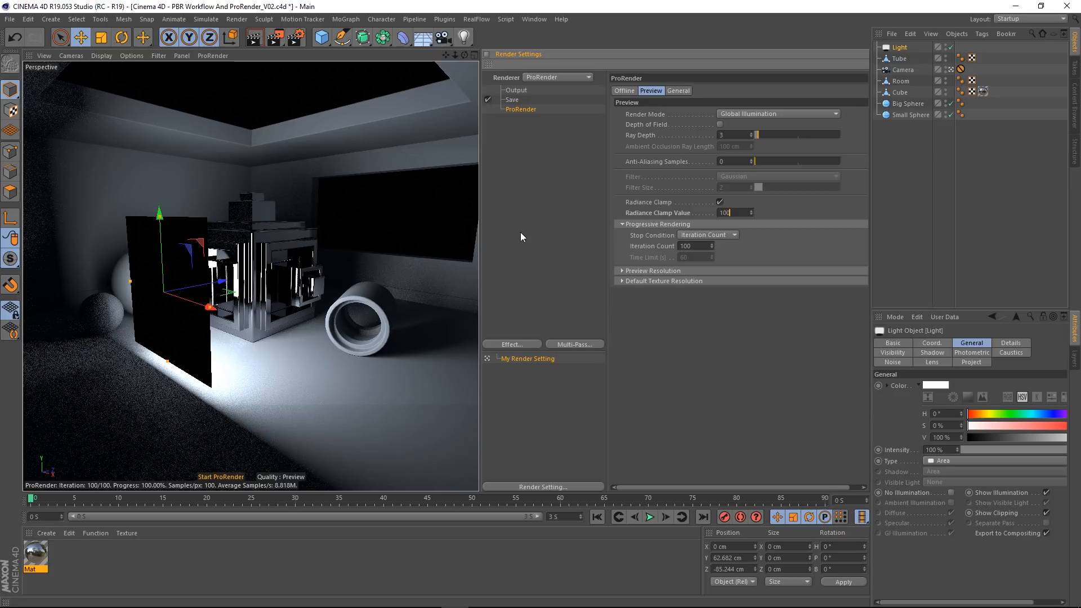
{"action": "key", "text": "Return"}
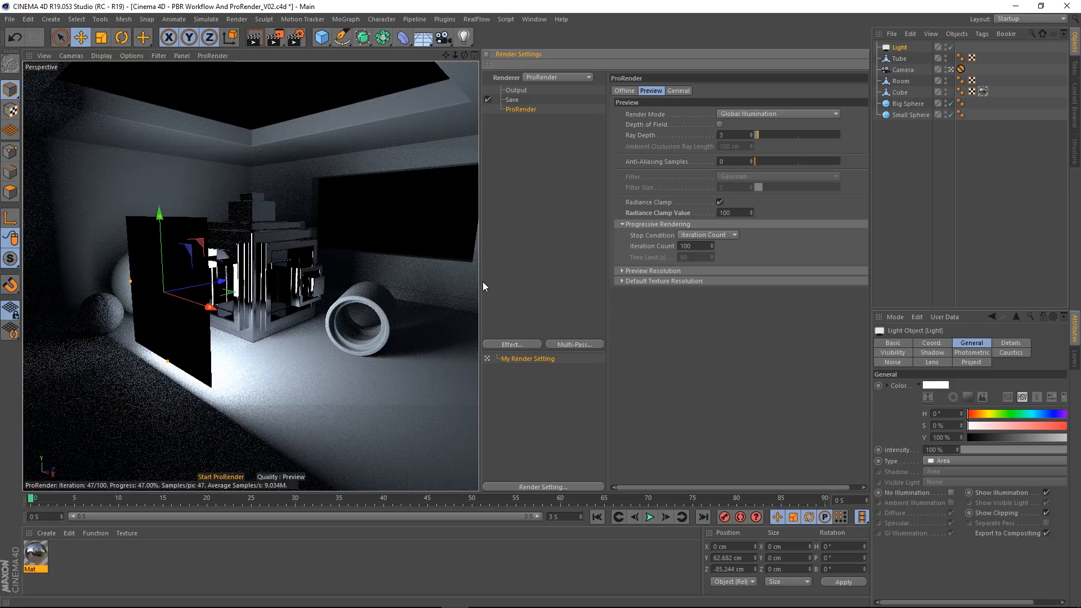
Step: Turn Radiance Clamp off and on again, and set its value to 10
{"action": "left_click", "coordinate": [721, 201]}
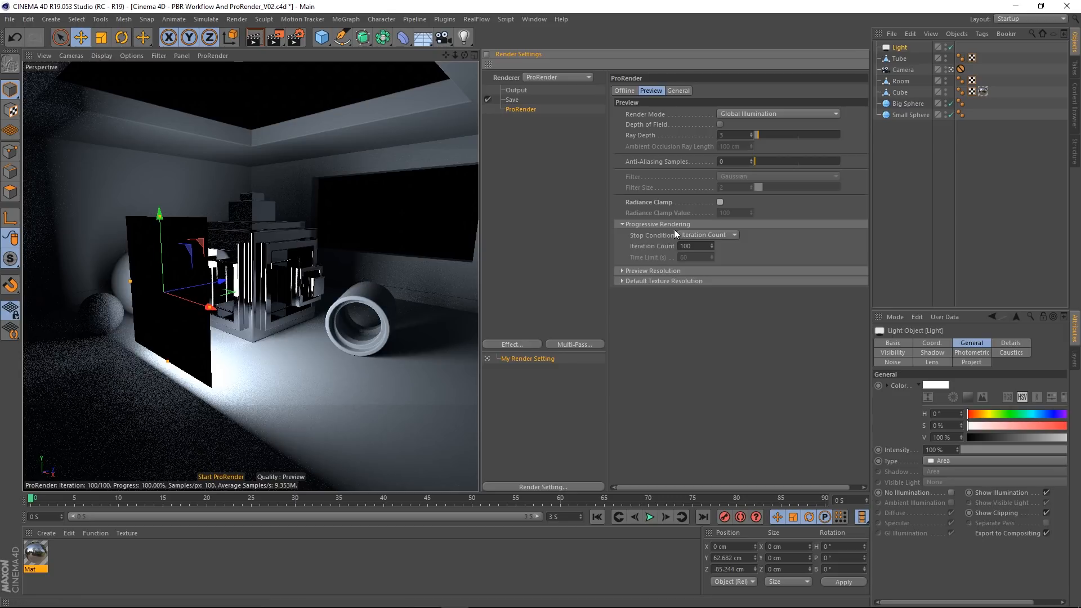
{"action": "left_click", "coordinate": [720, 202]}
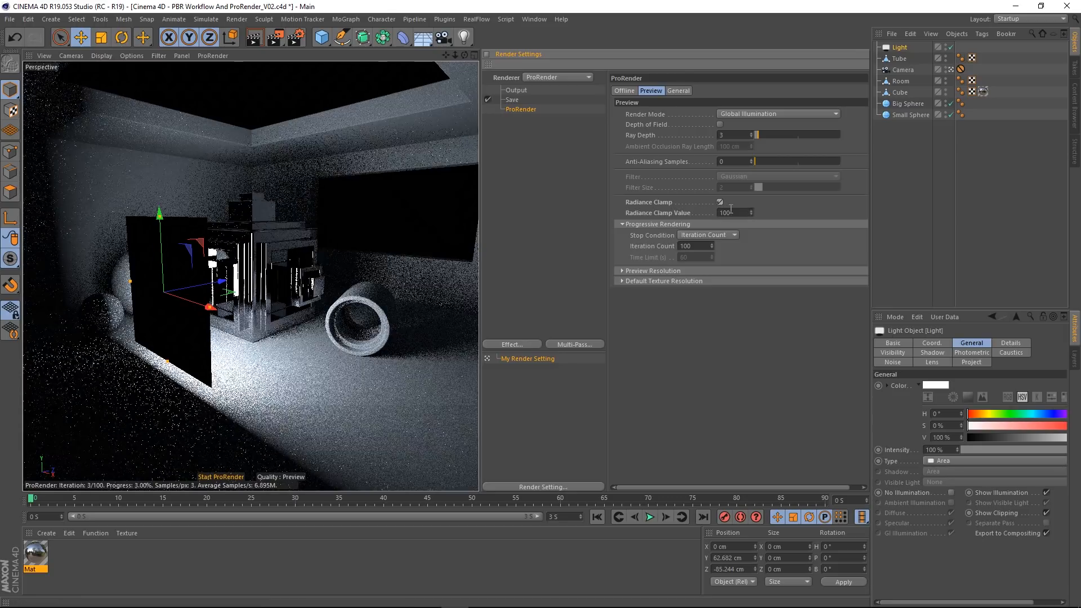
{"action": "type", "text": "10"}
{"action": "key", "text": "Return"}
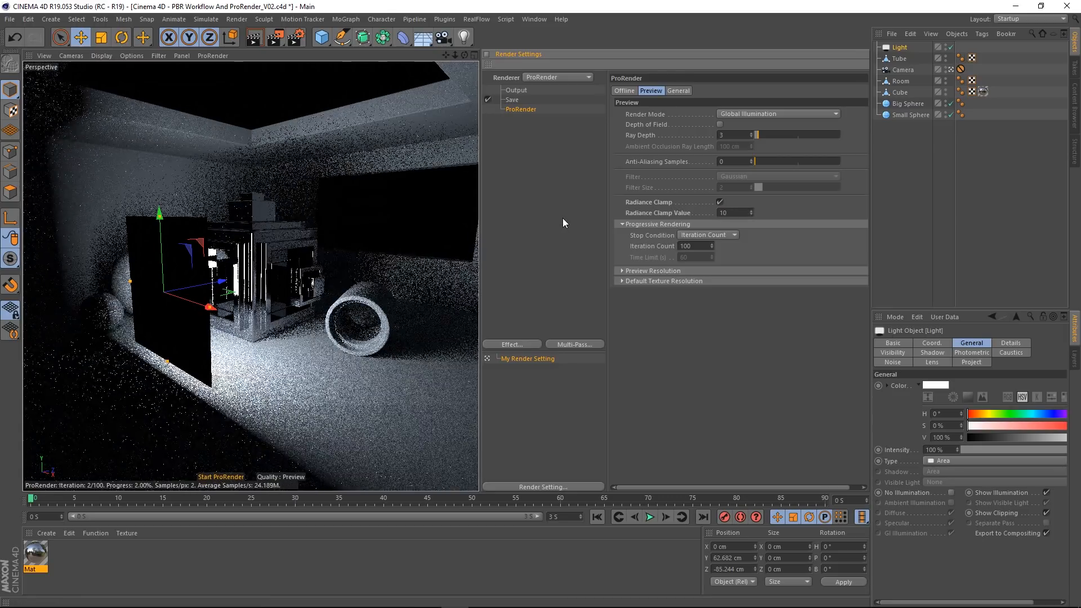
Step: Close the Cinema 4D - PBR Workflow And ProRender_V02.c4d project without saving its changes
{"action": "left_click", "coordinate": [10, 19]}
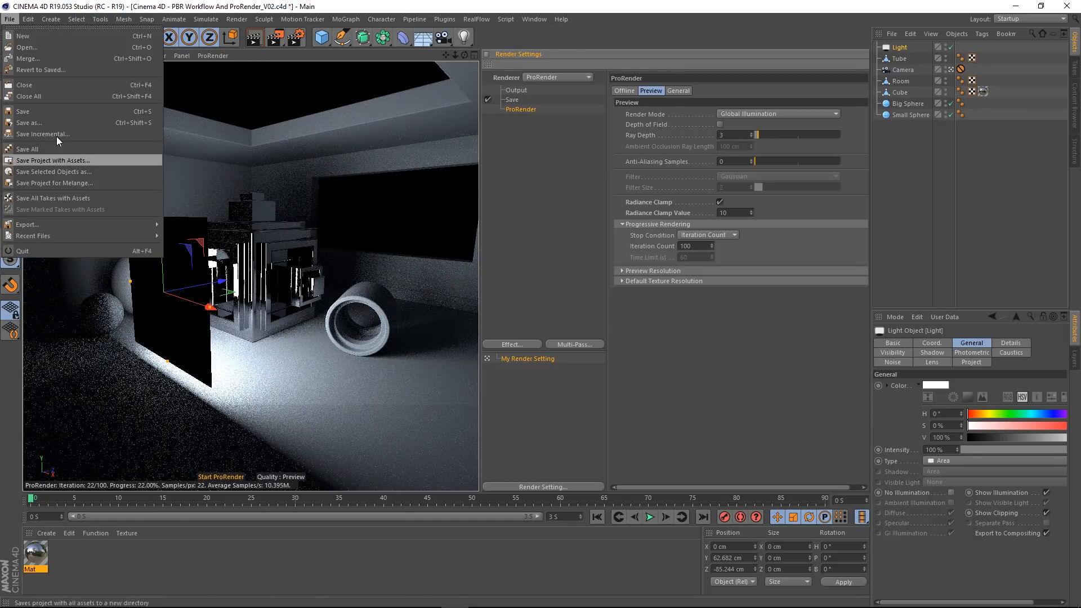
{"action": "left_click", "coordinate": [38, 95]}
{"action": "left_click", "coordinate": [581, 351]}
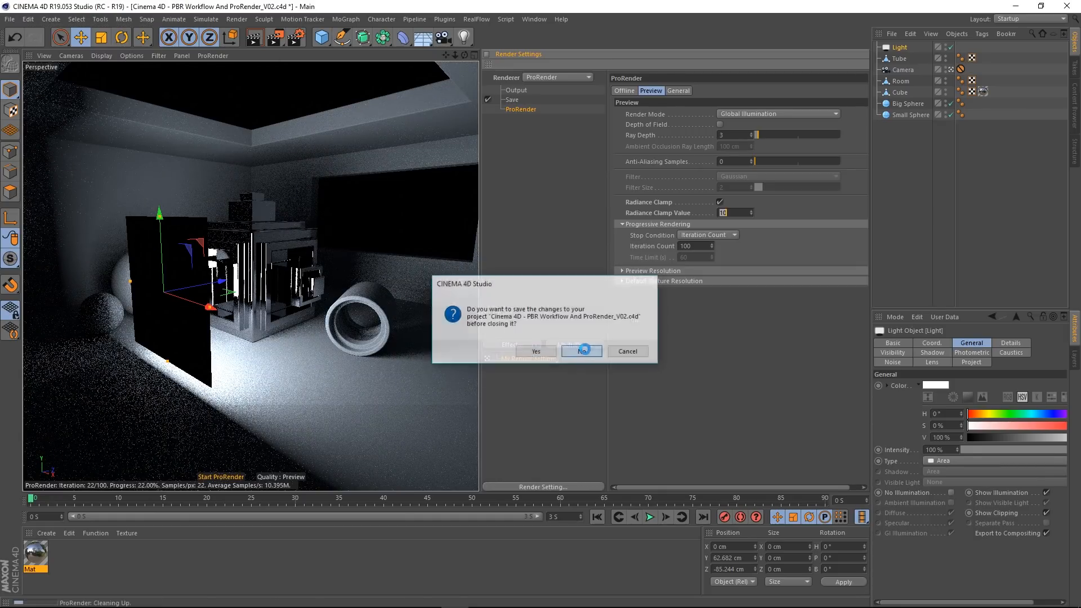
{"action": "left_click", "coordinate": [6, 17]}
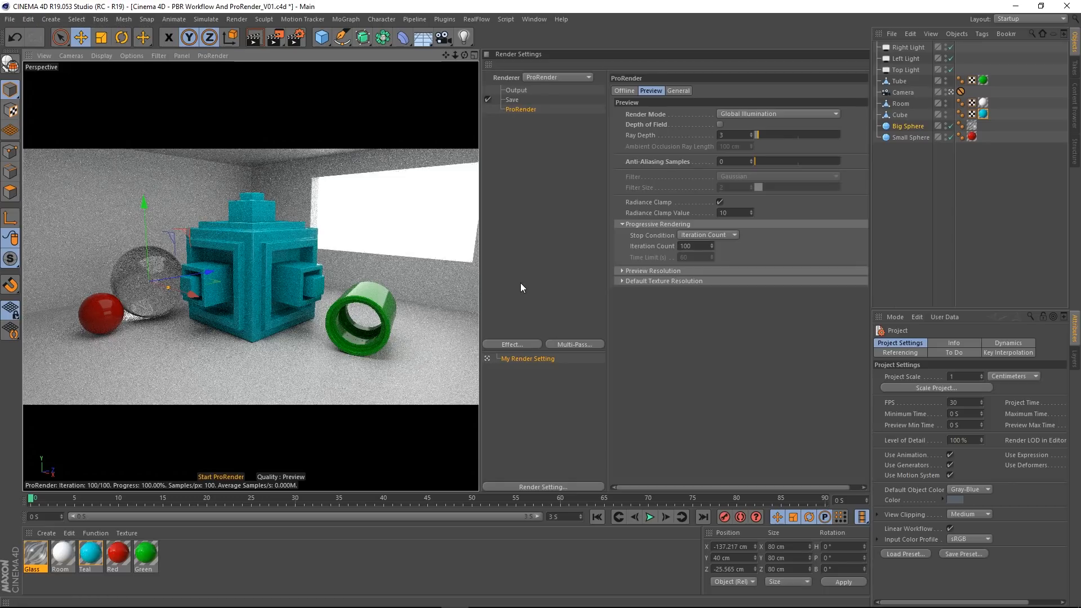
Step: Remove the Glass material from the Big Sphere and apply the Red material to it instead
{"action": "left_click", "coordinate": [972, 126]}
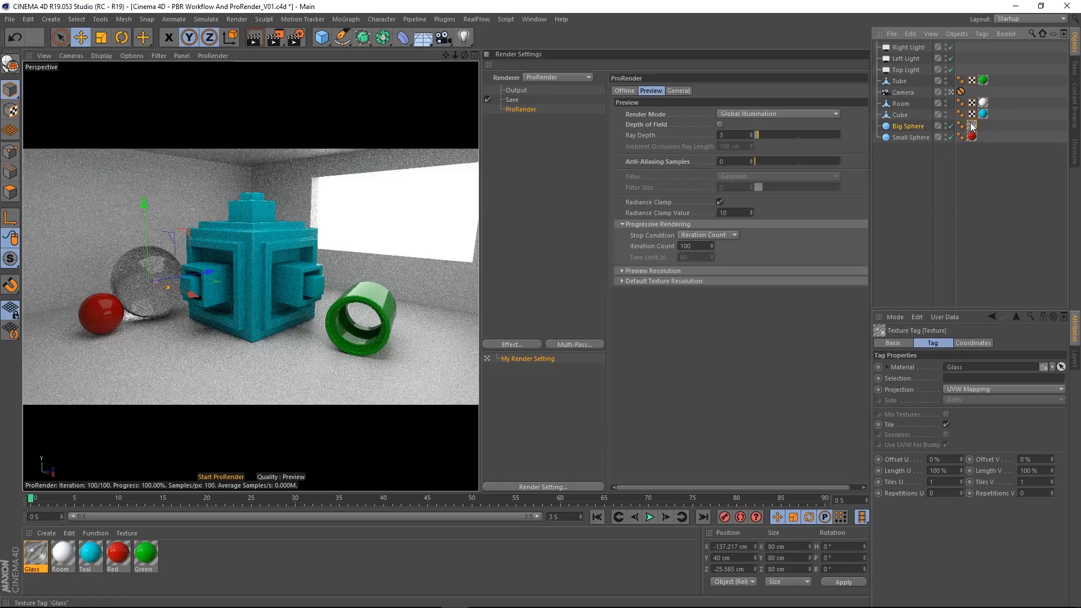
{"action": "key", "text": "Delete"}
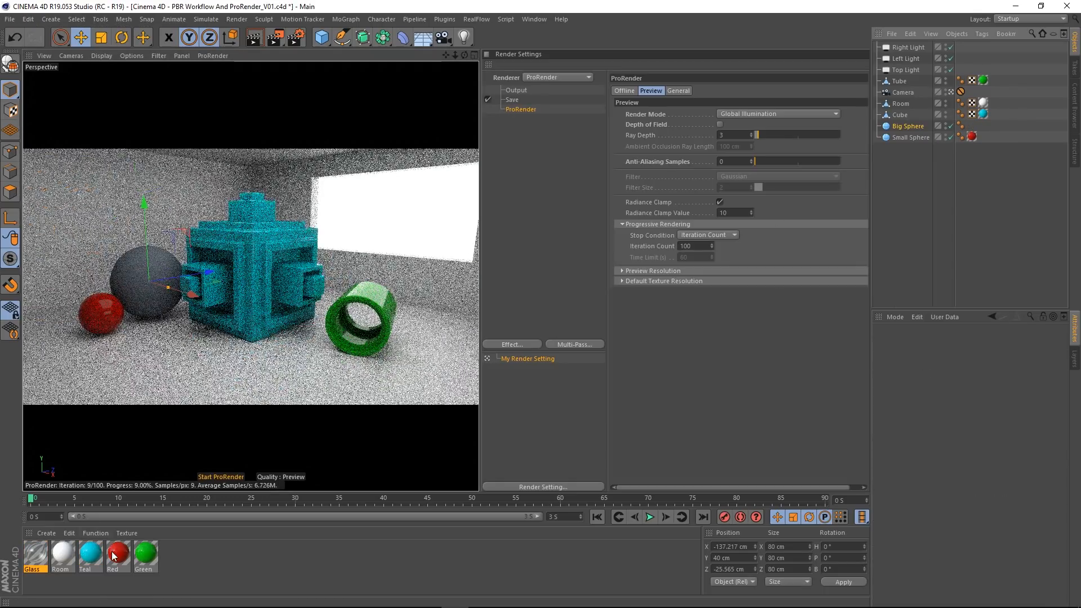
{"action": "left_click_drag", "start_coordinate": [899, 361], "coordinate": [907, 125]}
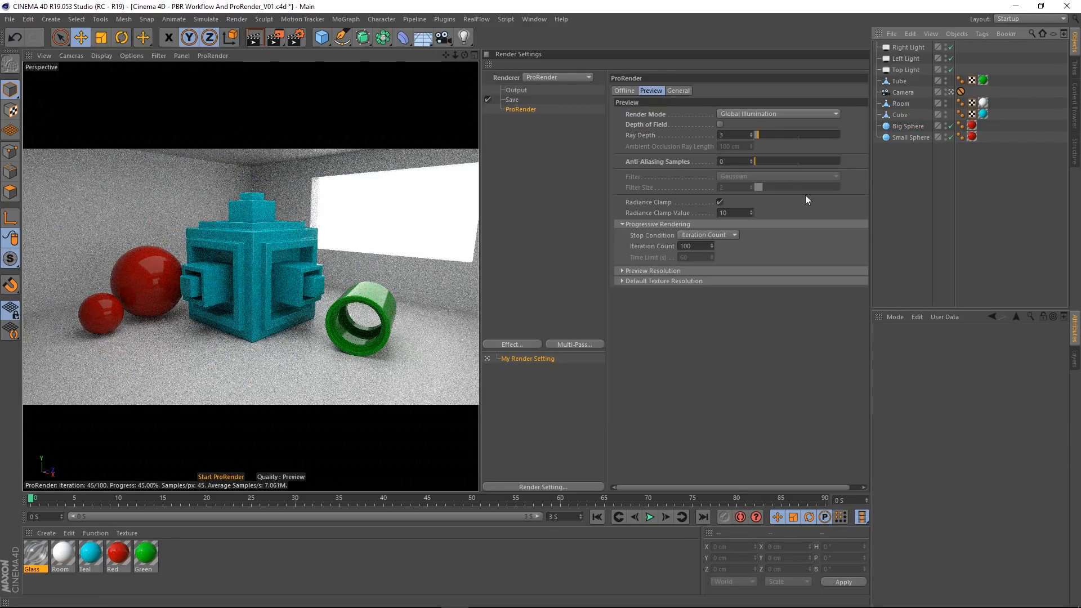
{"action": "left_click", "coordinate": [651, 90]}
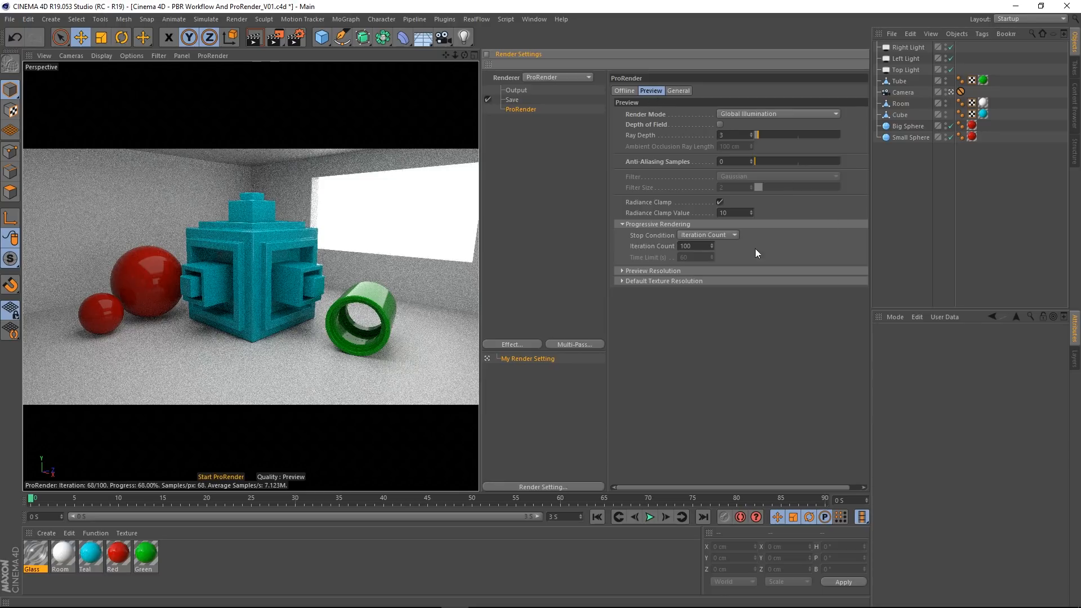
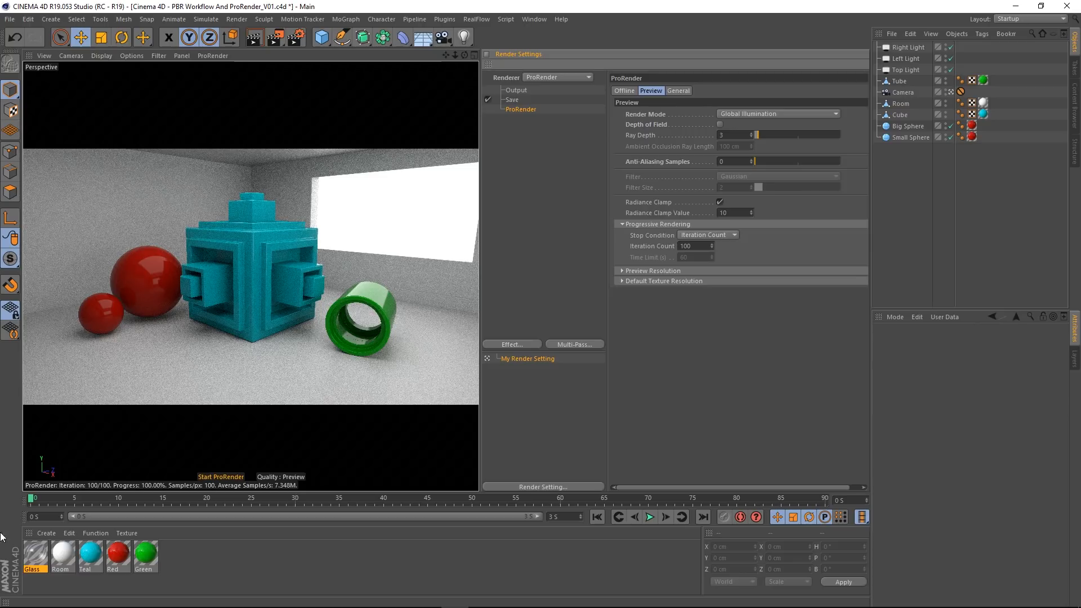
Step: Run the ProRender preview, inspect the red spheres and teal cube up close, and return to the scene Camera's view
{"action": "left_click", "coordinate": [226, 478]}
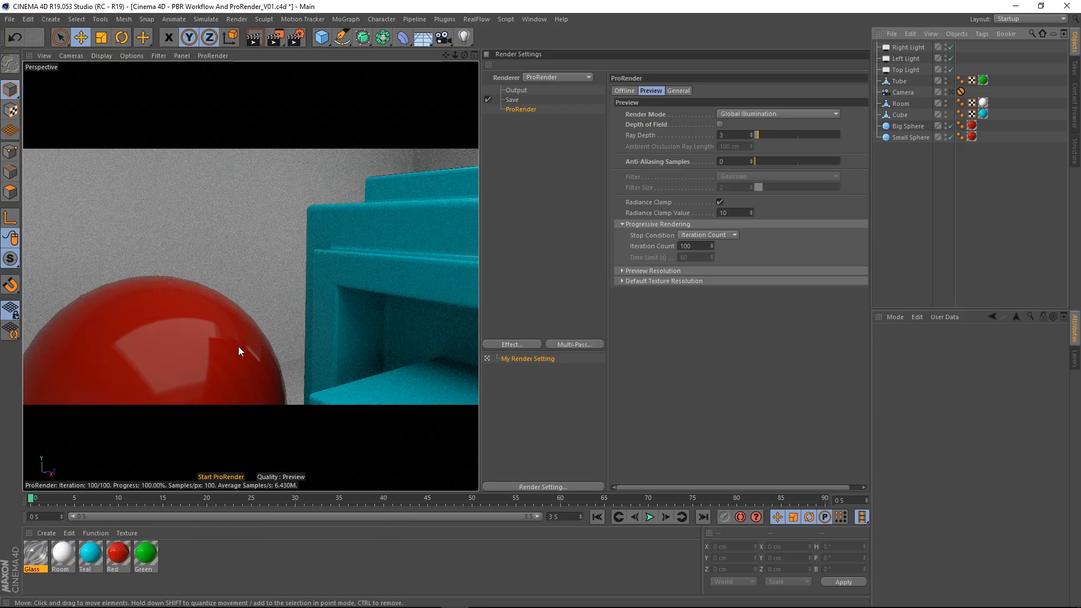
{"action": "middle_click_drag", "start_coordinate": [333, 348], "coordinate": [297, 350], "text": "alt"}
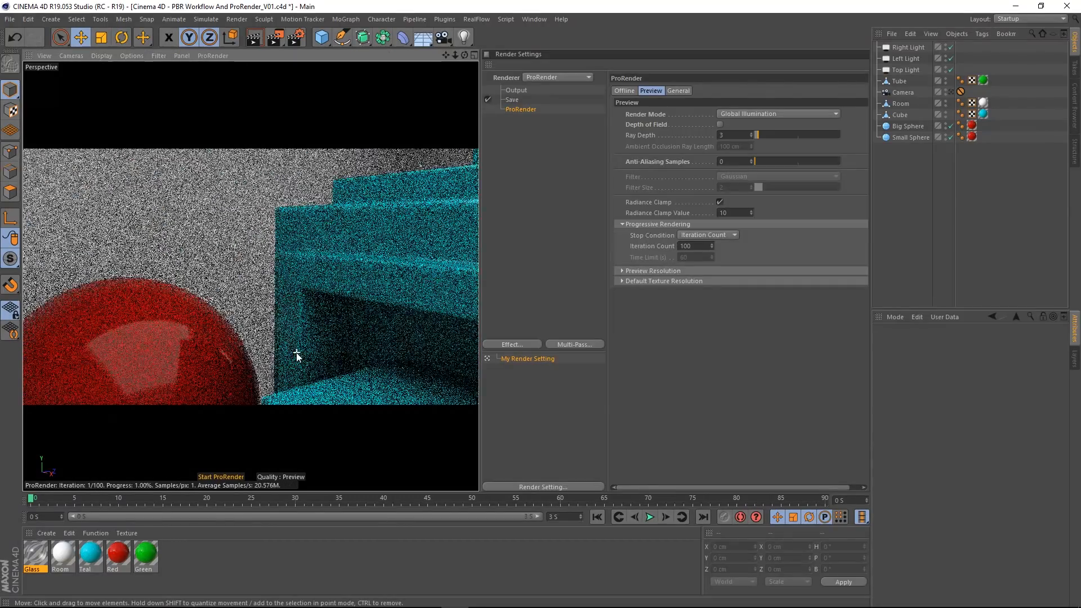
{"action": "scroll", "coordinate": [296, 353], "scroll_direction": "down", "scroll_amount": 3}
{"action": "scroll", "coordinate": [313, 345], "scroll_direction": "down", "scroll_amount": 2}
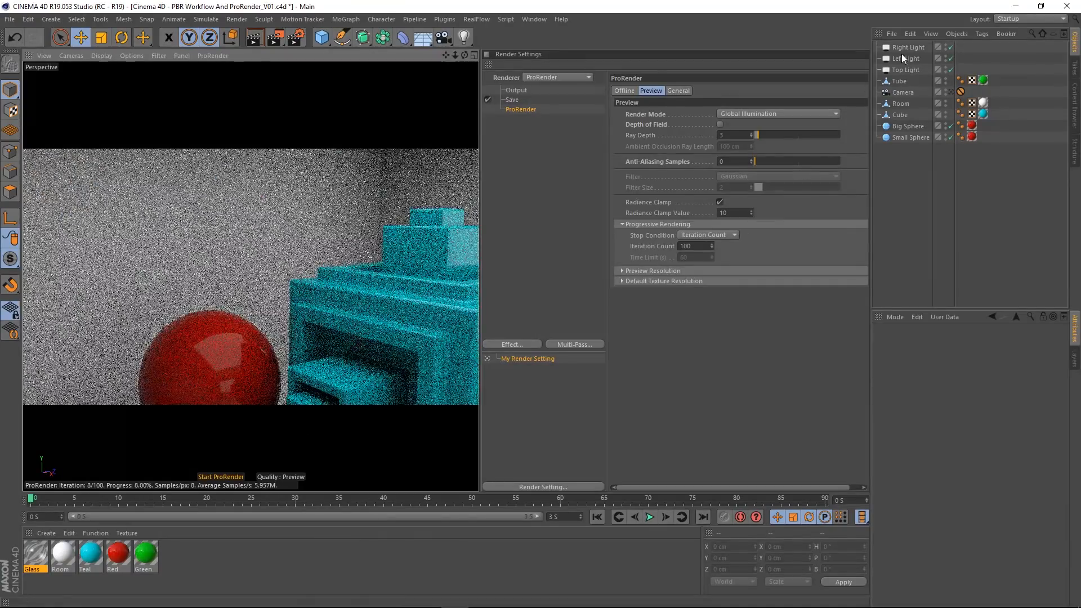
{"action": "left_click", "coordinate": [951, 91]}
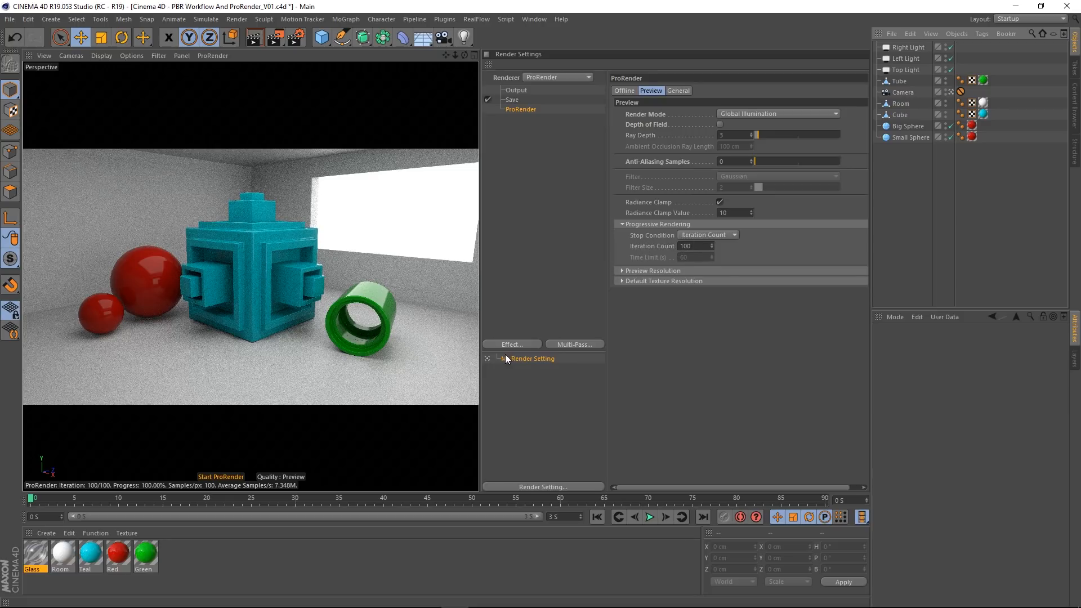
{"action": "left_click", "coordinate": [914, 138]}
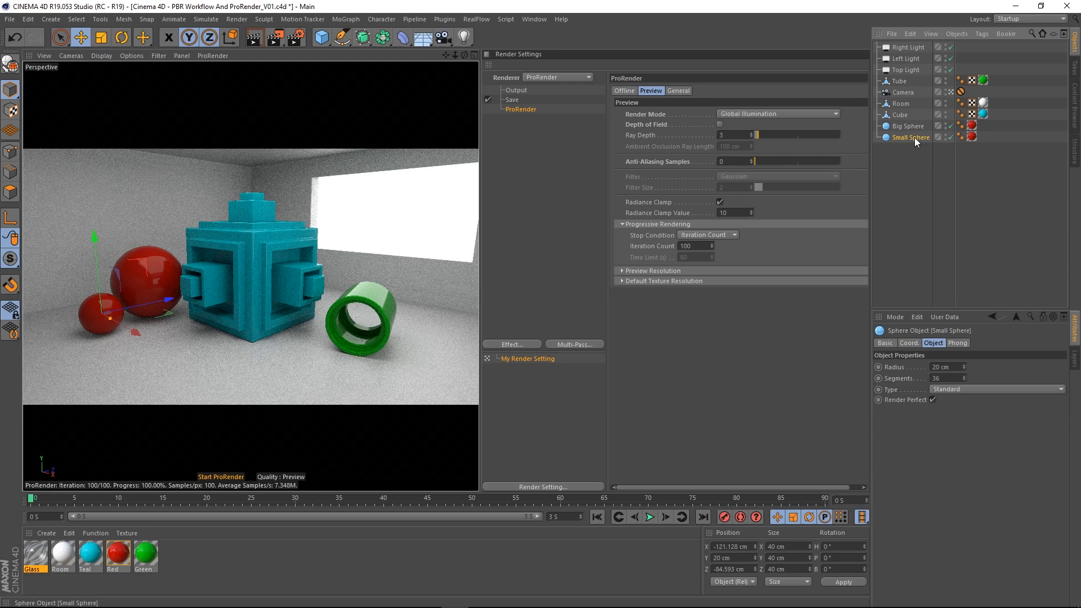
{"action": "left_click", "coordinate": [915, 207]}
{"action": "left_click", "coordinate": [950, 93]}
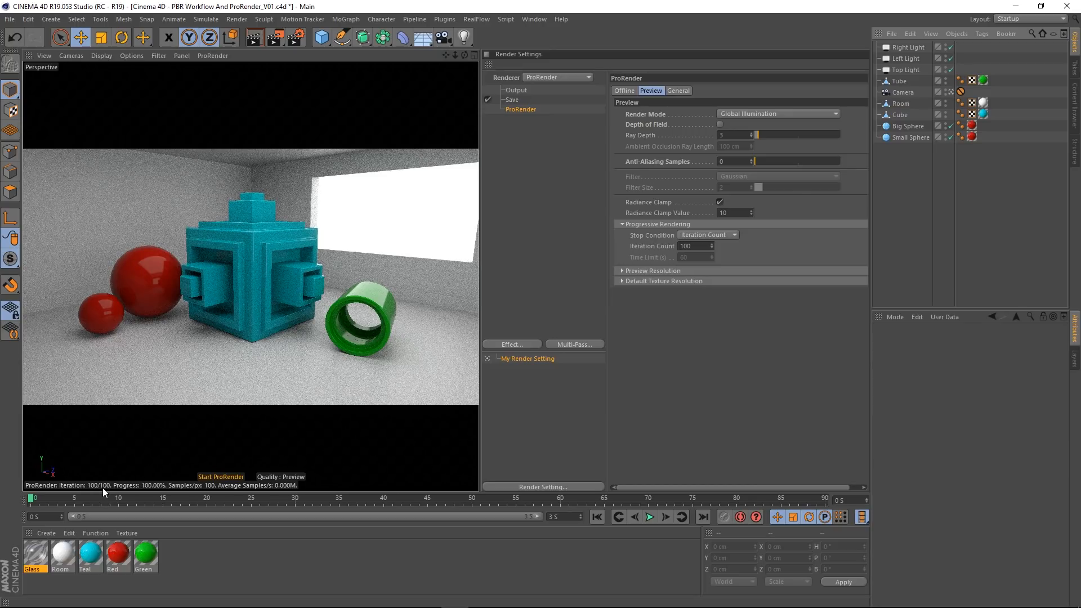
Step: Try an Iteration Count of 500 for the preview's progressive rendering and set it back to 100
{"action": "double_click", "coordinate": [698, 249]}
{"action": "type", "text": "500"}
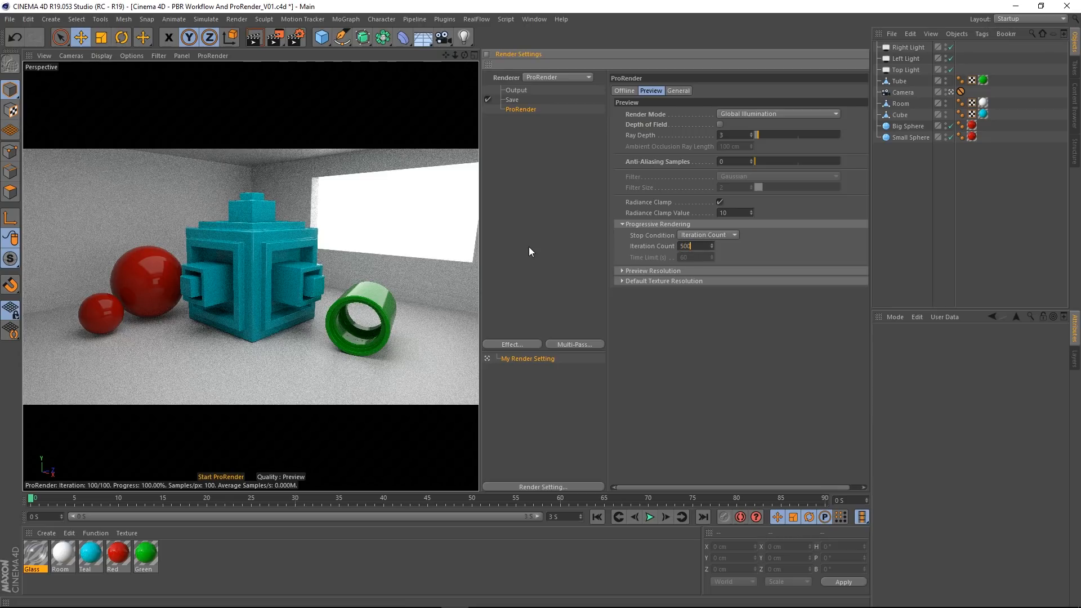
{"action": "key", "text": "Return"}
{"action": "left_click", "coordinate": [707, 235]}
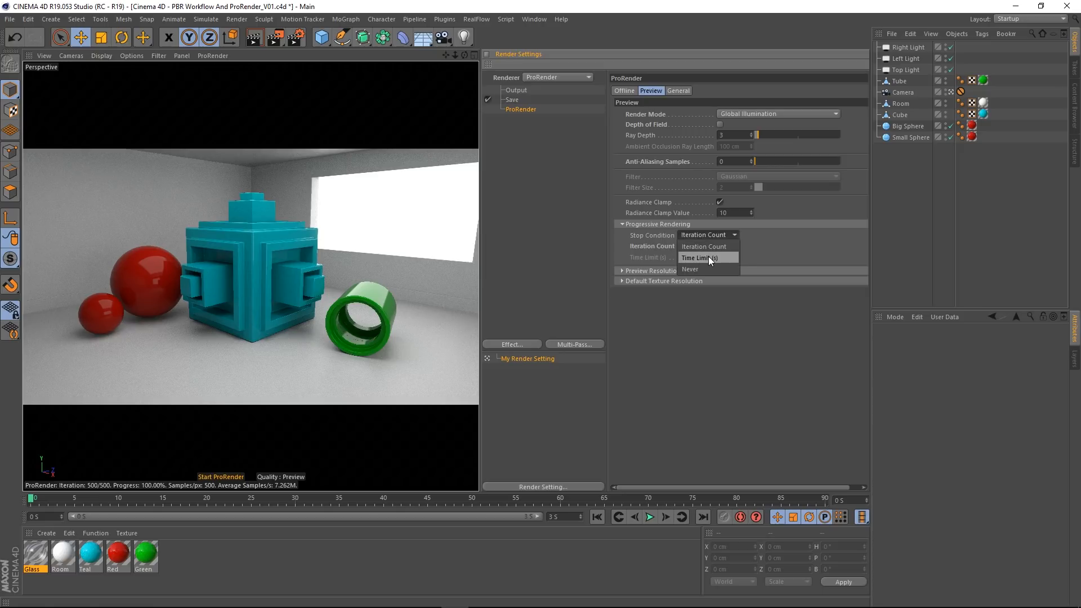
{"action": "left_click", "coordinate": [714, 247]}
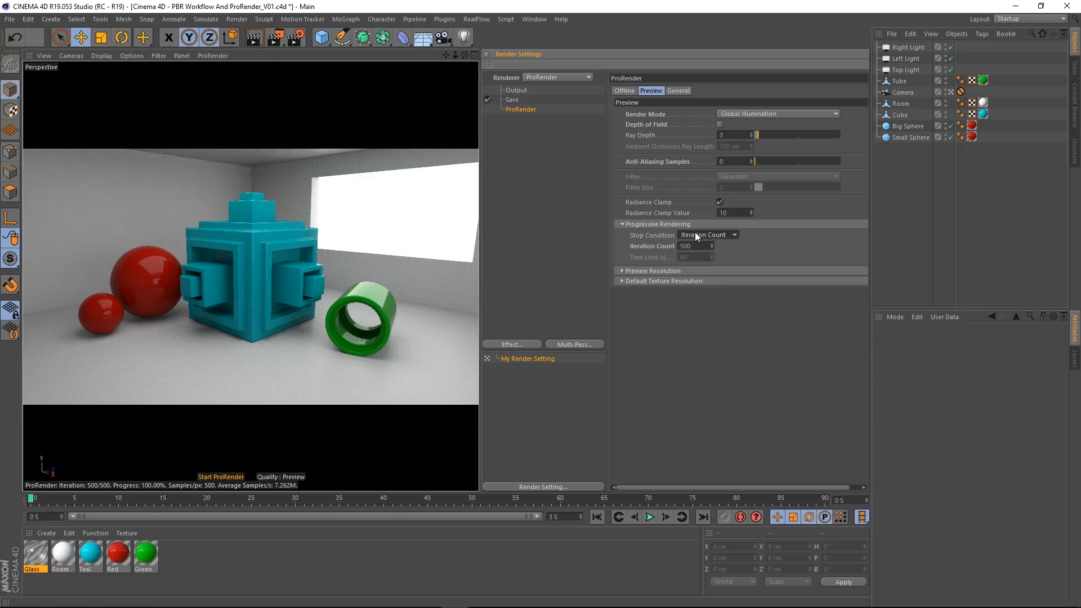
{"action": "left_click_drag", "start_coordinate": [699, 246], "coordinate": [628, 243]}
{"action": "type", "text": "100"}
{"action": "key", "text": "Return"}
Step: Switch the preview's Stop Condition to Time Limit (s) and set the limit to 10 seconds
{"action": "left_click", "coordinate": [707, 235]}
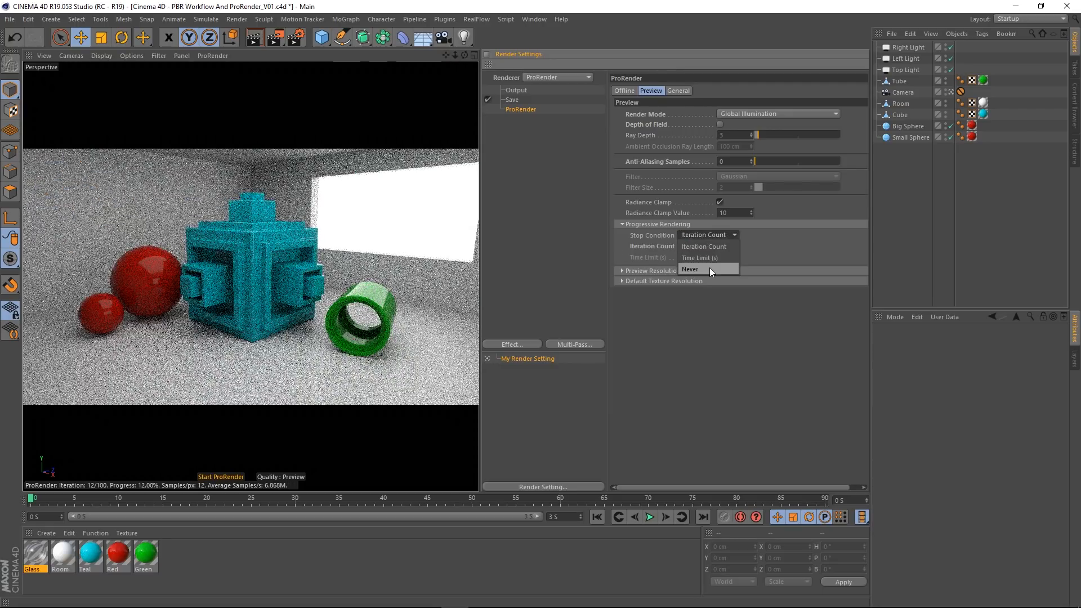
{"action": "left_click", "coordinate": [701, 257]}
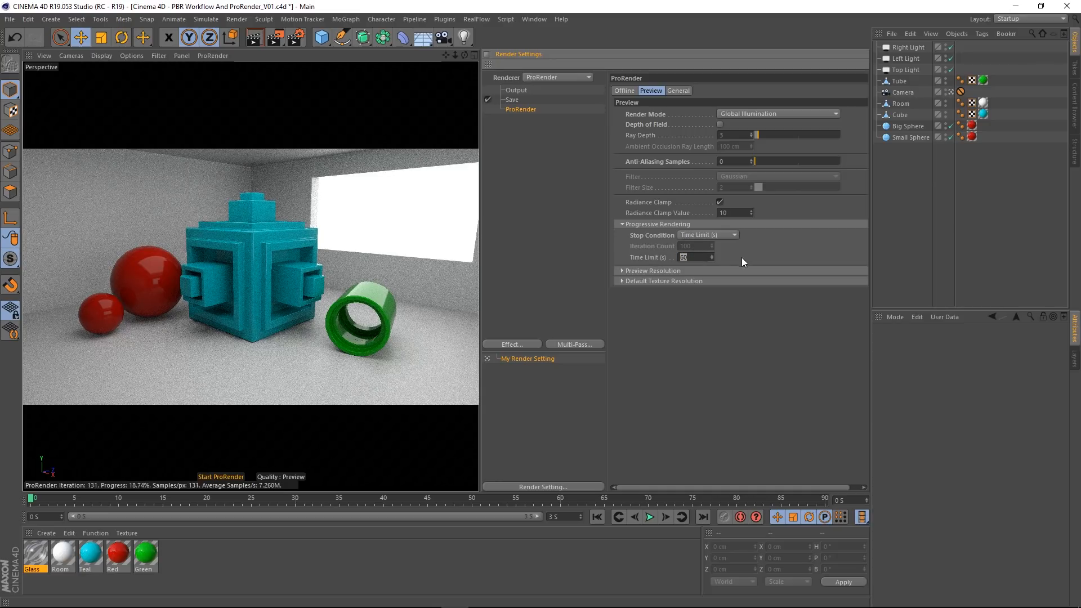
{"action": "double_click", "coordinate": [696, 259]}
{"action": "type", "text": "10"}
{"action": "key", "text": "Return"}
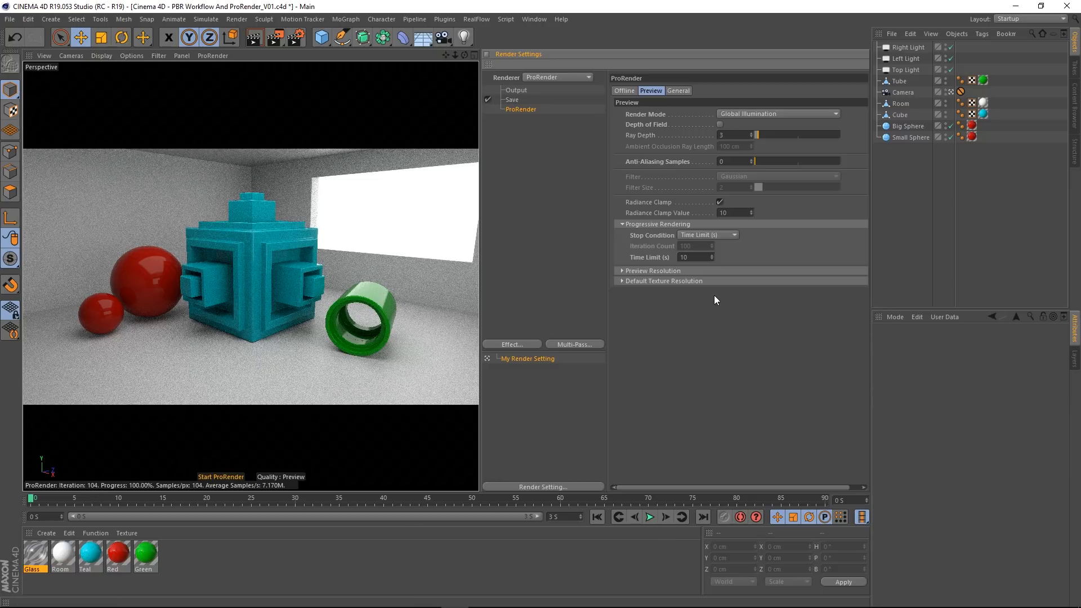
Step: Set the progressive rendering Time Limit to 30 seconds
{"action": "left_click", "coordinate": [692, 257]}
{"action": "type", "text": "30"}
{"action": "key", "text": "Return"}
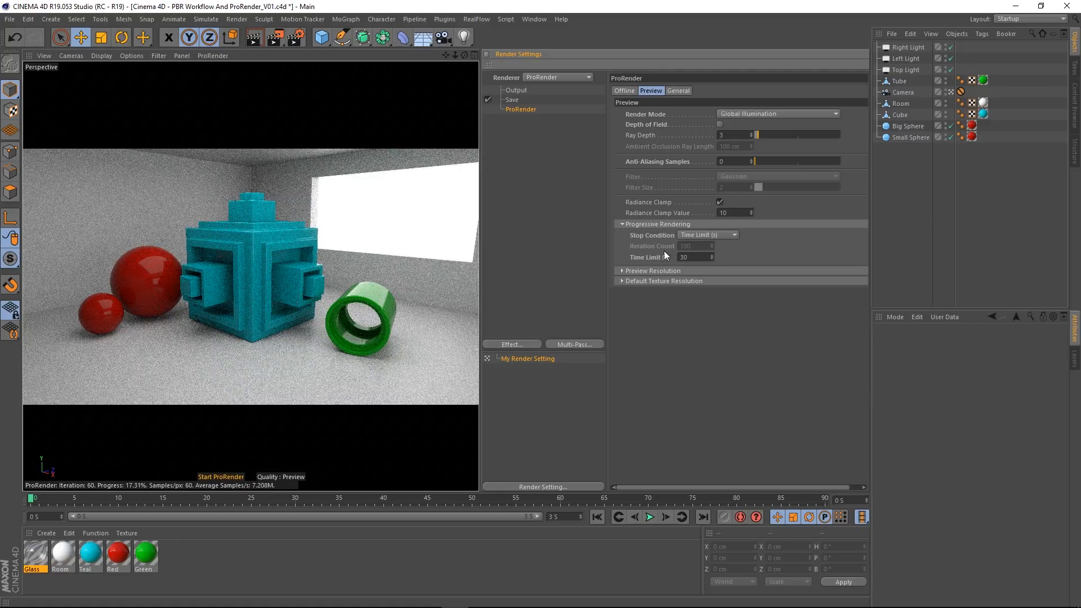
{"action": "double_click", "coordinate": [699, 258]}
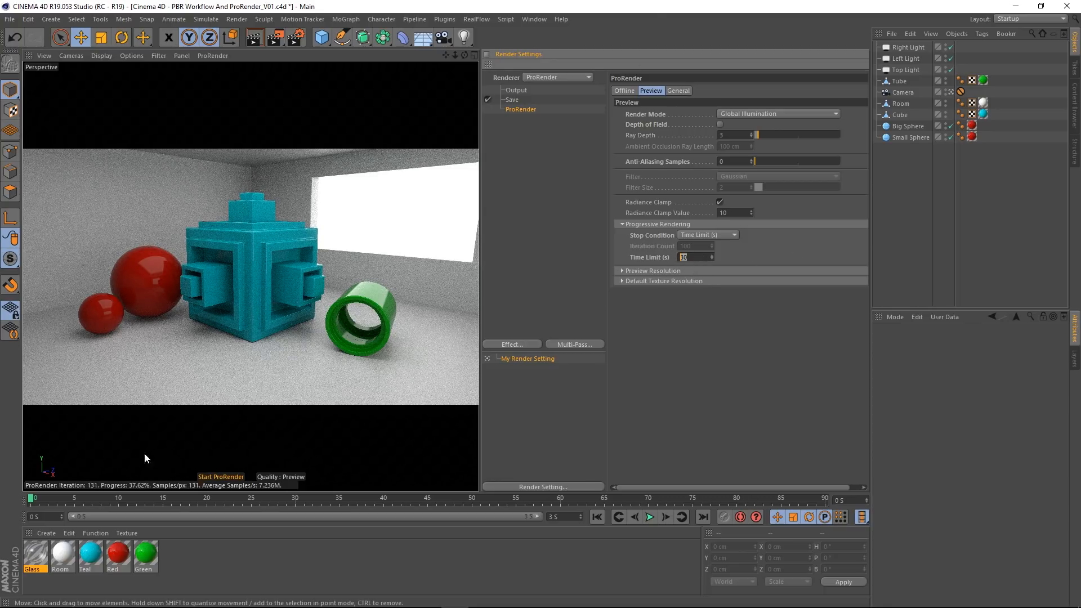
Step: Set the preview's Stop Condition to Never so that the progressive rendering keeps refining
{"action": "left_click", "coordinate": [705, 236]}
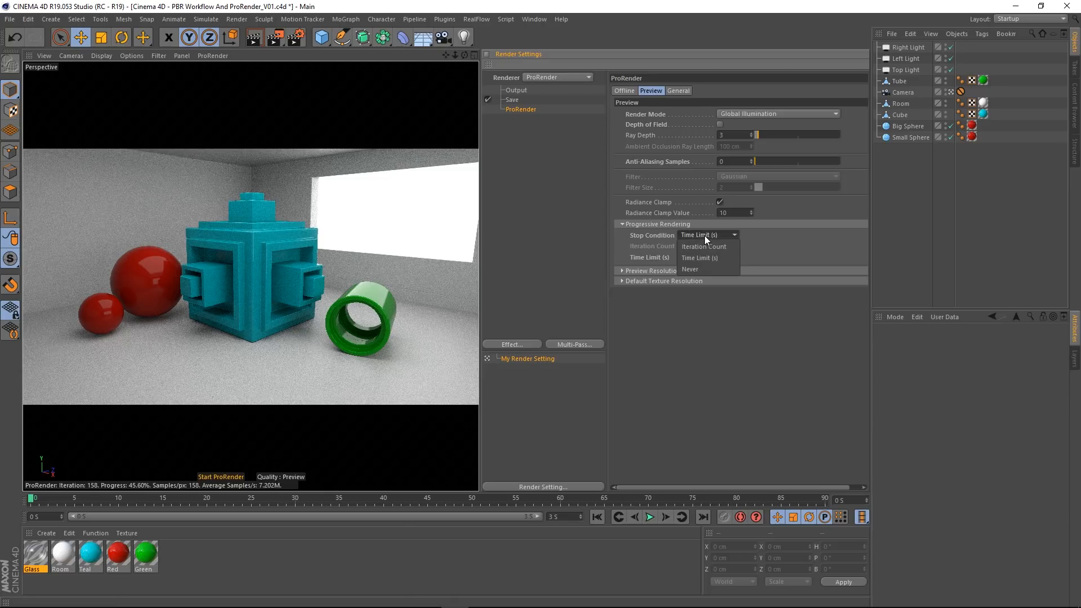
{"action": "left_click", "coordinate": [697, 267]}
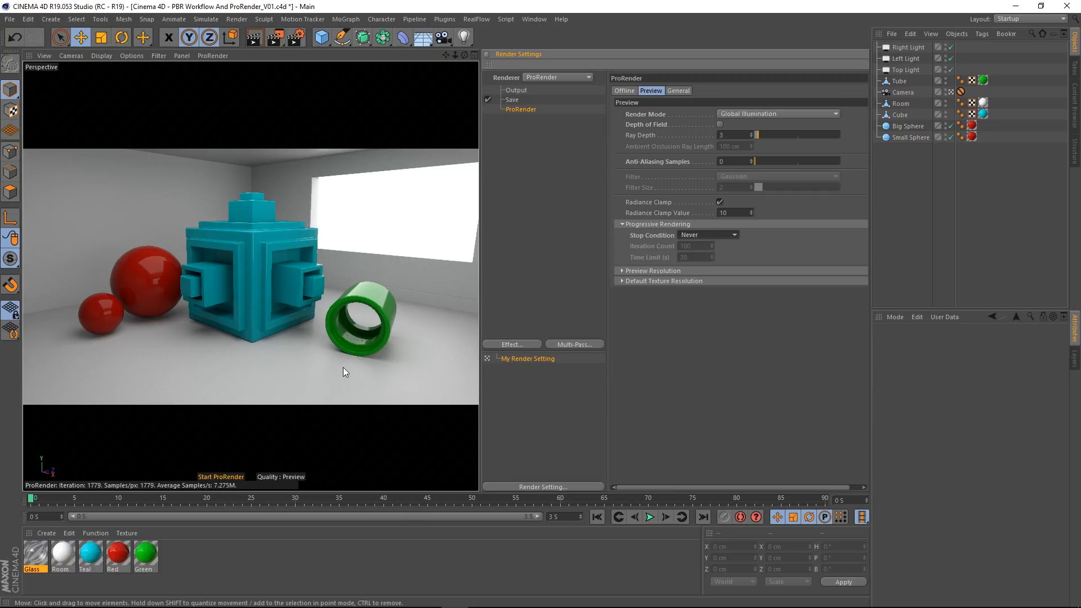
{"action": "left_click", "coordinate": [704, 234]}
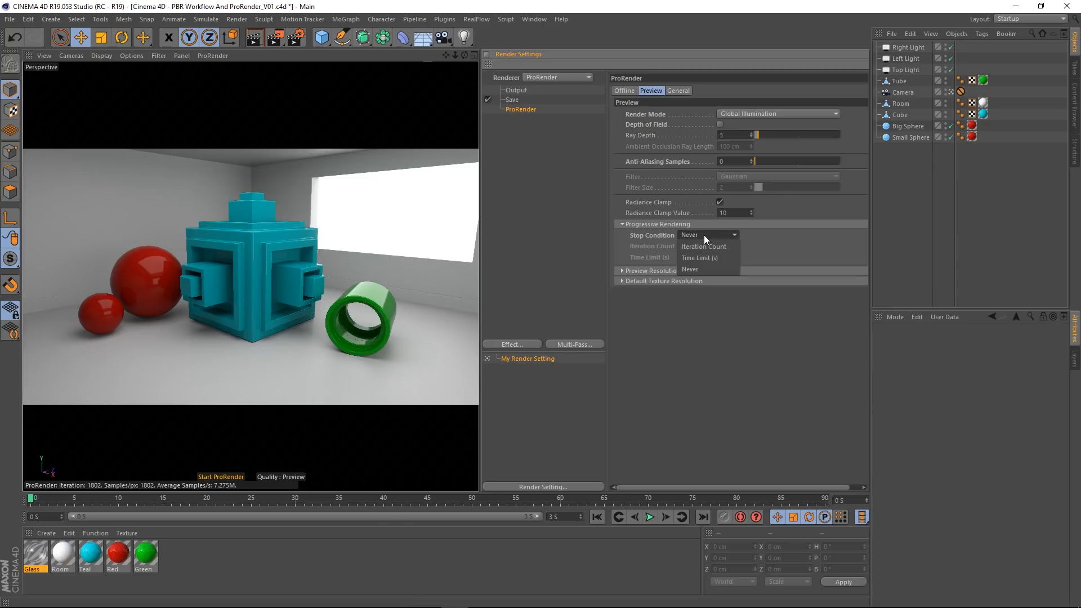
{"action": "left_click", "coordinate": [704, 234]}
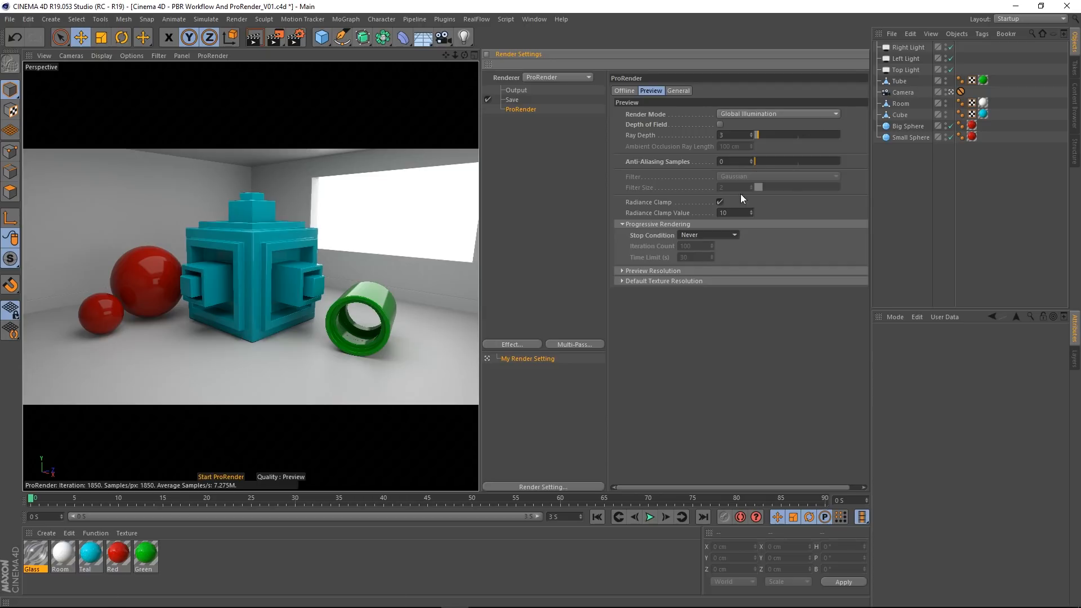
Step: Set the preview's Stop Condition to Iteration Count with a count of 200
{"action": "left_click", "coordinate": [711, 234]}
{"action": "left_click", "coordinate": [707, 246]}
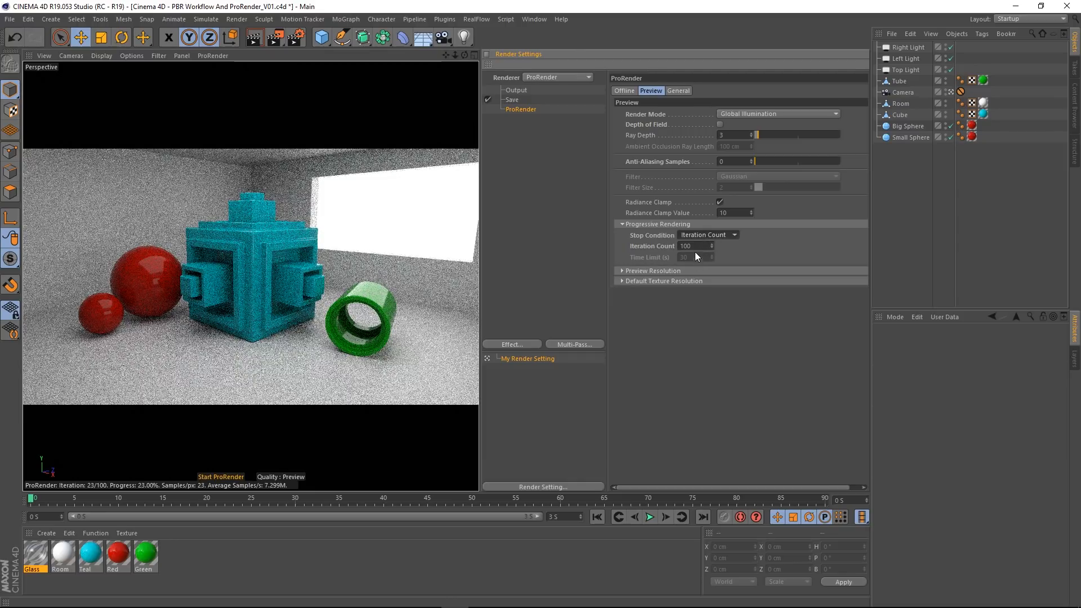
{"action": "double_click", "coordinate": [697, 246]}
{"action": "type", "text": "200"}
{"action": "key", "text": "Return"}
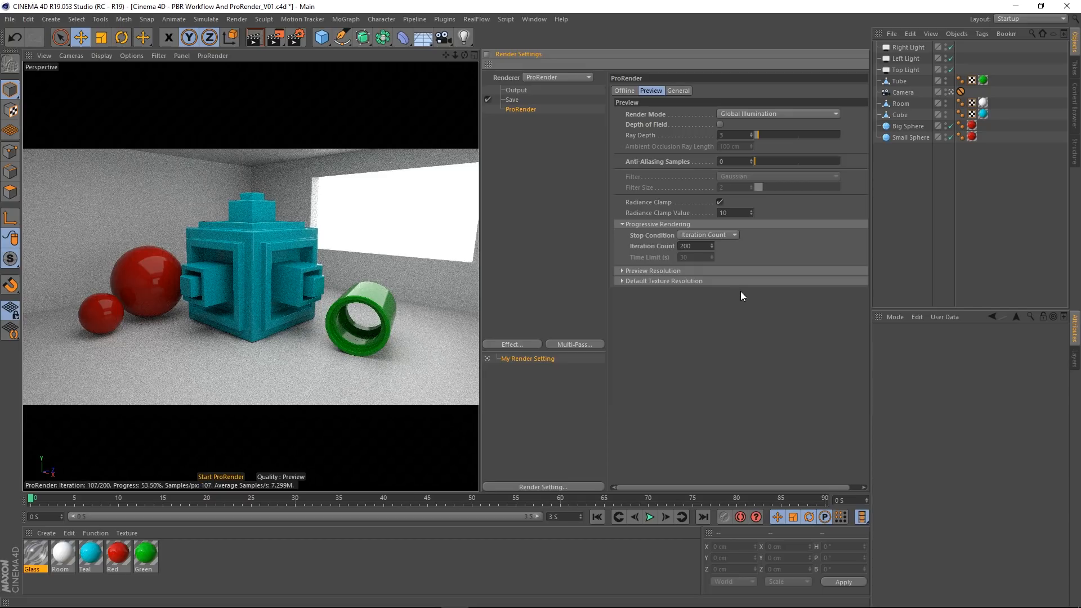
Step: Expand the Preview Resolution settings and set the Iteration Count to 100
{"action": "left_click", "coordinate": [660, 271]}
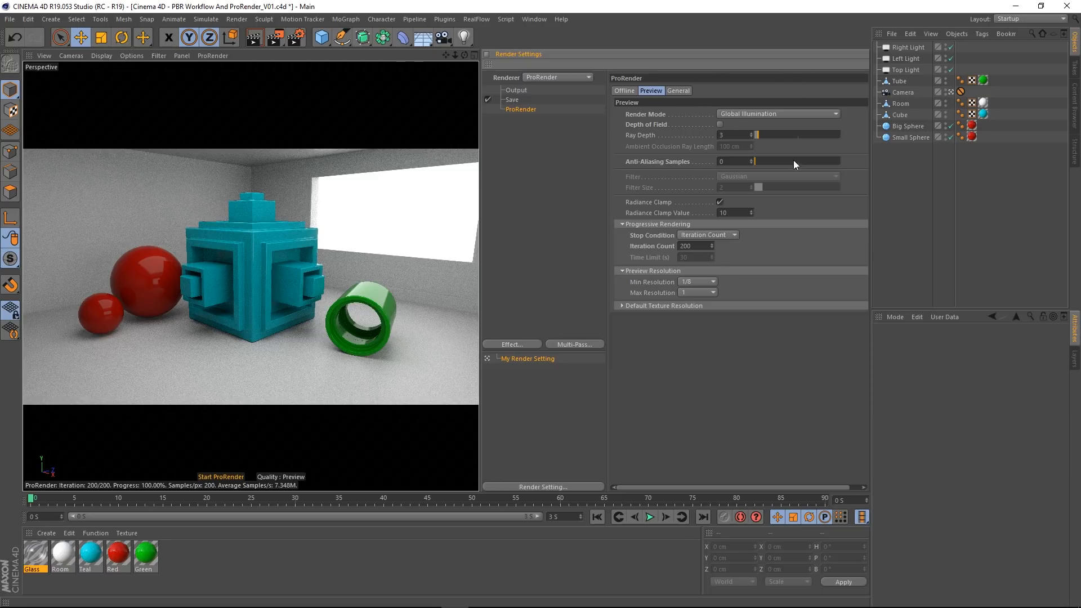
{"action": "double_click", "coordinate": [692, 246]}
{"action": "type", "text": "100"}
{"action": "key", "text": "Return"}
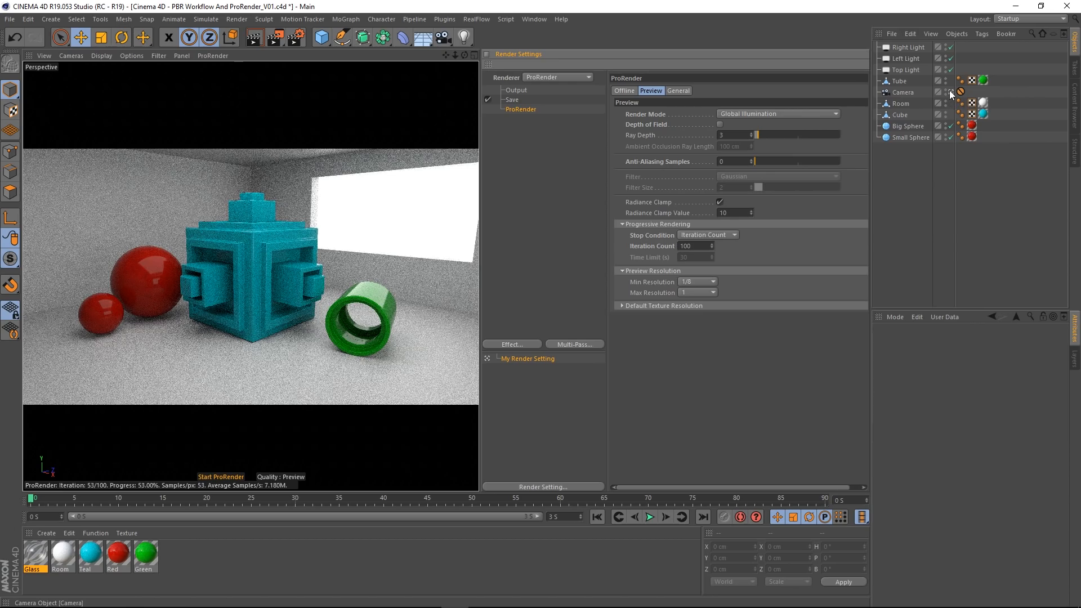
Step: Leave the scene Camera's view and test a preview Min Resolution of 1/16 while moving around the spheres and cube
{"action": "left_click", "coordinate": [950, 91]}
{"action": "left_click_drag", "start_coordinate": [351, 341], "coordinate": [286, 248], "text": "alt"}
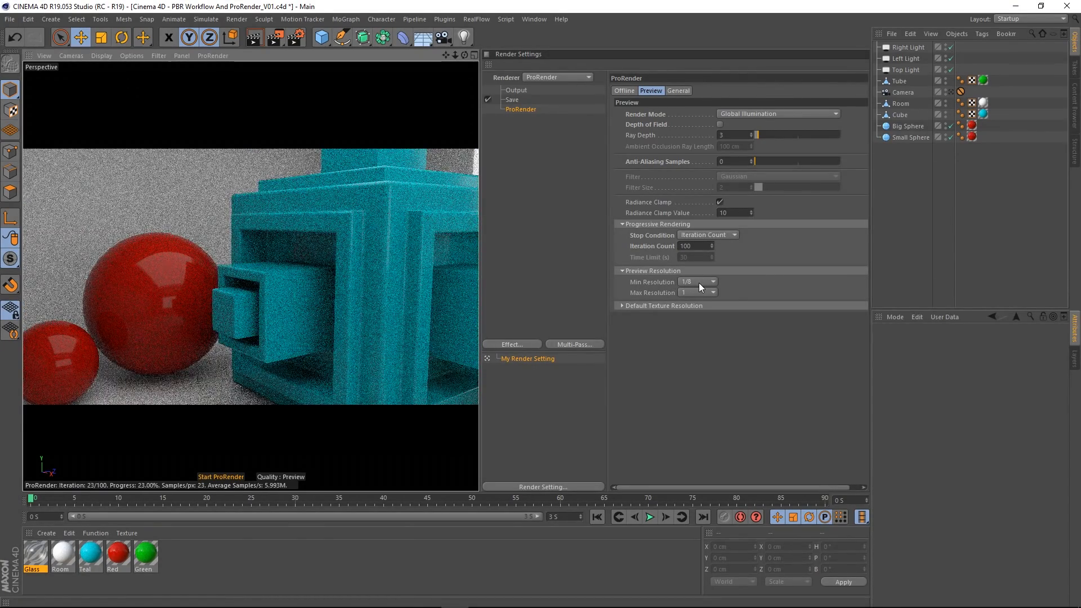
{"action": "left_click_drag", "start_coordinate": [298, 298], "coordinate": [295, 252], "text": "alt"}
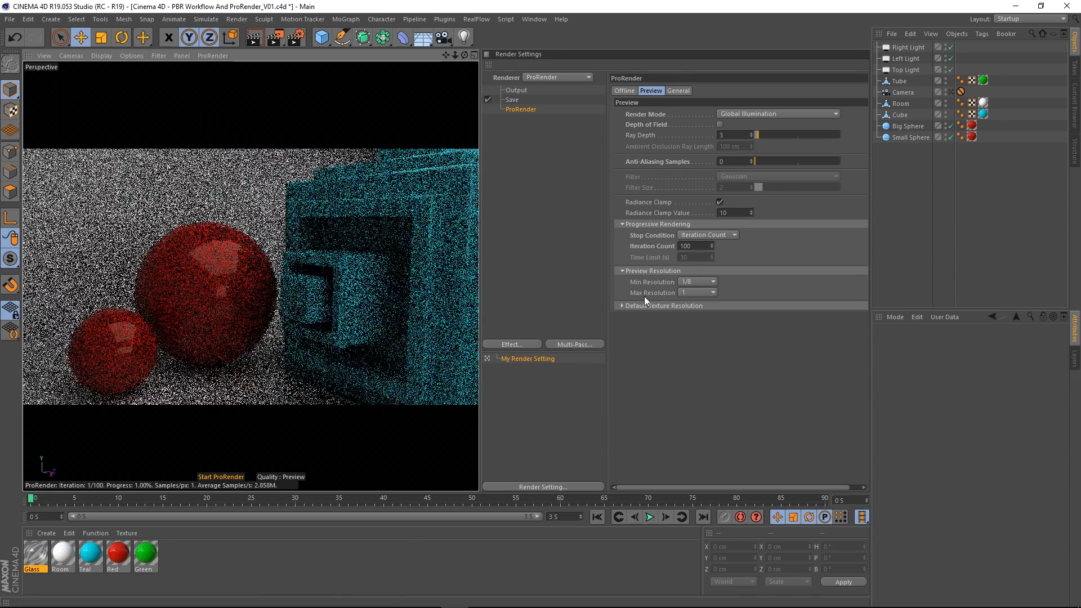
{"action": "left_click", "coordinate": [707, 281]}
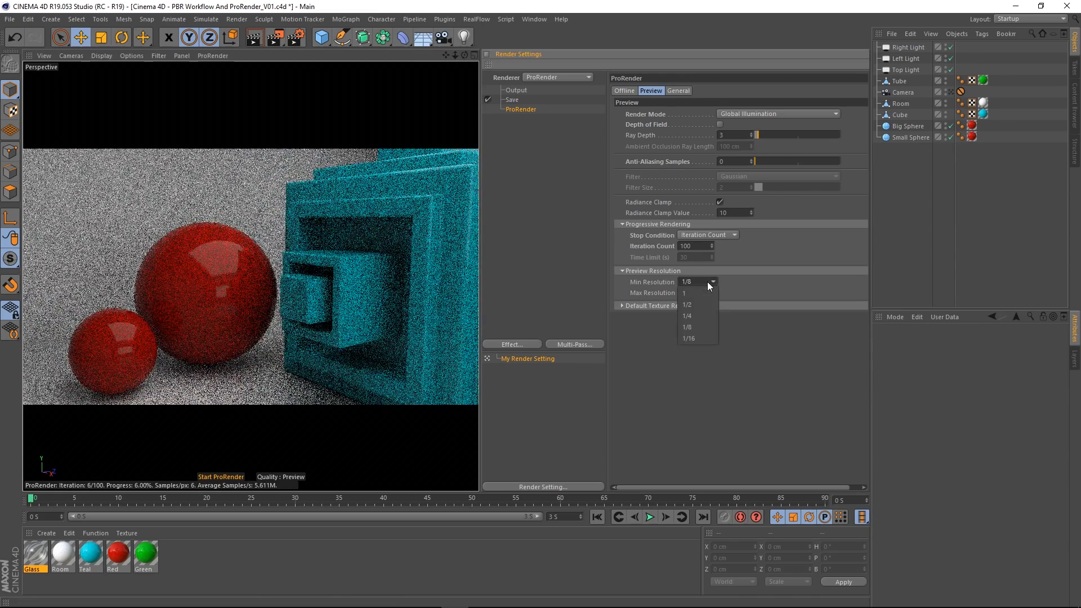
{"action": "left_click", "coordinate": [694, 341]}
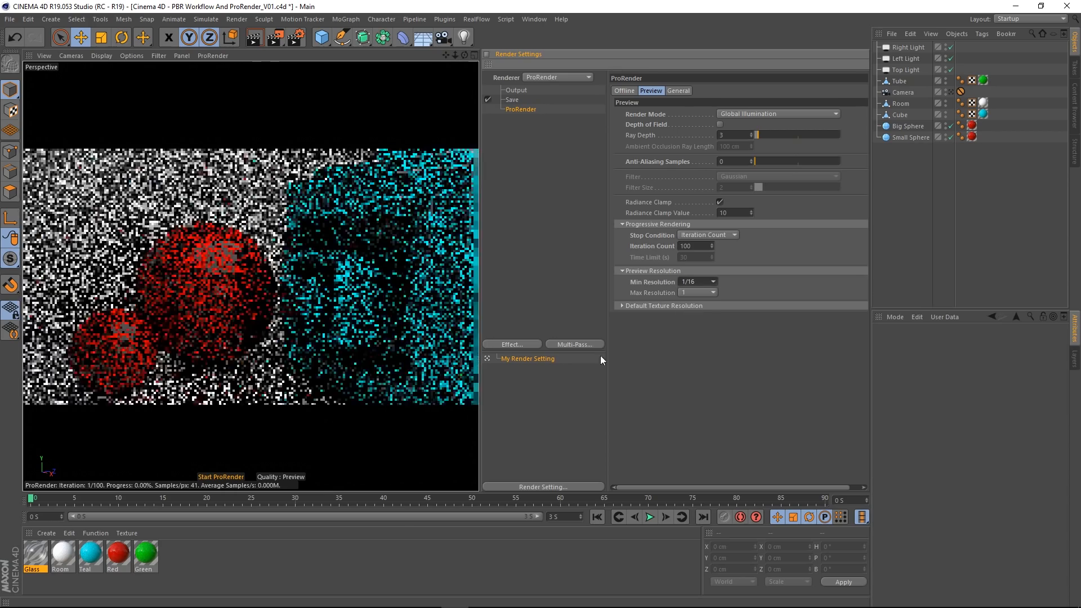
{"action": "left_click_drag", "start_coordinate": [338, 276], "coordinate": [387, 289], "text": "alt"}
Step: Try a preview Min Resolution of 1/2 while moving the view around the cube
{"action": "left_click", "coordinate": [698, 283]}
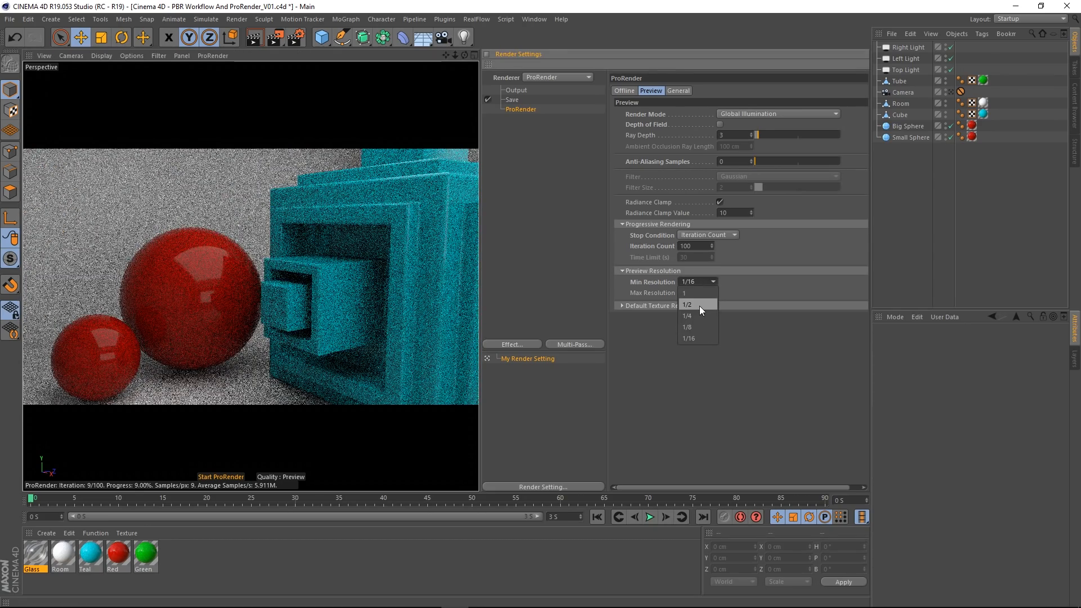
{"action": "left_click", "coordinate": [699, 306]}
{"action": "left_click_drag", "start_coordinate": [356, 307], "coordinate": [303, 332], "text": "alt"}
Step: Reset the preview's Min Resolution to its default and test it by moving the view around the red spheres
{"action": "left_click", "coordinate": [698, 282]}
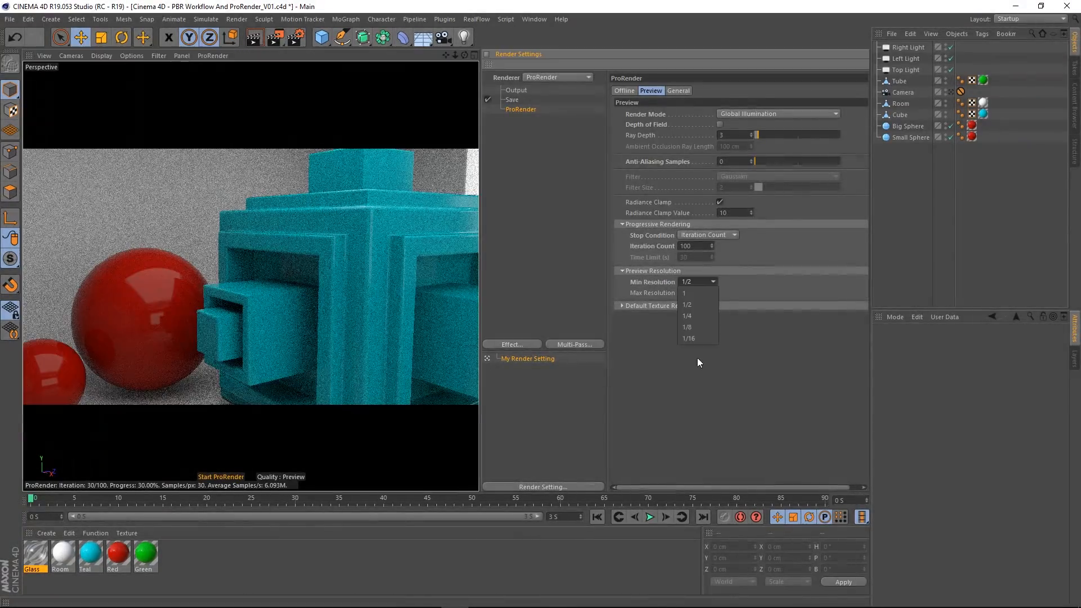
{"action": "left_click", "coordinate": [643, 280]}
{"action": "right_click", "coordinate": [649, 280]}
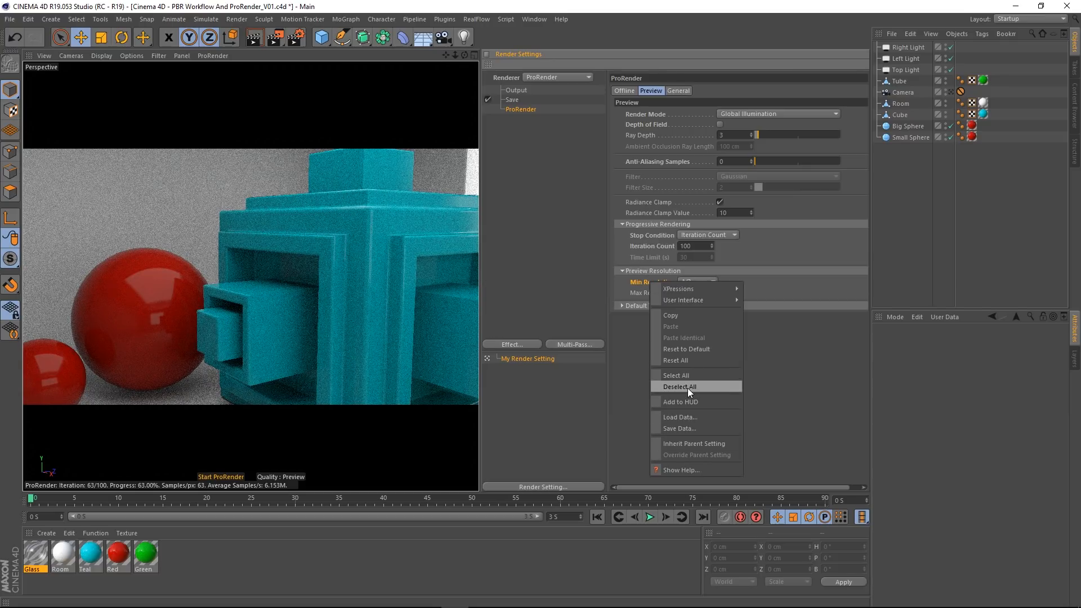
{"action": "left_click", "coordinate": [687, 350]}
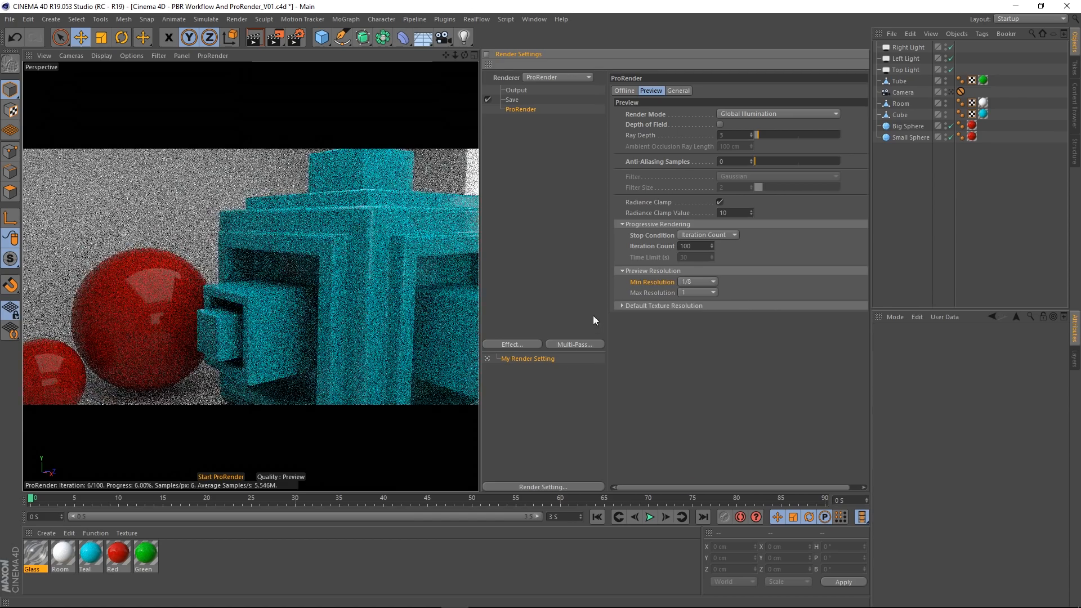
{"action": "middle_click_drag", "start_coordinate": [311, 341], "coordinate": [470, 300], "text": "alt"}
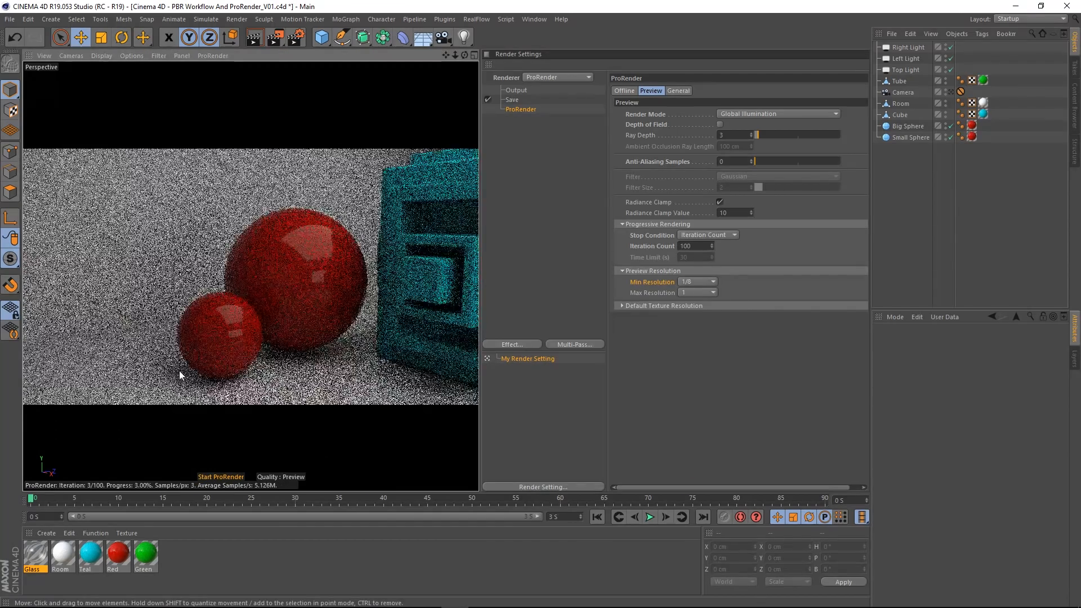
{"action": "mouse_move", "coordinate": [335, 312]}
{"action": "left_mouse_down", "text": "alt"}
{"action": "mouse_move", "coordinate": [299, 331]}
{"action": "mouse_move", "coordinate": [242, 331]}
{"action": "mouse_move", "coordinate": [325, 319]}
{"action": "left_mouse_up", "text": "alt"}
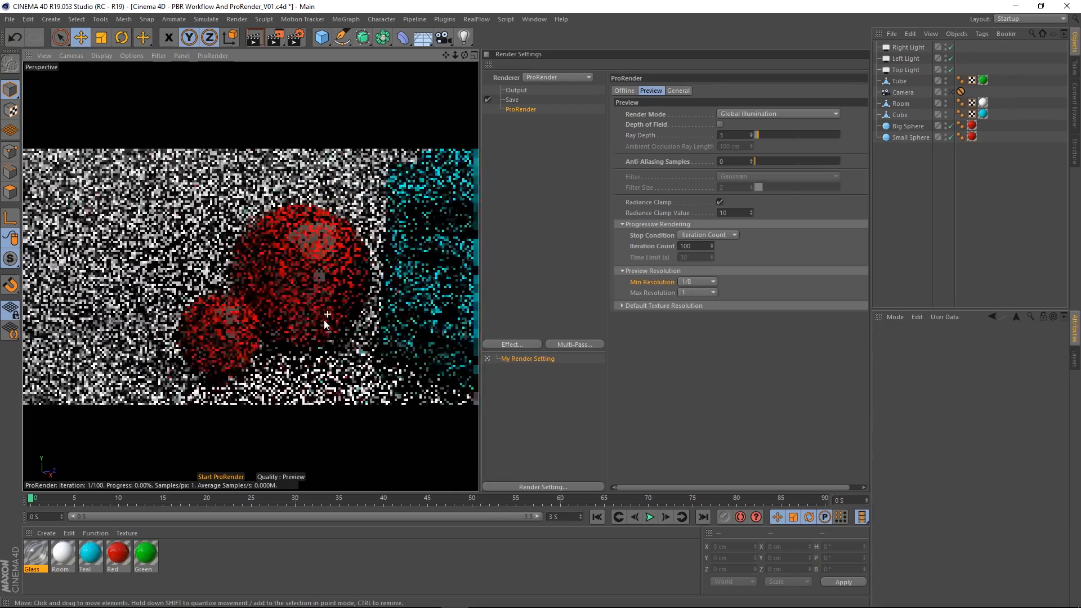
{"action": "right_click_drag", "start_coordinate": [220, 353], "coordinate": [284, 289], "text": "alt"}
{"action": "left_click_drag", "start_coordinate": [283, 288], "coordinate": [261, 288], "text": "alt"}
{"action": "left_click_drag", "start_coordinate": [357, 271], "coordinate": [333, 280], "text": "alt"}
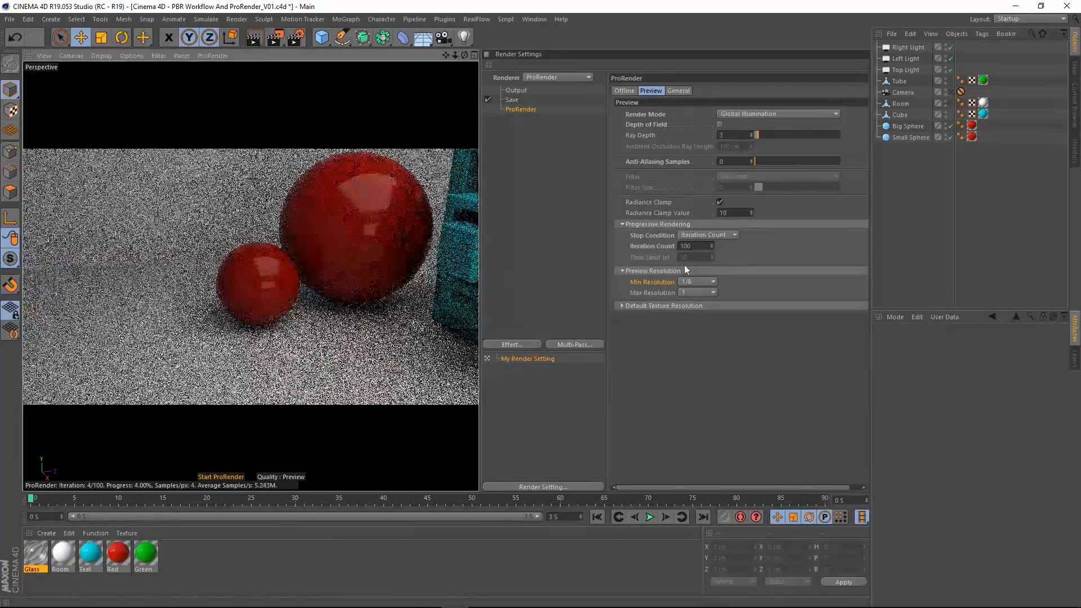
Step: Set the preview's Min Resolution to 1/16 and test it by moving the view near the small red sphere
{"action": "left_click", "coordinate": [697, 281]}
{"action": "left_click", "coordinate": [695, 339]}
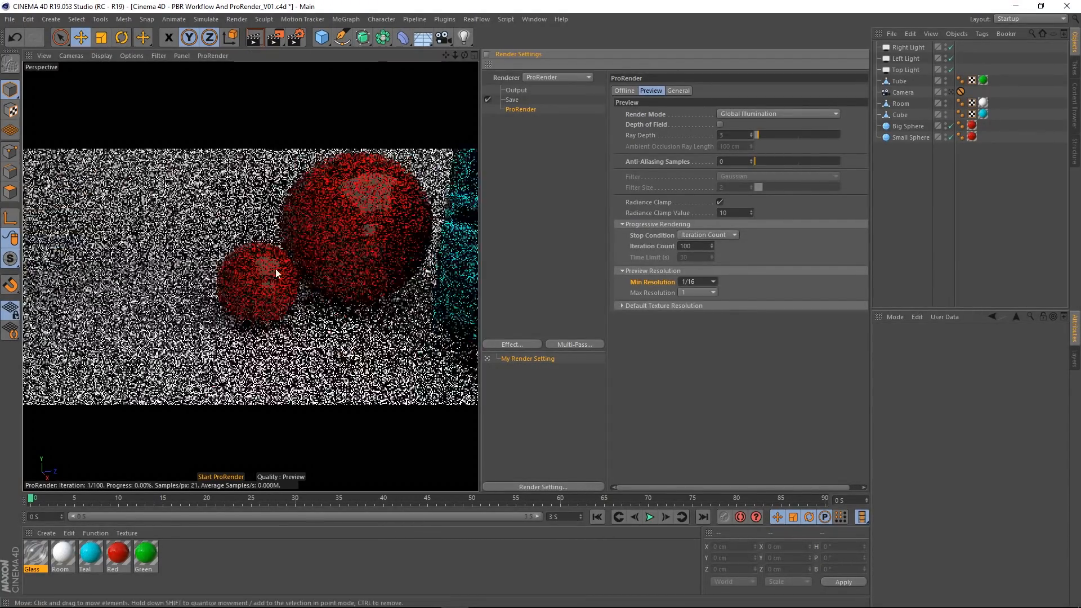
{"action": "left_click_drag", "start_coordinate": [275, 268], "coordinate": [298, 292], "text": "alt"}
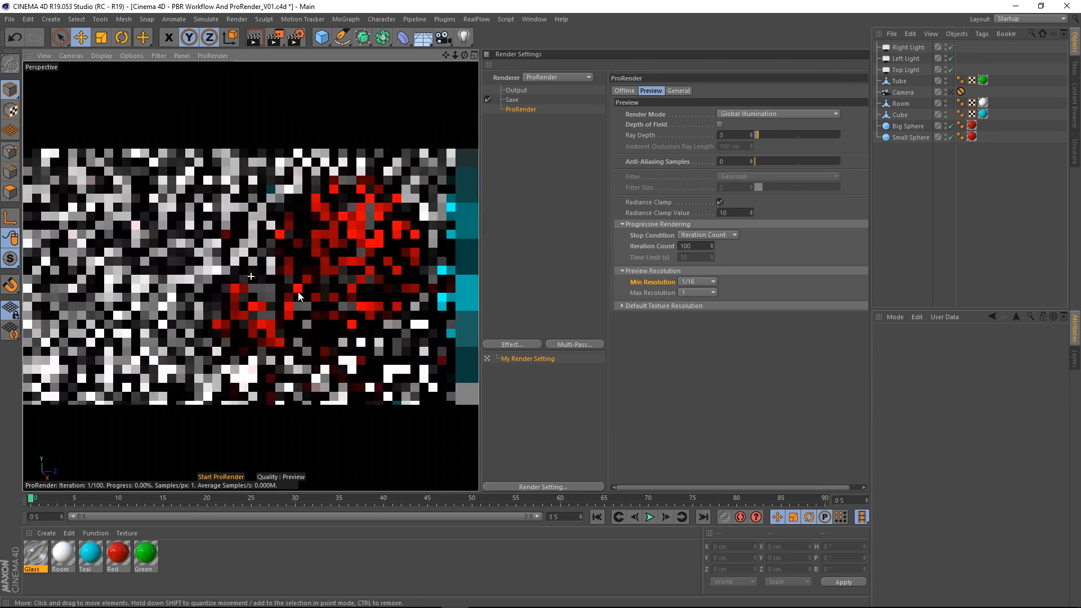
Step: Reset the preview's Min Resolution to its default and return to the scene Camera's view
{"action": "right_click", "coordinate": [652, 282]}
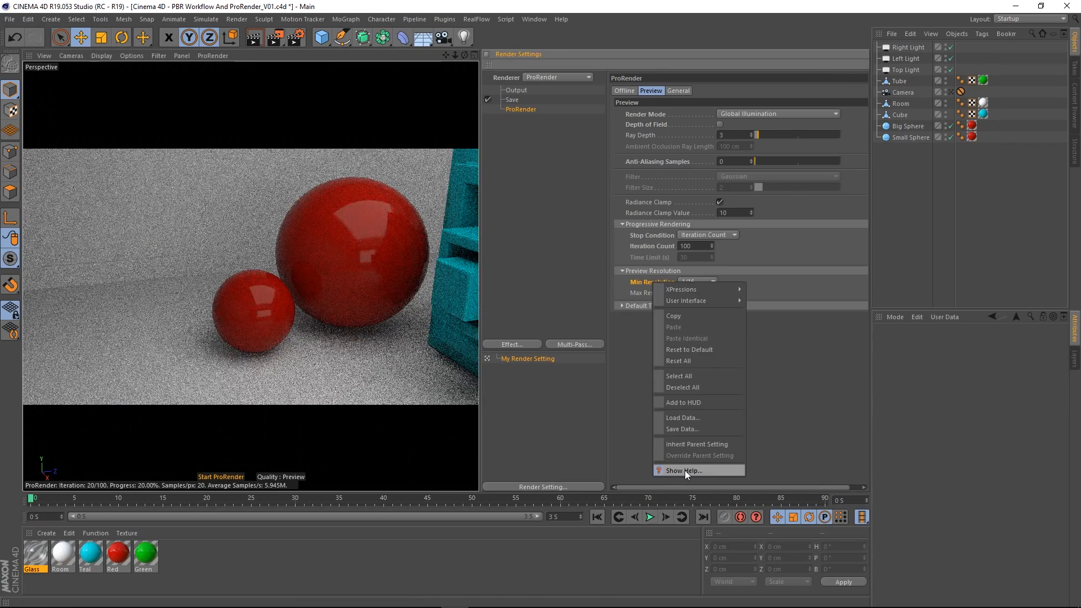
{"action": "left_click", "coordinate": [695, 350]}
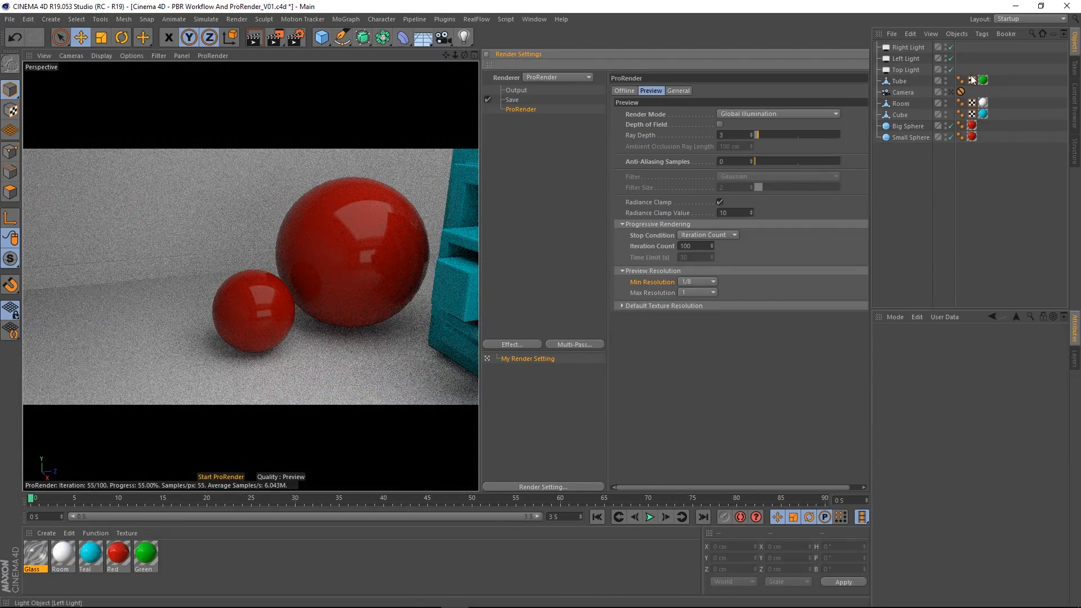
{"action": "left_click", "coordinate": [951, 91]}
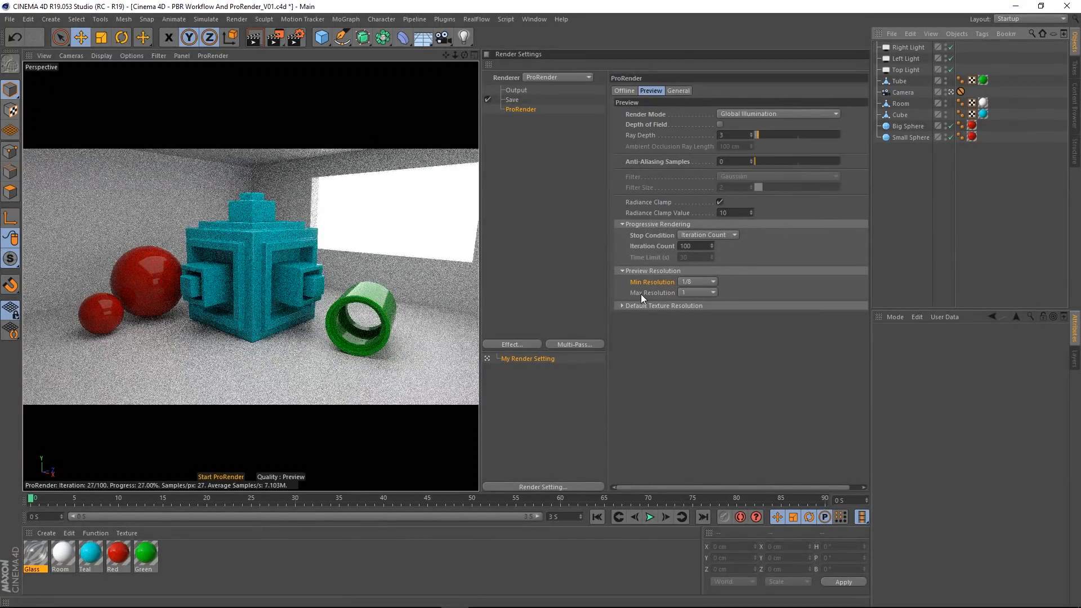
Step: Try preview Max Resolution values of 1/2 and 1/4 on the room scene
{"action": "left_click", "coordinate": [697, 293]}
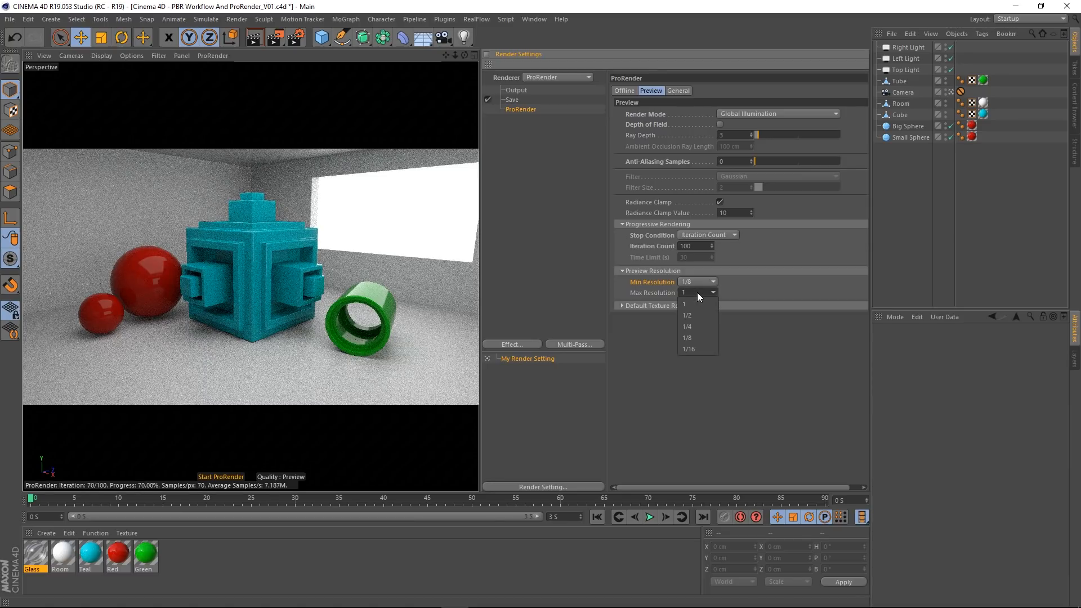
{"action": "left_click", "coordinate": [695, 316]}
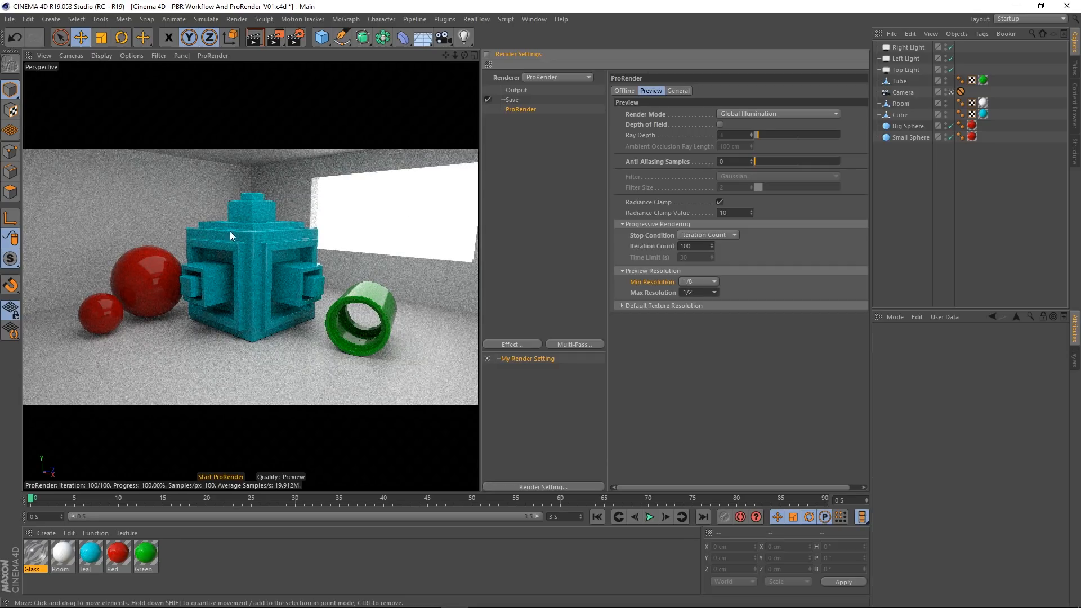
{"action": "left_click", "coordinate": [695, 282]}
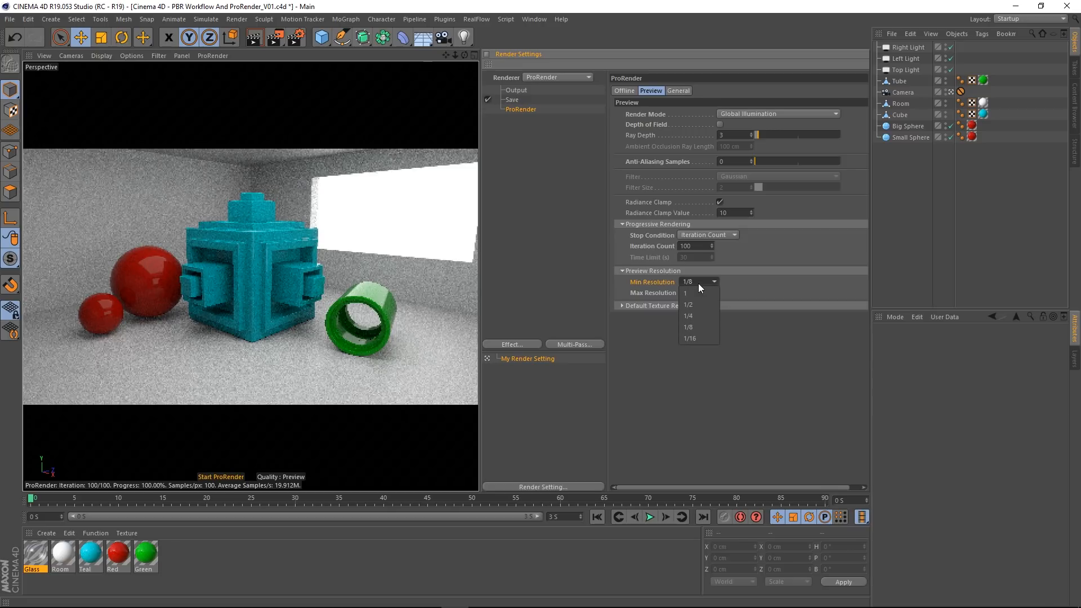
{"action": "left_click", "coordinate": [698, 282]}
{"action": "left_click", "coordinate": [695, 292]}
{"action": "left_click", "coordinate": [692, 326]}
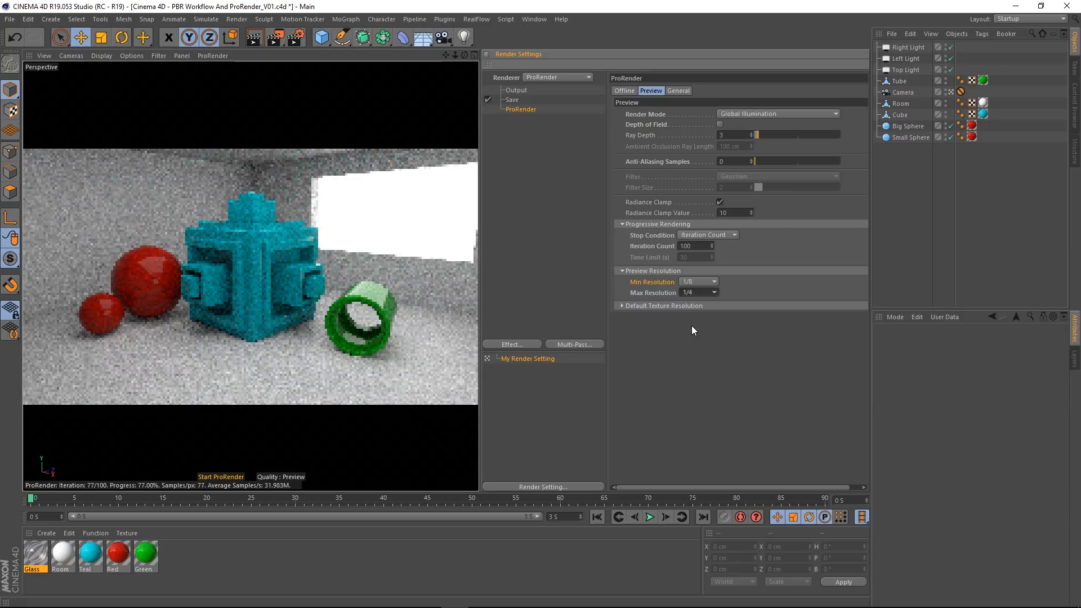
Step: Try lower preview Max Resolution values of 1/8 and 1/16 on the room scene
{"action": "left_click", "coordinate": [696, 293]}
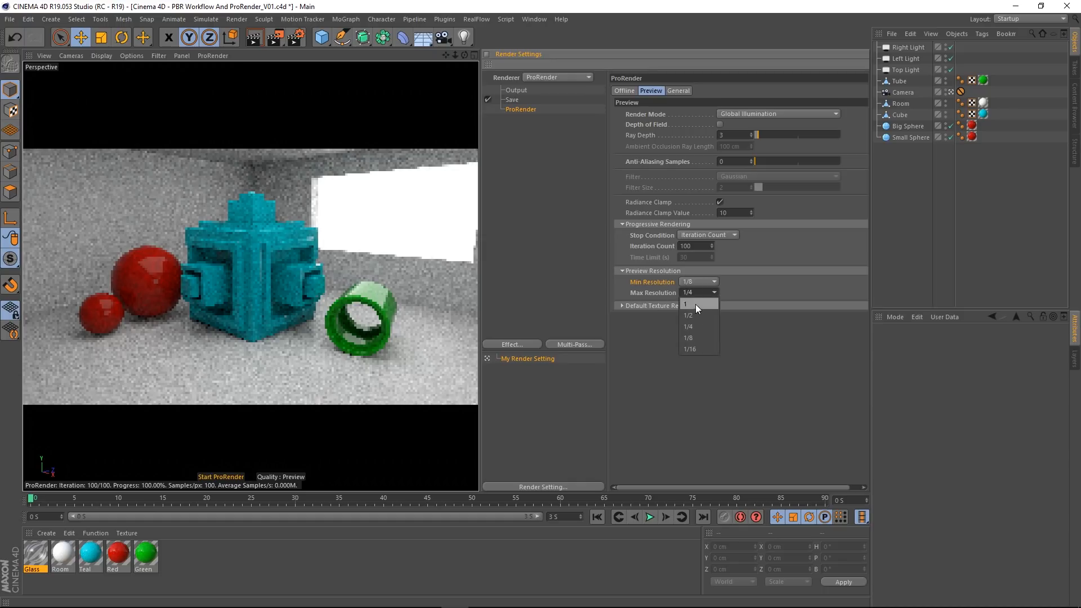
{"action": "left_click", "coordinate": [691, 336]}
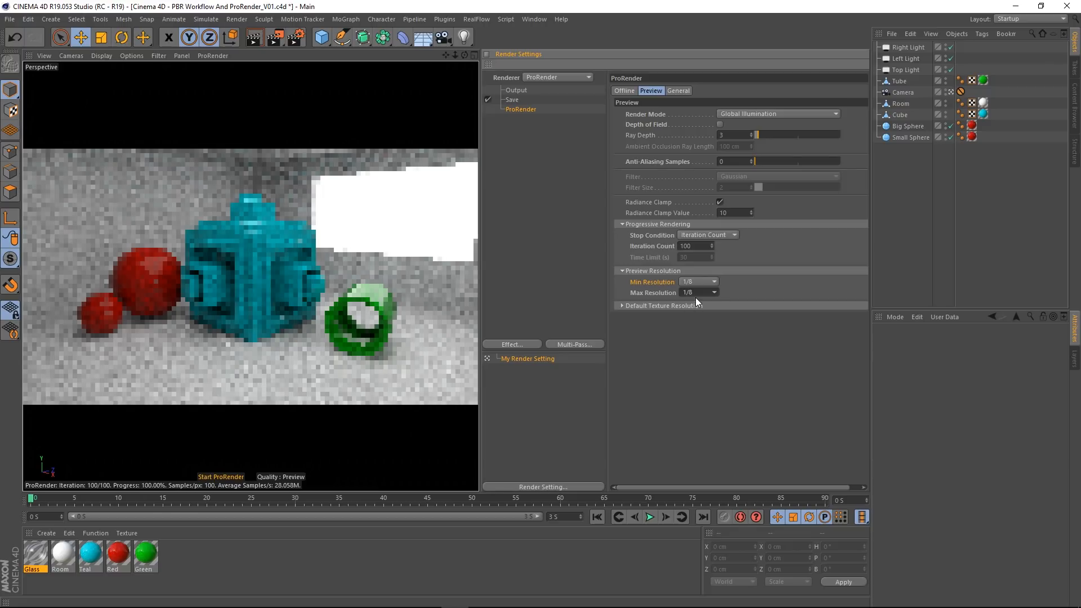
{"action": "left_click", "coordinate": [697, 292]}
{"action": "left_click", "coordinate": [700, 351]}
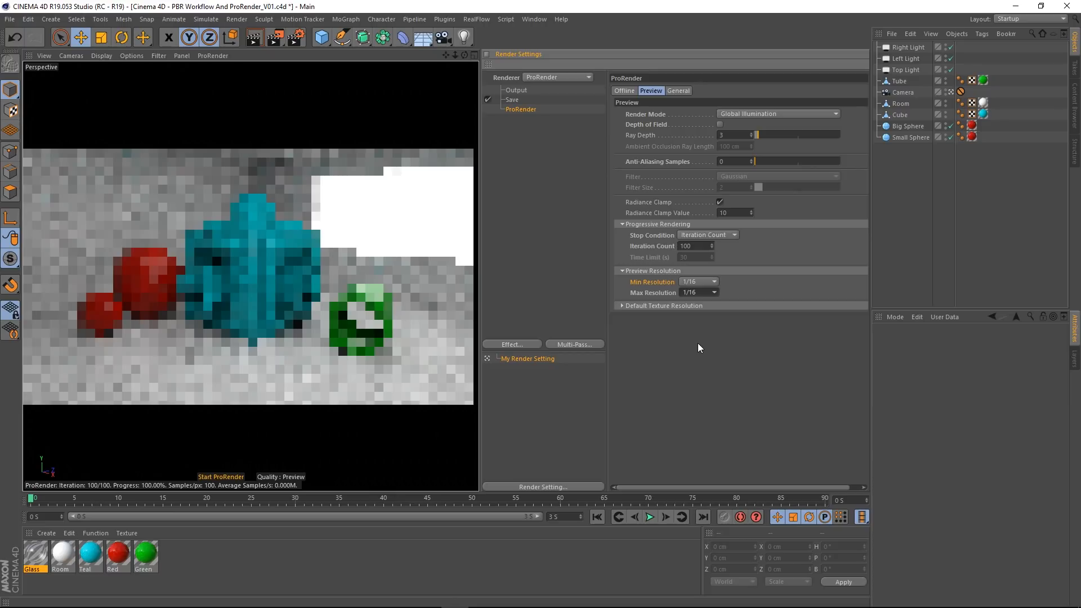
Step: Set the preview's Max Resolution to 1 and reset its Min Resolution to the default
{"action": "left_click", "coordinate": [697, 293]}
{"action": "left_click", "coordinate": [696, 303]}
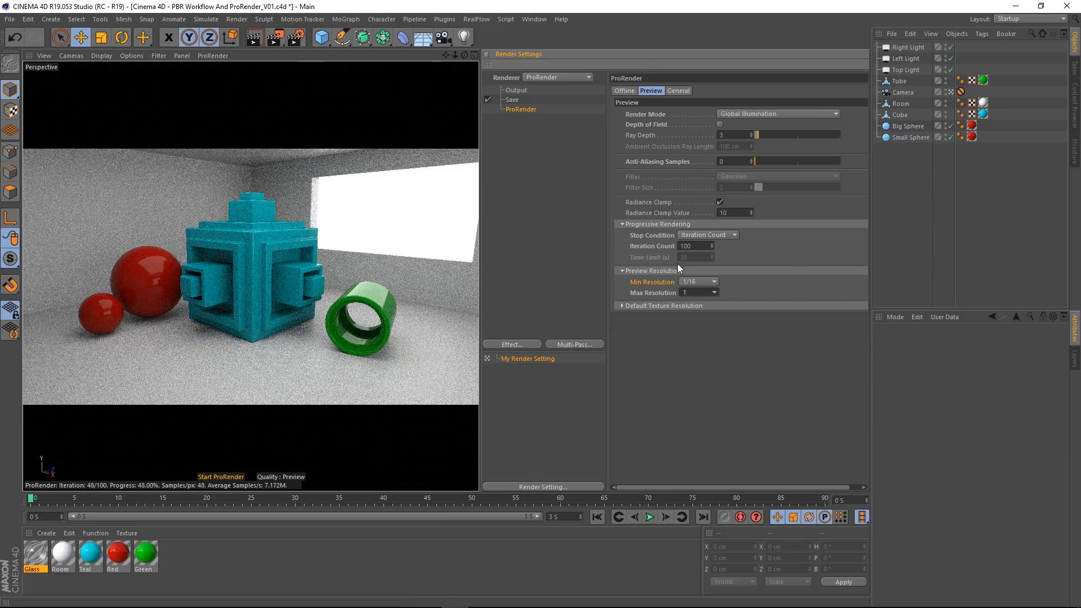
{"action": "left_click", "coordinate": [703, 281]}
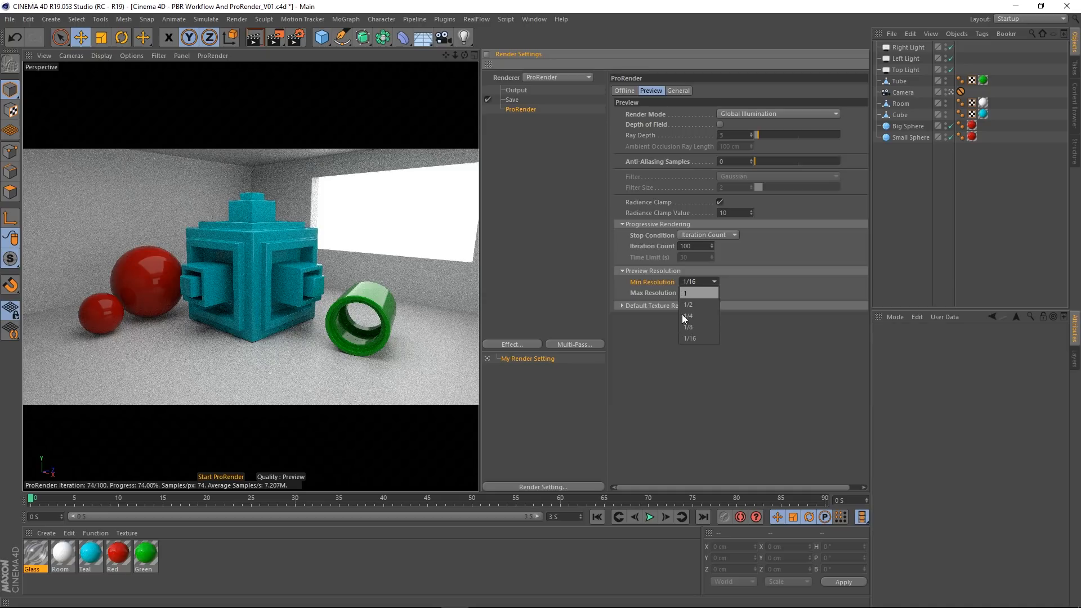
{"action": "left_click", "coordinate": [647, 278]}
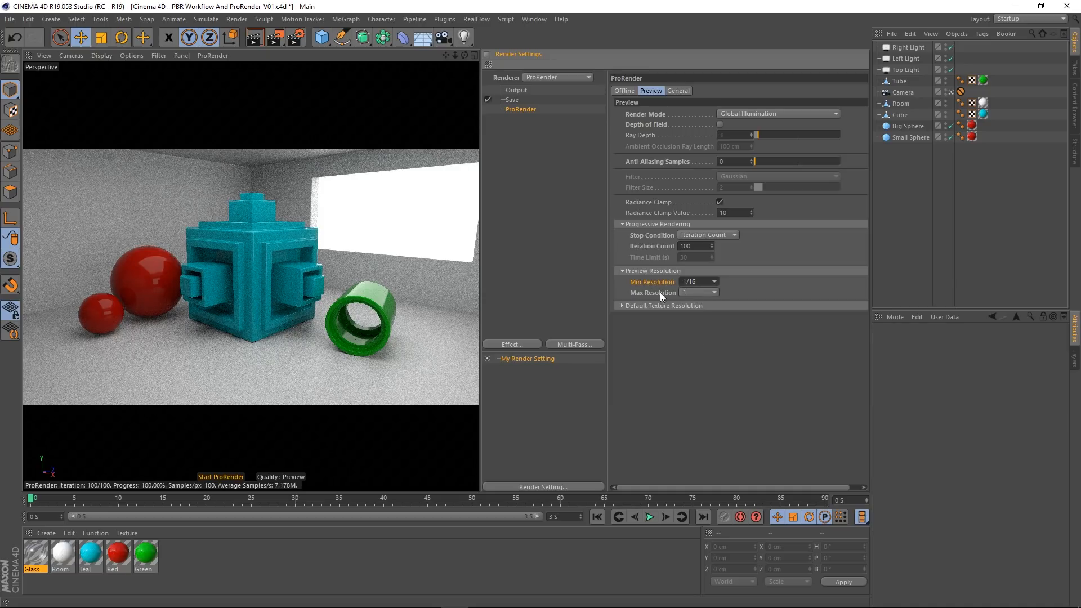
{"action": "right_click", "coordinate": [660, 282]}
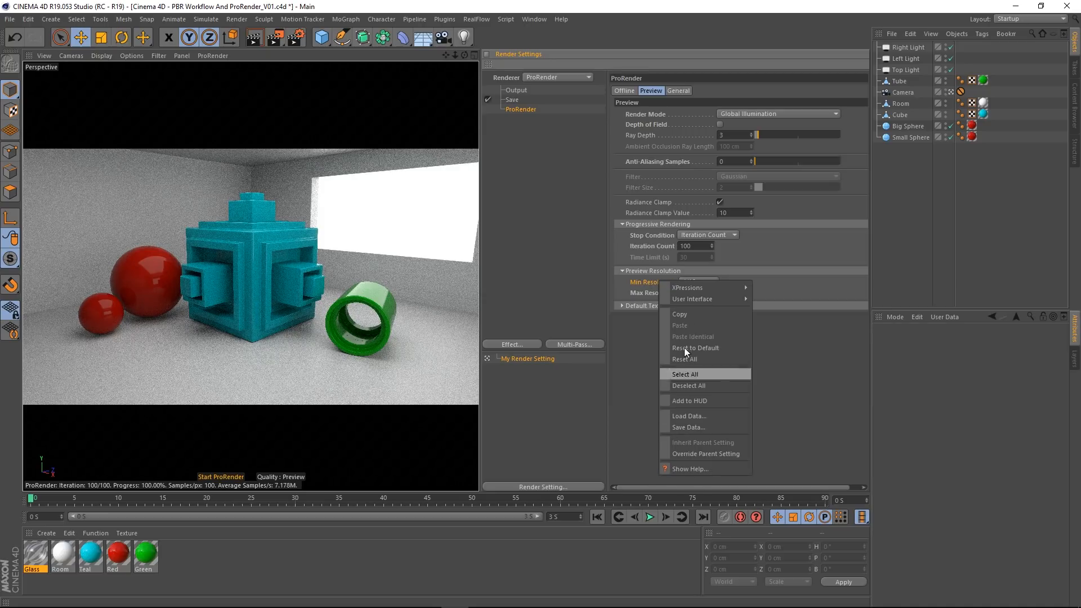
{"action": "left_click", "coordinate": [700, 348]}
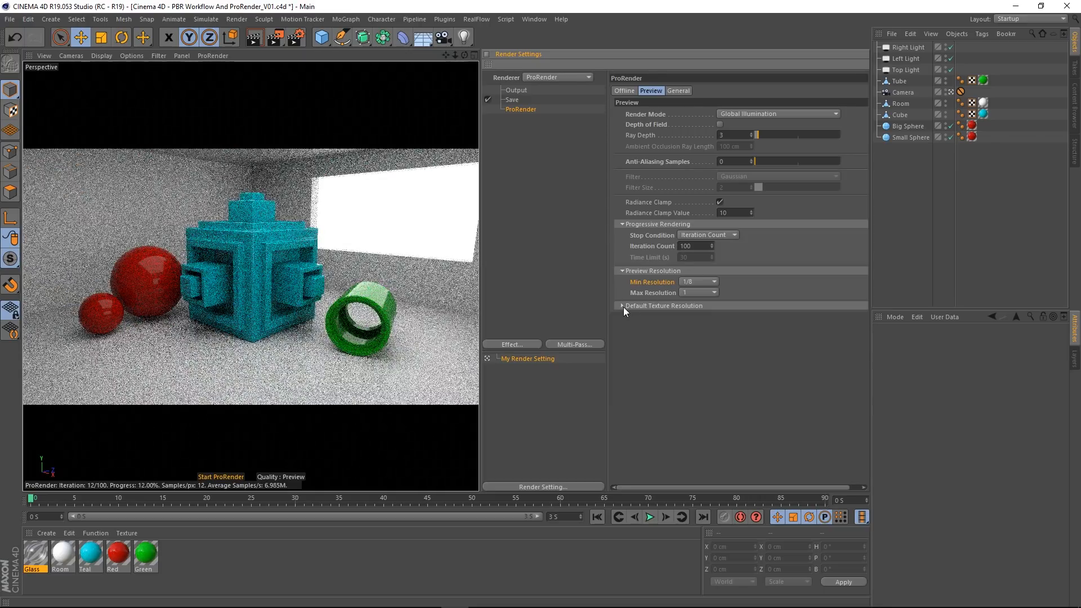
Step: Reveal the preview's Default Texture Resolution settings and delete the Glass material
{"action": "left_click", "coordinate": [621, 306]}
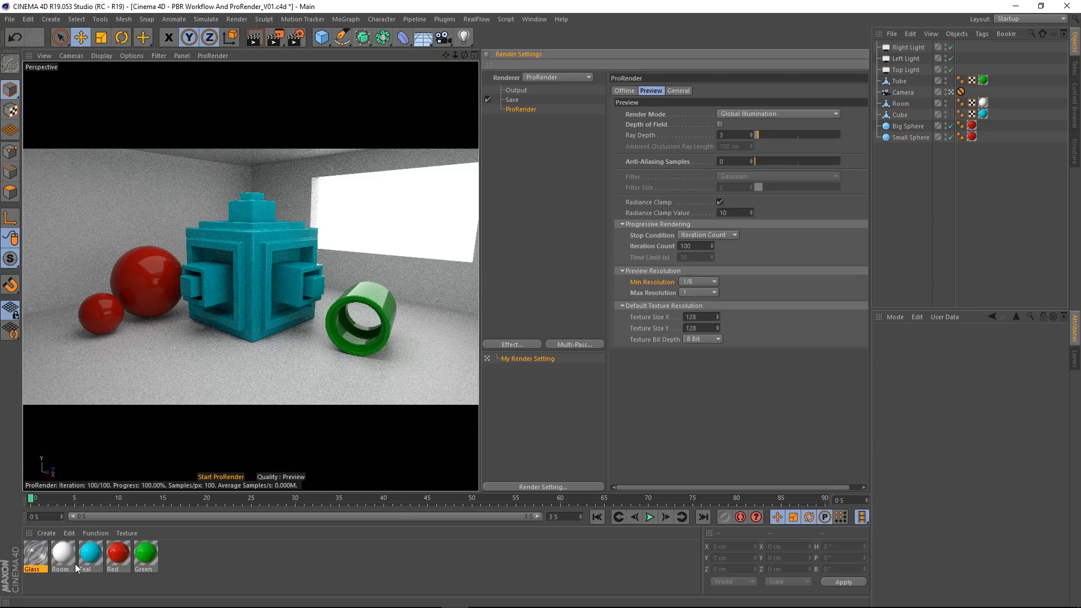
{"action": "left_click", "coordinate": [35, 563]}
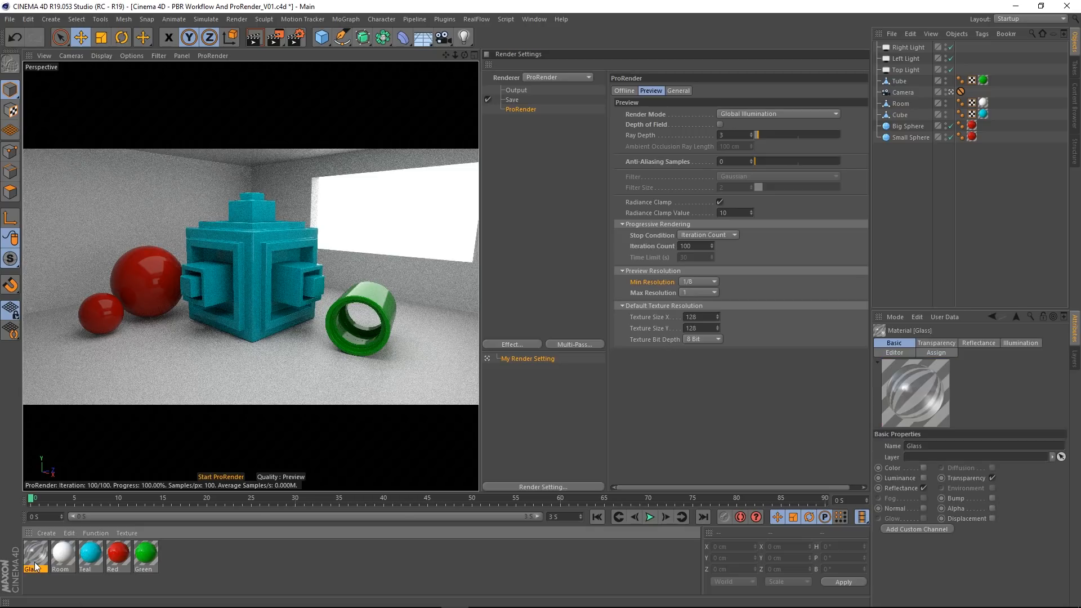
{"action": "key", "text": "Delete"}
Step: Create a new PBR material and name it "wood"
{"action": "left_click", "coordinate": [50, 533]}
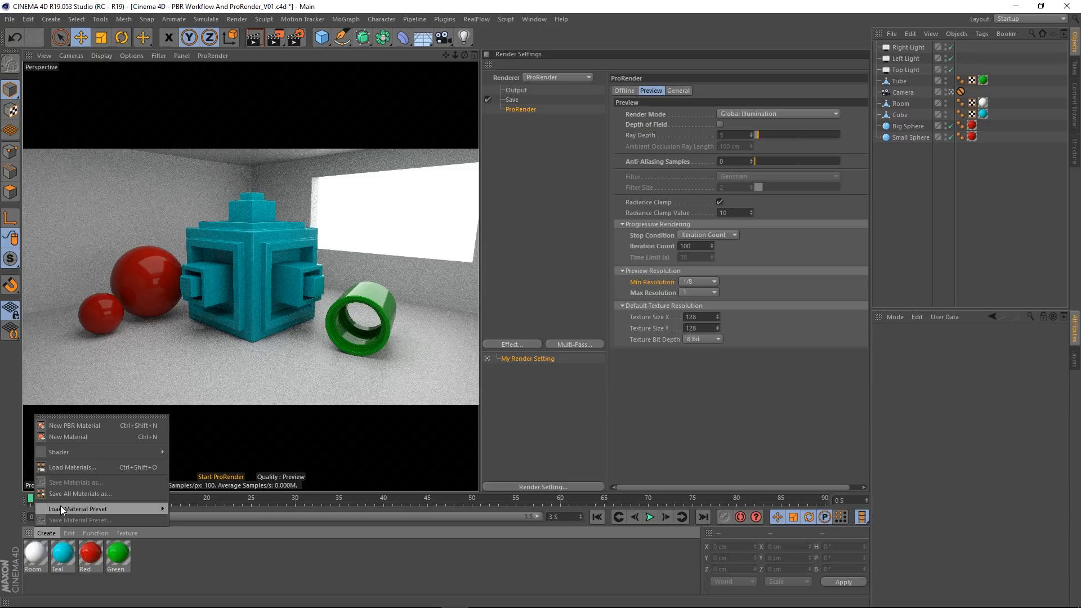
{"action": "left_click", "coordinate": [72, 425]}
{"action": "double_click", "coordinate": [36, 557]}
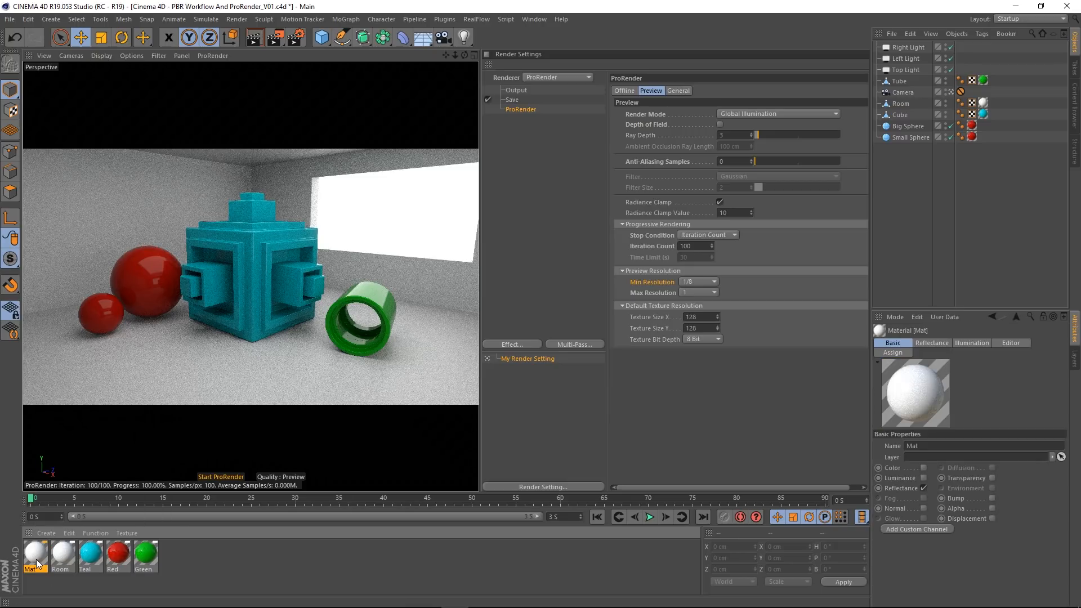
{"action": "double_click", "coordinate": [199, 173]}
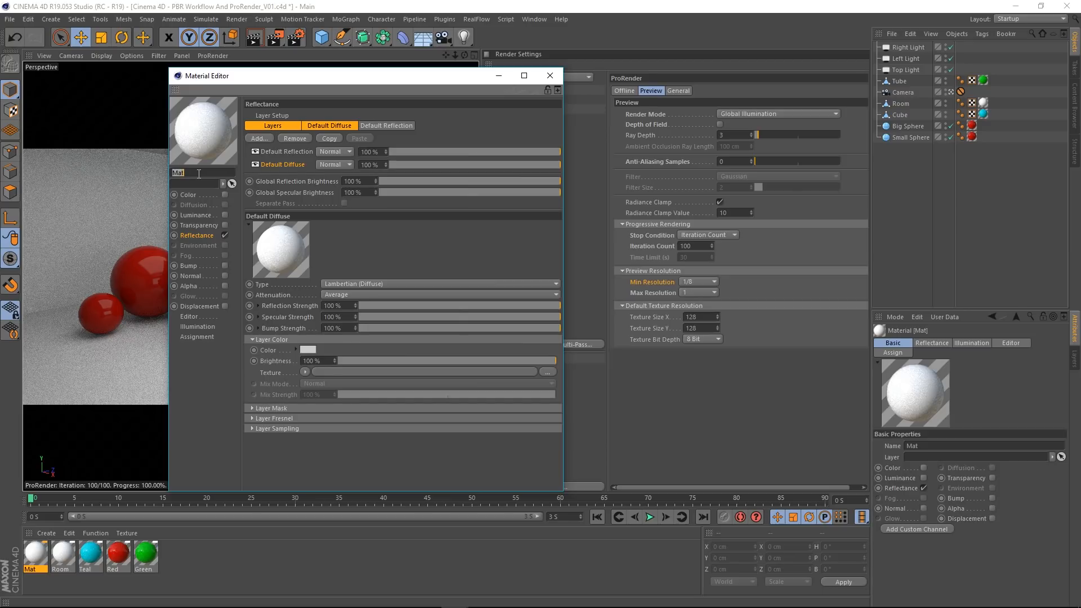
{"action": "type", "text": "wood"}
{"action": "key", "text": "Return"}
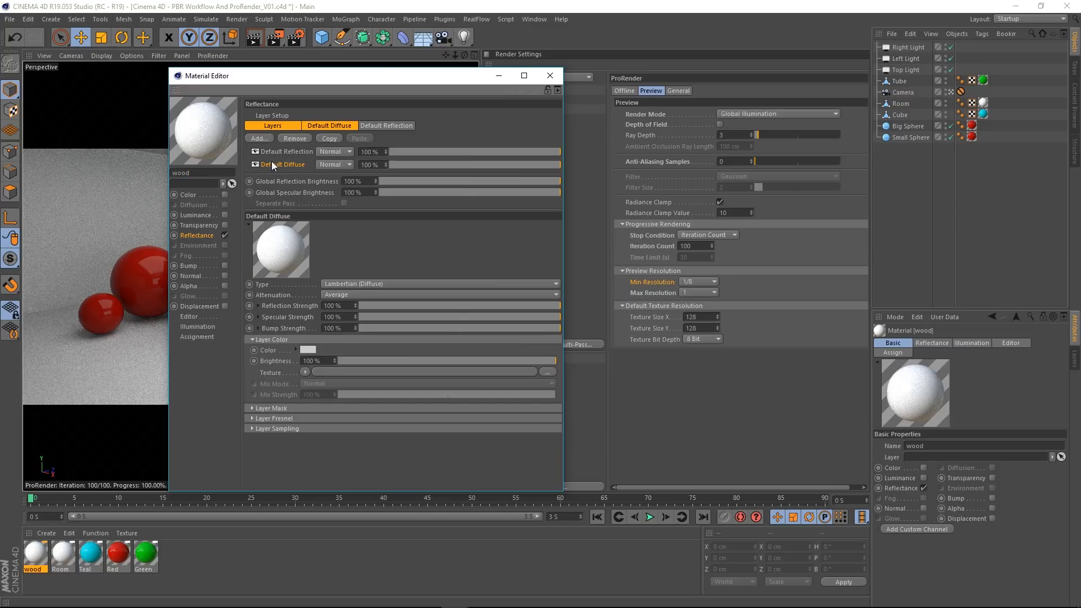
{"action": "left_click", "coordinate": [550, 75]}
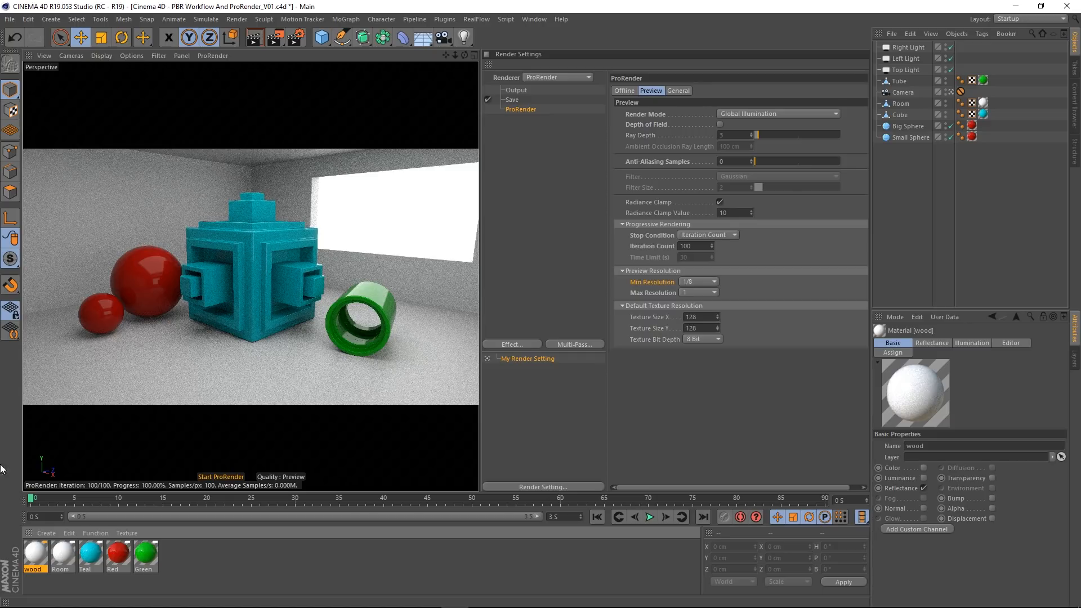
Step: Load the Wood surface shader as the layer color texture of the wood material's Default Diffuse layer
{"action": "double_click", "coordinate": [37, 554]}
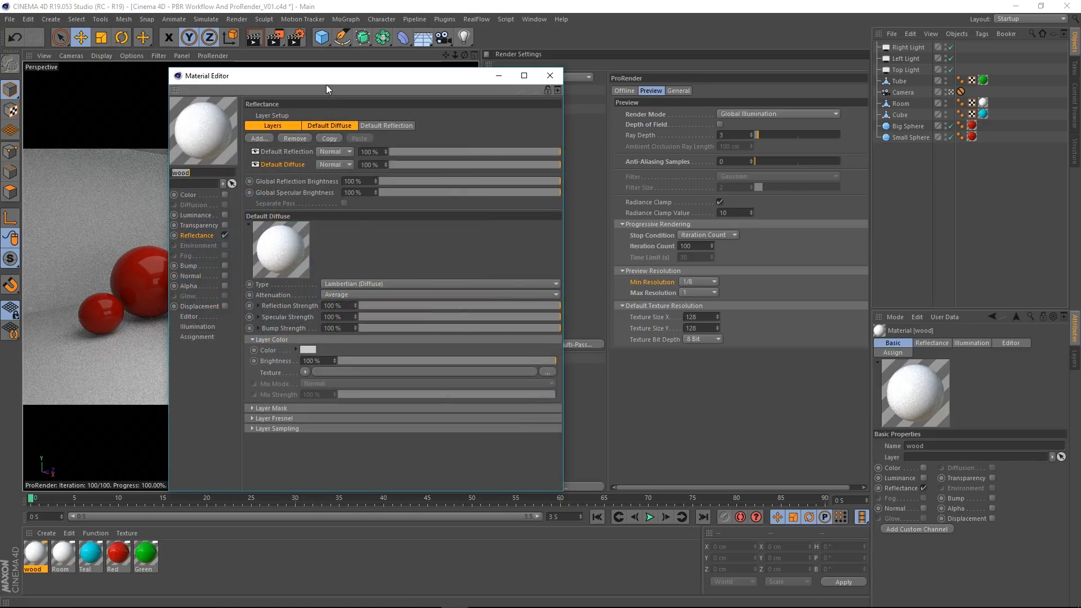
{"action": "left_click", "coordinate": [196, 234]}
{"action": "left_click", "coordinate": [281, 163]}
{"action": "left_click", "coordinate": [304, 372]}
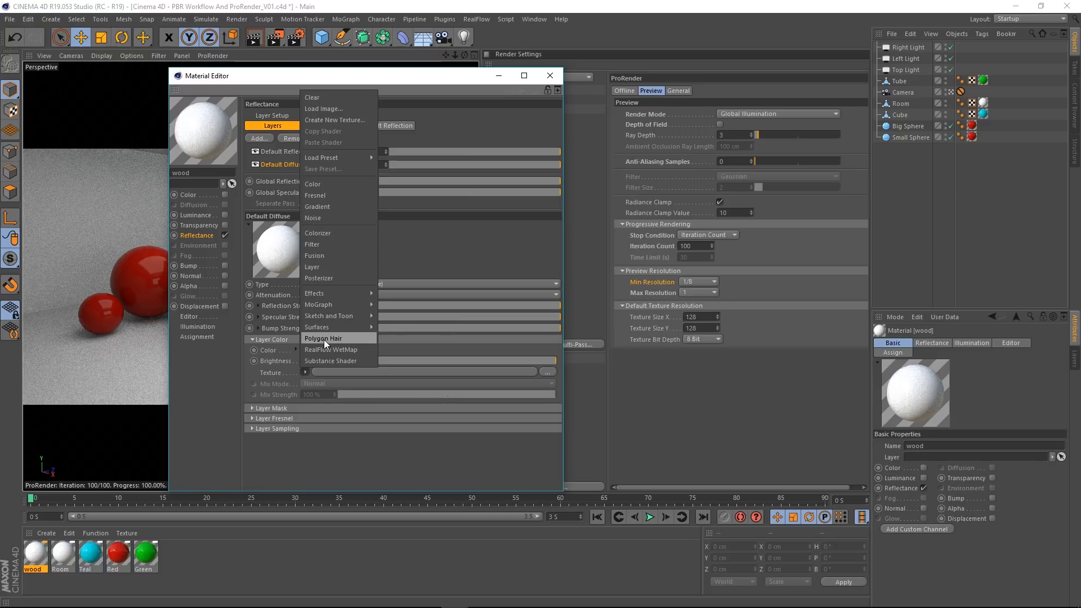
{"action": "mouse_move", "coordinate": [334, 326]}
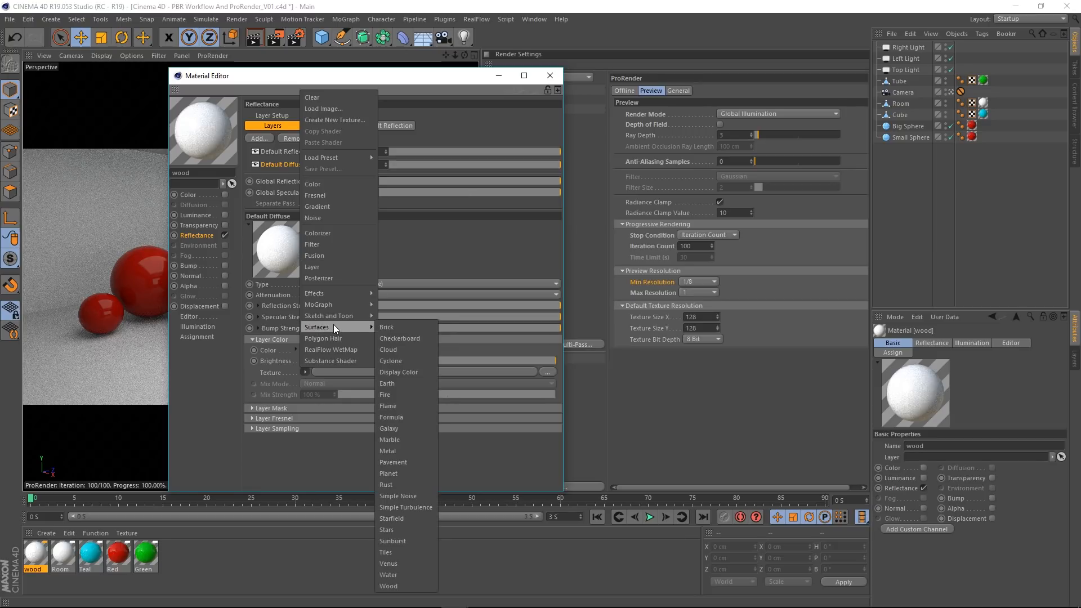
{"action": "left_click", "coordinate": [403, 584]}
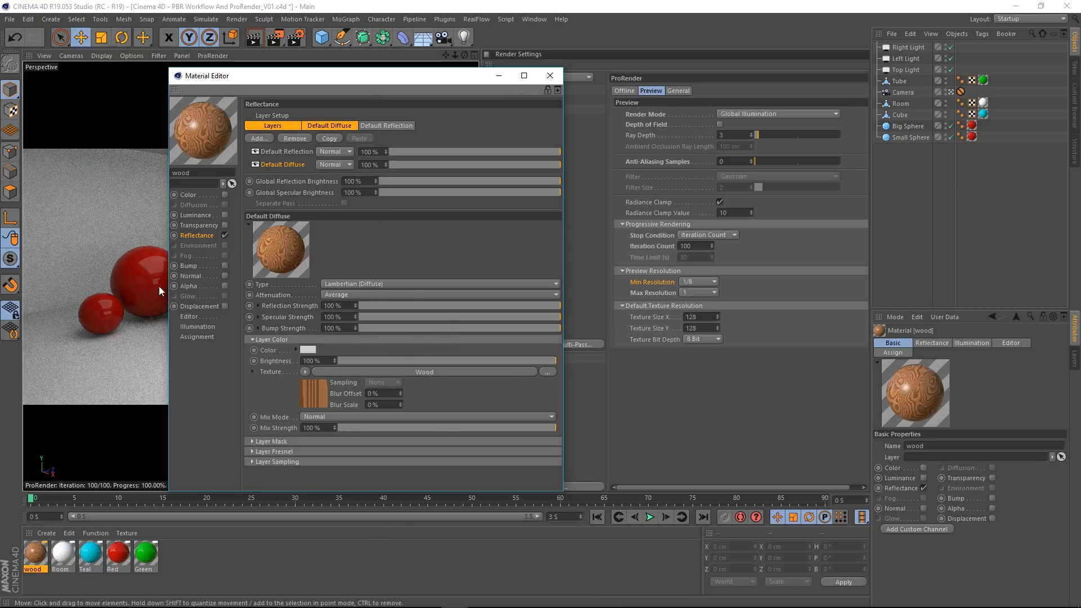
Step: Examine the Wood shader's properties, return to the material's reflectance settings and close the material editor
{"action": "left_click_drag", "start_coordinate": [309, 76], "coordinate": [457, 80]}
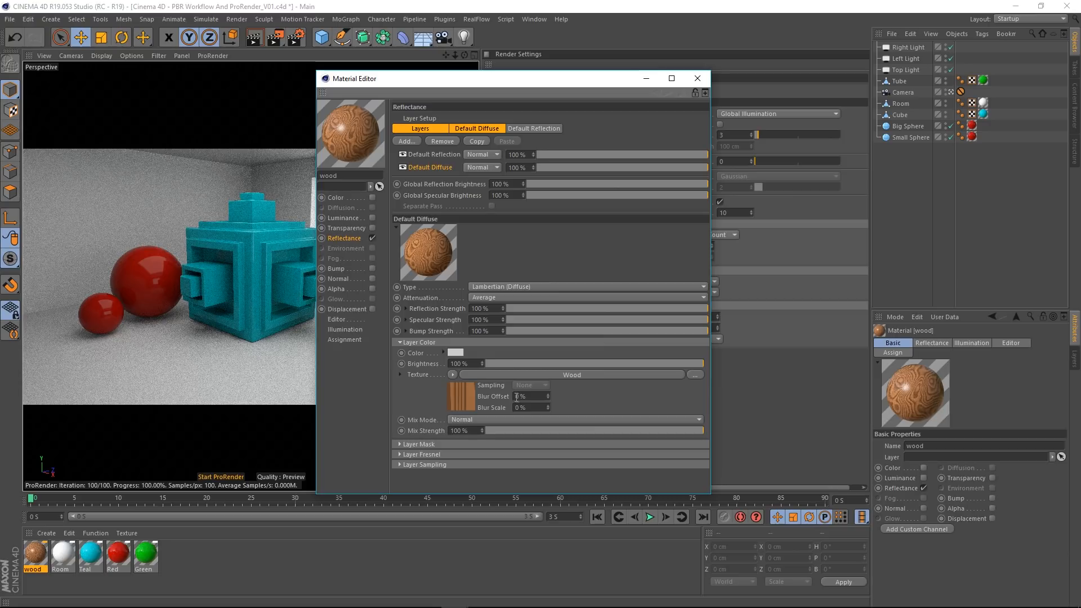
{"action": "left_click", "coordinate": [532, 375]}
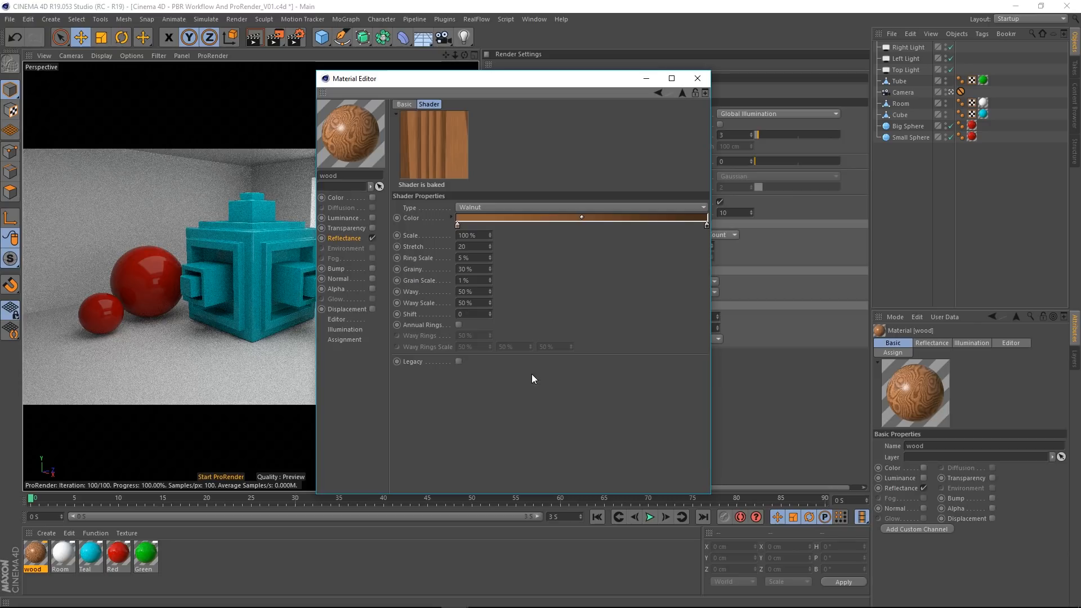
{"action": "left_click", "coordinate": [345, 239]}
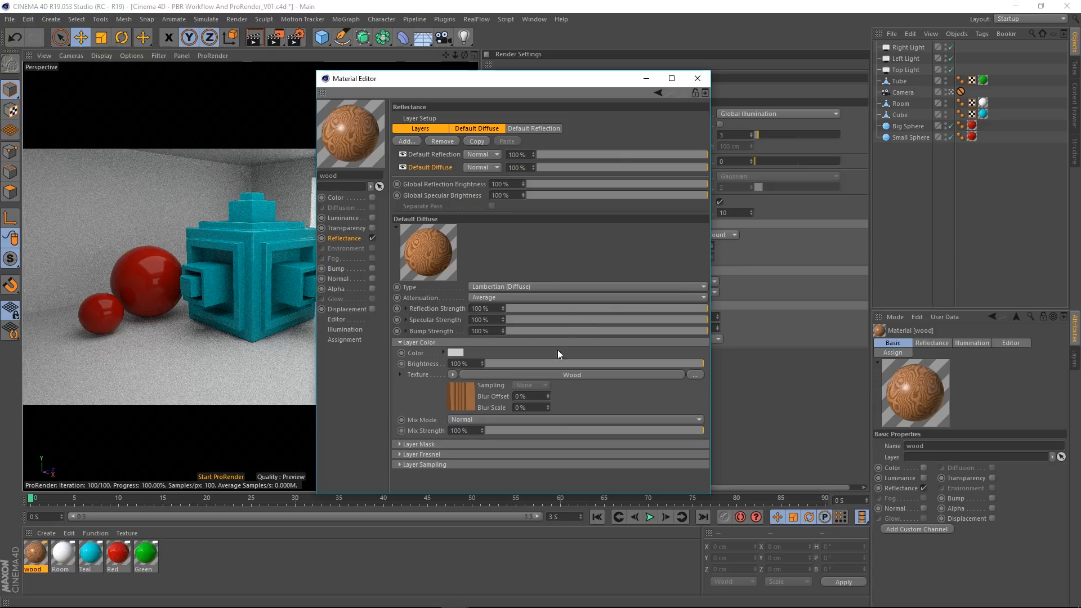
{"action": "left_click", "coordinate": [698, 79]}
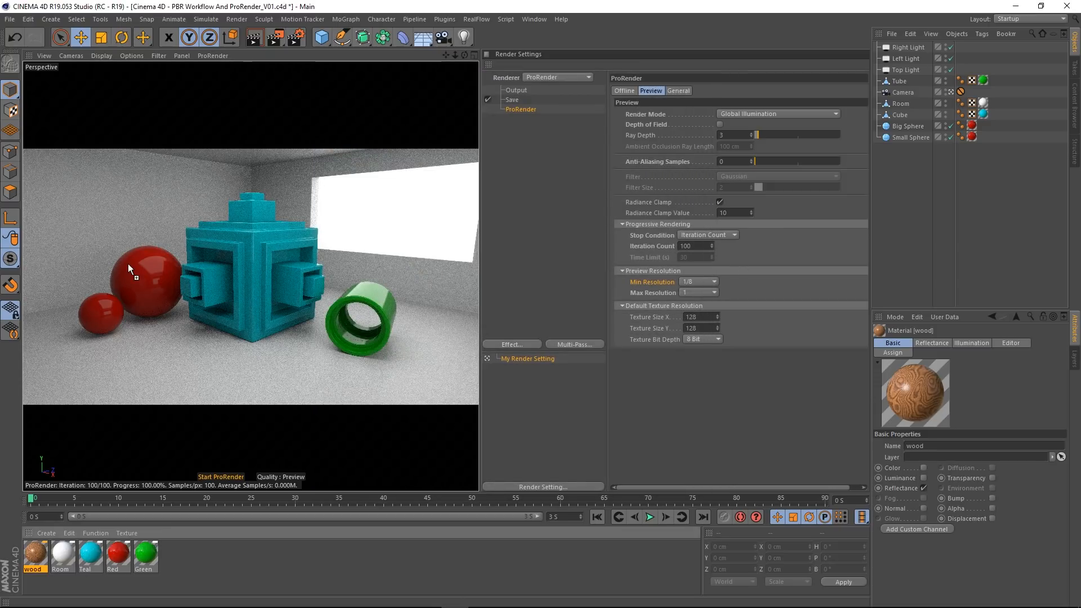
Step: Apply the wood material to the Big Sphere and leave the scene Camera's view to inspect its texture up close
{"action": "left_click_drag", "start_coordinate": [128, 264], "coordinate": [150, 282]}
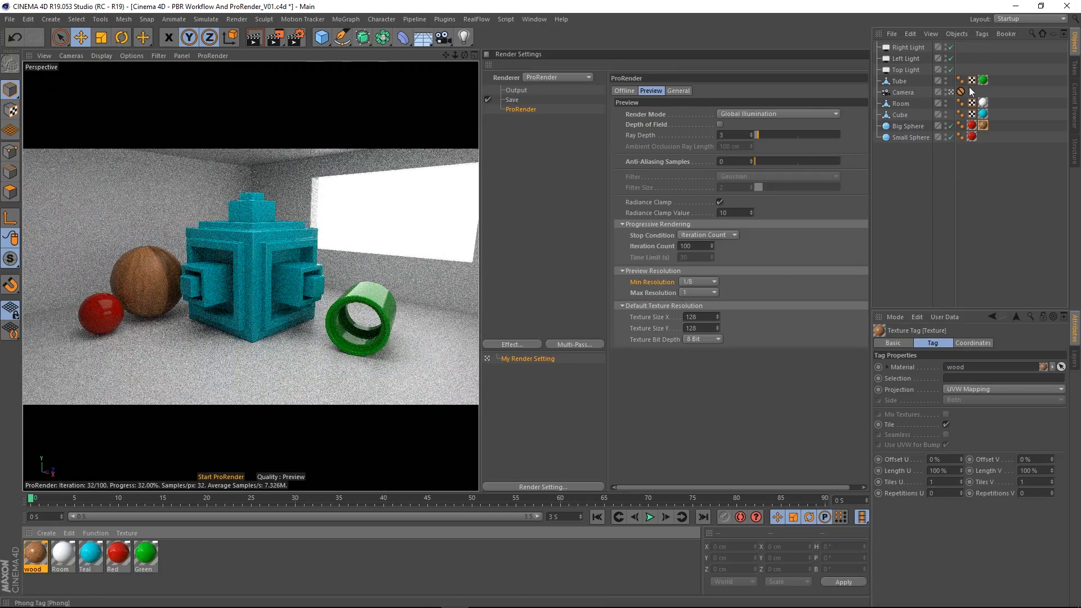
{"action": "left_click", "coordinate": [952, 92]}
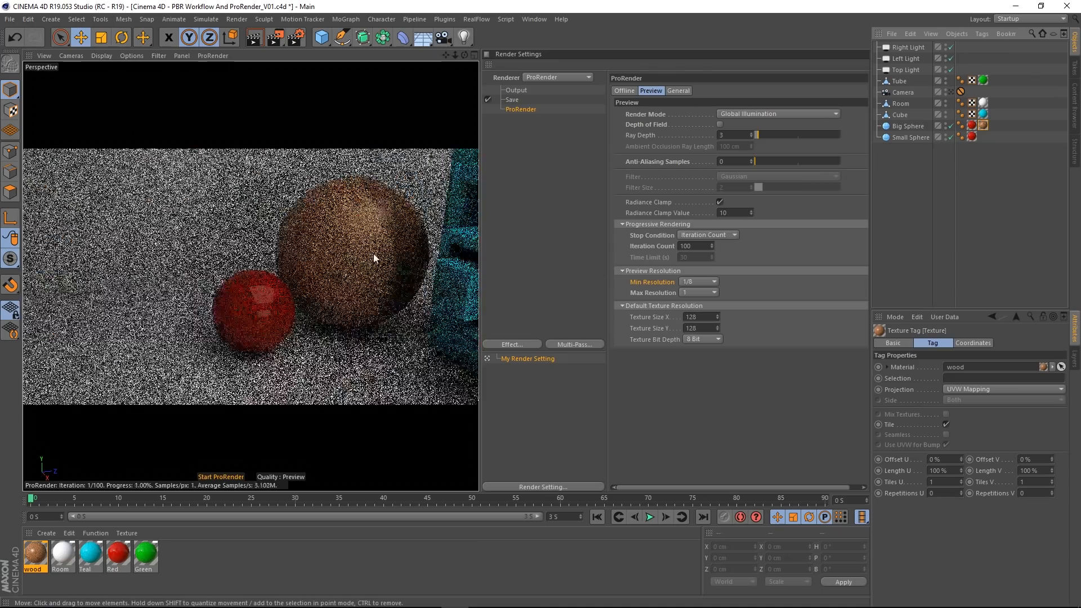
{"action": "middle_click_drag", "start_coordinate": [371, 226], "coordinate": [287, 291], "text": "alt"}
{"action": "scroll", "coordinate": [290, 294], "scroll_direction": "up", "scroll_amount": 5}
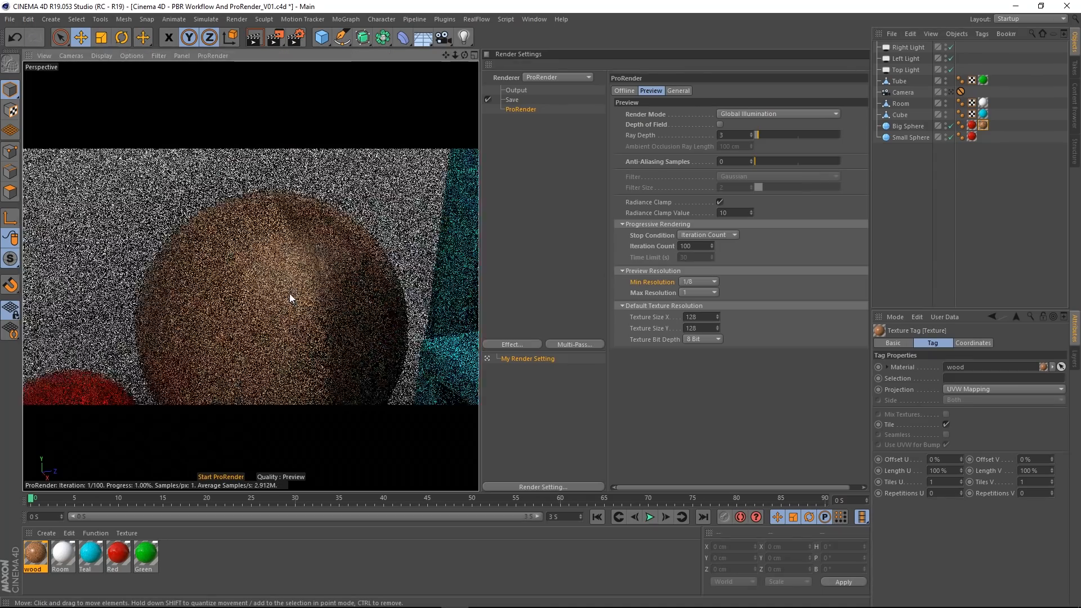
{"action": "left_click_drag", "start_coordinate": [290, 294], "coordinate": [309, 293], "text": "alt"}
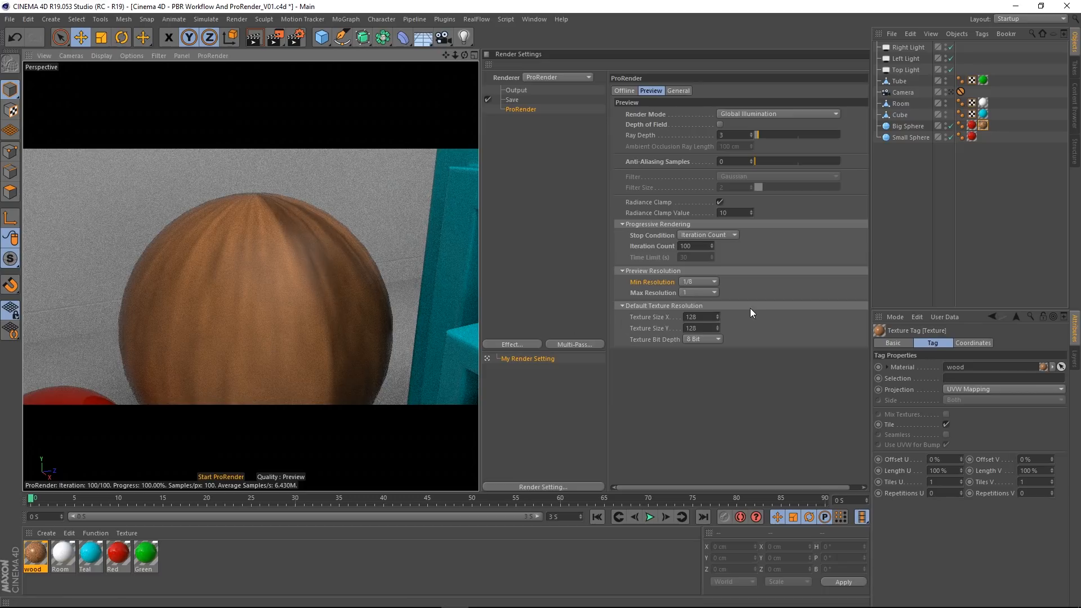
Step: Set the ProRender preview's default texture size to 16 by 16 and restart the viewport render
{"action": "left_click", "coordinate": [701, 318]}
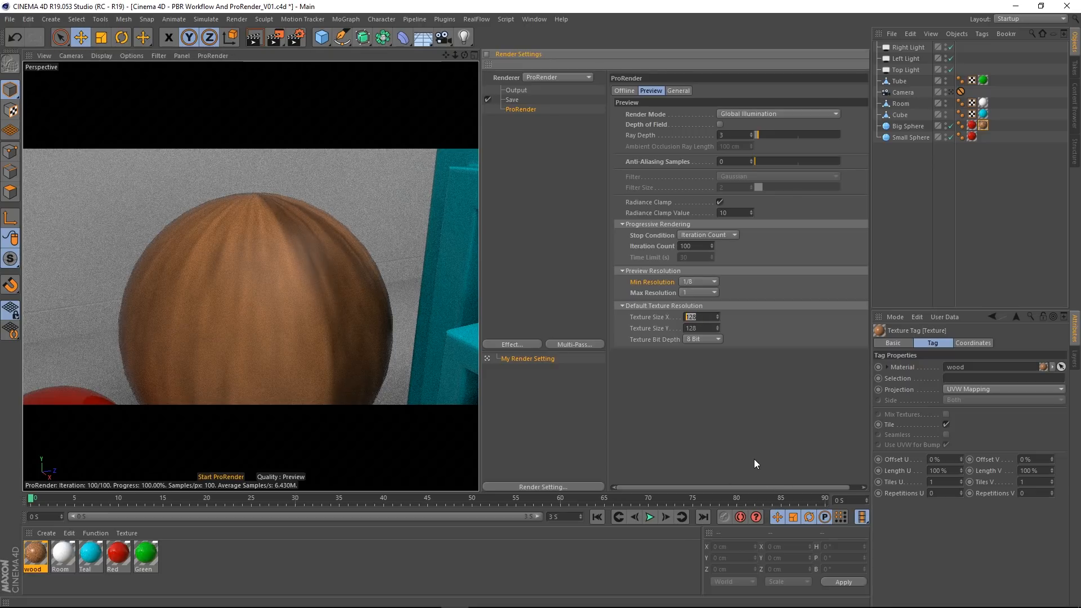
{"action": "type", "text": "16"}
{"action": "key", "text": "Tab"}
{"action": "type", "text": "16"}
{"action": "key", "text": "Return"}
{"action": "left_click", "coordinate": [224, 476]}
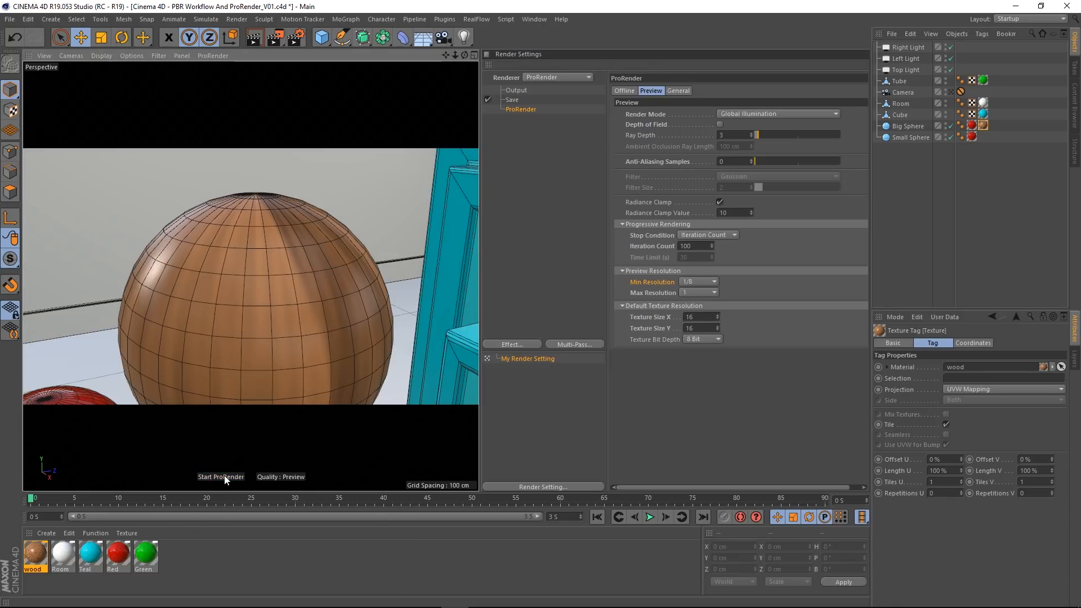
{"action": "left_click", "coordinate": [224, 476]}
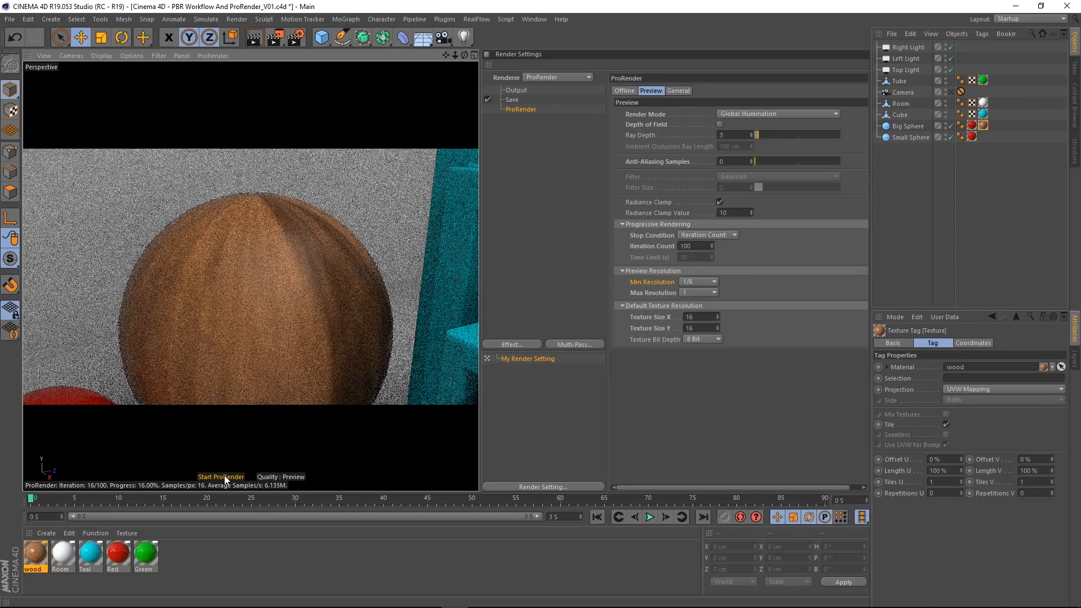
Step: Open the wood material's Wood shader, reset its Scale to default to refresh the texture, and put the material editor away
{"action": "double_click", "coordinate": [53, 552]}
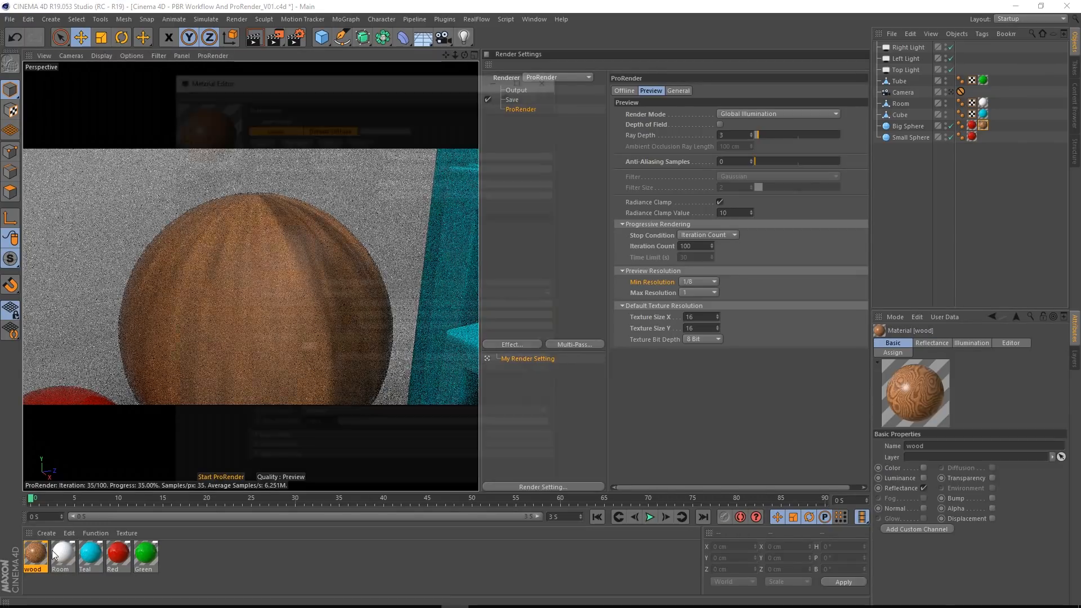
{"action": "left_click_drag", "start_coordinate": [387, 80], "coordinate": [590, 71]}
{"action": "left_click", "coordinate": [551, 365]}
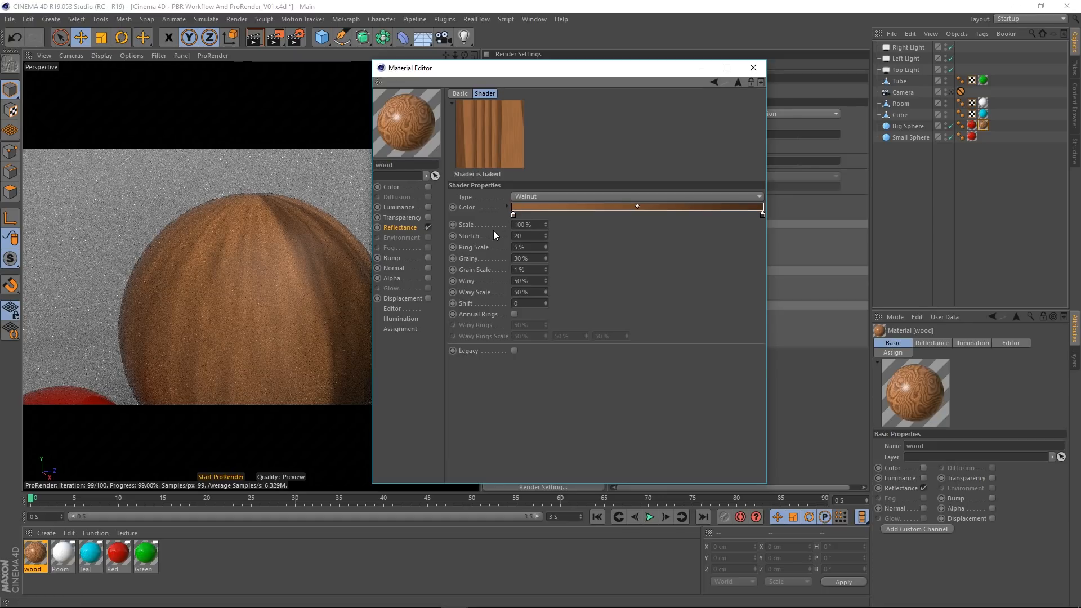
{"action": "right_click", "coordinate": [472, 226]}
{"action": "left_click", "coordinate": [517, 305]}
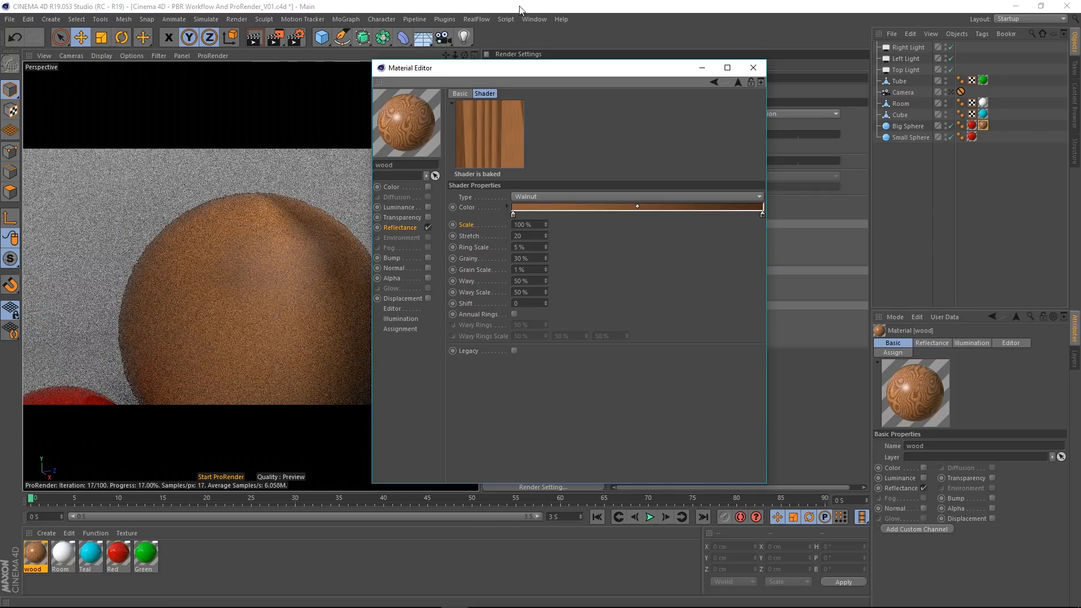
{"action": "left_click_drag", "start_coordinate": [539, 73], "coordinate": [1080, 103]}
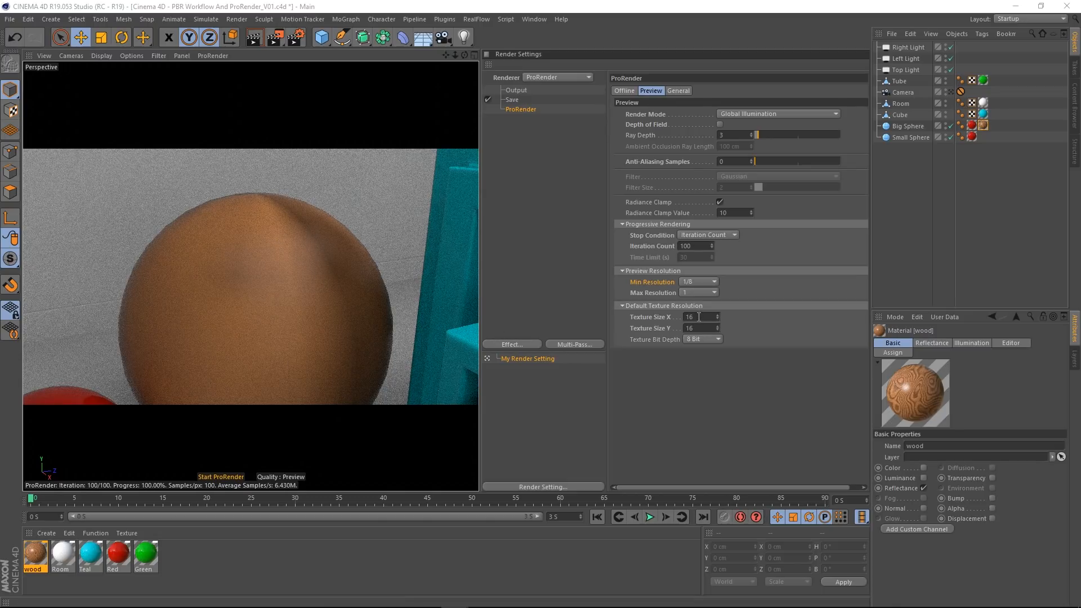
Step: Set the preview's default texture size to 128 by 128 and reset Texture Size X to its default
{"action": "left_click_drag", "start_coordinate": [697, 317], "coordinate": [590, 316]}
{"action": "type", "text": "128"}
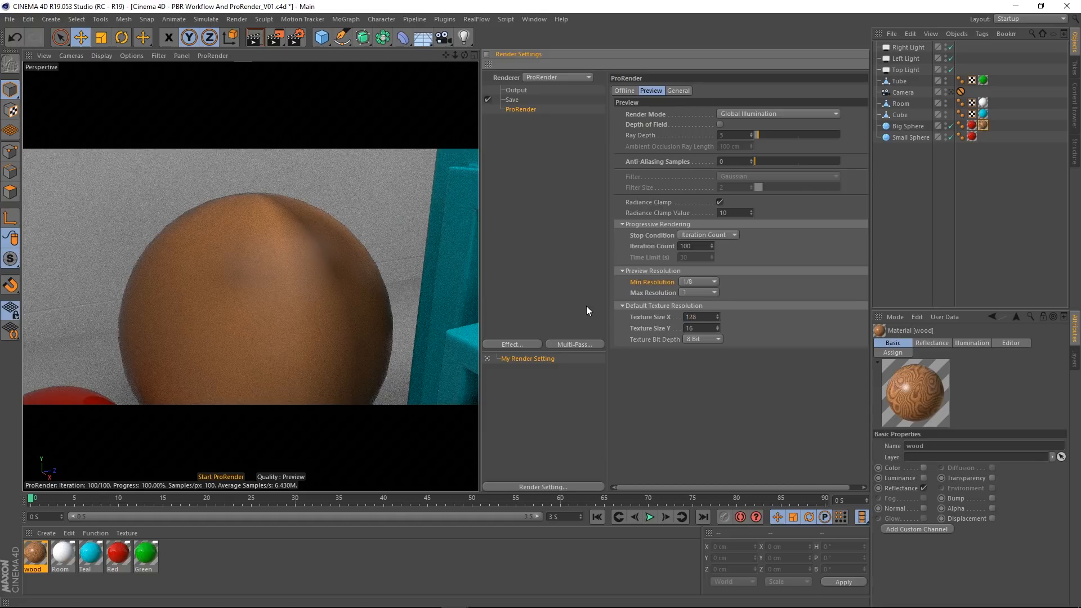
{"action": "key", "text": "Tab"}
{"action": "type", "text": "125"}
{"action": "key", "text": "BackSpace"}
{"action": "type", "text": "8"}
{"action": "right_click", "coordinate": [667, 316]}
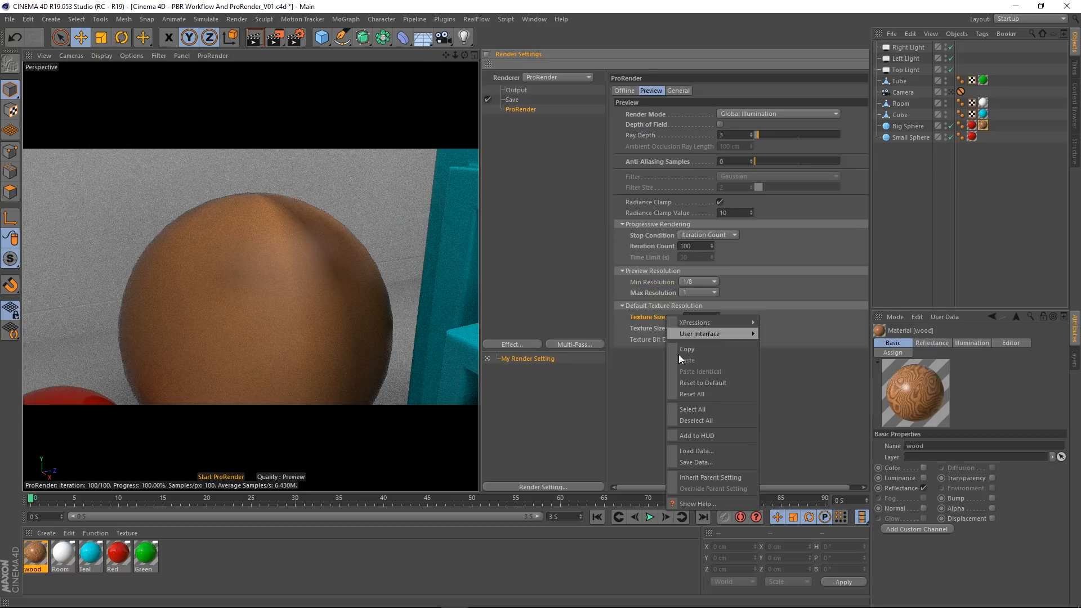
{"action": "key", "text": "Escape"}
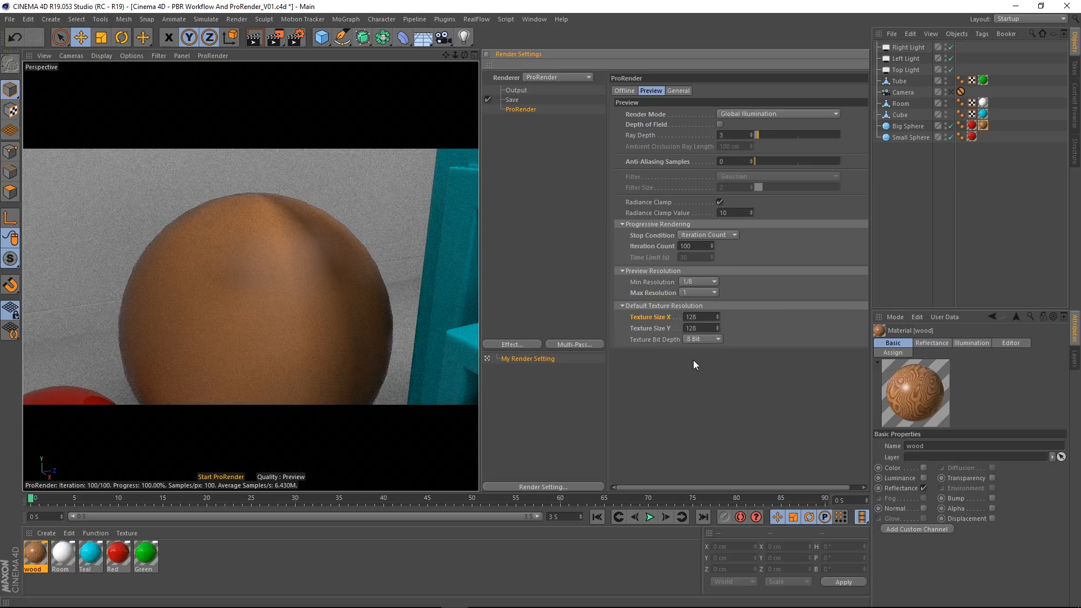
{"action": "right_click", "coordinate": [658, 318]}
{"action": "left_click", "coordinate": [714, 384]}
Step: Reopen the wood material's shader properties and reset Scale to default to refresh the rendered texture
{"action": "double_click", "coordinate": [36, 554]}
{"action": "left_click_drag", "start_coordinate": [557, 210], "coordinate": [572, 102]}
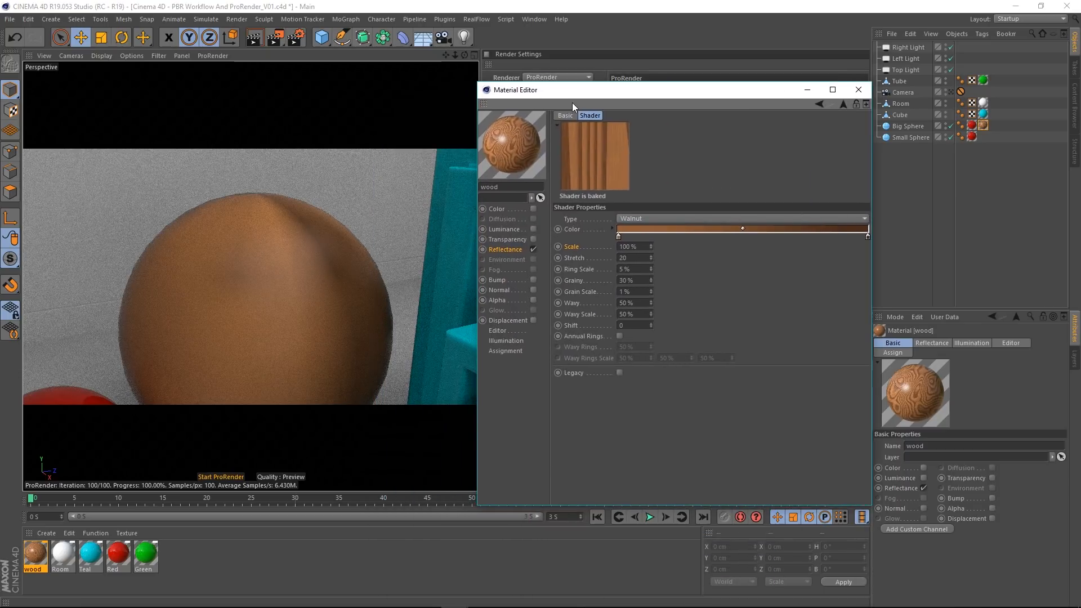
{"action": "right_click", "coordinate": [571, 248]}
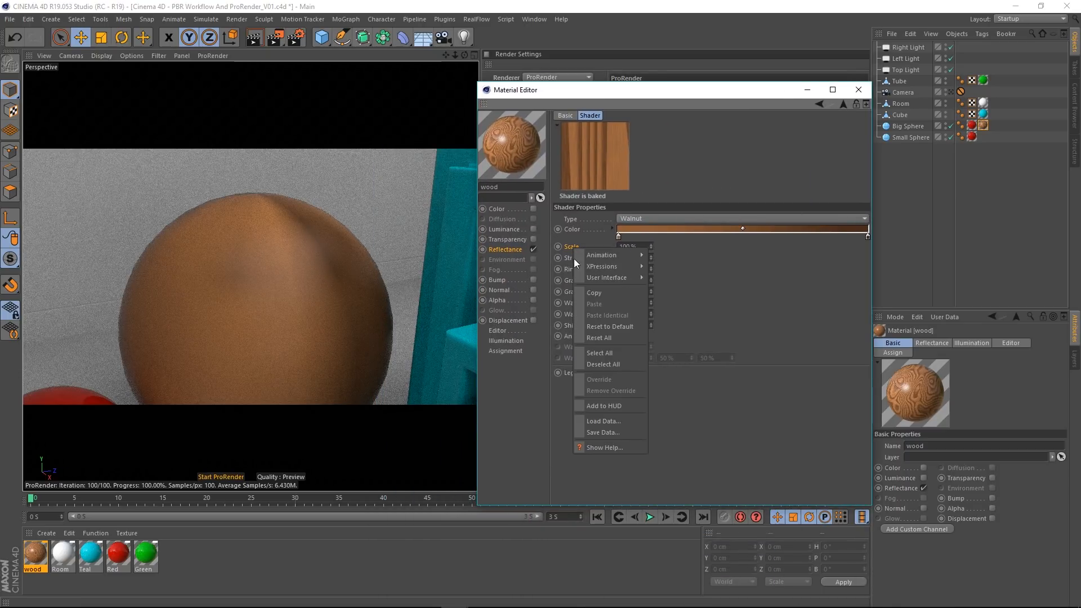
{"action": "left_click", "coordinate": [613, 327]}
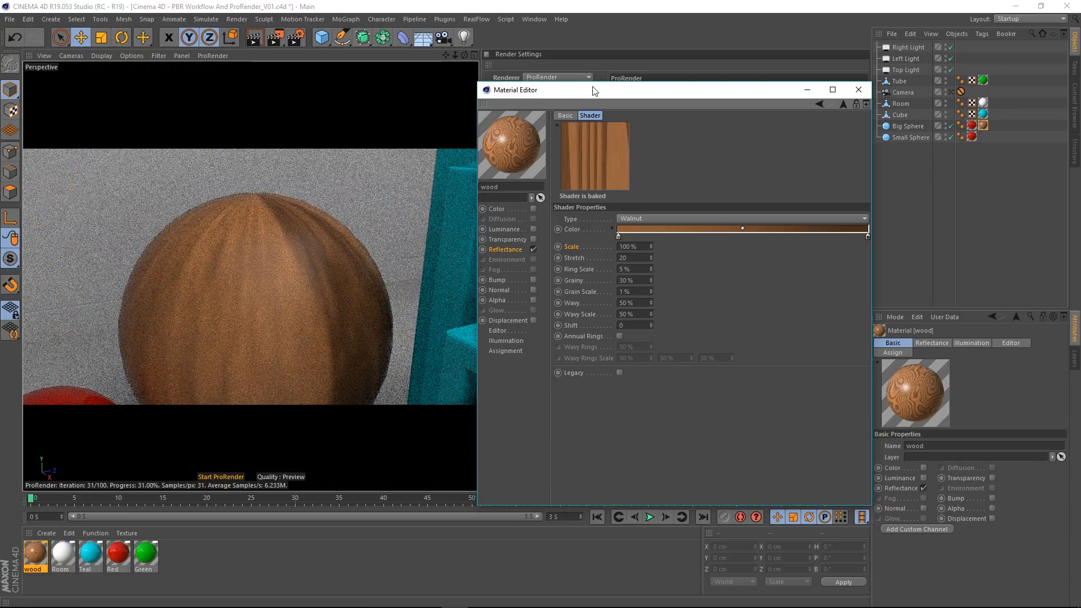
Step: Uncover the render settings and raise the preview's default texture size to 2048 by 2048
{"action": "left_click_drag", "start_coordinate": [593, 90], "coordinate": [206, 111]}
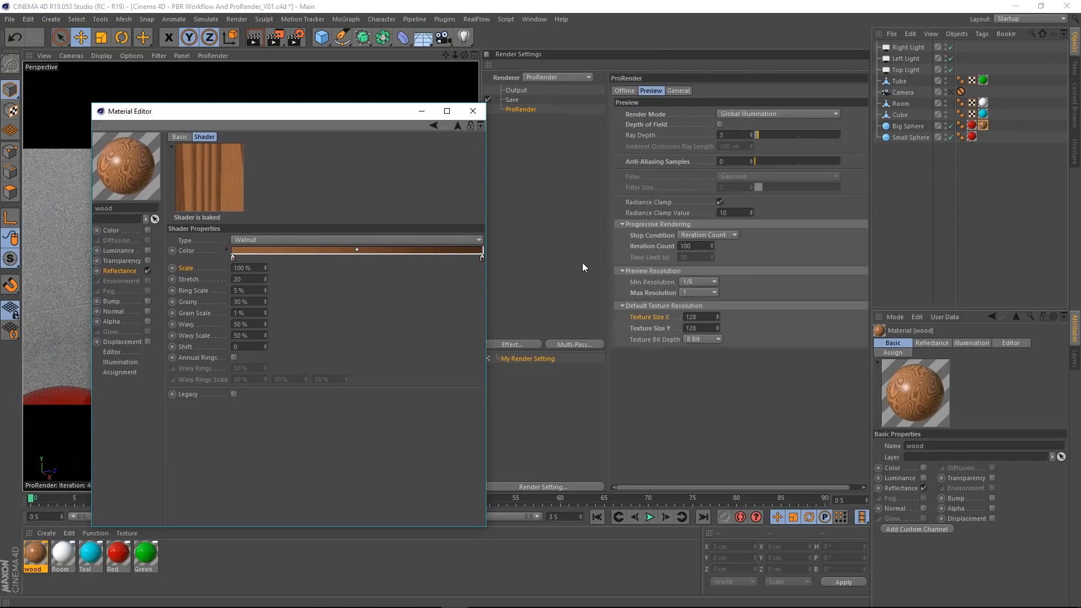
{"action": "left_click", "coordinate": [707, 317]}
{"action": "type", "text": "1024"}
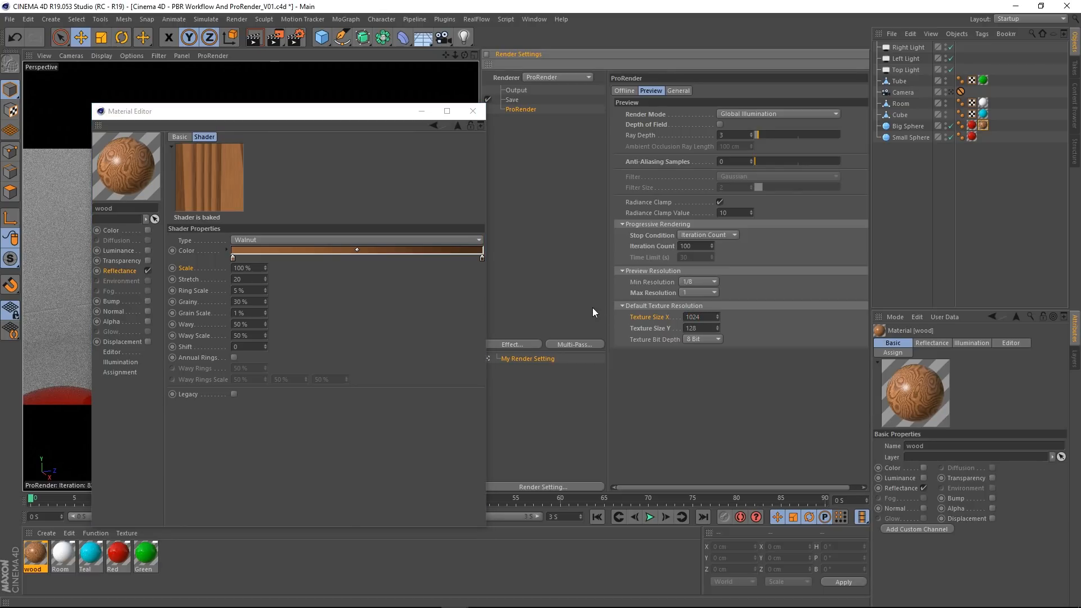
{"action": "key", "text": "Tab"}
{"action": "key", "text": "BackSpace"}
{"action": "left_click_drag", "start_coordinate": [707, 318], "coordinate": [515, 324]}
{"action": "type", "text": "20"}
{"action": "type", "text": "20"}
{"action": "type", "text": "48"}
Step: Reset the Wood shader's Scale to default again to update the sphere's texture, and close the material editor
{"action": "left_click_drag", "start_coordinate": [338, 111], "coordinate": [700, 94]}
{"action": "right_click", "coordinate": [553, 251]}
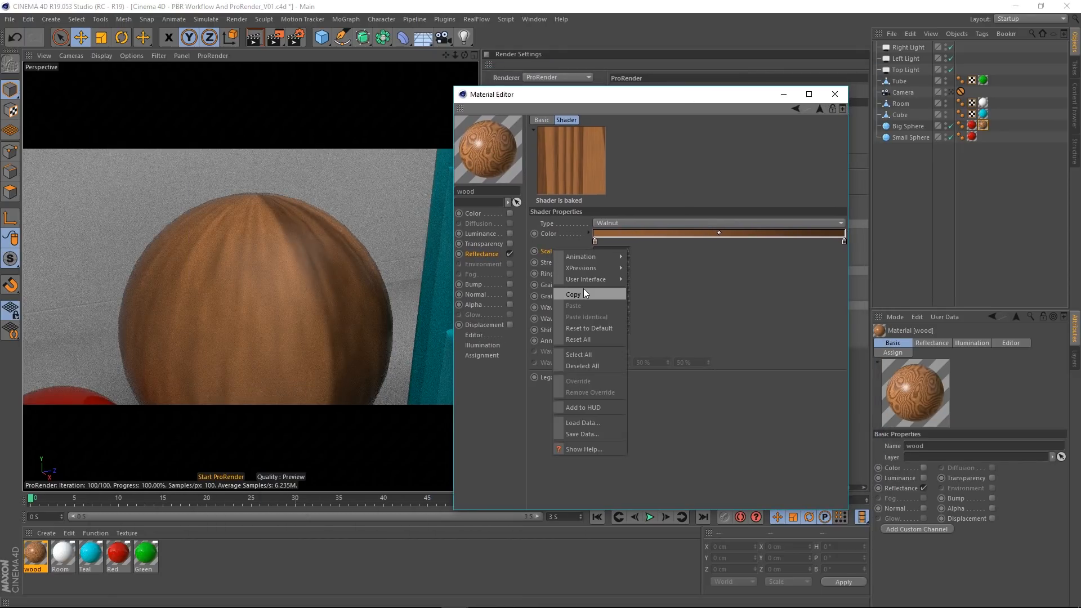
{"action": "left_click", "coordinate": [599, 329]}
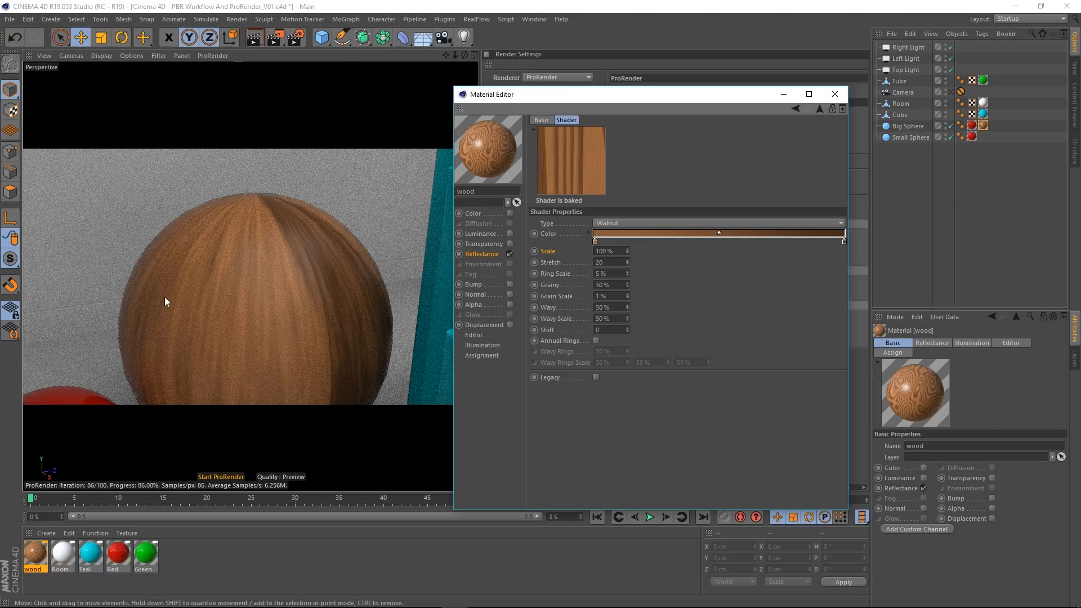
{"action": "left_click", "coordinate": [835, 94]}
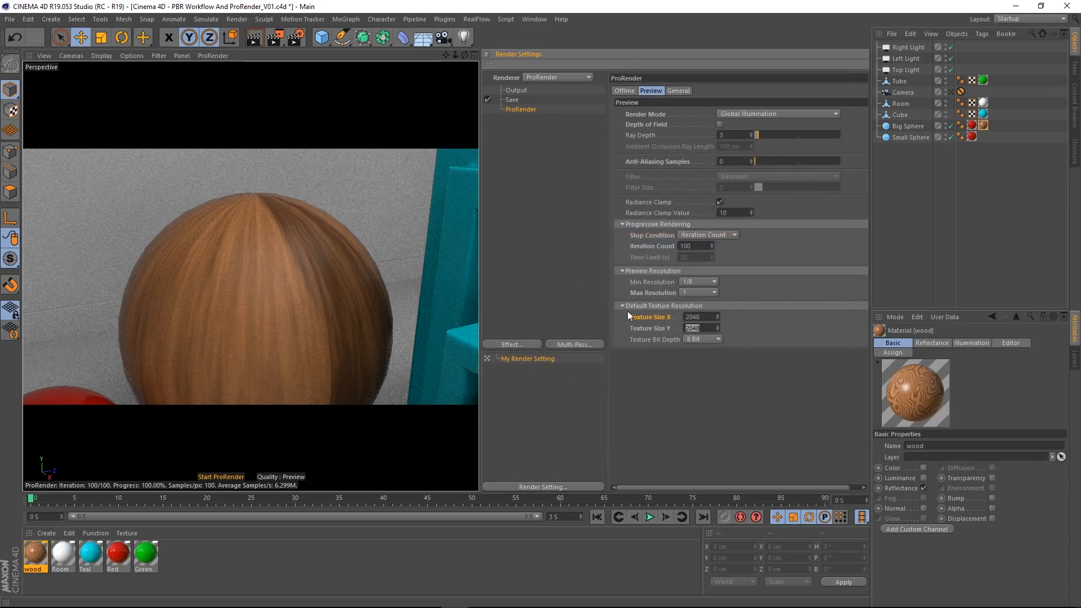
{"action": "left_click", "coordinate": [683, 404]}
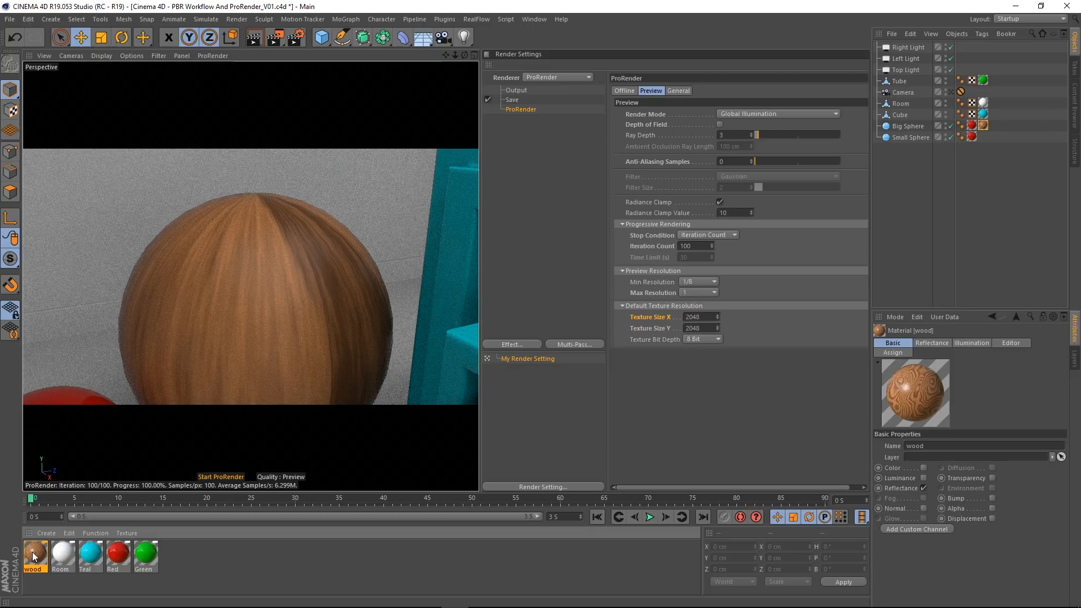
Step: Delete the wood material and Big Sphere's leftover texture tag, and return to the scene Camera's view
{"action": "key", "text": "Delete"}
{"action": "left_click", "coordinate": [984, 126]}
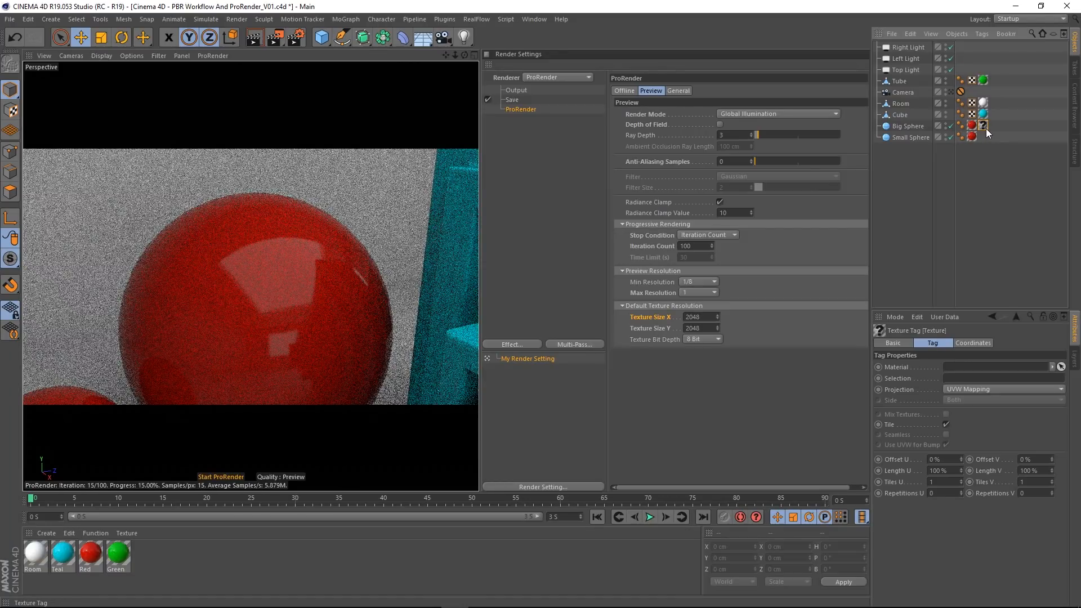
{"action": "key", "text": "Delete"}
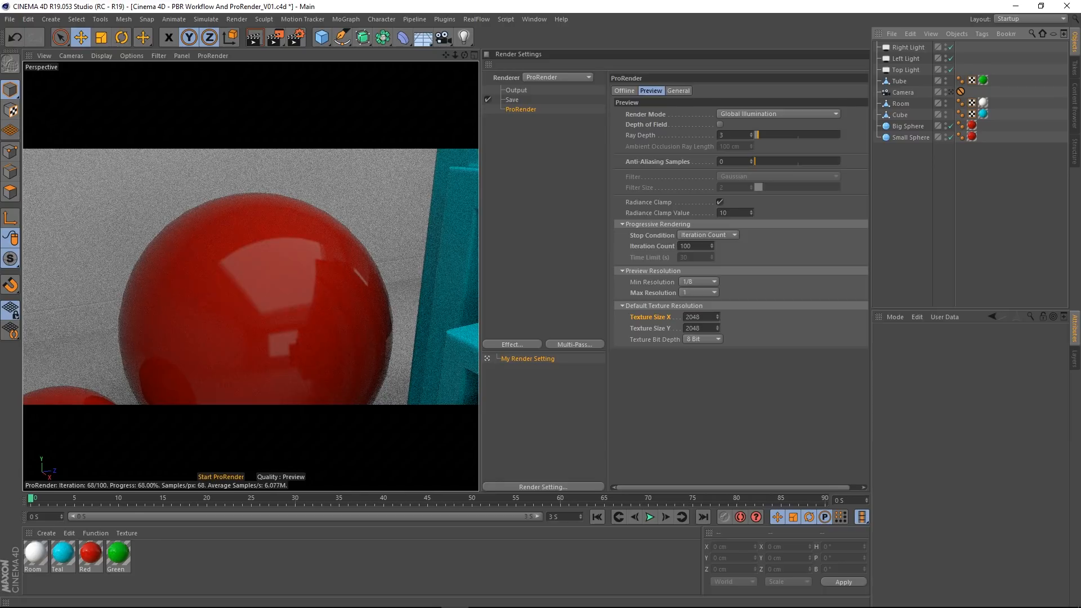
{"action": "left_click", "coordinate": [951, 93]}
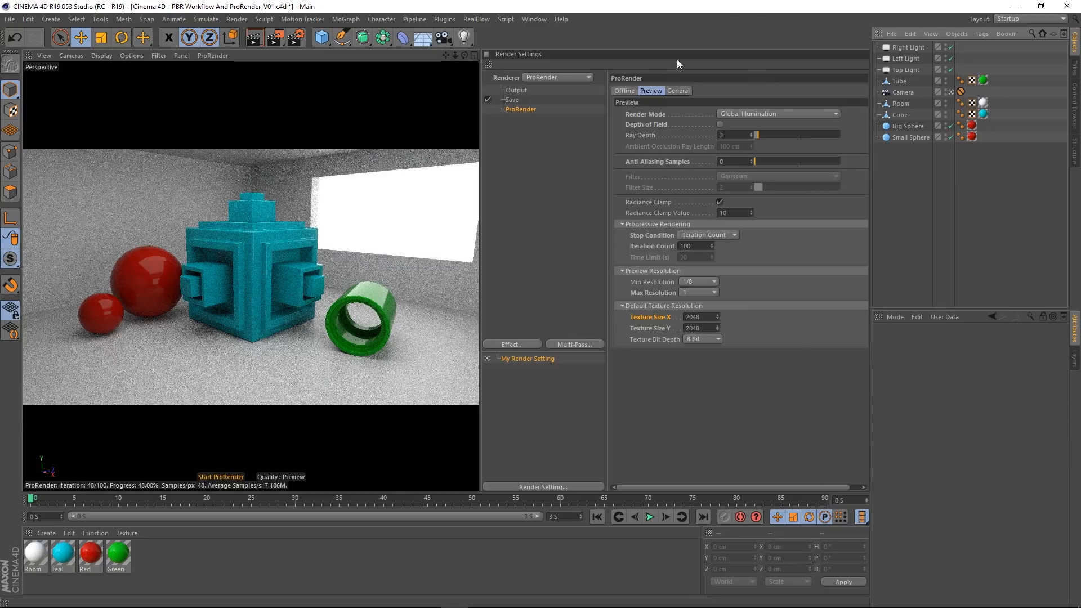
Step: Switch the ProRender settings to Offline, close the docked Render Settings, and widen the object and attribute managers
{"action": "left_click", "coordinate": [624, 91]}
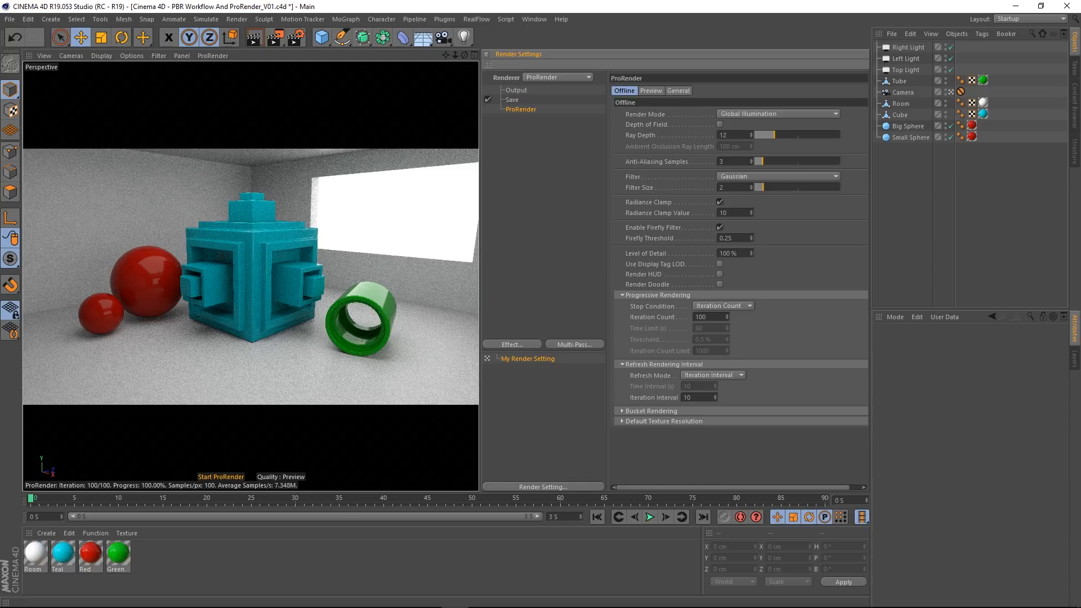
{"action": "left_click", "coordinate": [488, 65]}
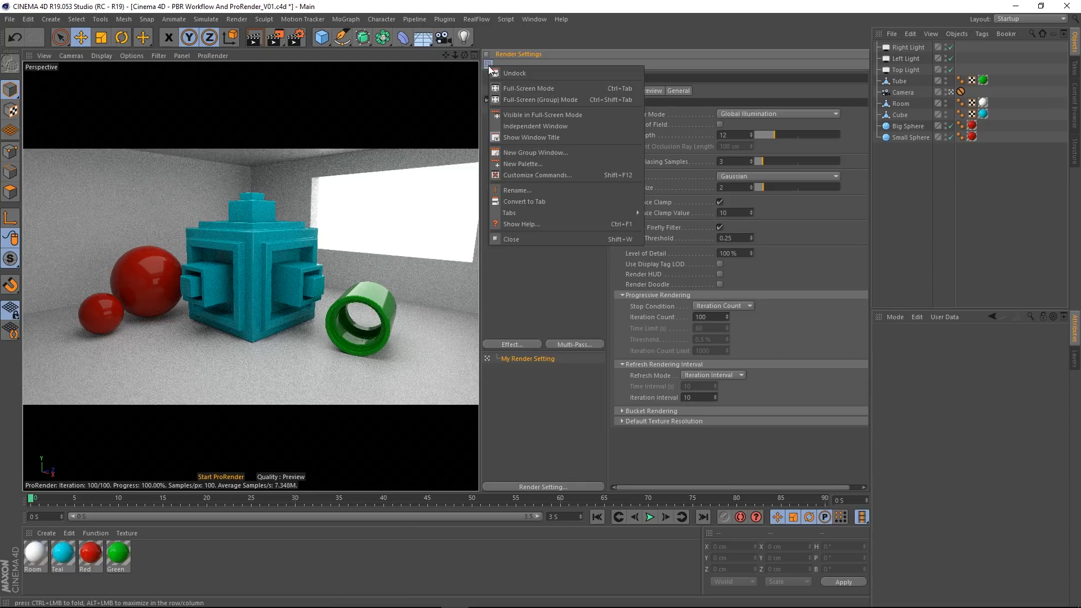
{"action": "left_click", "coordinate": [513, 241]}
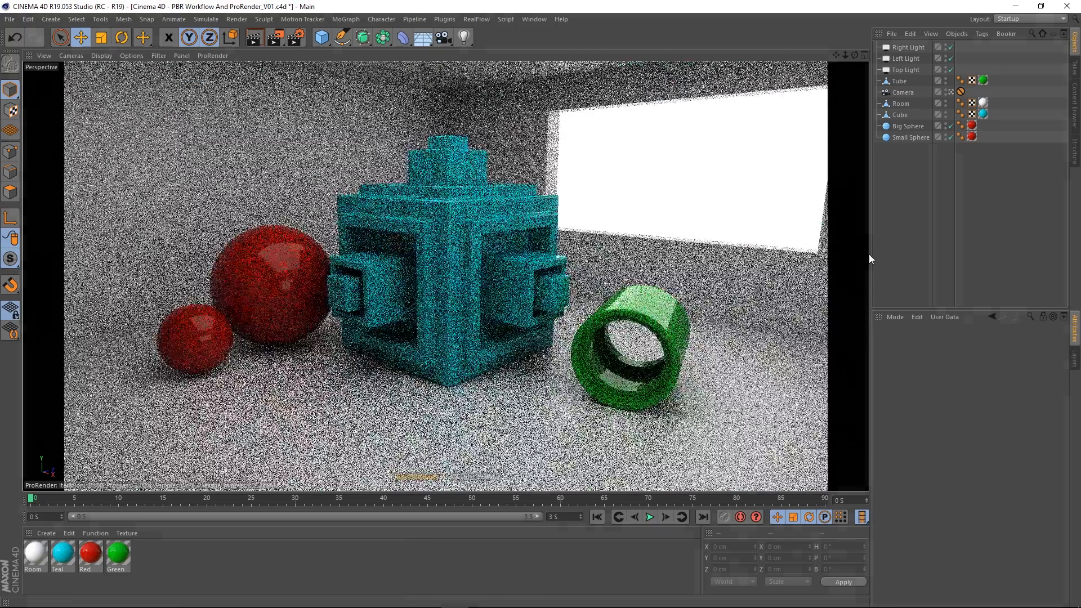
{"action": "left_click_drag", "start_coordinate": [871, 254], "coordinate": [650, 265]}
Step: Reopen Render Settings as a floating window, enlarge it slightly, and place it over the viewport's edge
{"action": "left_click", "coordinate": [296, 37]}
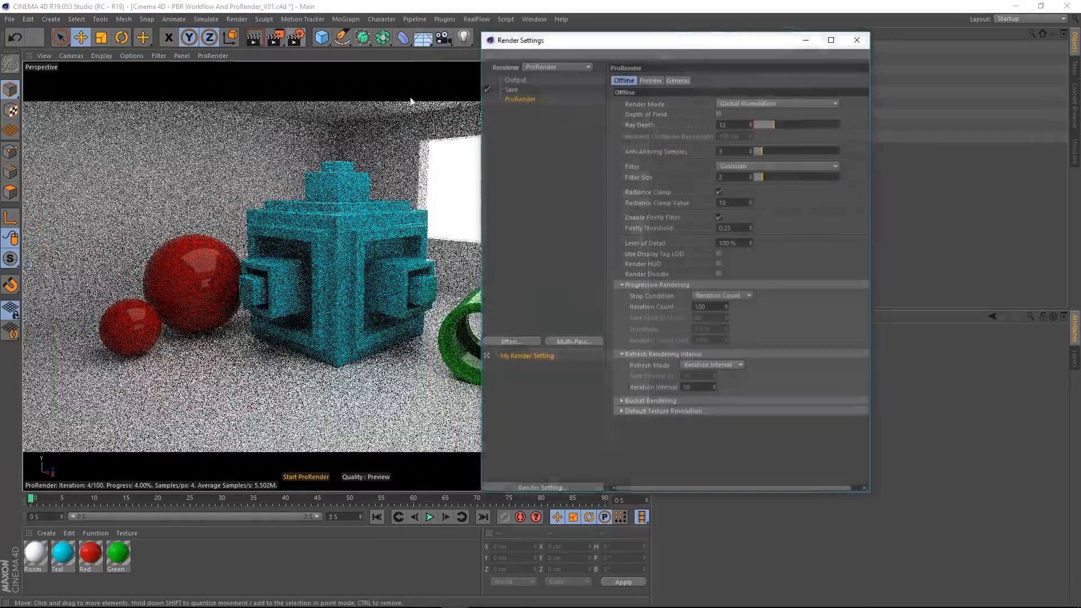
{"action": "left_click_drag", "start_coordinate": [561, 46], "coordinate": [693, 58]}
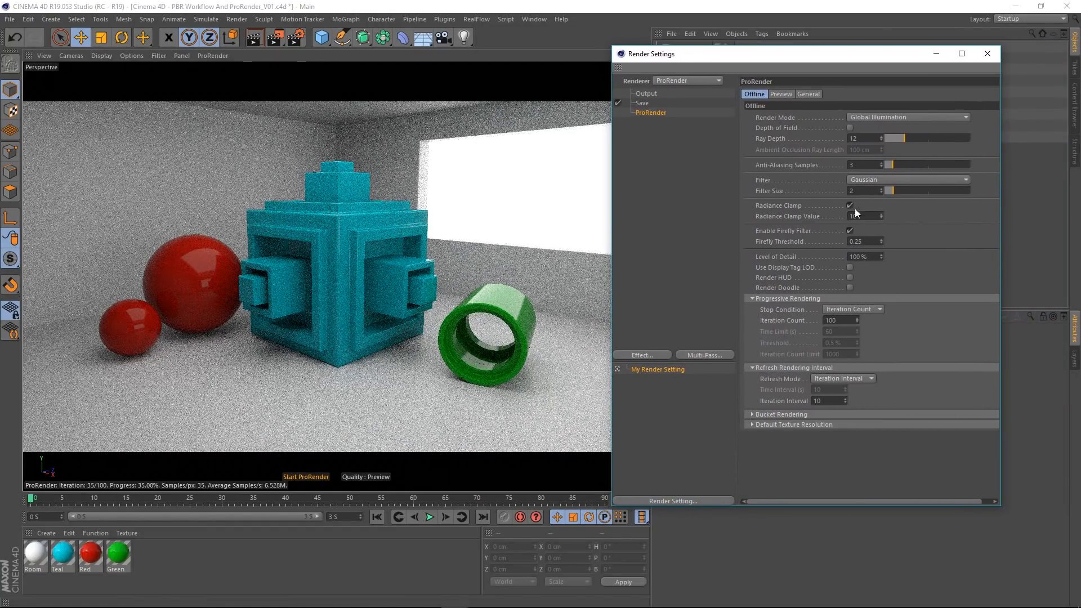
{"action": "left_click_drag", "start_coordinate": [1001, 243], "coordinate": [1029, 242]}
{"action": "left_click_drag", "start_coordinate": [802, 59], "coordinate": [608, 102]}
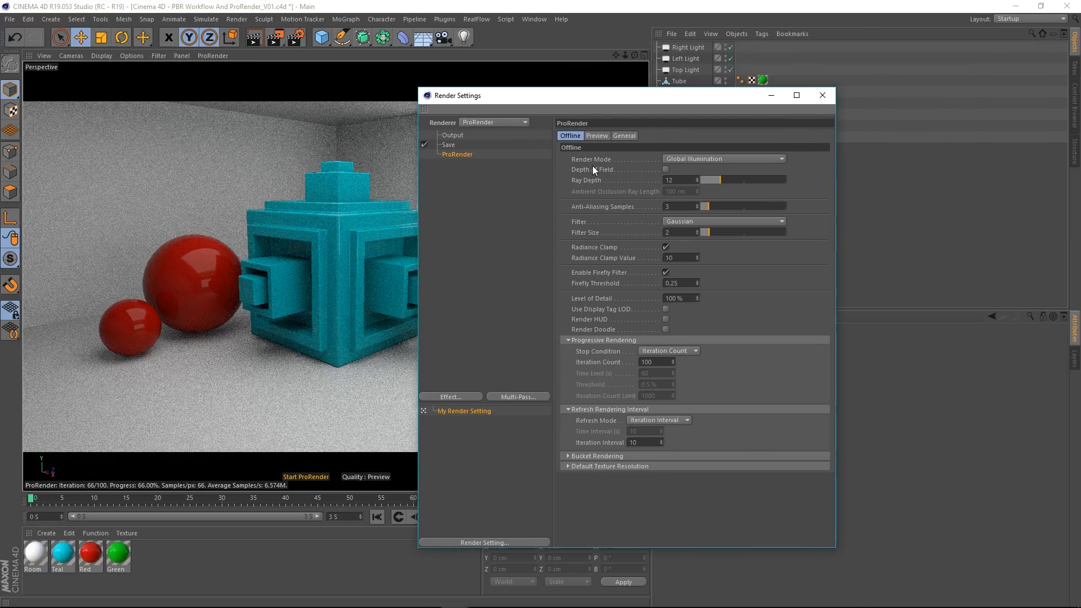
Step: Compare ProRender's Preview and Offline settings, including the Render Mode choices, leaving Global Illumination selected and the Offline settings displayed
{"action": "left_click", "coordinate": [598, 136]}
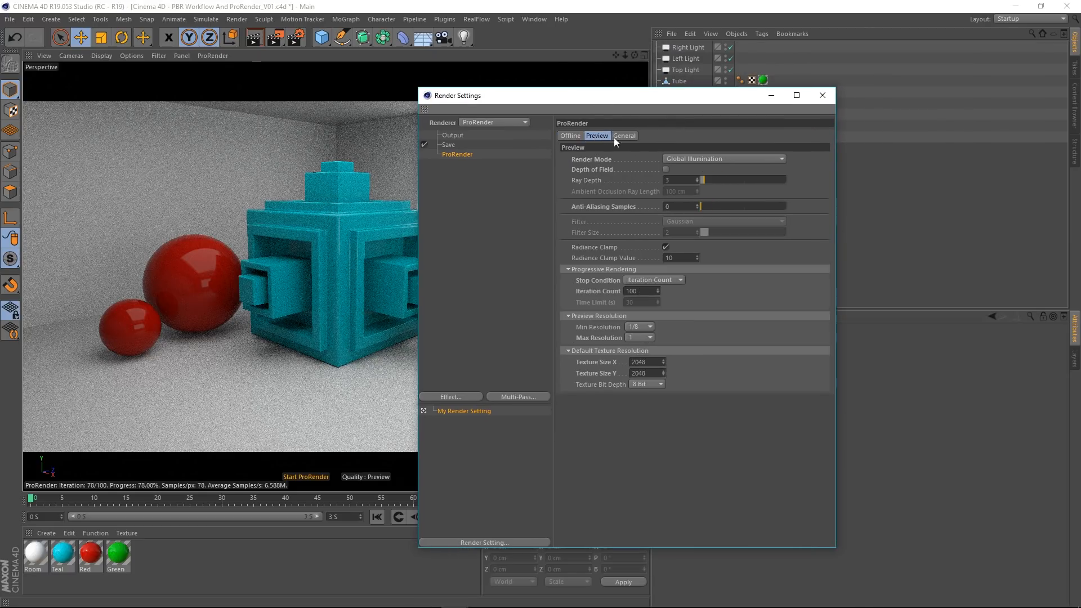
{"action": "left_click", "coordinate": [707, 158]}
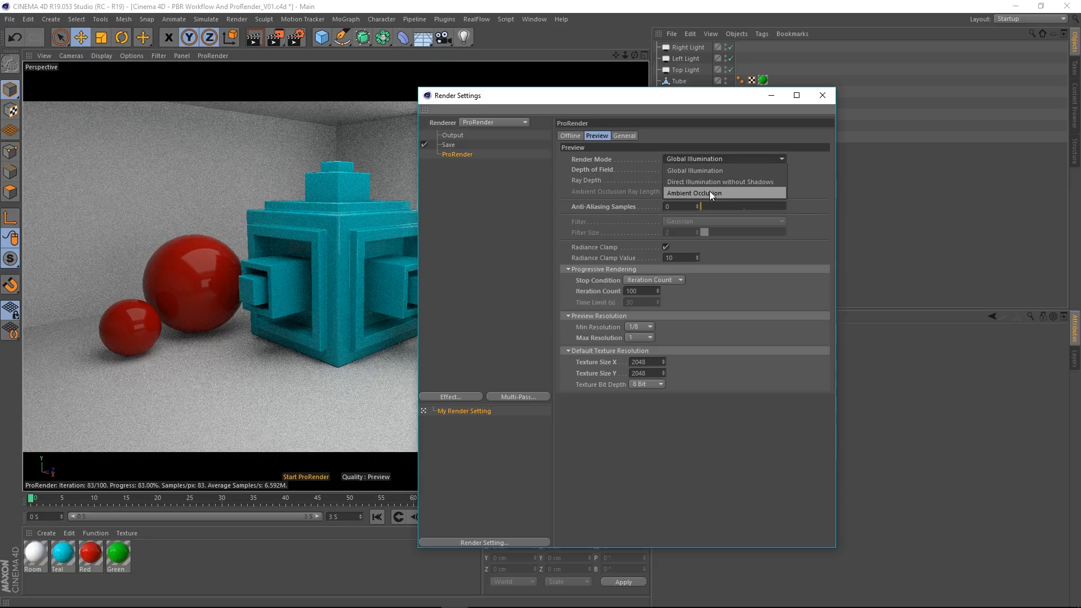
{"action": "left_click", "coordinate": [571, 136]}
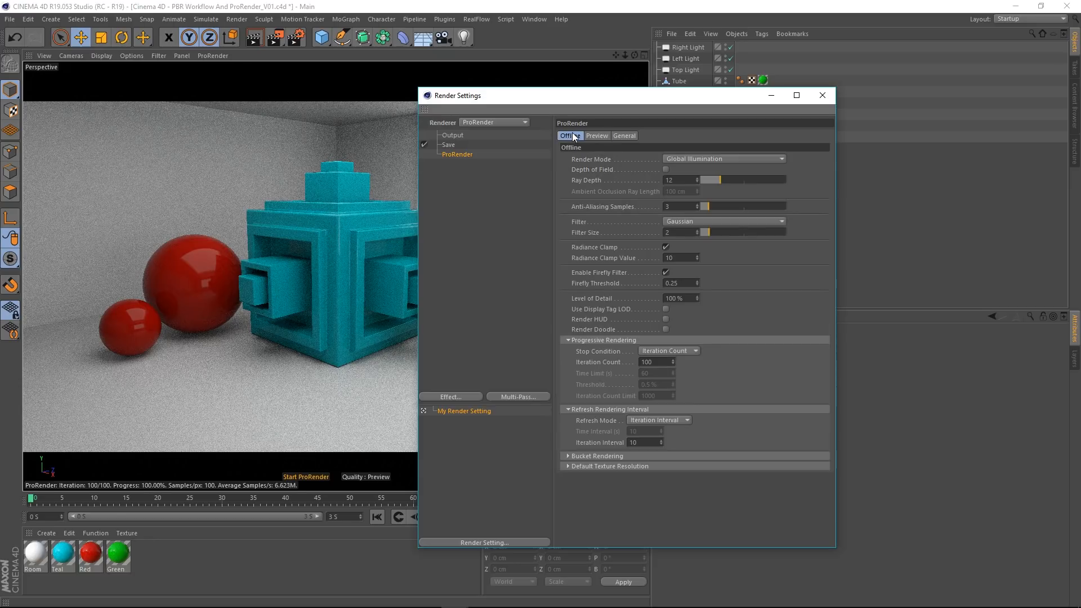
{"action": "left_click", "coordinate": [696, 158]}
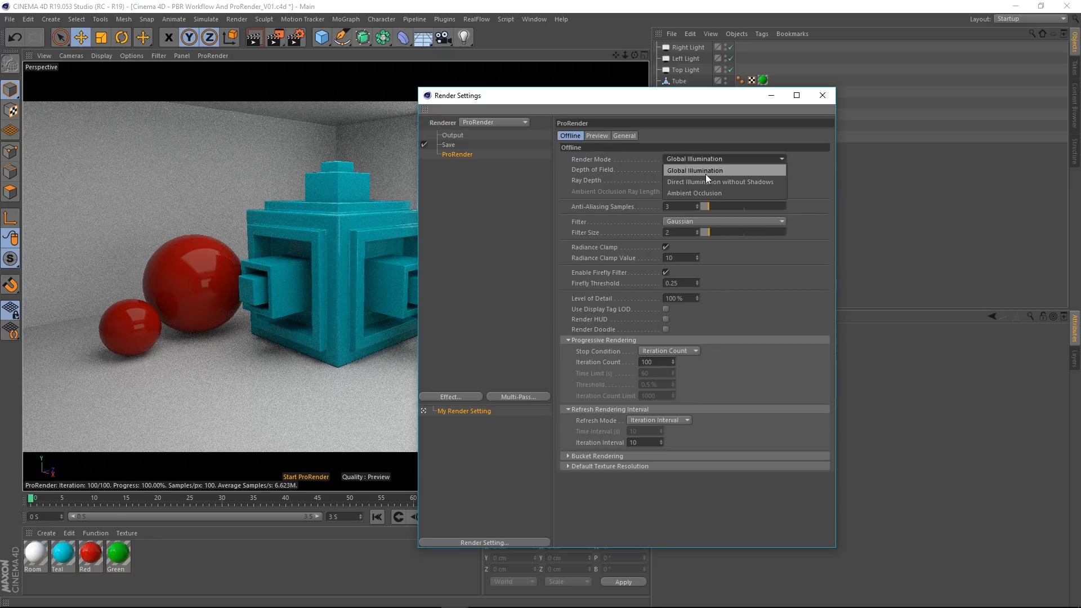
{"action": "left_click", "coordinate": [674, 94]}
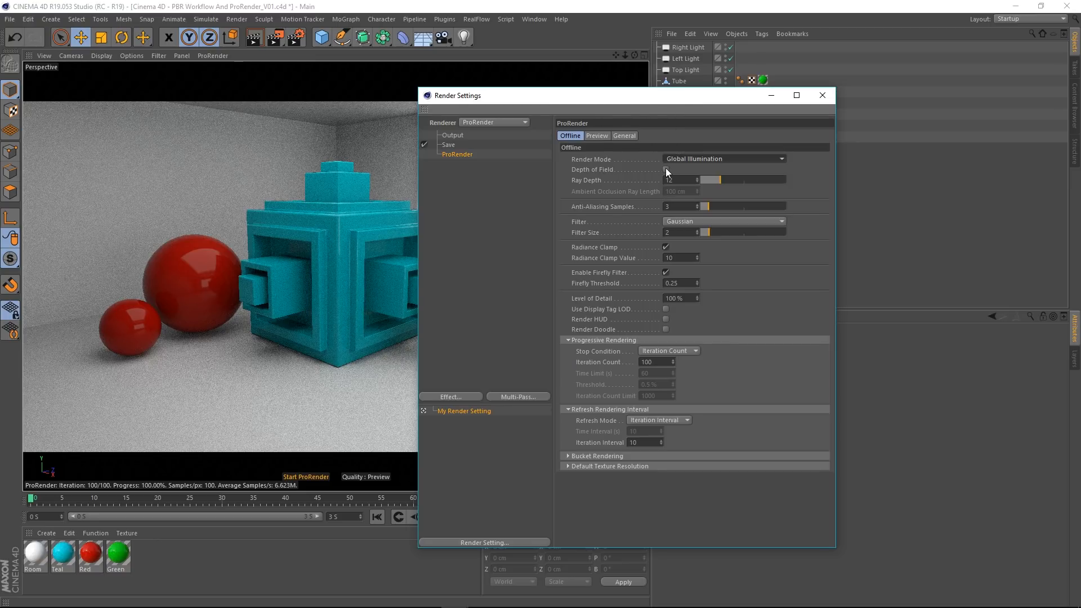
{"action": "left_click", "coordinate": [598, 136]}
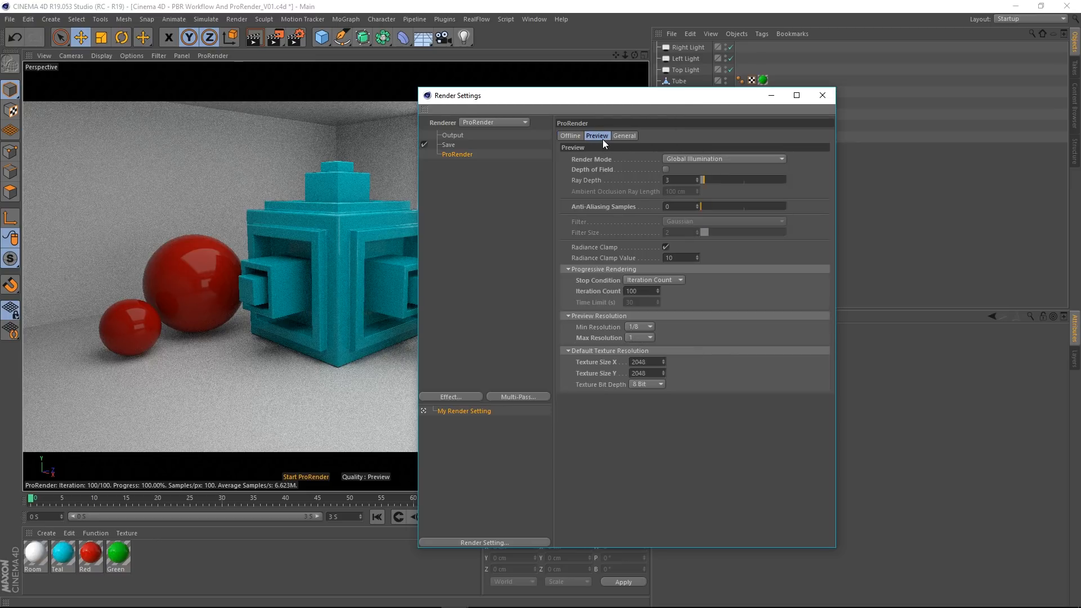
{"action": "left_click", "coordinate": [570, 135]}
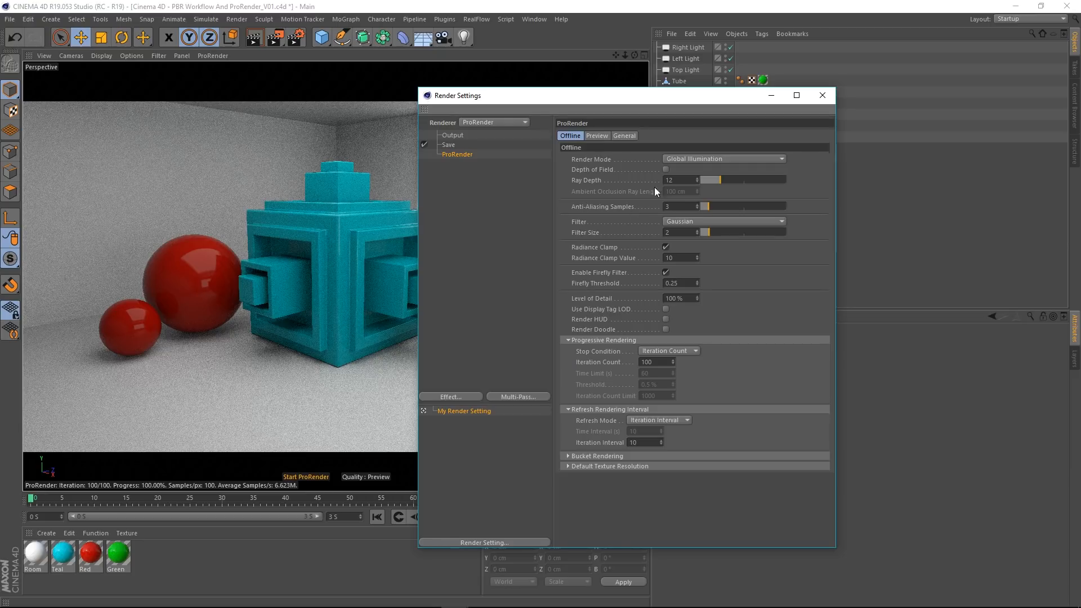
Step: Compare ProRender's Preview and Offline settings, closing the firefly example image and moving the Render Settings window higher
{"action": "left_click", "coordinate": [598, 136]}
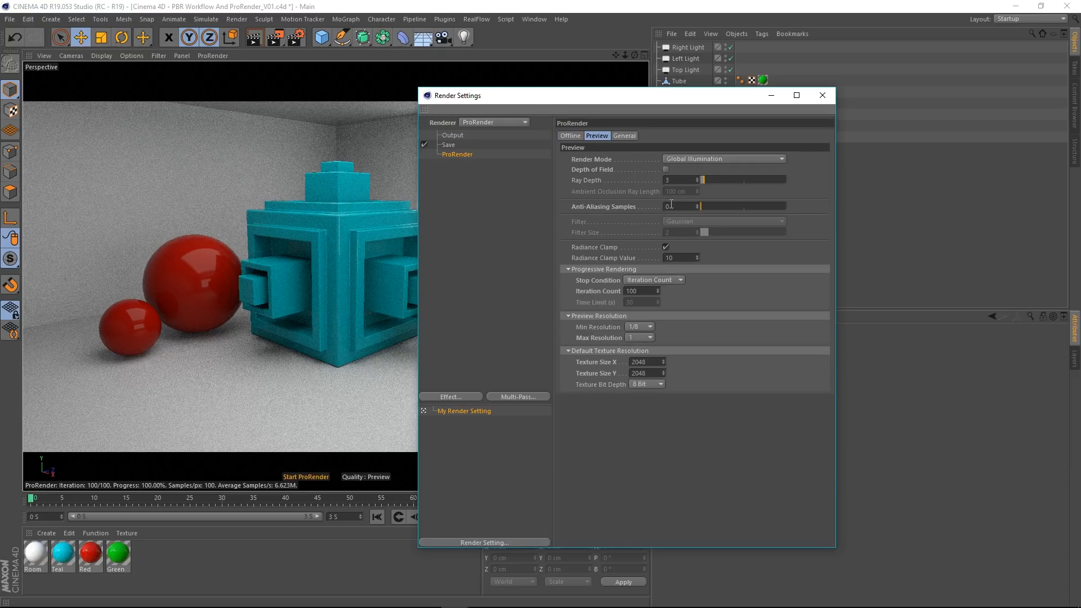
{"action": "left_click", "coordinate": [565, 137]}
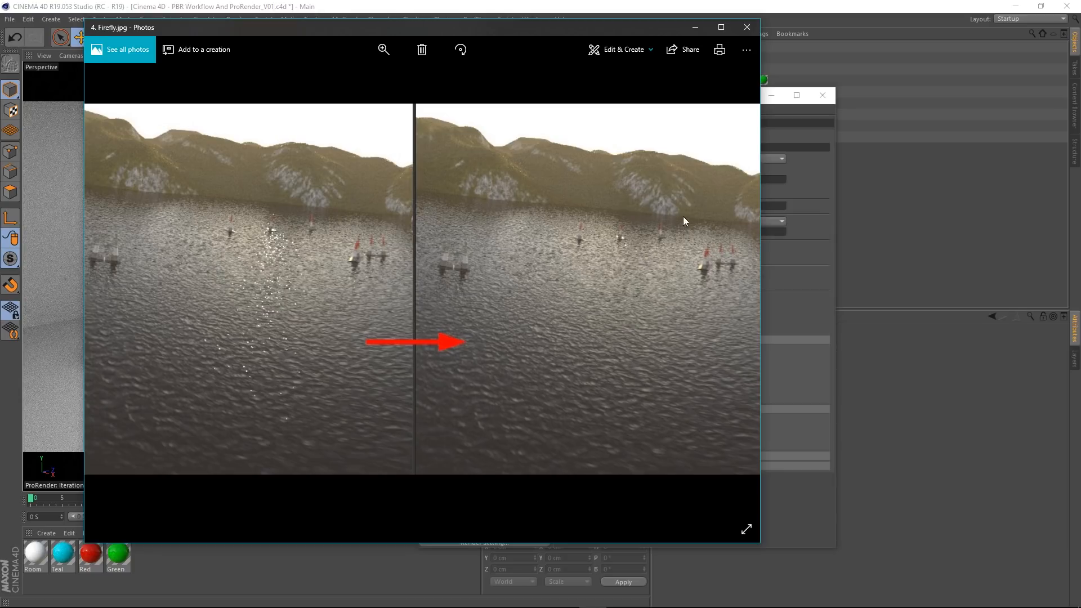
{"action": "left_click", "coordinate": [746, 28]}
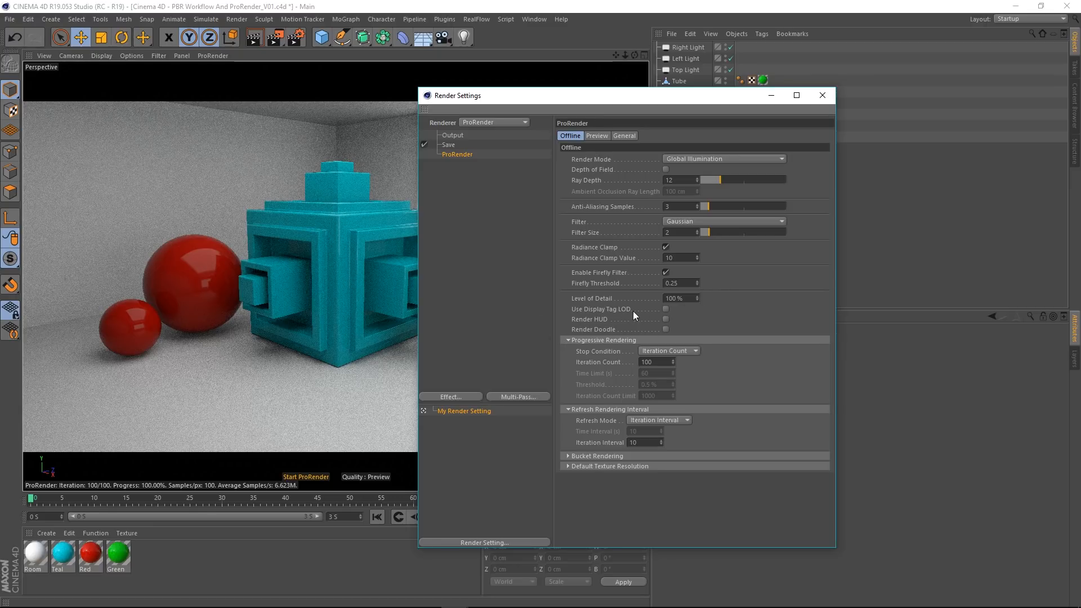
{"action": "left_click_drag", "start_coordinate": [592, 95], "coordinate": [566, 52]}
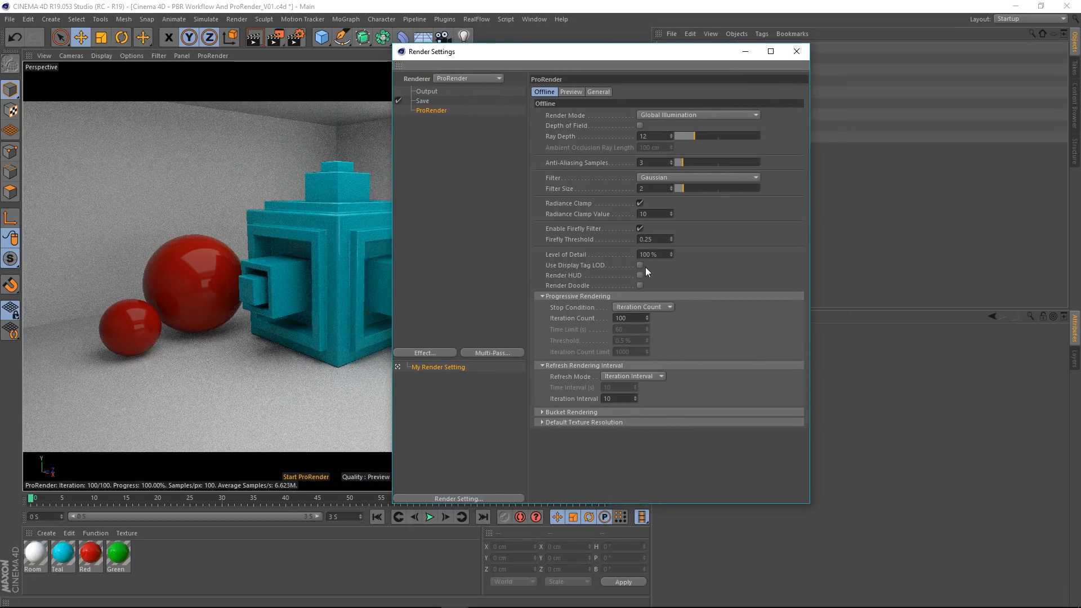
{"action": "left_click", "coordinate": [571, 91]}
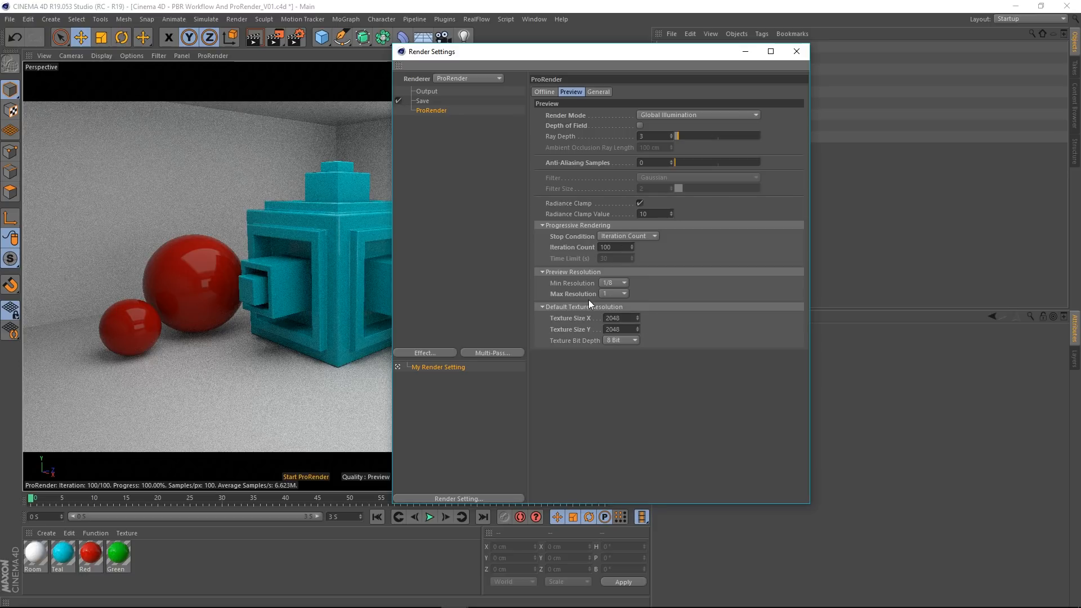
{"action": "left_click", "coordinate": [544, 91]}
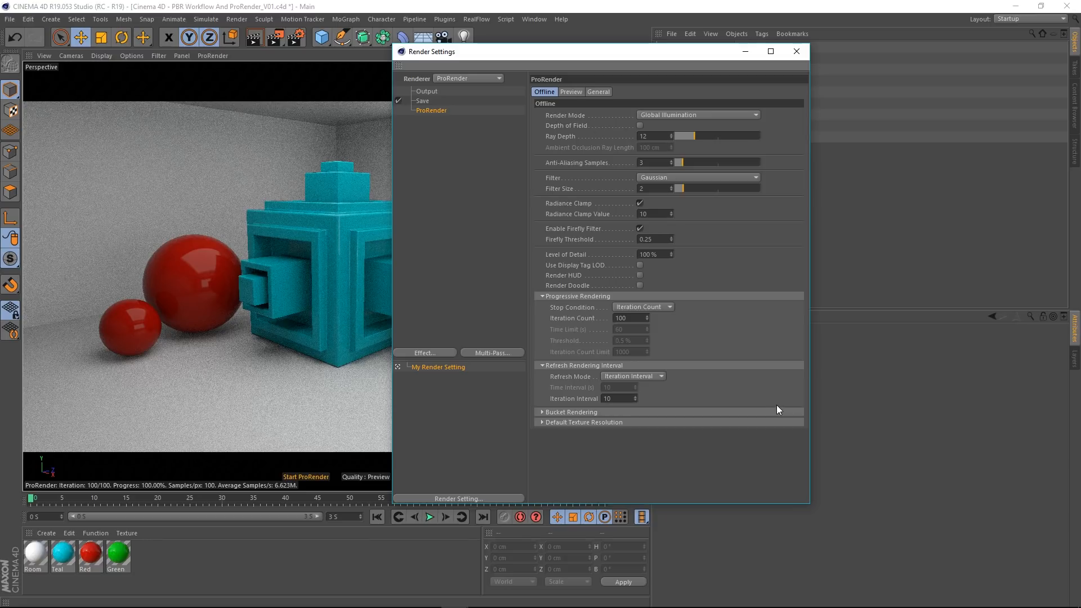
Step: Try Never as the progressive rendering Stop Condition in both the Offline and Preview settings, restoring Iteration Count in each
{"action": "left_click", "coordinate": [660, 309]}
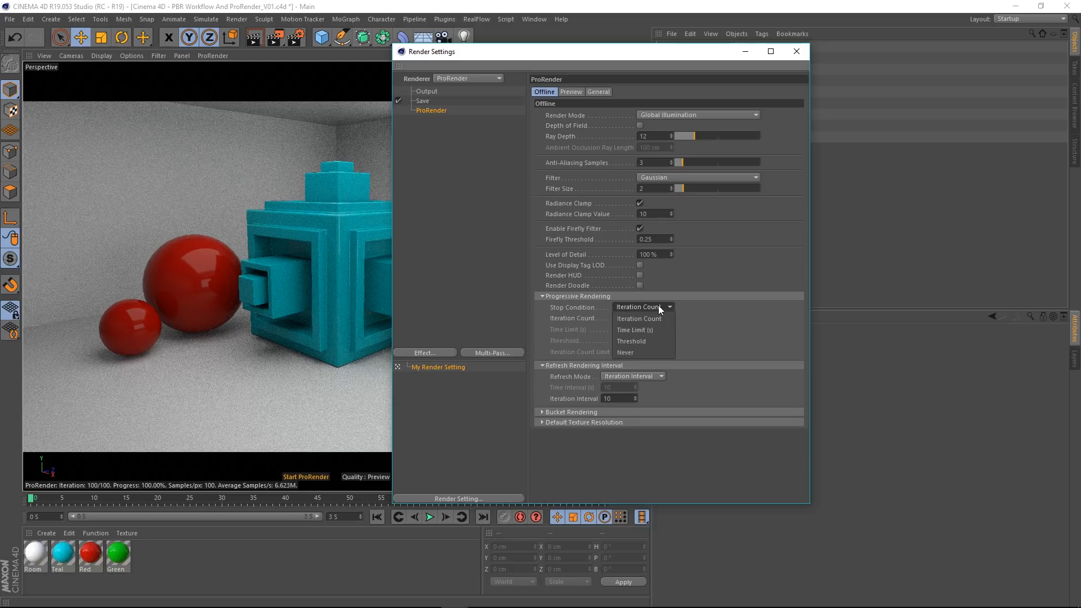
{"action": "left_click", "coordinate": [650, 353]}
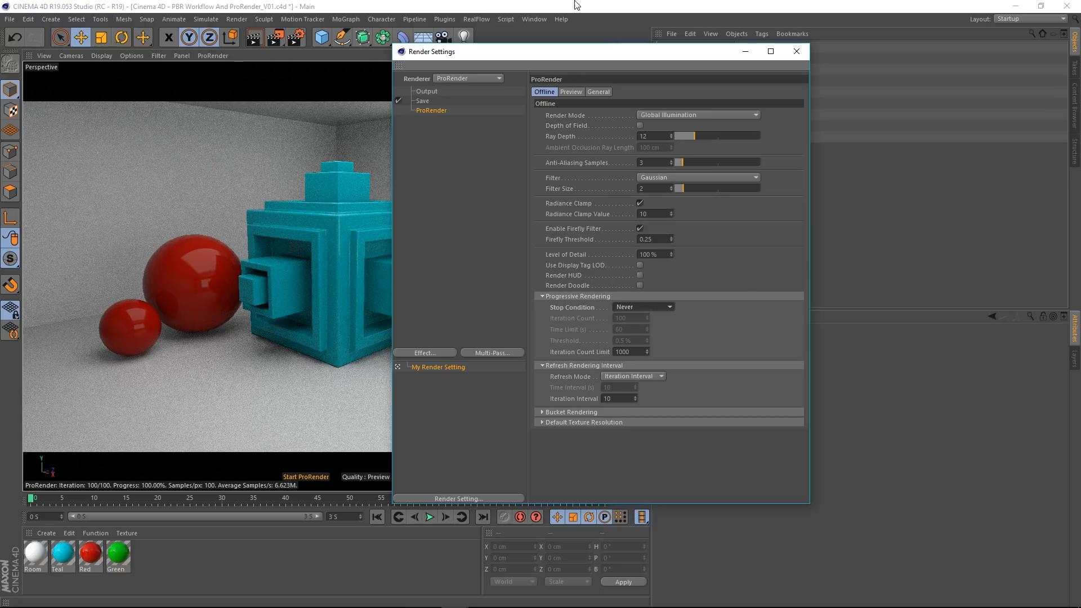
{"action": "left_click", "coordinate": [571, 92]}
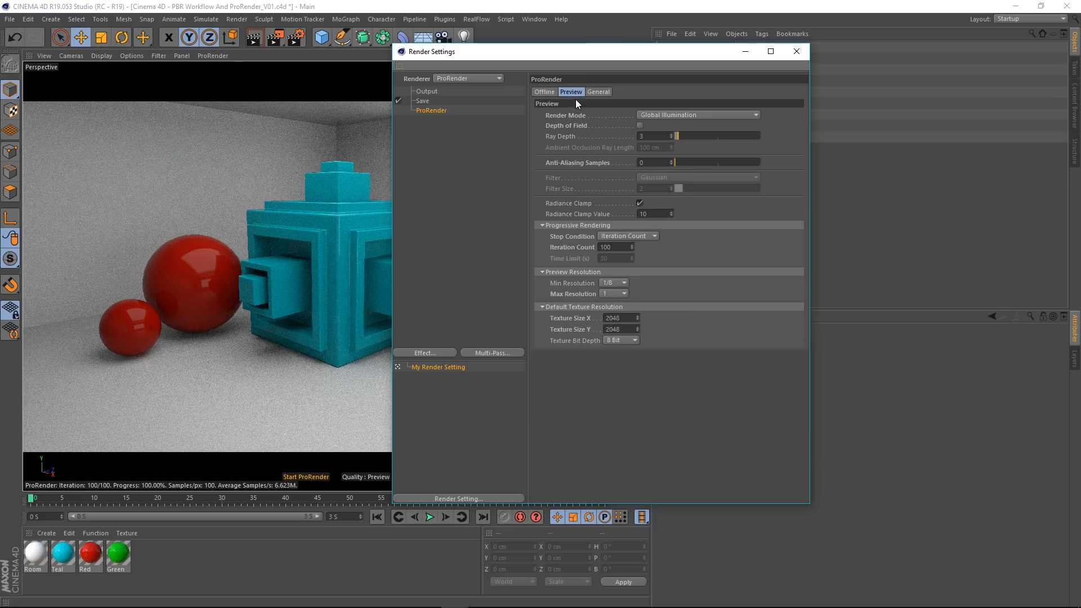
{"action": "left_click", "coordinate": [630, 236]}
{"action": "left_click", "coordinate": [619, 262]}
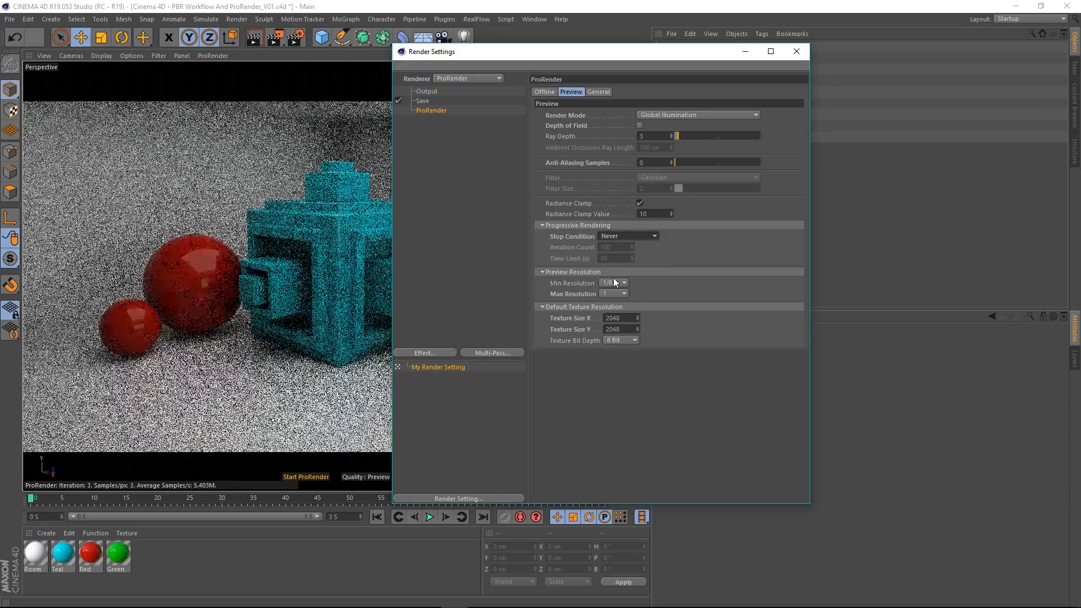
{"action": "left_click", "coordinate": [617, 237]}
{"action": "left_click", "coordinate": [621, 247]}
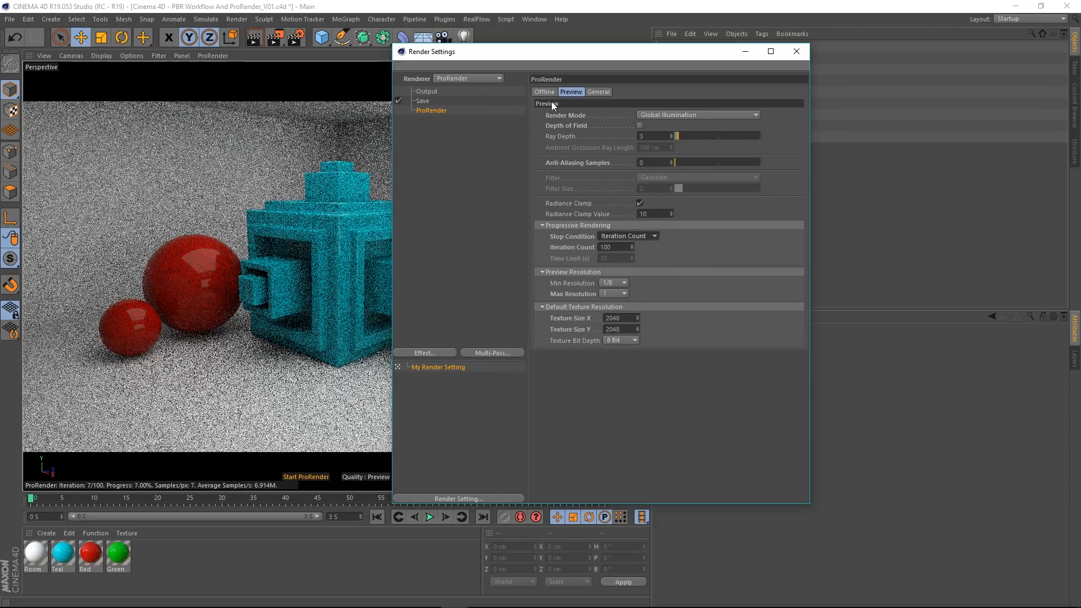
{"action": "left_click", "coordinate": [543, 92]}
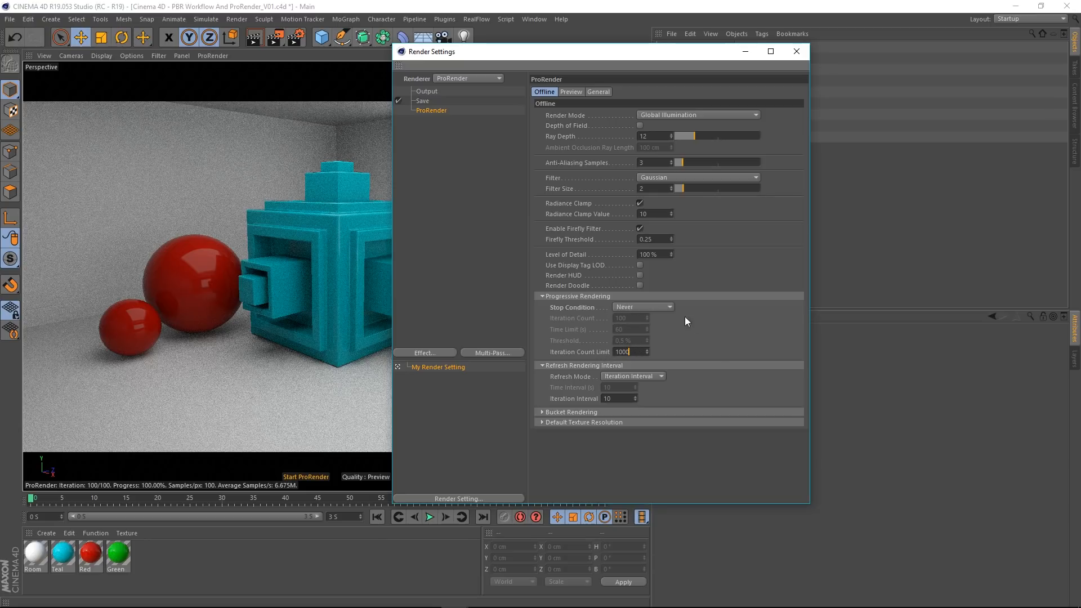
{"action": "left_click", "coordinate": [634, 306]}
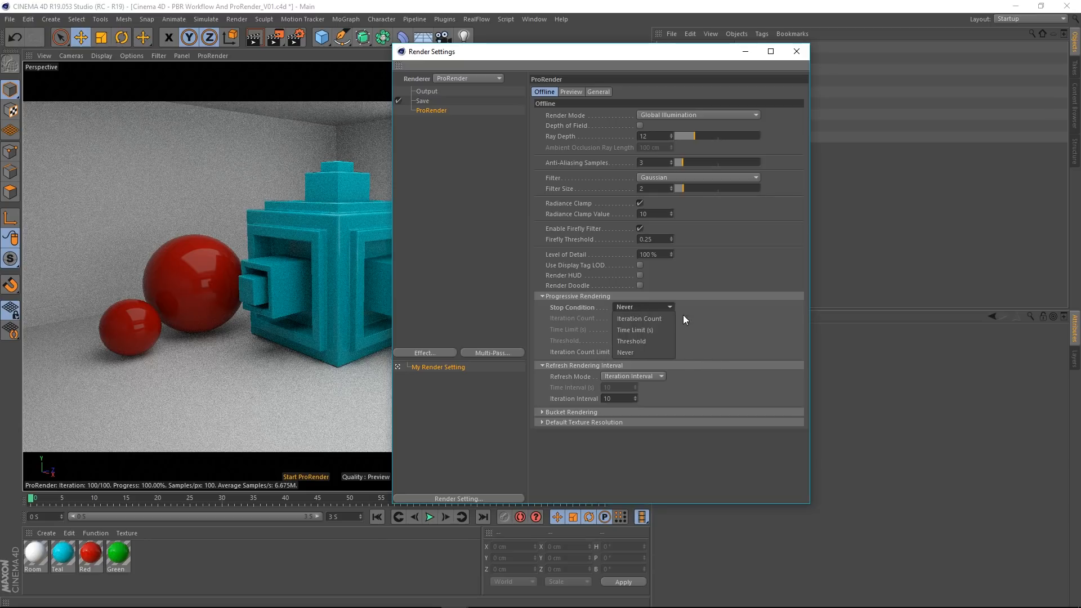
{"action": "left_click", "coordinate": [632, 320]}
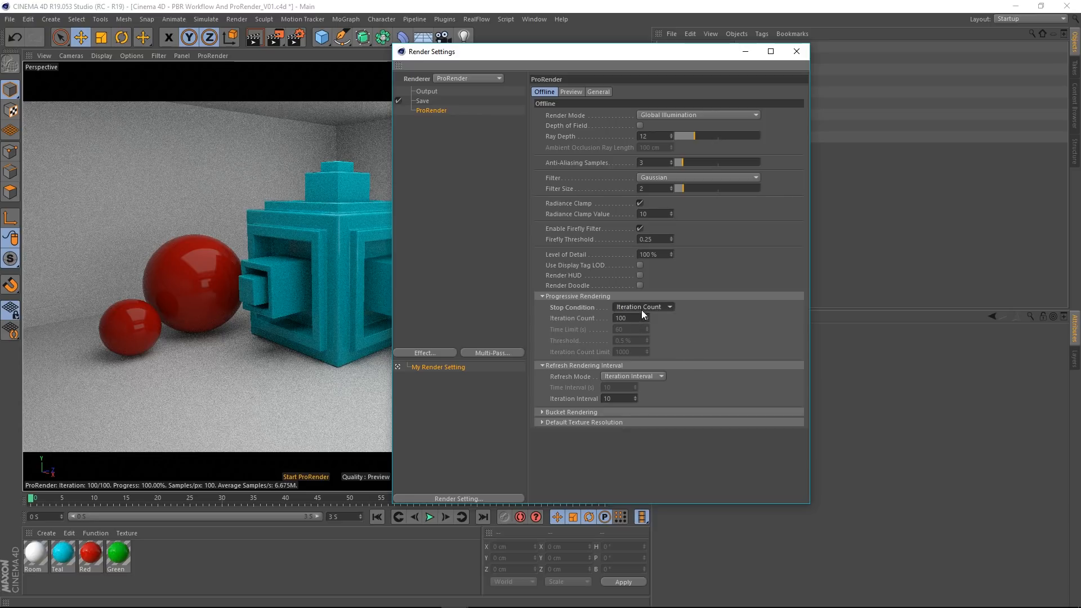
Step: Set the Offline progressive rendering Stop Condition to Threshold with a threshold of 20%
{"action": "left_click", "coordinate": [633, 318]}
{"action": "left_click", "coordinate": [630, 308]}
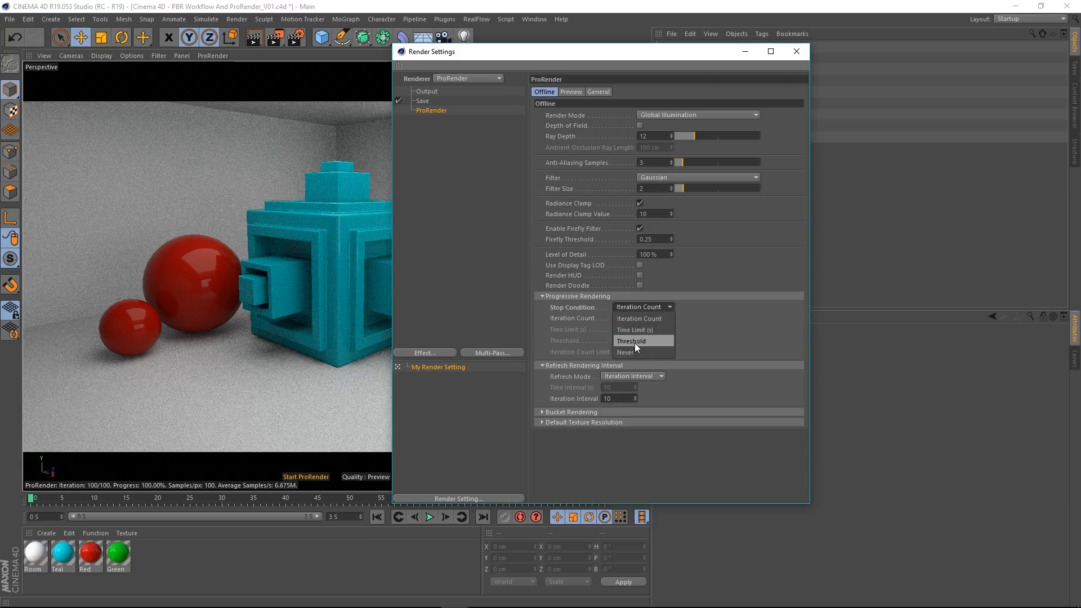
{"action": "left_click", "coordinate": [646, 307]}
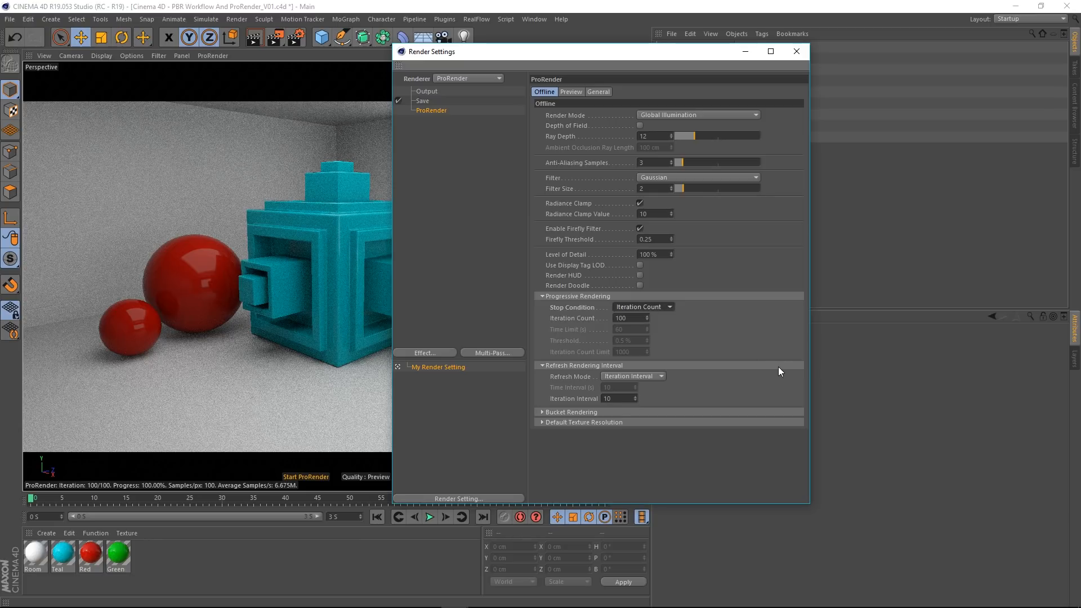
{"action": "left_click", "coordinate": [639, 306]}
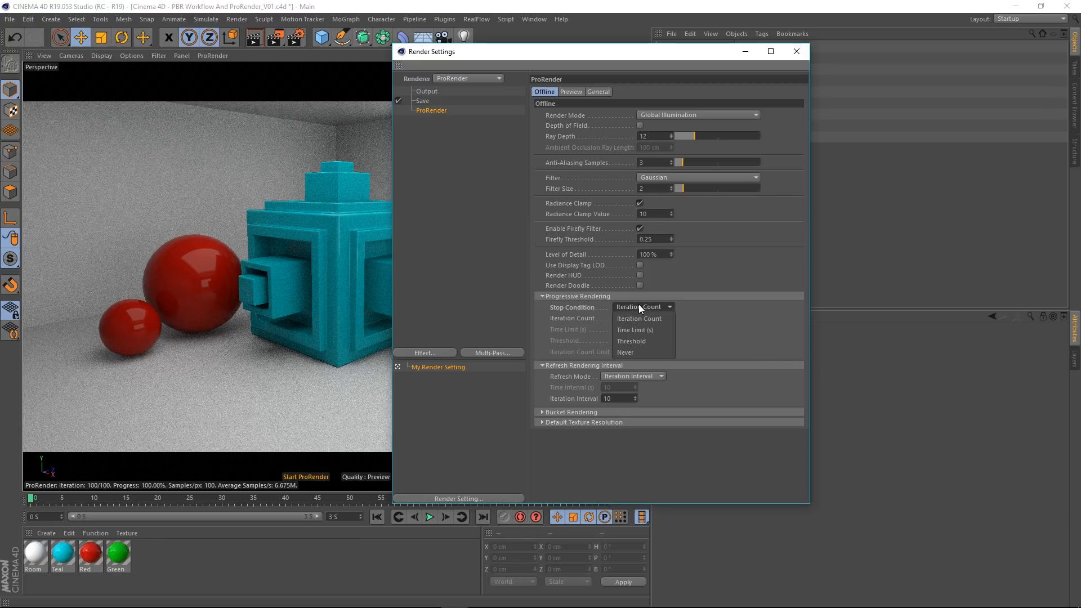
{"action": "left_click", "coordinate": [645, 340]}
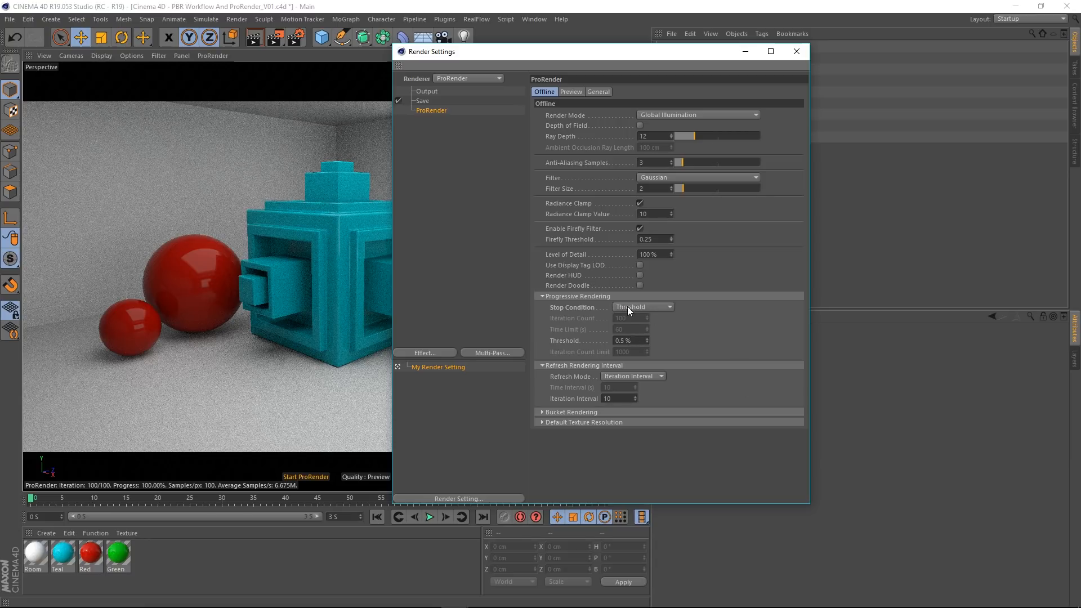
{"action": "left_click", "coordinate": [651, 308]}
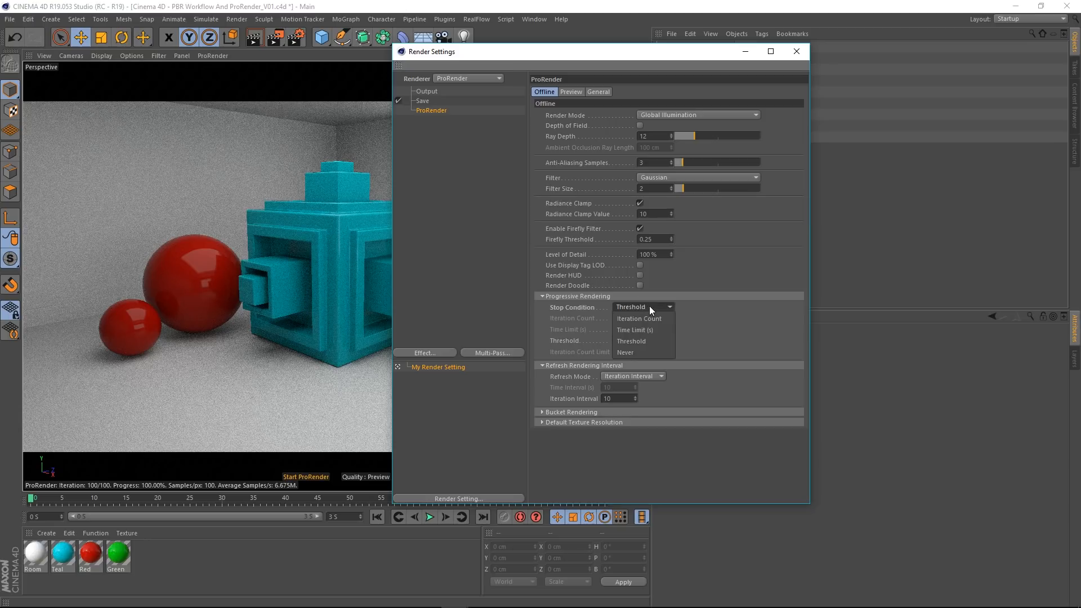
{"action": "left_click", "coordinate": [639, 341]}
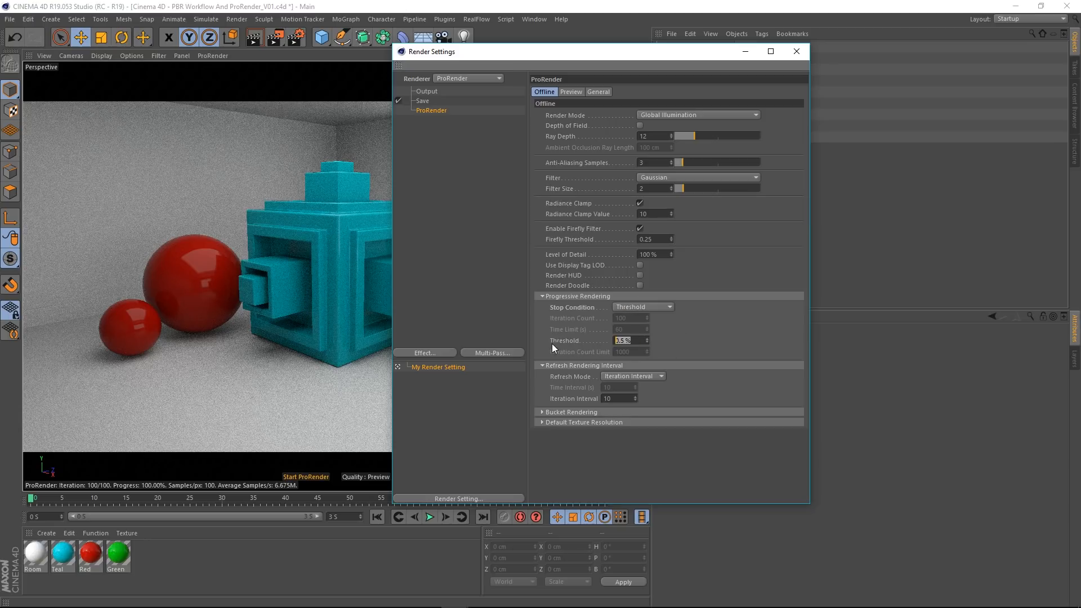
{"action": "type", "text": "20"}
Step: Stop the viewport's ProRender preview, render the scene to the Picture Viewer, and arrange it beside Render Settings
{"action": "left_click", "coordinate": [299, 477]}
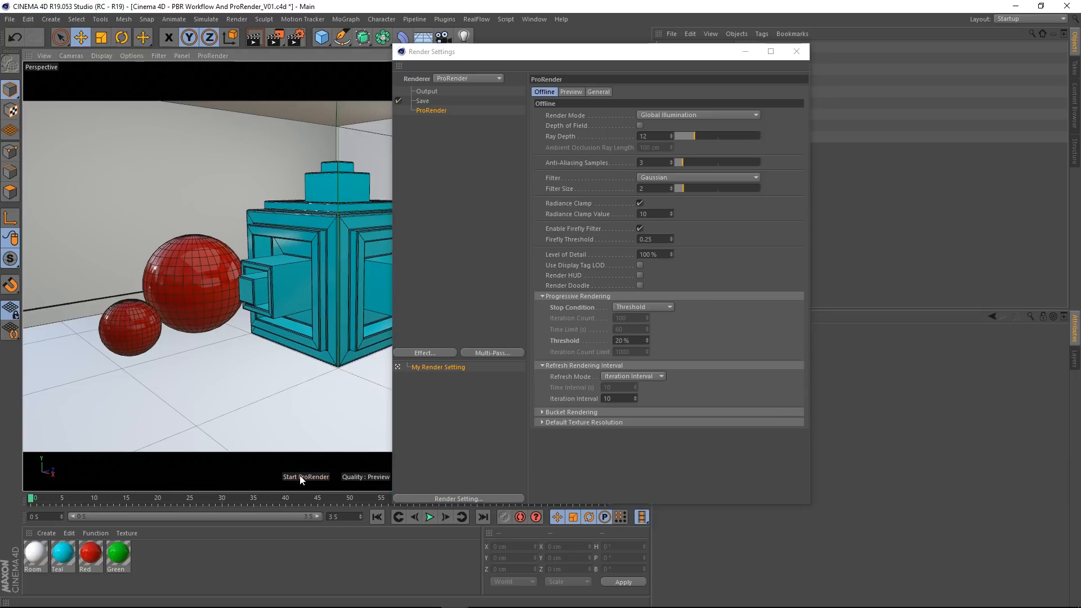
{"action": "left_click", "coordinate": [276, 37]}
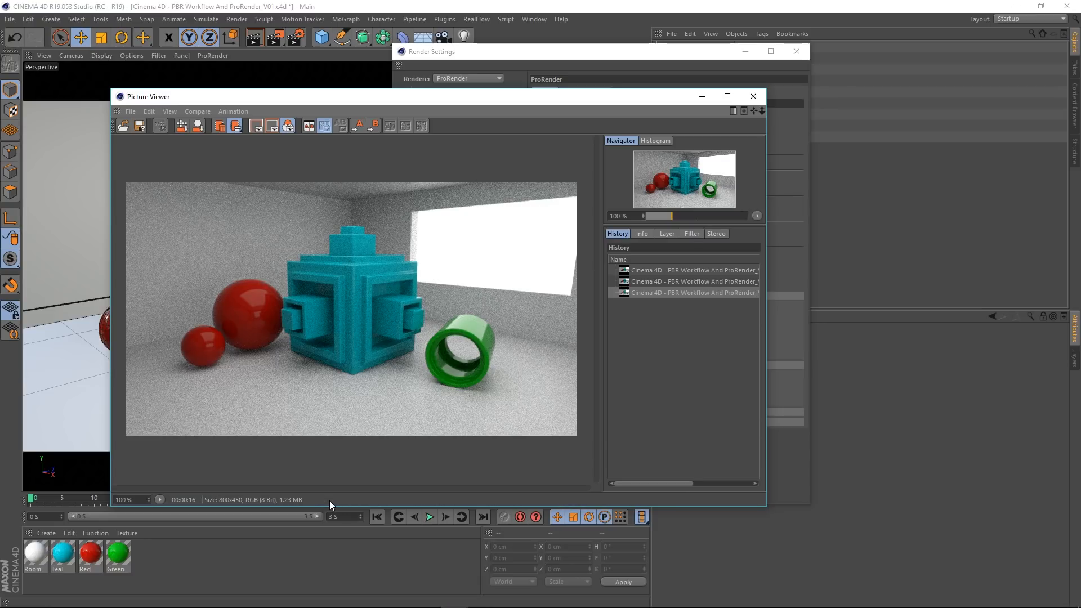
{"action": "left_click_drag", "start_coordinate": [453, 96], "coordinate": [1080, 129]}
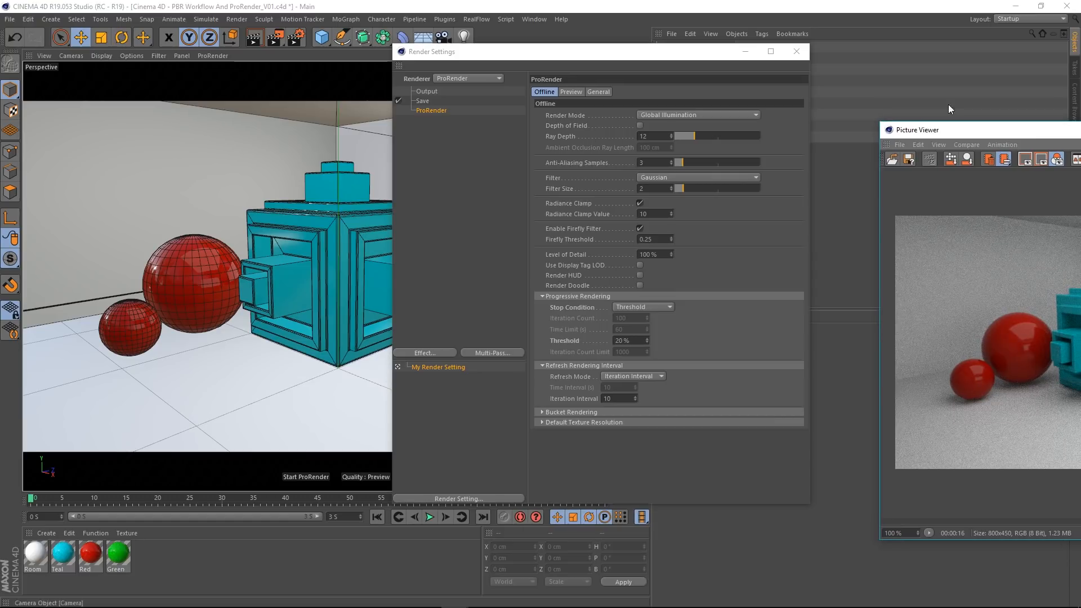
{"action": "left_click_drag", "start_coordinate": [991, 129], "coordinate": [419, 141]}
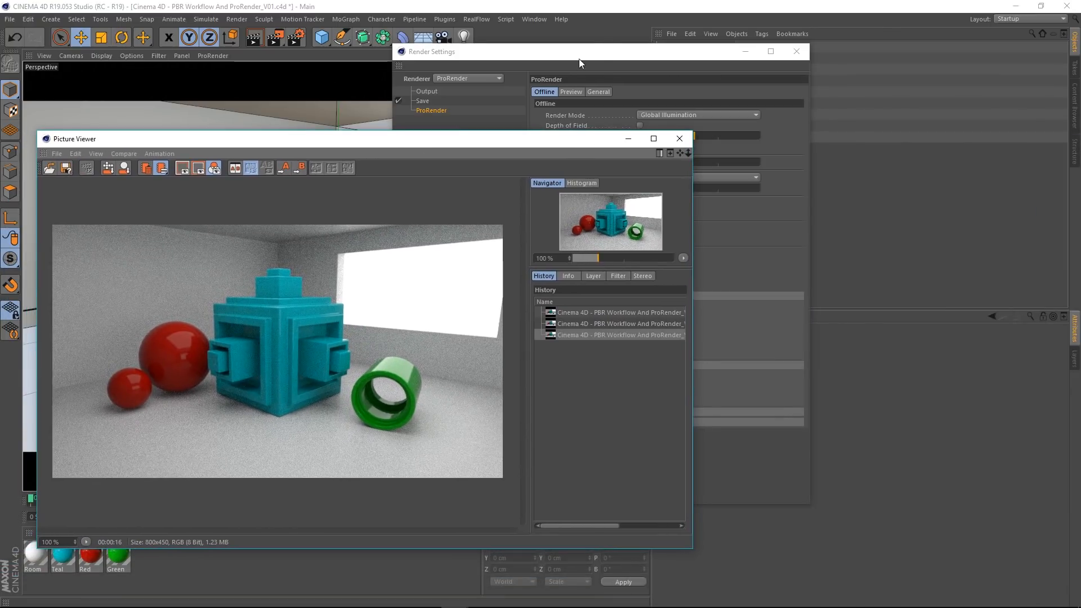
{"action": "left_click_drag", "start_coordinate": [589, 52], "coordinate": [802, 72]}
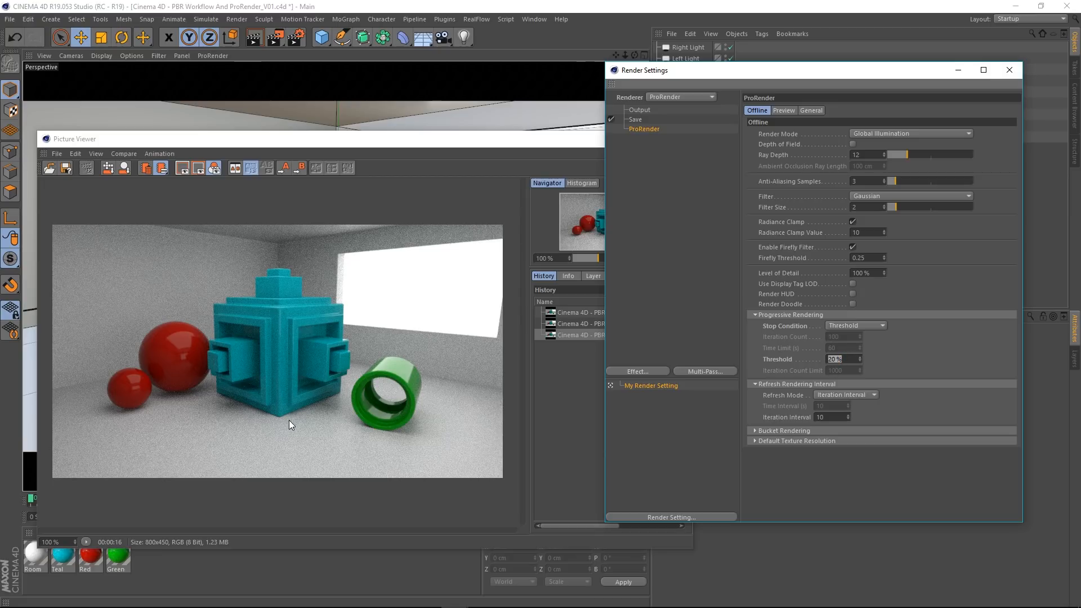
Step: Reset the Offline Threshold to its default 0.5% and render the scene to the Picture Viewer again
{"action": "right_click", "coordinate": [777, 357]}
{"action": "left_click", "coordinate": [830, 424]}
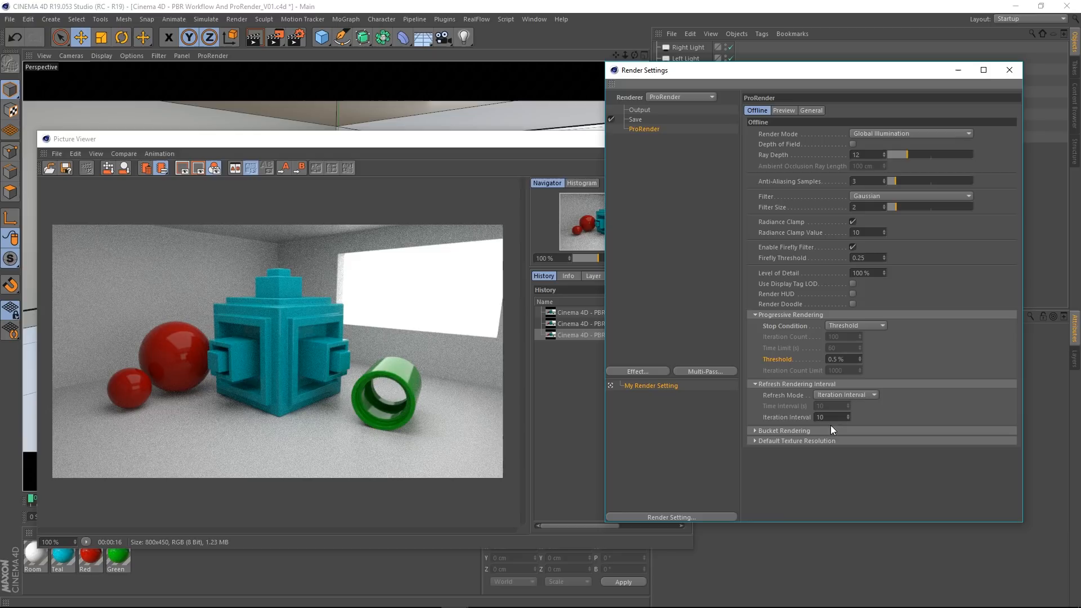
{"action": "left_click", "coordinate": [487, 416]}
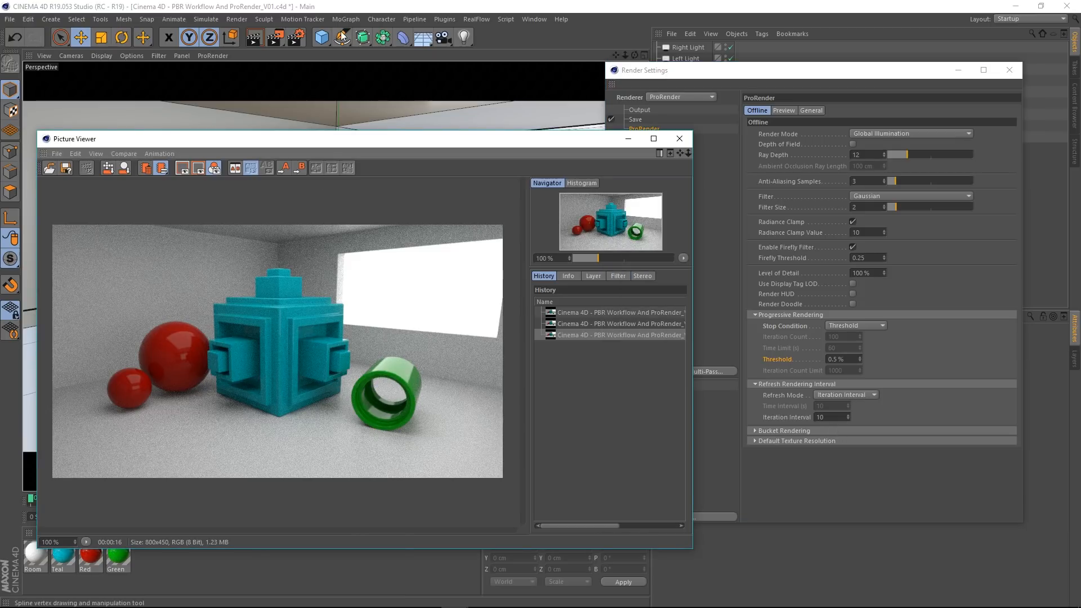
{"action": "left_click", "coordinate": [810, 112]}
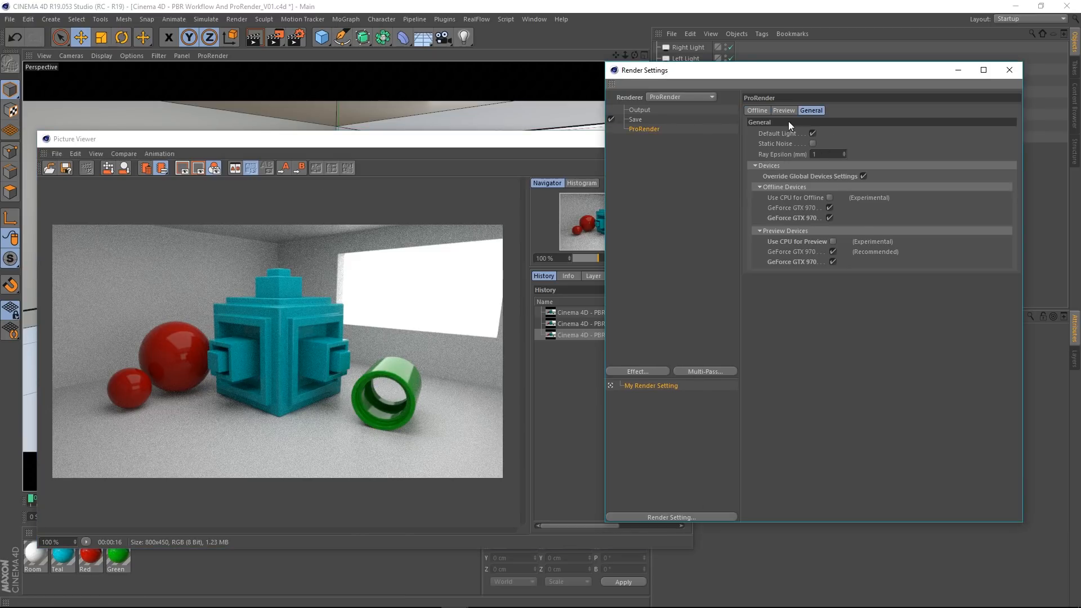
{"action": "left_click", "coordinate": [758, 111]}
{"action": "left_click", "coordinate": [277, 38]}
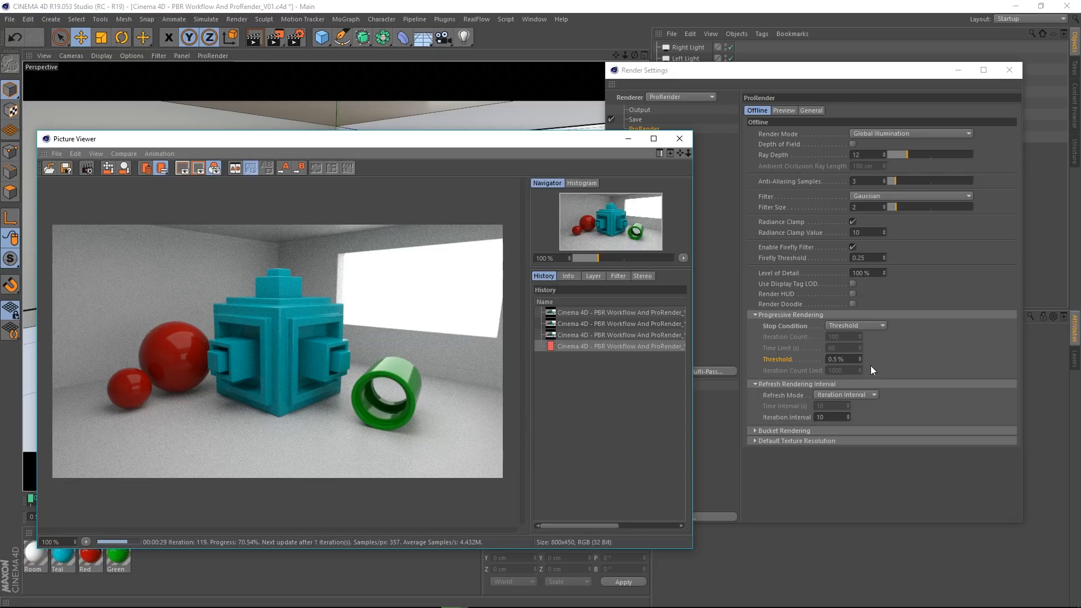
Step: Examine the progressing render's noise against the Threshold value, and check the Preview settings before returning to Offline
{"action": "left_click", "coordinate": [850, 361]}
{"action": "left_click_drag", "start_coordinate": [850, 361], "coordinate": [827, 361]}
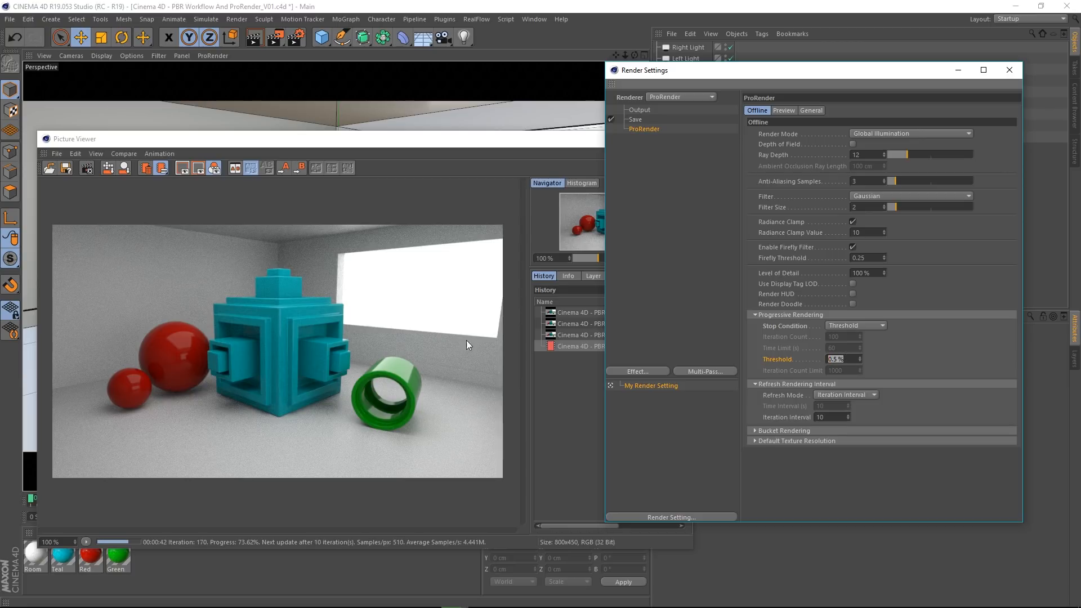
{"action": "left_click", "coordinate": [851, 358]}
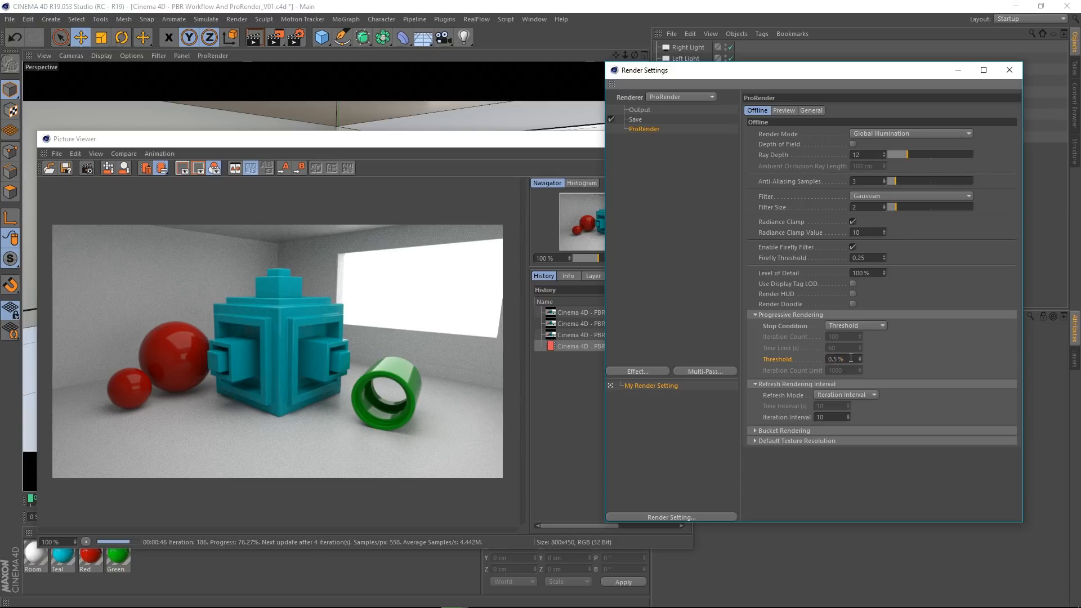
{"action": "left_click_drag", "start_coordinate": [850, 358], "coordinate": [805, 357]}
{"action": "left_click", "coordinate": [370, 374]}
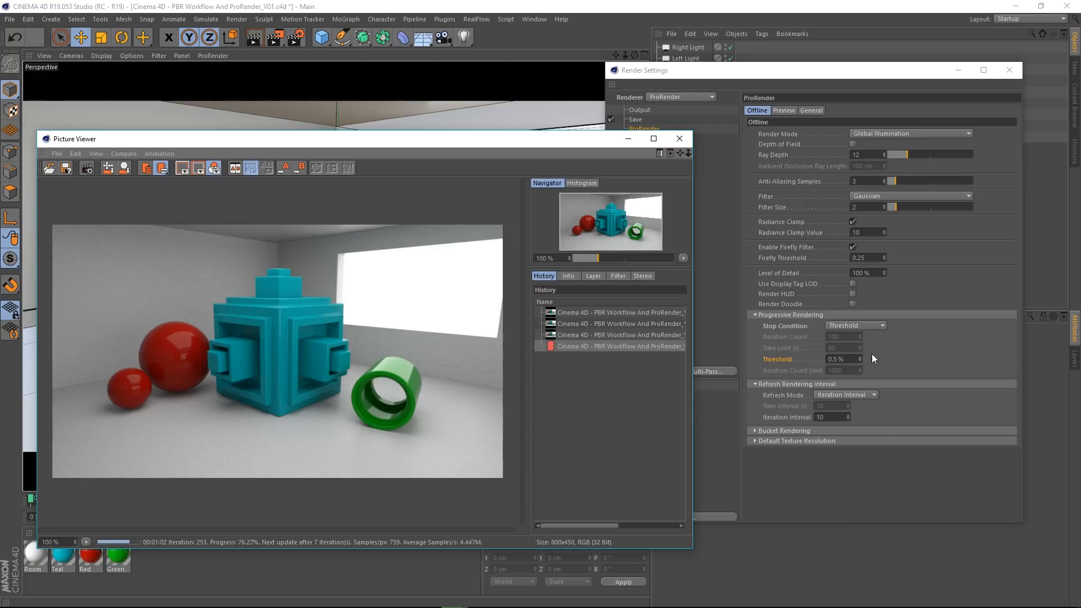
{"action": "left_click", "coordinate": [785, 111]}
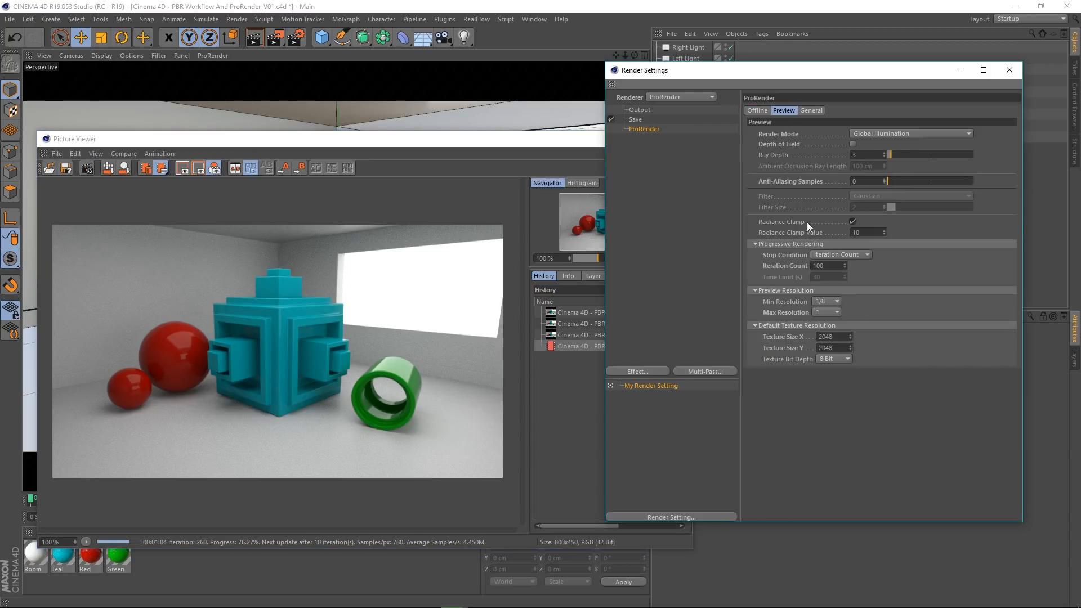
{"action": "left_click", "coordinate": [759, 113]}
Step: Close the Picture Viewer and confirm stopping the render in progress
{"action": "left_click", "coordinate": [387, 144]}
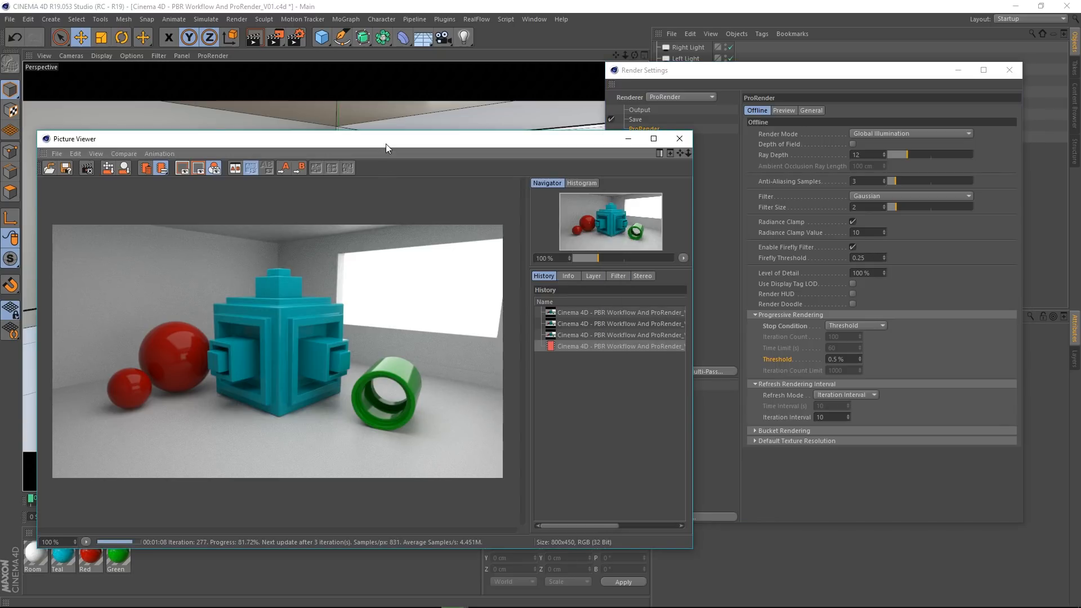
{"action": "left_click", "coordinate": [678, 139]}
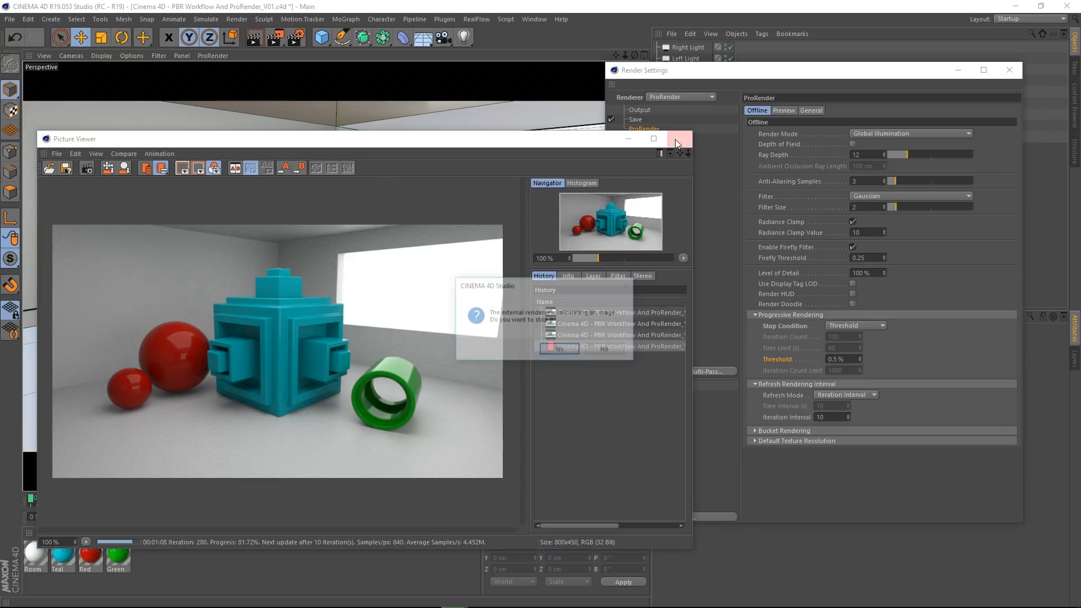
{"action": "left_click", "coordinate": [560, 350]}
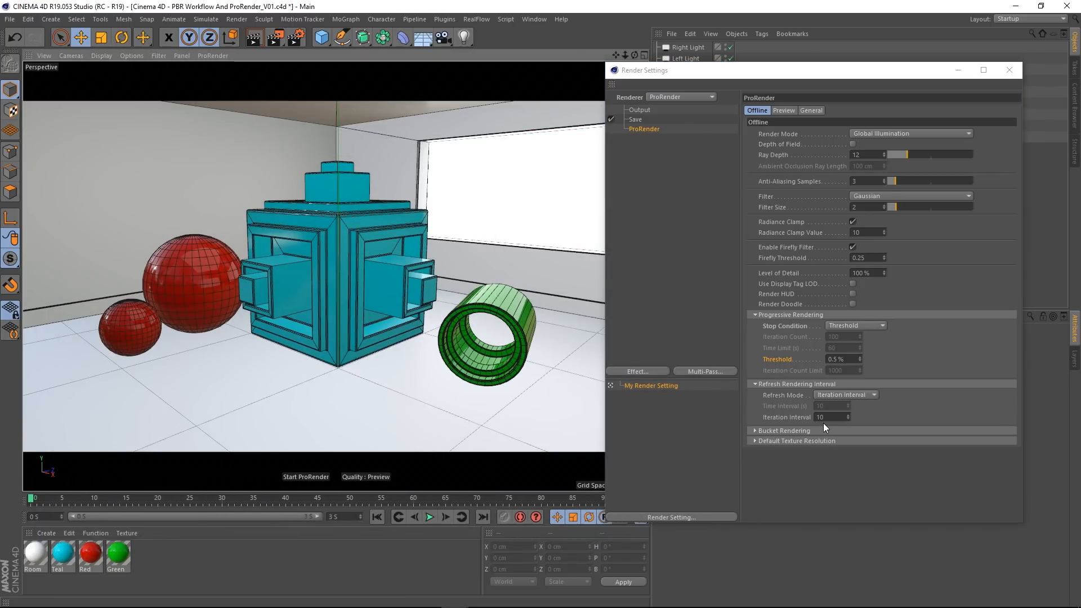
Step: Expand the Offline Bucket Rendering settings and set the progressive rendering Stop Condition to Iteration Count
{"action": "left_click", "coordinate": [805, 428]}
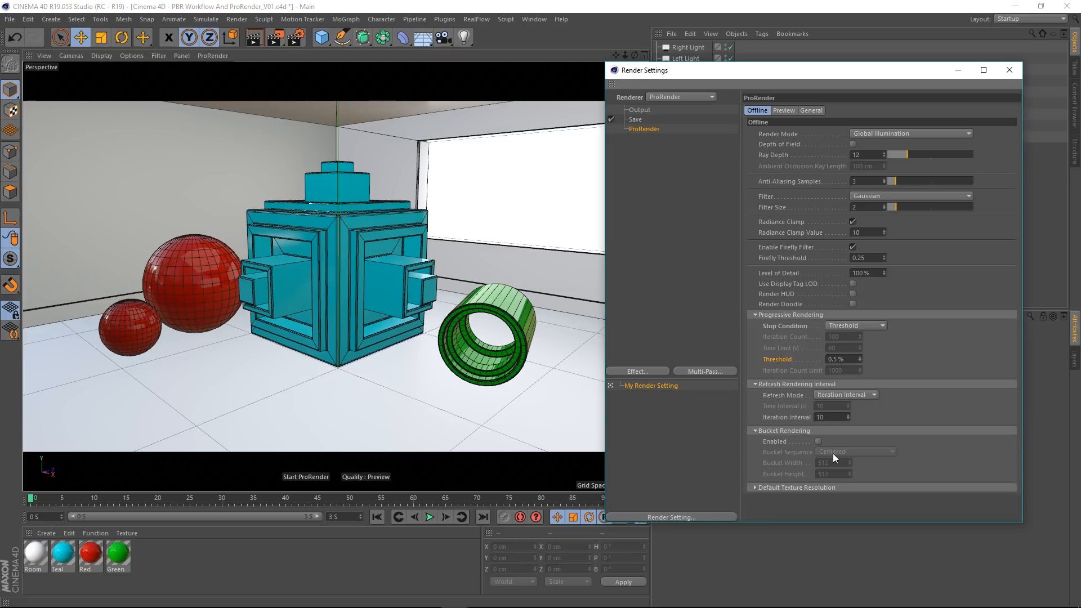
{"action": "left_click", "coordinate": [842, 327]}
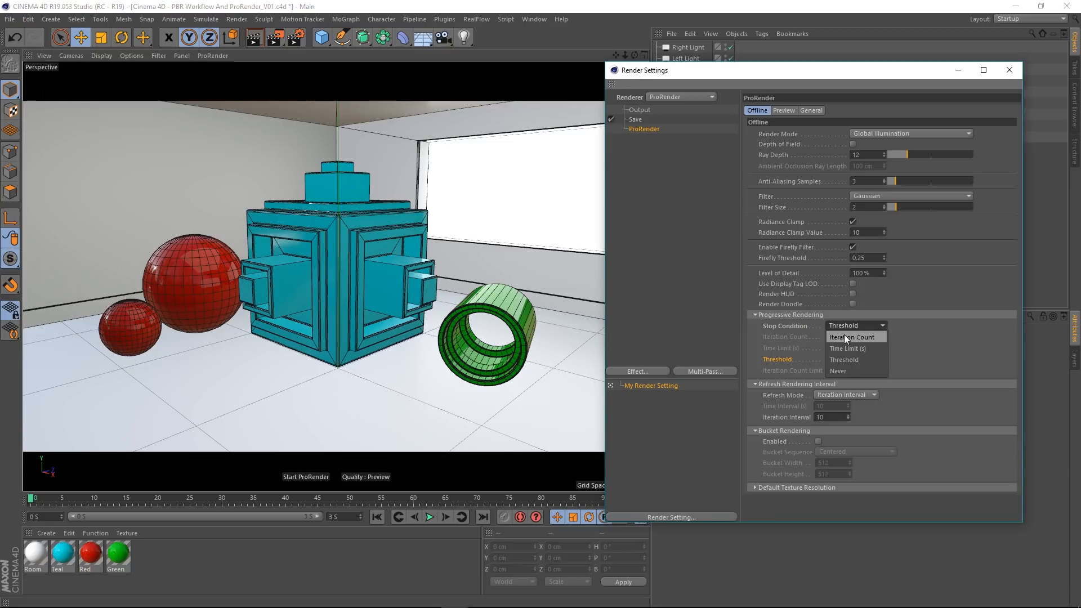
{"action": "left_click", "coordinate": [844, 335]}
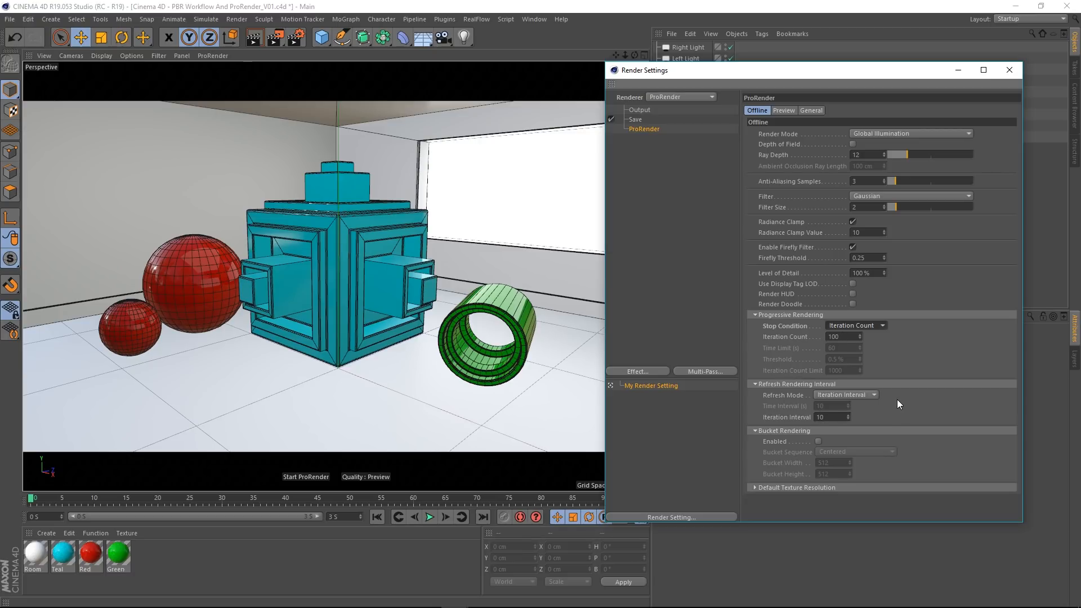
{"action": "left_click", "coordinate": [851, 395]}
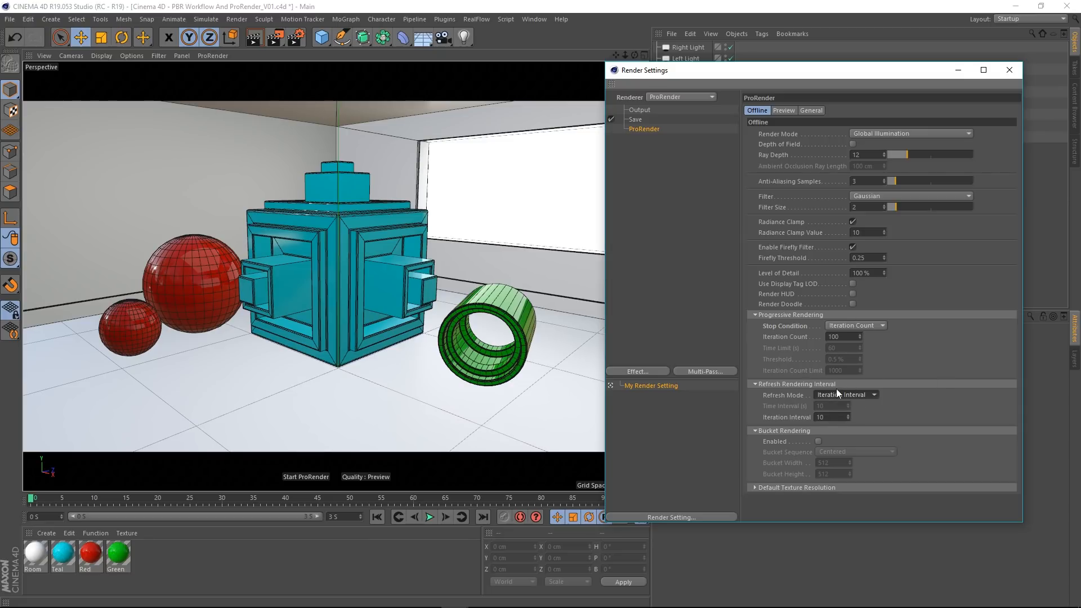
Step: Render the scene to the Picture Viewer to check the refresh updates, stopping the render before it completes
{"action": "left_click", "coordinate": [272, 44]}
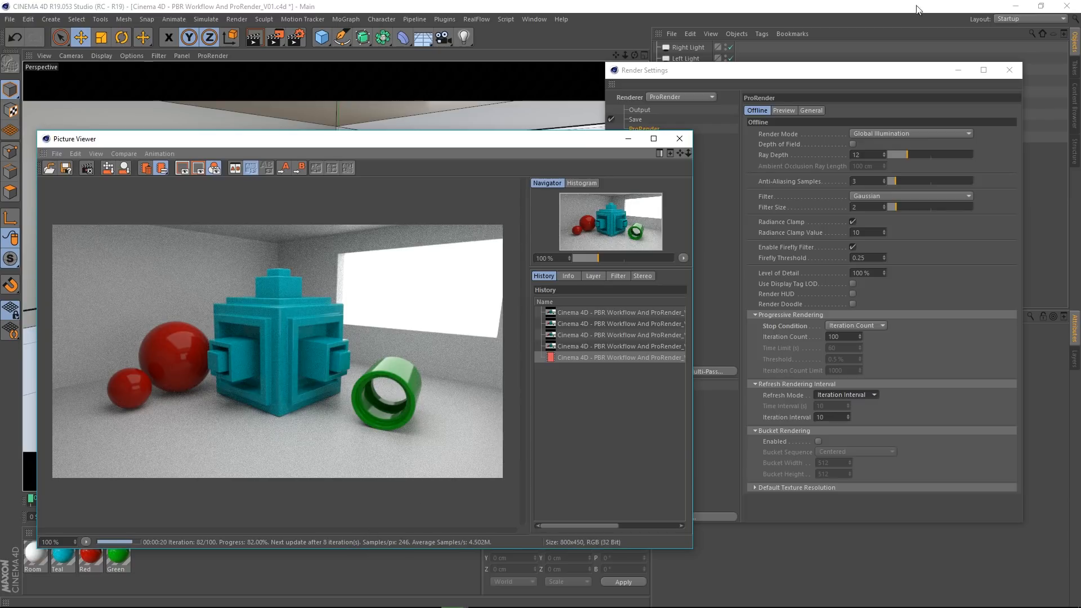
{"action": "left_click", "coordinate": [680, 138]}
{"action": "left_click", "coordinate": [563, 349]}
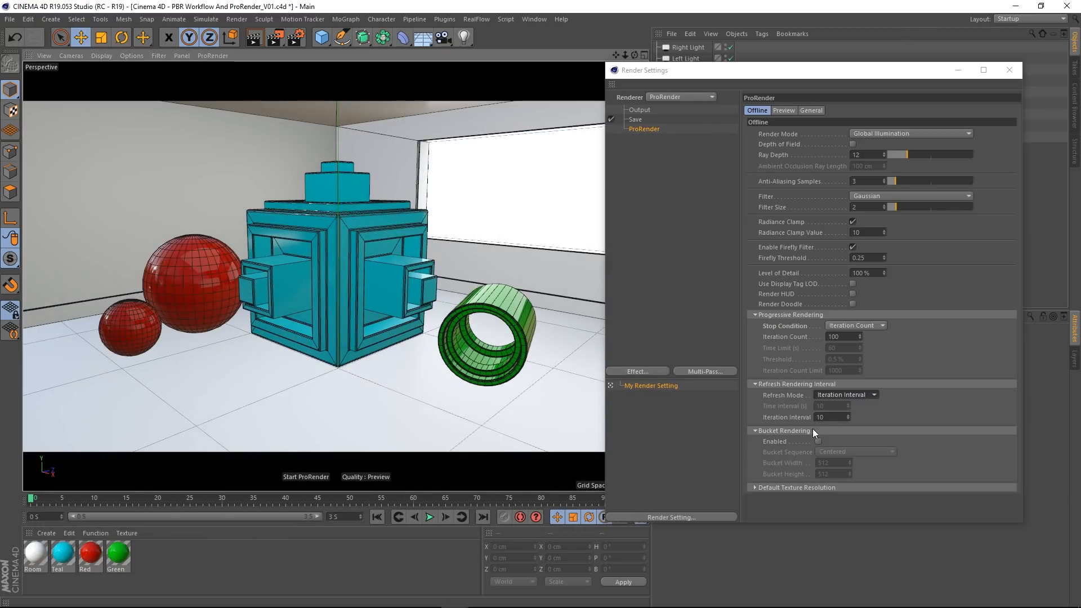
Step: Set the refresh Iteration Interval to 1 and test-render the scene in the Picture Viewer, stopping it early
{"action": "left_click", "coordinate": [833, 393]}
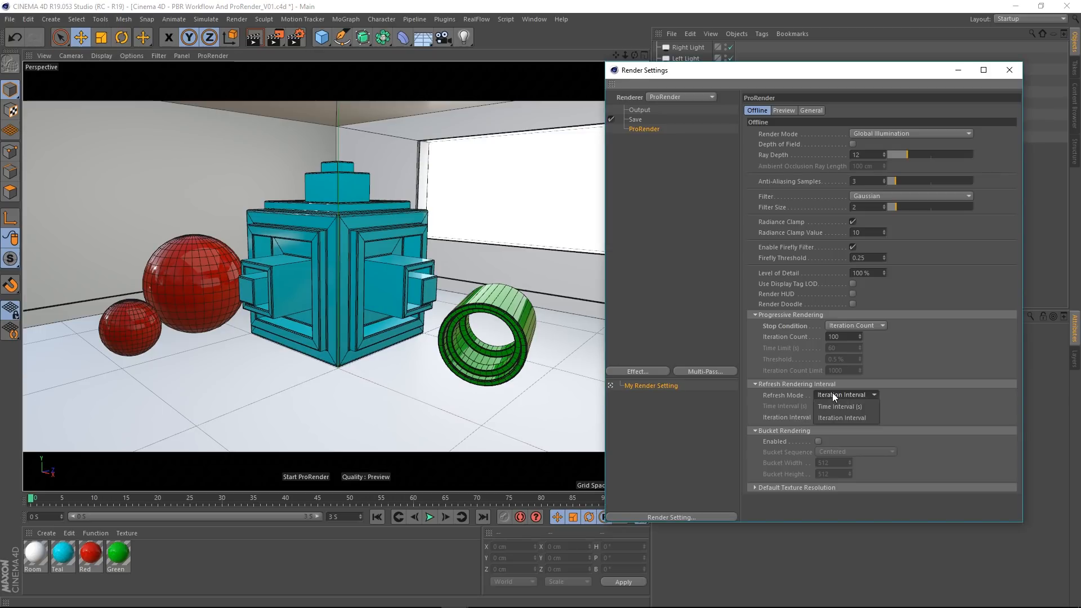
{"action": "left_click", "coordinate": [836, 394]}
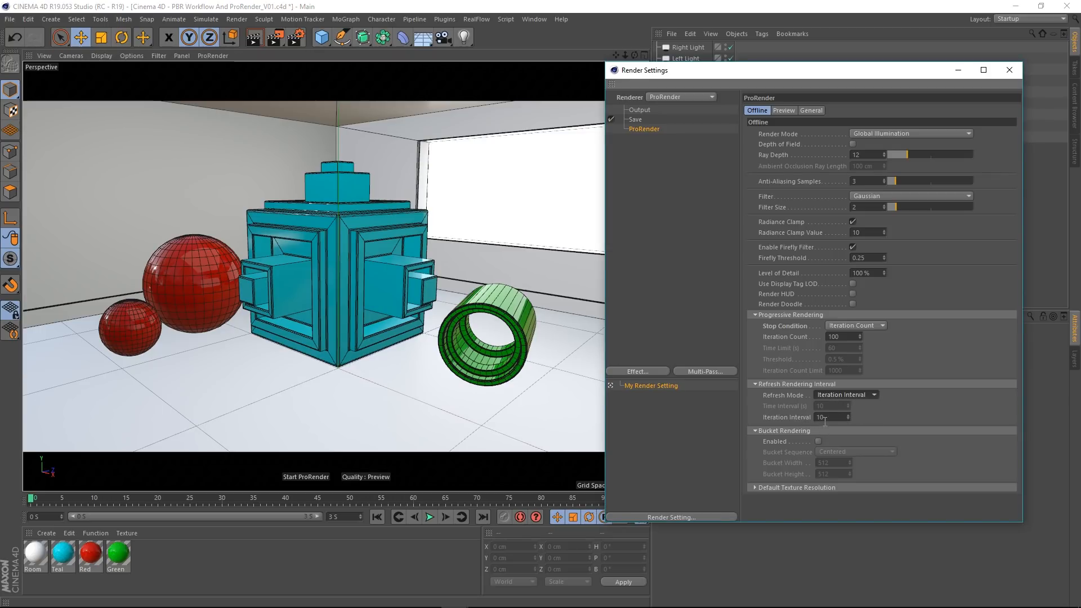
{"action": "double_click", "coordinate": [825, 419]}
{"action": "type", "text": "1"}
{"action": "left_click", "coordinate": [274, 37]}
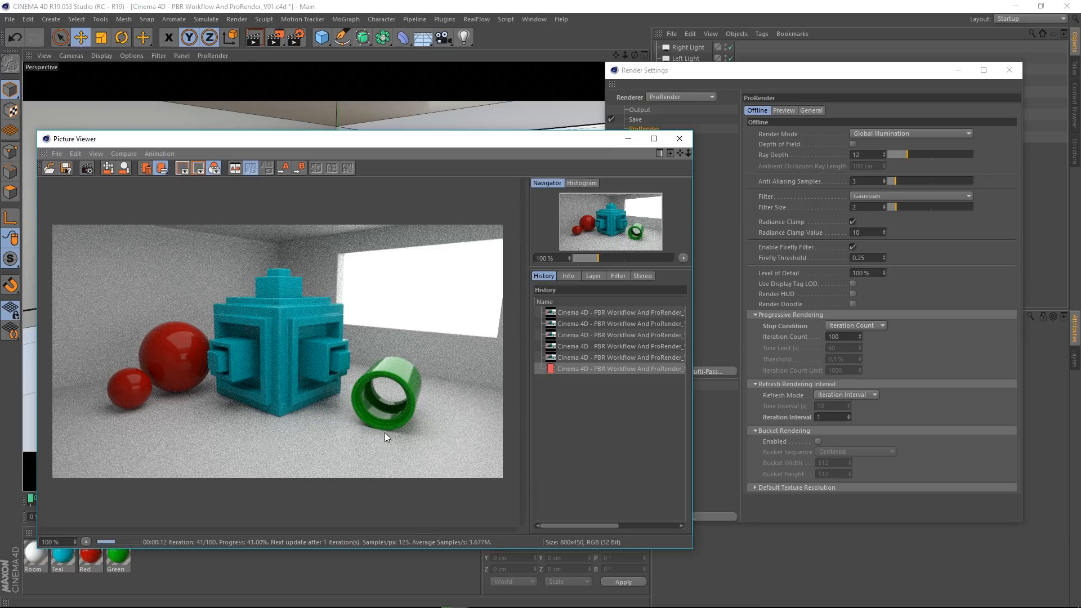
{"action": "left_click", "coordinate": [678, 139]}
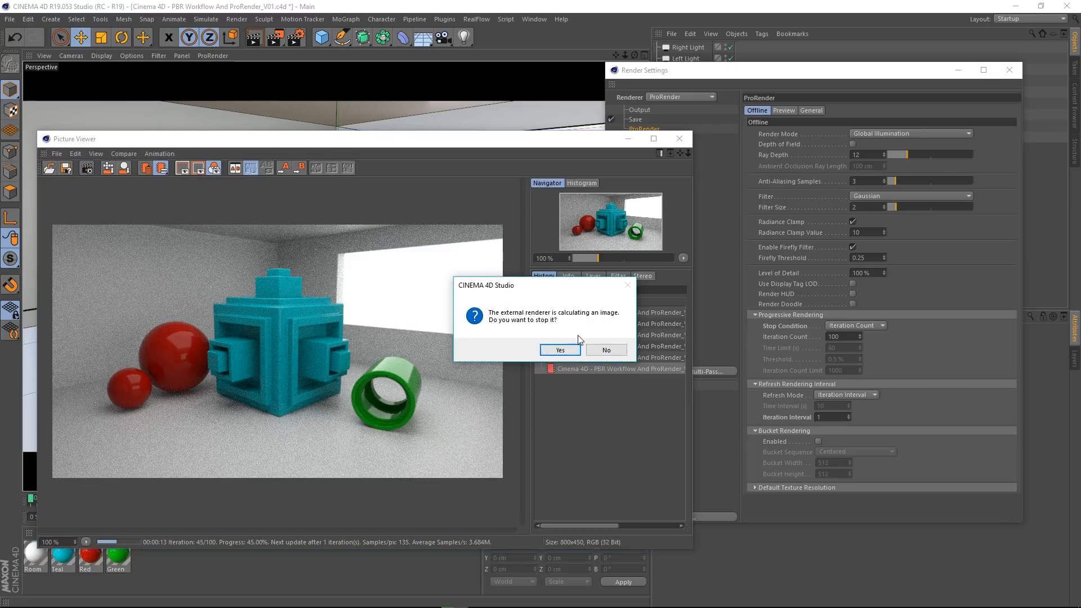
{"action": "left_click", "coordinate": [559, 348]}
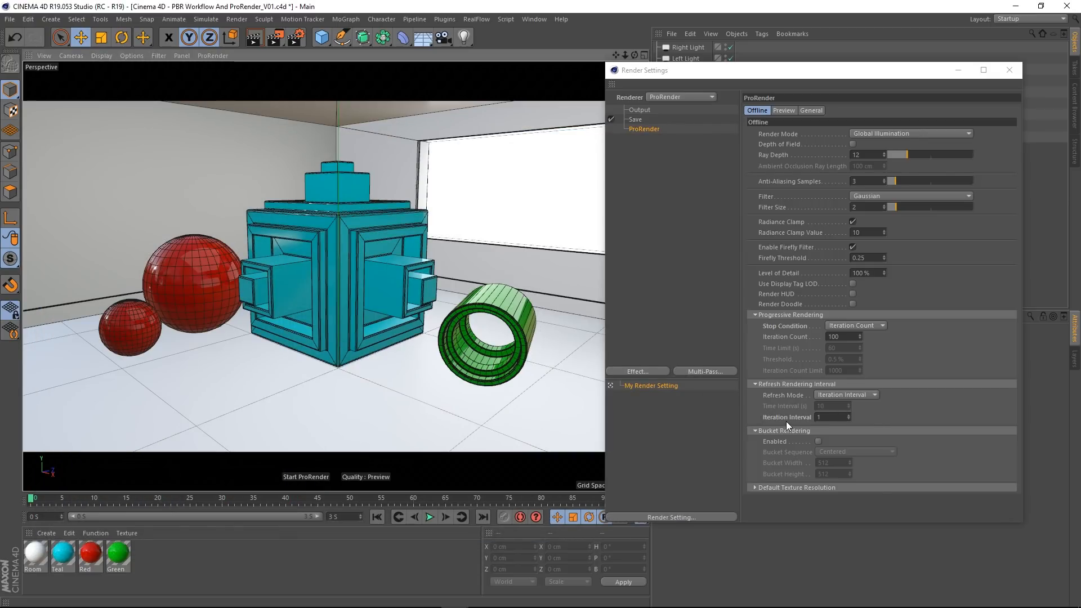
Step: Set the refresh Iteration Interval to 25 and run a partial test render in the Picture Viewer
{"action": "right_click", "coordinate": [786, 421]}
{"action": "left_click", "coordinate": [814, 479]}
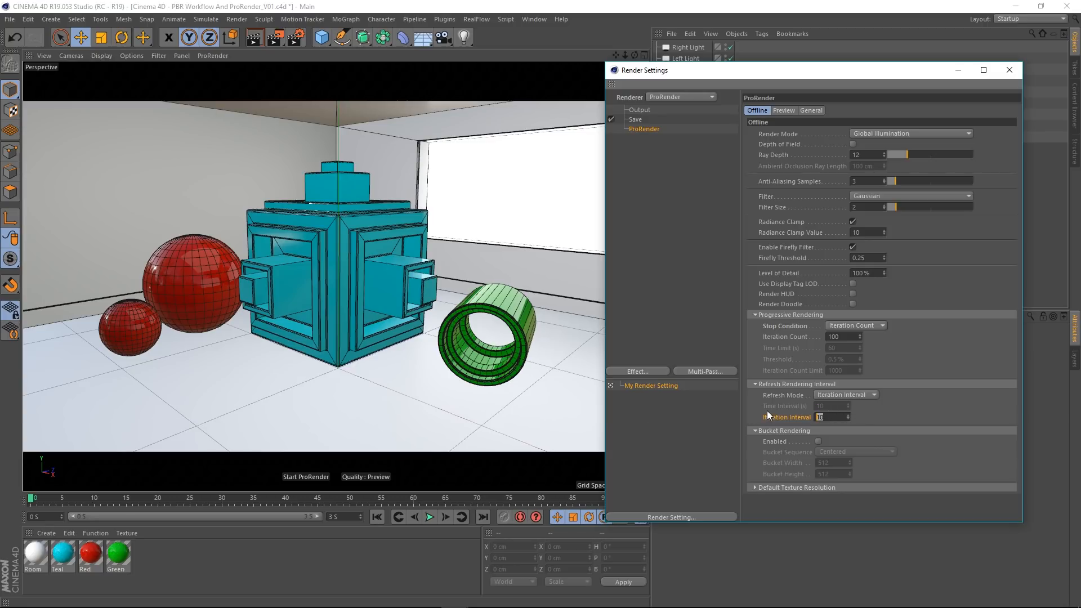
{"action": "type", "text": "25"}
{"action": "key", "text": "Return"}
{"action": "left_click", "coordinate": [270, 38]}
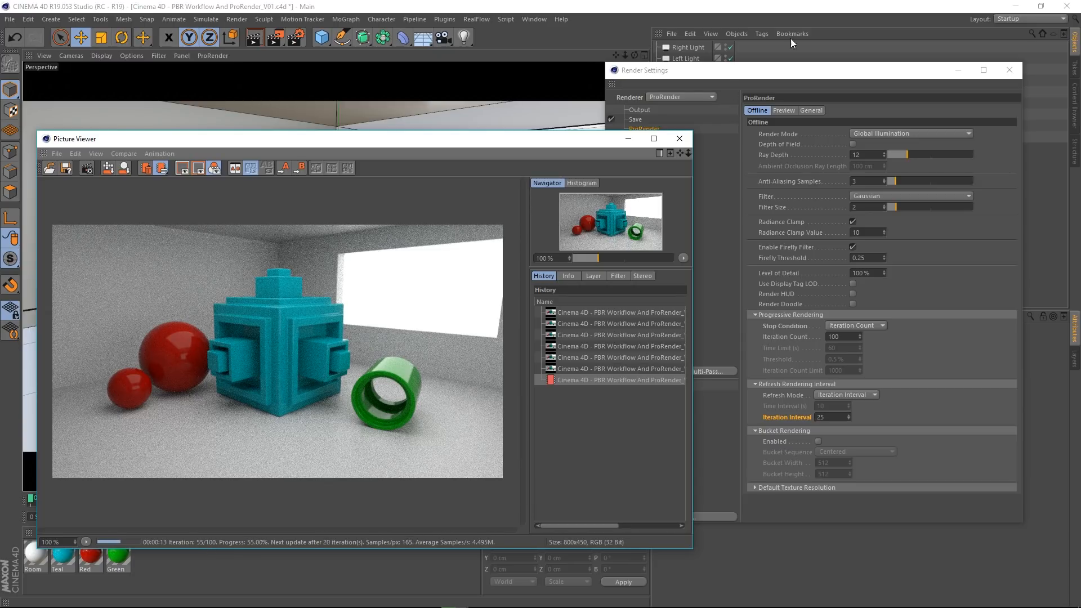
{"action": "left_click", "coordinate": [680, 138]}
{"action": "left_click", "coordinate": [550, 346]}
Step: Reset the refresh Iteration Interval to its default of 10
{"action": "double_click", "coordinate": [840, 416]}
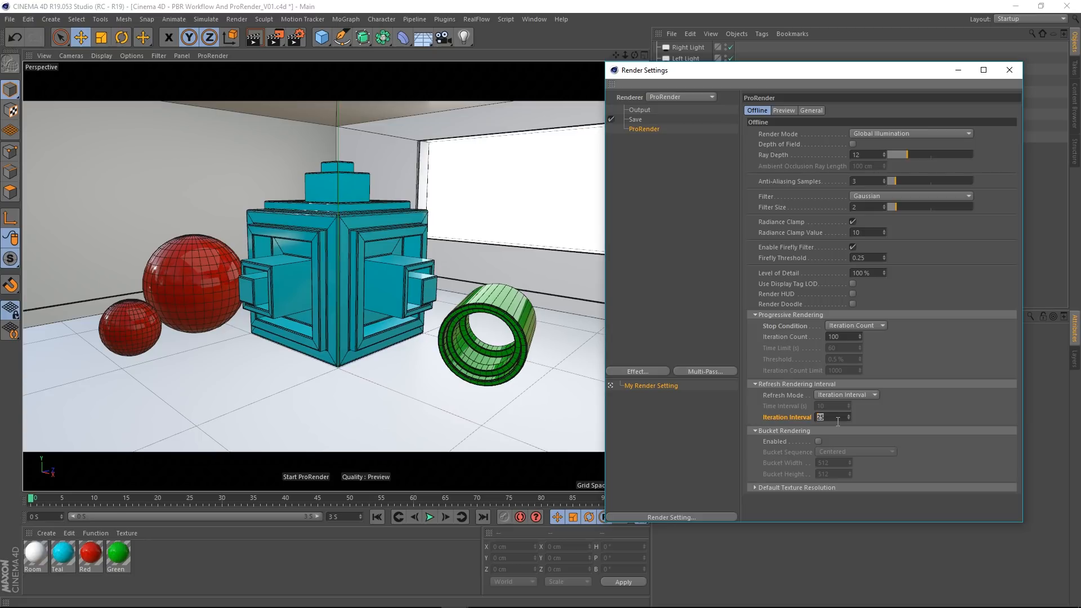
{"action": "right_click", "coordinate": [792, 417]}
{"action": "left_click", "coordinate": [835, 478]}
Step: Switch the Refresh Mode to Time Interval (s) at 10 seconds and run a partial test render
{"action": "left_click", "coordinate": [856, 394]}
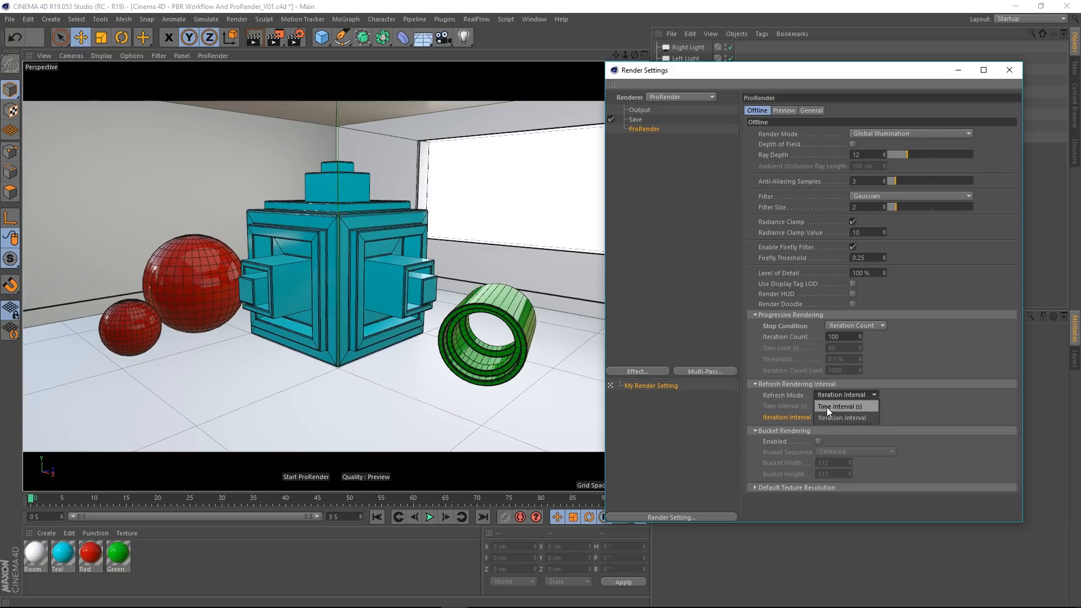
{"action": "left_click", "coordinate": [844, 405]}
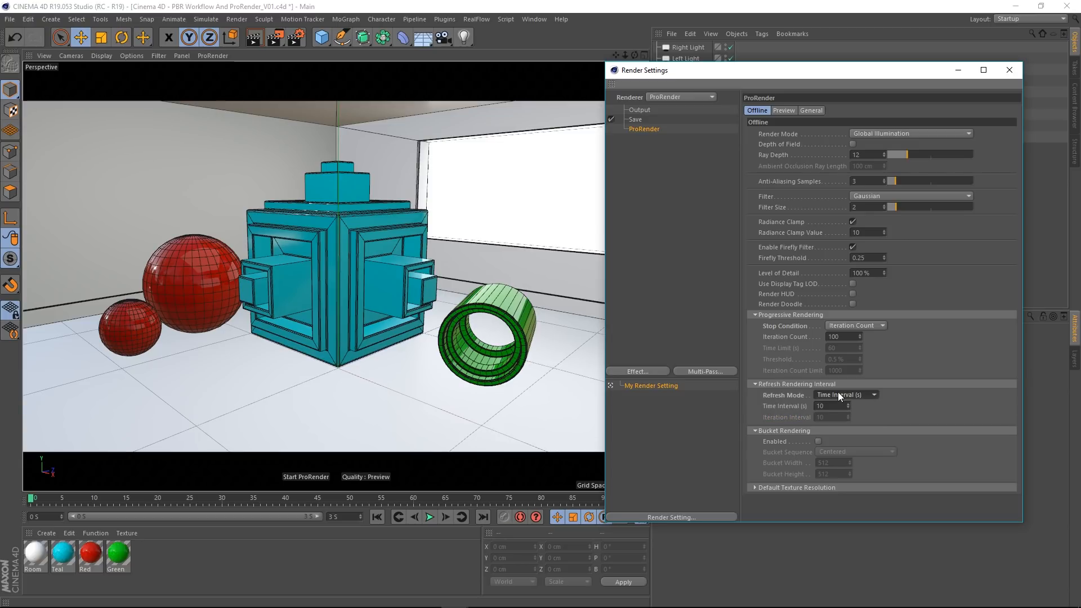
{"action": "left_click_drag", "start_coordinate": [833, 406], "coordinate": [810, 417]}
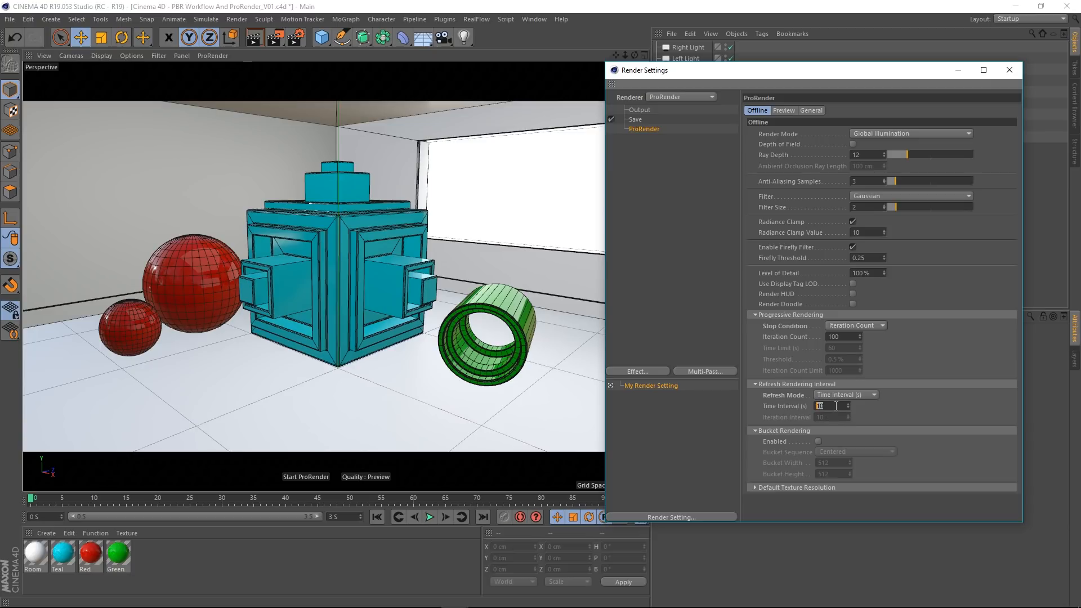
{"action": "left_click", "coordinate": [277, 38]}
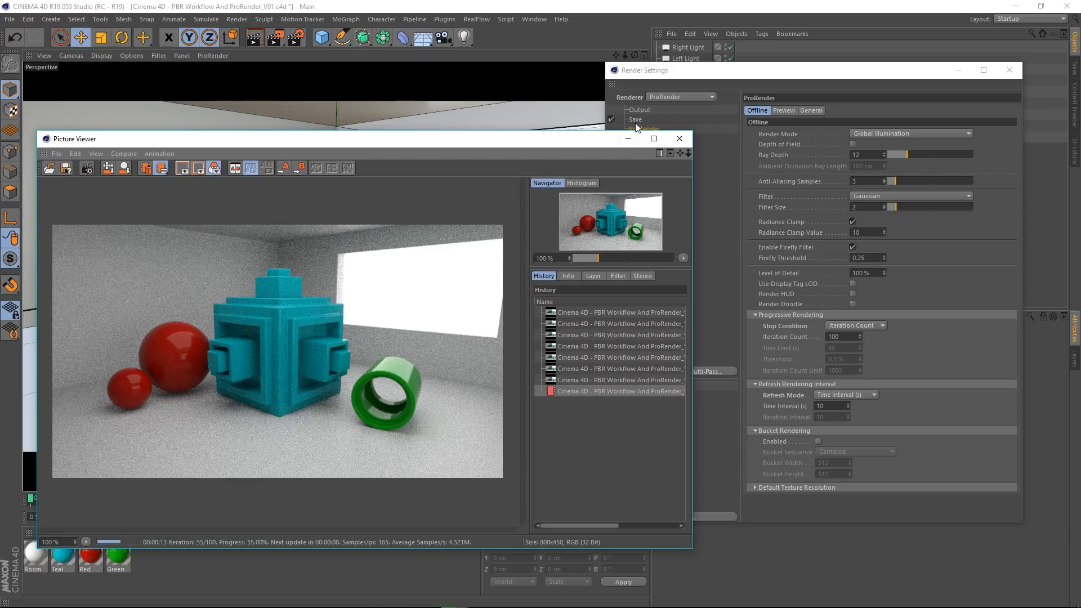
{"action": "left_click", "coordinate": [679, 138]}
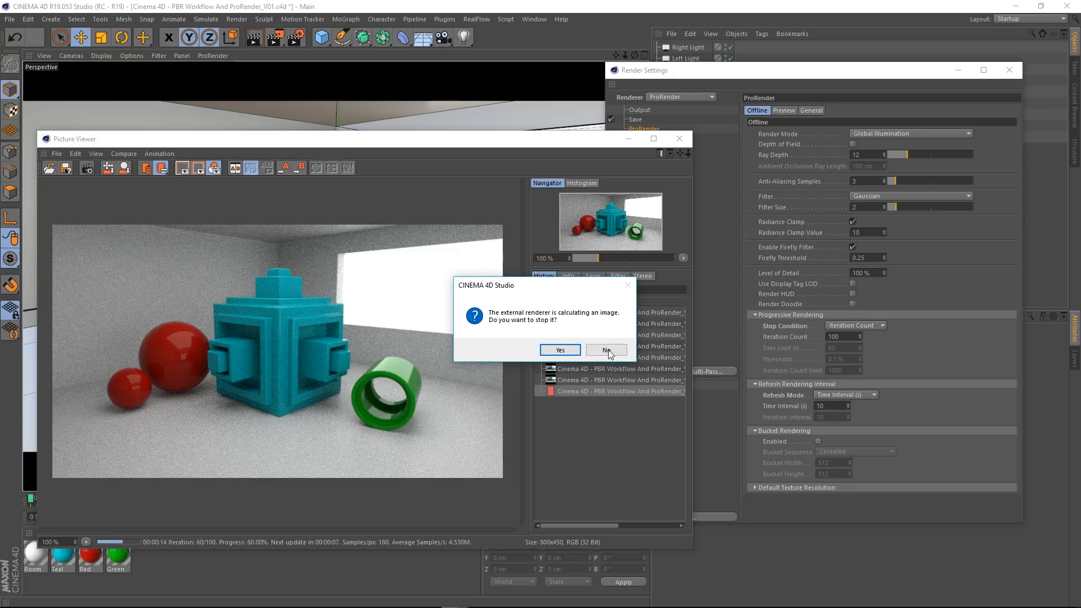
{"action": "left_click", "coordinate": [566, 348]}
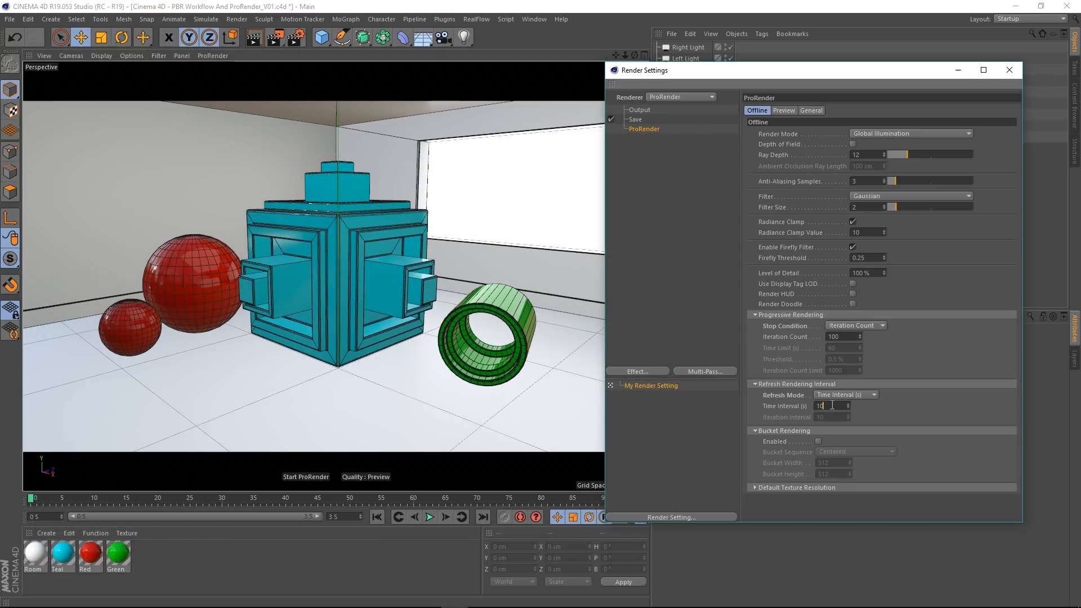
Step: Return the Refresh Mode to Iteration Interval and run a partial test render in the Picture Viewer
{"action": "left_click", "coordinate": [821, 406]}
{"action": "left_click", "coordinate": [832, 395]}
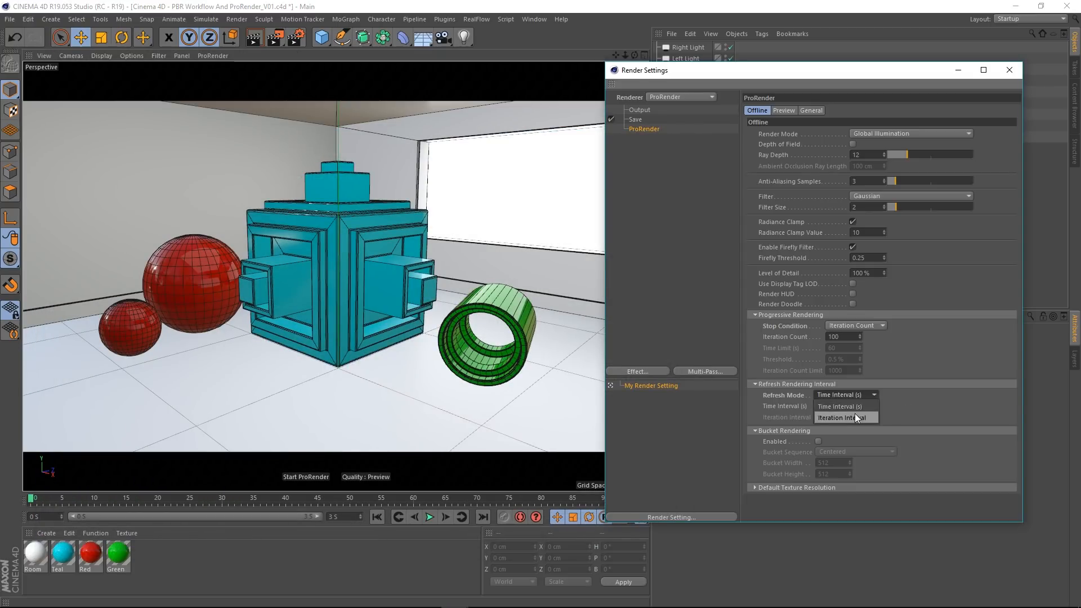
{"action": "left_click", "coordinate": [850, 416]}
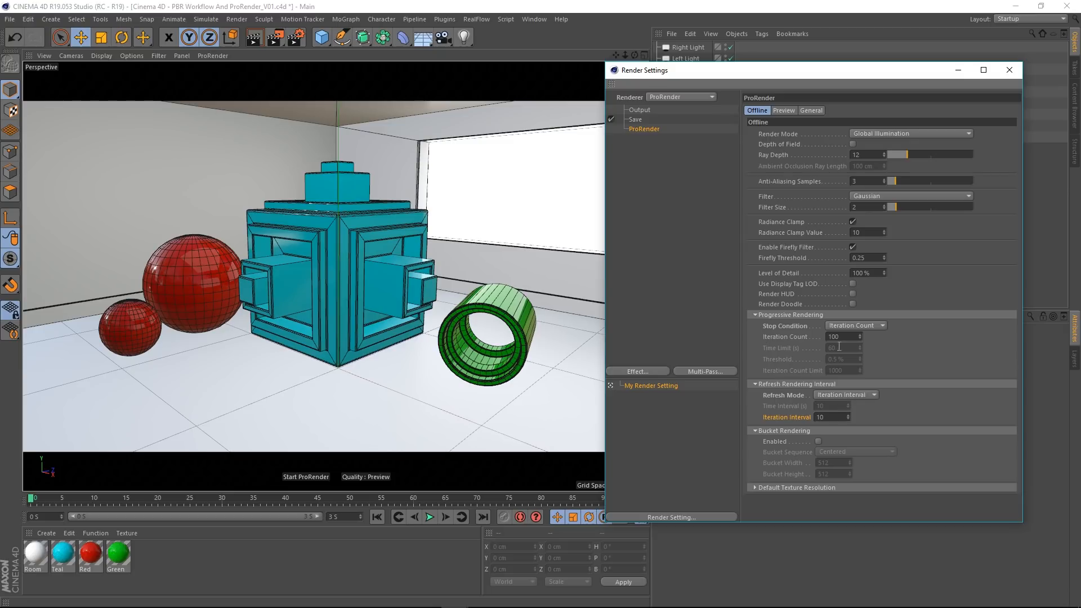
{"action": "left_click", "coordinate": [275, 38]}
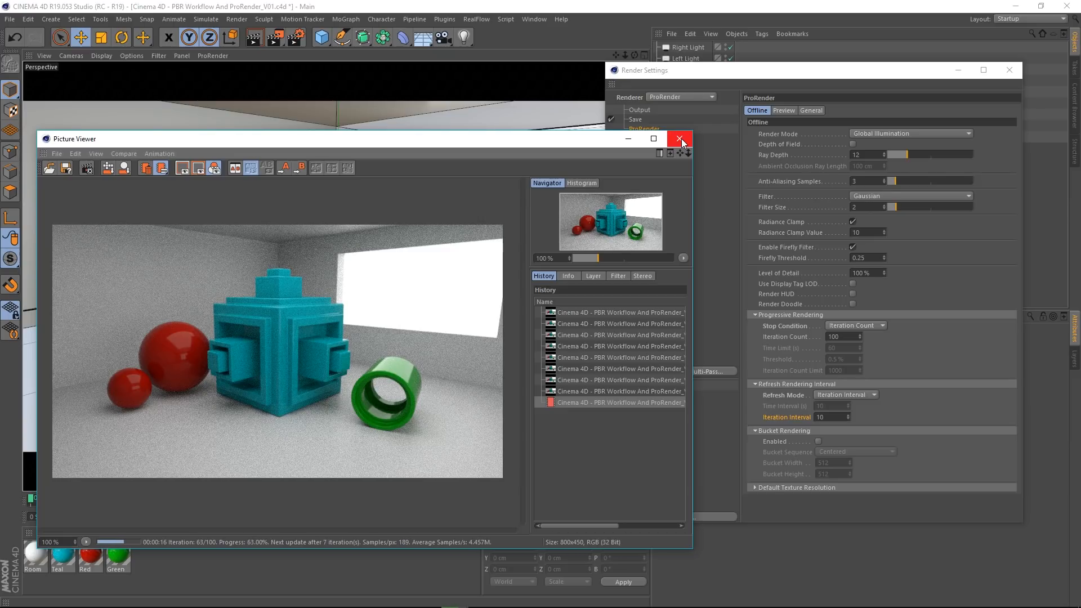
{"action": "left_click", "coordinate": [682, 139]}
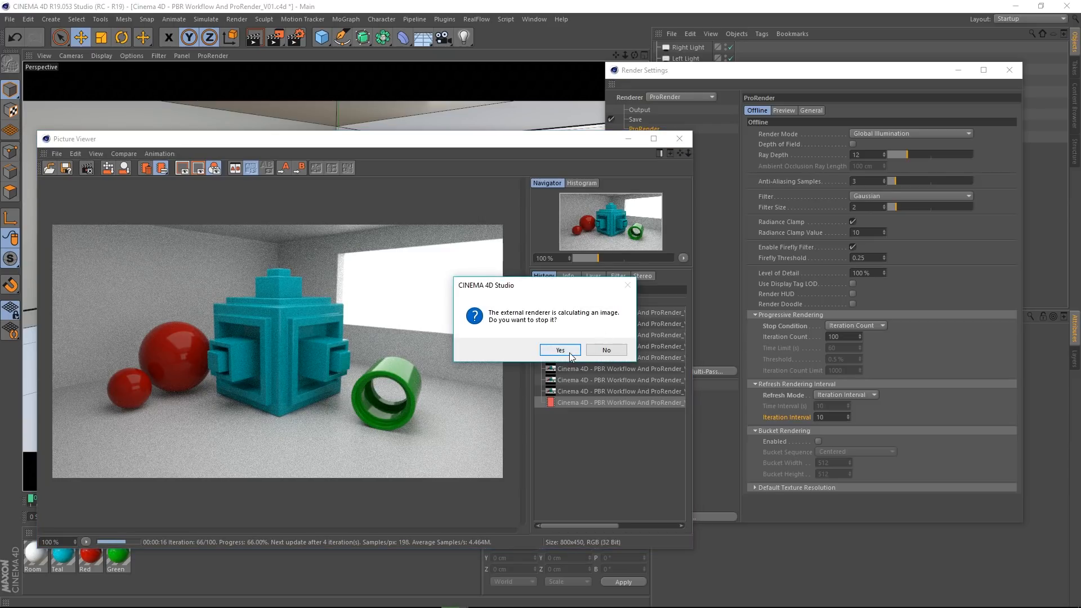
{"action": "left_click", "coordinate": [566, 354]}
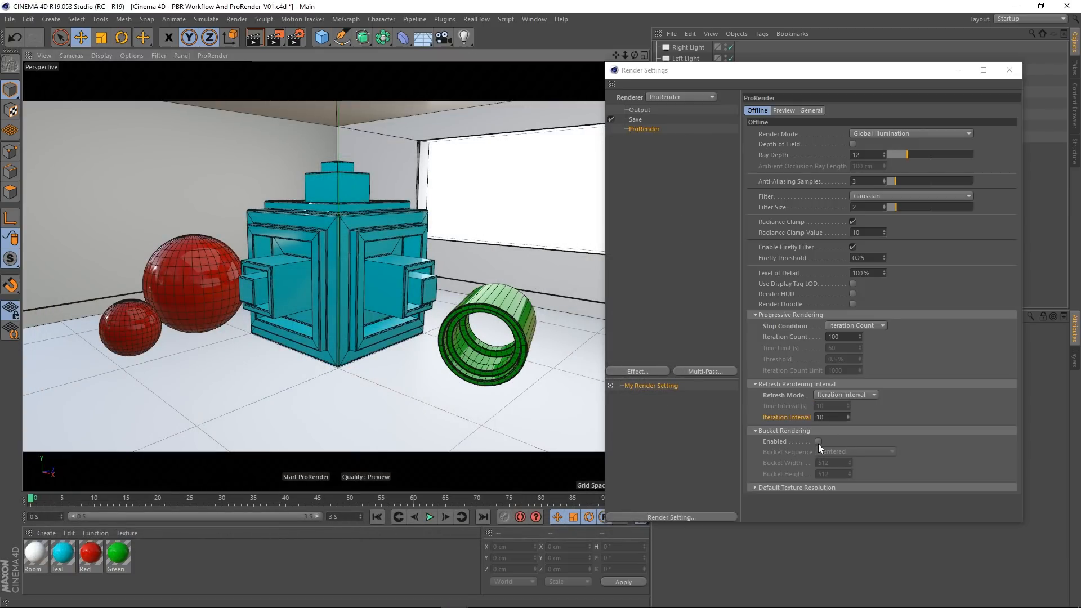
Step: Enable Bucket Rendering and test-render the scene in the Picture Viewer, stopping it during the second bucket
{"action": "left_click", "coordinate": [818, 442]}
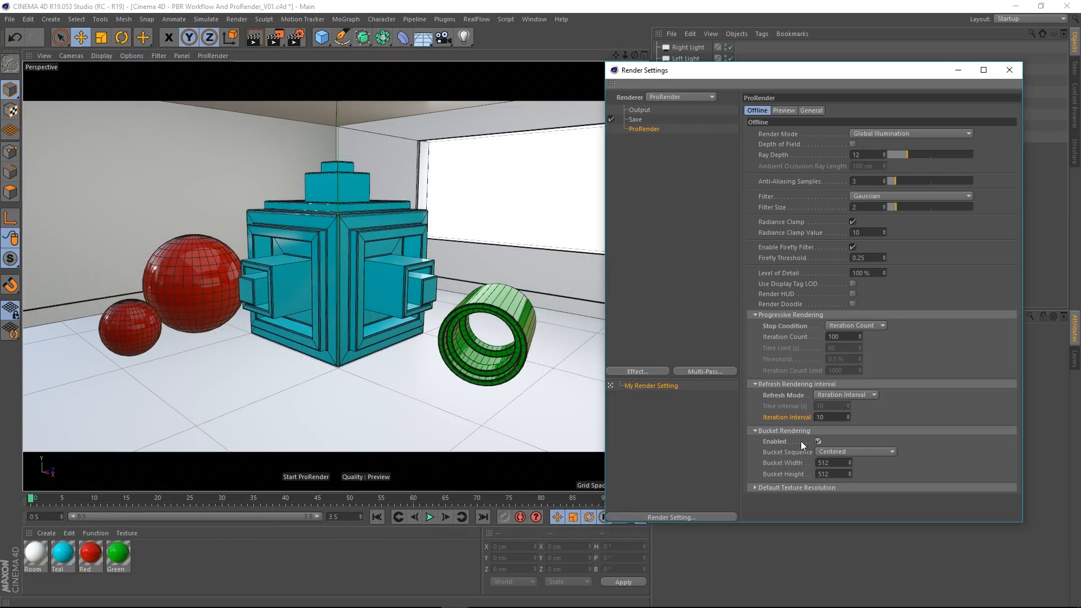
{"action": "left_click", "coordinate": [274, 37]}
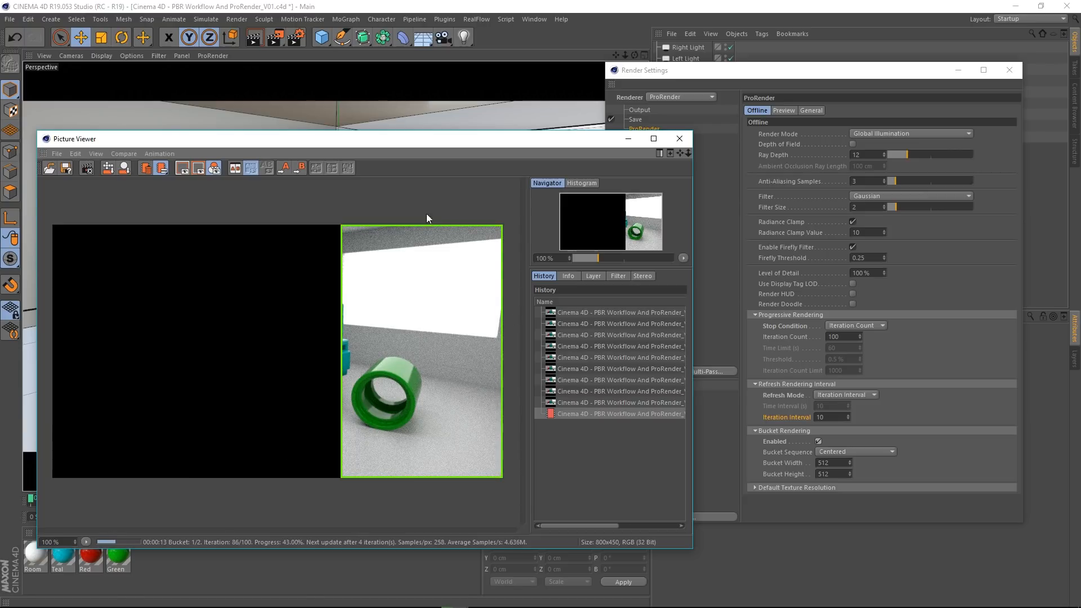
{"action": "left_click", "coordinate": [686, 143]}
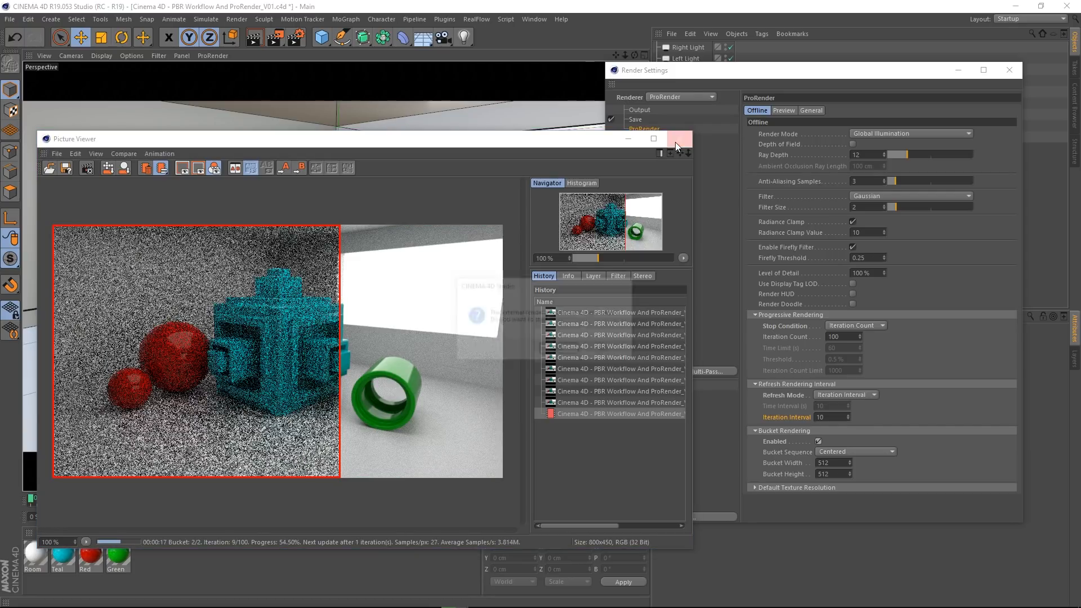
{"action": "left_click", "coordinate": [561, 350]}
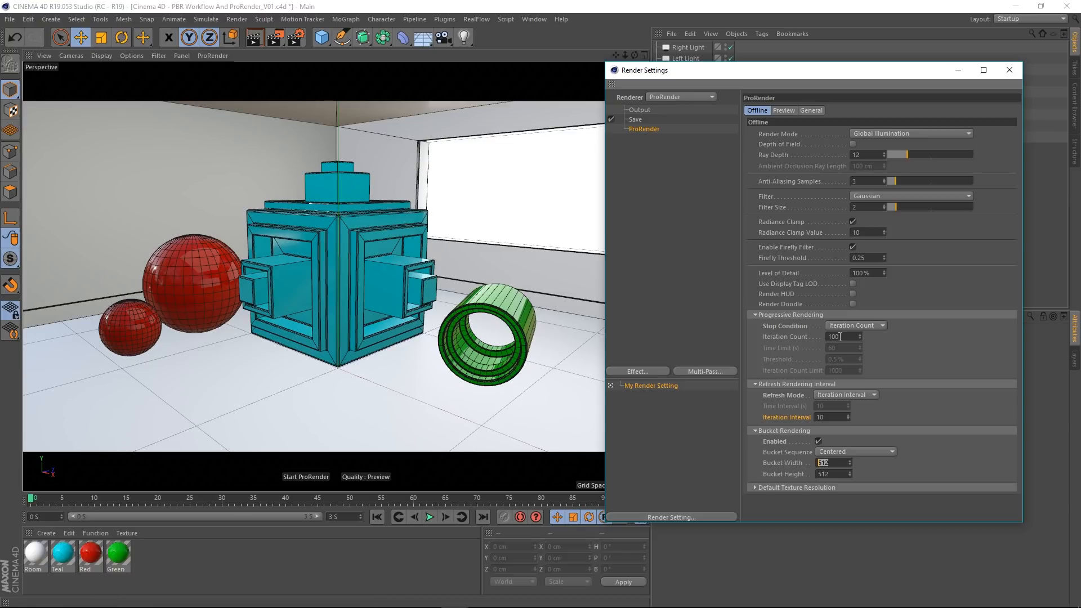
Step: Set the progressive rendering Stop Condition to Threshold with a value of 5%
{"action": "left_click", "coordinate": [859, 325]}
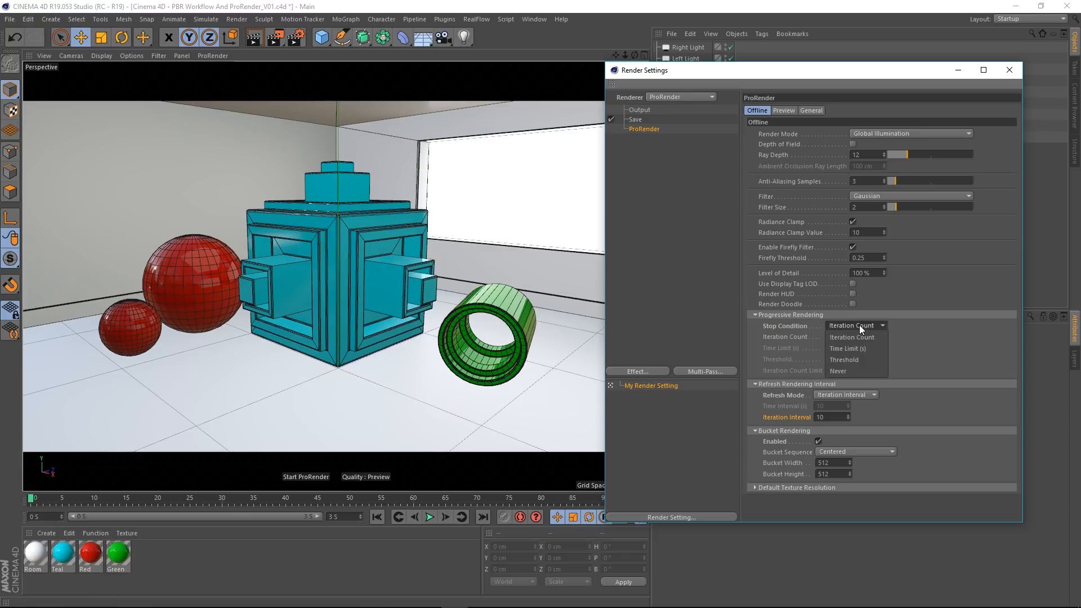
{"action": "left_click", "coordinate": [852, 359]}
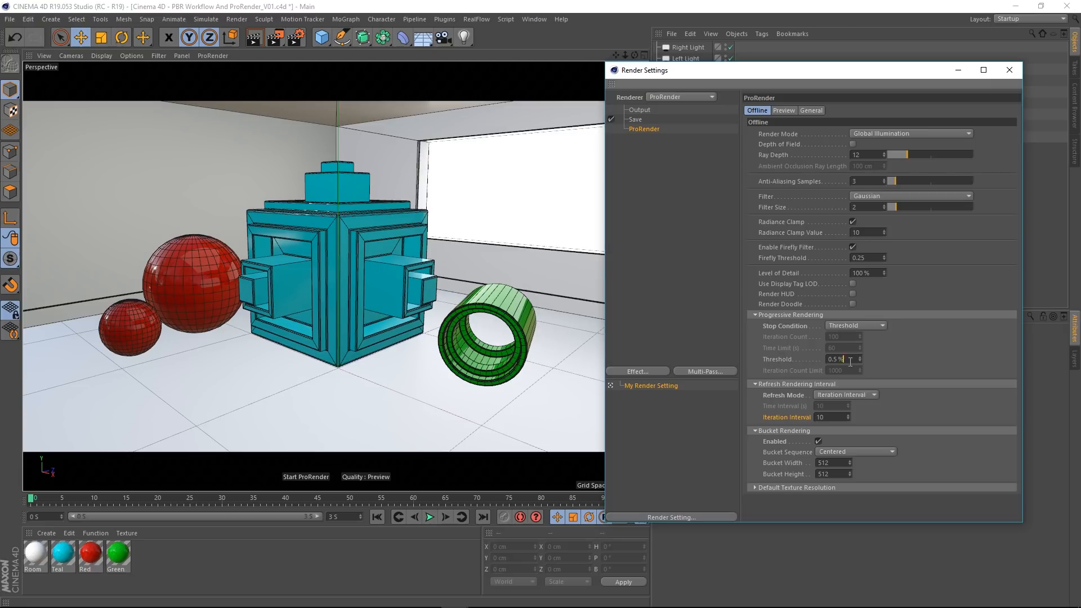
{"action": "left_click", "coordinate": [852, 360]}
{"action": "type", "text": "5"}
Step: Set both the Bucket Width and Bucket Height to 128
{"action": "left_click", "coordinate": [828, 463]}
{"action": "type", "text": "128"}
{"action": "key", "text": "Tab"}
{"action": "type", "text": "1"}
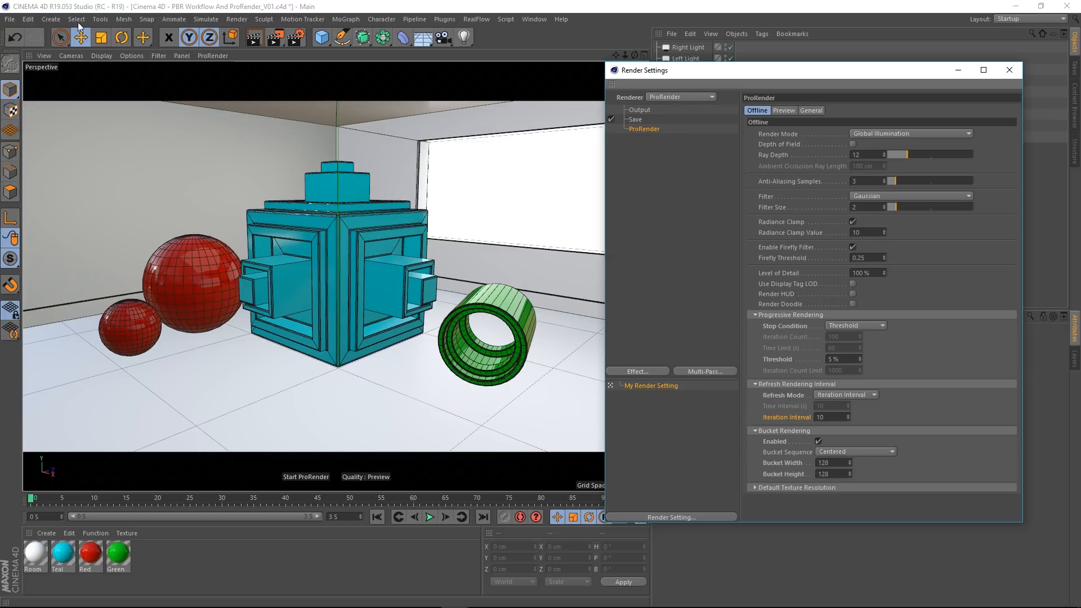
Step: Render the scene to the Picture Viewer to examine the centered bucket order, and stop the render early
{"action": "left_click", "coordinate": [287, 36]}
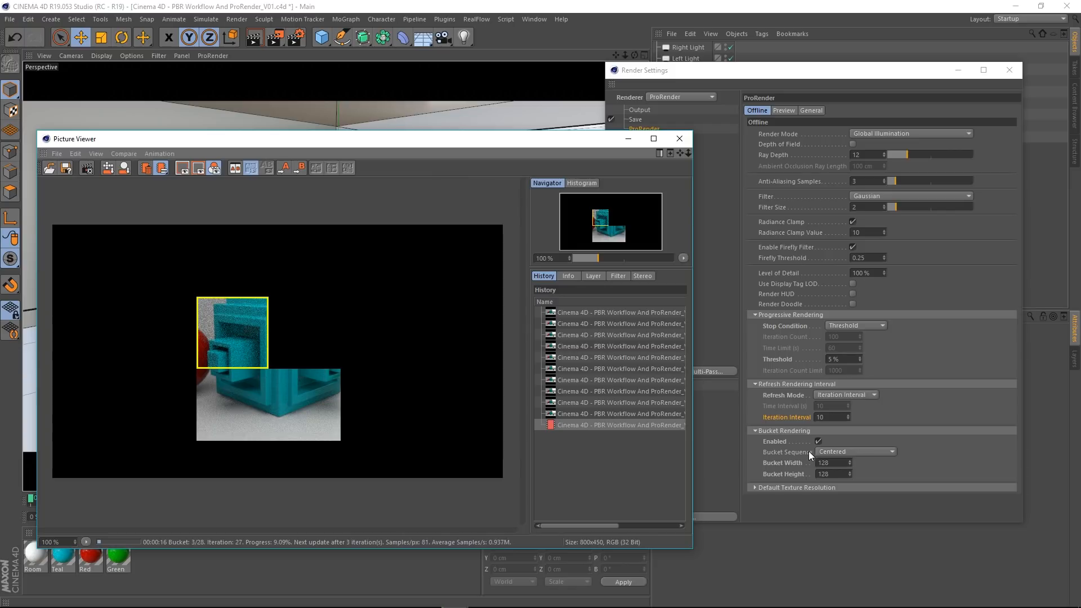
{"action": "left_click", "coordinate": [672, 141]}
{"action": "left_click", "coordinate": [545, 354]}
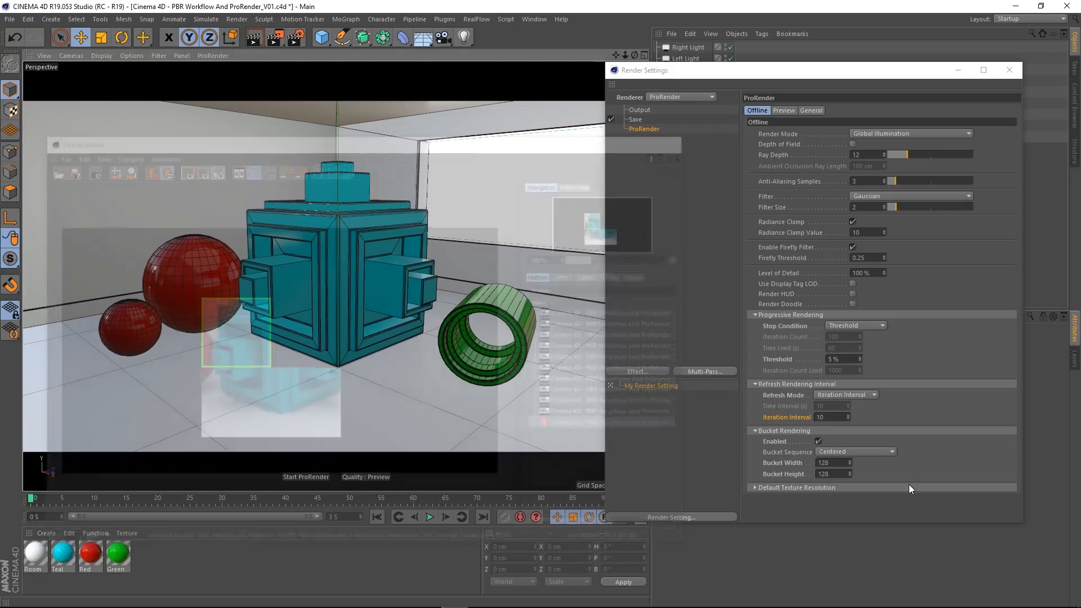
Step: Set the Bucket Sequence to Left to Right and test-render the scene, stopping it after a few buckets
{"action": "left_click", "coordinate": [864, 453]}
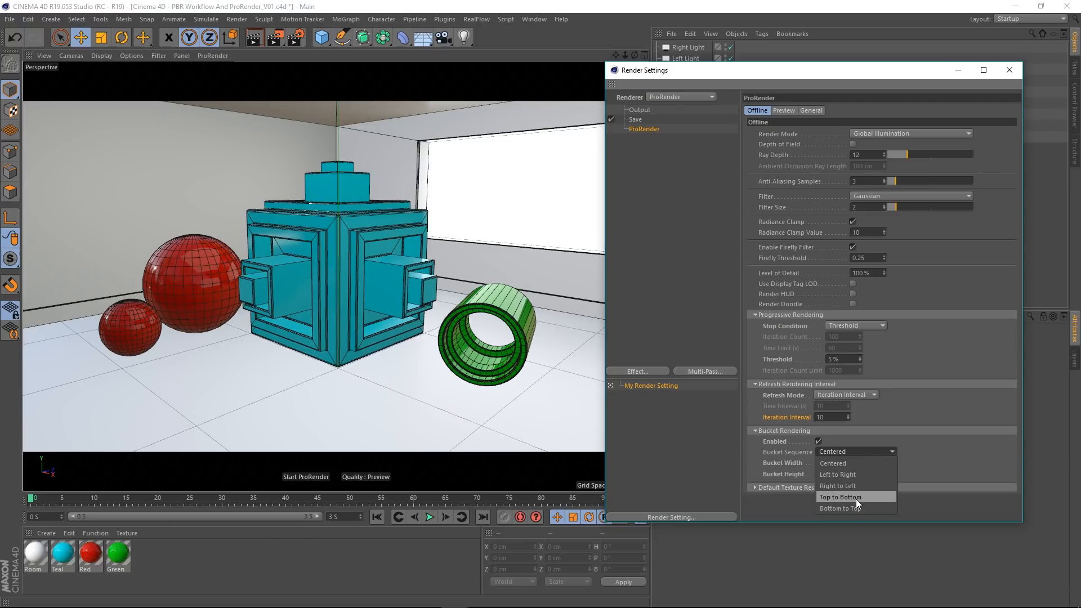
{"action": "left_click", "coordinate": [843, 475]}
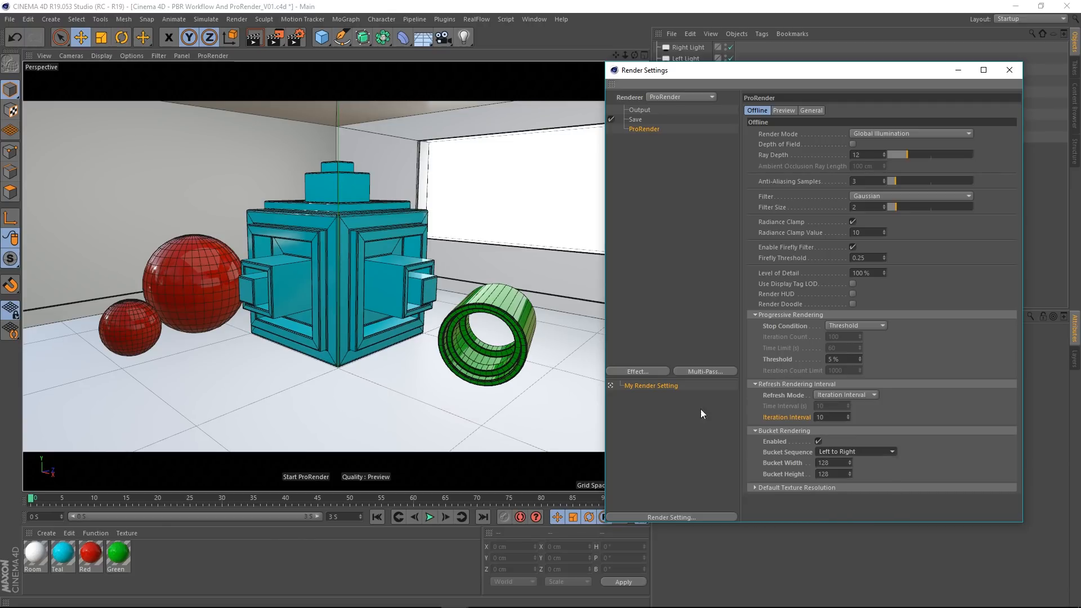
{"action": "left_click", "coordinate": [275, 37]}
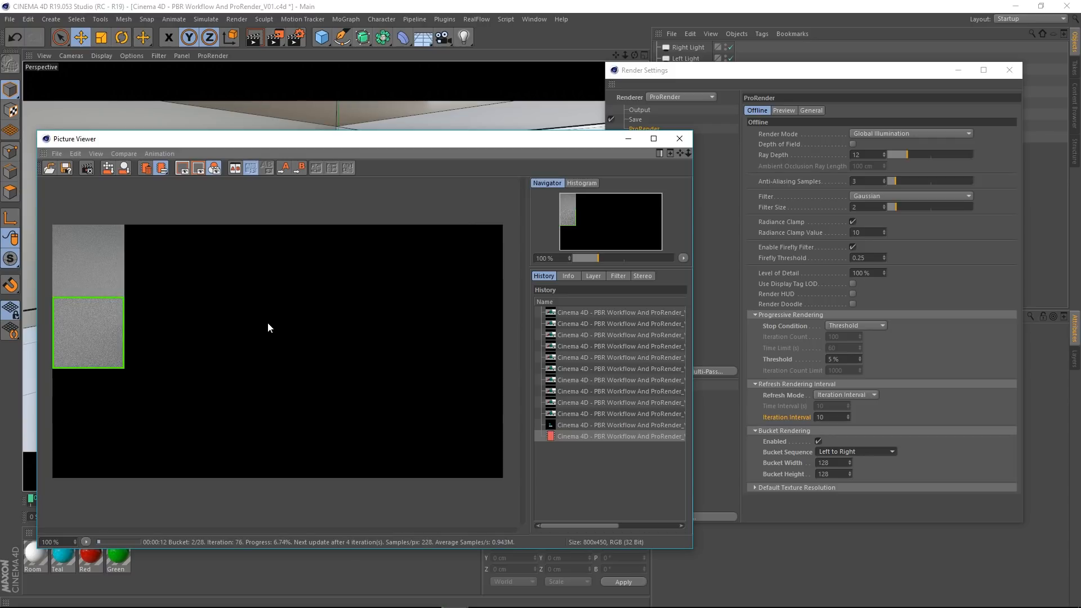
{"action": "left_click", "coordinate": [679, 139]}
{"action": "left_click", "coordinate": [561, 353]}
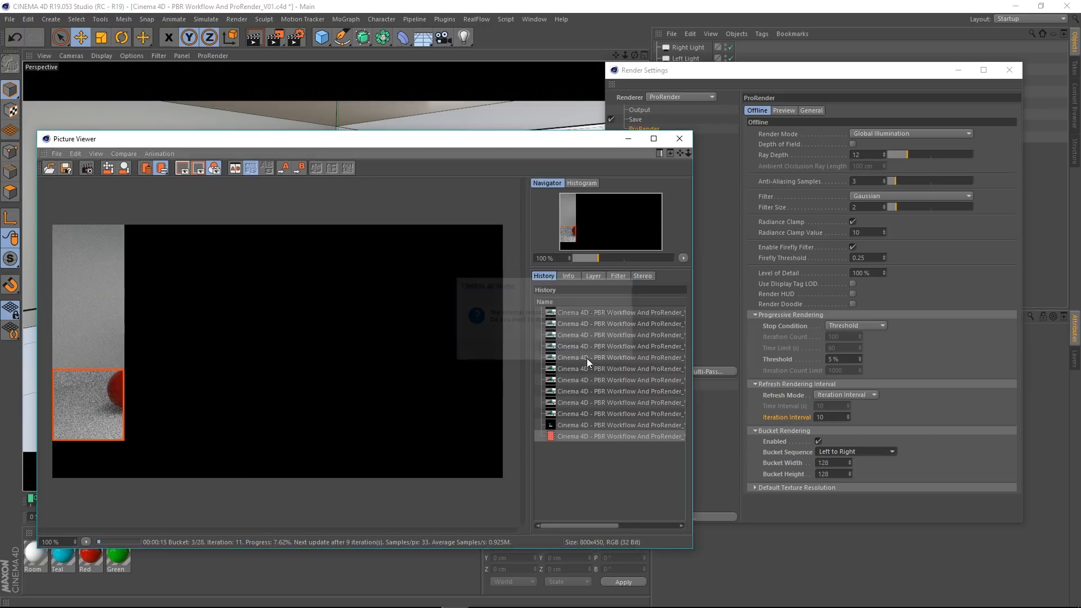